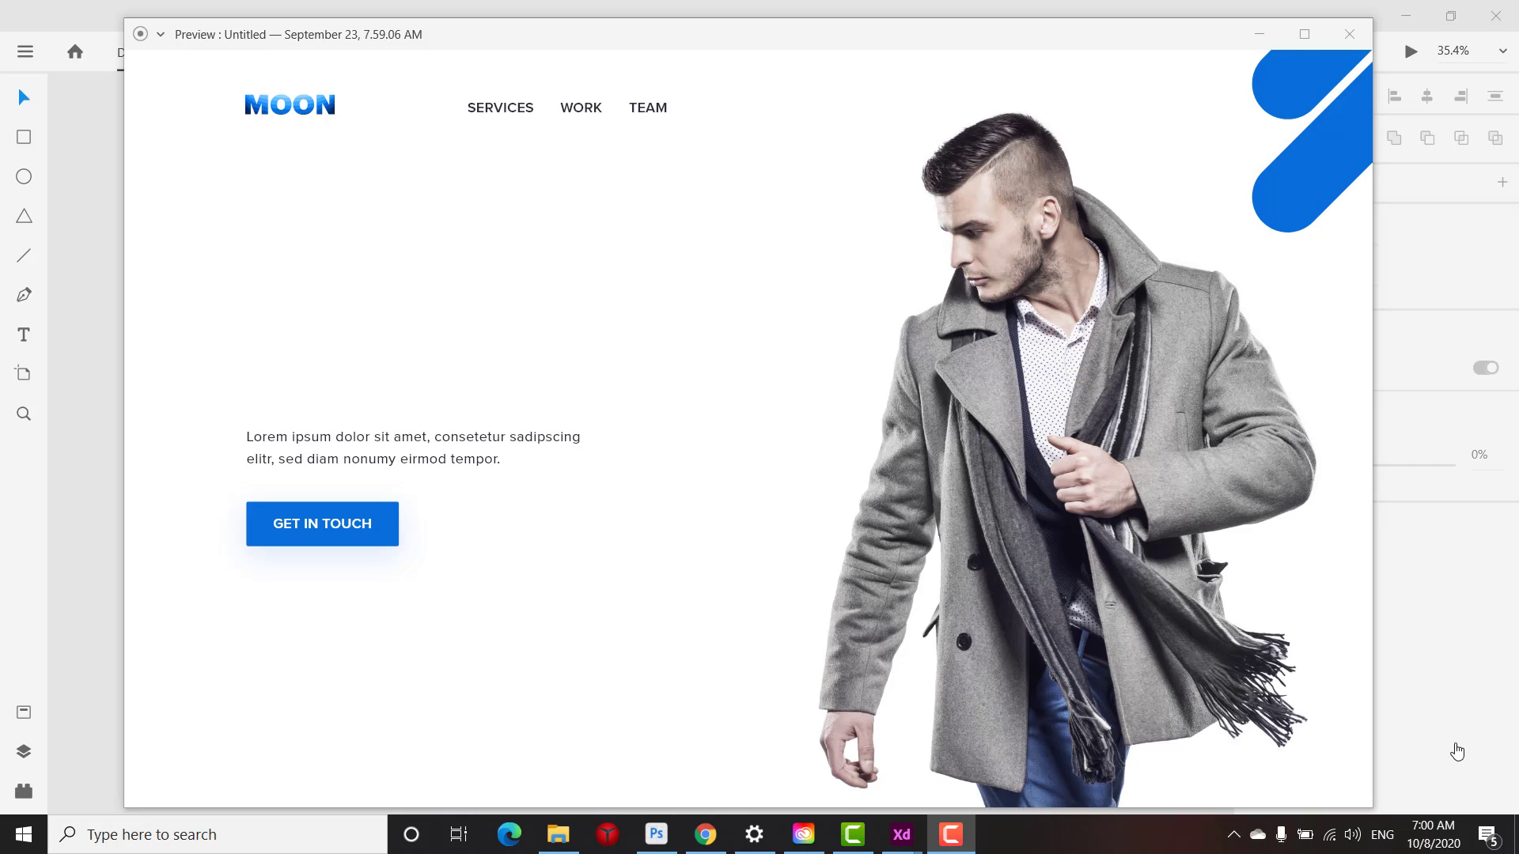
pyautogui.moveTo(749, 41); pyautogui.dragTo(710, 44)
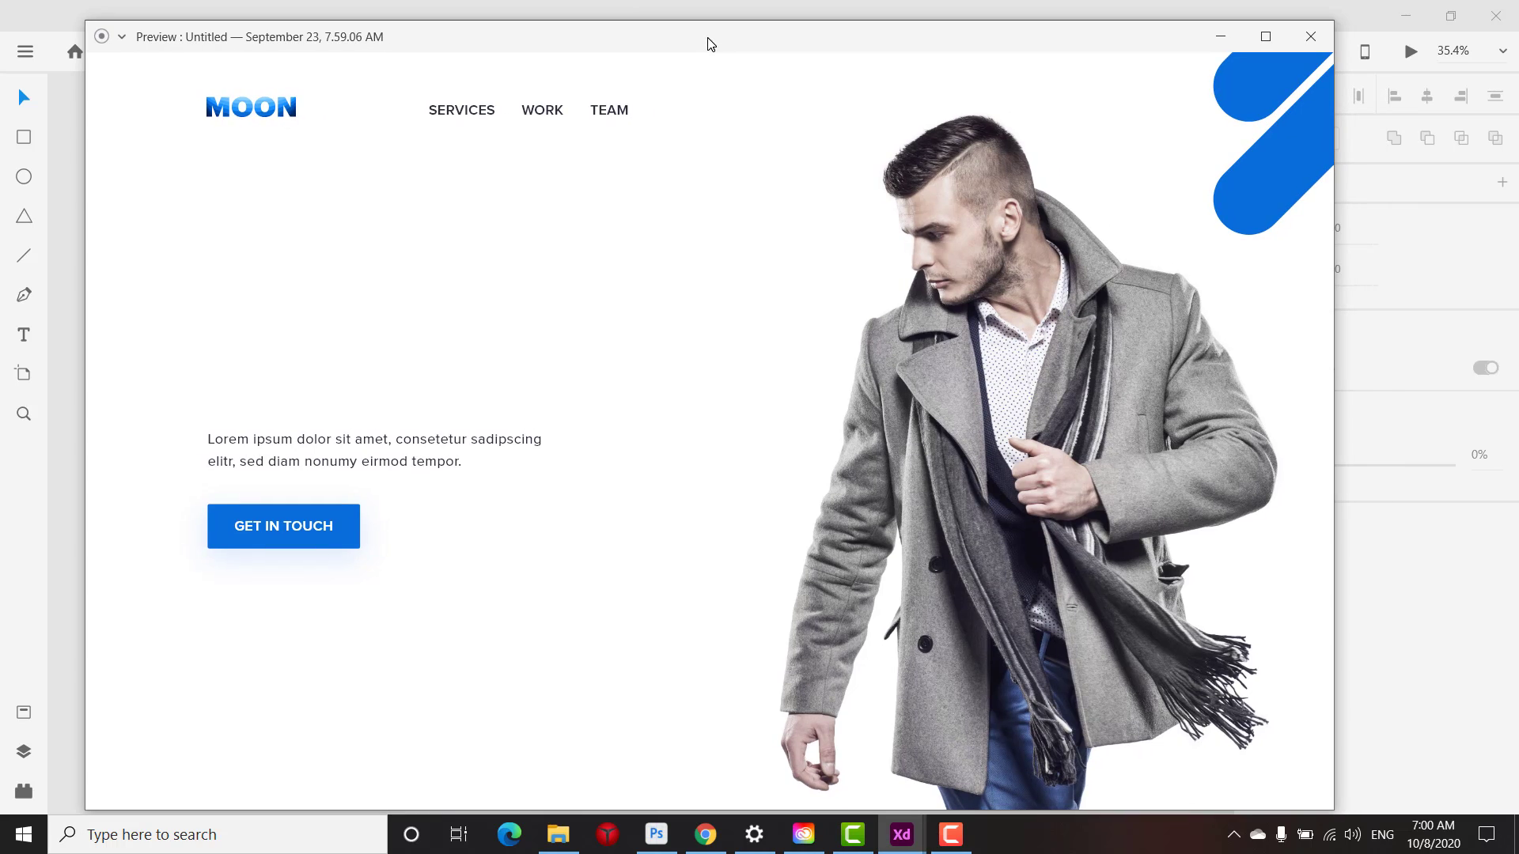
pyautogui.click(646, 518)
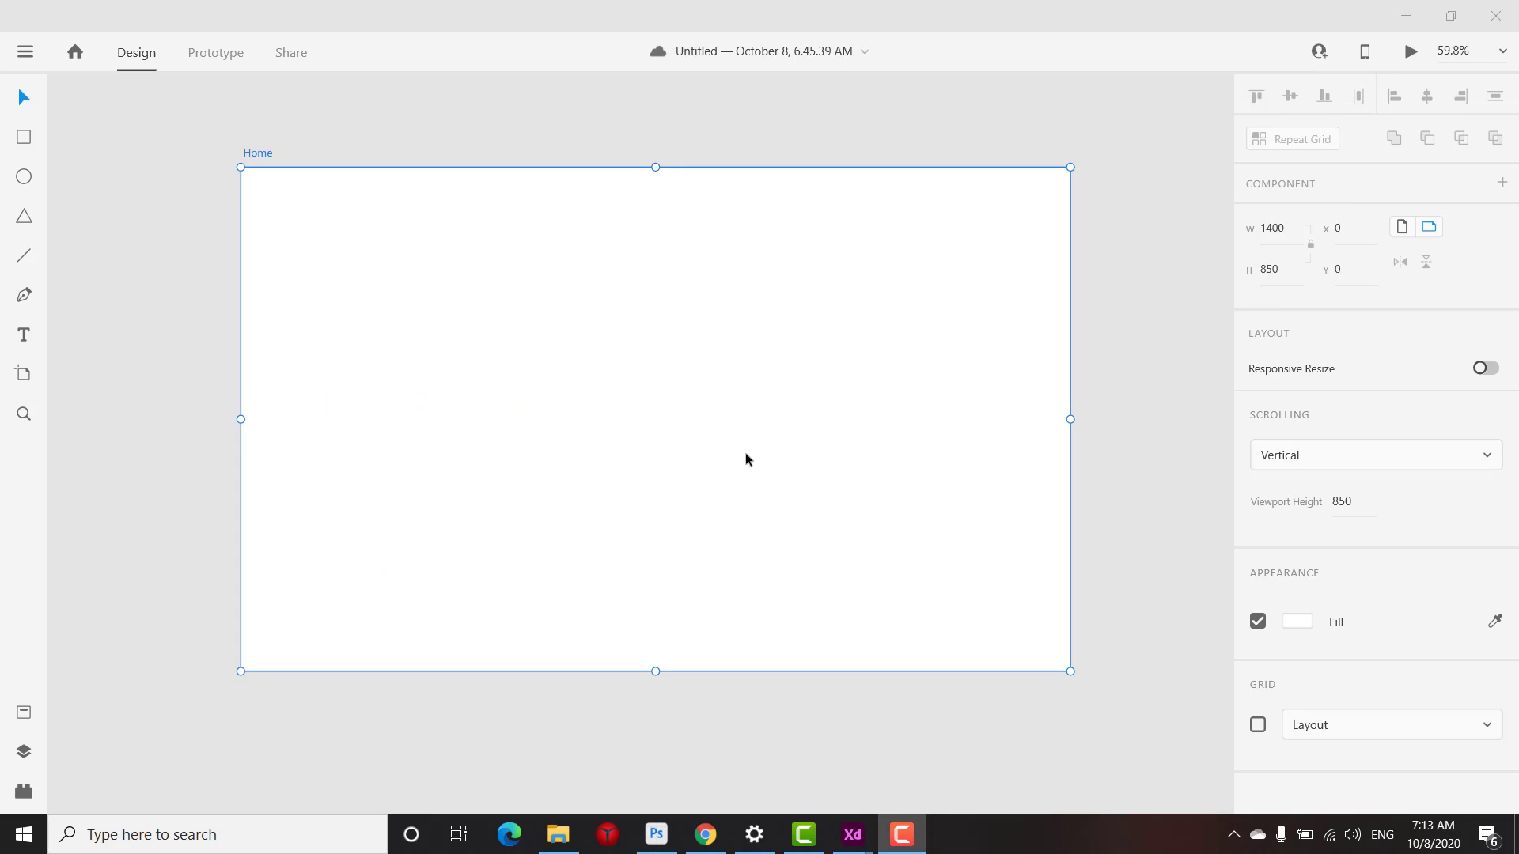
# Show the 12-column layout grid on the Home artboard and draw a 692 × 850 rectangle covering its right half
pyautogui.click(1258, 726)
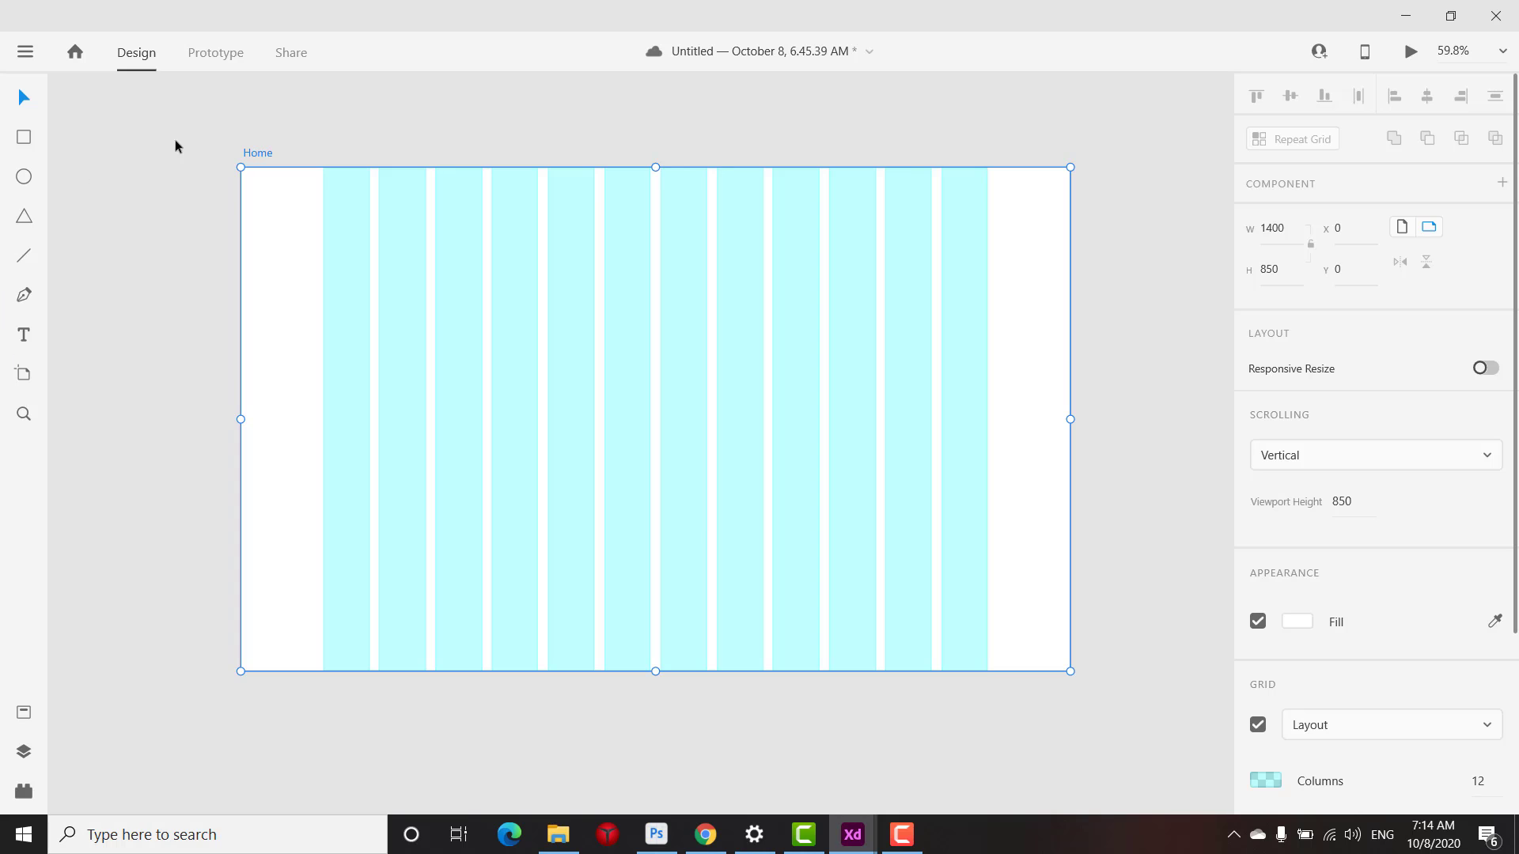
pyautogui.click(23, 137)
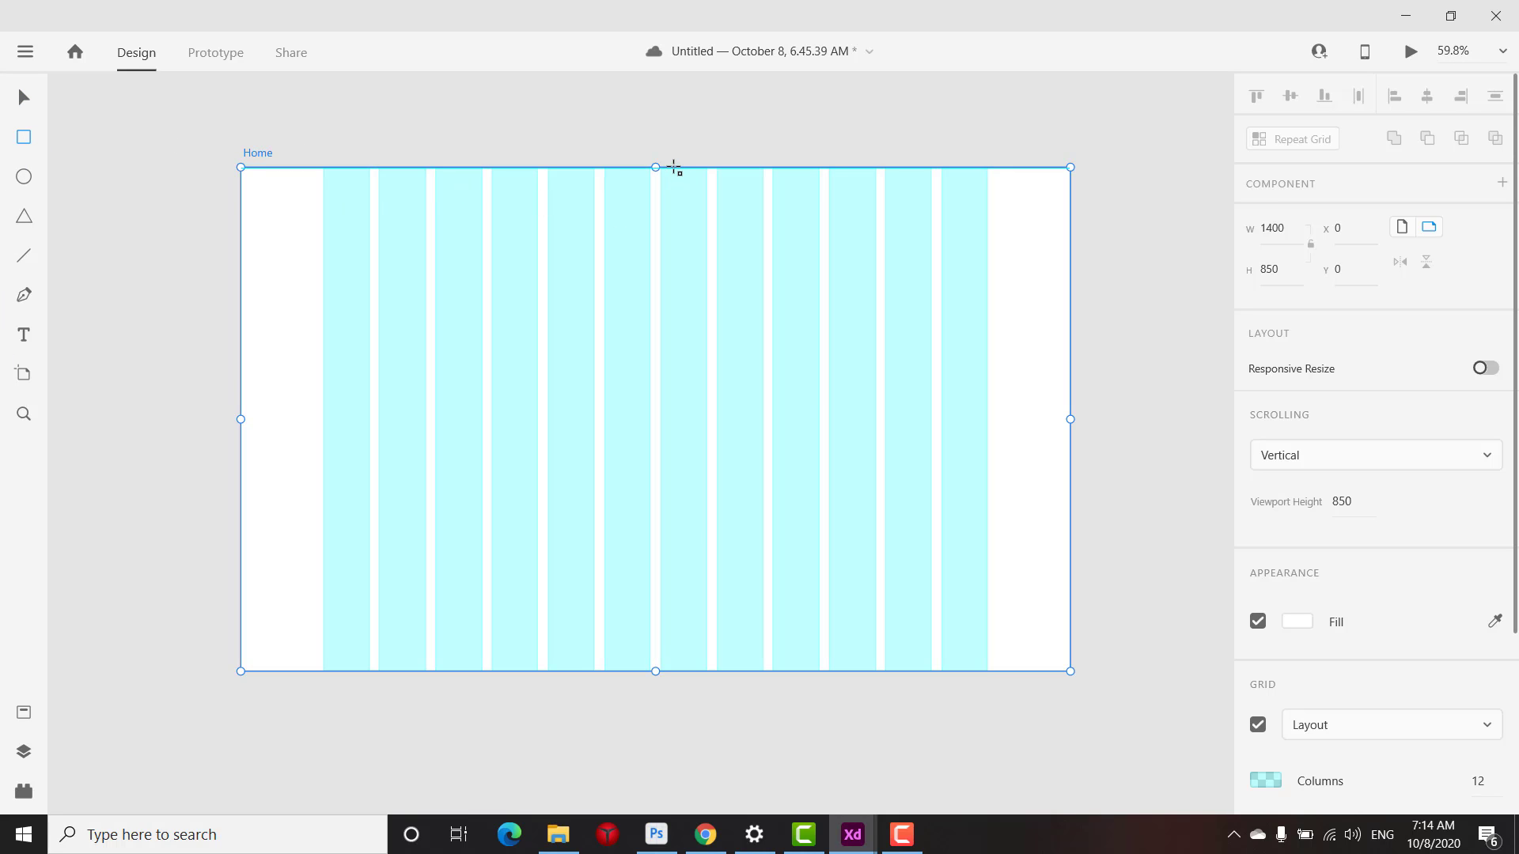
pyautogui.moveTo(674, 168); pyautogui.dragTo(1070, 671)
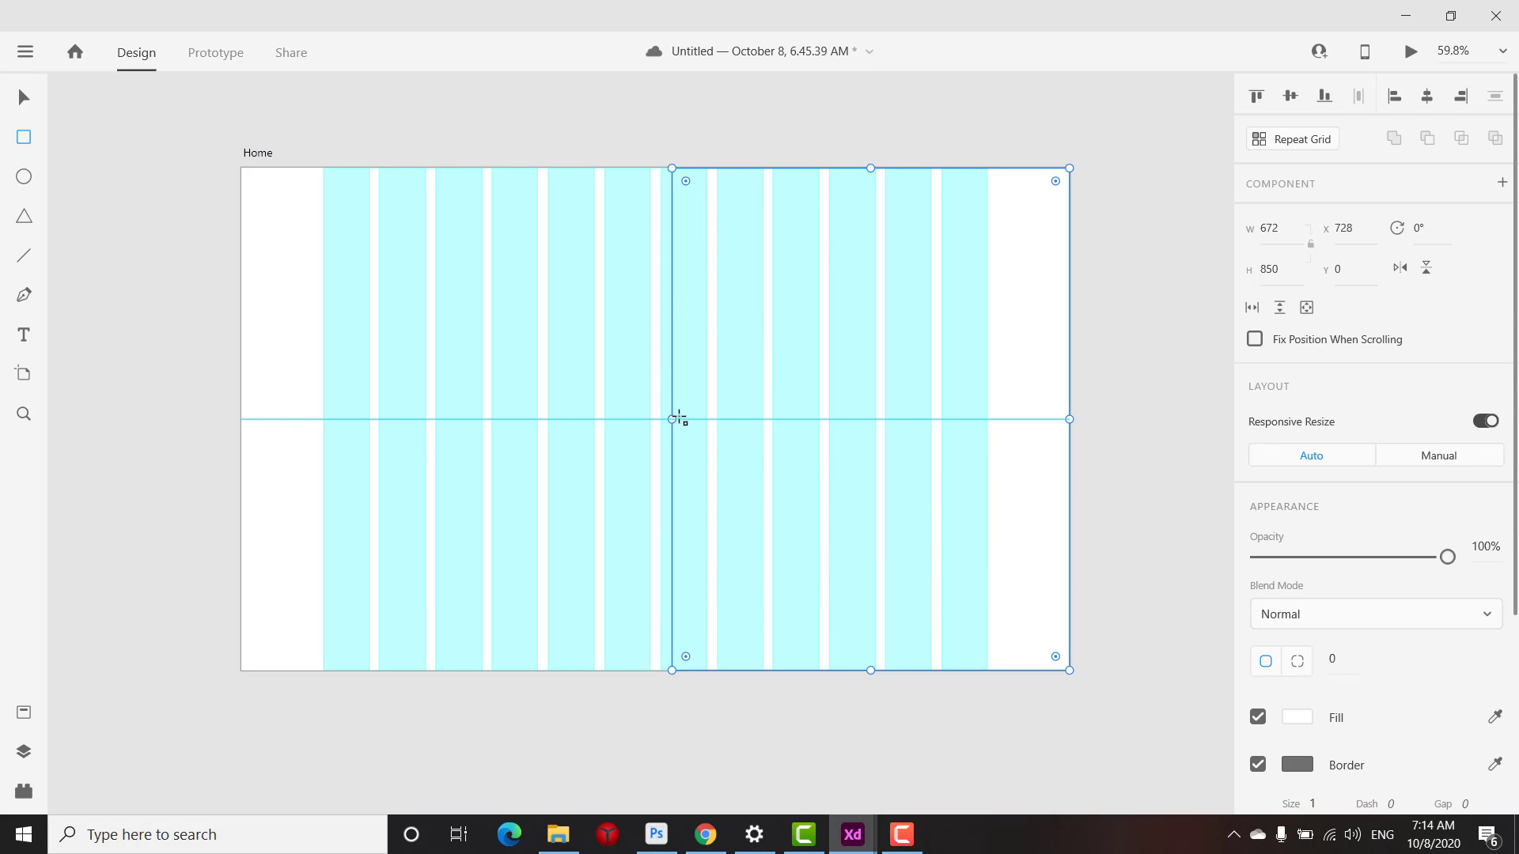
pyautogui.moveTo(671, 419); pyautogui.dragTo(663, 423)
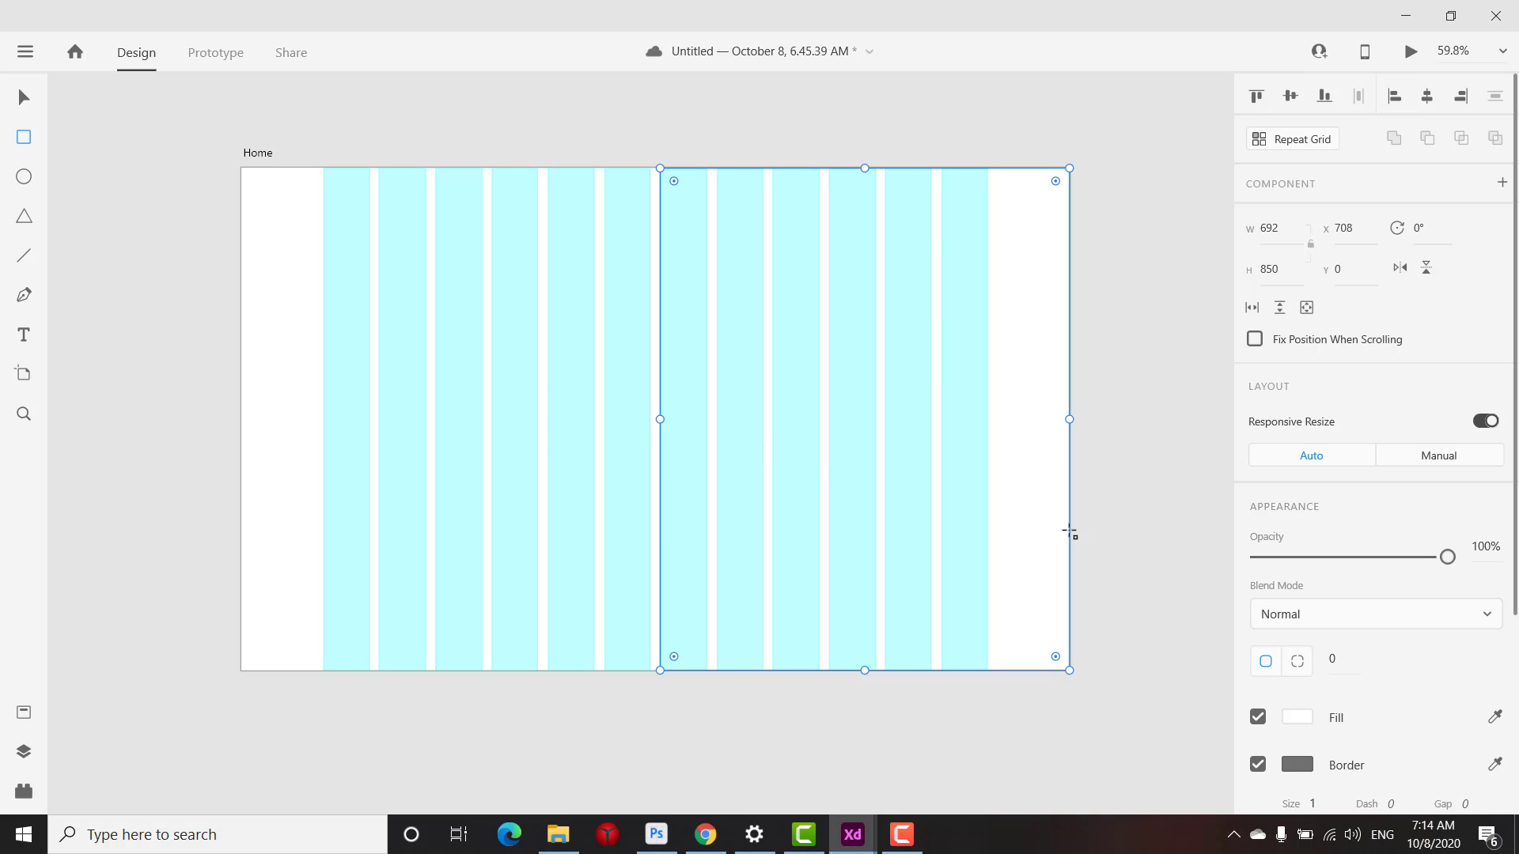
pyautogui.scroll(-2, 902, 487)
pyautogui.scroll(2, 895, 477)
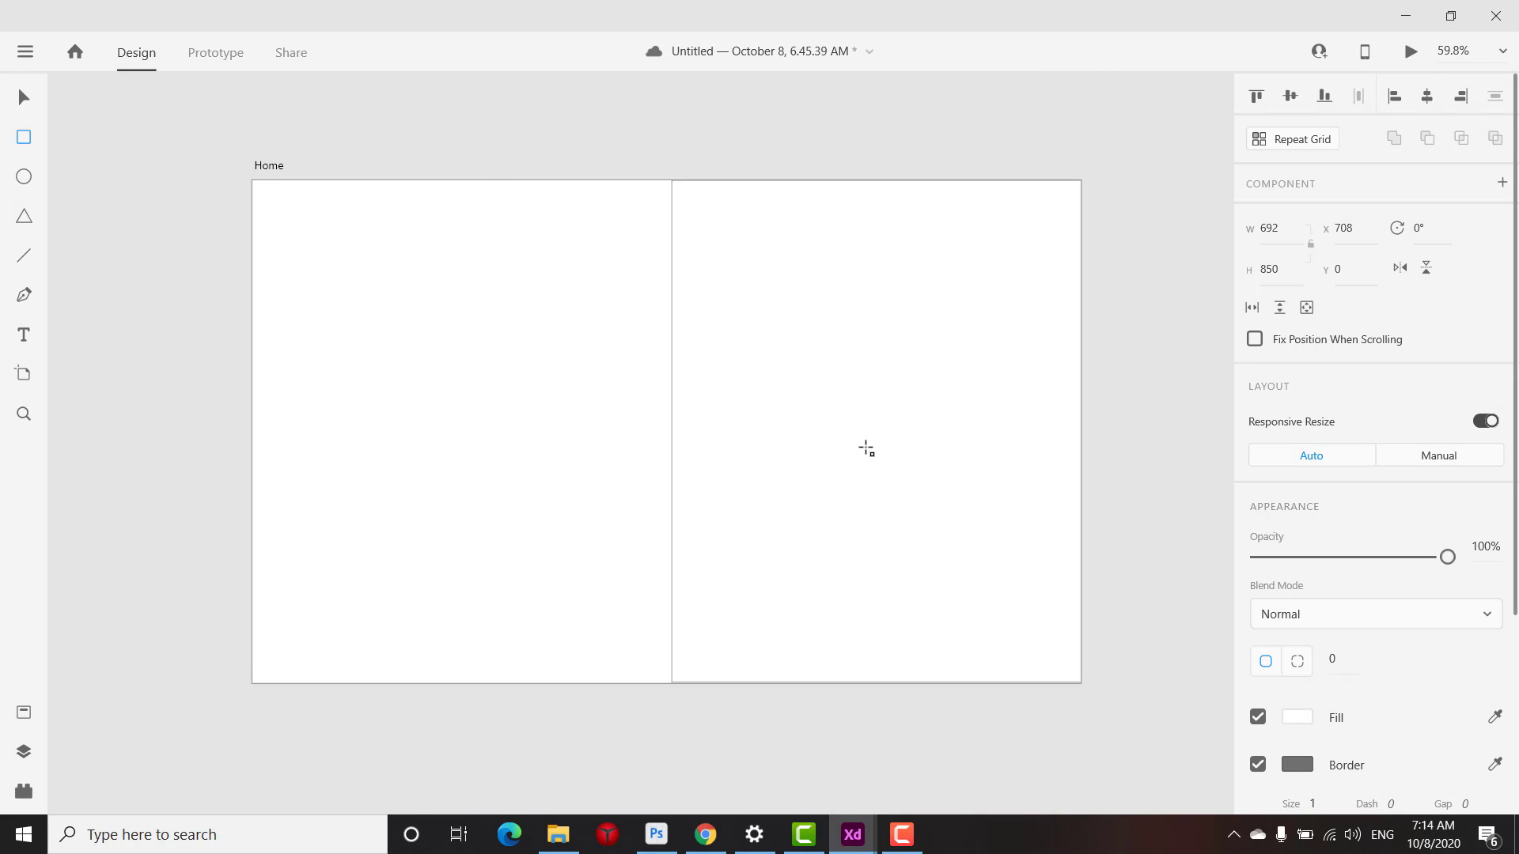
pyautogui.click(21, 100)
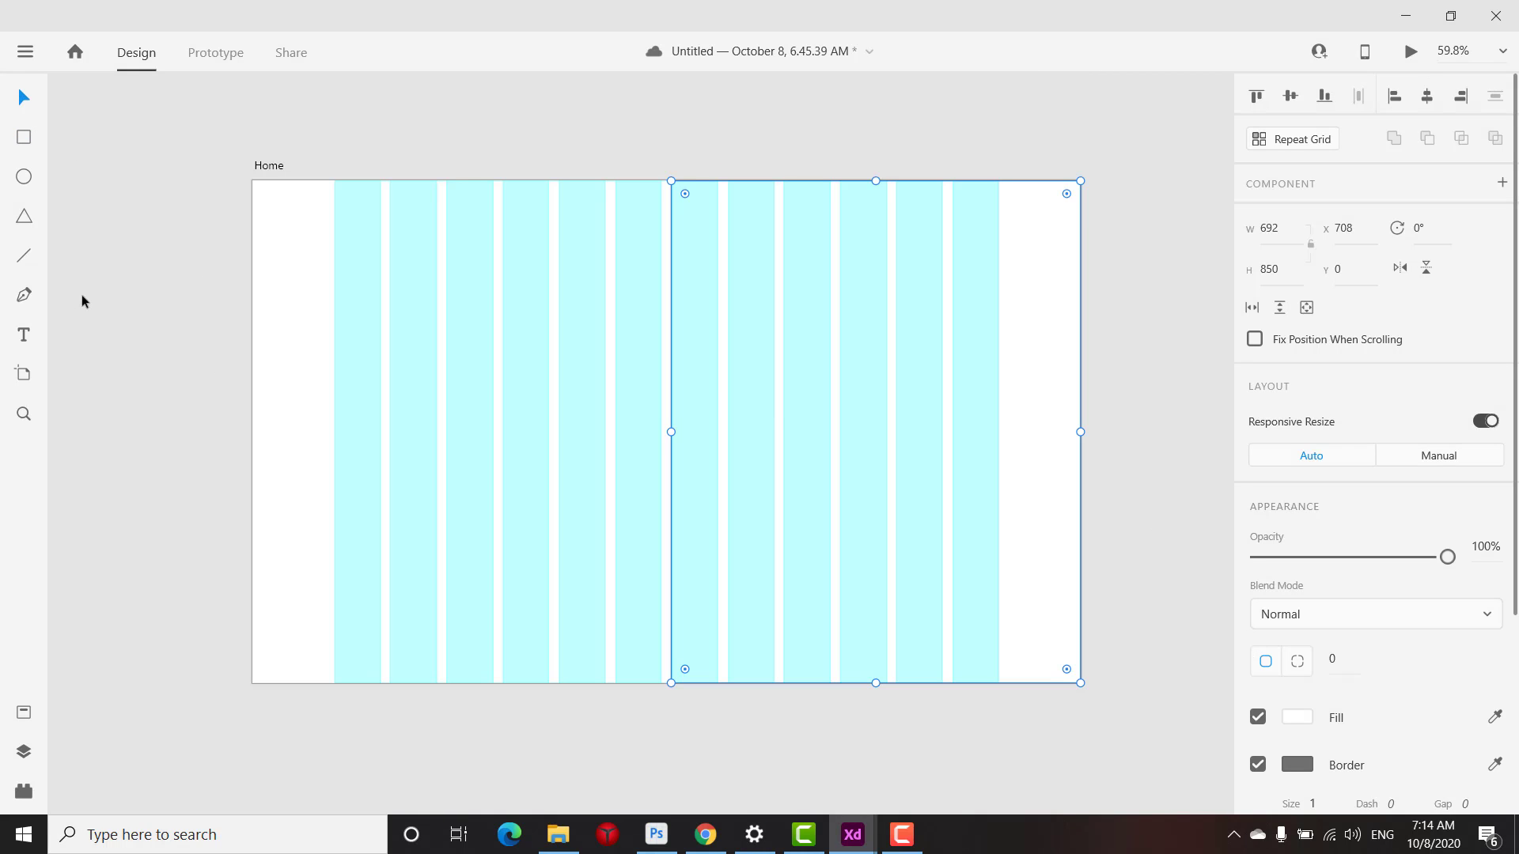
# Add the text MOON at mid-height of the artboard, with its left edge on the first grid column at X 138
pyautogui.click(25, 335)
pyautogui.click(366, 431)
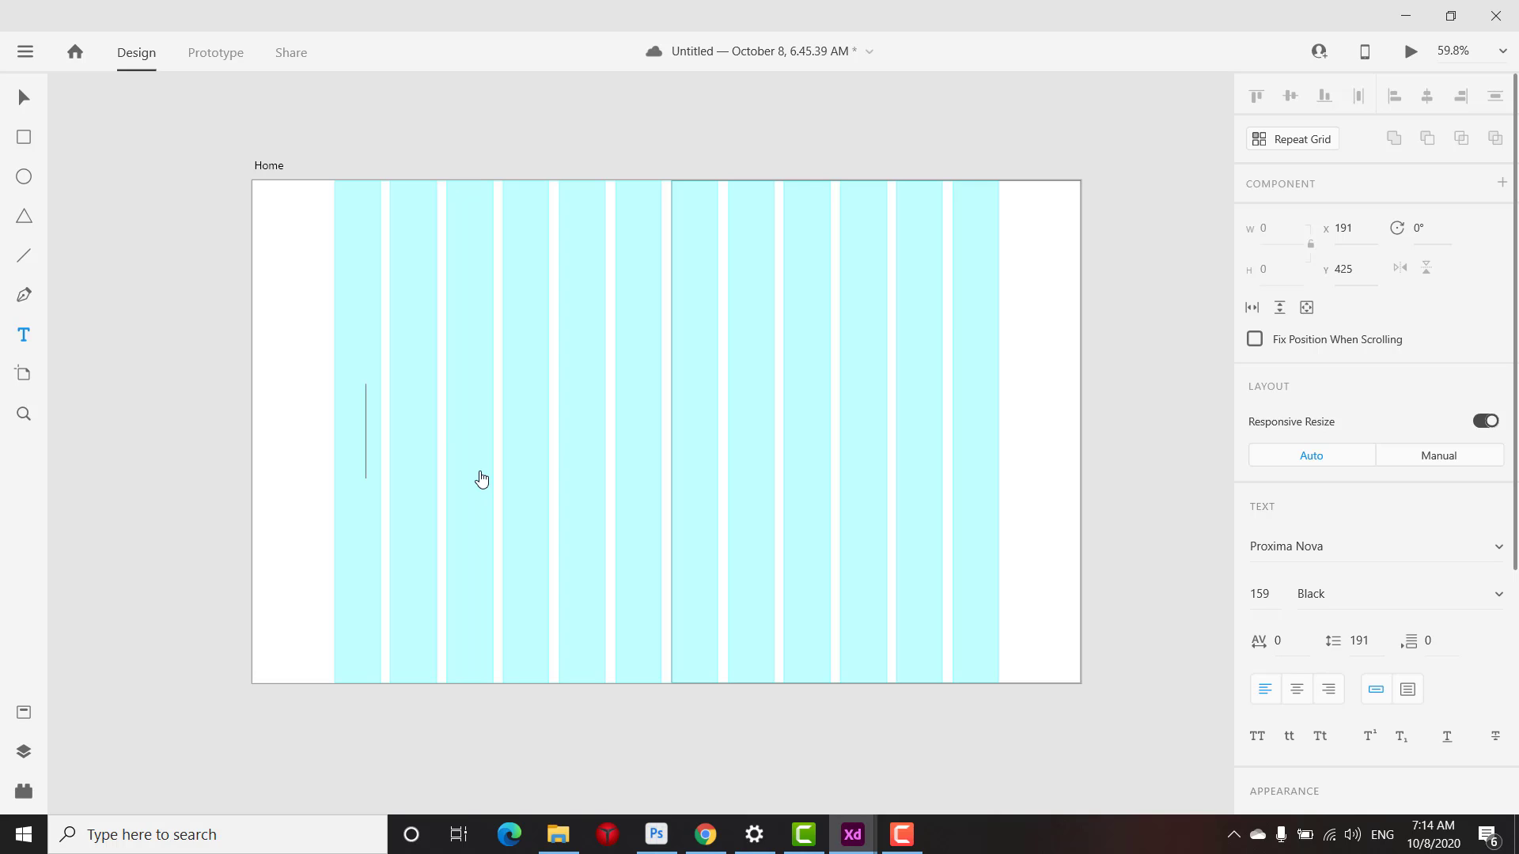
pyautogui.write('MOON')
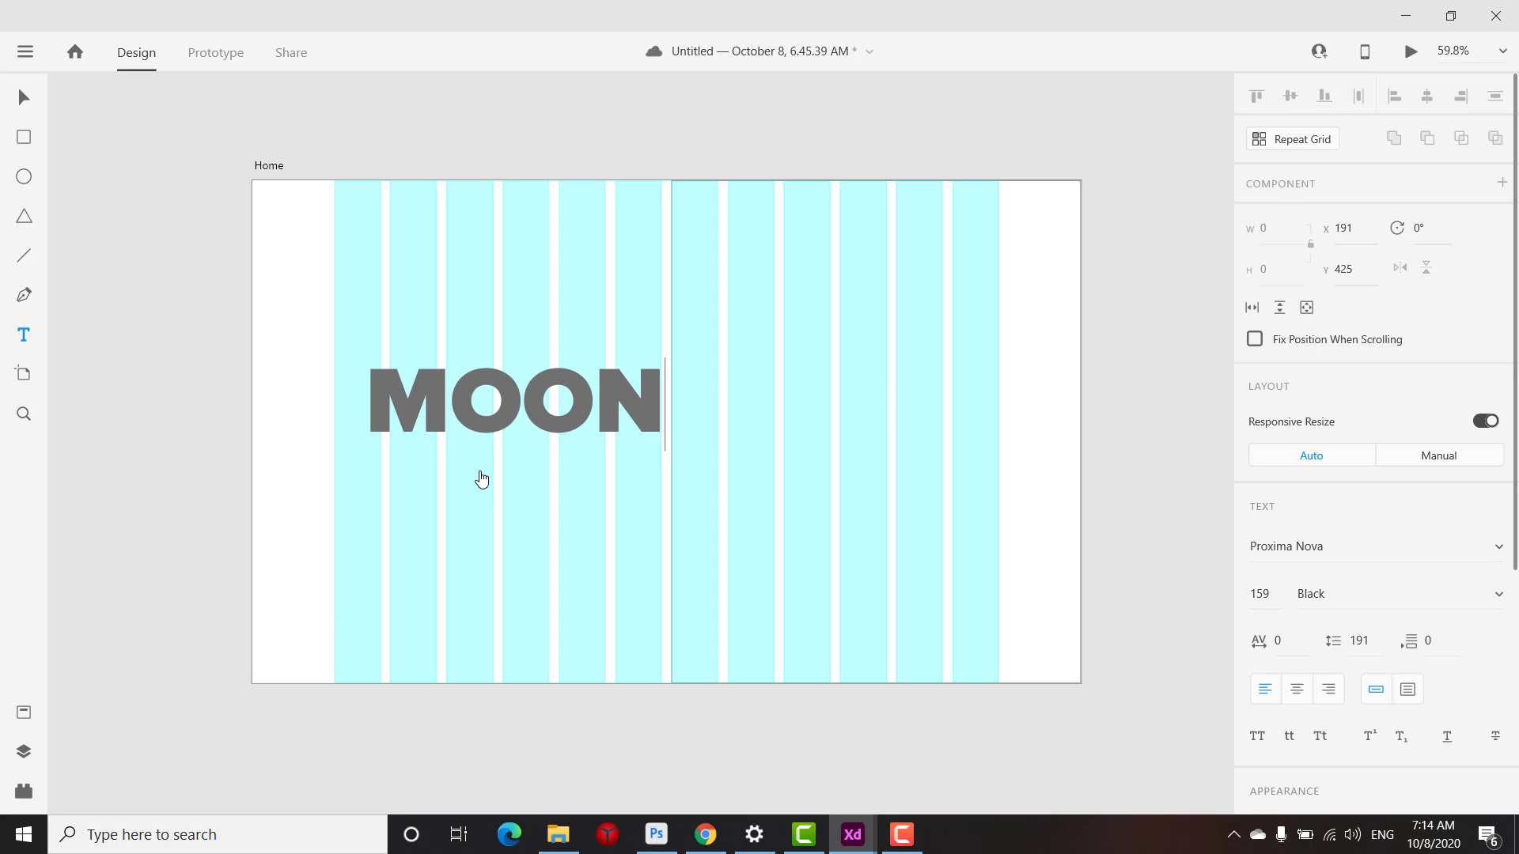
pyautogui.press('Escape')
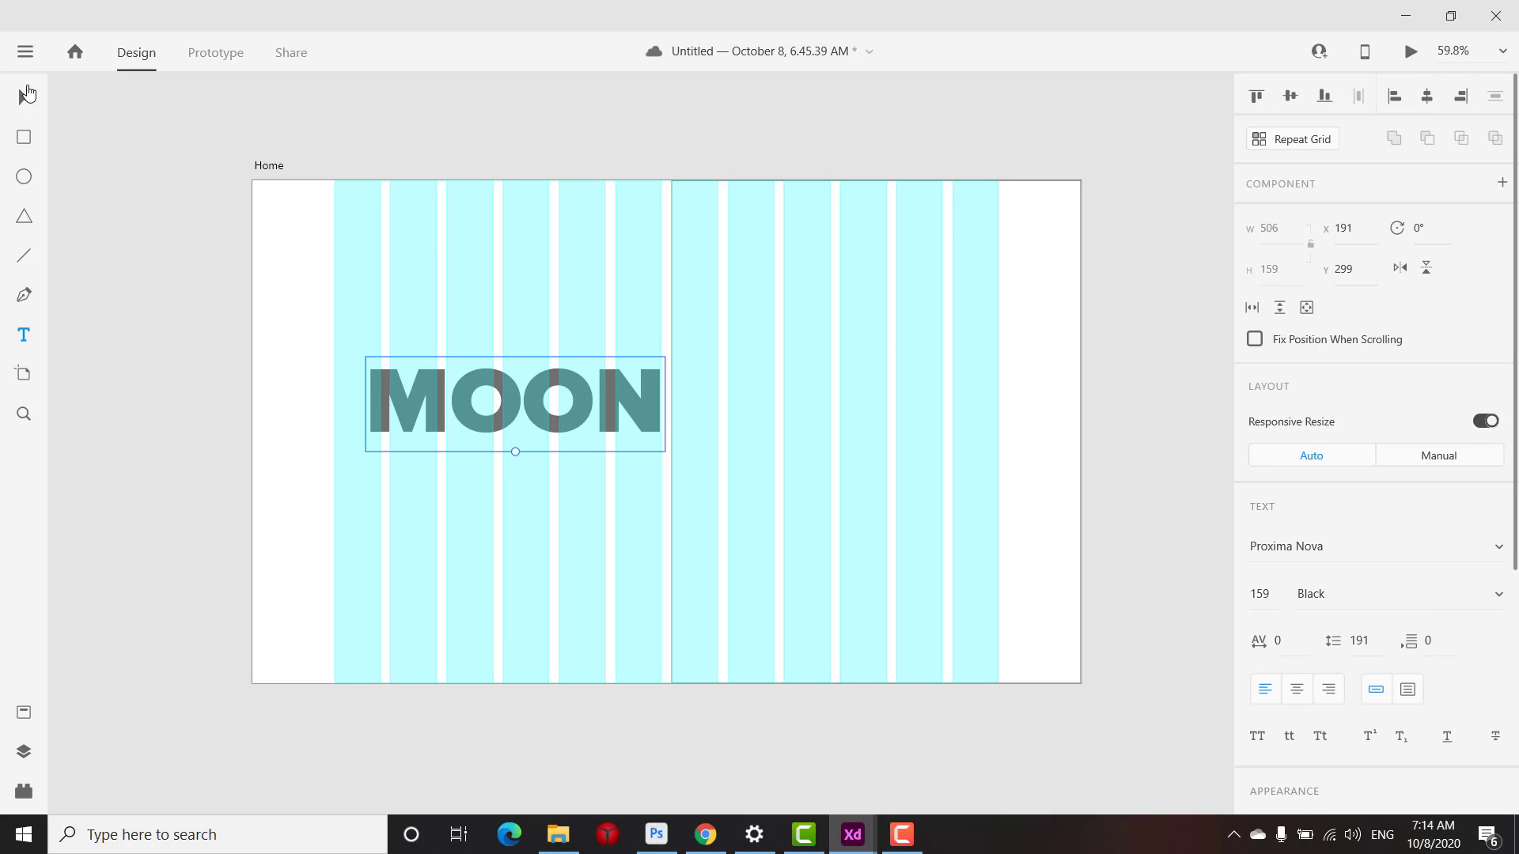
pyautogui.click(20, 107)
pyautogui.moveTo(562, 383); pyautogui.dragTo(519, 405)
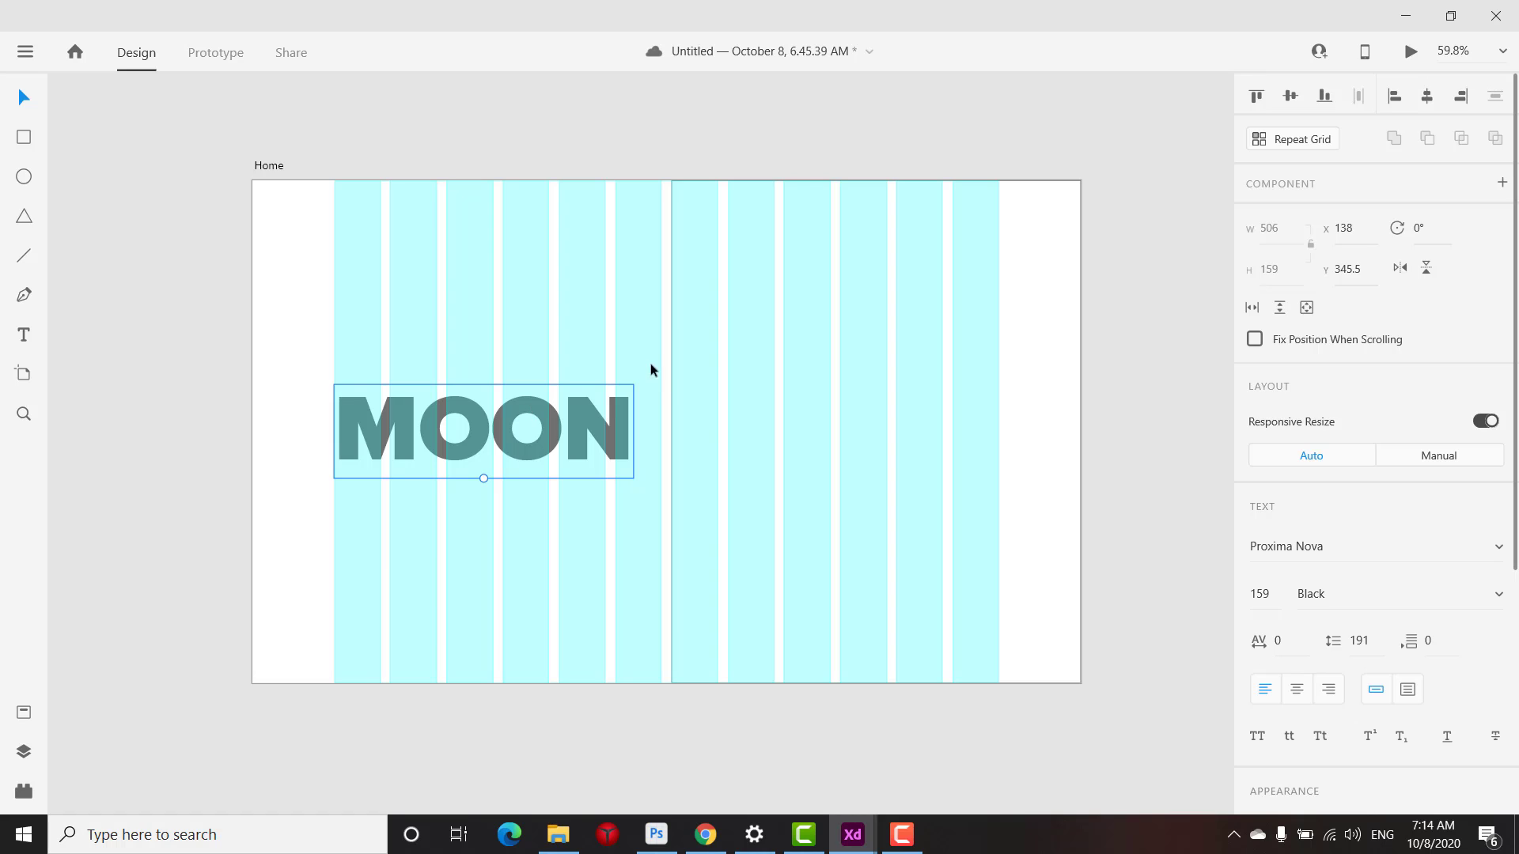
pyautogui.scroll(-2, 630, 345)
pyautogui.scroll(3, 535, 424)
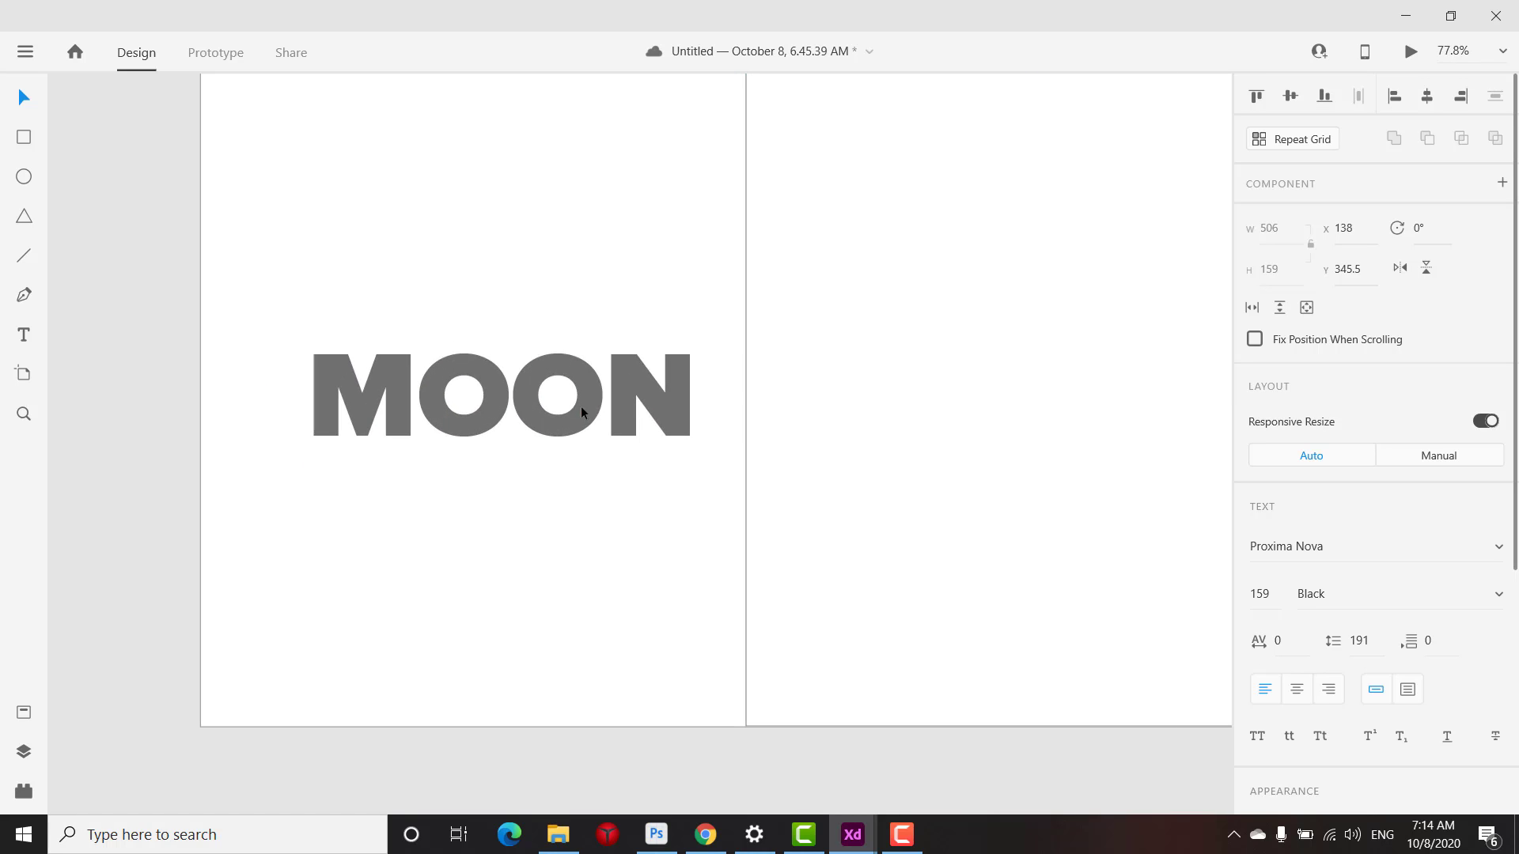
pyautogui.scroll(-2, 581, 406)
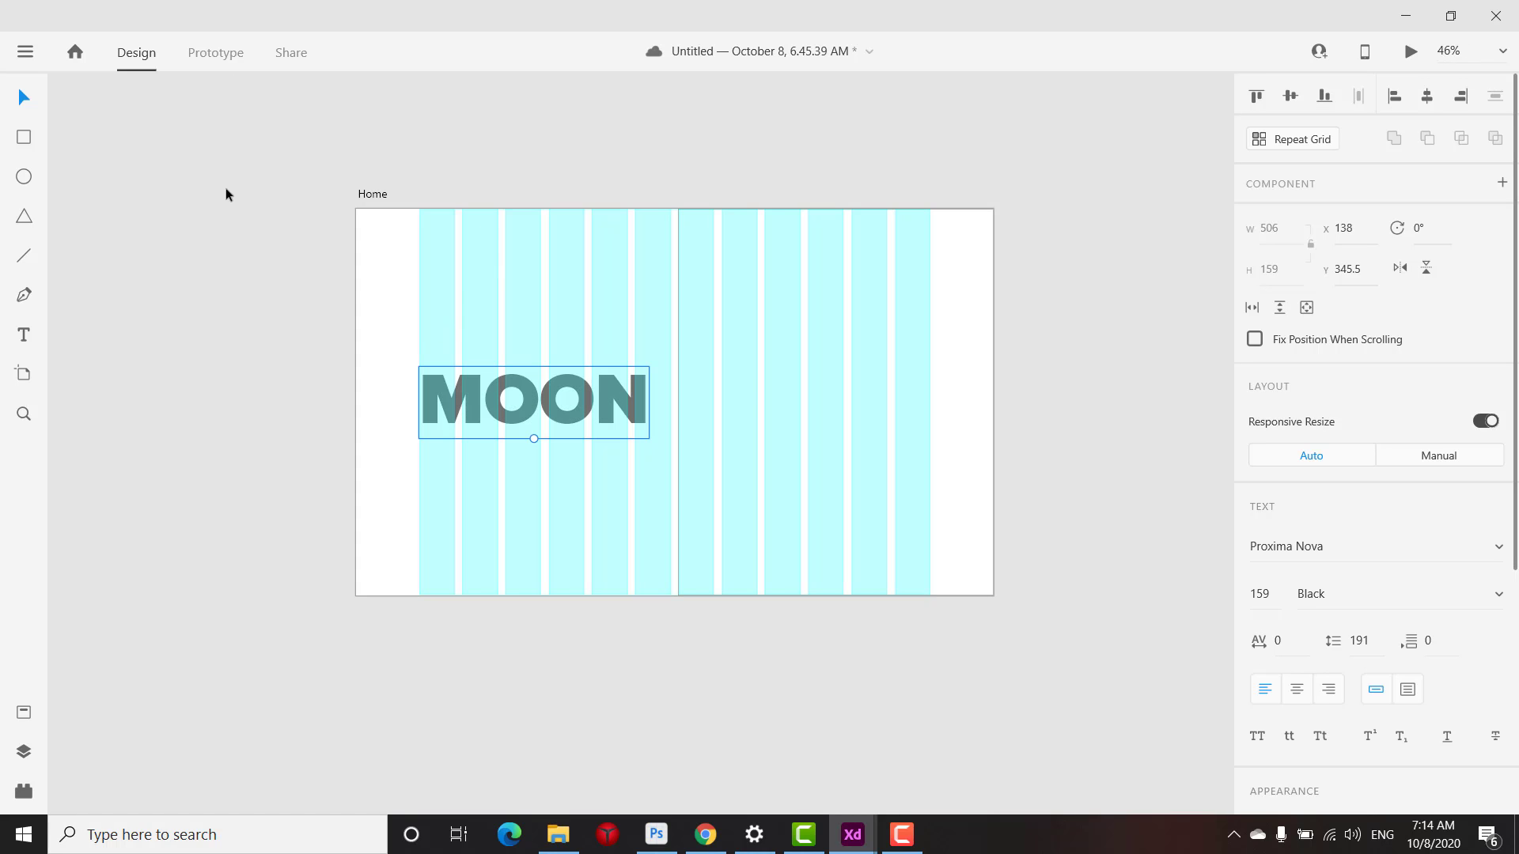
# Add a separate text object reading SERVICES above MOON
pyautogui.click(22, 333)
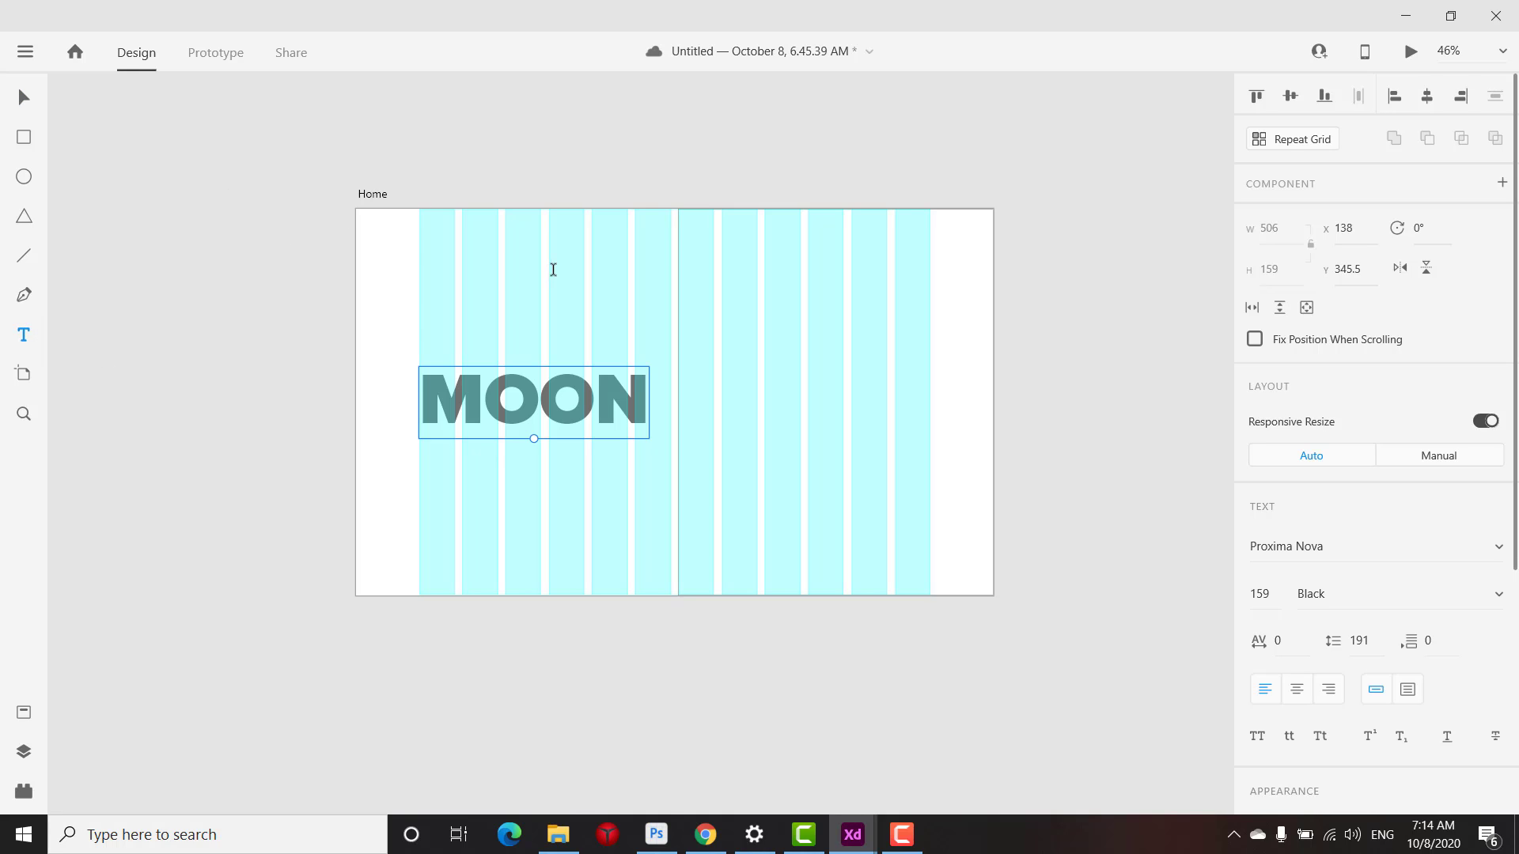
pyautogui.click(495, 276)
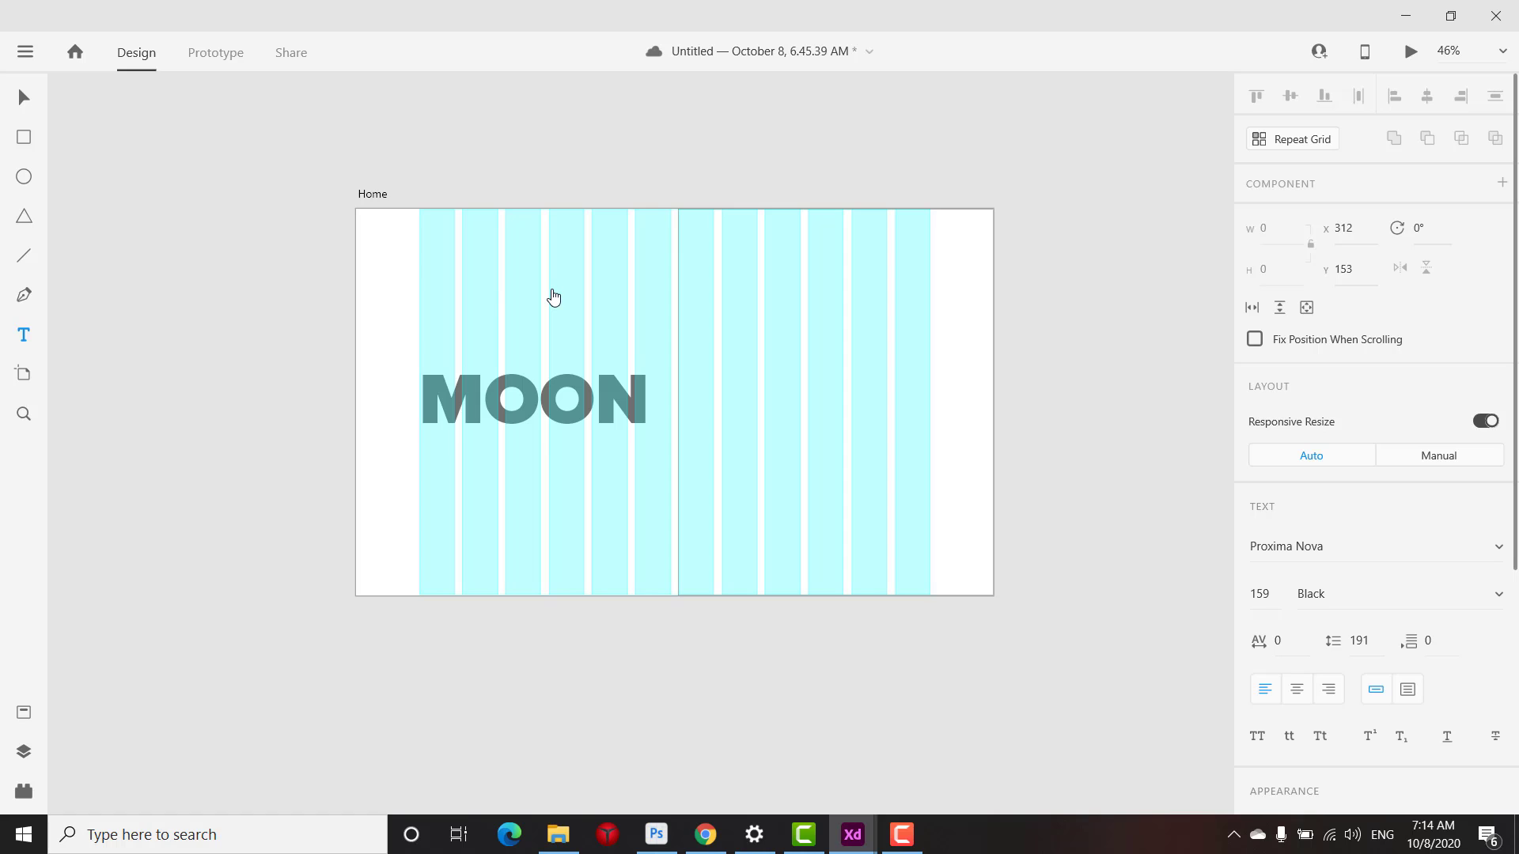
pyautogui.press('capslock')
pyautogui.write('SERVICE')
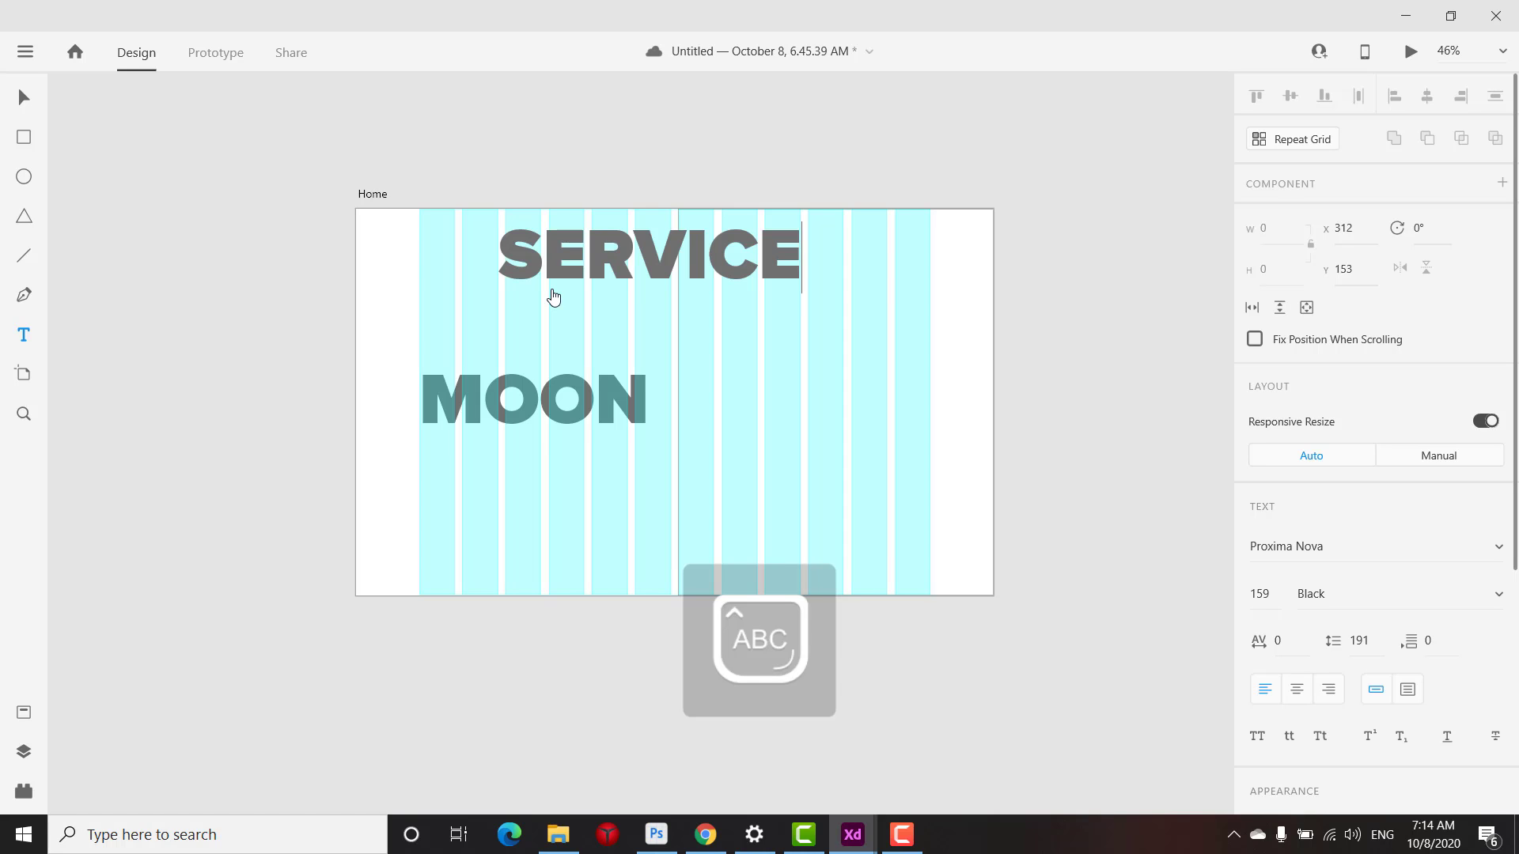
pyautogui.write('S')
pyautogui.press('Escape')
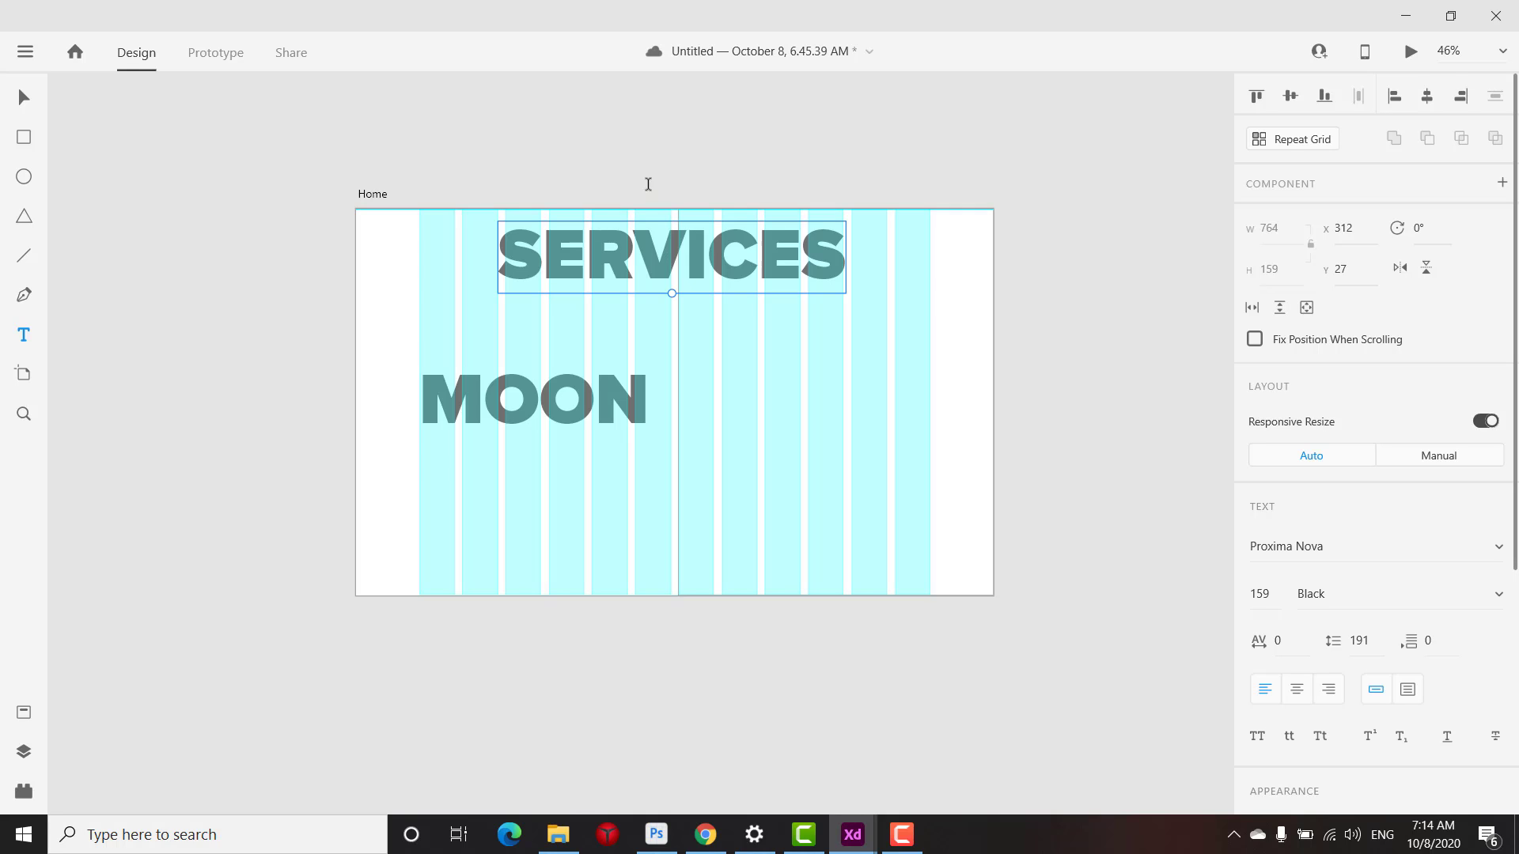
pyautogui.press('v')
# Format the SERVICES text with size 20, Regular weight and the near-black fill #1D1919
pyautogui.click(1269, 596)
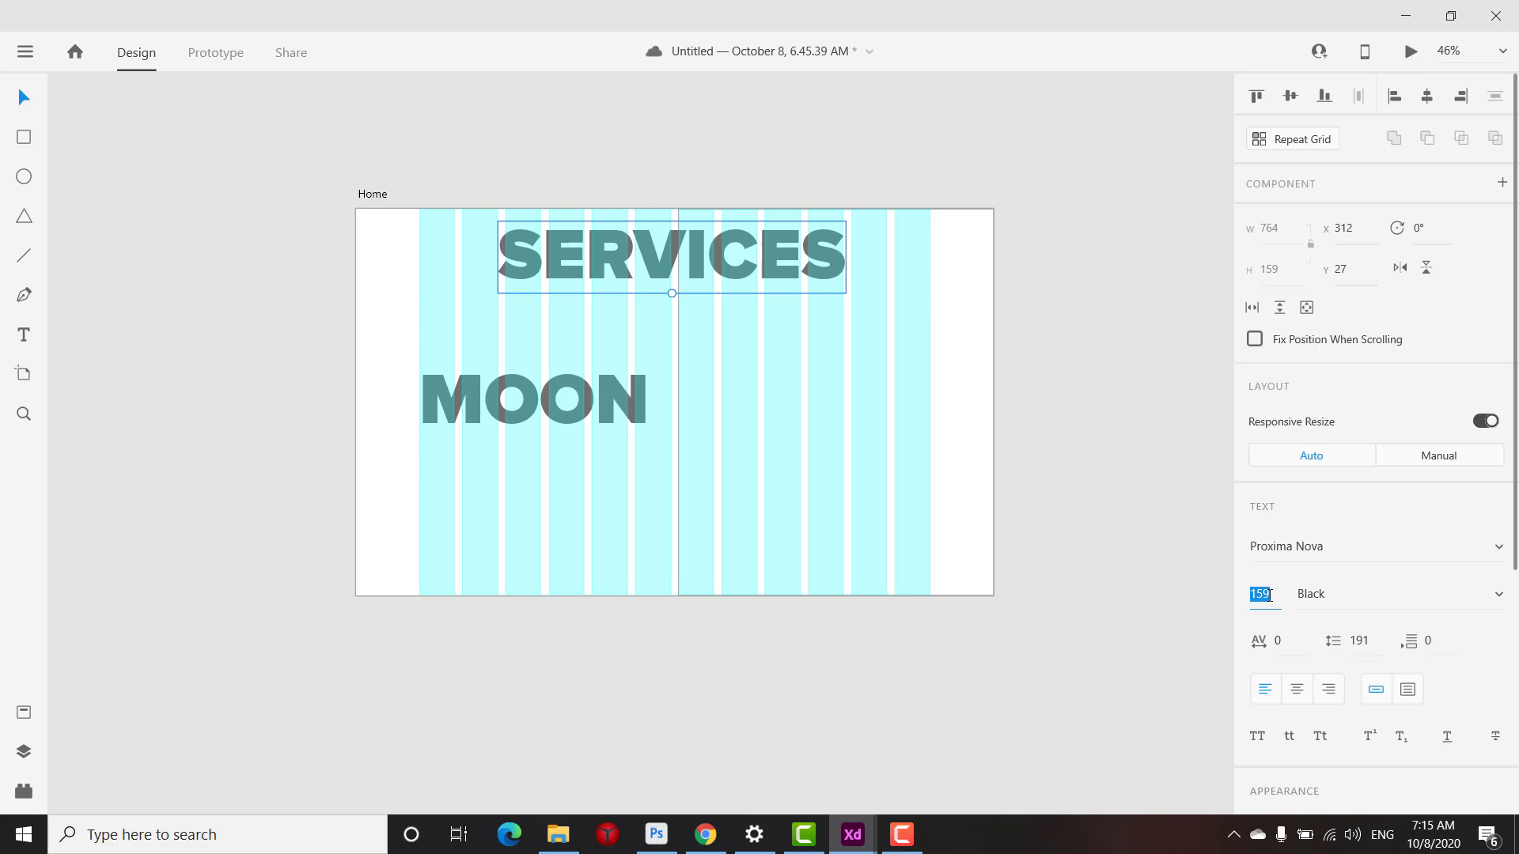
pyautogui.write('20')
pyautogui.press('Return')
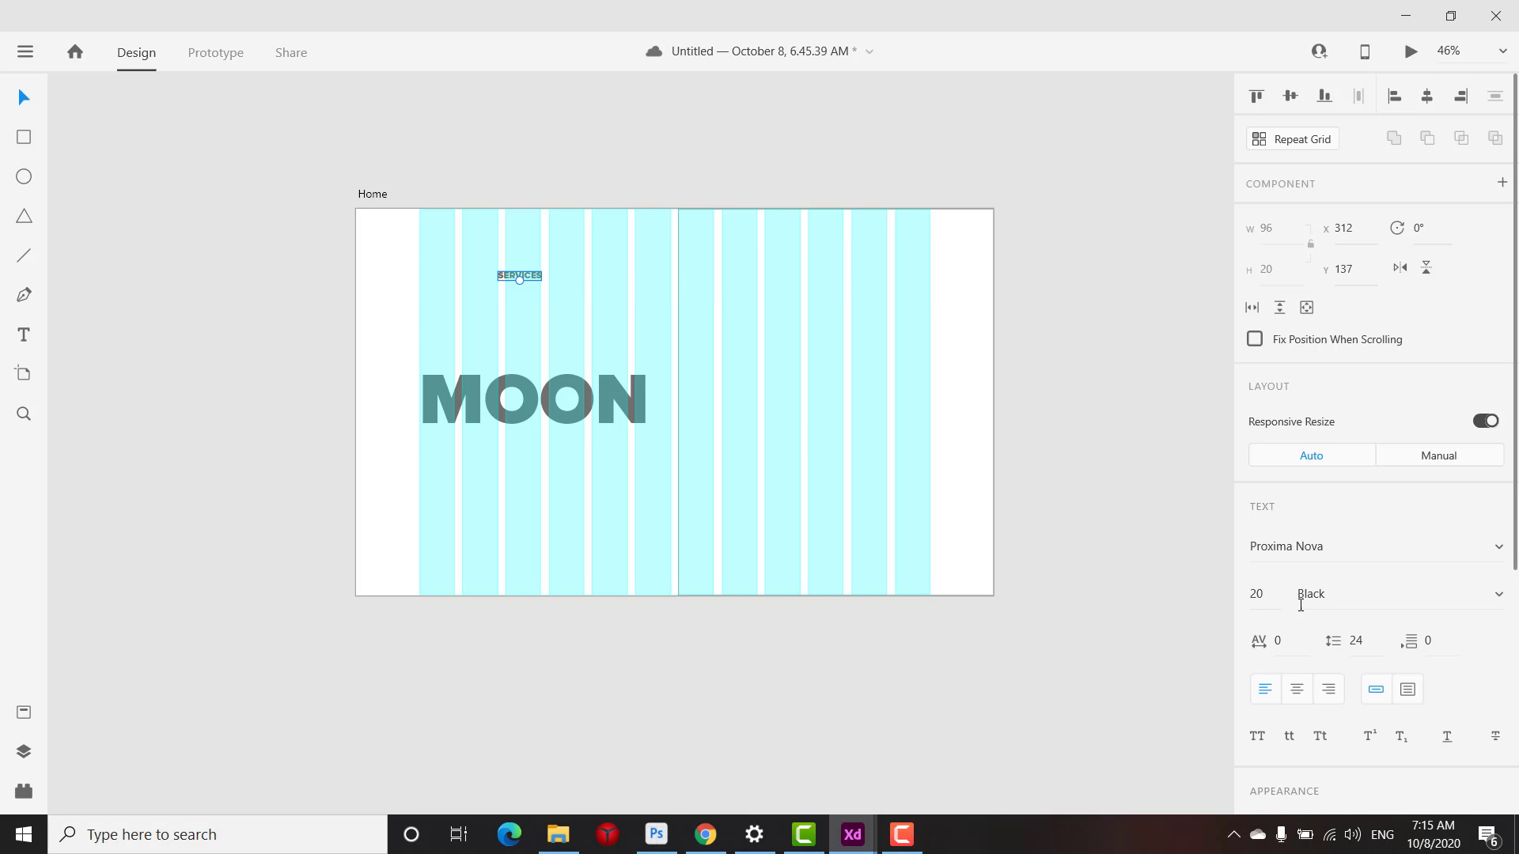
pyautogui.click(1498, 593)
pyautogui.click(1345, 323)
pyautogui.scroll(-5, 1301, 625)
pyautogui.click(1298, 587)
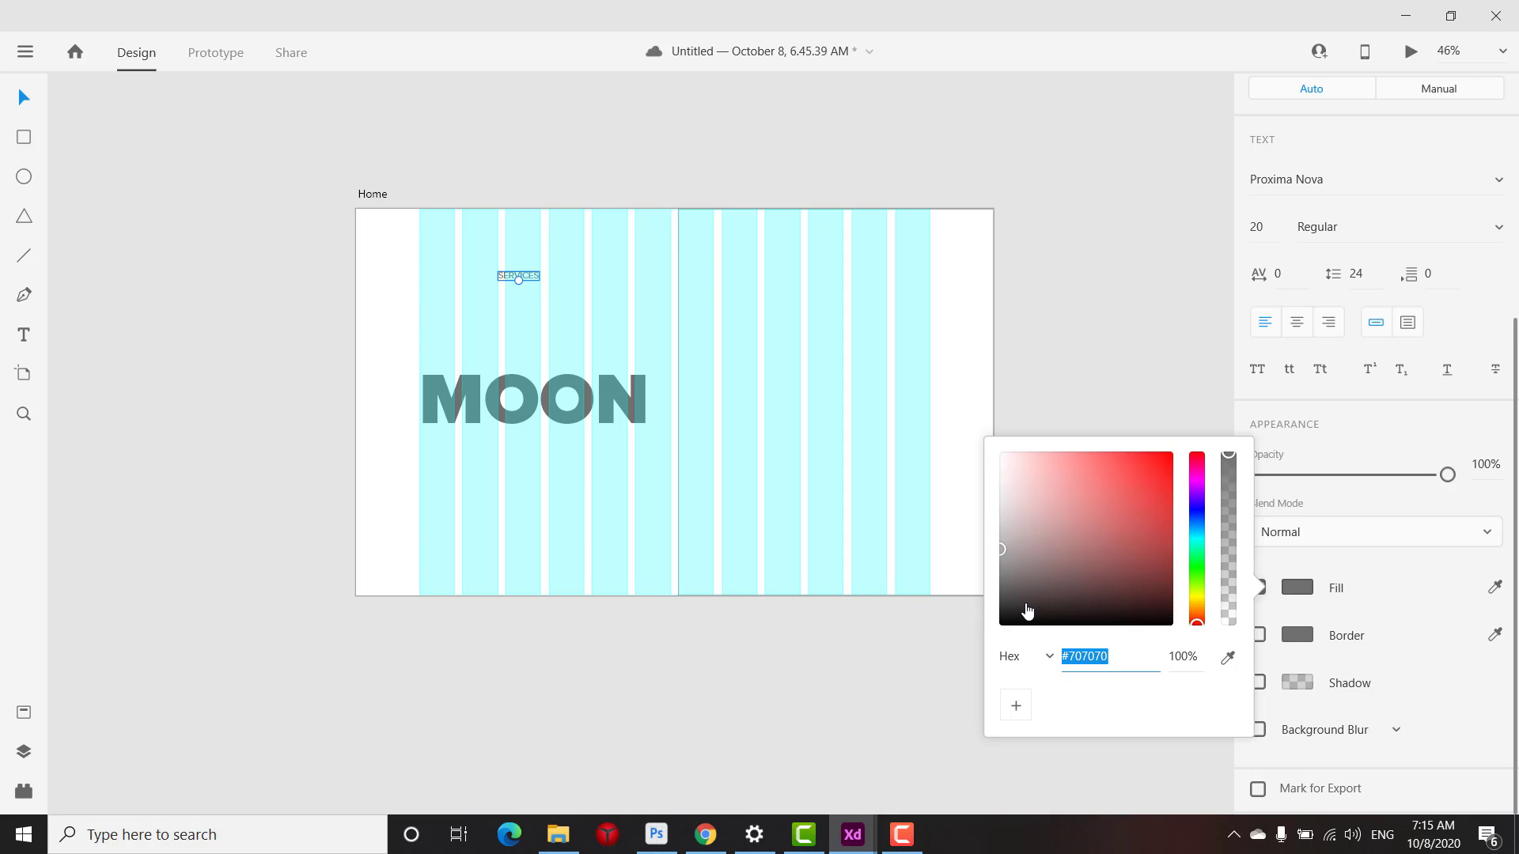
pyautogui.click(1026, 606)
pyautogui.moveTo(1024, 606); pyautogui.dragTo(1024, 611)
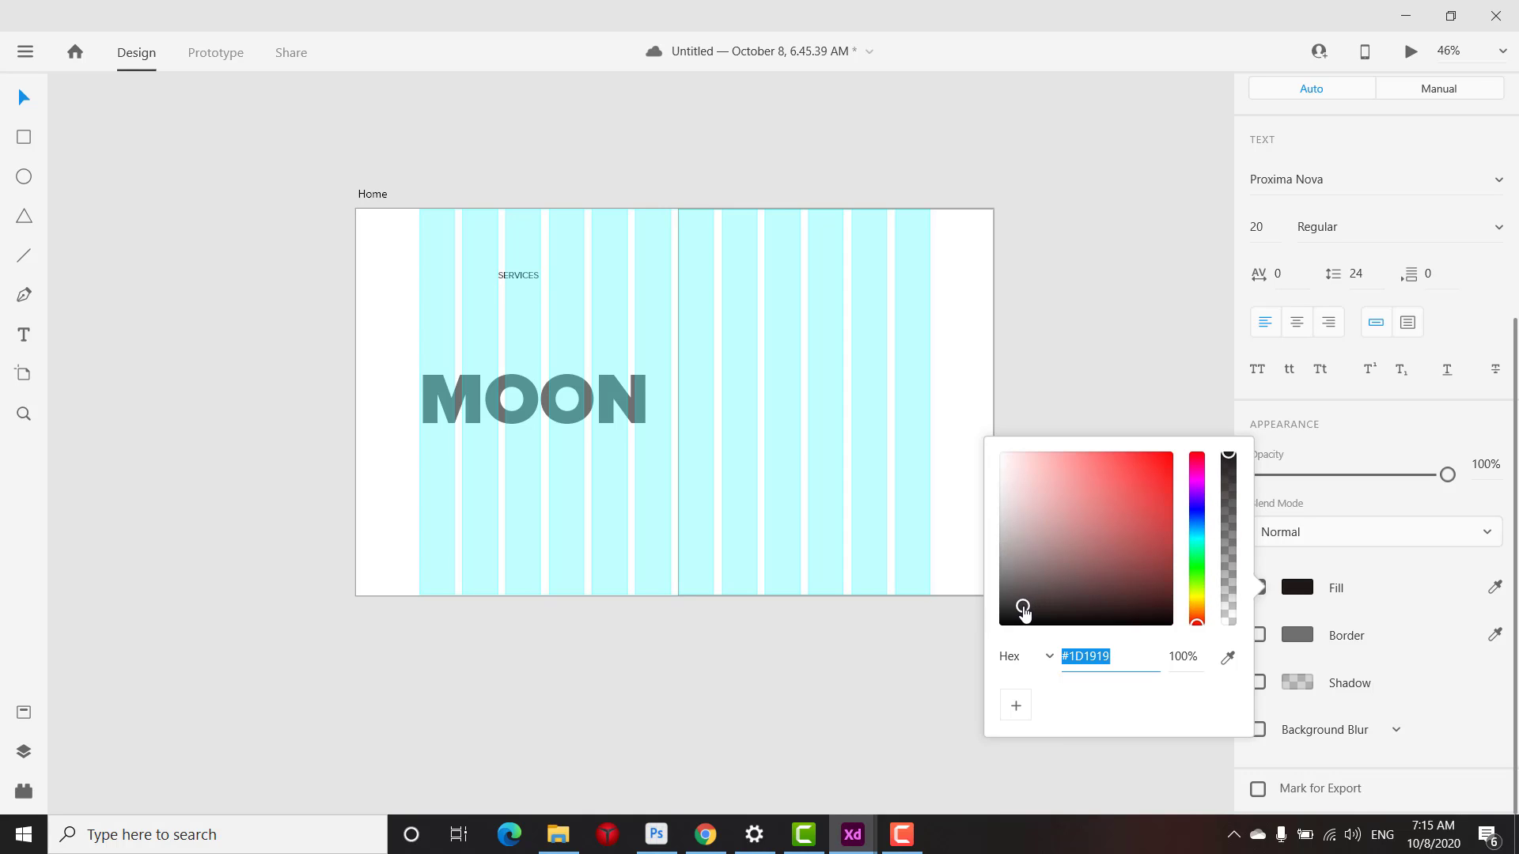
pyautogui.click(24, 98)
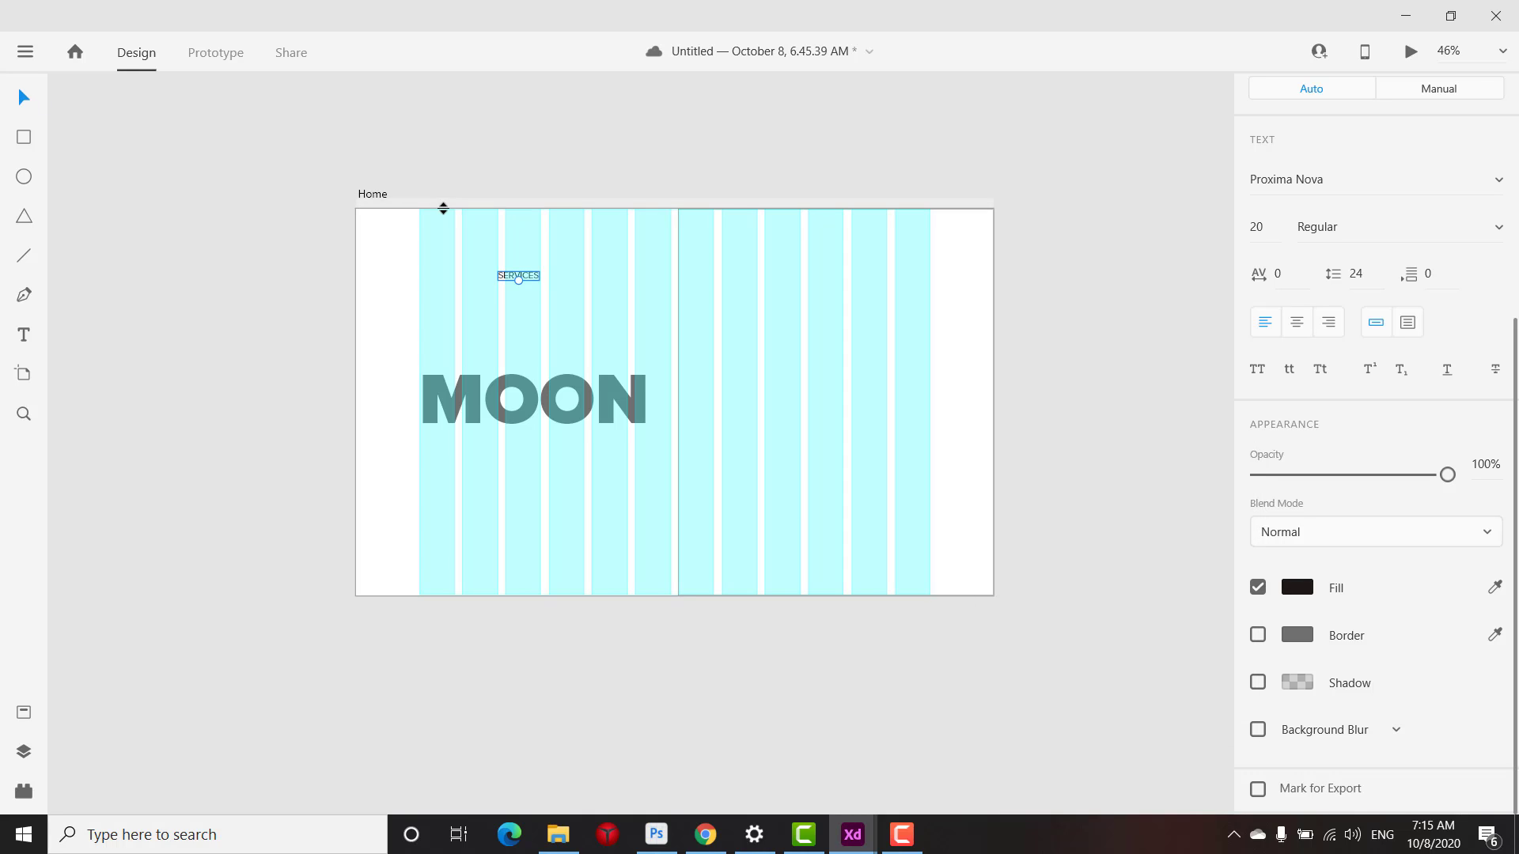
# Hide the Home artboard's layout grid
pyautogui.click(372, 193)
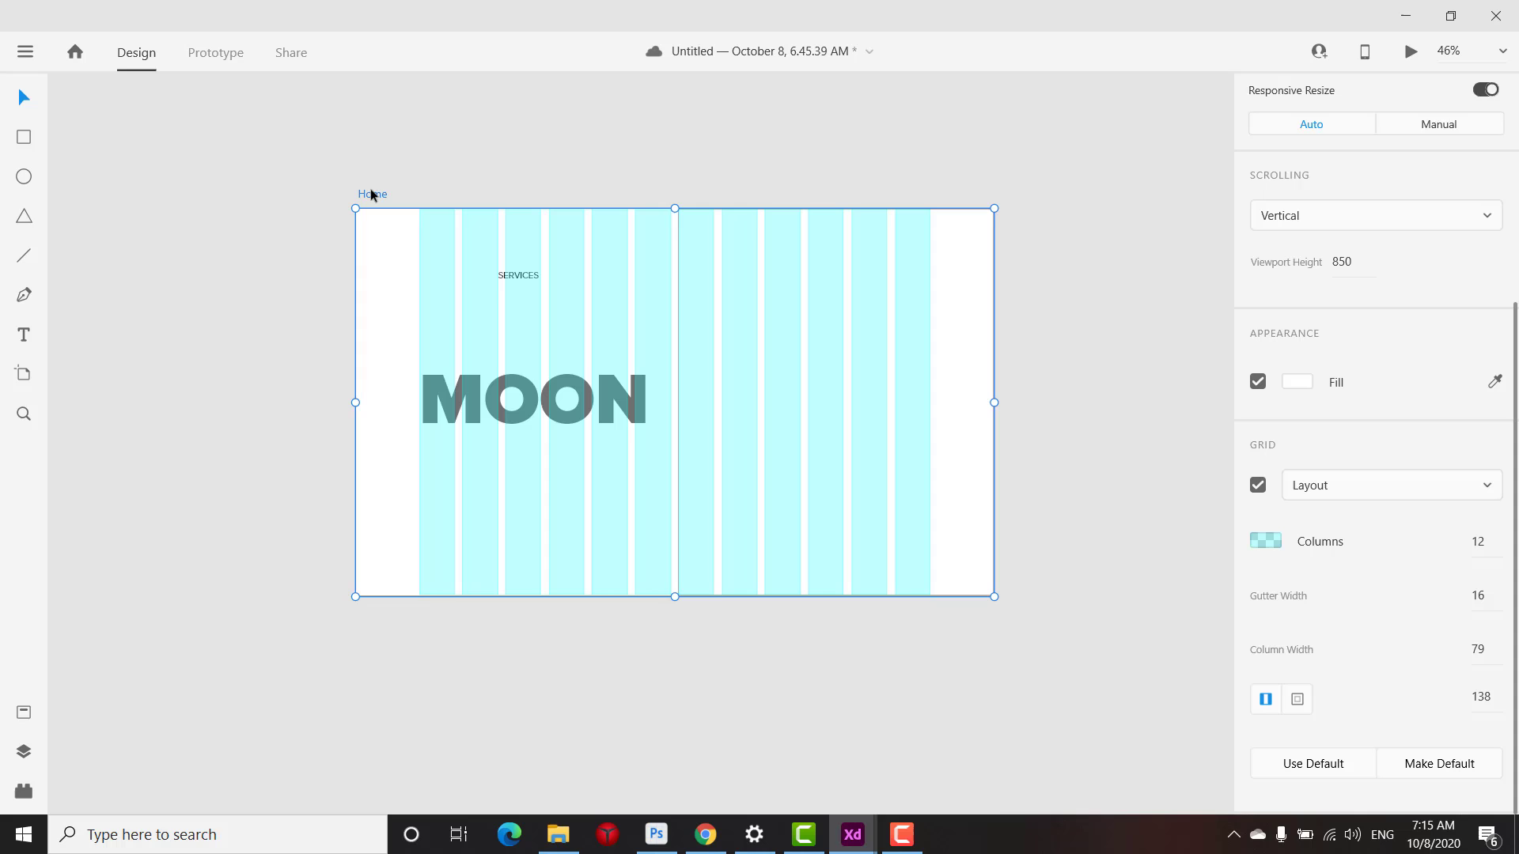
pyautogui.click(1257, 485)
pyautogui.scroll(5, 543, 258)
pyautogui.moveTo(571, 348); pyautogui.dragTo(681, 366)
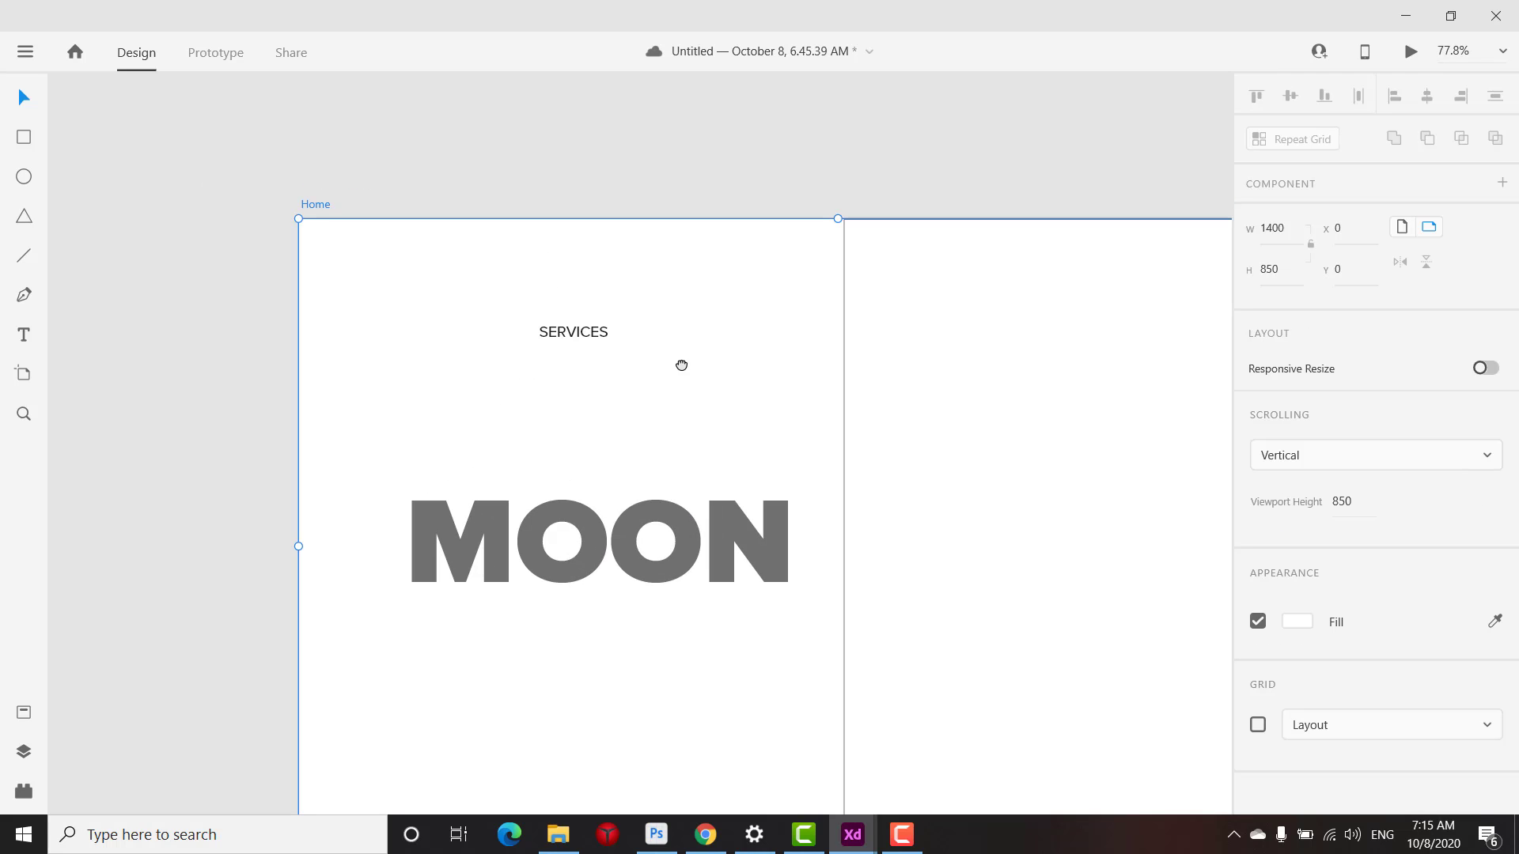
# Move the SERVICES text to the artboard's upper left, at X 138 and Y 50
pyautogui.moveTo(587, 331); pyautogui.dragTo(436, 226)
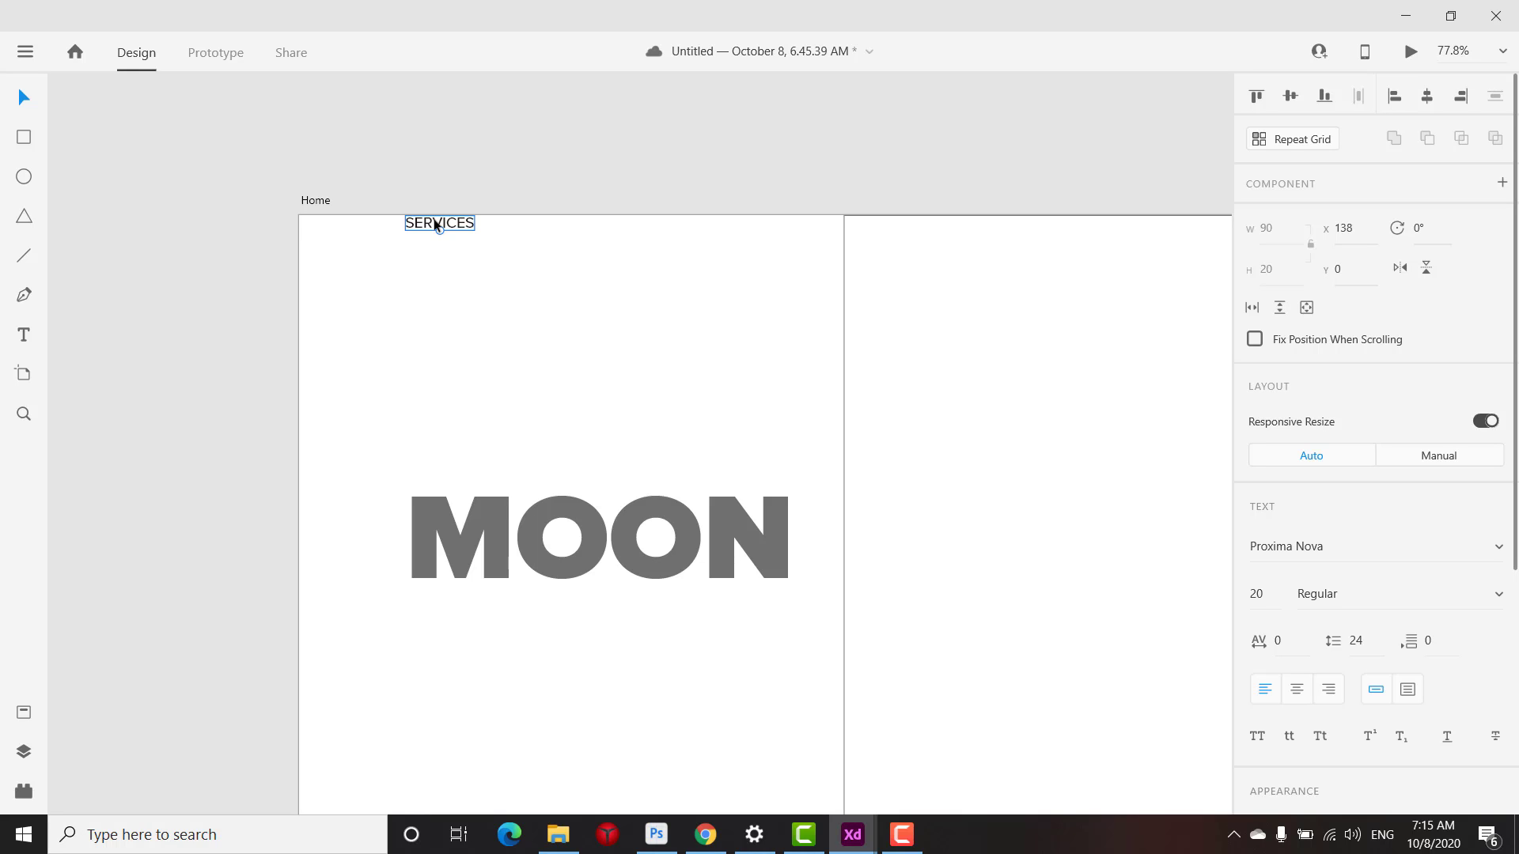
pyautogui.hotkey('shift', 'Down')
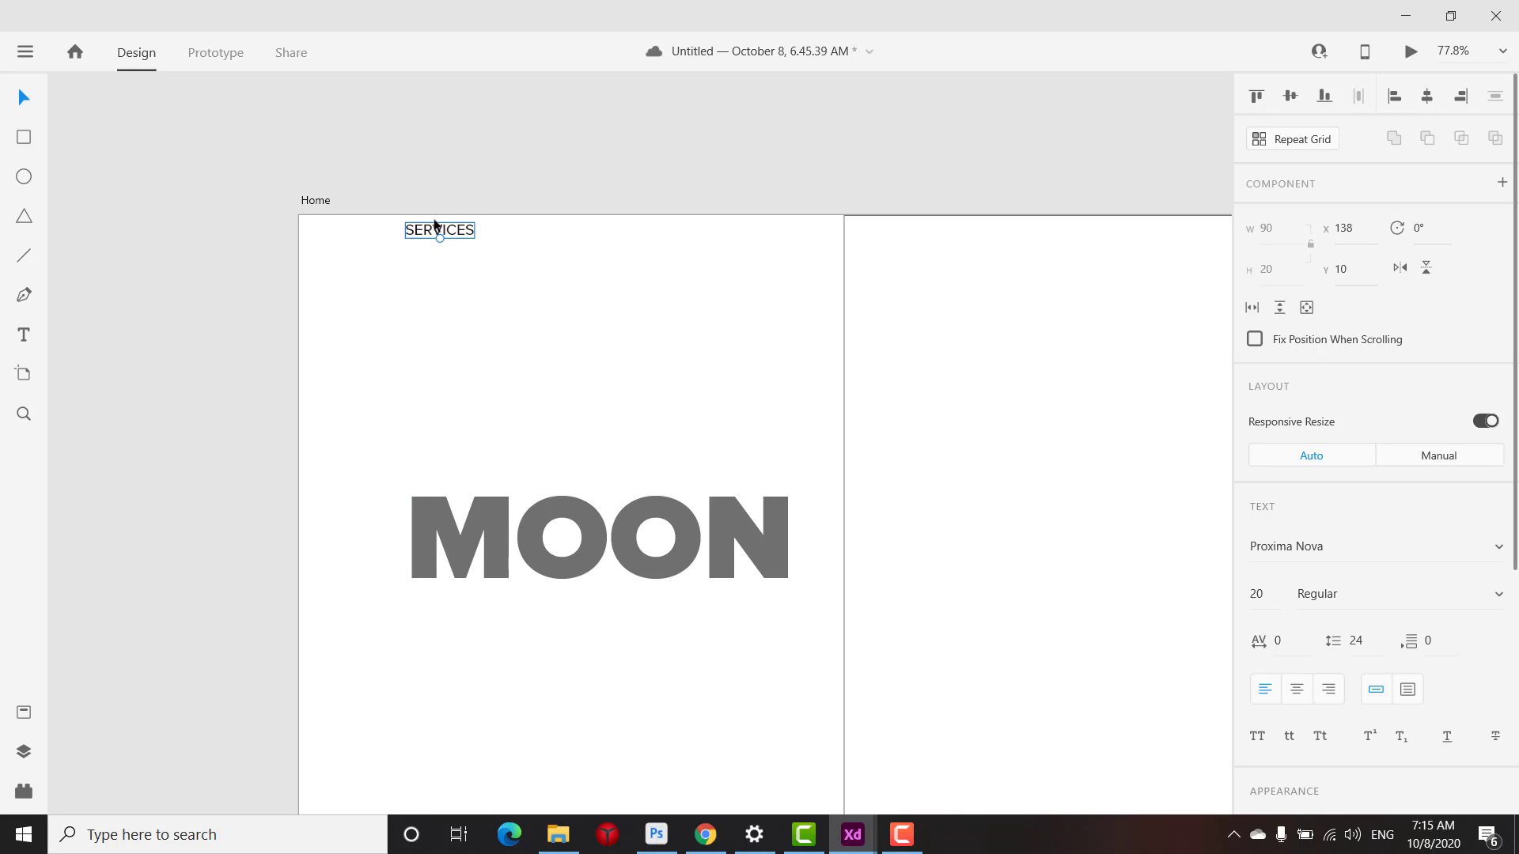
pyautogui.hotkey('shift', 'Down')
pyautogui.hotkey('shift', 'Down')
pyautogui.hotkey('shift', 'Down')
pyautogui.hotkey('shift', 'Down')
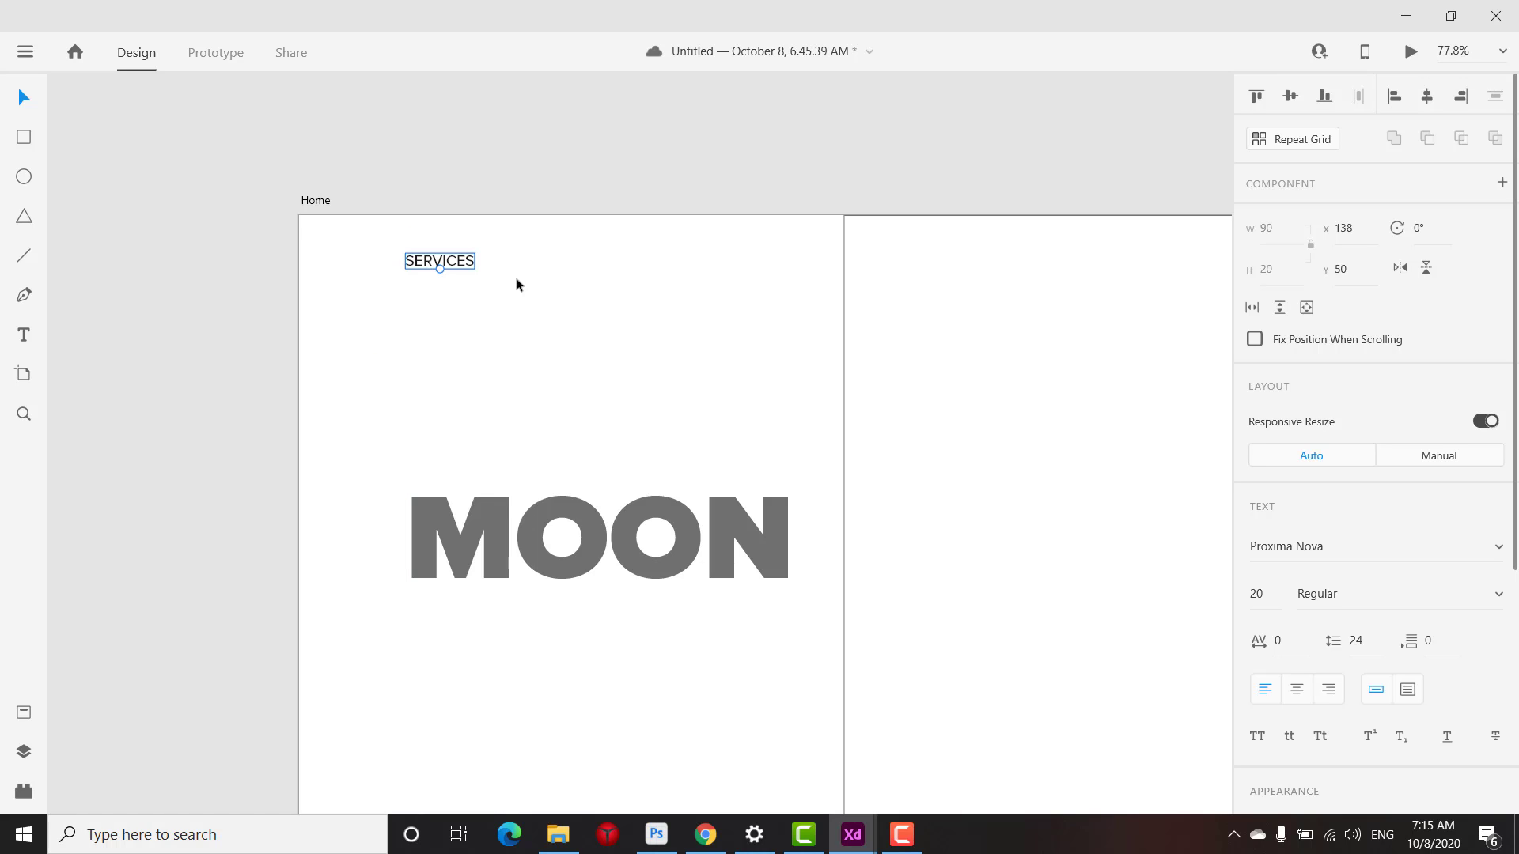
# Darken the SERVICES text's fill to #181212
pyautogui.scroll(-5, 1278, 575)
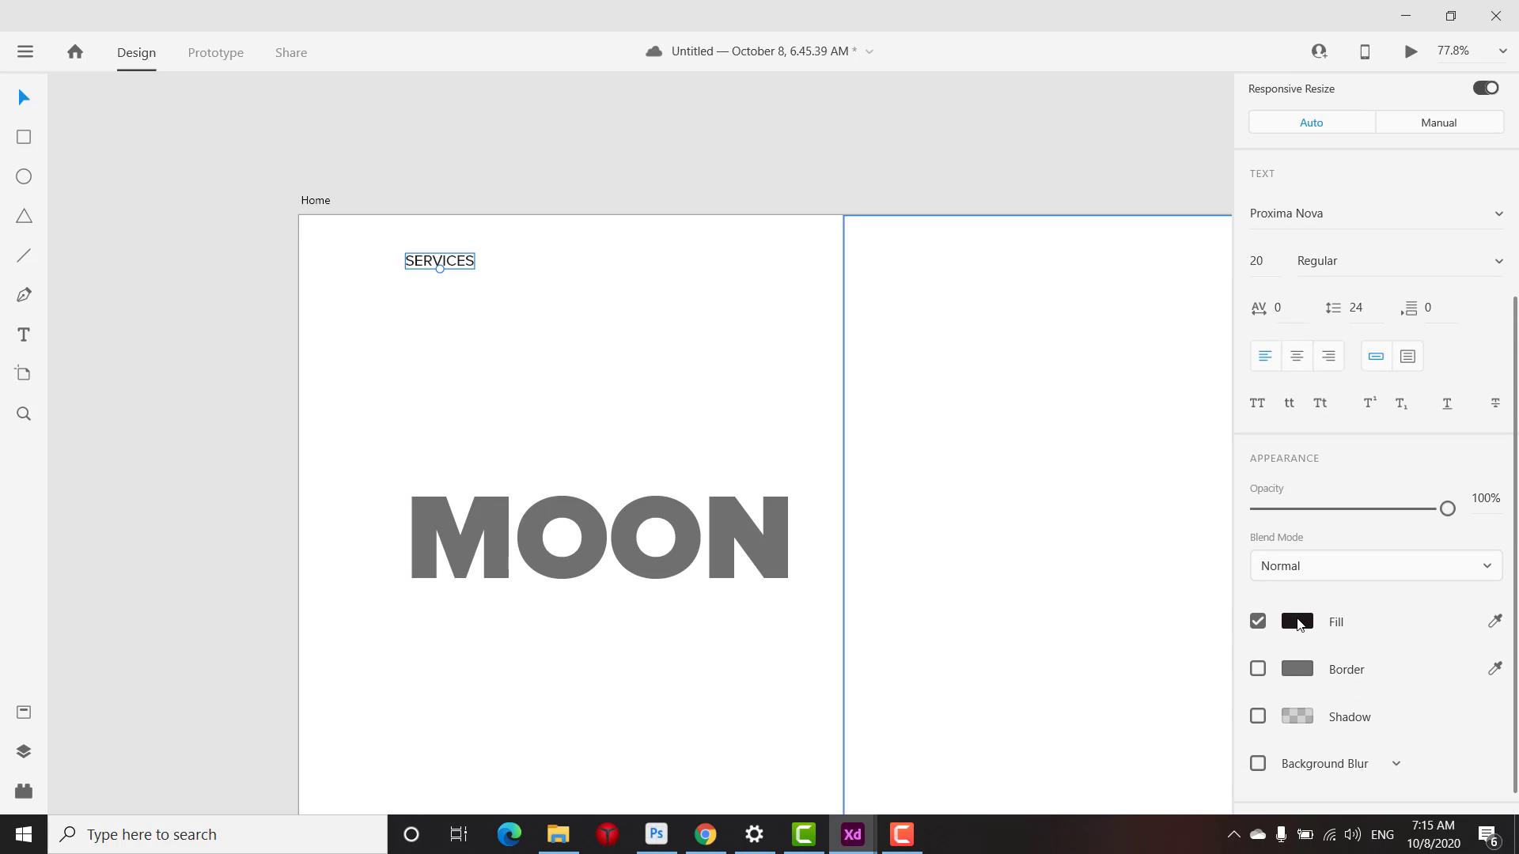
pyautogui.click(1297, 622)
pyautogui.moveTo(1049, 640); pyautogui.dragTo(1042, 644)
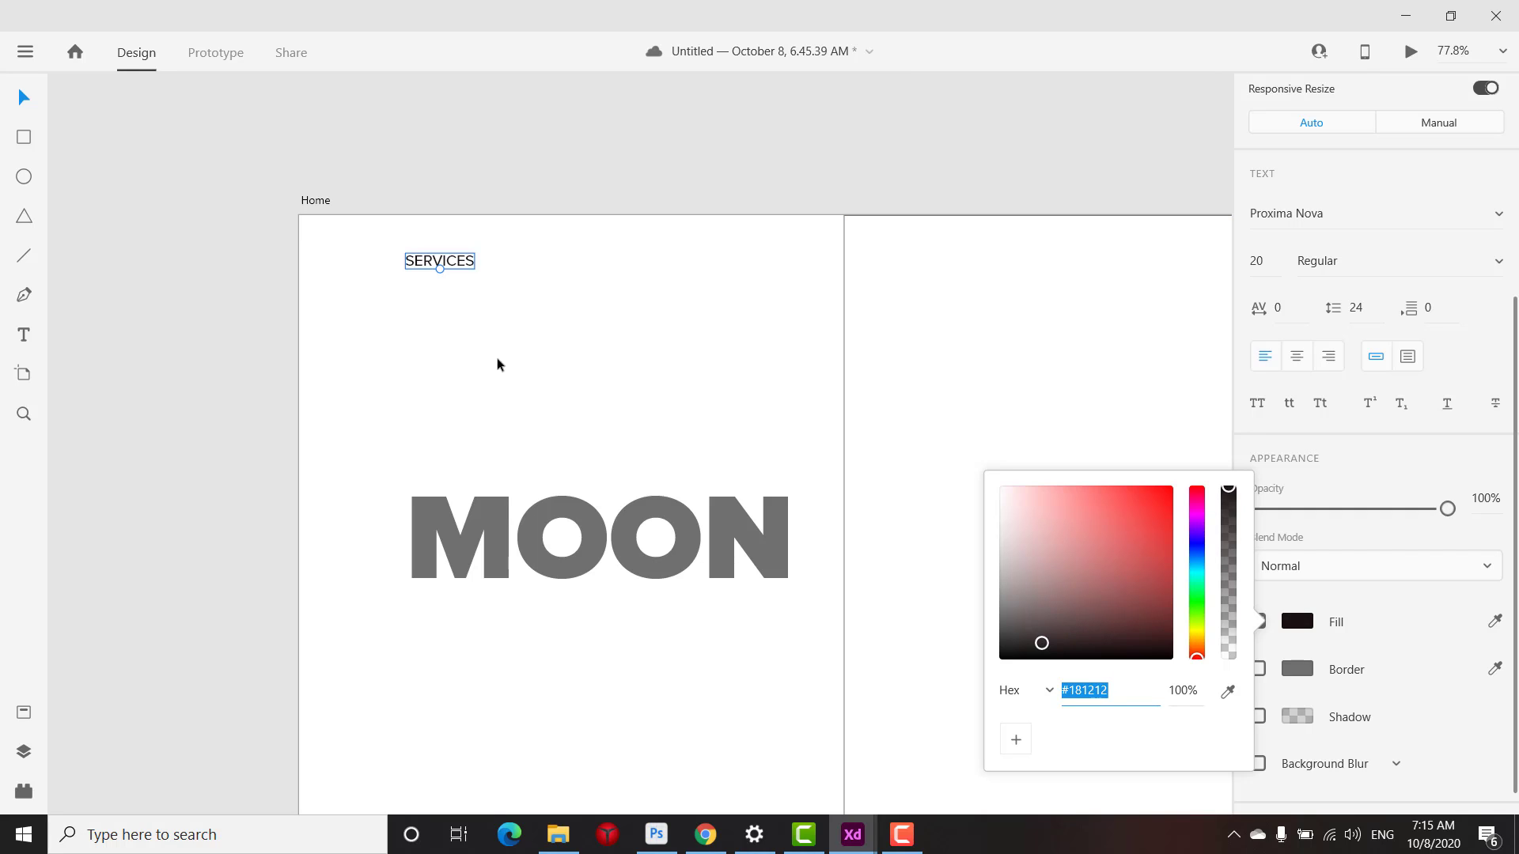
pyautogui.click(468, 265)
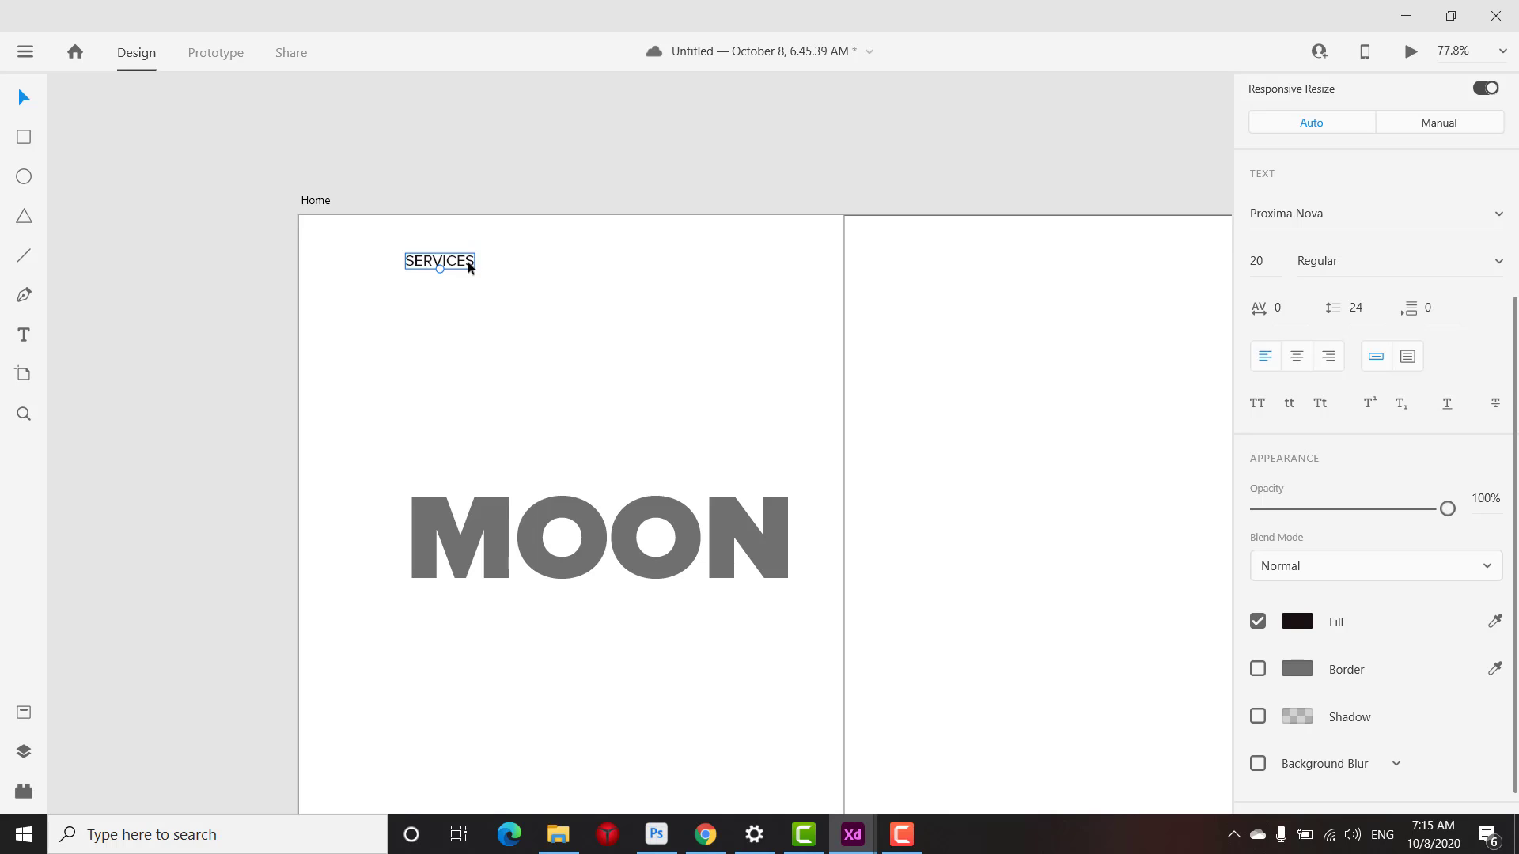
# Duplicate the SERVICES text twice in a row with 30 px gaps and change the copies to WORKS and TEAM
pyautogui.moveTo(468, 264); pyautogui.dragTo(543, 269)
pyautogui.doubleClick(543, 266)
pyautogui.press('Escape')
pyautogui.moveTo(547, 260); pyautogui.dragTo(617, 267)
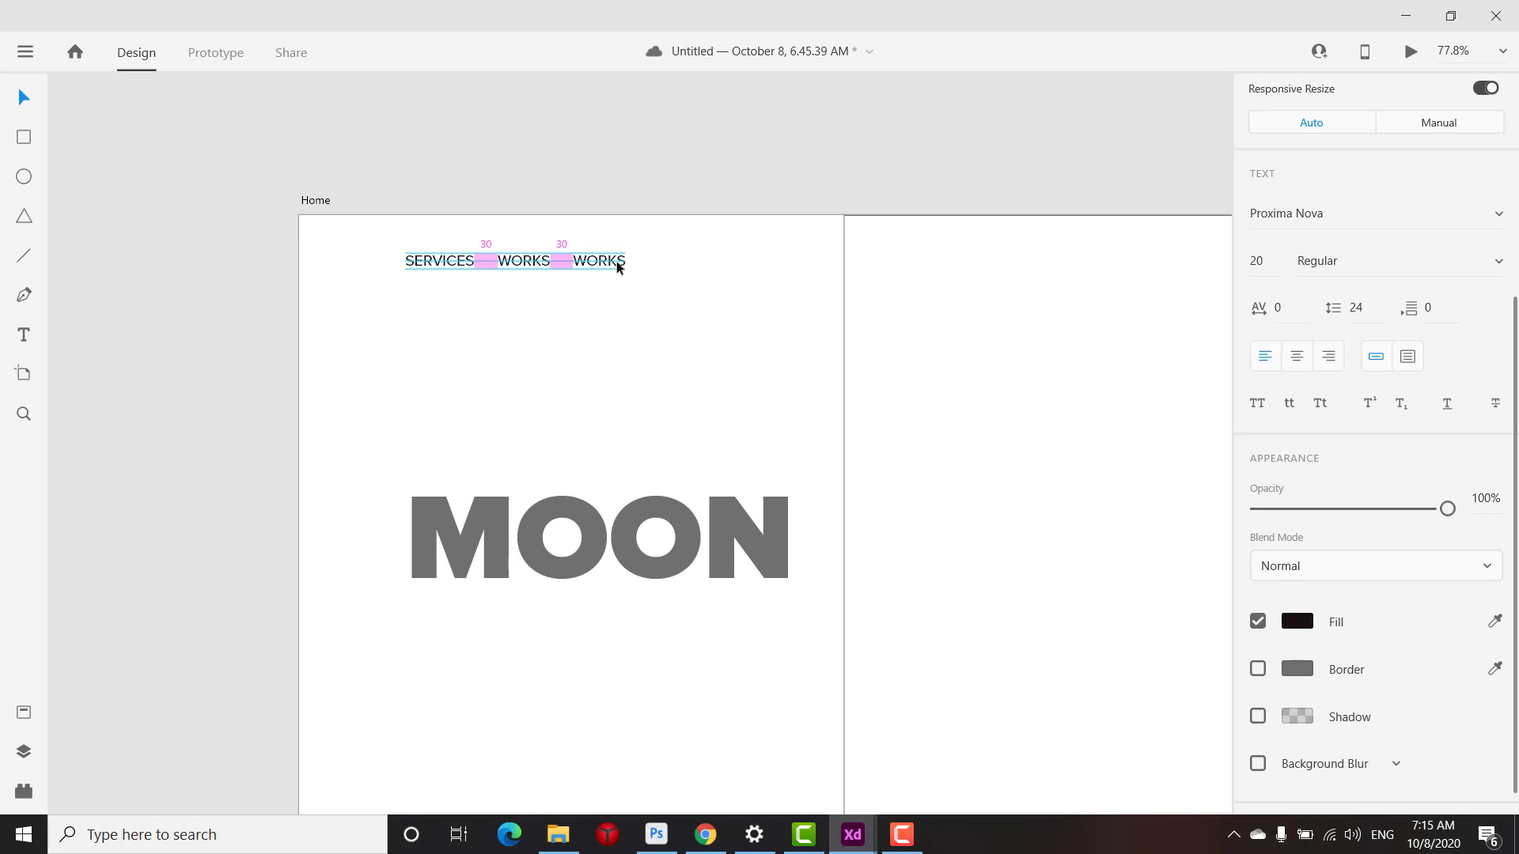
pyautogui.doubleClick(604, 262)
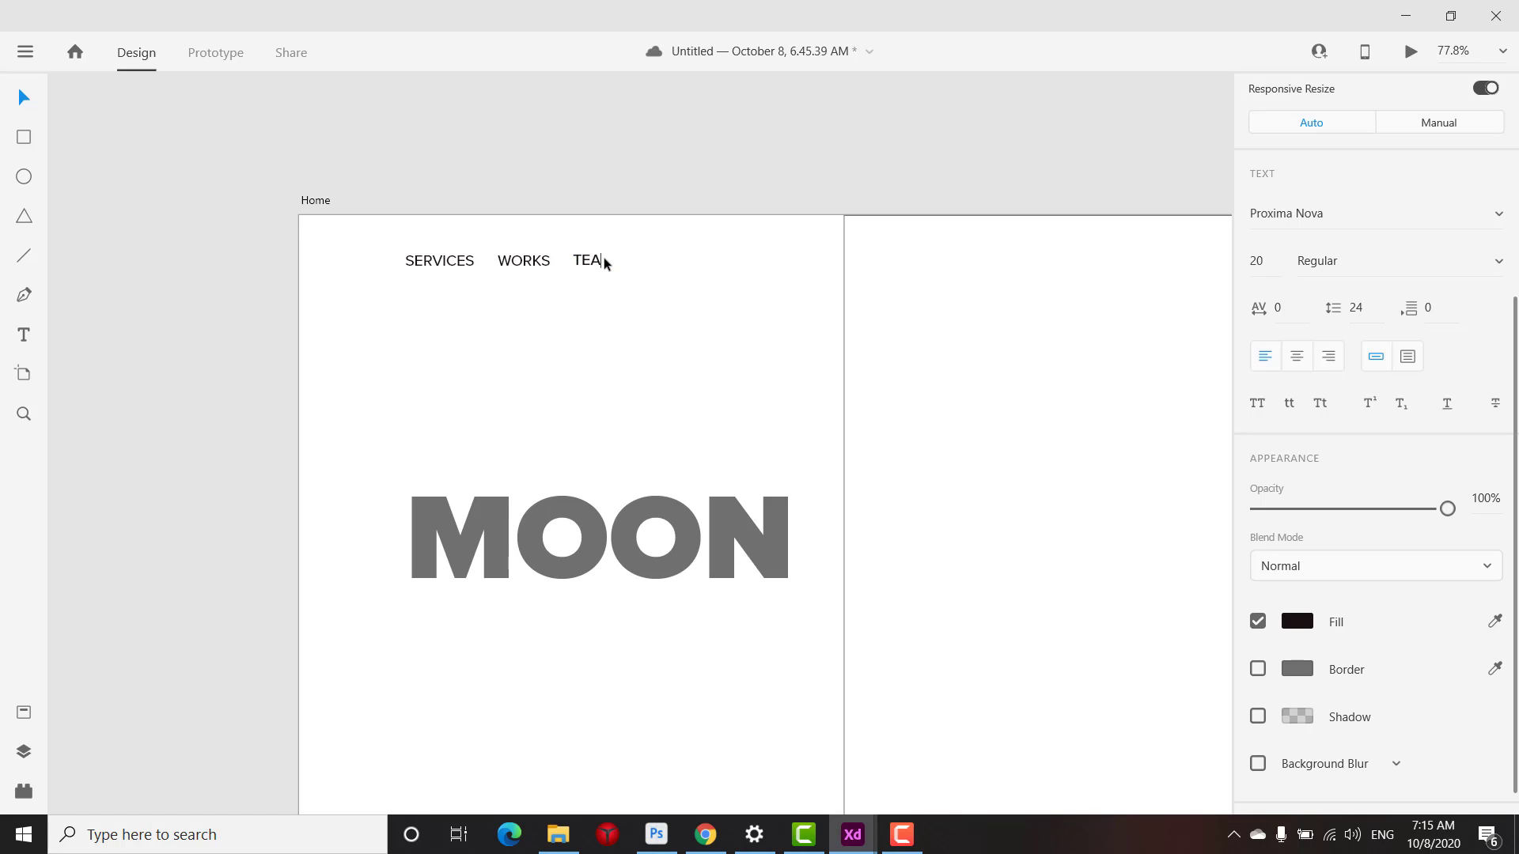
pyautogui.press('Escape')
# Set the font size of the SERVICES, WORKS and TEAM texts together to 18
pyautogui.moveTo(627, 298); pyautogui.dragTo(360, 243)
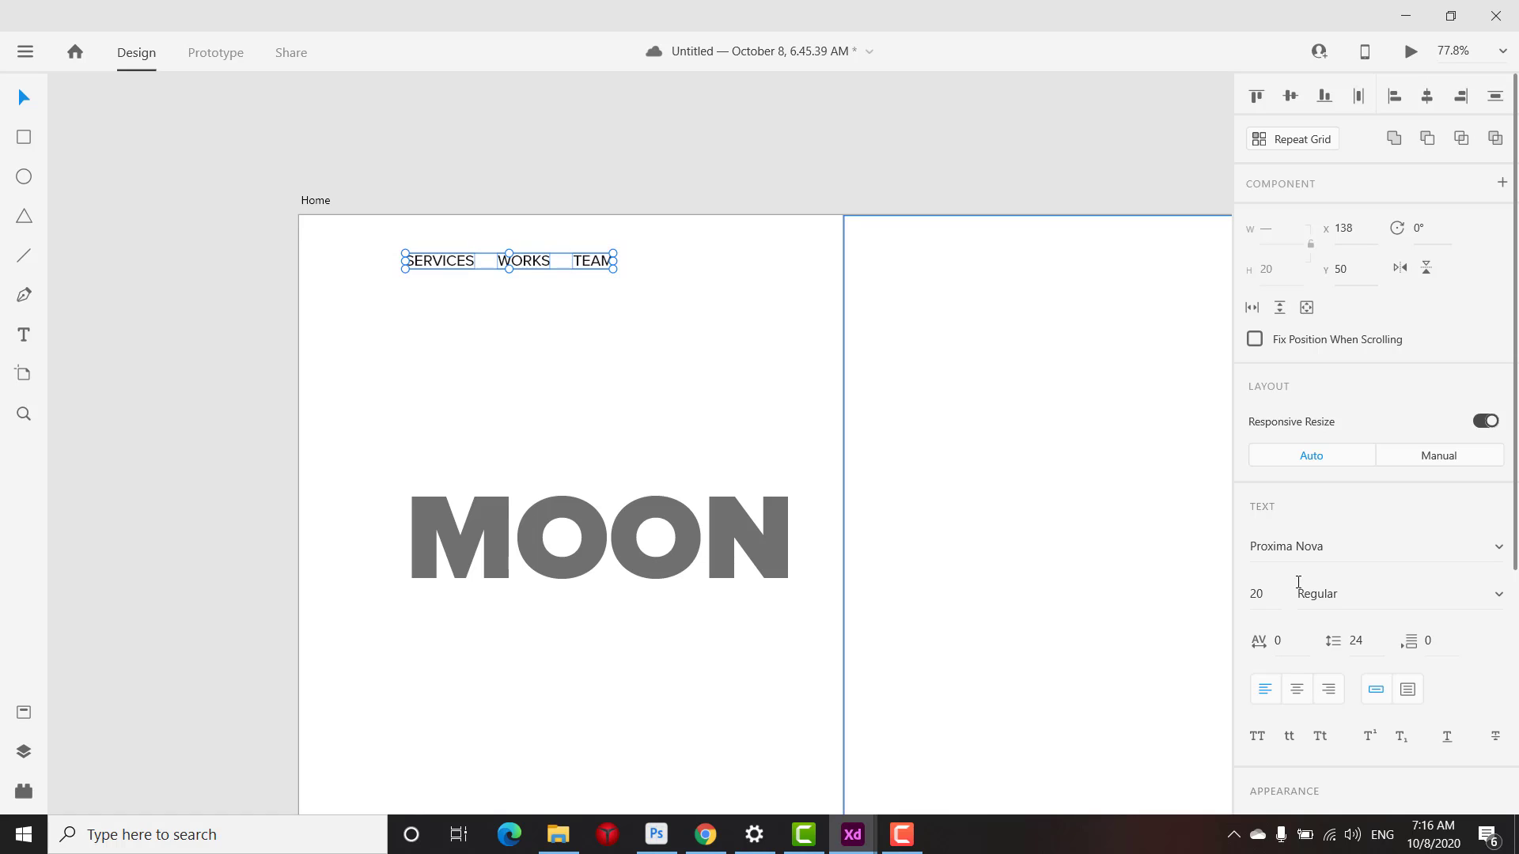
pyautogui.click(1281, 593)
pyautogui.write('18')
pyautogui.press('Return')
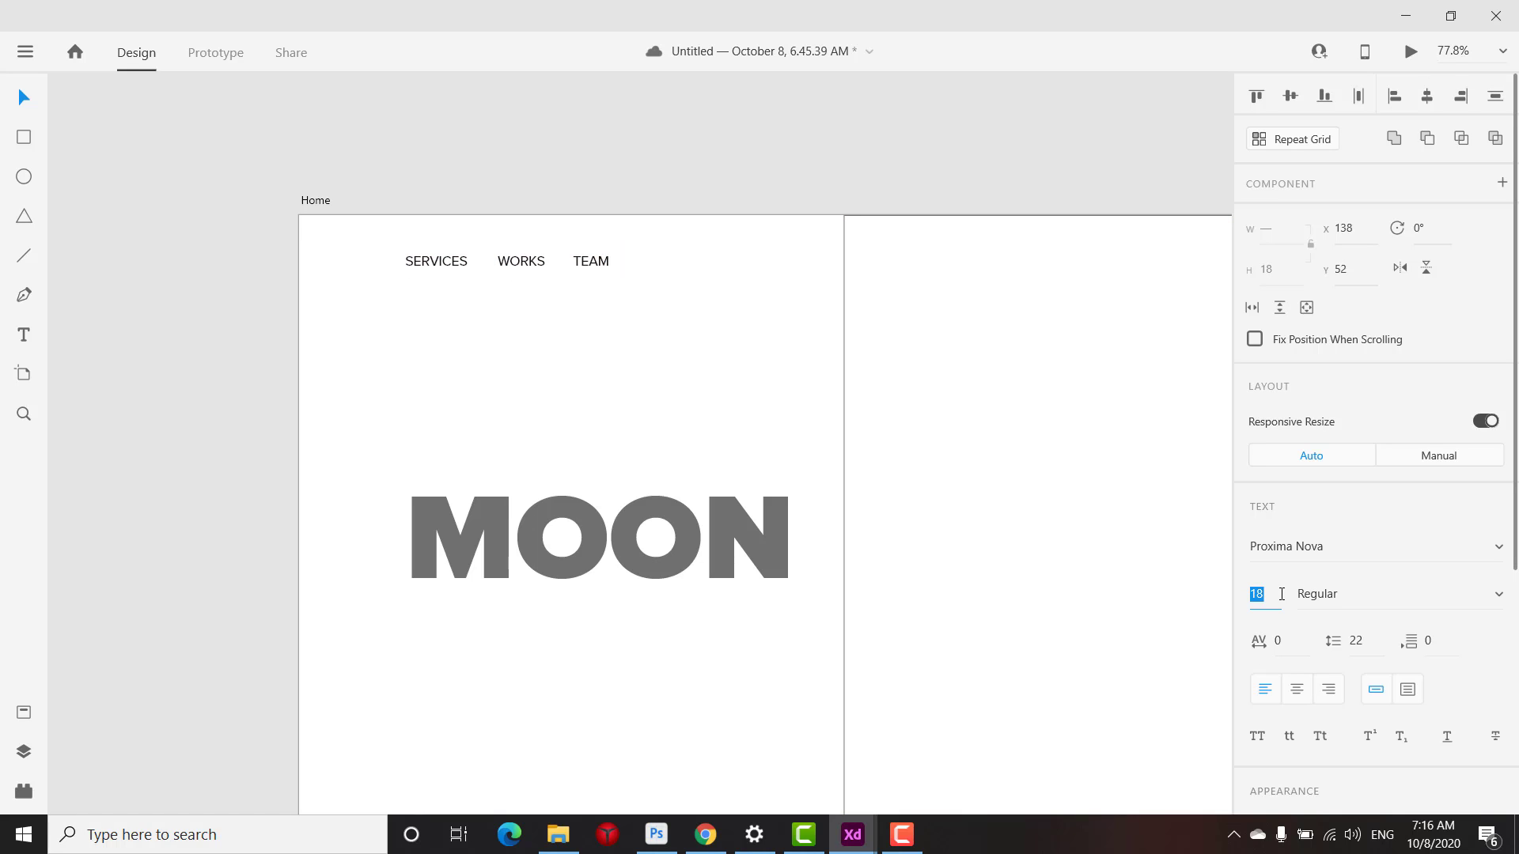
# Group the SERVICES, WORKS and TEAM texts and move the group up to Y 50
pyautogui.click(677, 304)
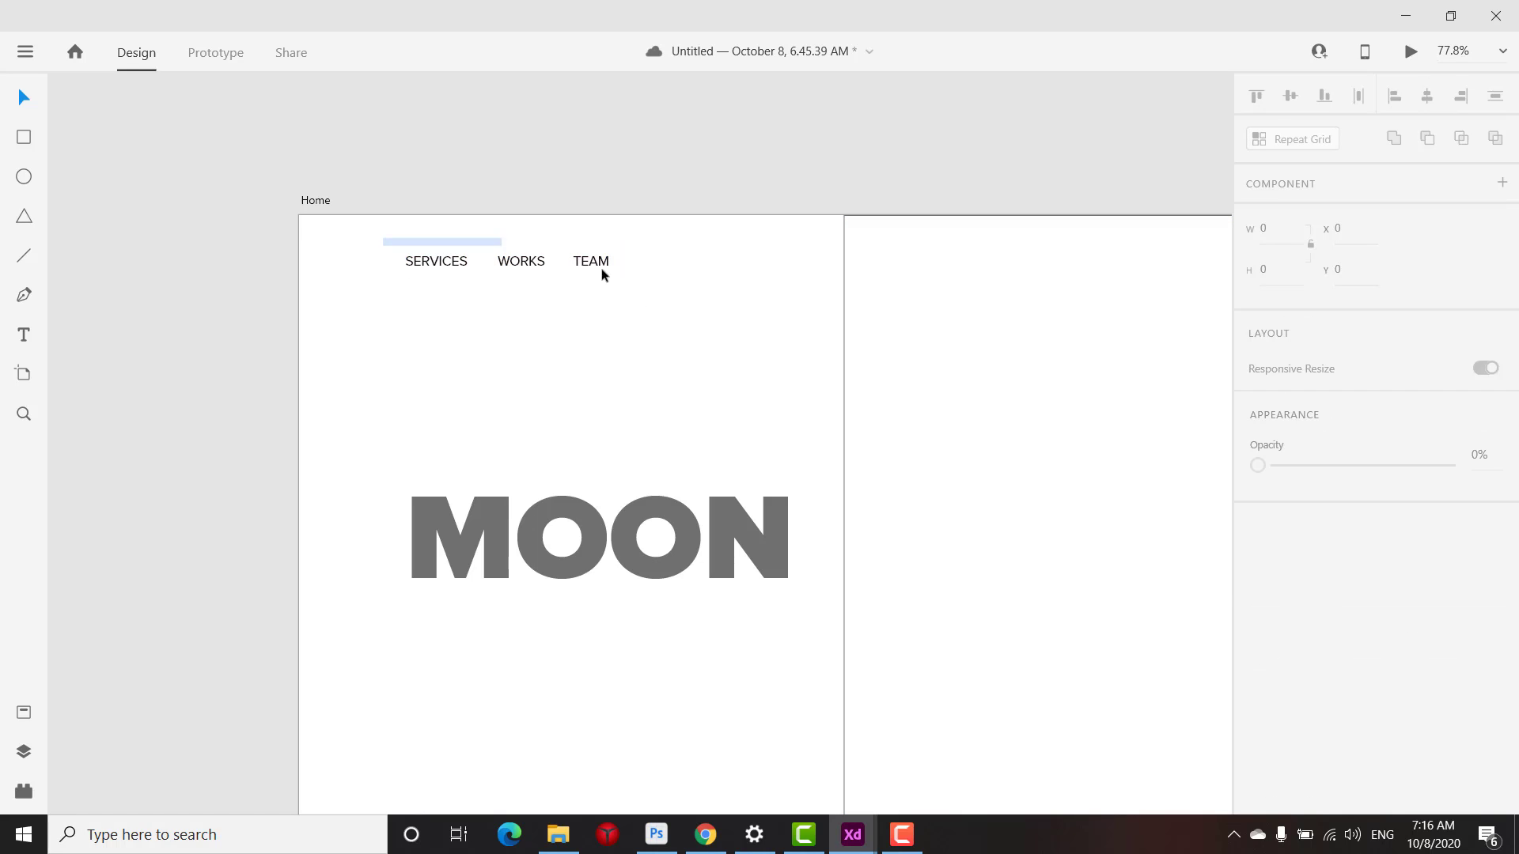
pyautogui.moveTo(601, 268); pyautogui.dragTo(522, 274)
pyautogui.hotkey('ctrl', 'g')
pyautogui.click(521, 262)
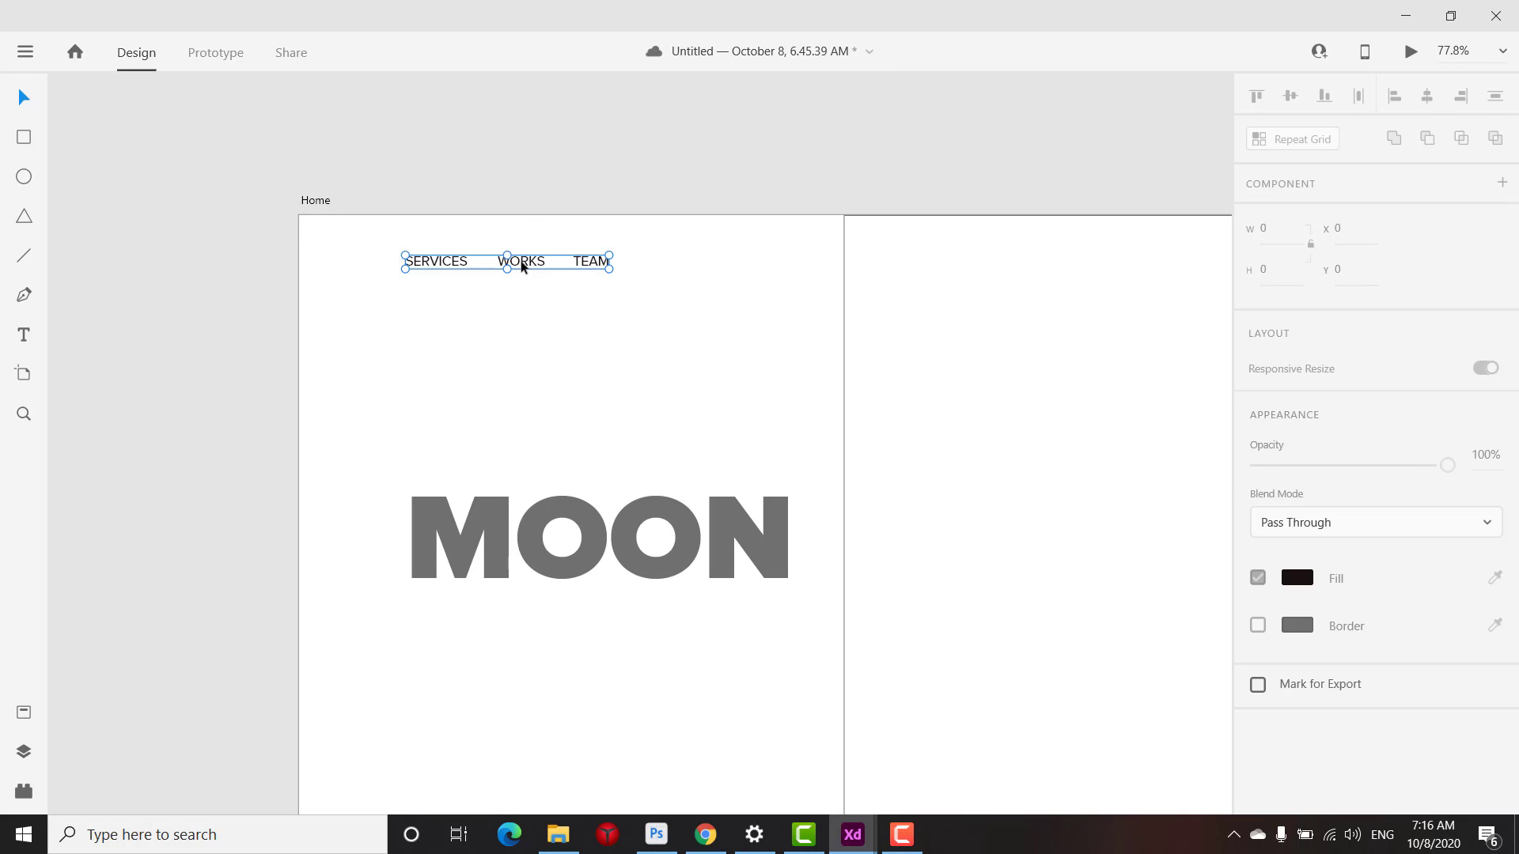
pyautogui.press('Up')
pyautogui.press('Up')
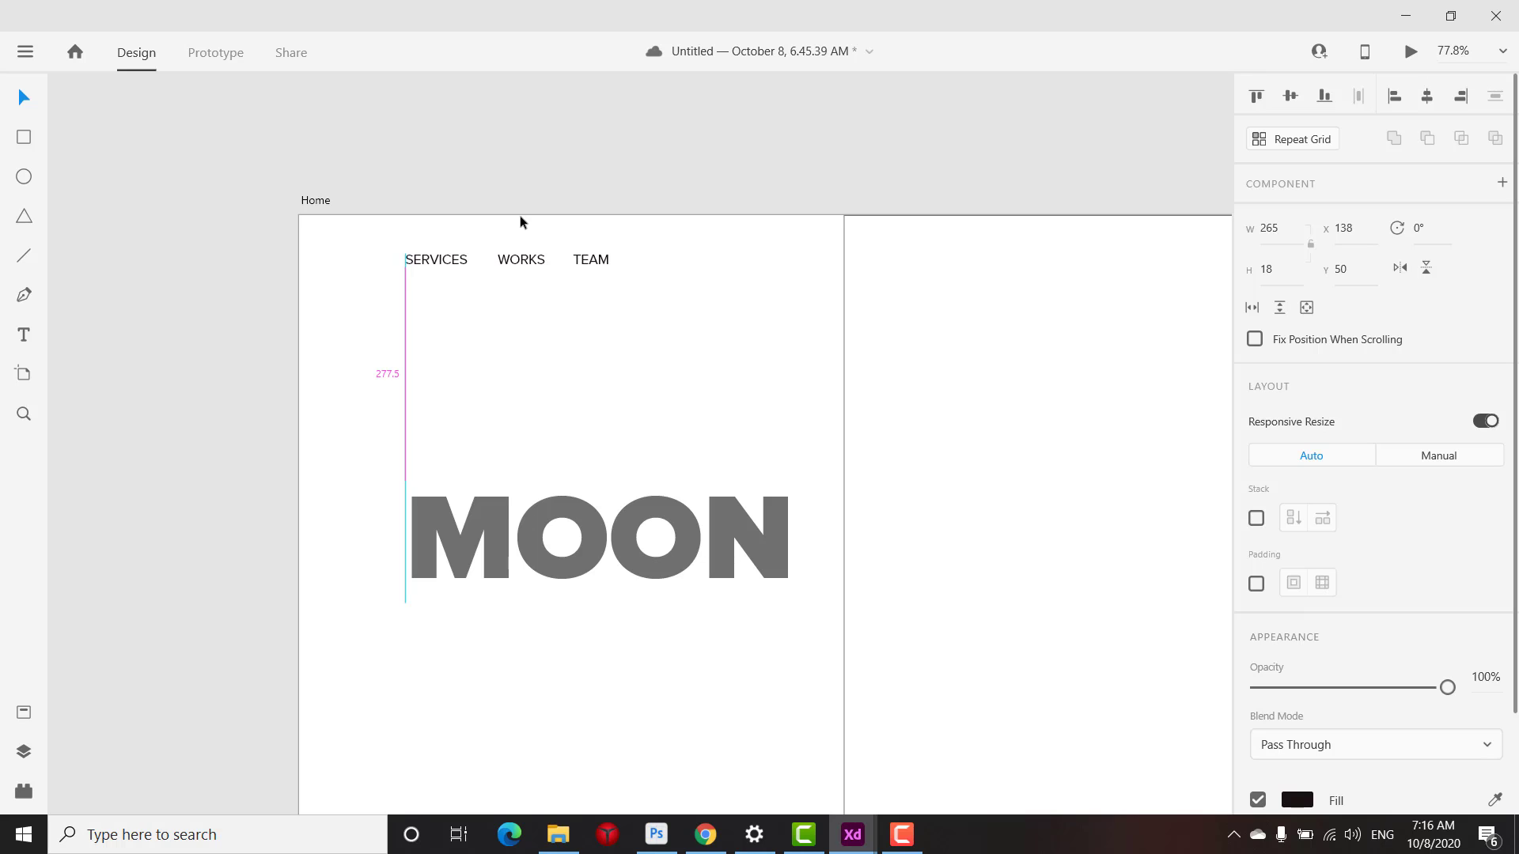
pyautogui.click(538, 510)
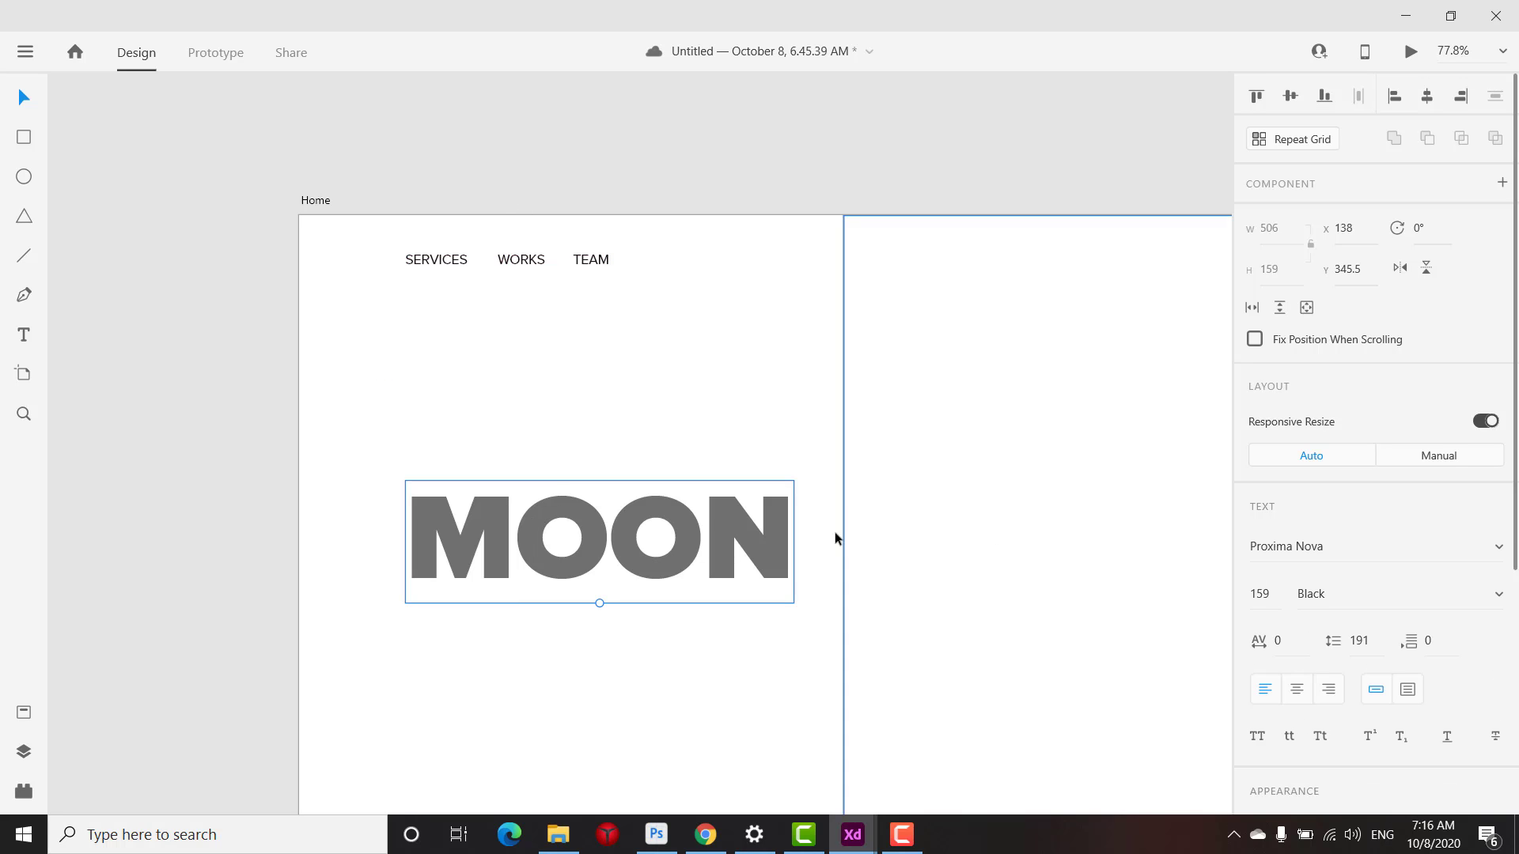
pyautogui.keyDown('ctrl'); pyautogui.scroll(-3, 579, 440); pyautogui.keyUp('ctrl')
pyautogui.keyDown('ctrl'); pyautogui.scroll(-1, 594, 451); pyautogui.keyUp('ctrl')
pyautogui.keyDown('ctrl'); pyautogui.scroll(2, 625, 479); pyautogui.keyUp('ctrl')
pyautogui.press('space')
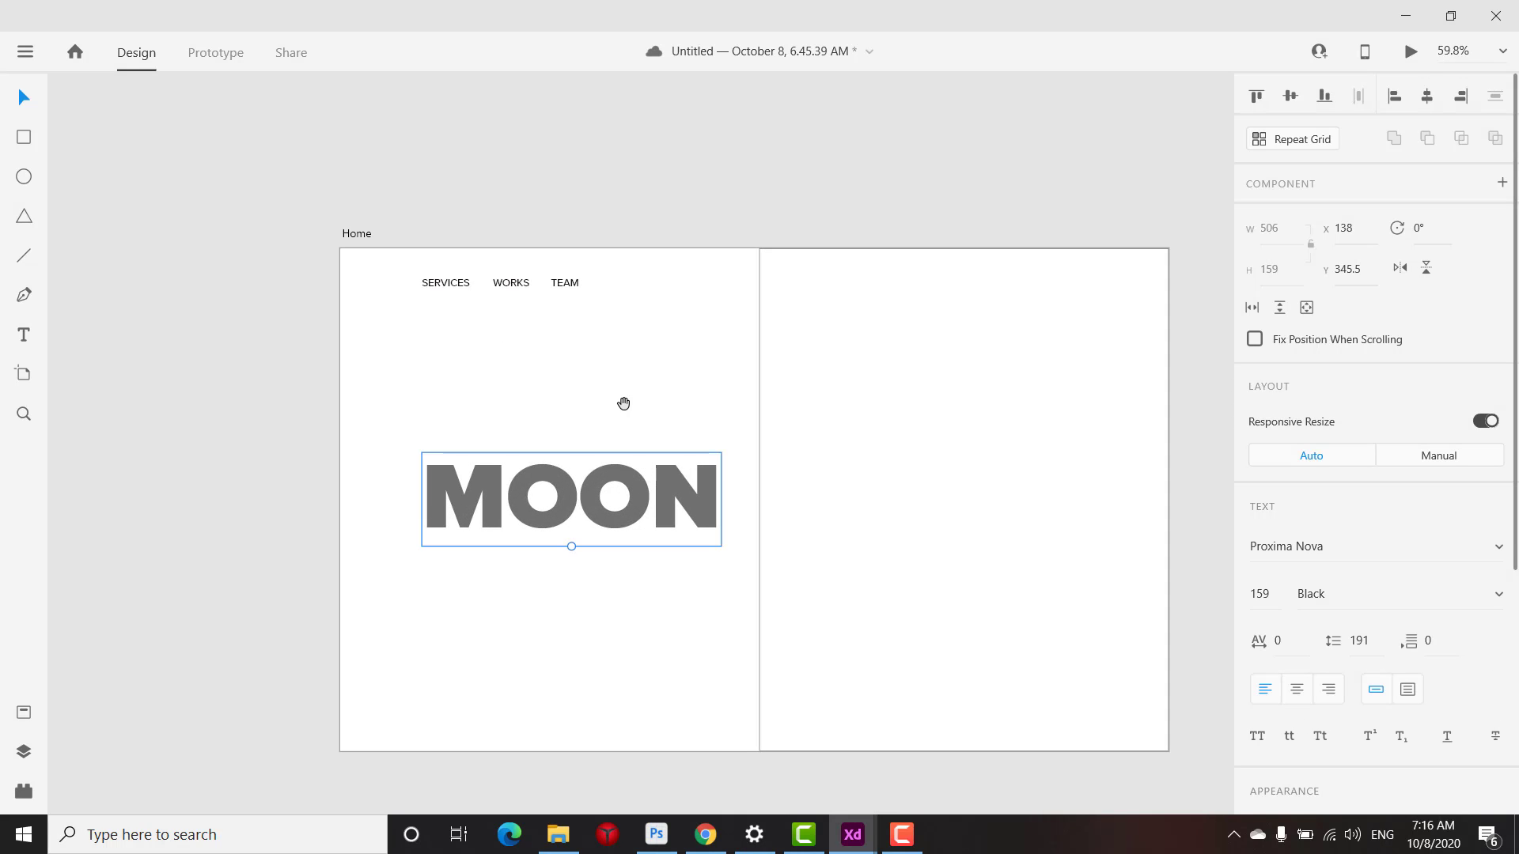
pyautogui.moveTo(614, 386); pyautogui.dragTo(578, 300)
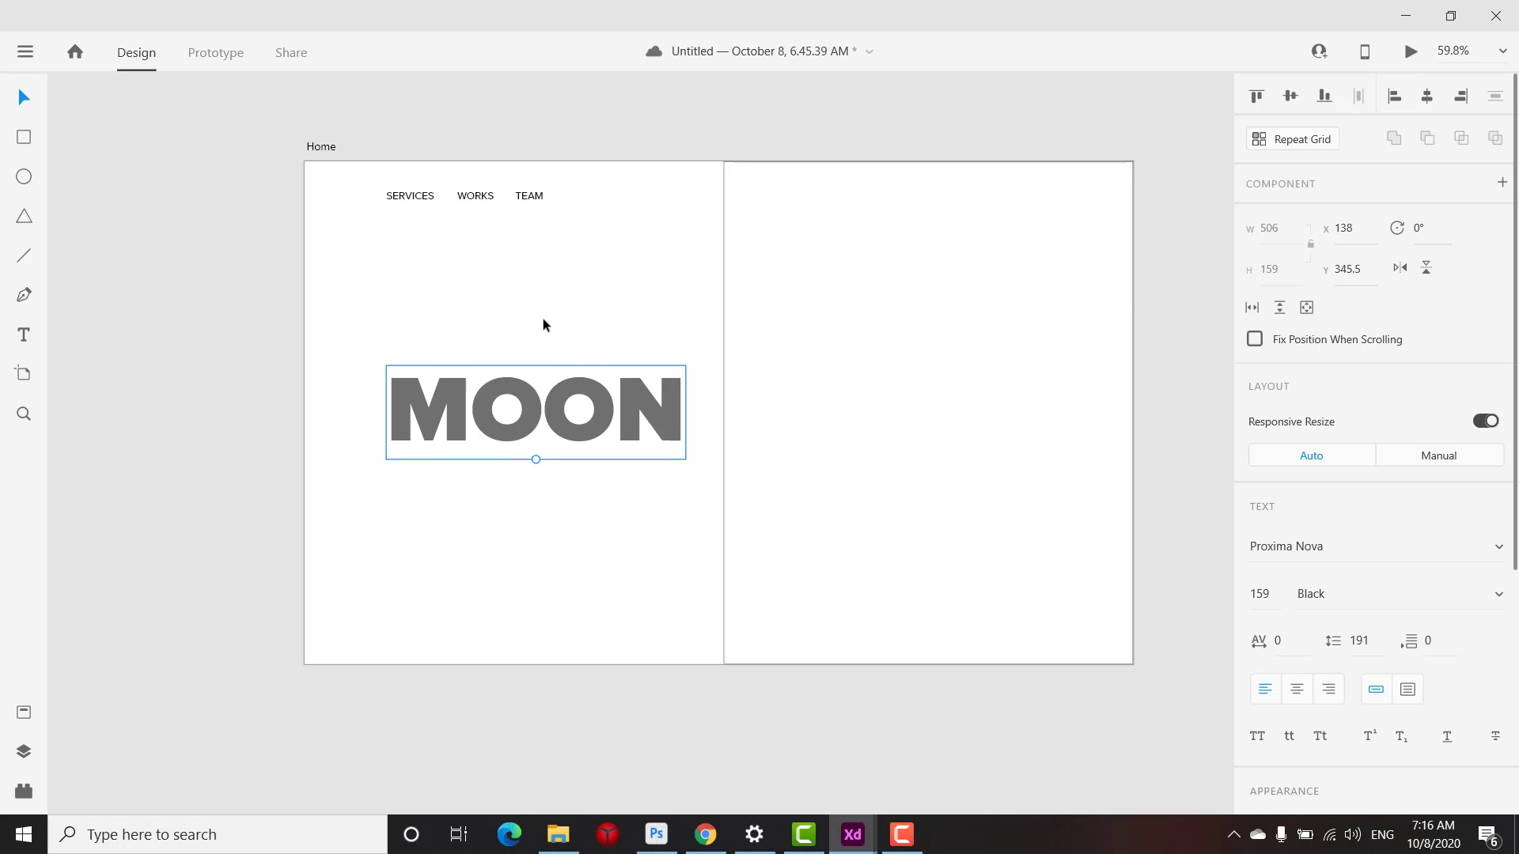
pyautogui.keyDown('alt'); pyautogui.scroll(-2, 577, 351); pyautogui.keyUp('alt')
pyautogui.keyDown('alt'); pyautogui.scroll(2, 571, 325); pyautogui.keyUp('alt')
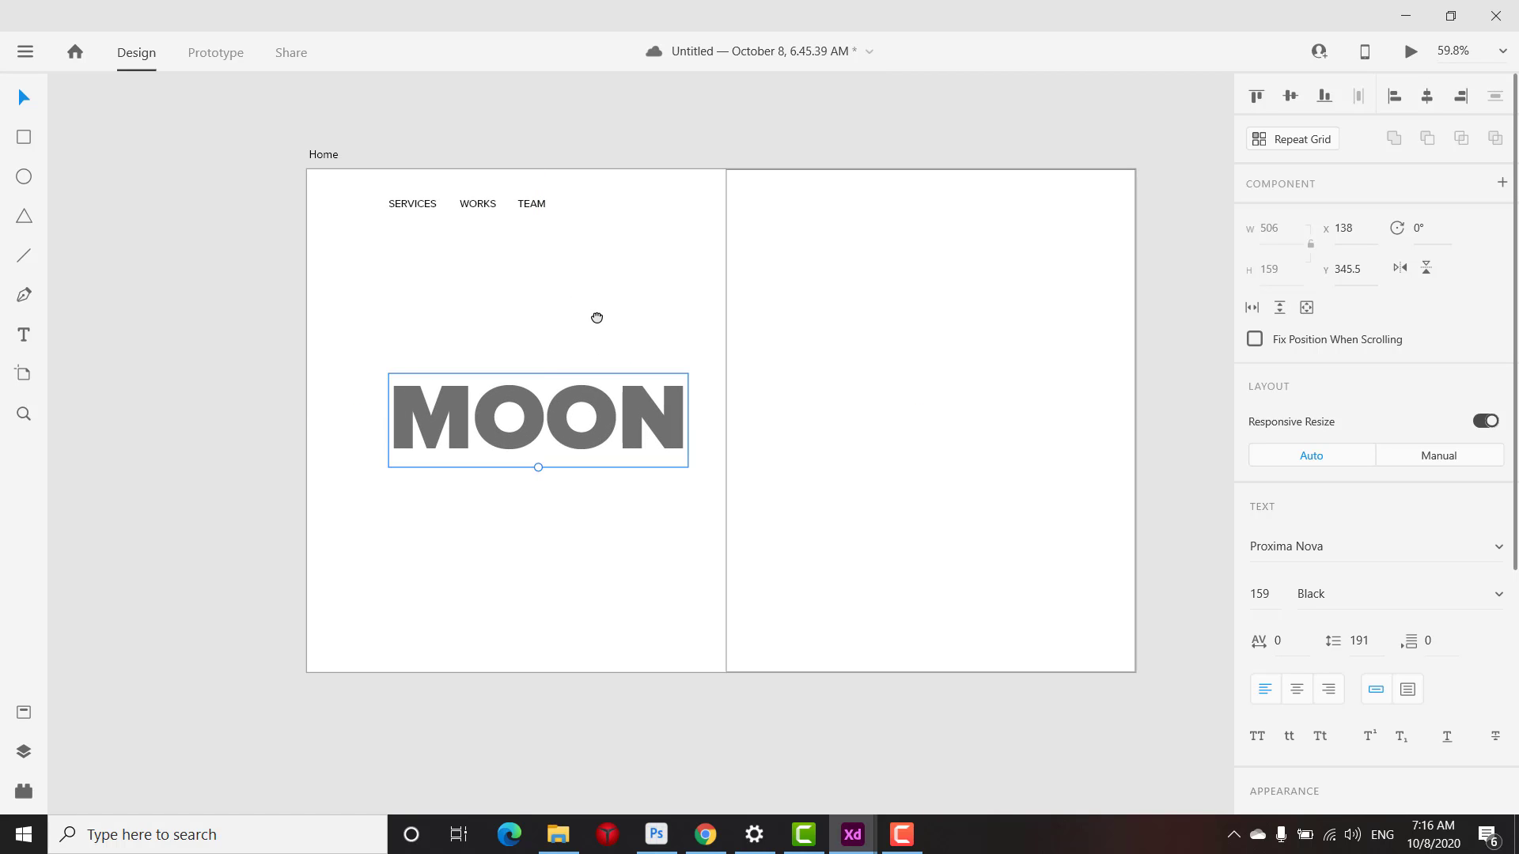
pyautogui.moveTo(596, 316); pyautogui.dragTo(547, 346)
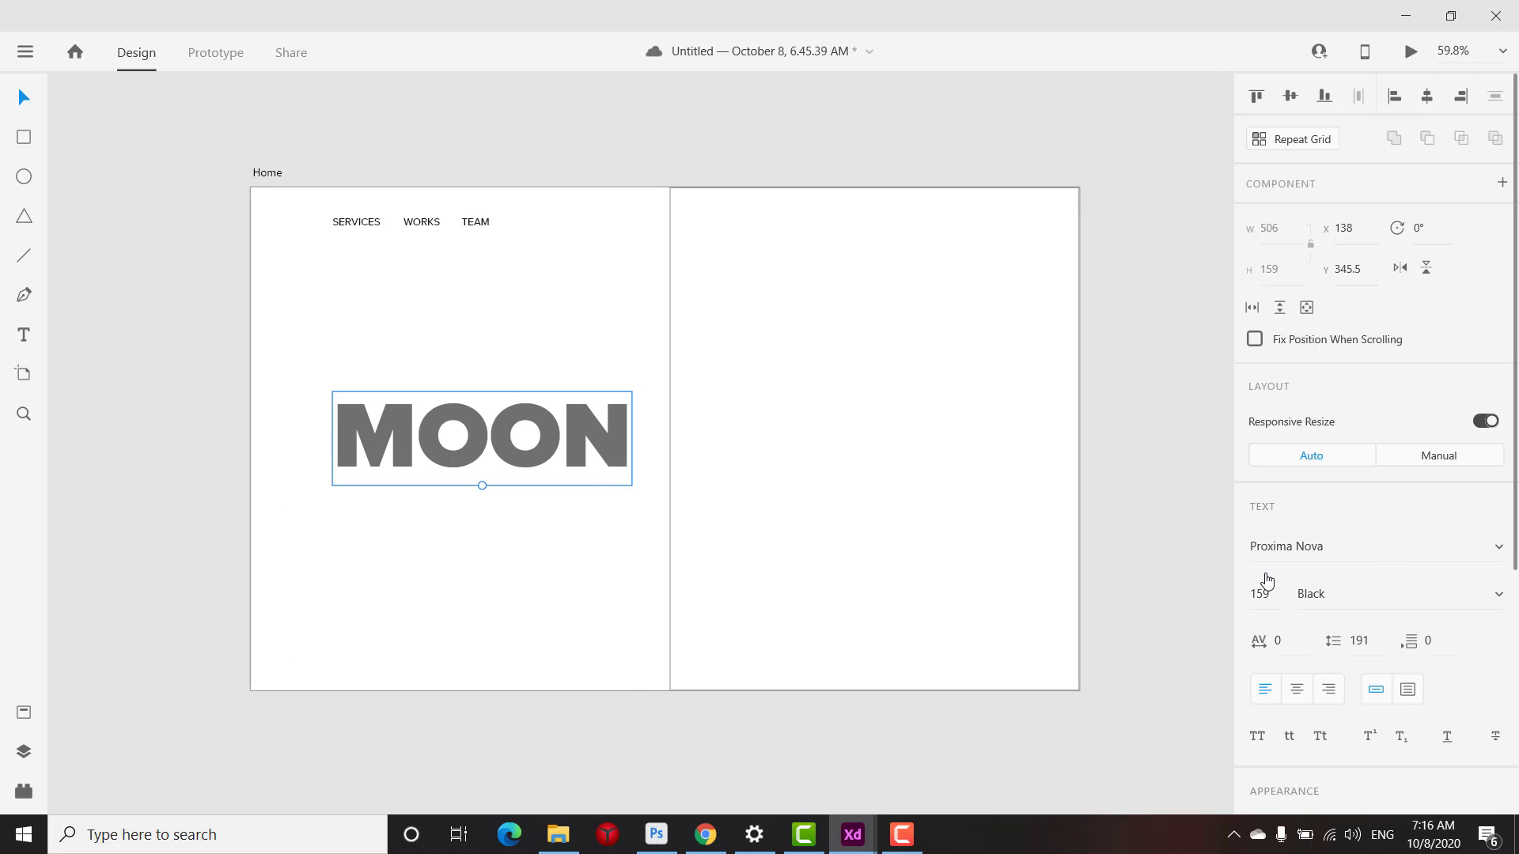
# Place an instance of Component 1 from the document assets and move it outside the artboard's left edge, at X -460 and Y 164
pyautogui.click(24, 714)
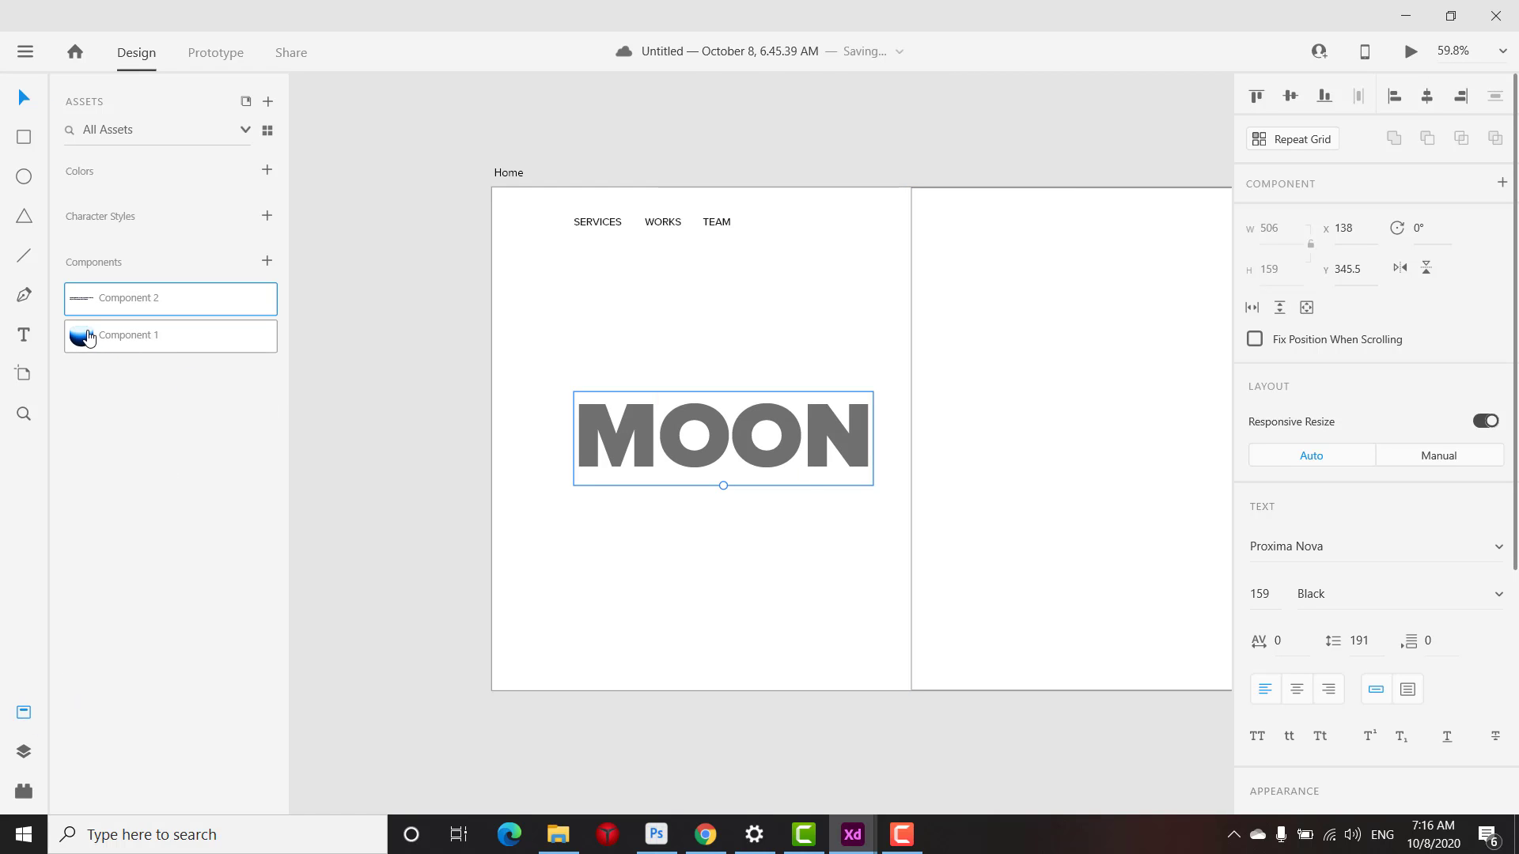
pyautogui.moveTo(89, 339); pyautogui.dragTo(815, 566)
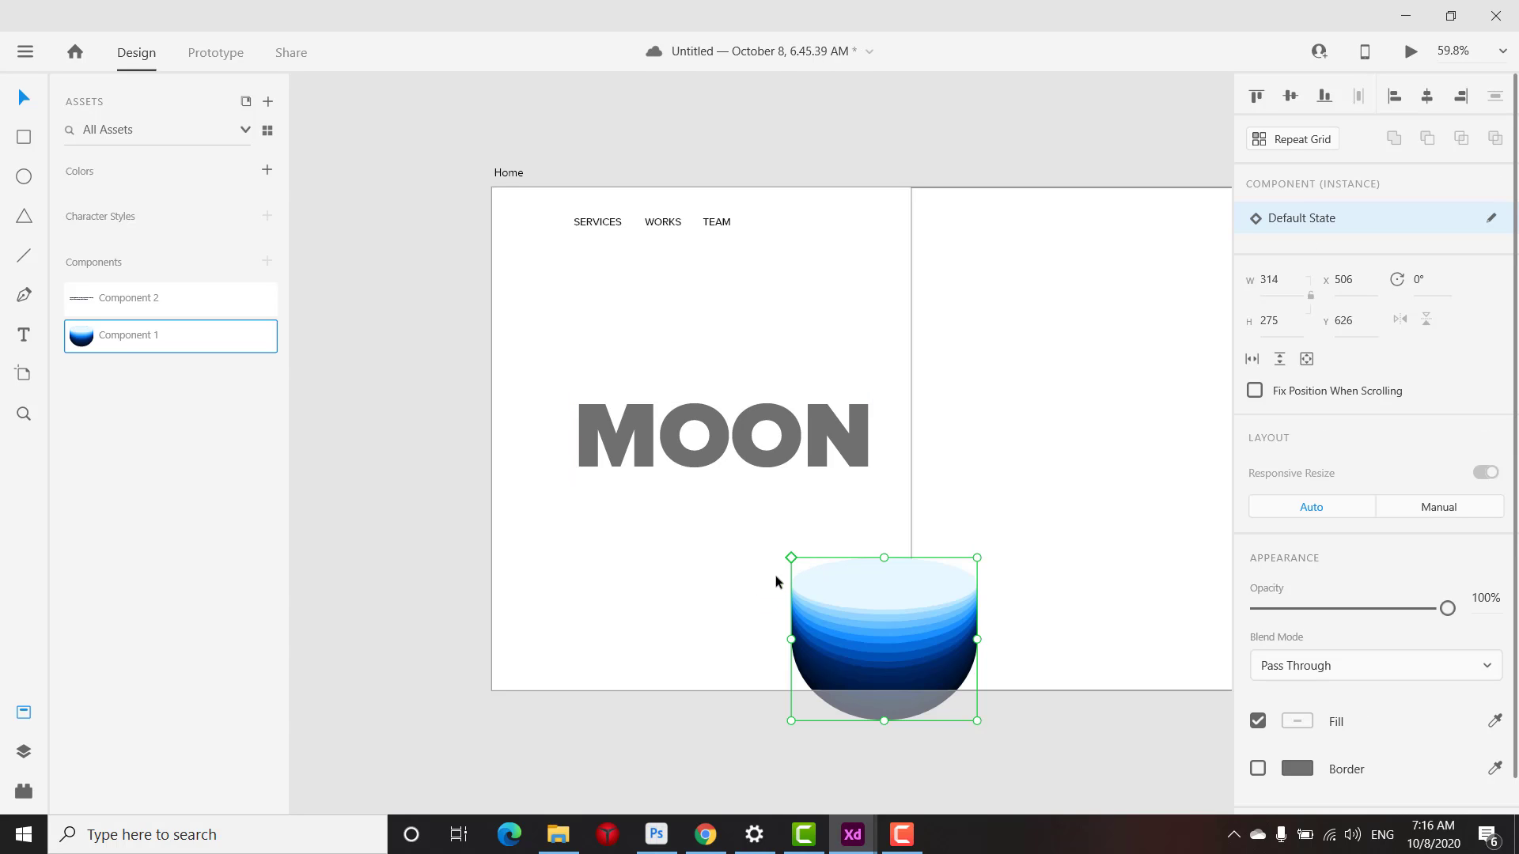
pyautogui.click(22, 713)
pyautogui.scroll(-3, 757, 630)
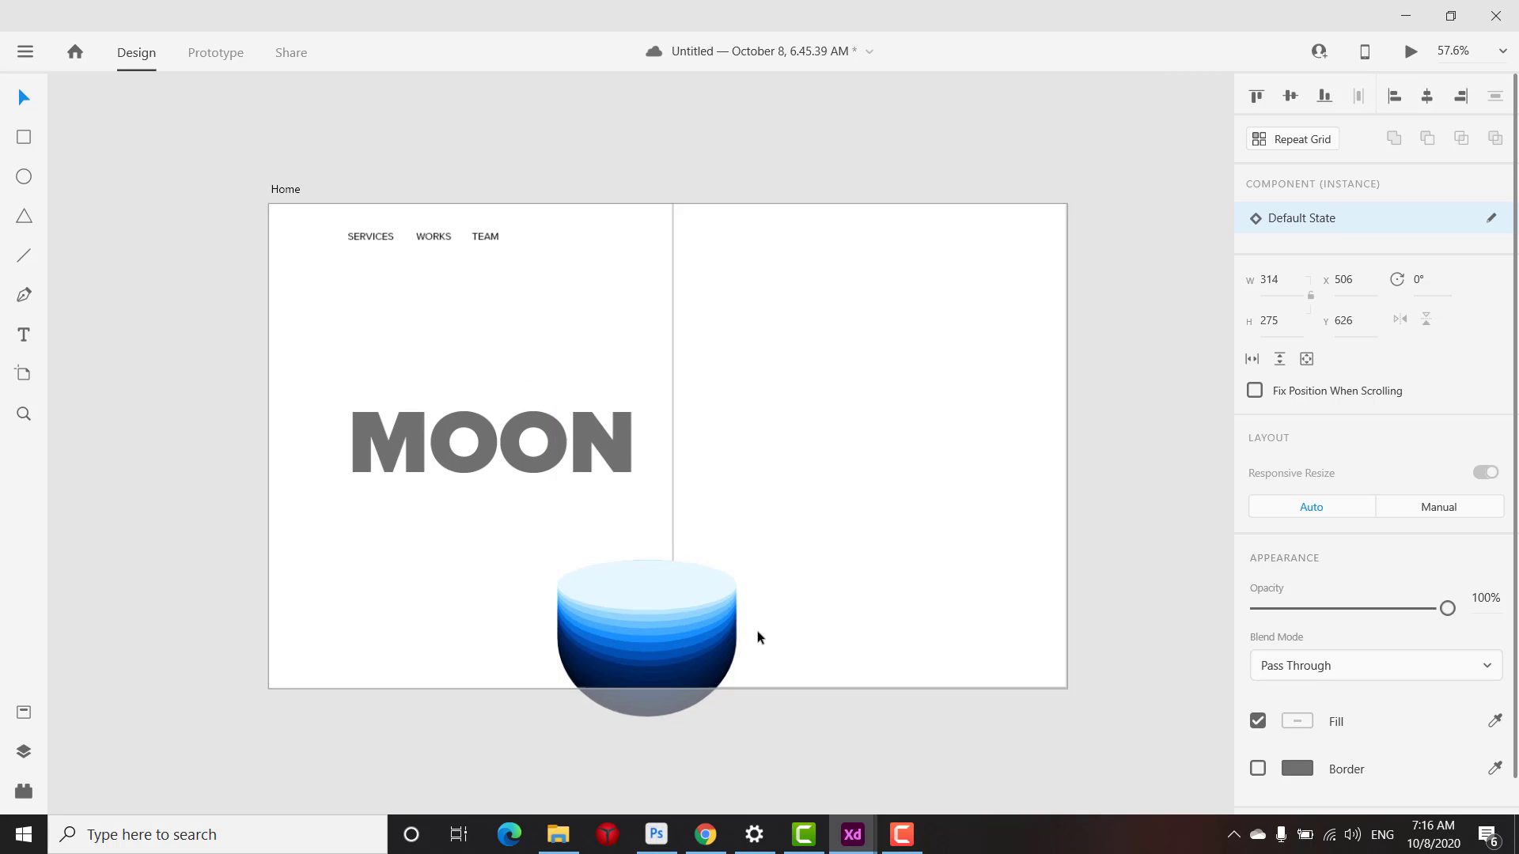
pyautogui.hscroll(-2, 882, 522)
pyautogui.moveTo(790, 595); pyautogui.dragTo(330, 397)
pyautogui.scroll(2, 330, 397)
pyautogui.scroll(2, 330, 402)
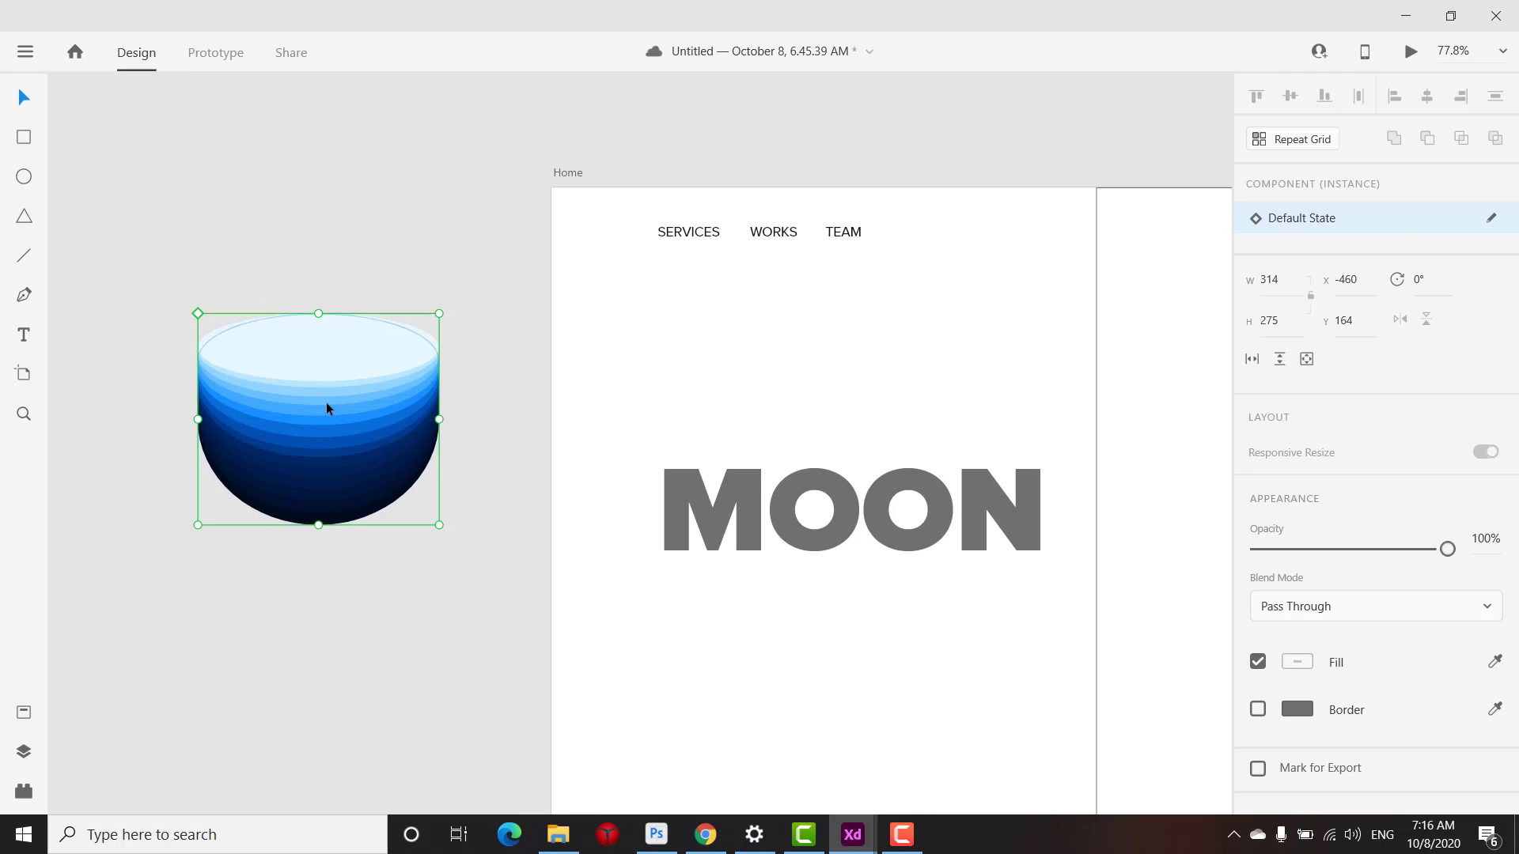
# Ungroup the blue bowl component and combine all its layers into an ordinary group
pyautogui.scroll(-1, 325, 402)
pyautogui.scroll(-1, 467, 420)
pyautogui.rightClick(342, 400)
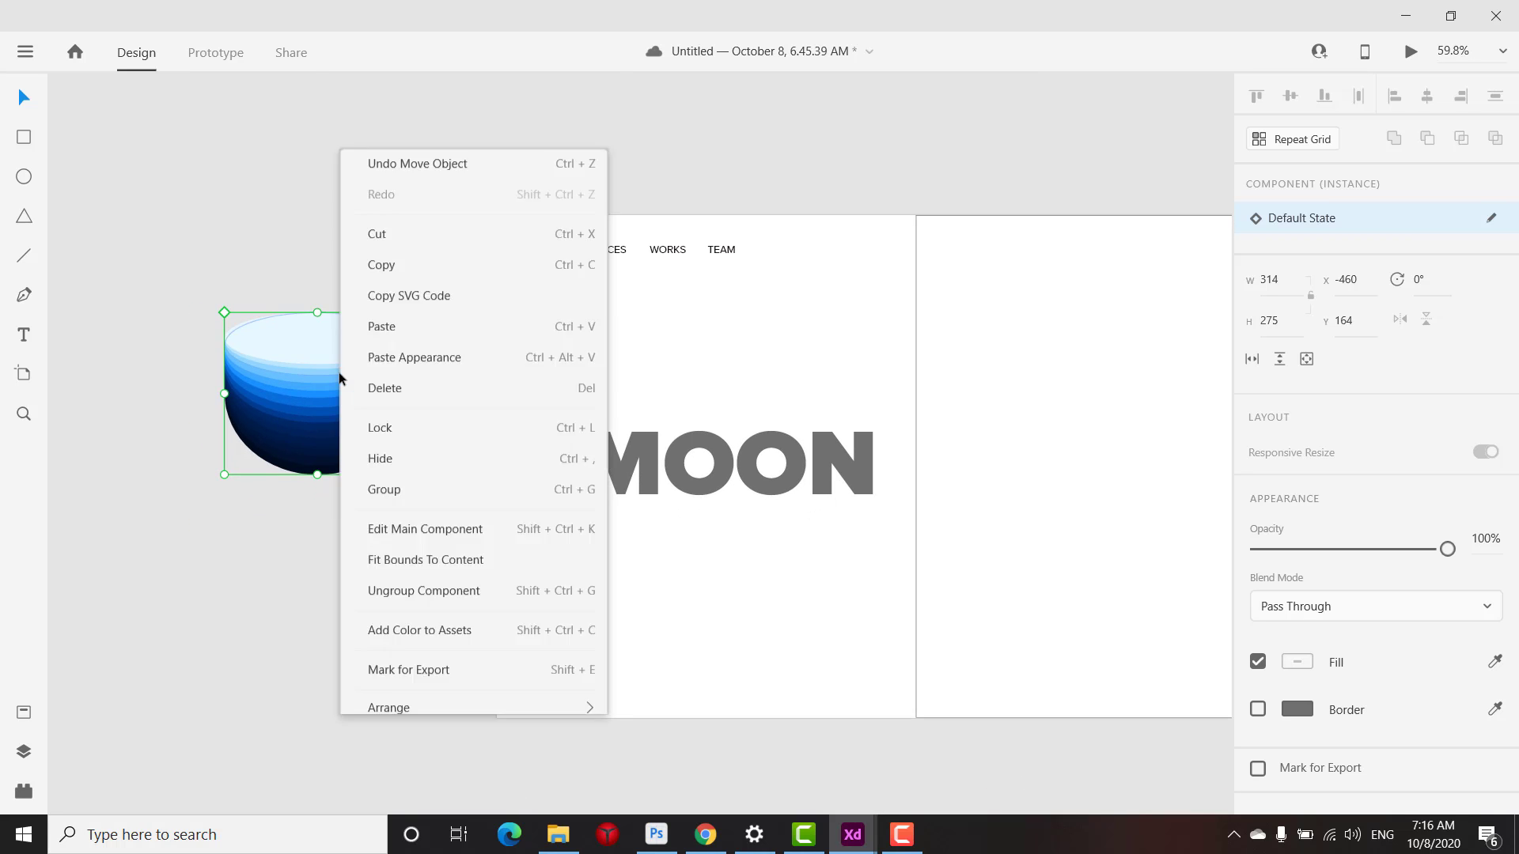
pyautogui.click(396, 442)
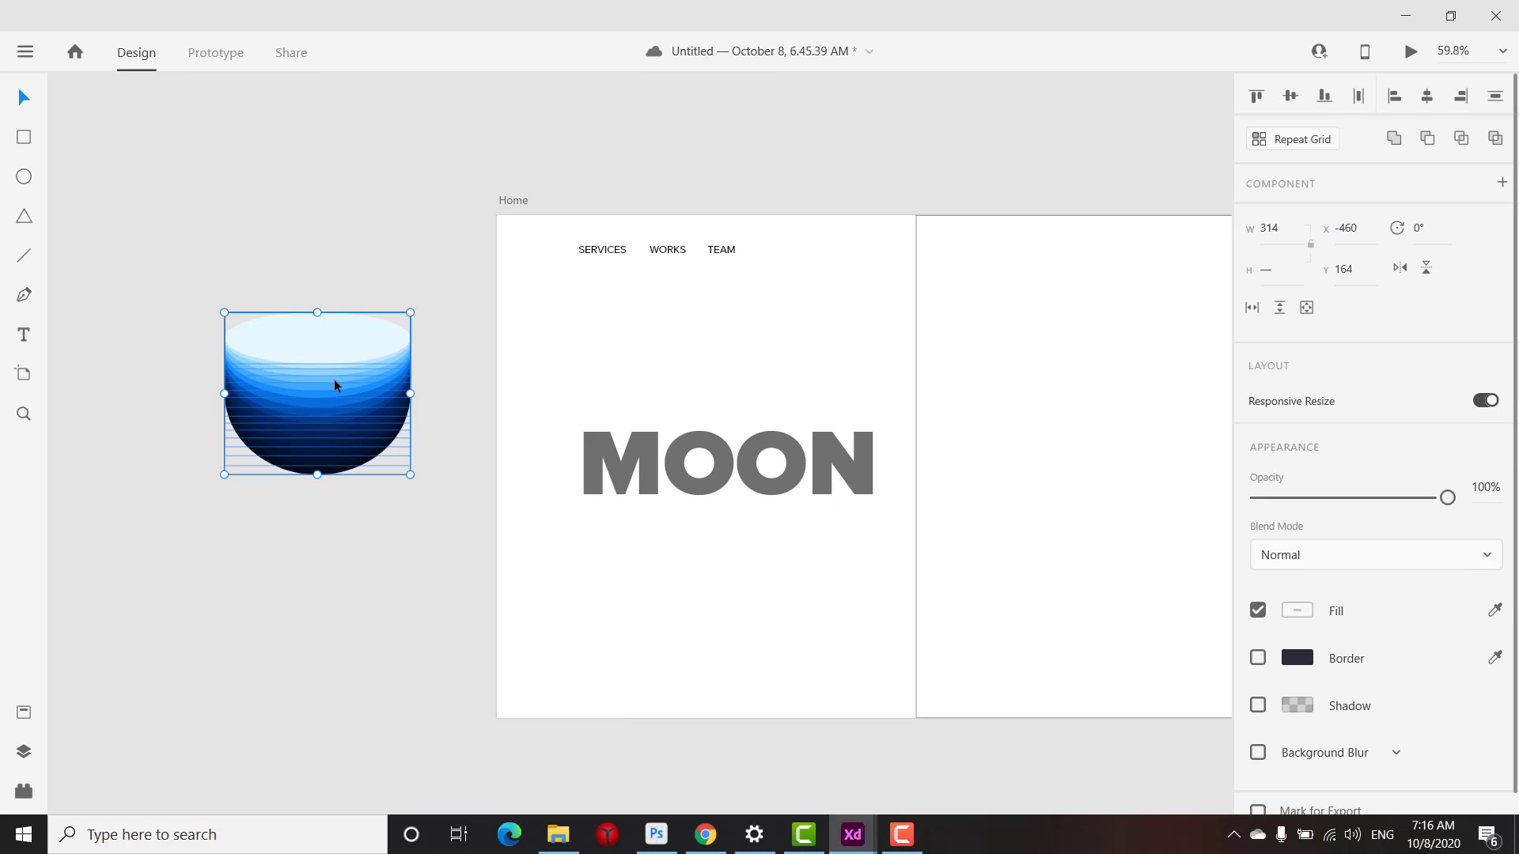
pyautogui.click(245, 214)
pyautogui.moveTo(167, 252); pyautogui.dragTo(451, 516)
pyautogui.hotkey('ctrl', 'g')
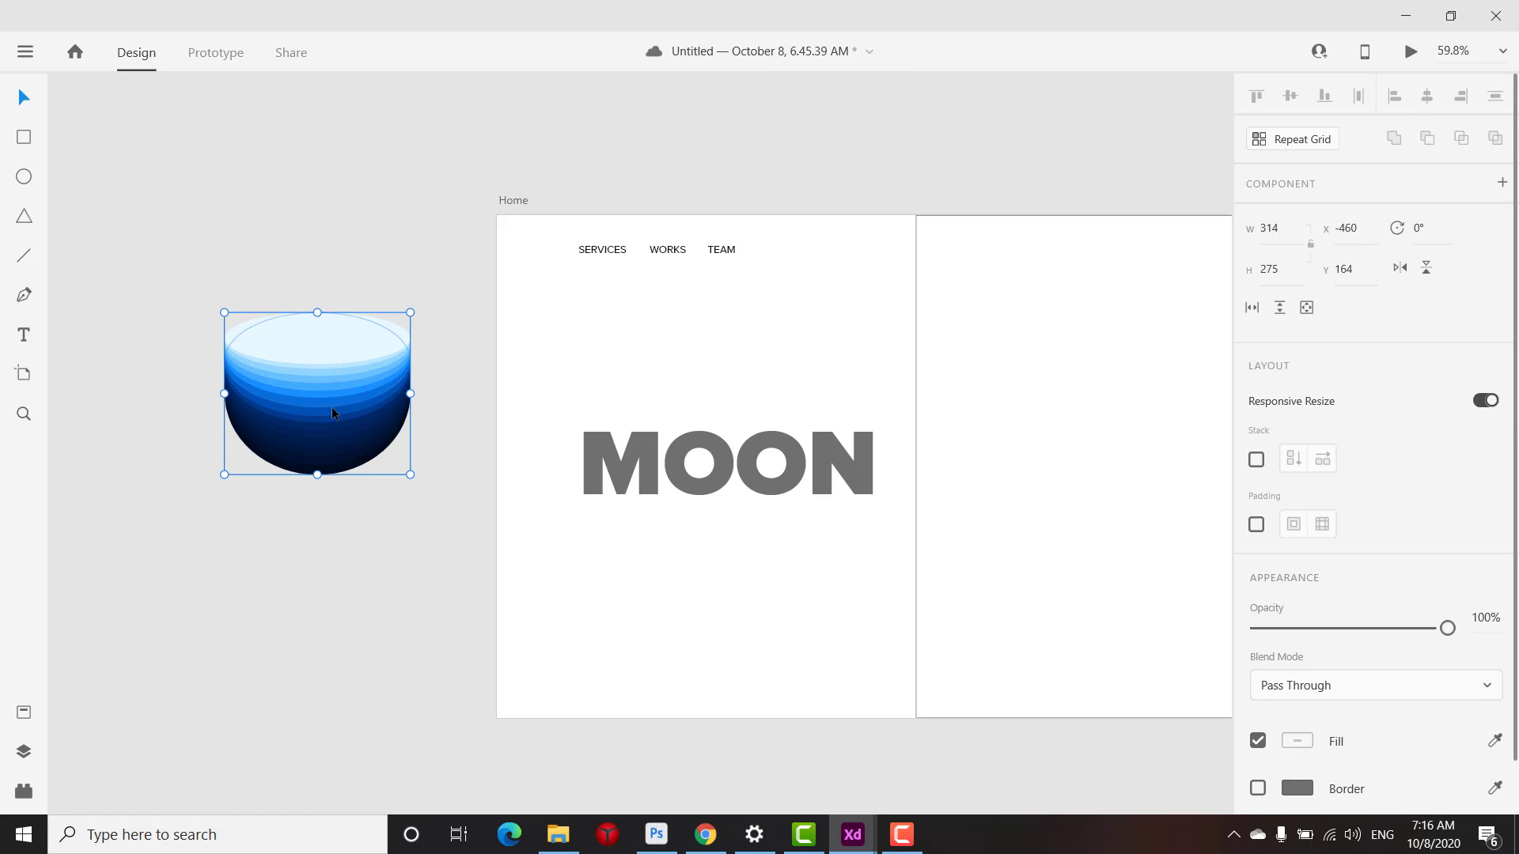
# Move the blue bowl group above the artboard, at X 472 and Y -284
pyautogui.scroll(-1, 429, 369)
pyautogui.scroll(-2, 476, 382)
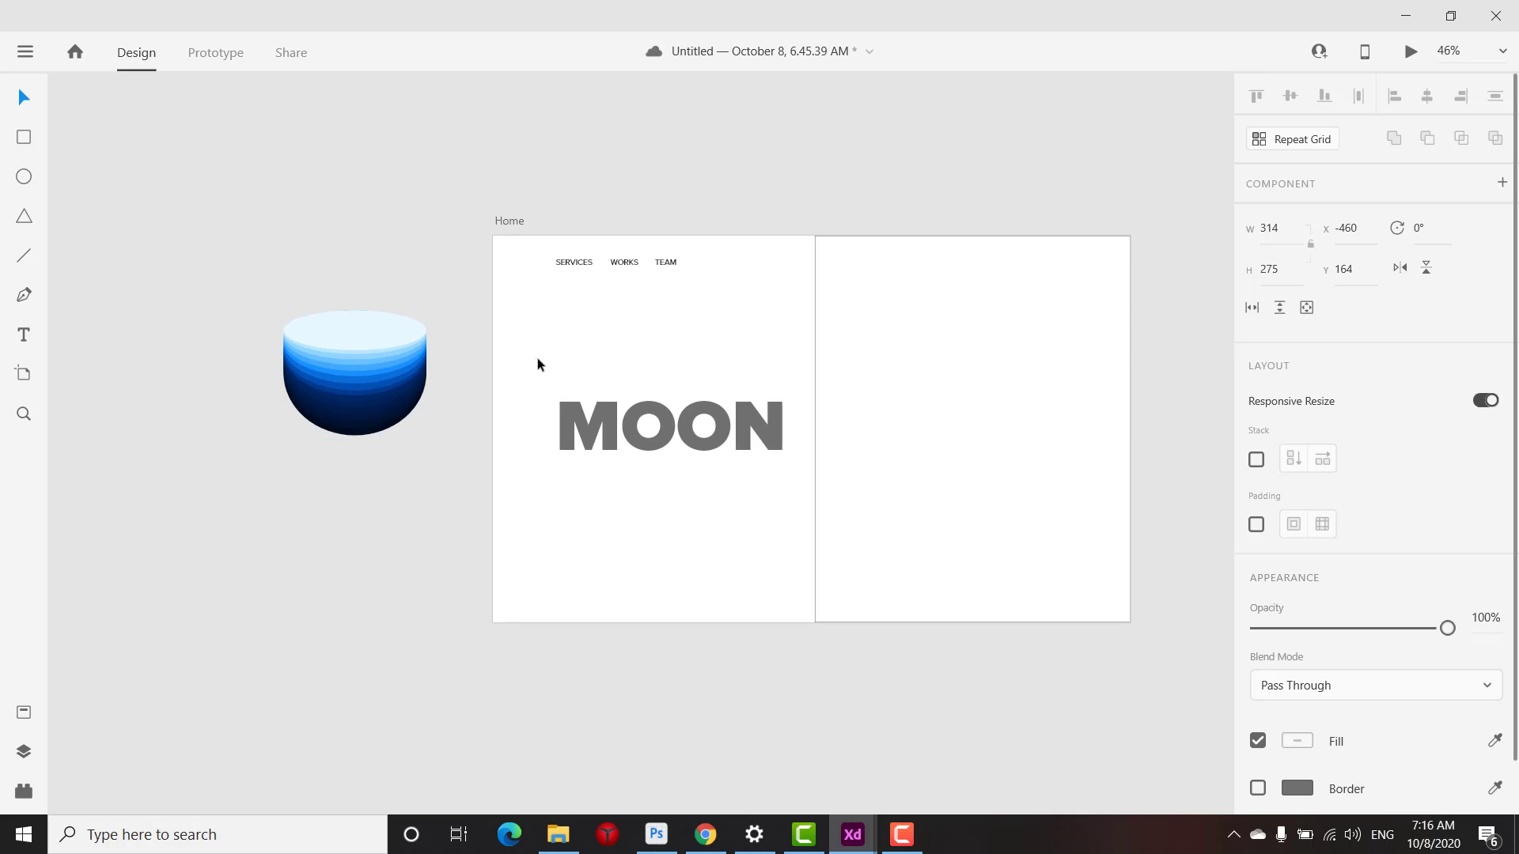
pyautogui.moveTo(536, 363); pyautogui.dragTo(407, 357)
pyautogui.moveTo(205, 367); pyautogui.dragTo(678, 158)
# Convert the MOON title text to a path
pyautogui.click(635, 428)
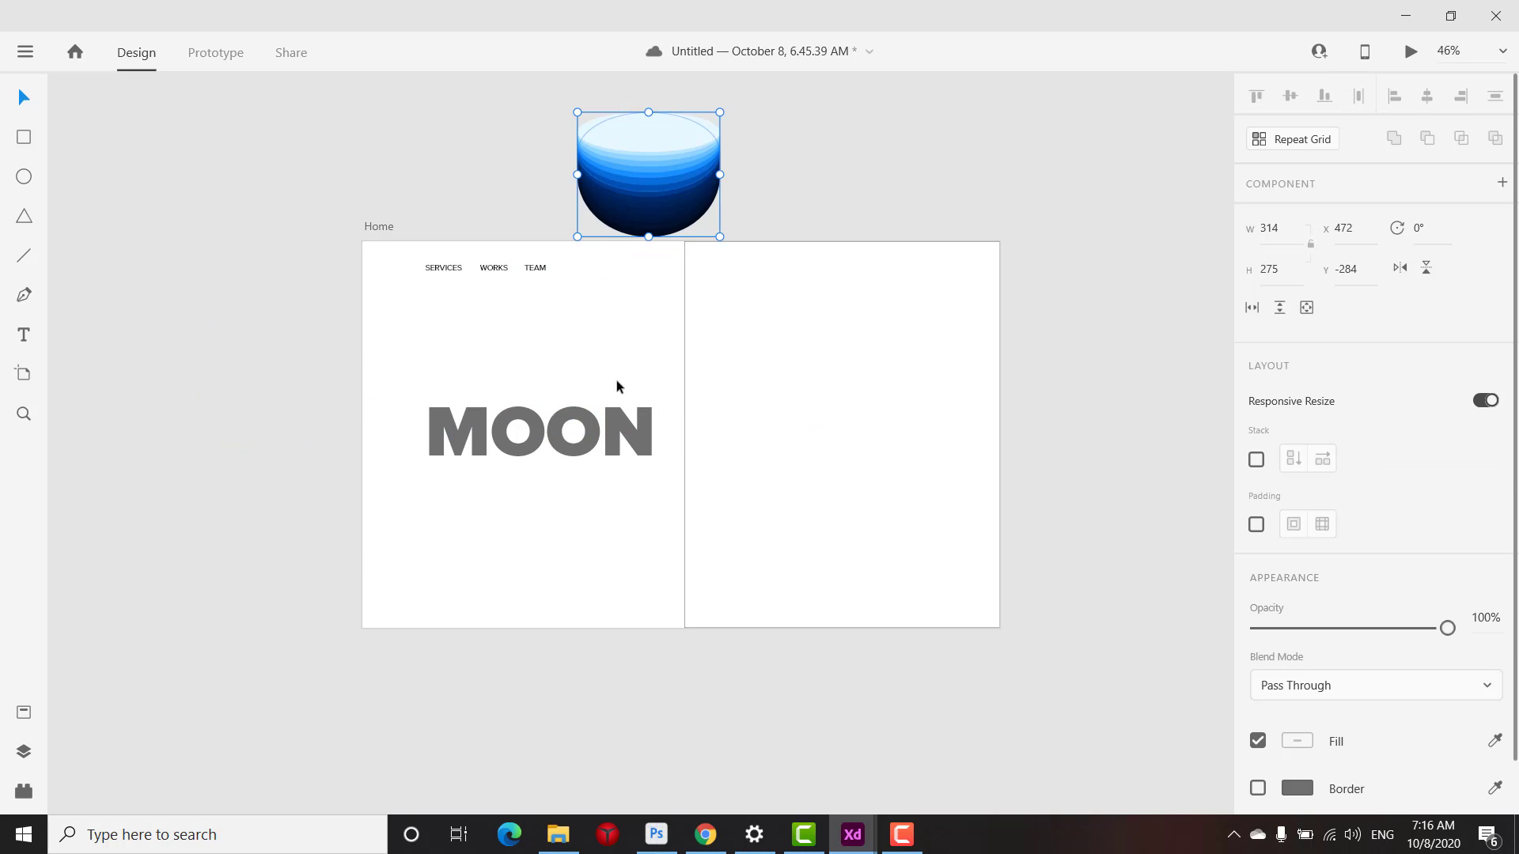
pyautogui.click(578, 448)
pyautogui.rightClick(578, 448)
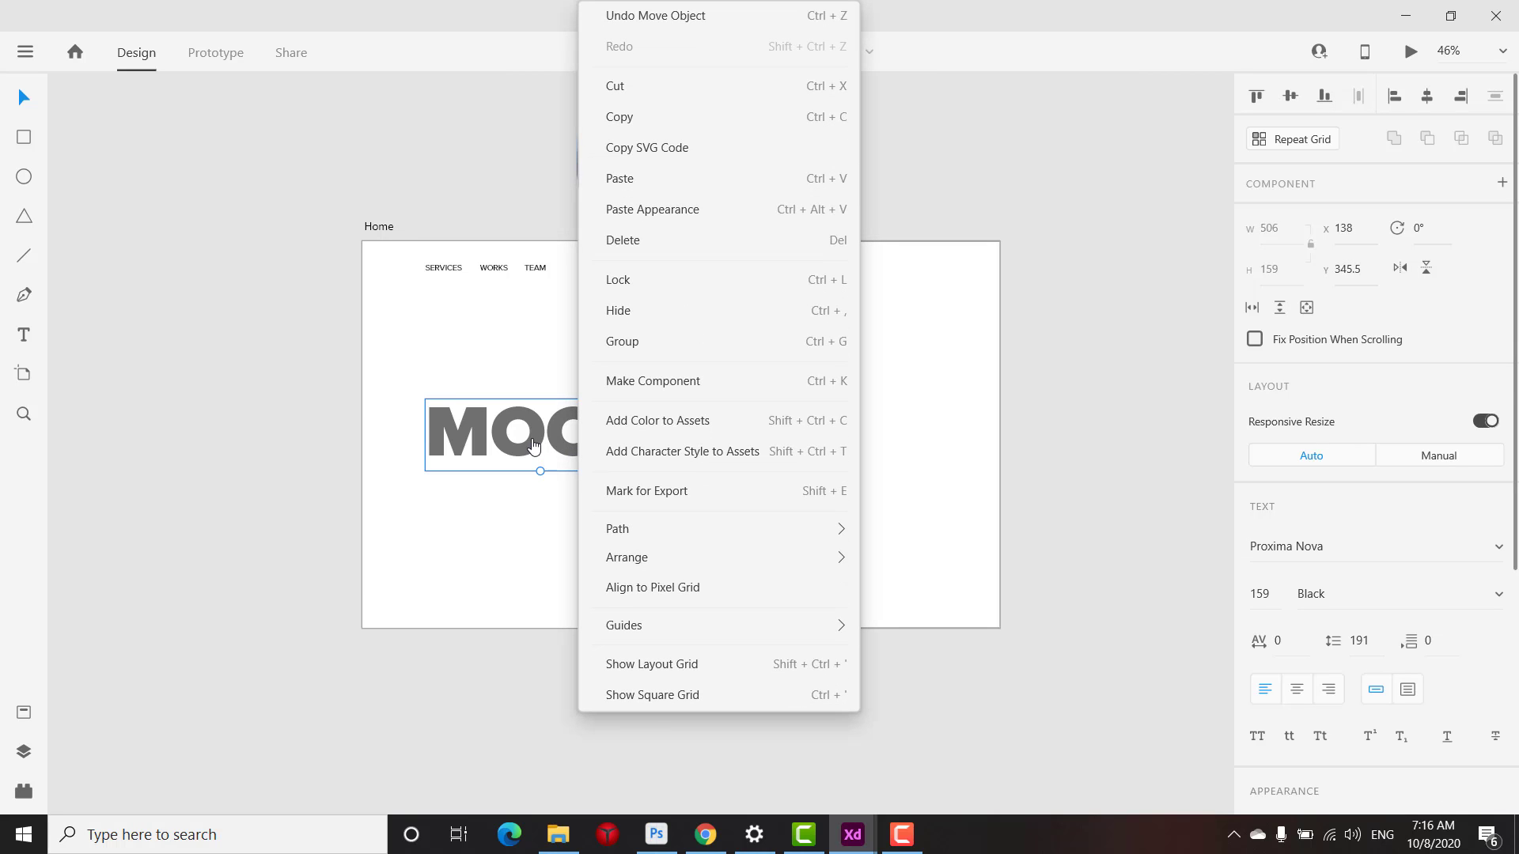
pyautogui.moveTo(669, 530)
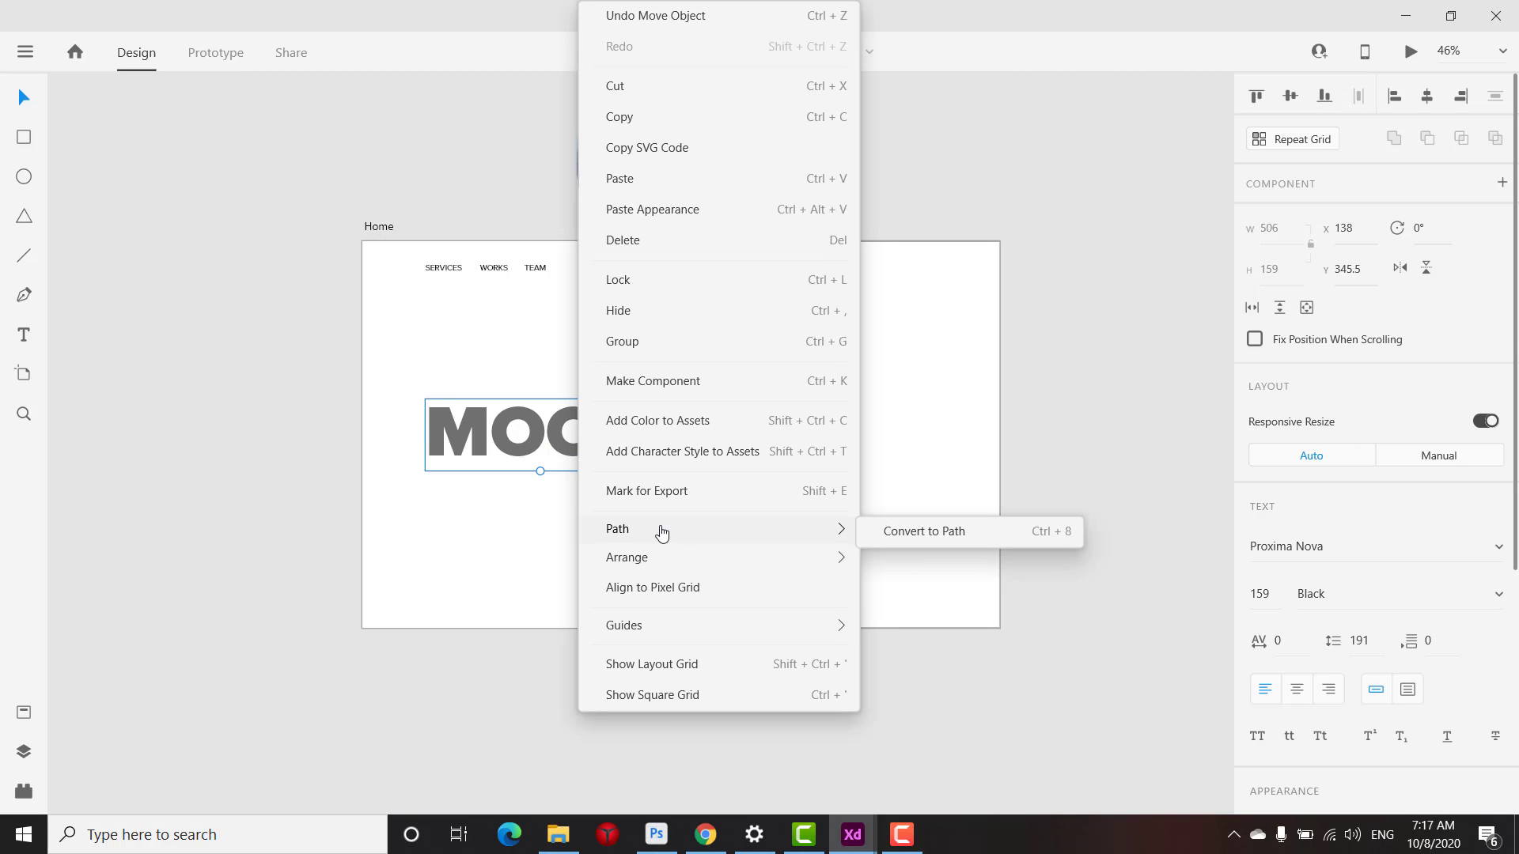
pyautogui.click(957, 546)
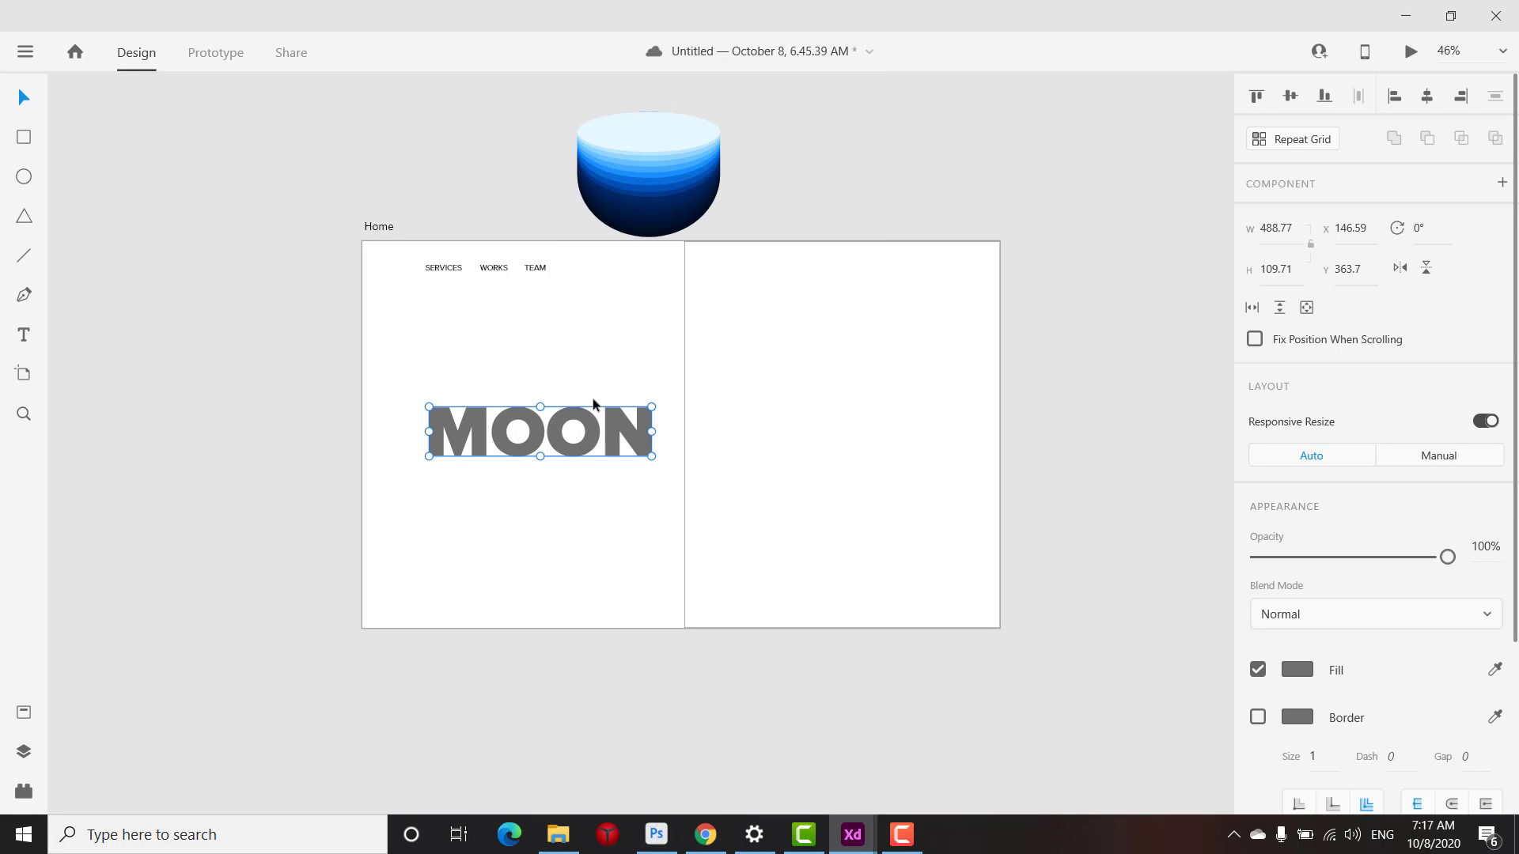
# Position the blue bowl group over the MOON title at X 225 and Y 288, and cut and paste the title to the front
pyautogui.moveTo(650, 169); pyautogui.dragTo(540, 429)
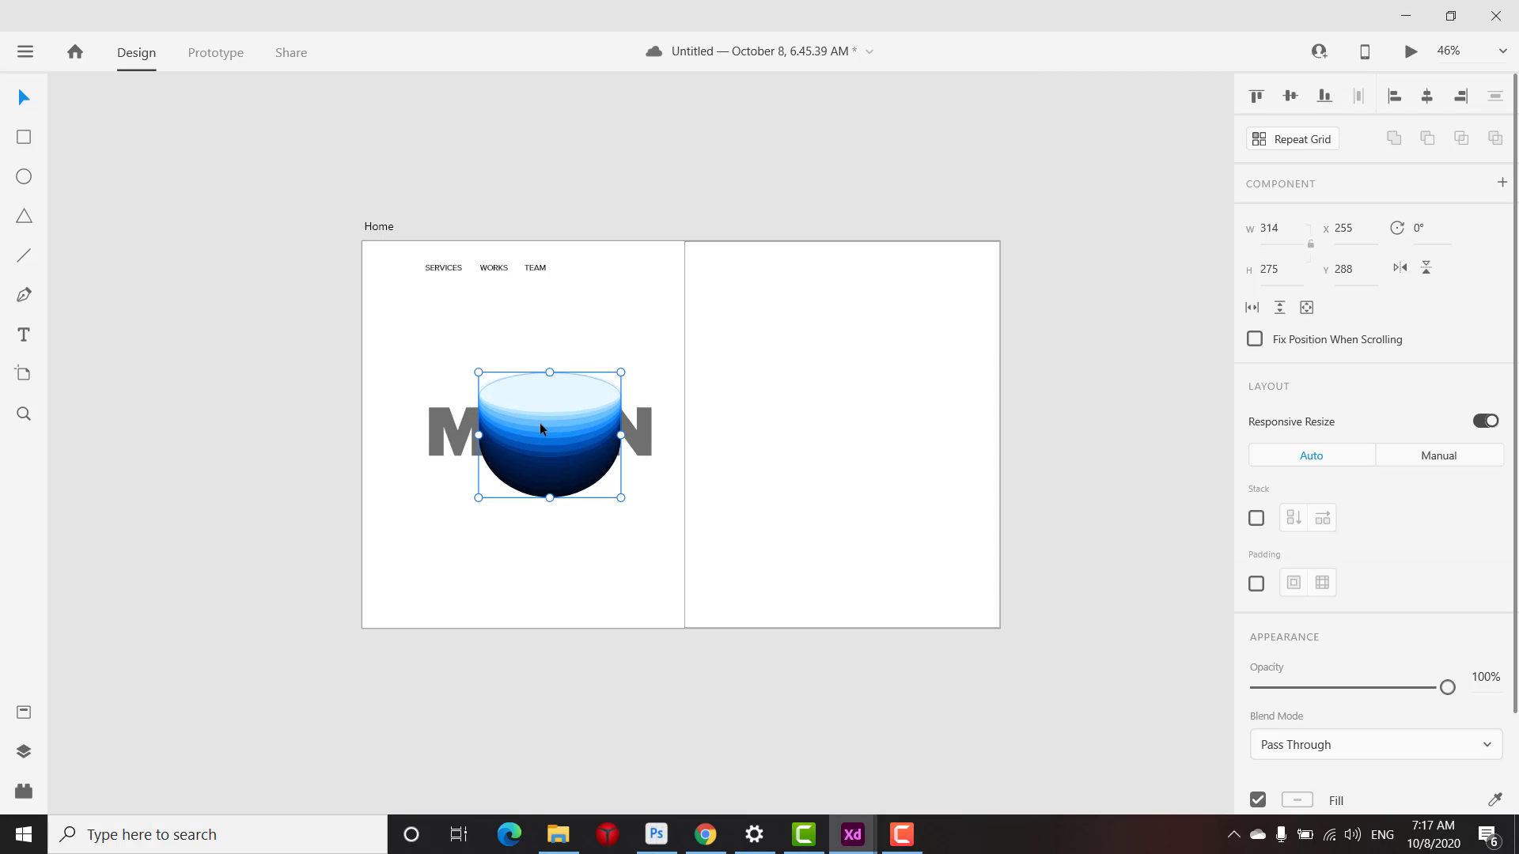
pyautogui.click(633, 434)
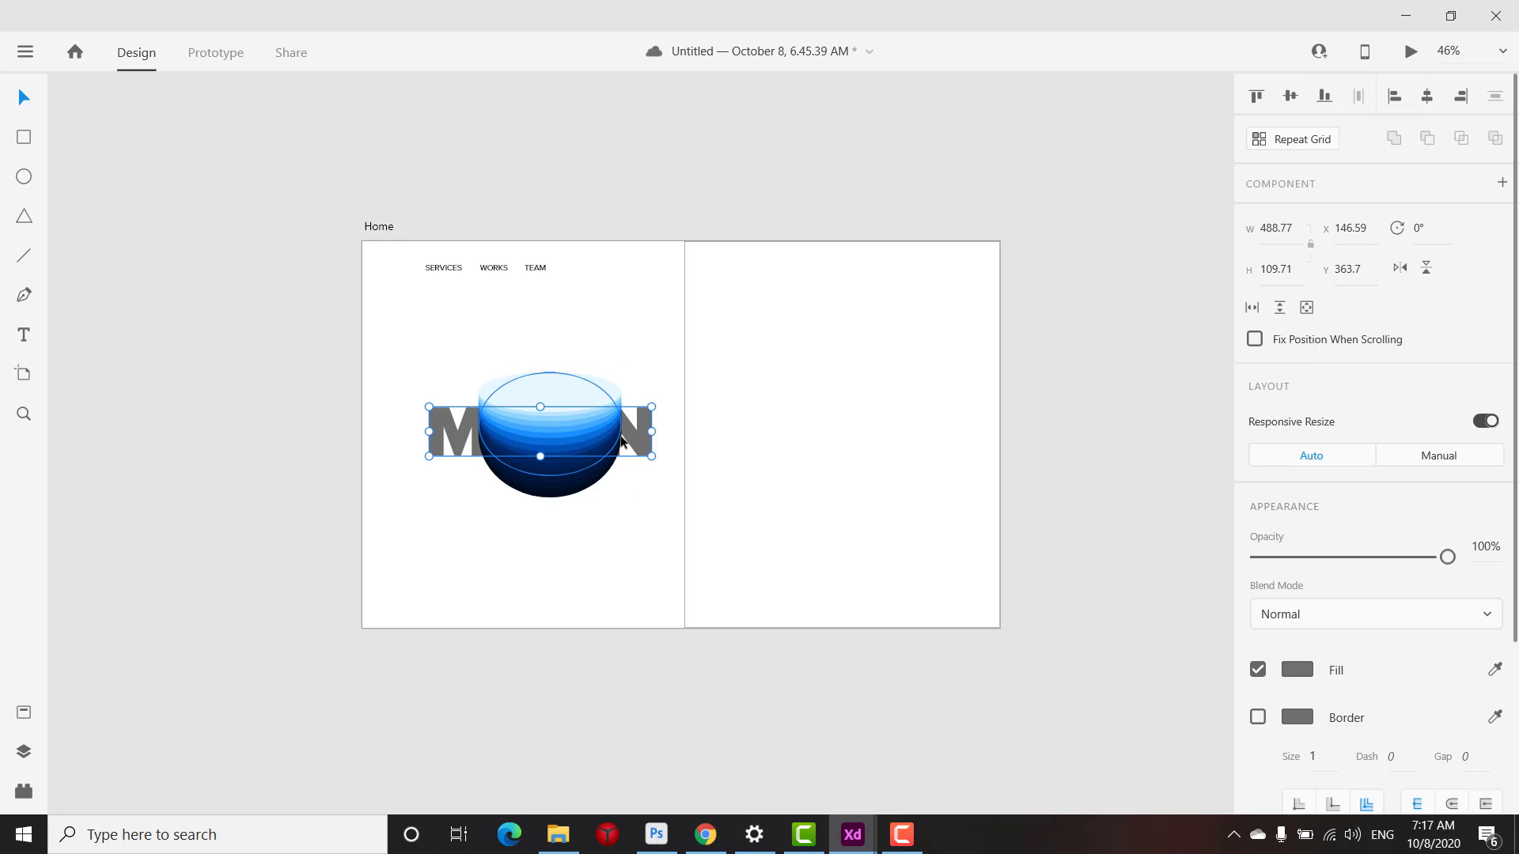
pyautogui.hotkey('ctrl', 'x')
pyautogui.hotkey('ctrl', 'v')
pyautogui.moveTo(602, 423); pyautogui.dragTo(558, 385)
pyautogui.click(573, 384)
# Mask the blue bowl group with the MOON title shape
pyautogui.moveTo(636, 506); pyautogui.dragTo(471, 349)
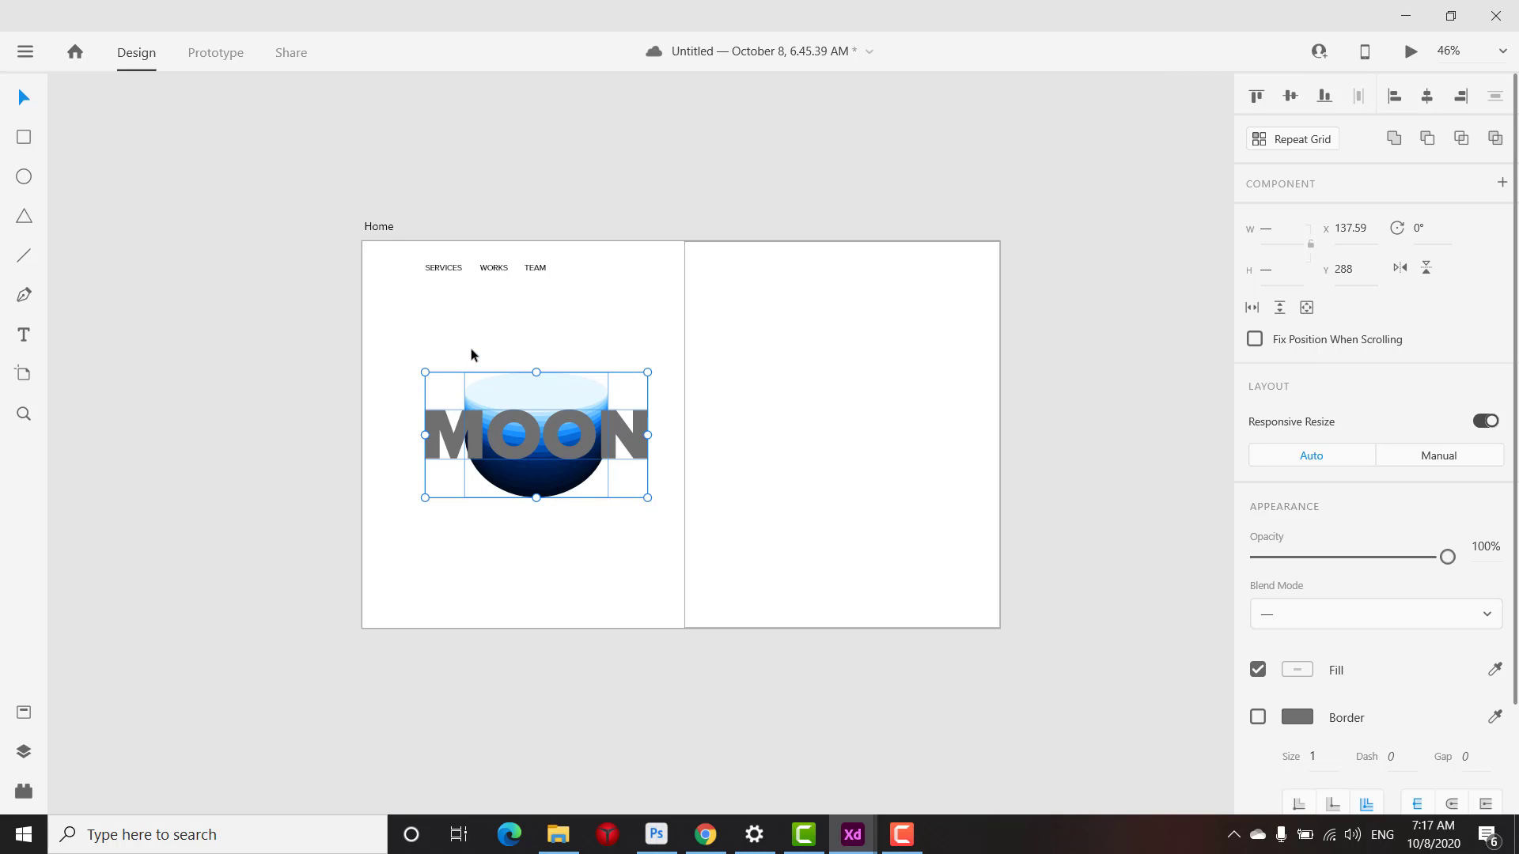
pyautogui.rightClick(553, 370)
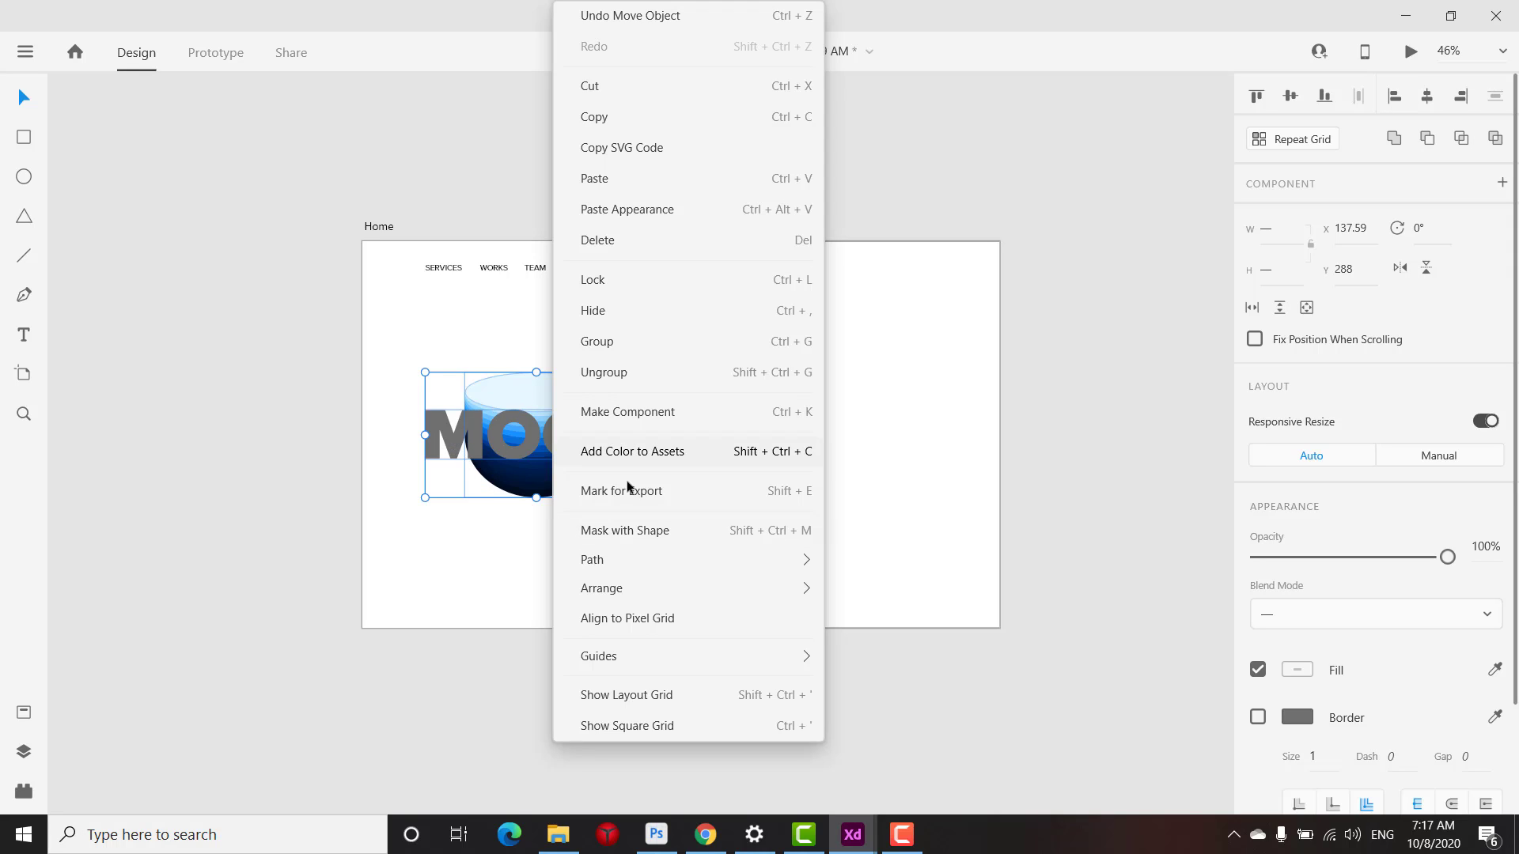
pyautogui.click(624, 531)
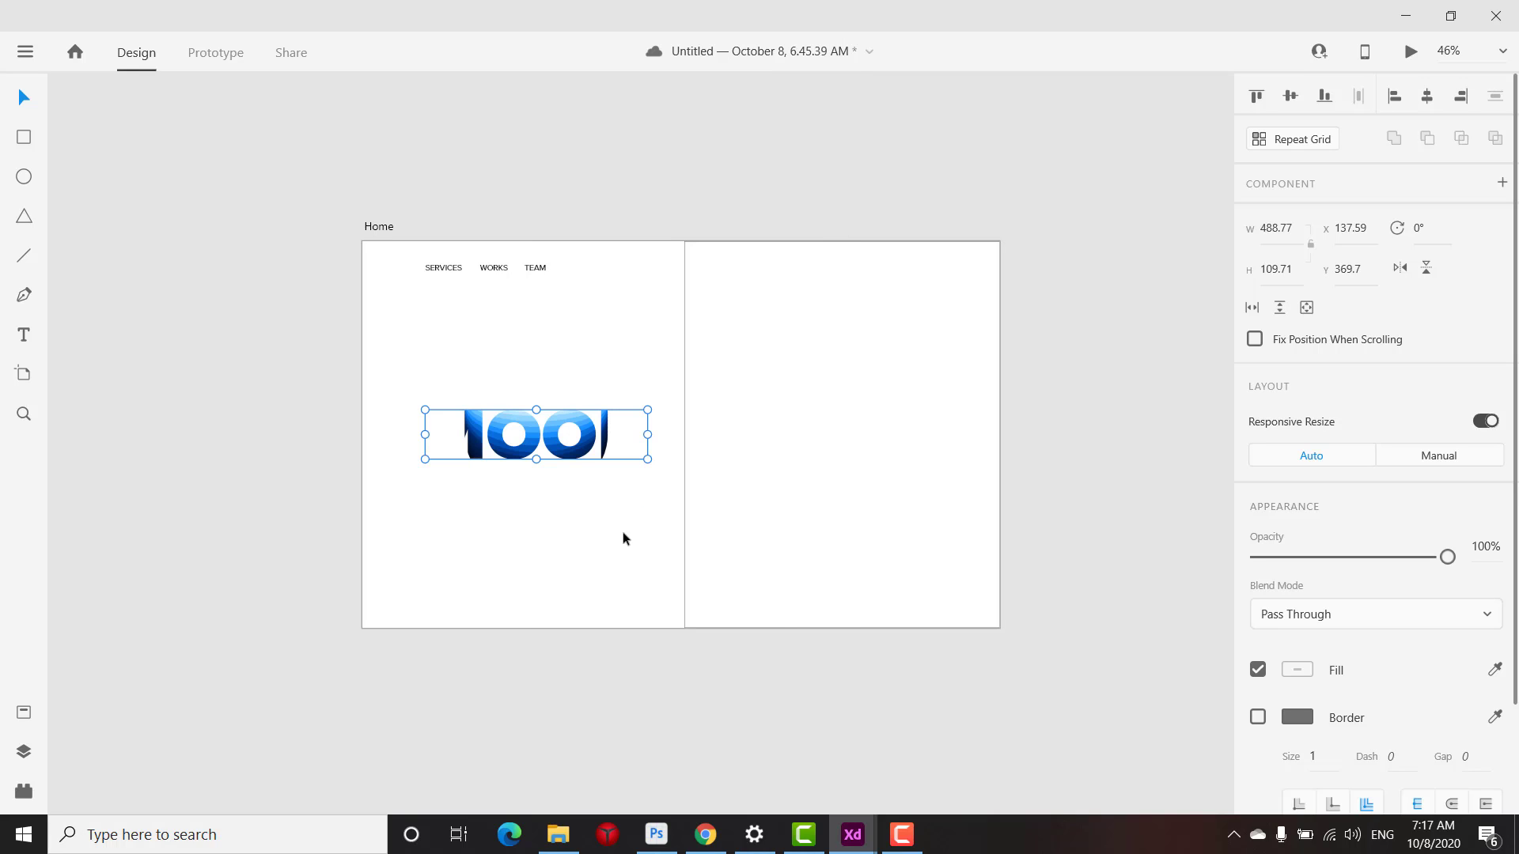
# Enlarge the bowl group inside the mask to about 532 by 467 so it covers every letter of MOON
pyautogui.doubleClick(531, 426)
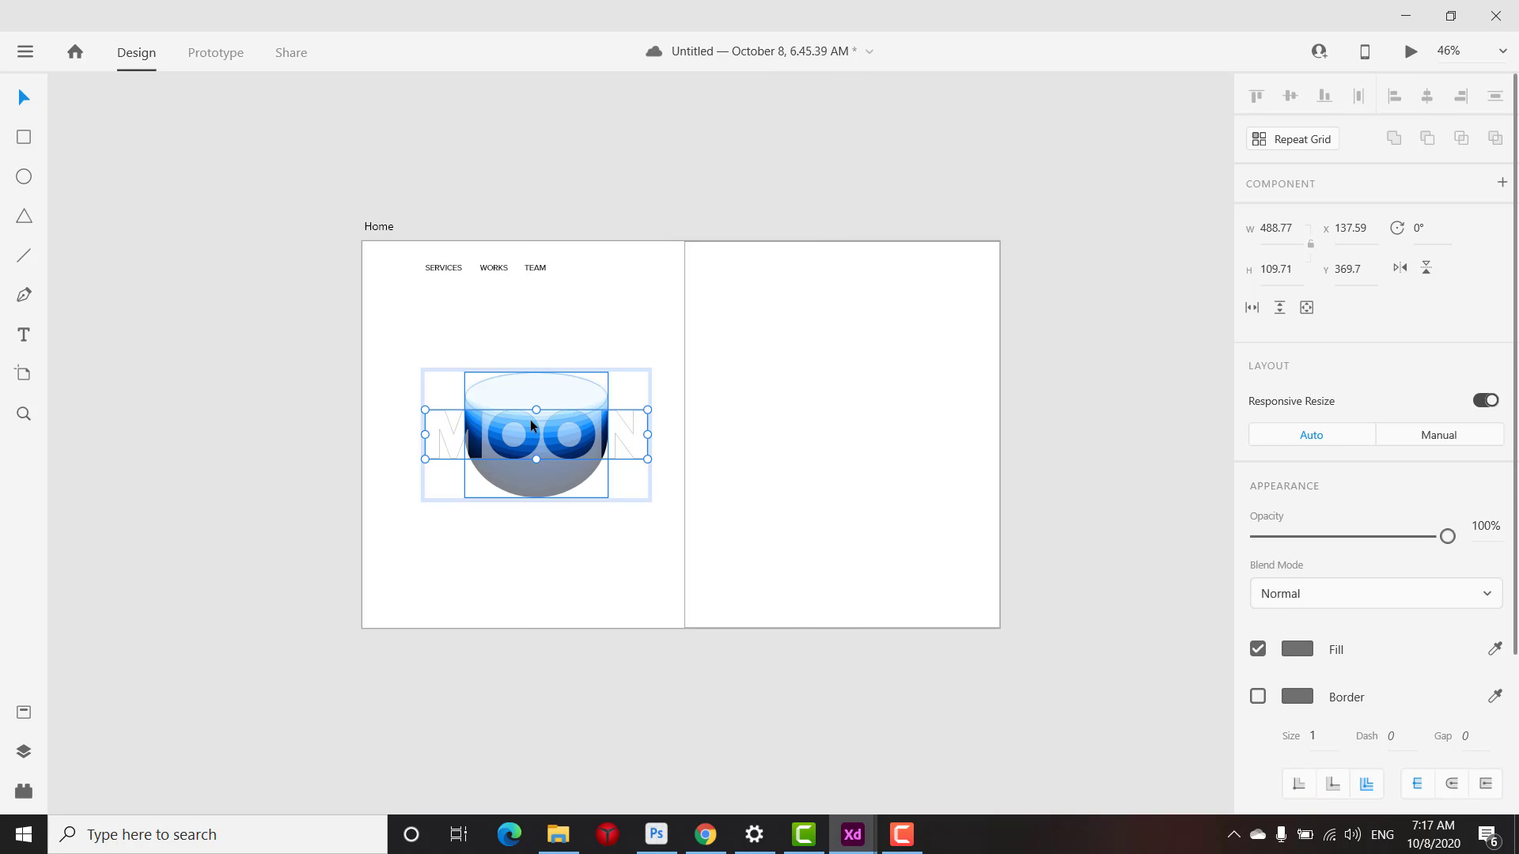
pyautogui.click(512, 391)
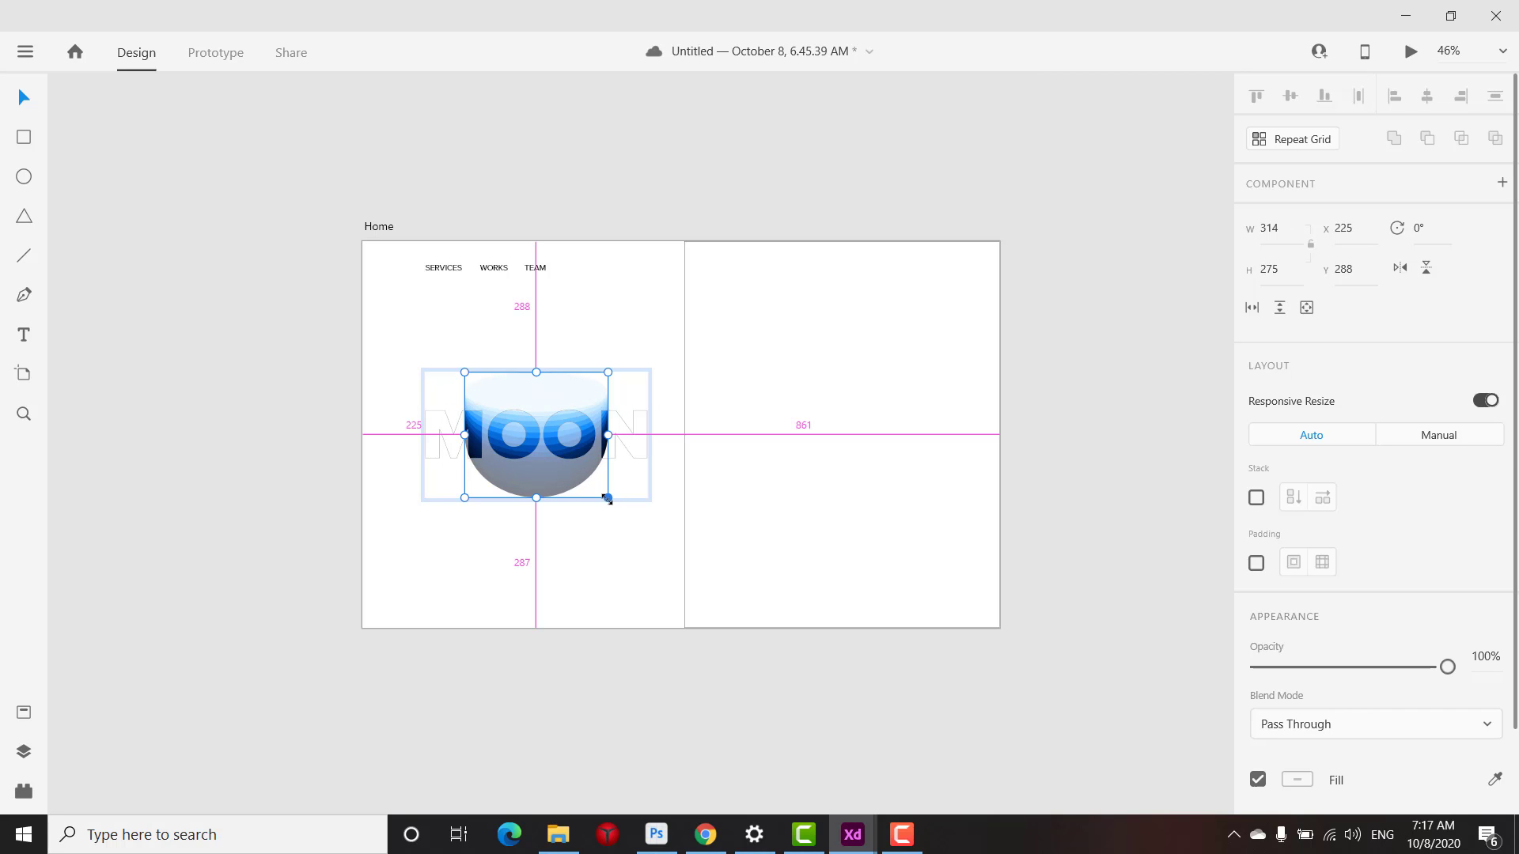
pyautogui.moveTo(607, 498); pyautogui.dragTo(659, 545)
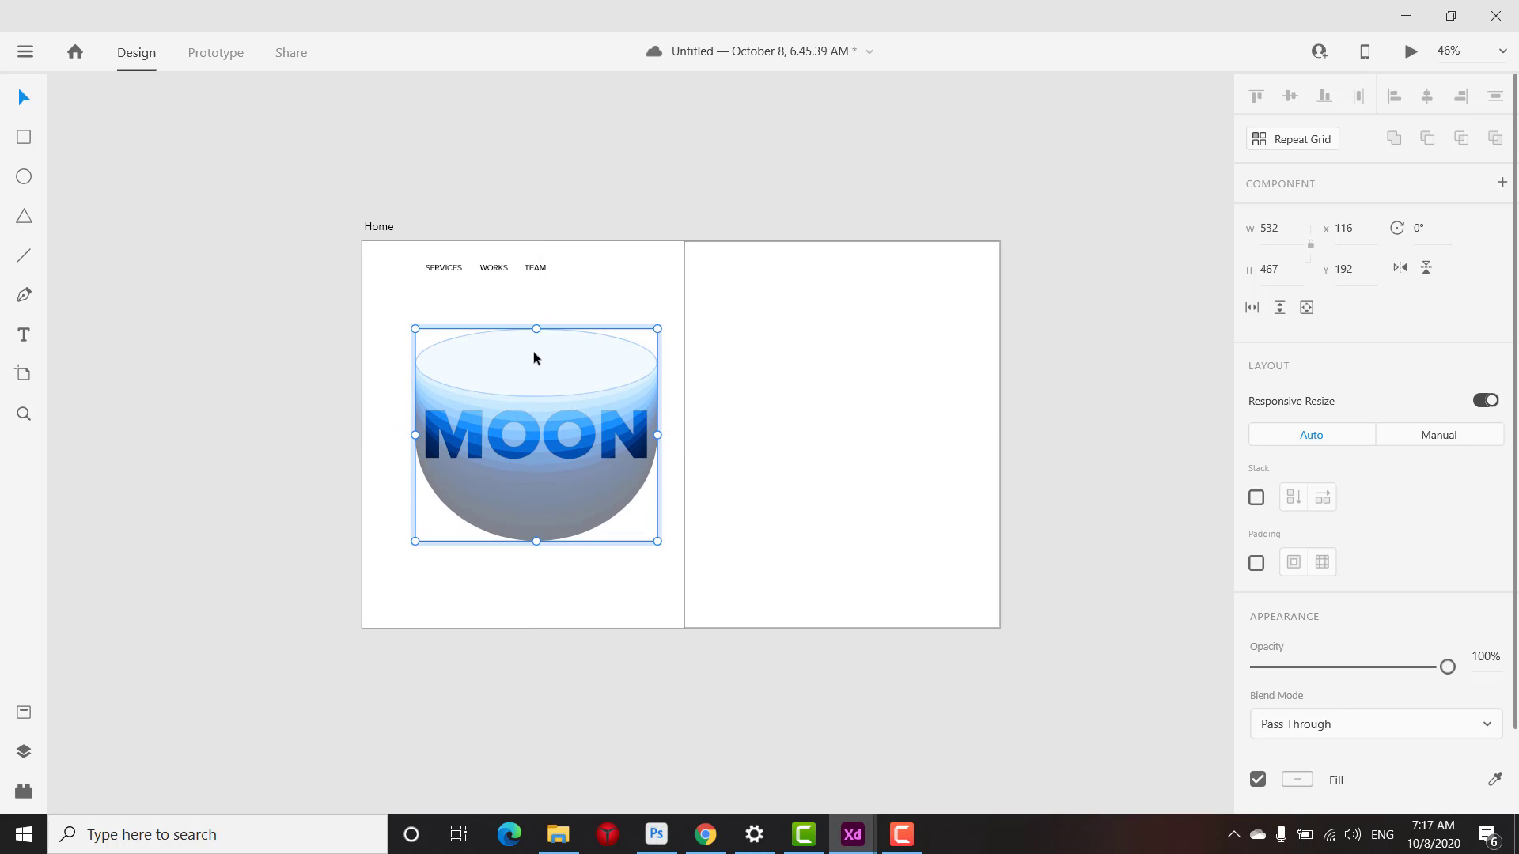
pyautogui.moveTo(526, 371)
pyautogui.mouseDown()
pyautogui.moveTo(525, 387)
pyautogui.moveTo(529, 372)
pyautogui.mouseUp()
pyautogui.click(614, 296)
# Move the SERVICES, WORKS and TEAM group horizontally so it ends near the MOON title's right edge
pyautogui.scroll(-3, 500, 436)
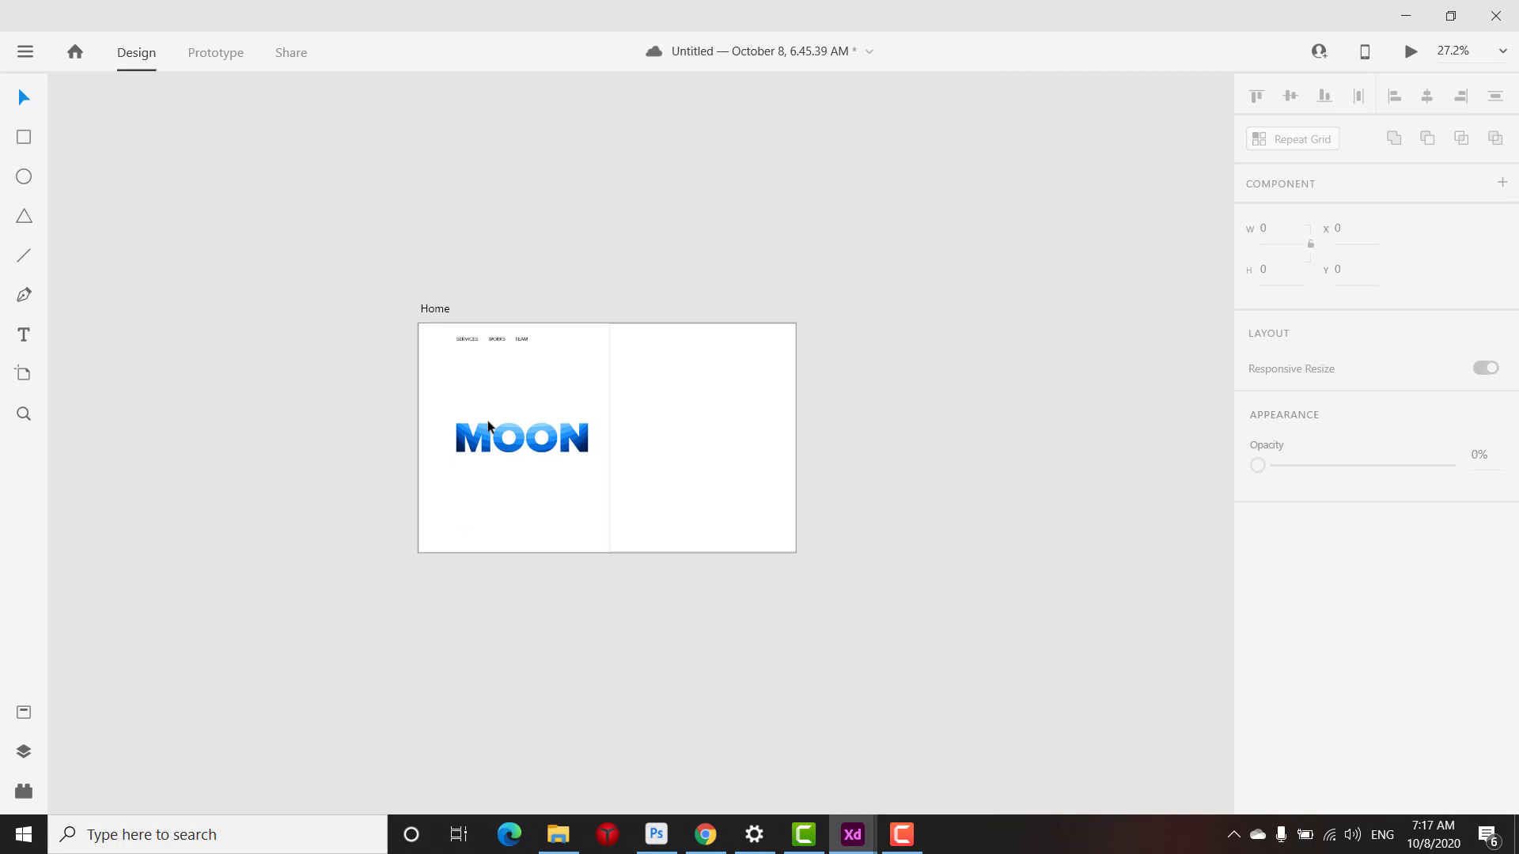
pyautogui.scroll(3, 501, 422)
pyautogui.scroll(1, 618, 435)
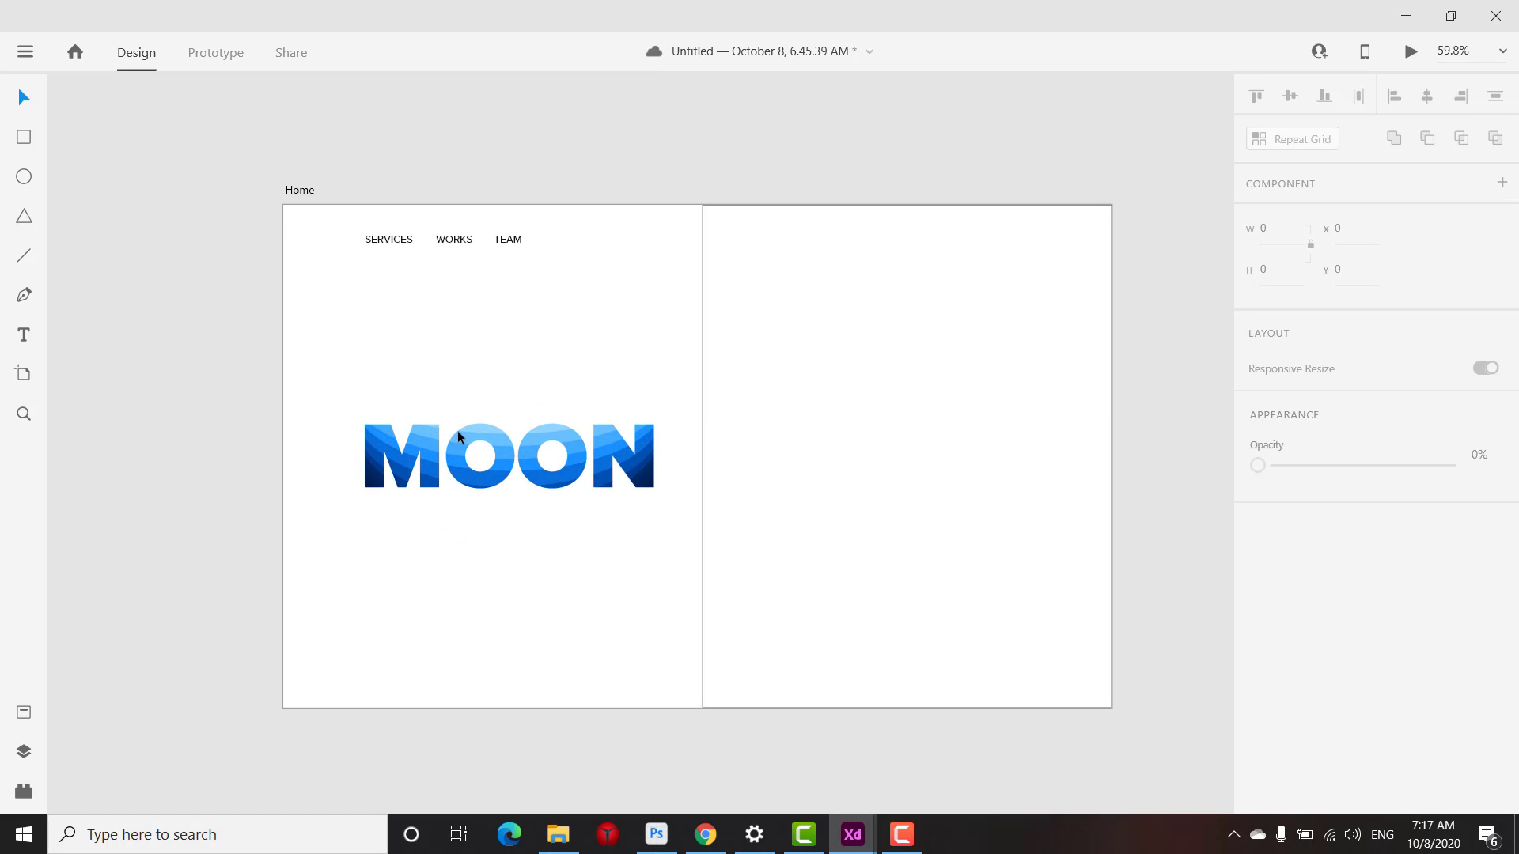
pyautogui.click(492, 434)
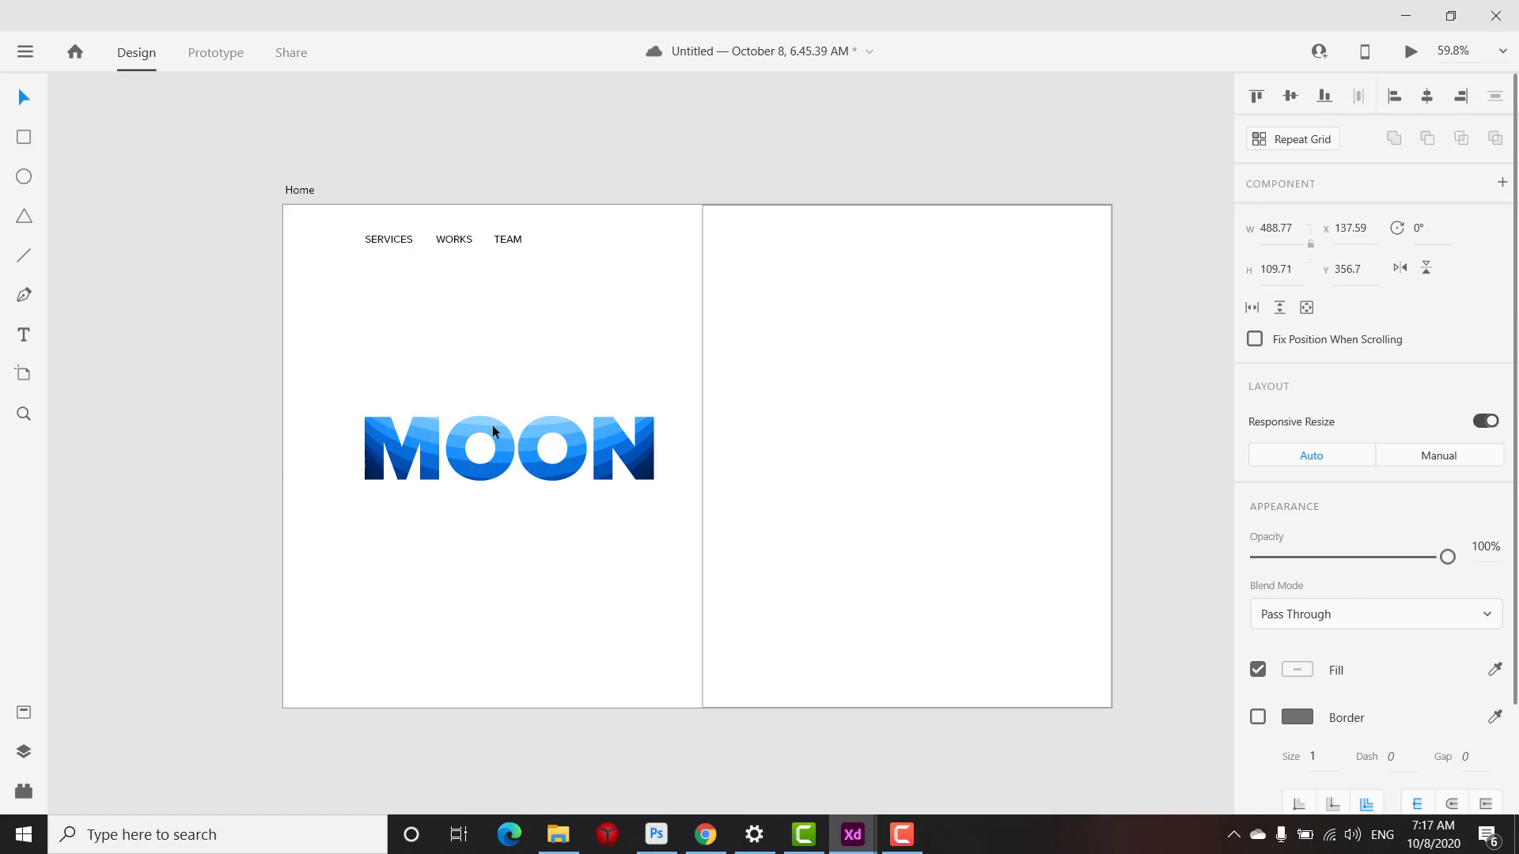
pyautogui.scroll(-2, 663, 434)
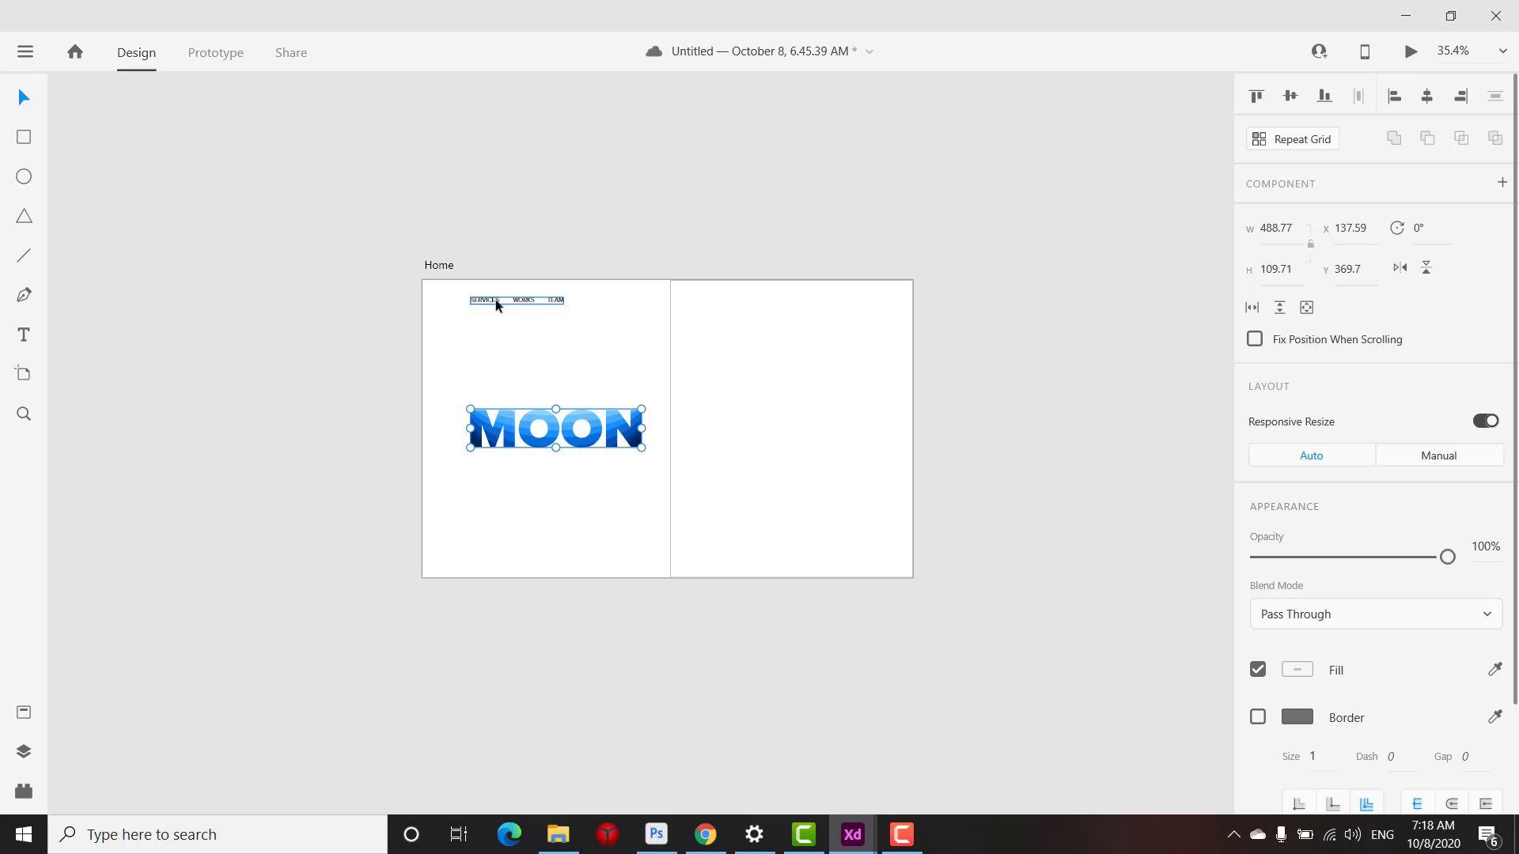
pyautogui.scroll(1, 496, 310)
pyautogui.click(491, 299)
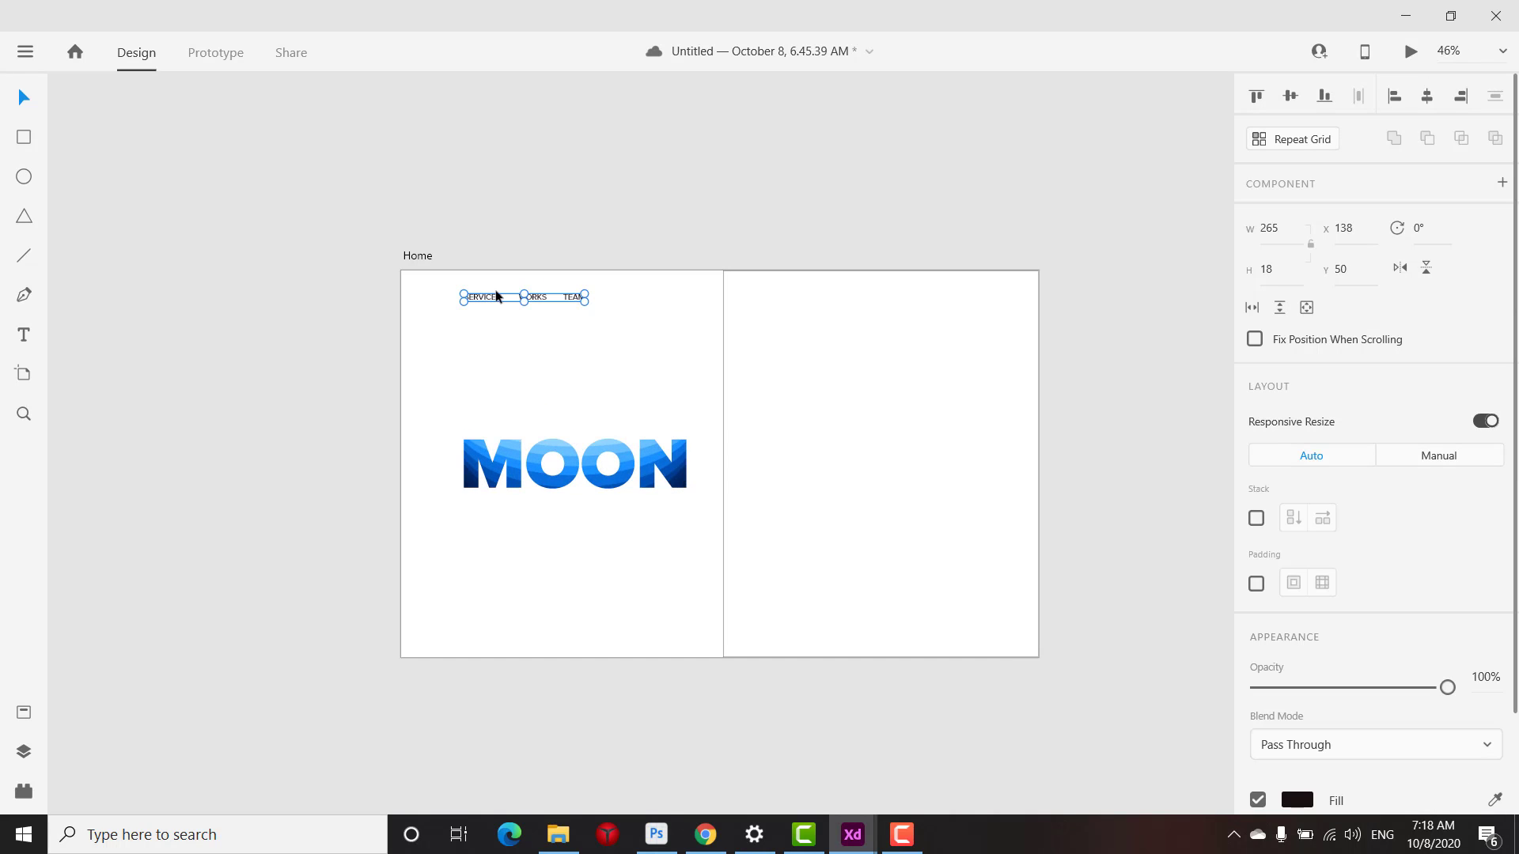
pyautogui.moveTo(538, 302); pyautogui.dragTo(581, 305)
# Duplicate the masked MOON title above the original at Y 167.7 and scale the copy down to about 68 by 15
pyautogui.click(622, 443)
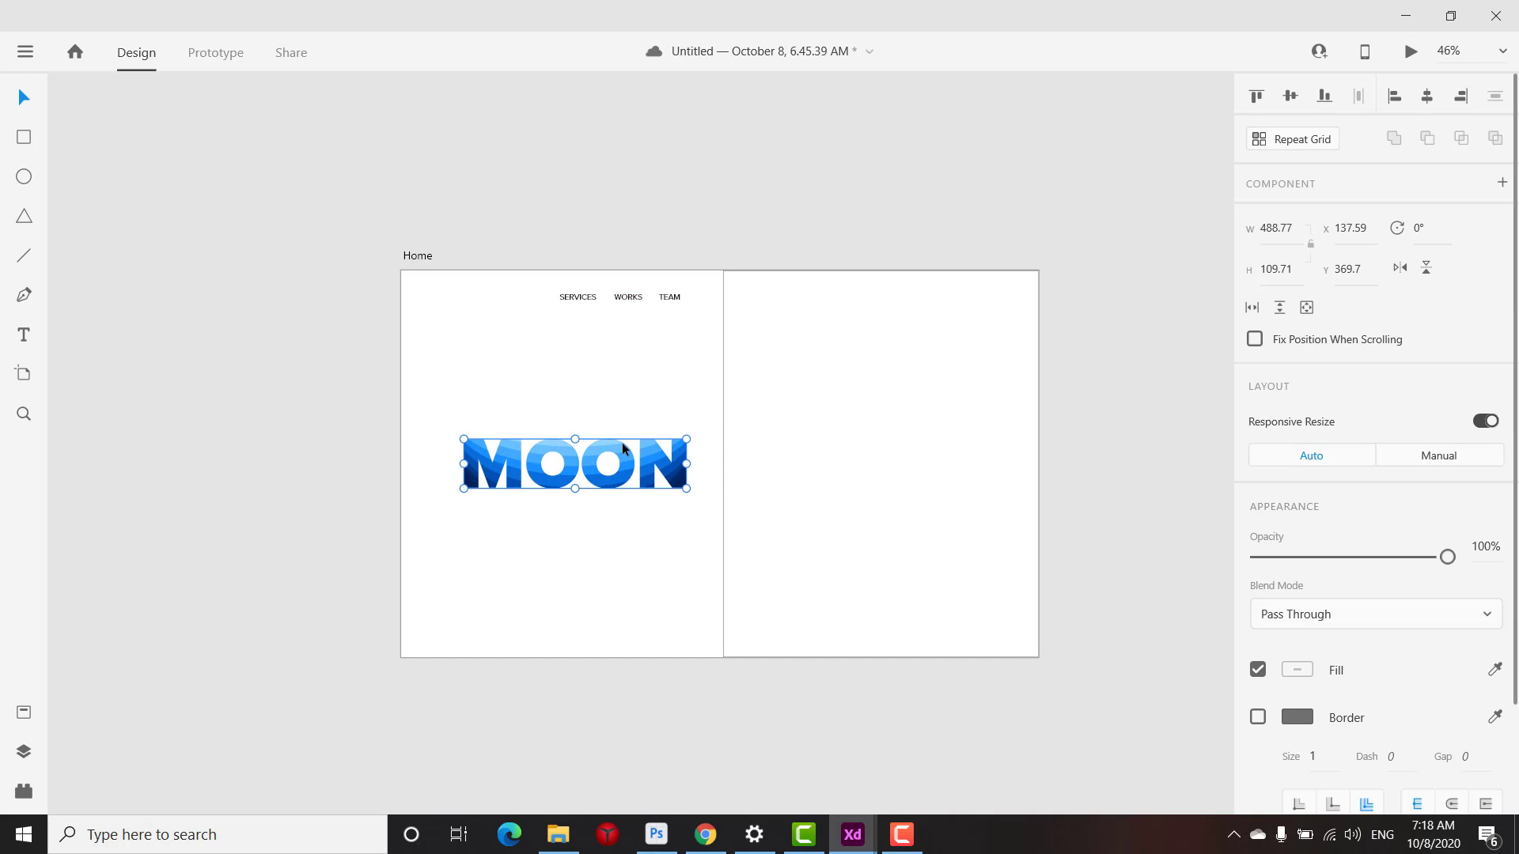
pyautogui.moveTo(608, 449); pyautogui.dragTo(543, 303)
pyautogui.scroll(5, 433, 318)
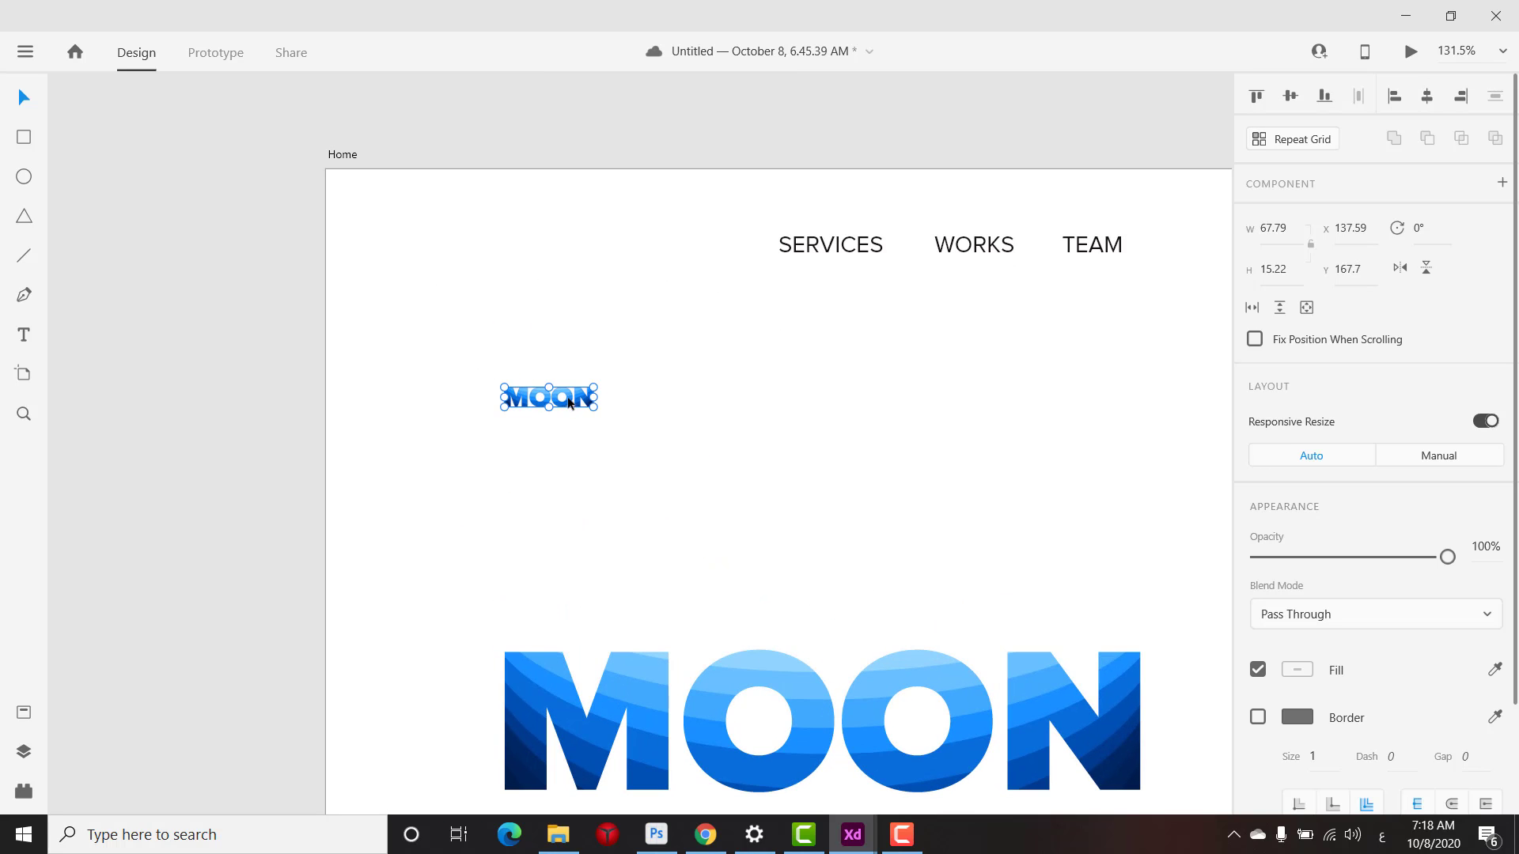
# Move the small MOON logo up into the navigation row at Y 50 and scale it to about 80 by 18
pyautogui.moveTo(570, 402); pyautogui.dragTo(530, 244)
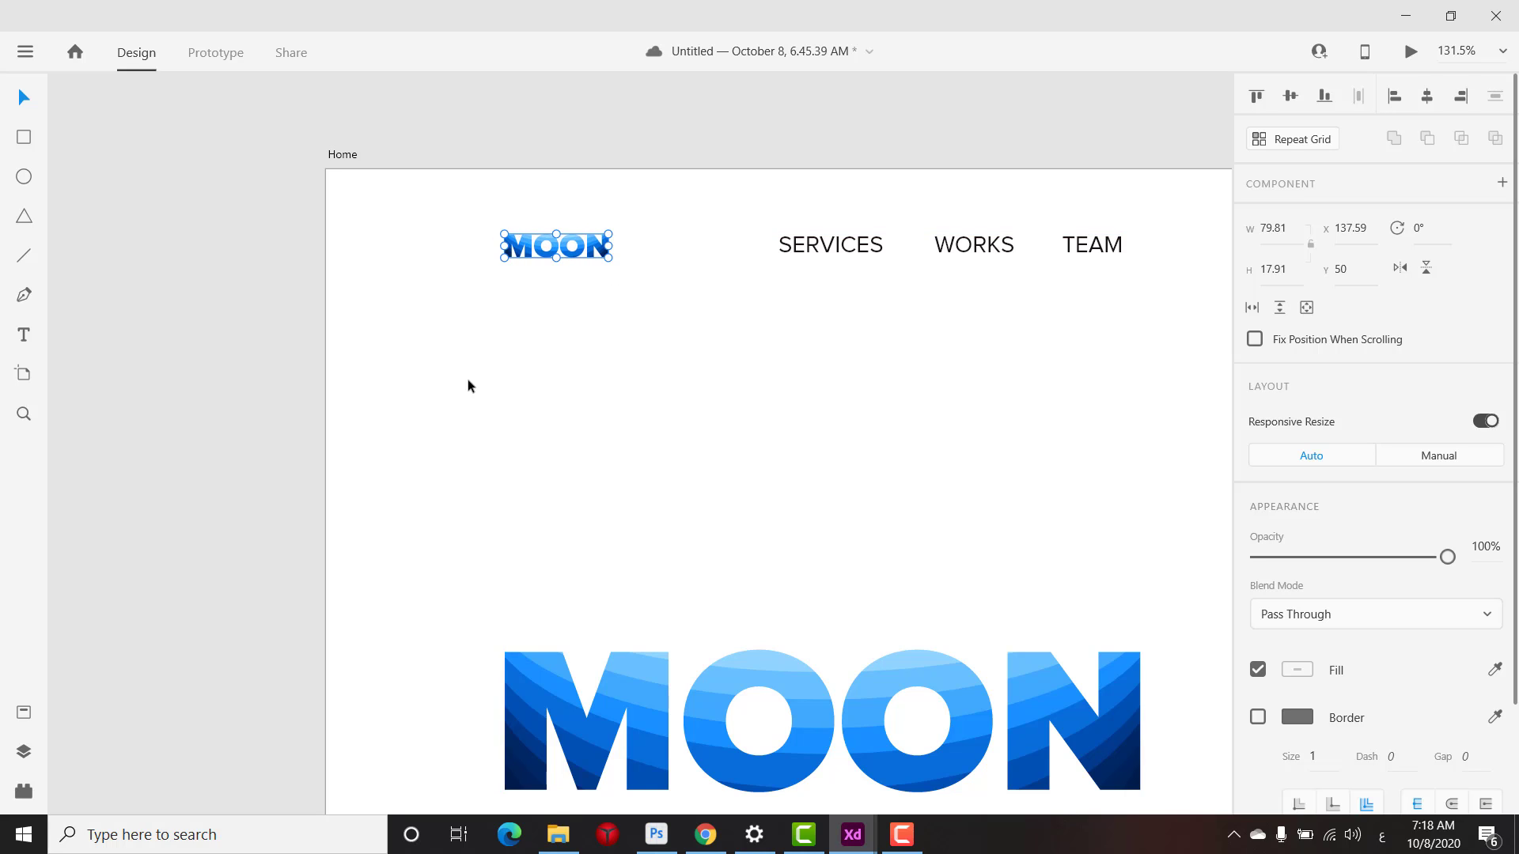
pyautogui.scroll(-6, 451, 380)
pyautogui.click(720, 457)
pyautogui.moveTo(719, 457); pyautogui.dragTo(762, 329)
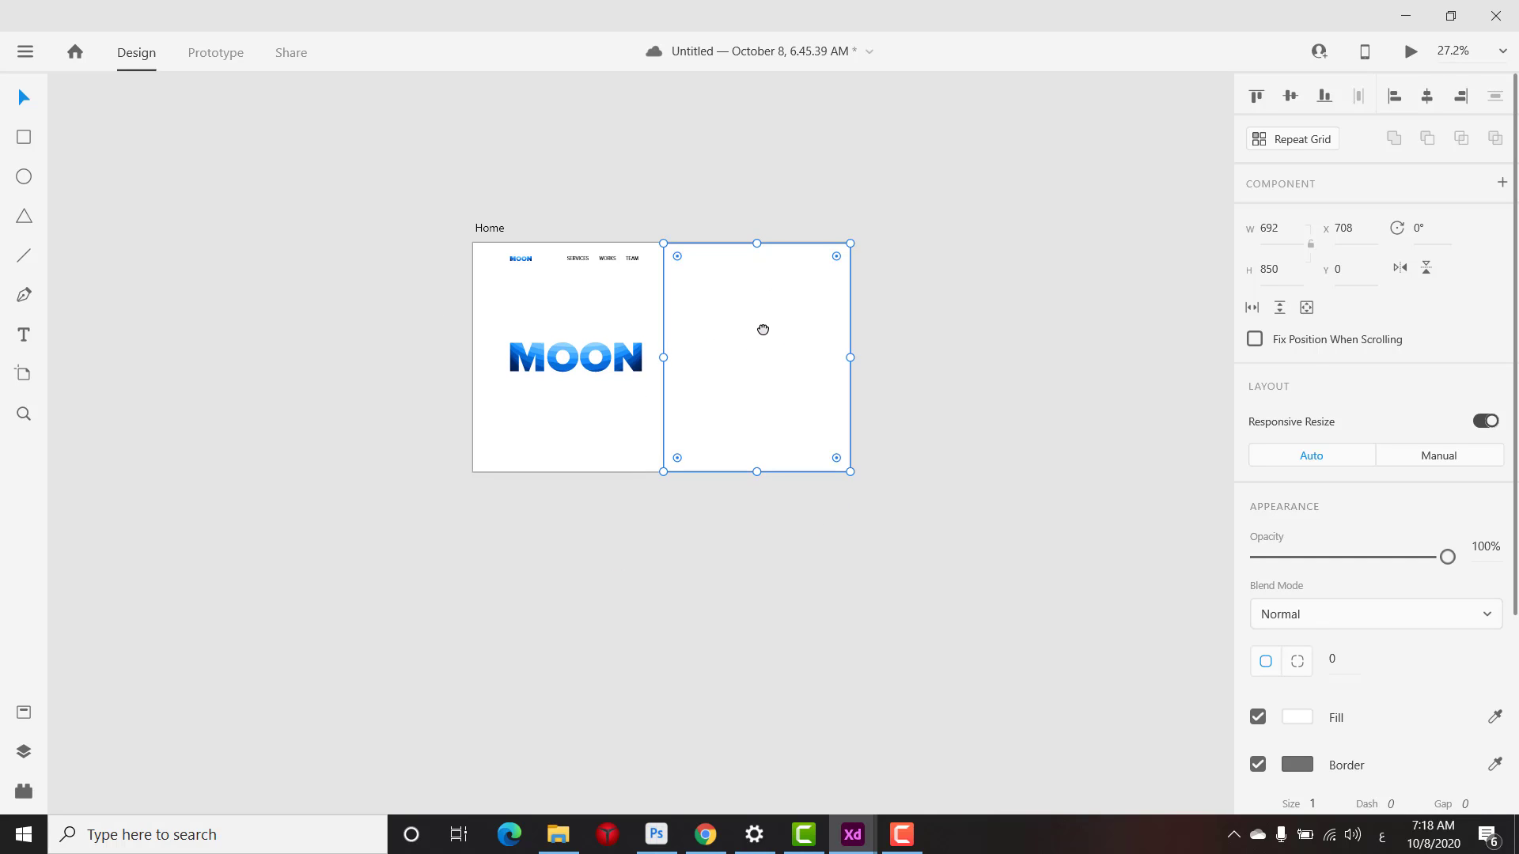
pyautogui.scroll(3, 790, 281)
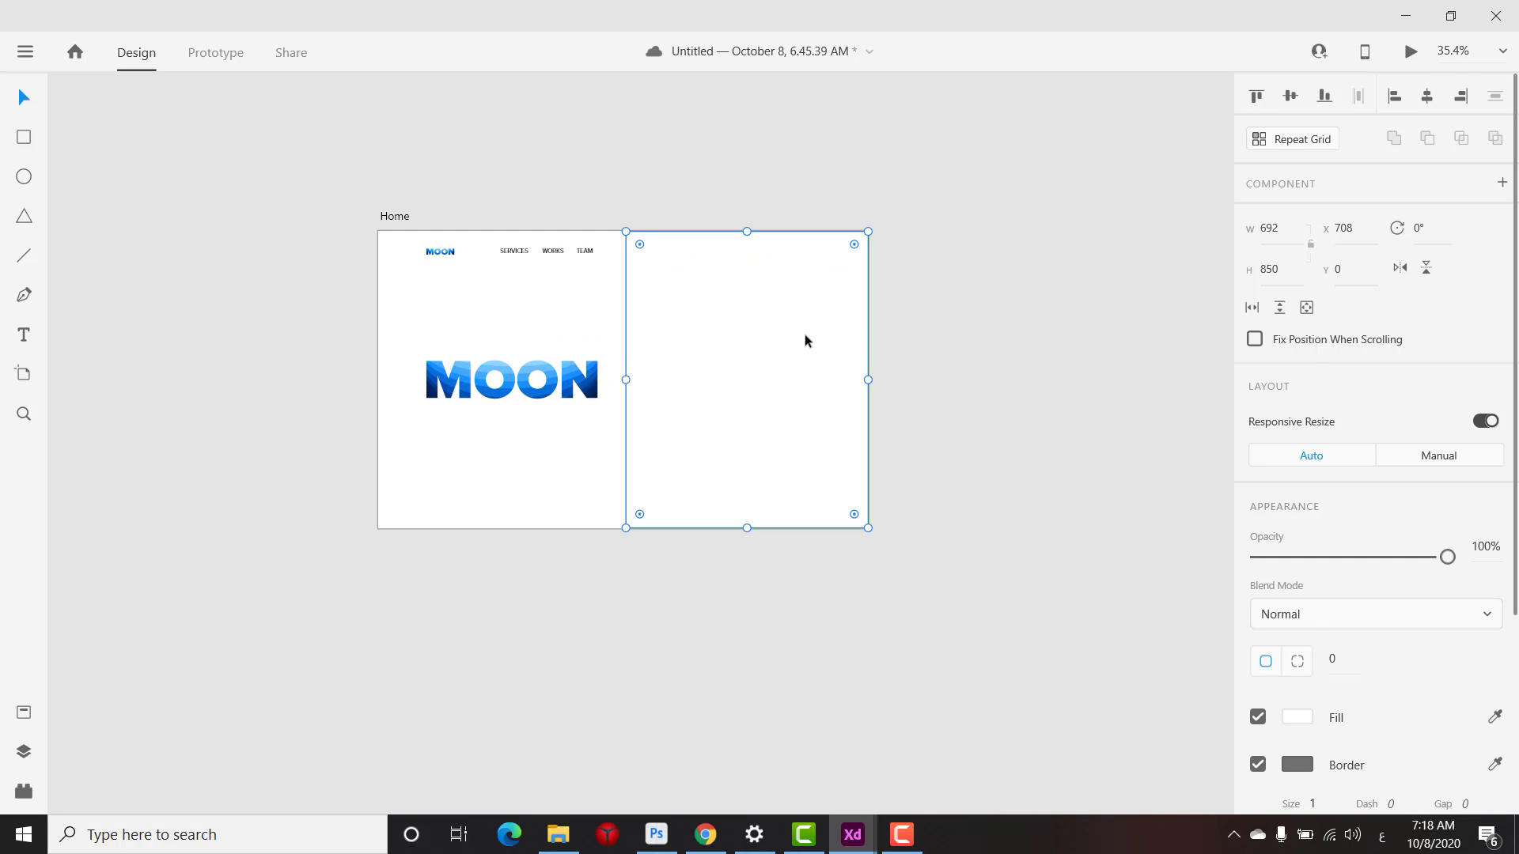
pyautogui.click(485, 375)
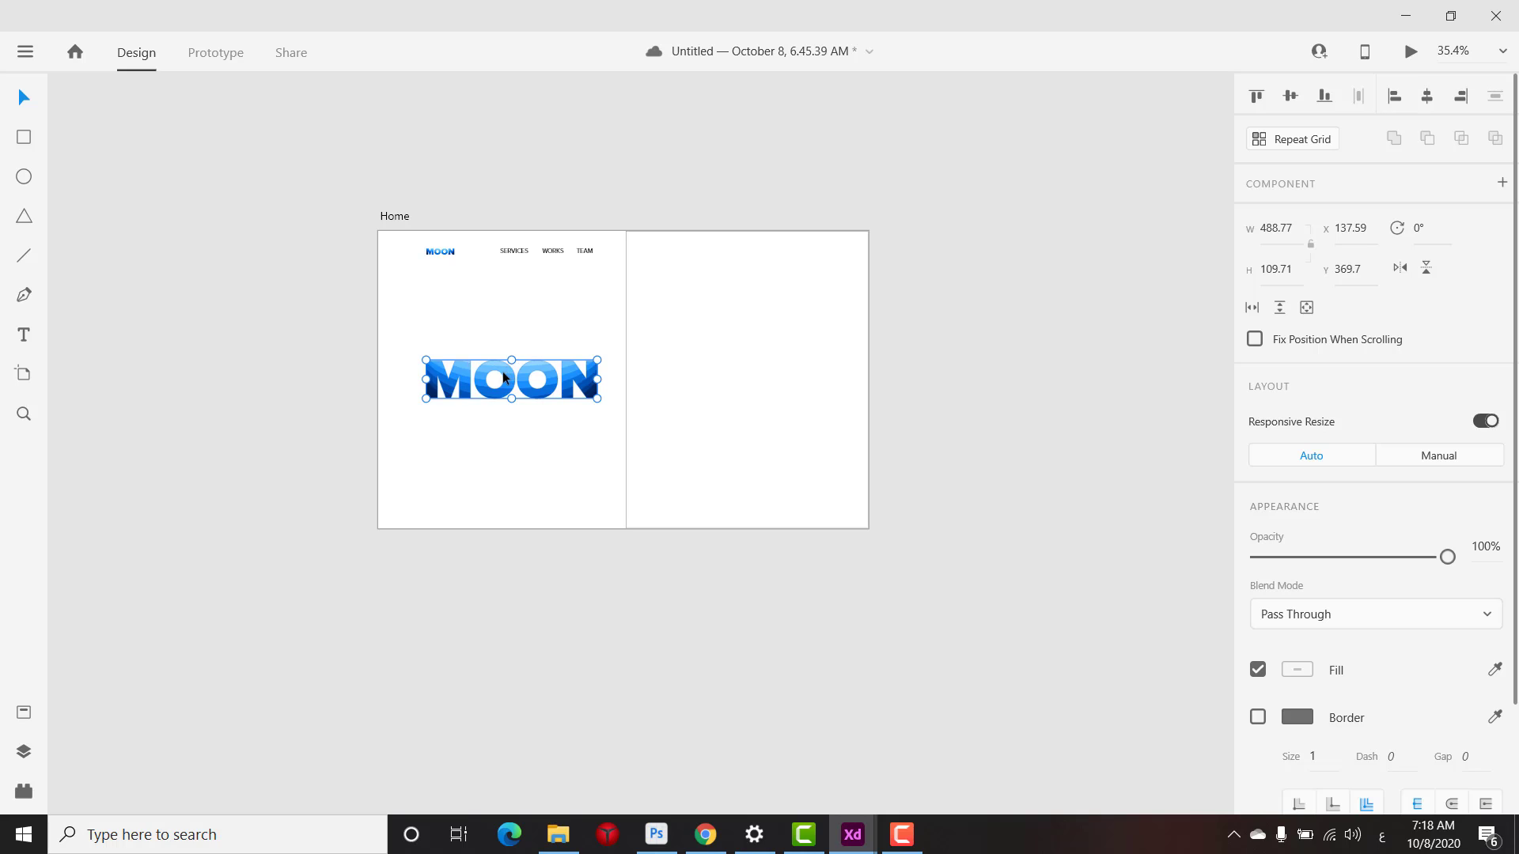
pyautogui.moveTo(502, 372); pyautogui.dragTo(503, 370)
pyautogui.scroll(2, 582, 702)
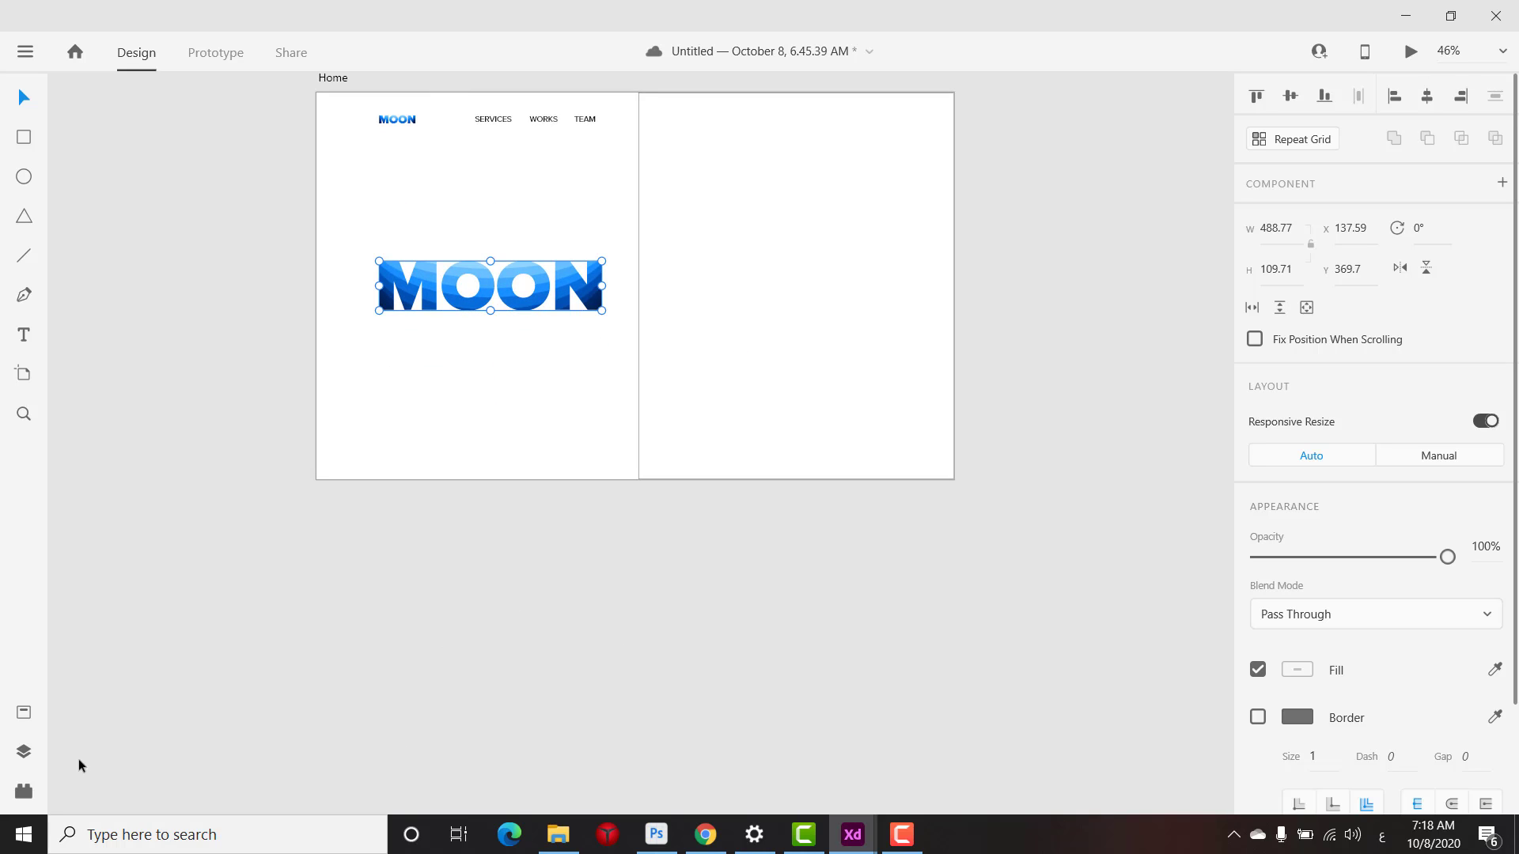
# Place an instance of the Lorem ipsum paragraph, Component 2, from the assets below the large MOON title
pyautogui.click(26, 715)
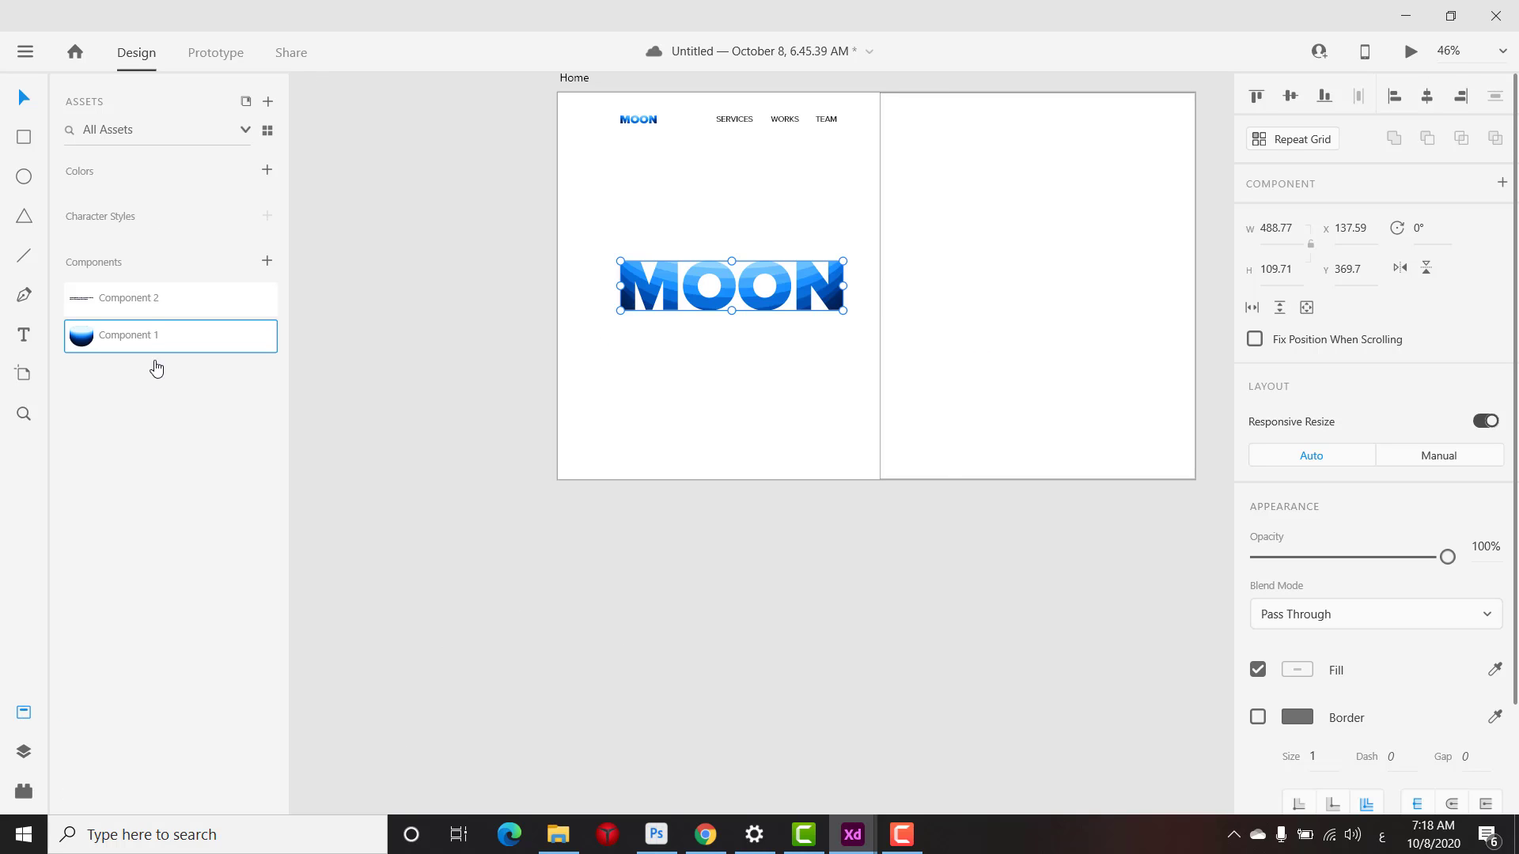
pyautogui.moveTo(153, 306); pyautogui.dragTo(766, 366)
pyautogui.scroll(6, 741, 343)
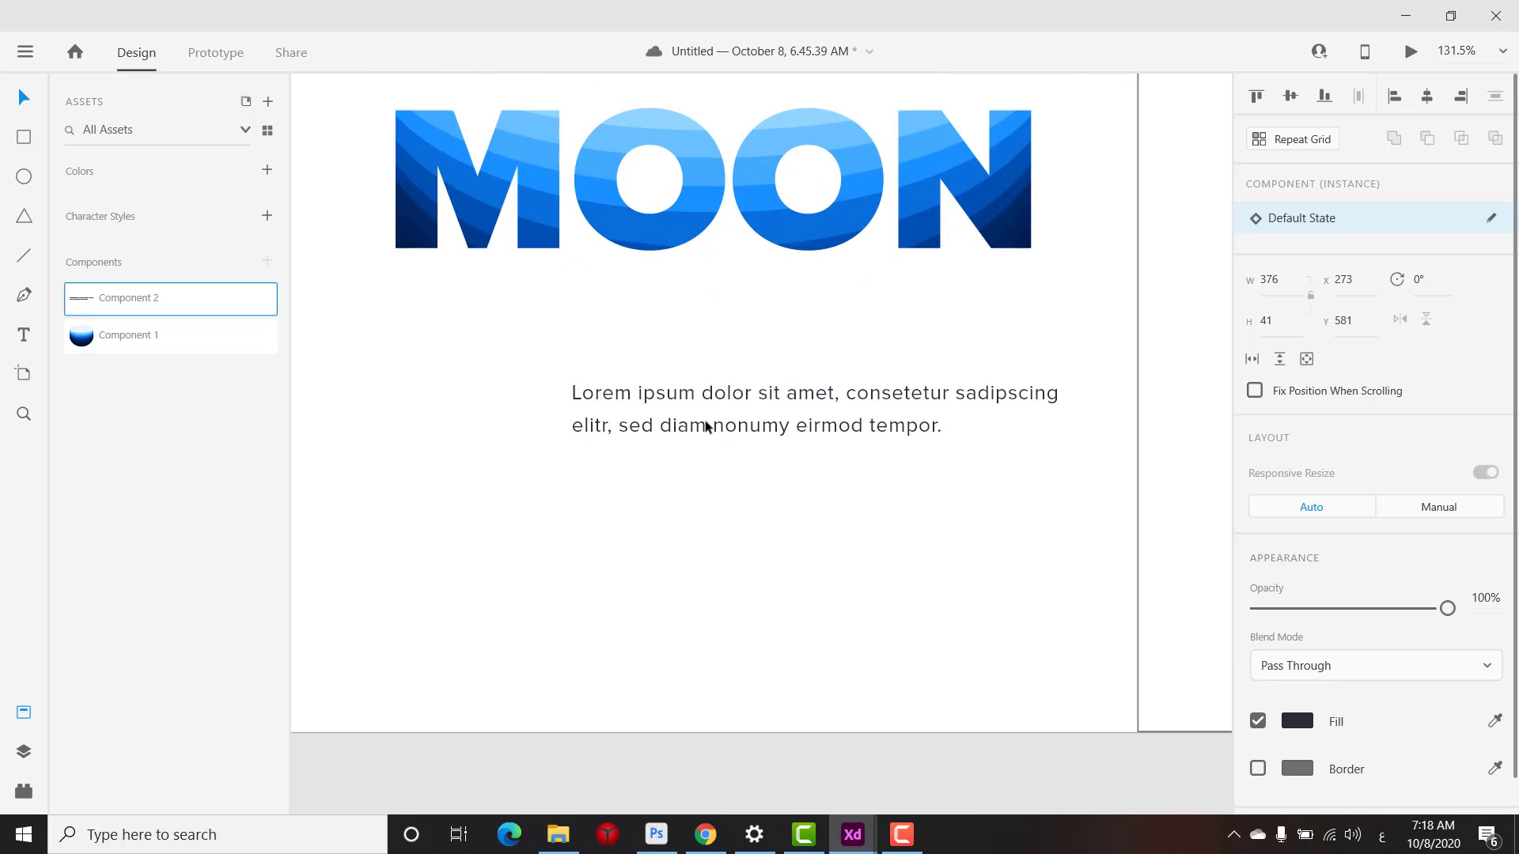
pyautogui.scroll(-4, 706, 424)
pyautogui.click(26, 714)
pyautogui.scroll(2, 533, 378)
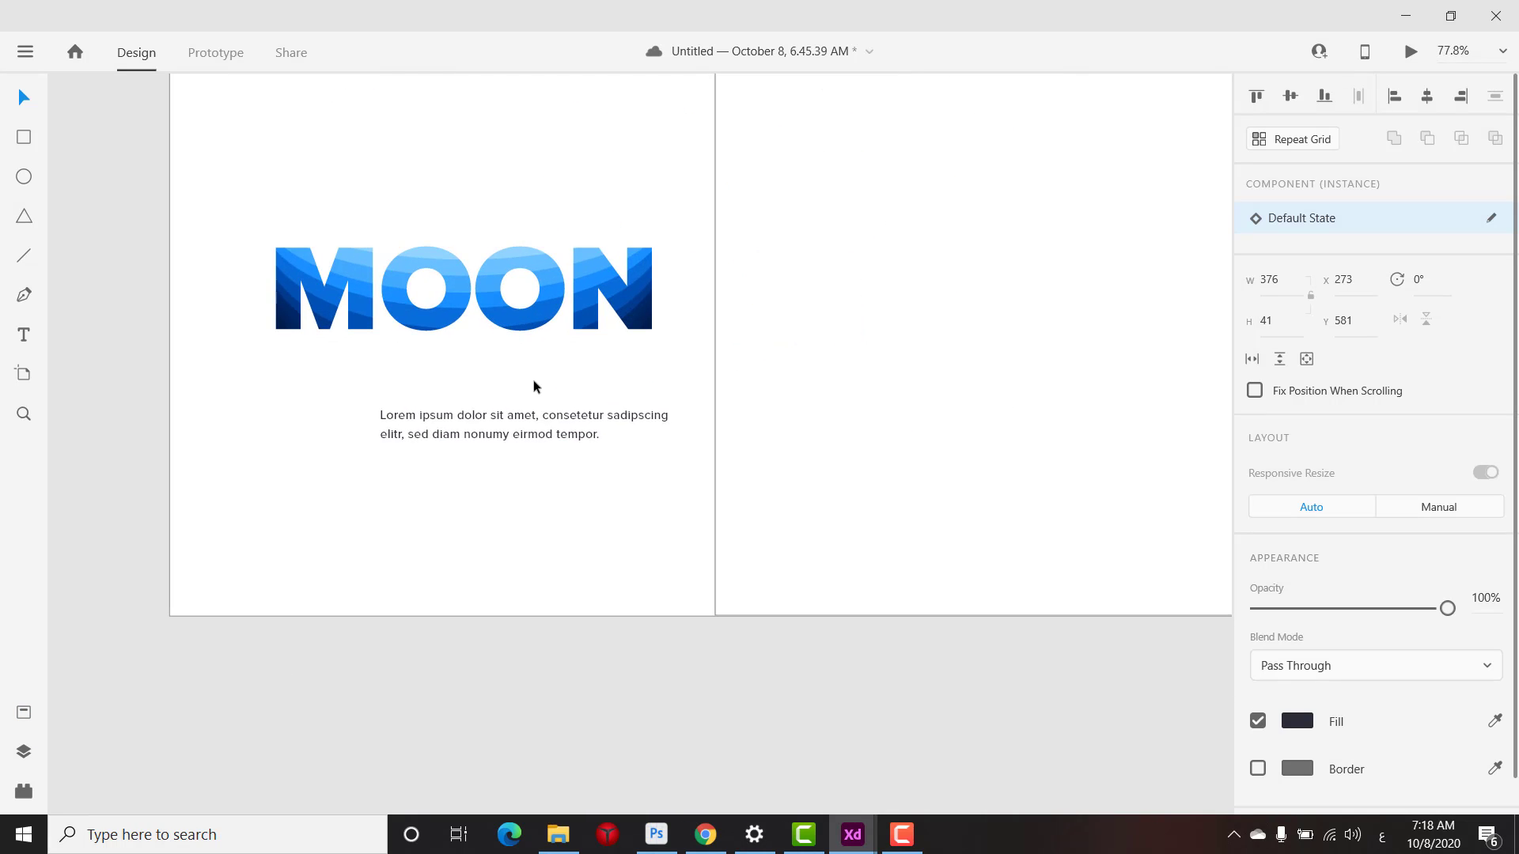
# Move the Lorem ipsum paragraph directly under the MOON title, aligned to the title's left edge at X 138, Y 505
pyautogui.scroll(-2, 507, 376)
pyautogui.moveTo(482, 383)
pyautogui.mouseDown()
pyautogui.moveTo(576, 436)
pyautogui.moveTo(500, 407)
pyautogui.mouseUp()
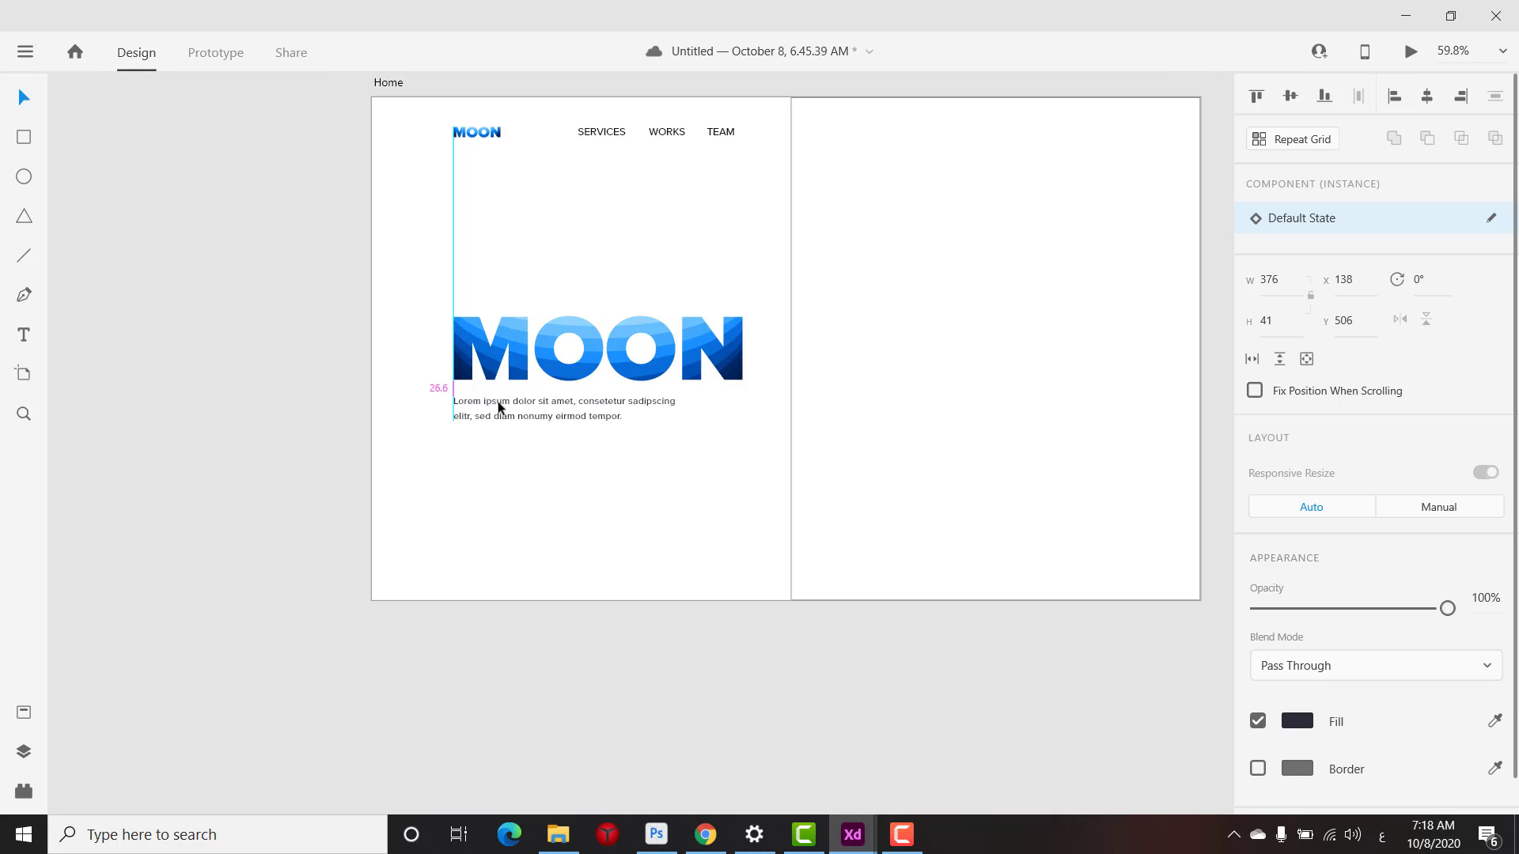
pyautogui.press('Up')
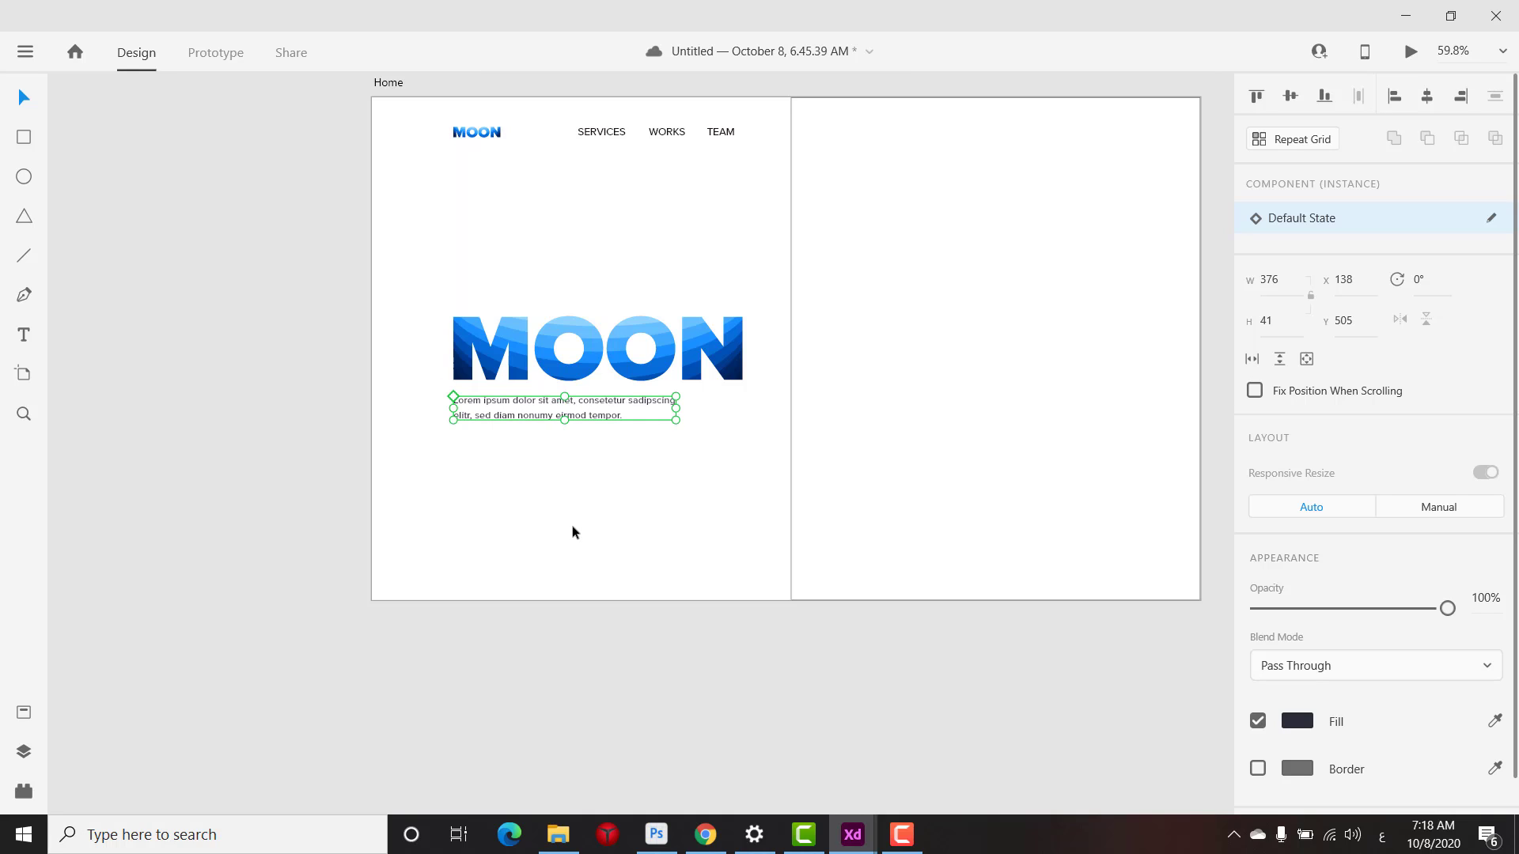
# Draw a rectangle about 224 wide below the paragraph, aligned with its left edge, and set its height to 50
pyautogui.press('r')
pyautogui.moveTo(456, 448)
pyautogui.mouseDown()
pyautogui.moveTo(465, 464)
pyautogui.moveTo(587, 481)
pyautogui.mouseUp()
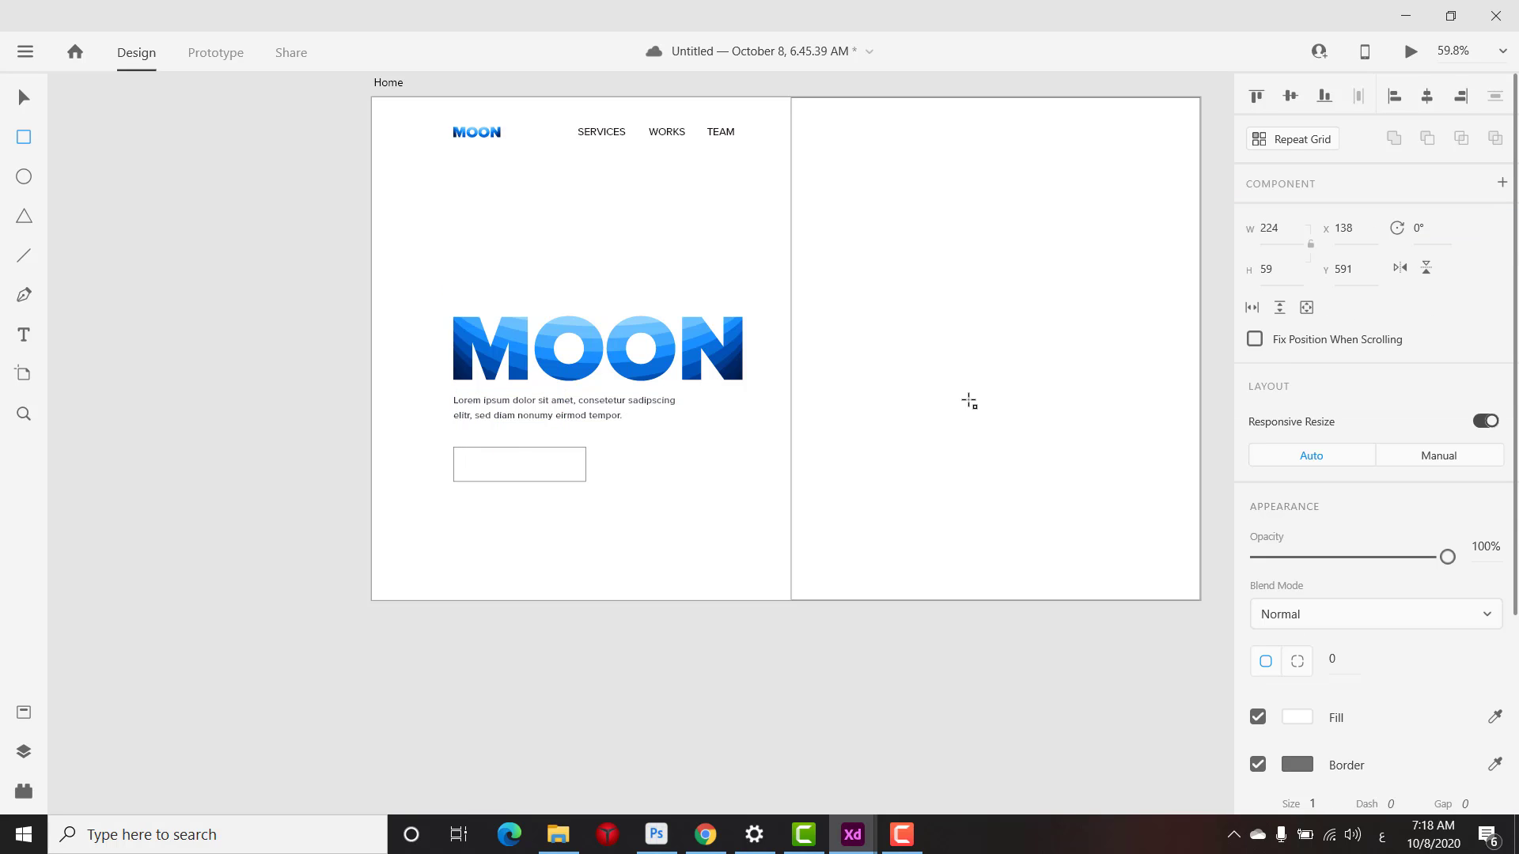
pyautogui.click(1297, 276)
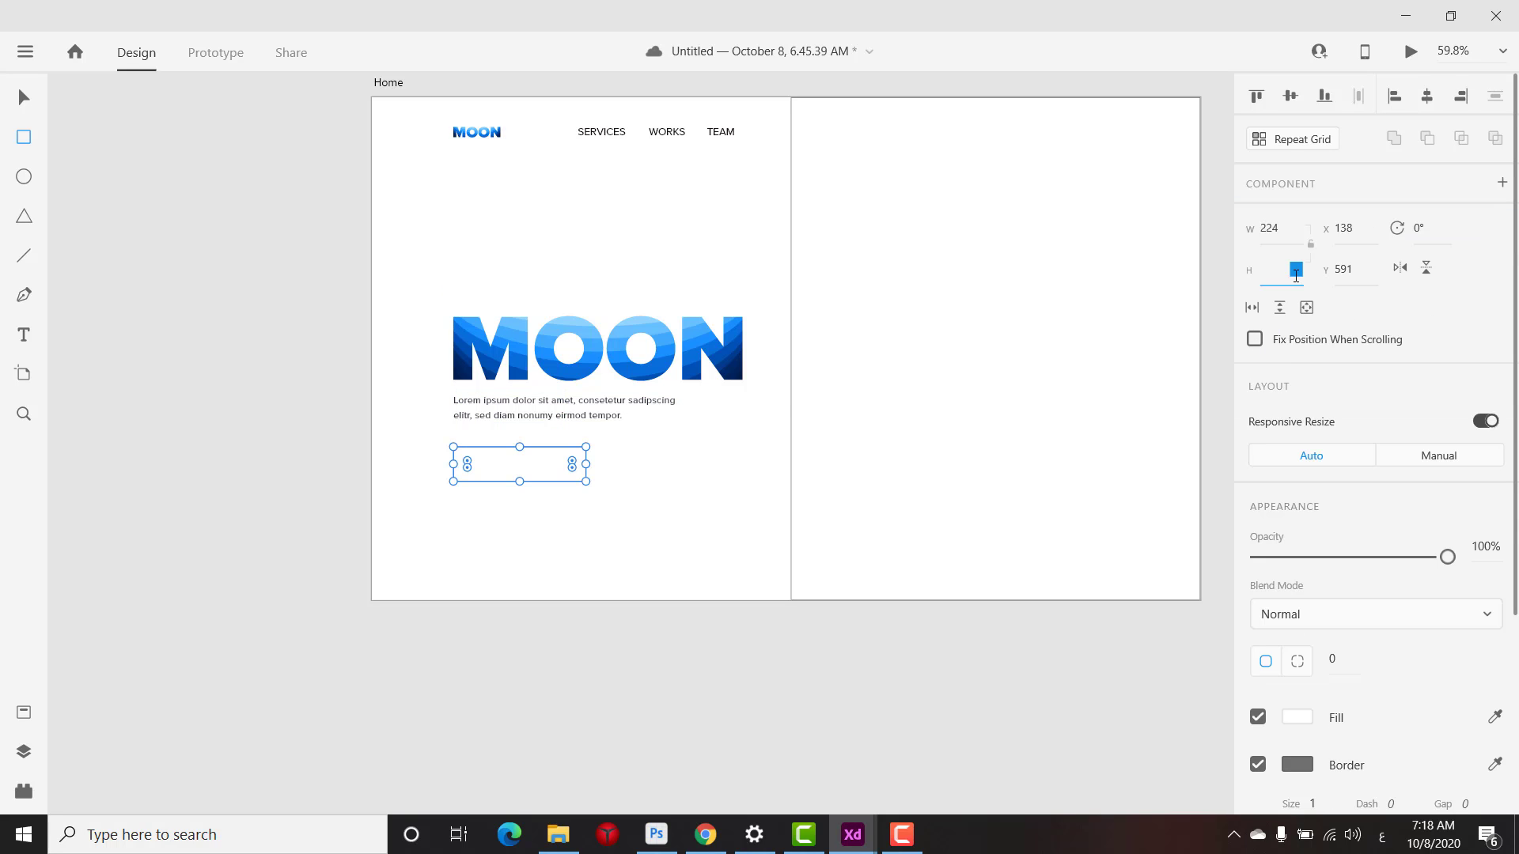
pyautogui.press('super+space')
pyautogui.press('super+space')
pyautogui.write('49')
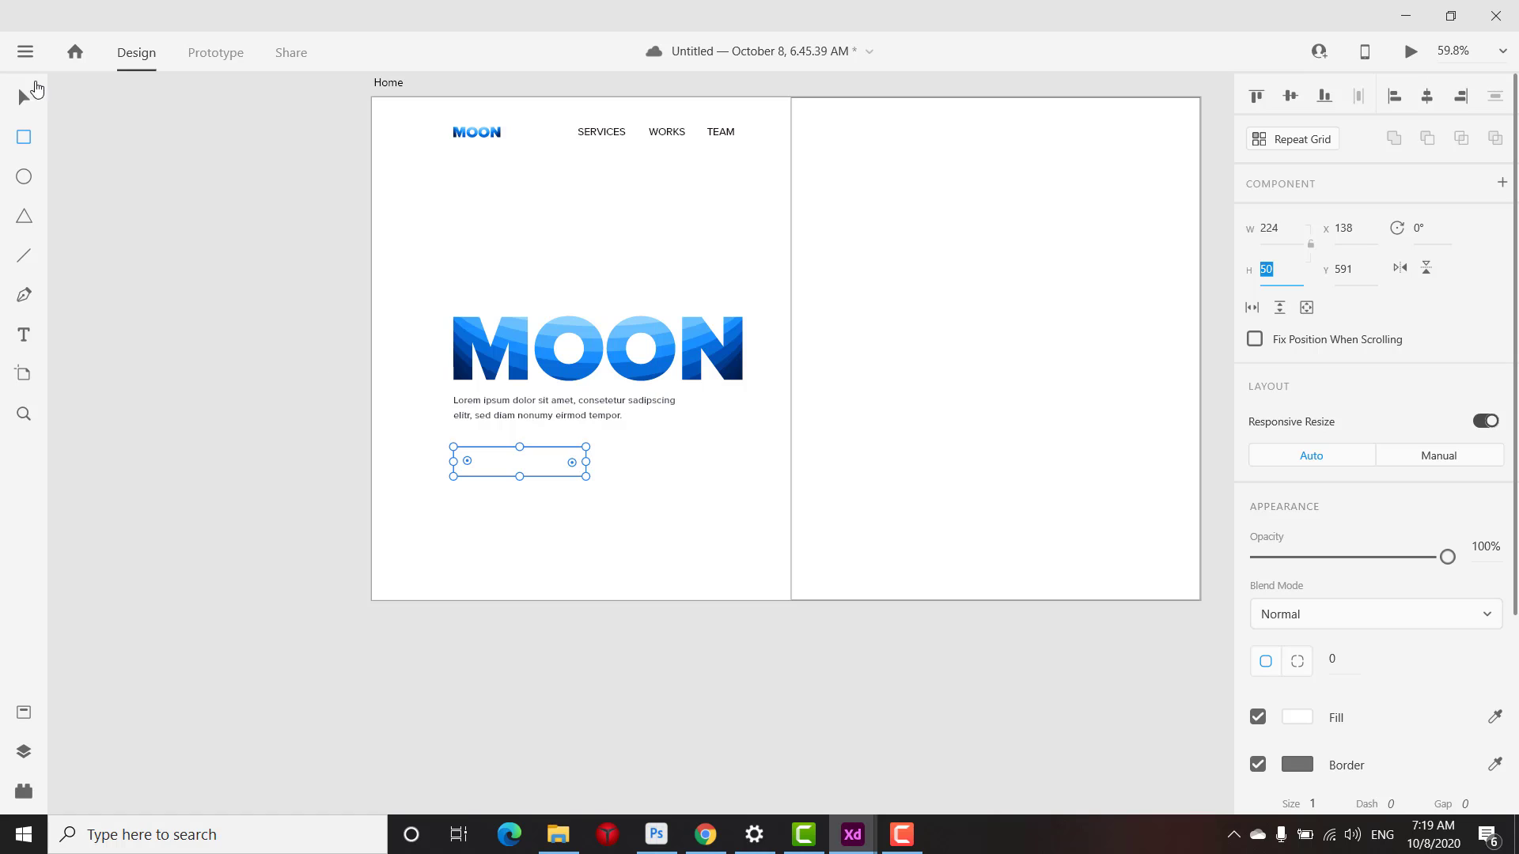
# Remove the button rectangle's border and fill it with the dark blue #0050B3 sampled from the MOON title
pyautogui.scroll(2, 536, 420)
pyautogui.scroll(-1, 536, 477)
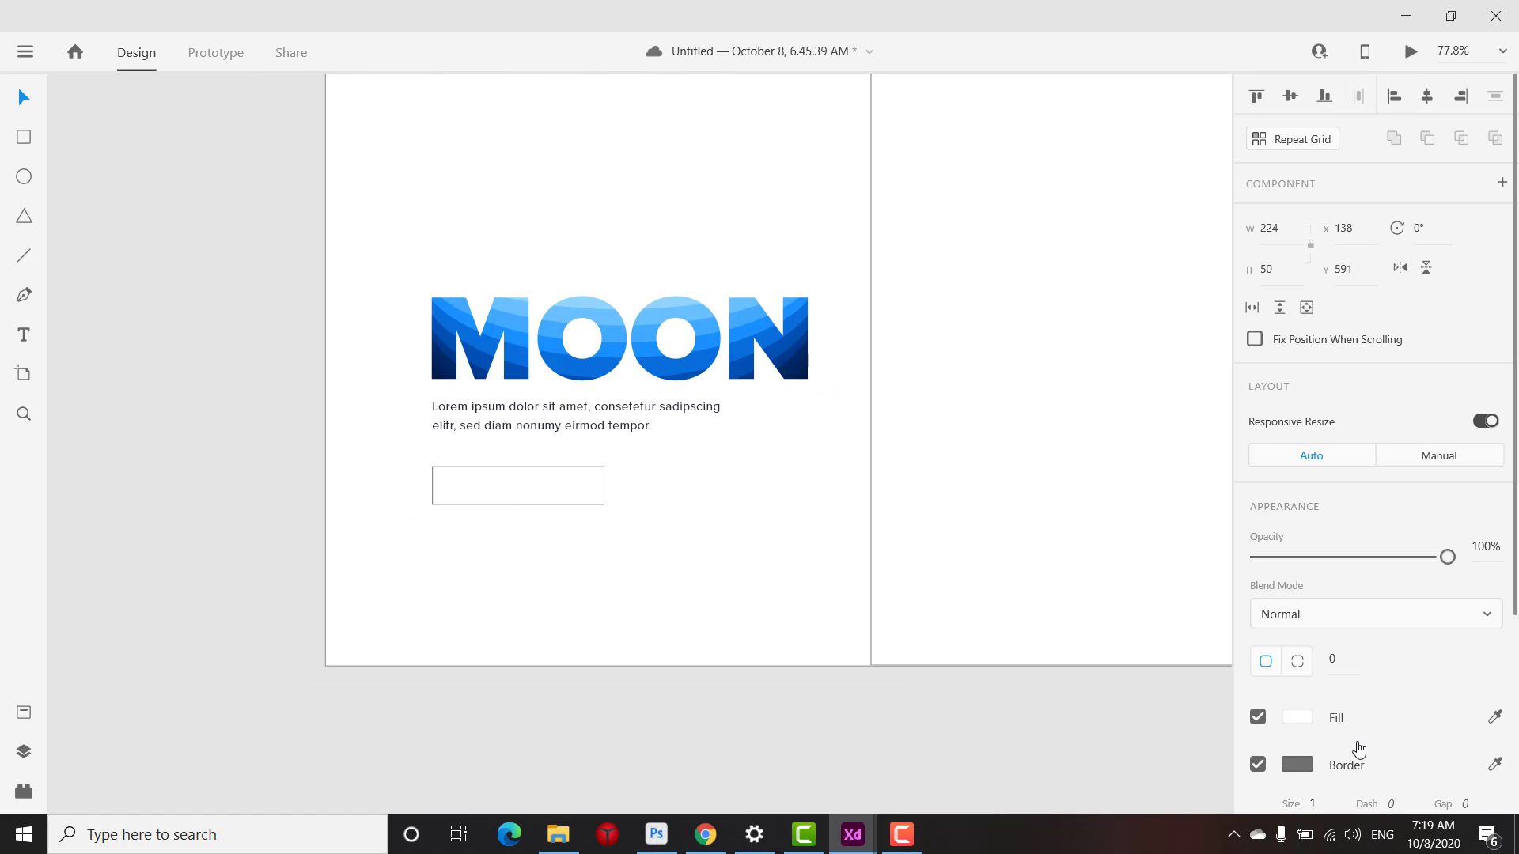
pyautogui.click(1258, 765)
pyautogui.click(1301, 718)
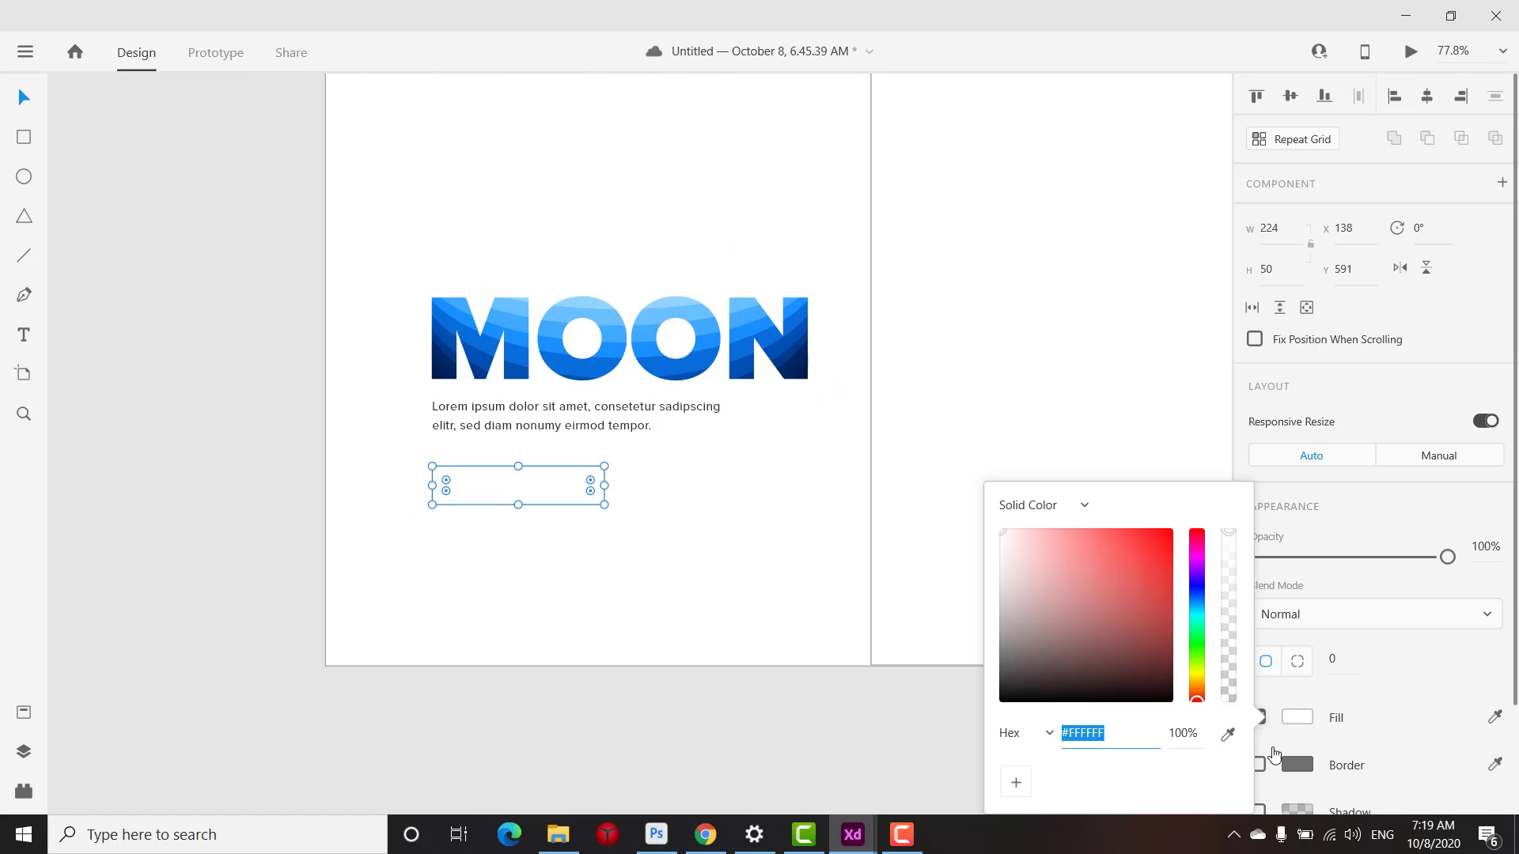
pyautogui.click(1228, 734)
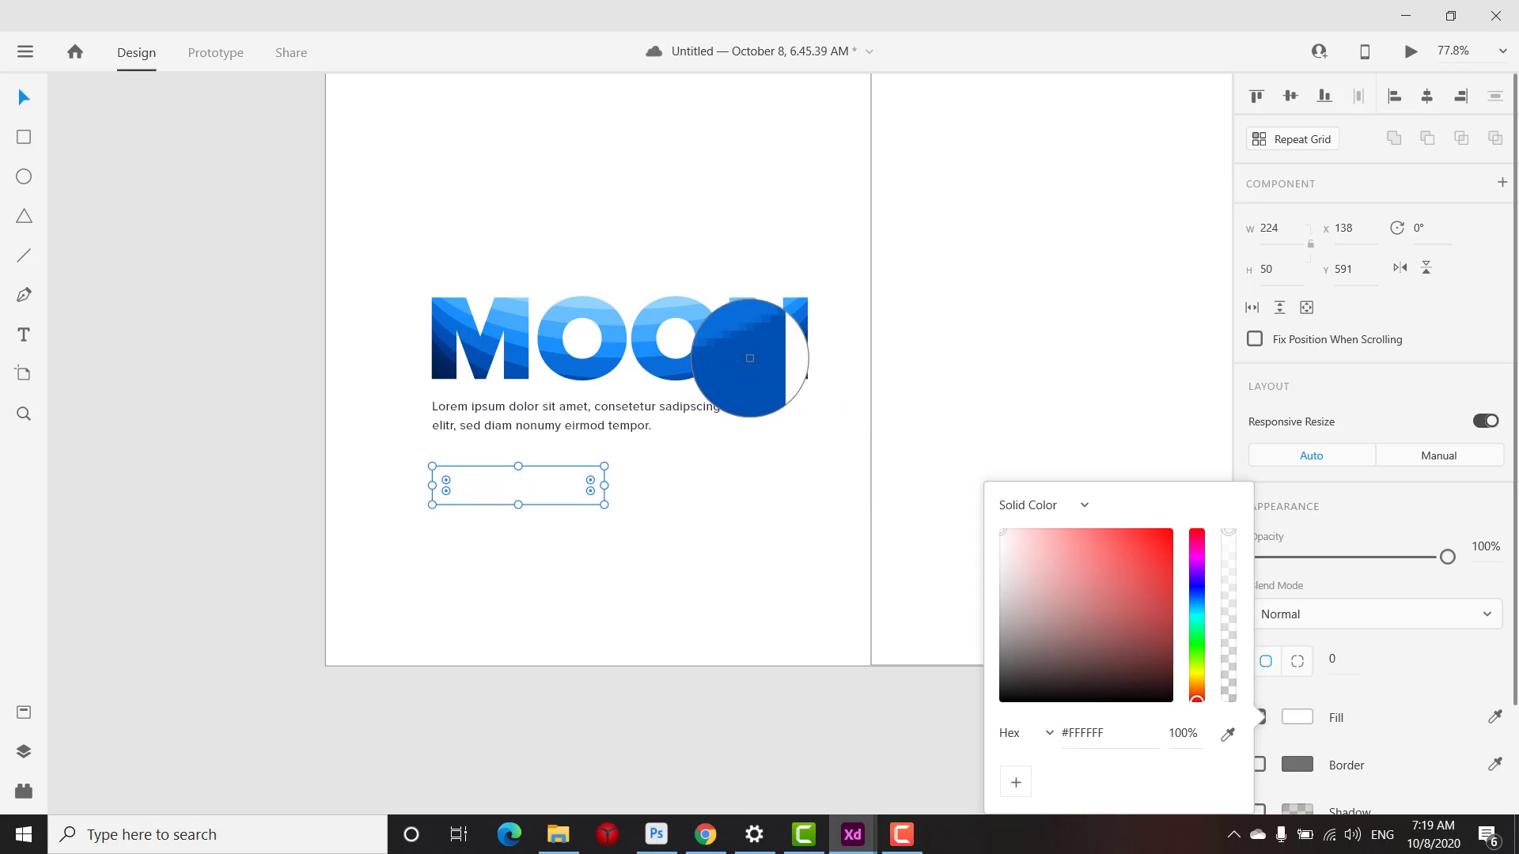
pyautogui.click(741, 366)
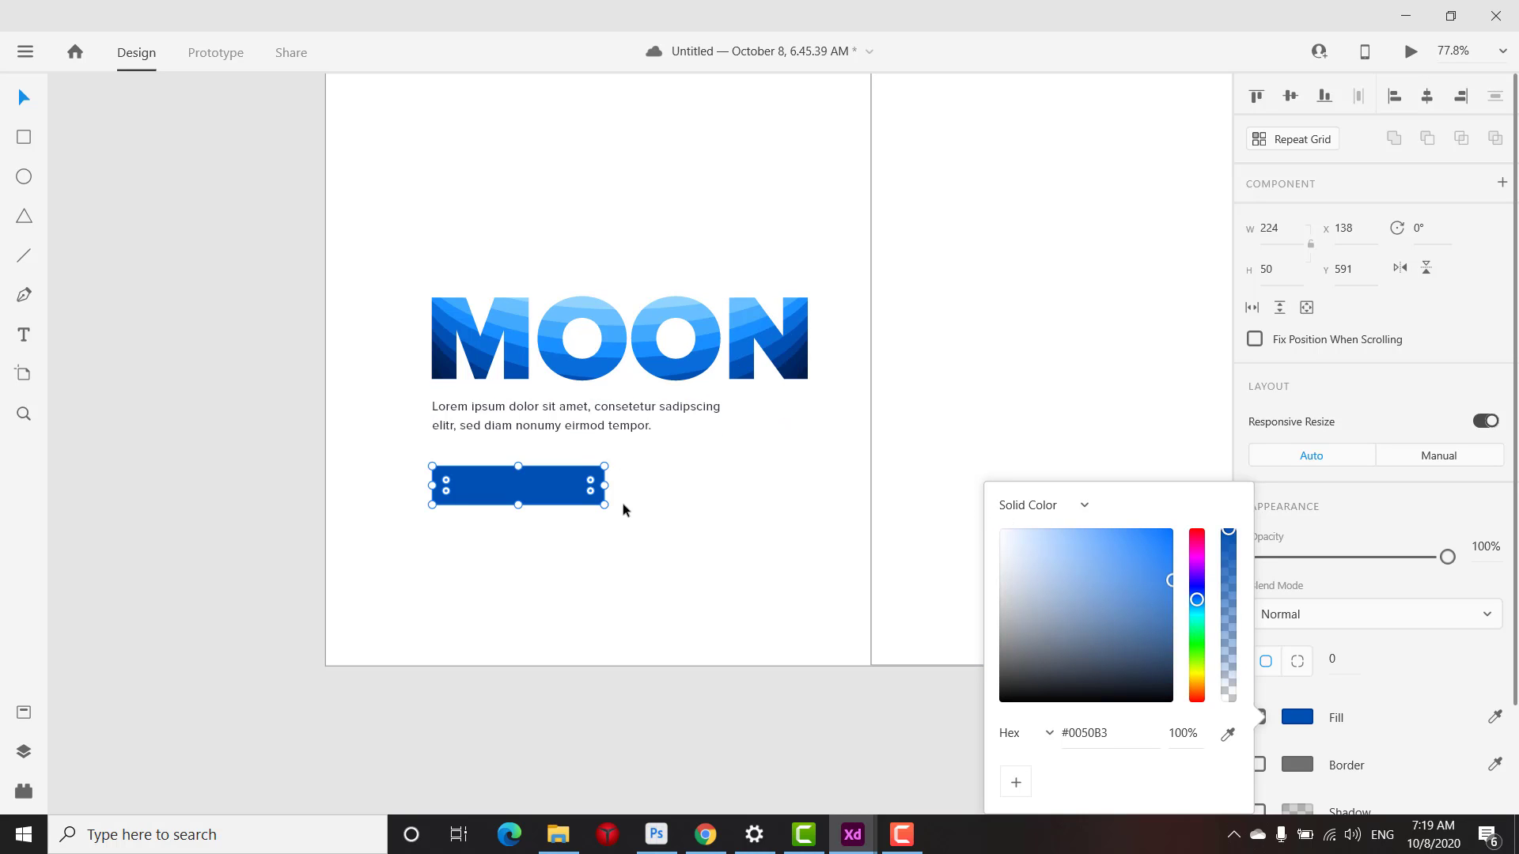
# Copy the SERVICES navigation label and place the copy in the middle of the blue button
pyautogui.scroll(-2, 623, 503)
pyautogui.scroll(4, 567, 483)
pyautogui.scroll(-2, 544, 479)
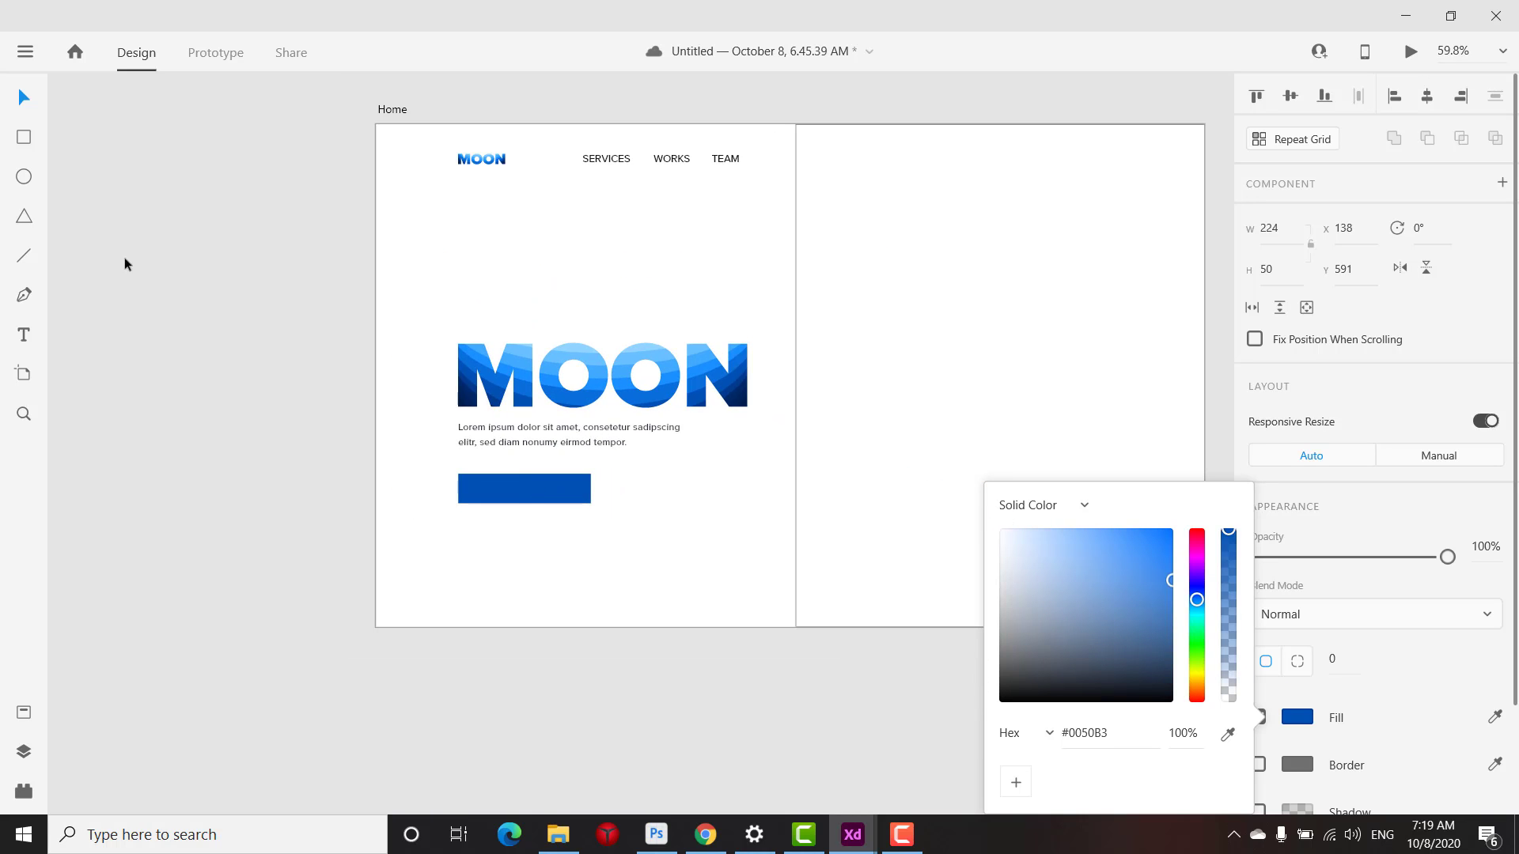
pyautogui.click(30, 334)
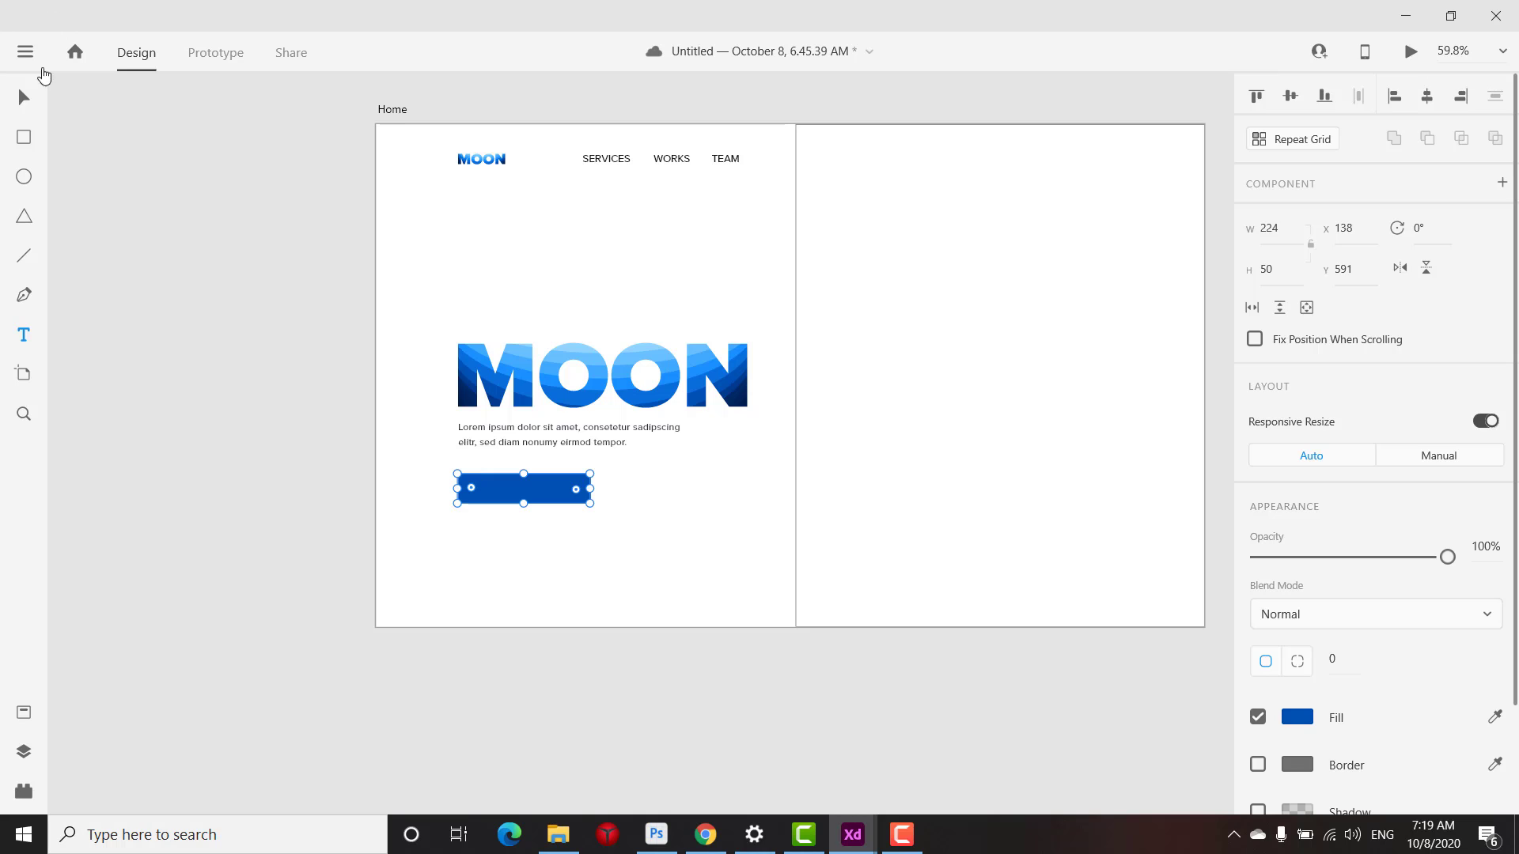
pyautogui.click(24, 97)
pyautogui.click(608, 159)
pyautogui.doubleClick(606, 160)
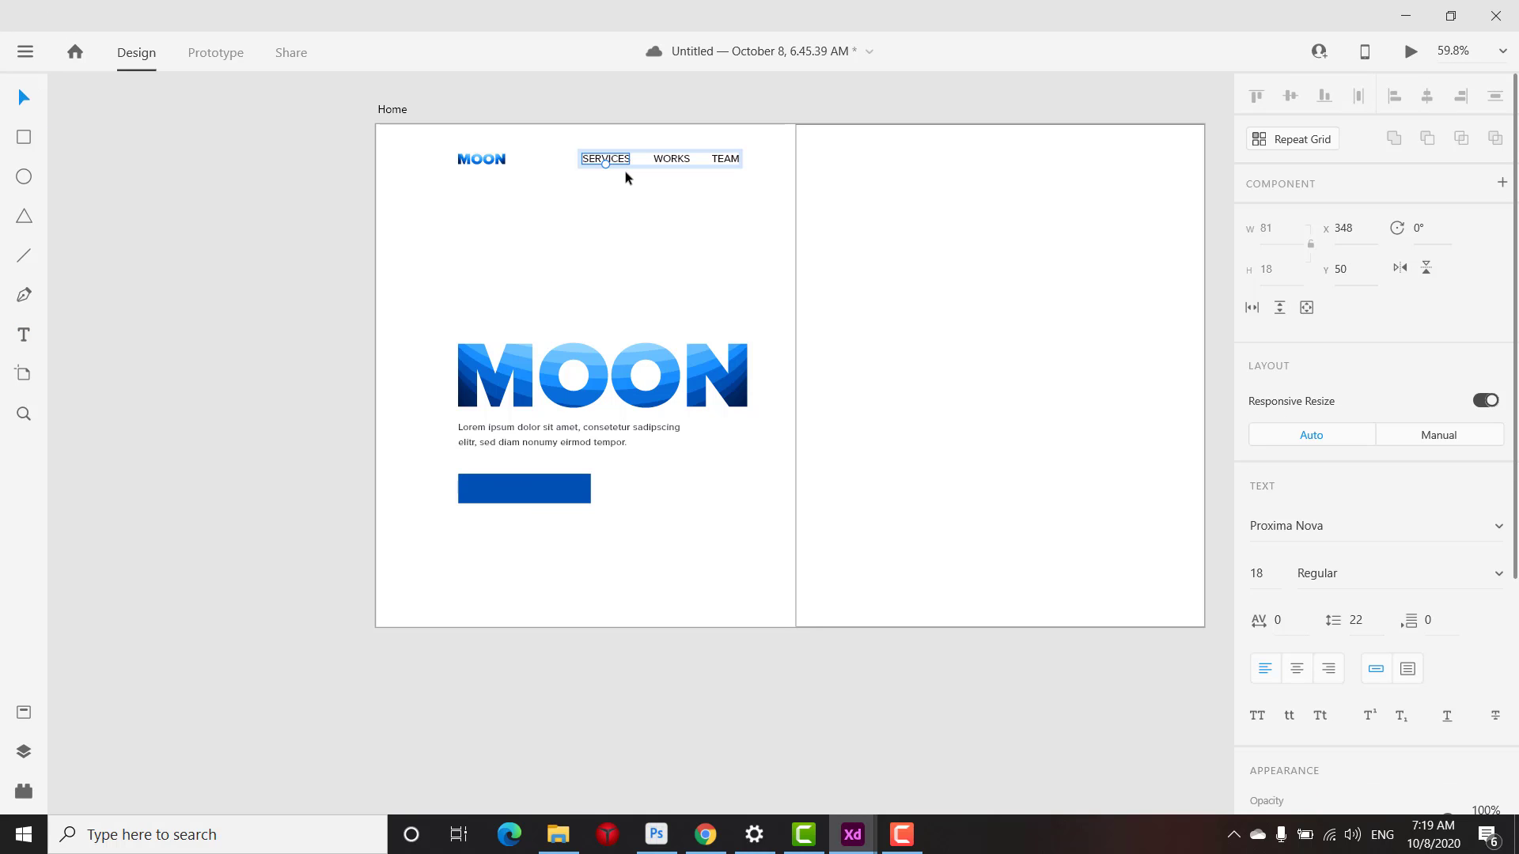
pyautogui.scroll(5, 577, 452)
pyautogui.click(527, 472)
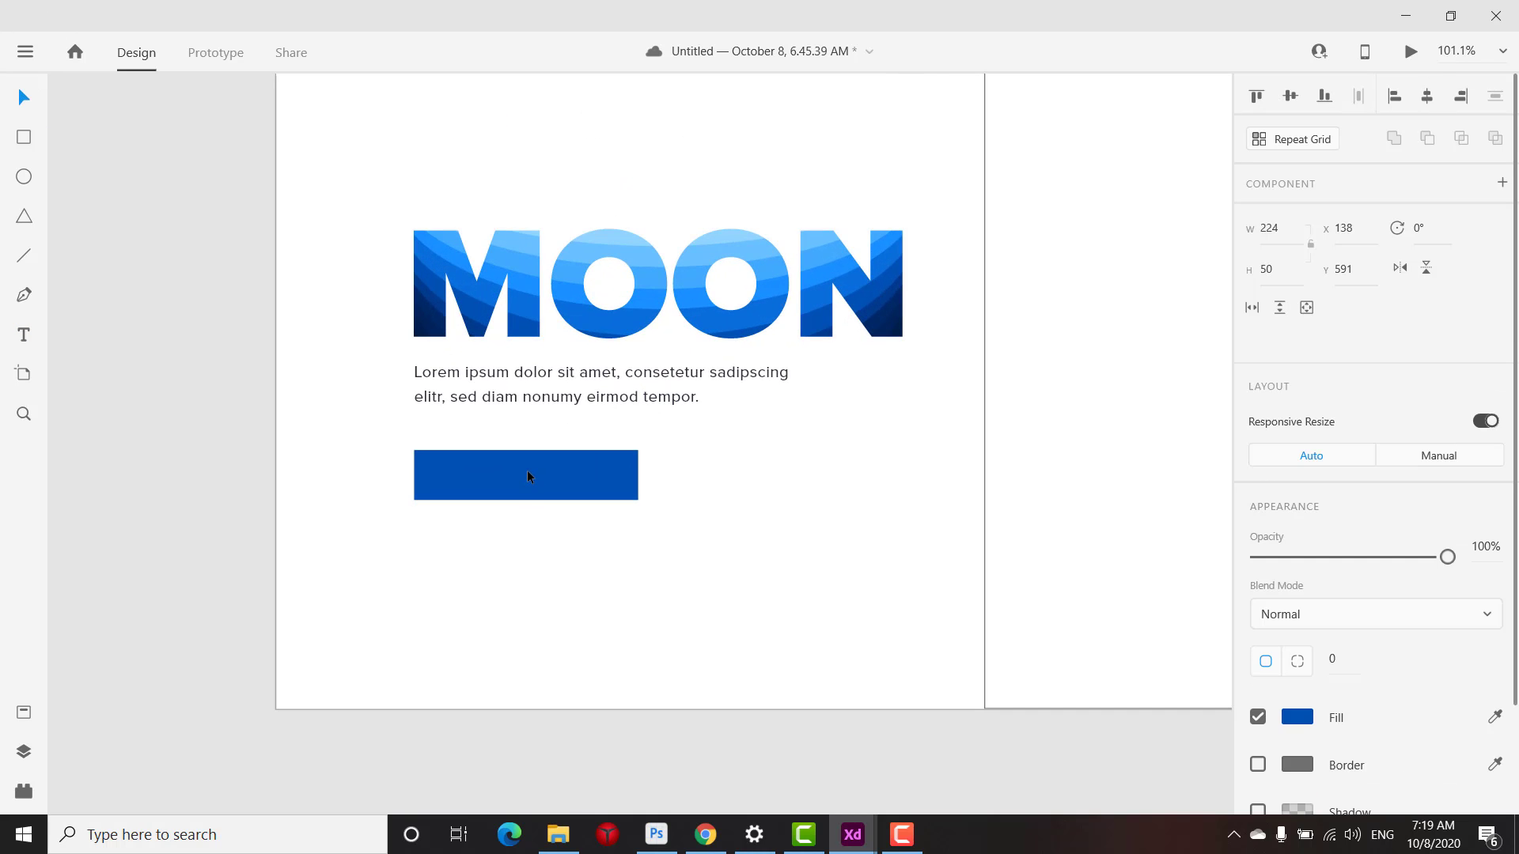
pyautogui.hotkey('ctrl', 'v')
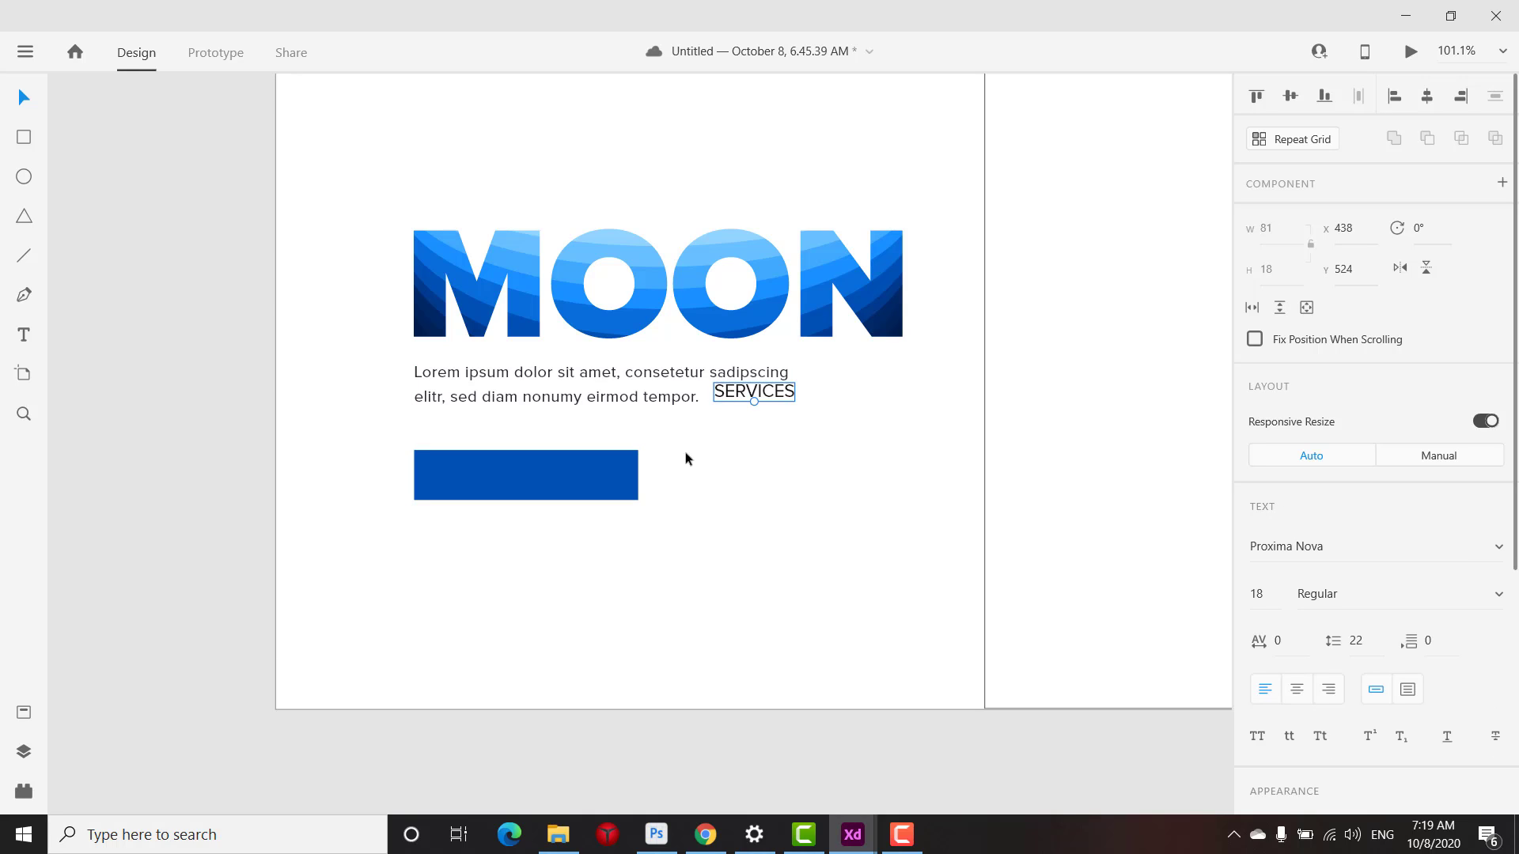
pyautogui.moveTo(737, 398); pyautogui.dragTo(514, 476)
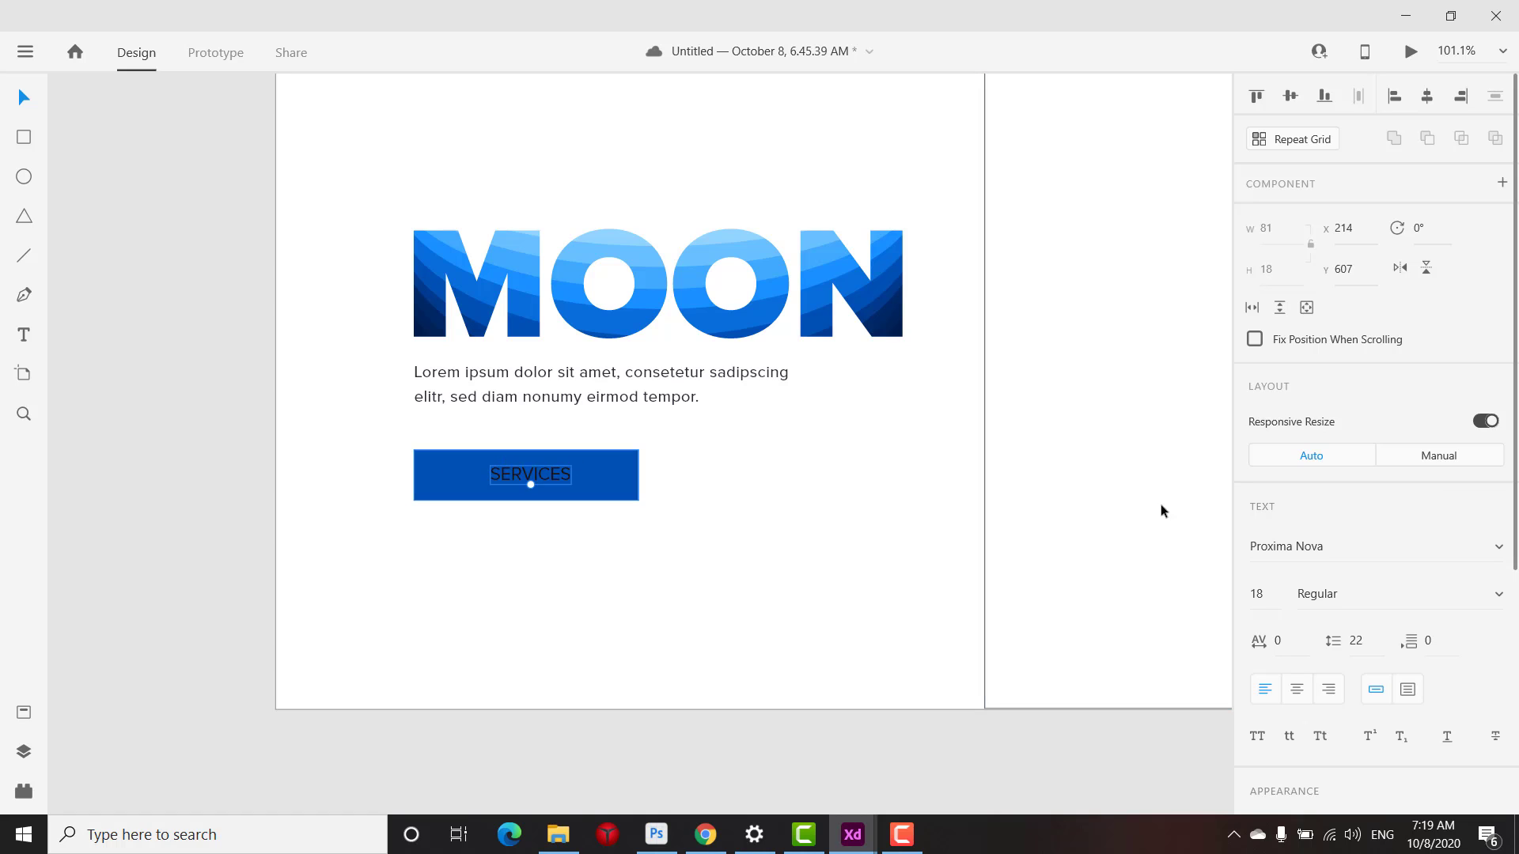
# Change the fill colour of the SERVICES label on the button to white
pyautogui.scroll(-4, 1298, 583)
pyautogui.click(1298, 622)
pyautogui.moveTo(1079, 511); pyautogui.dragTo(993, 451)
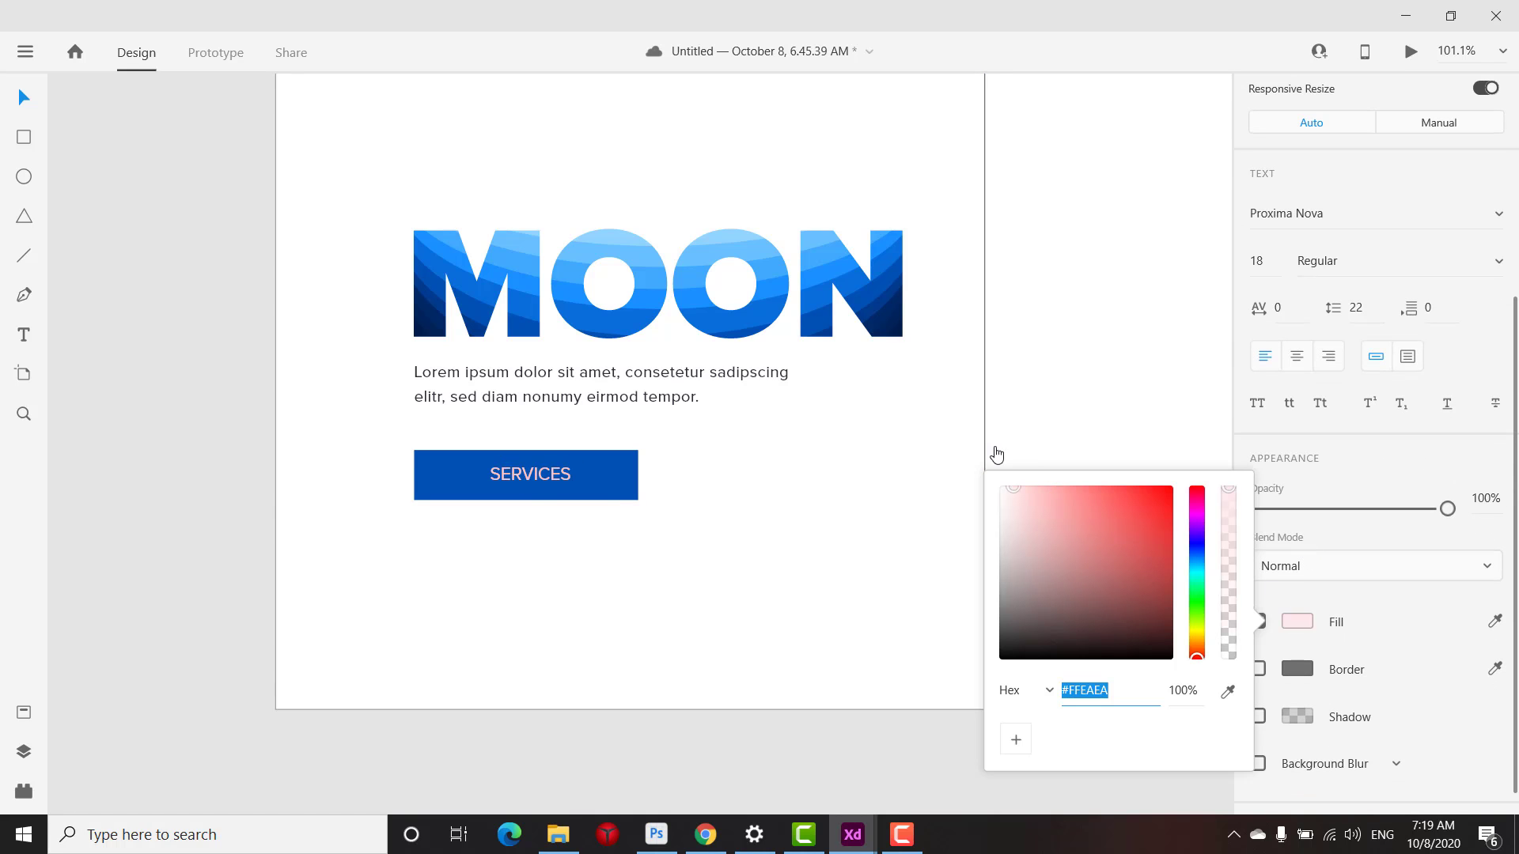
pyautogui.scroll(-1, 540, 434)
# Centre the SERVICES label horizontally on the blue button rectangle
pyautogui.click(554, 461)
pyautogui.click(553, 459)
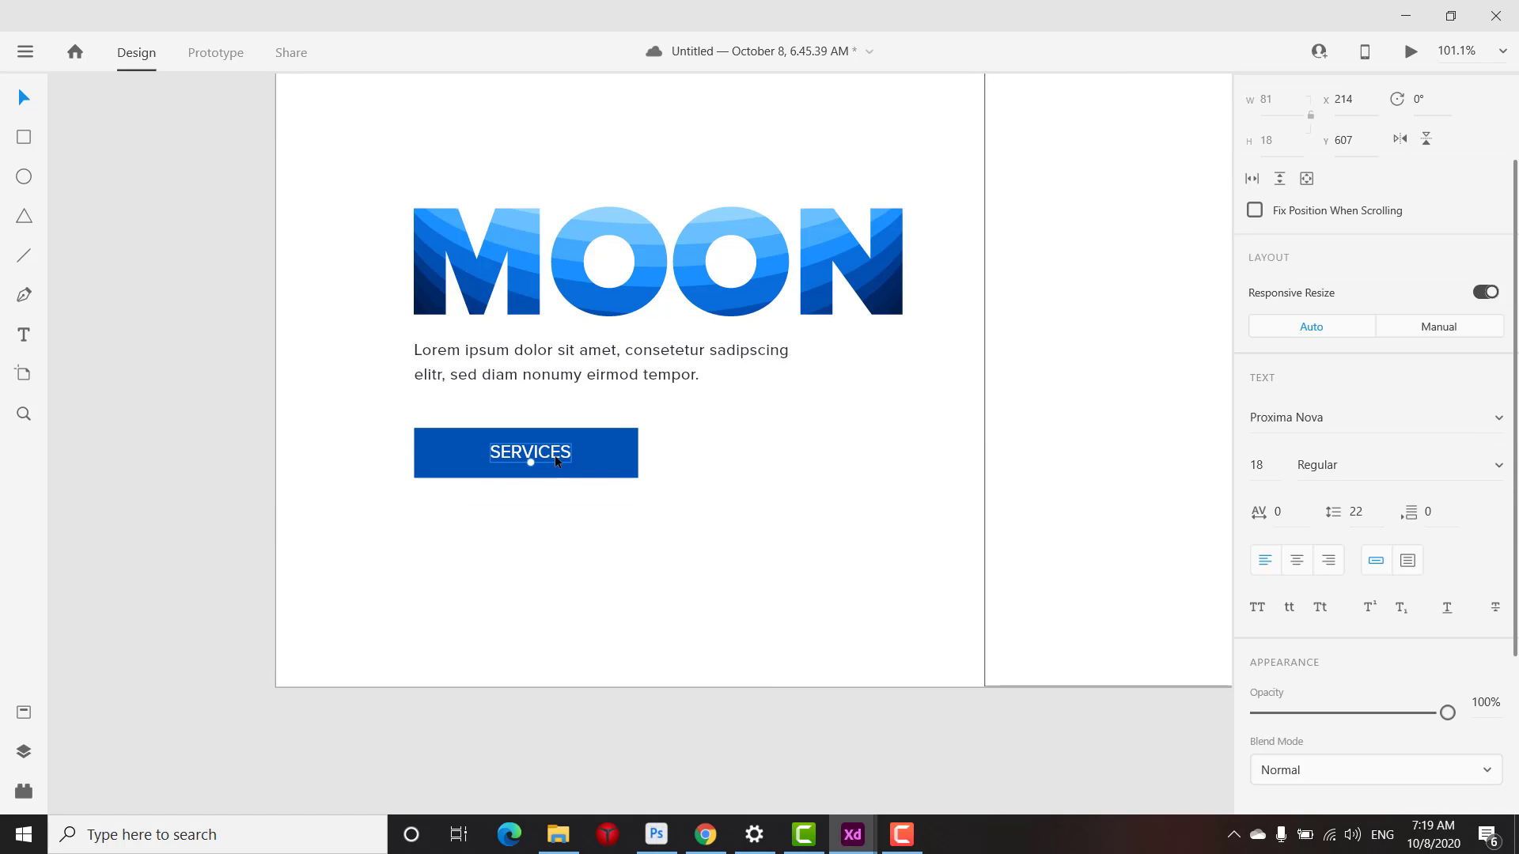
pyautogui.keyDown('shift'); pyautogui.click(628, 462); pyautogui.keyUp('shift')
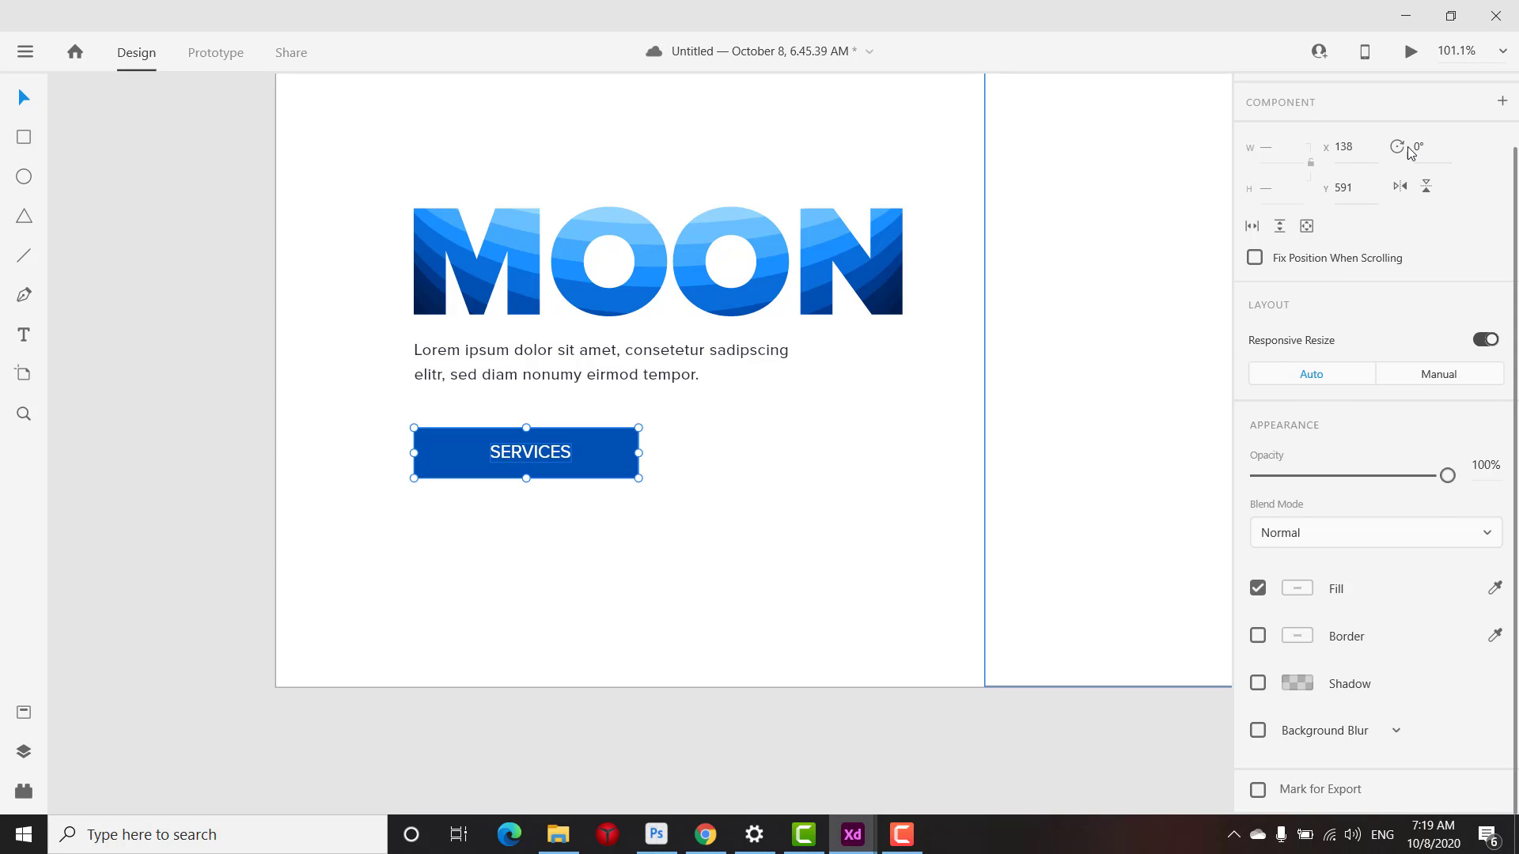
pyautogui.click(1428, 104)
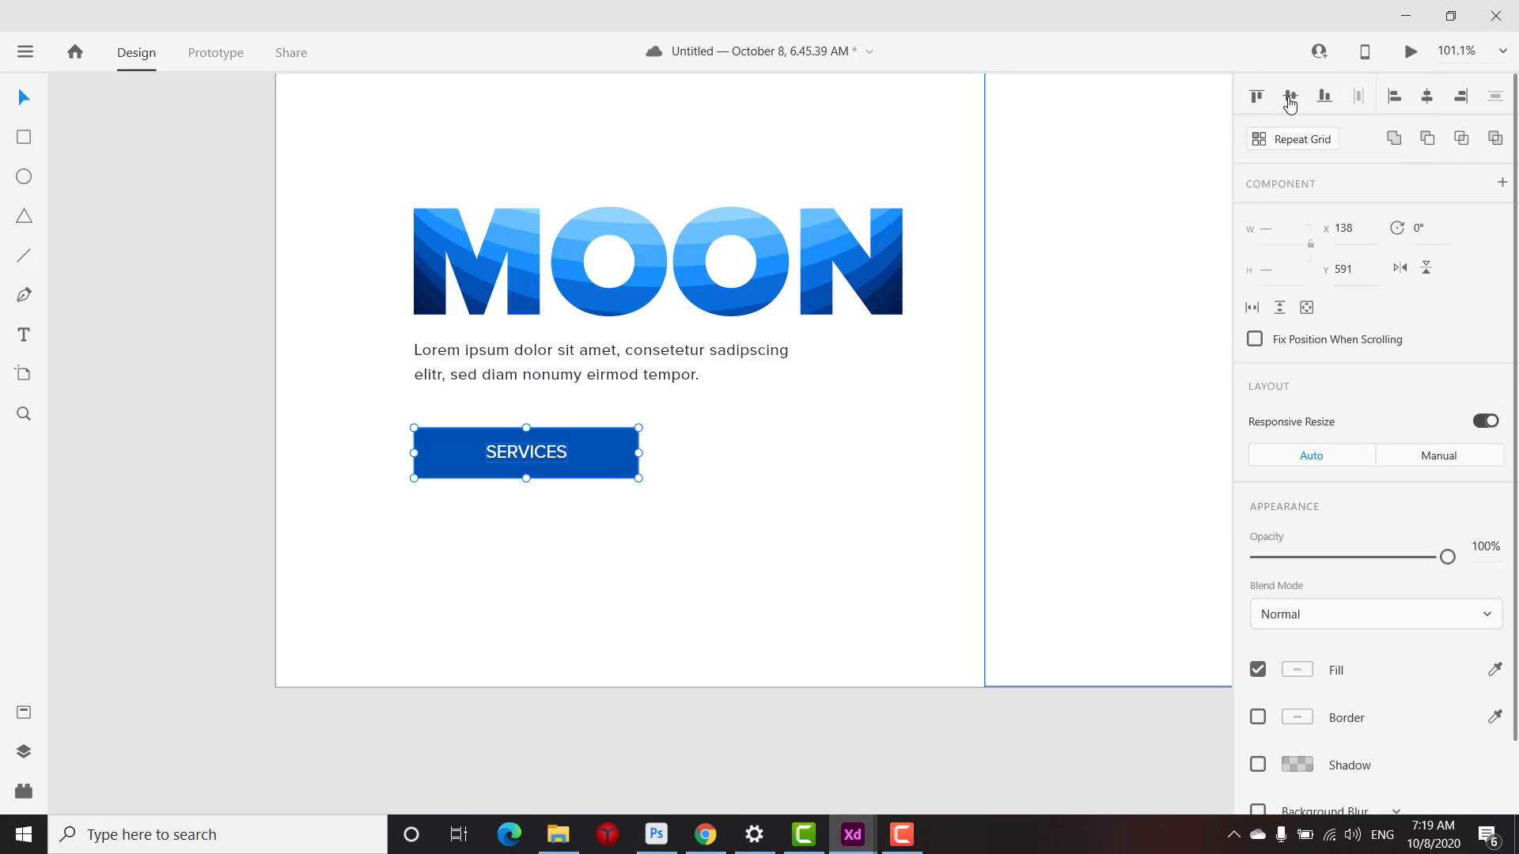
pyautogui.click(633, 547)
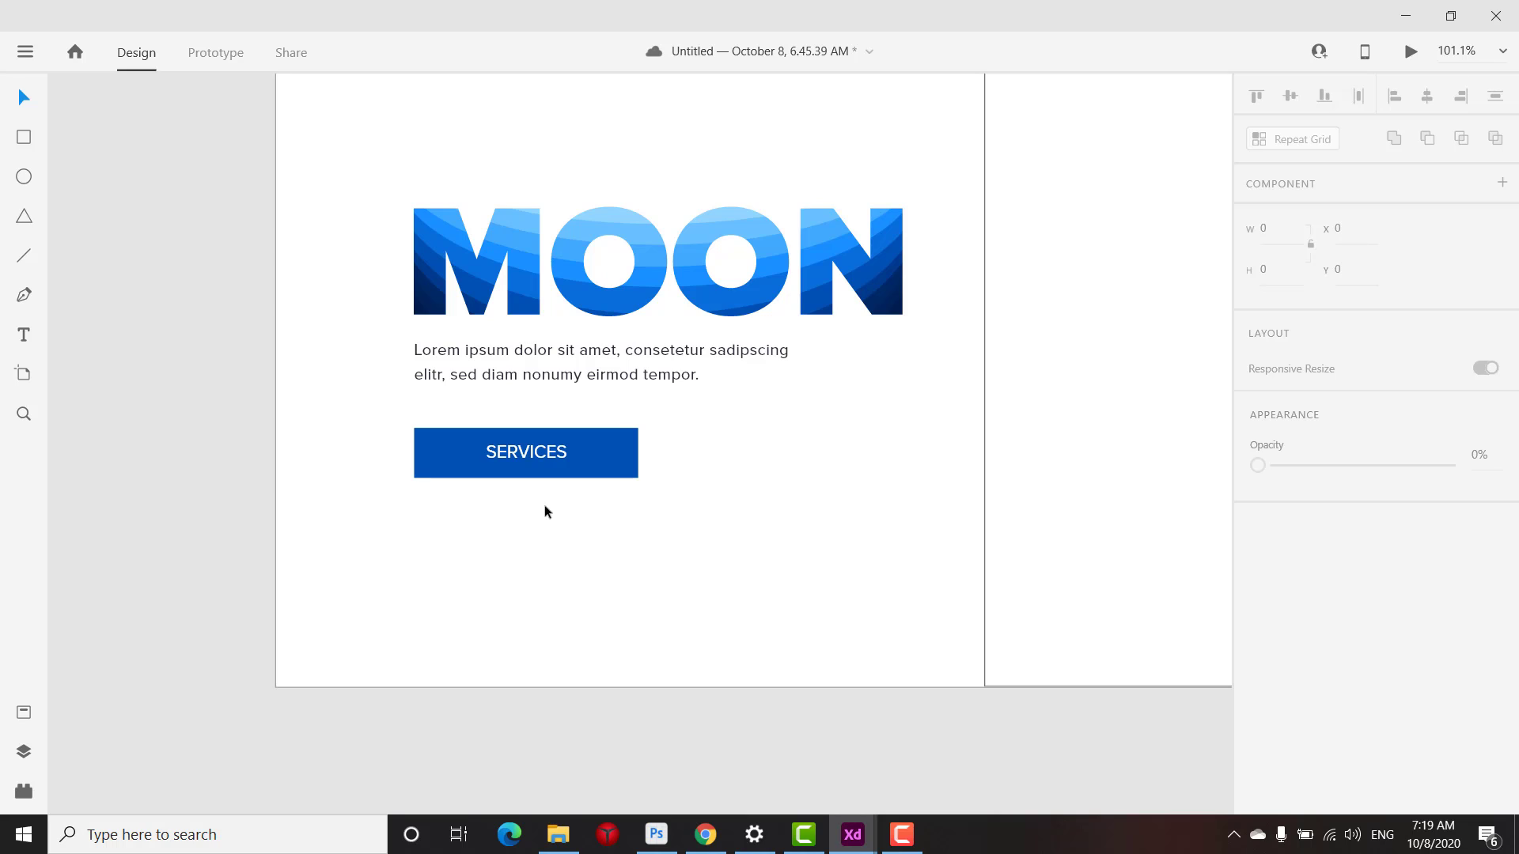
# Centre-align the button label's text and replace its wording with GET IN TOUCH
pyautogui.doubleClick(544, 455)
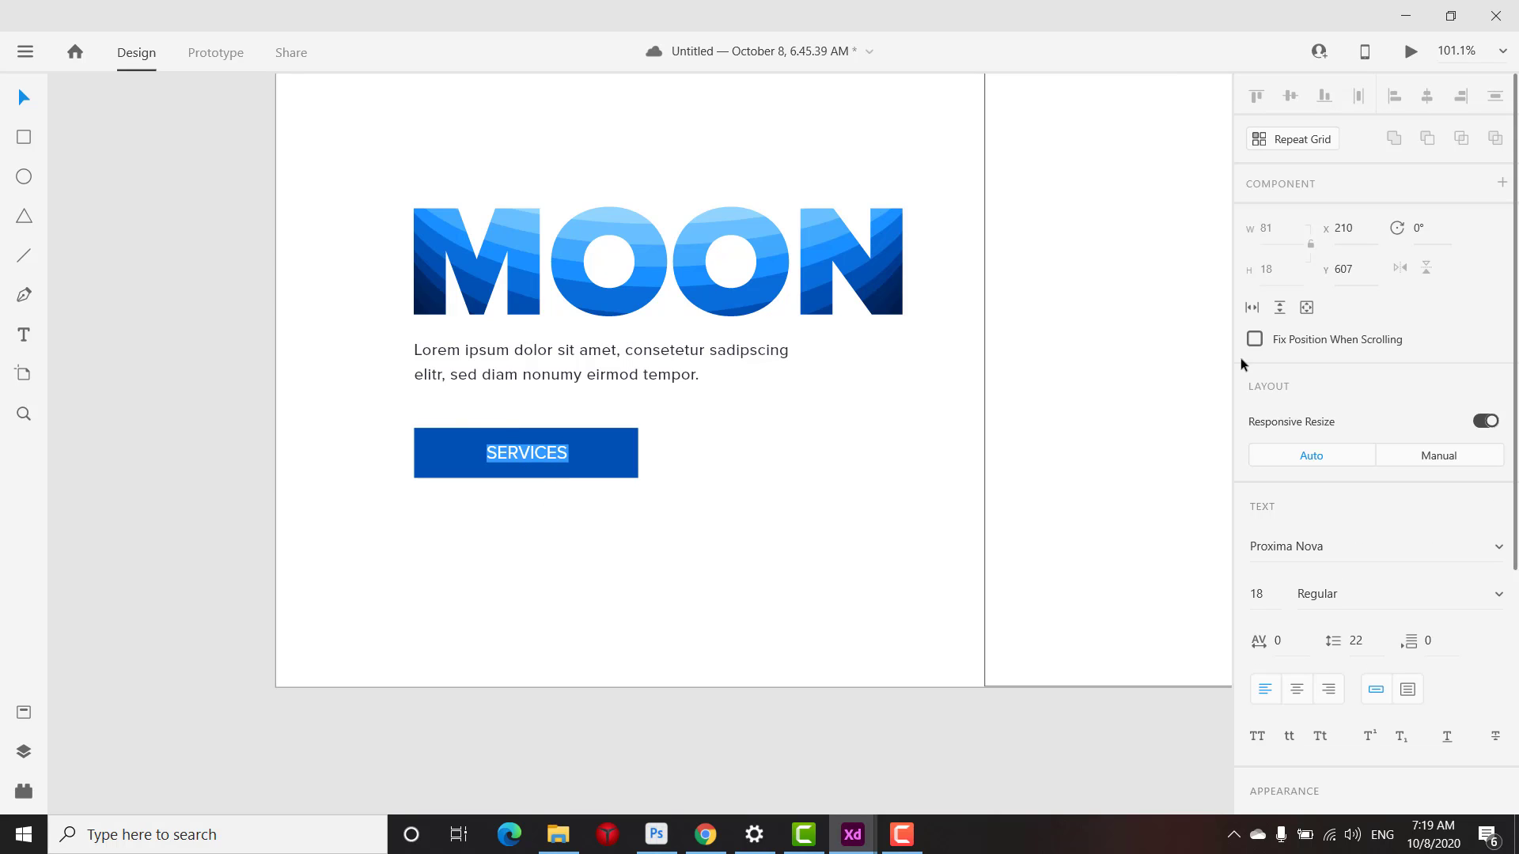
pyautogui.click(1287, 692)
pyautogui.write('GET ')
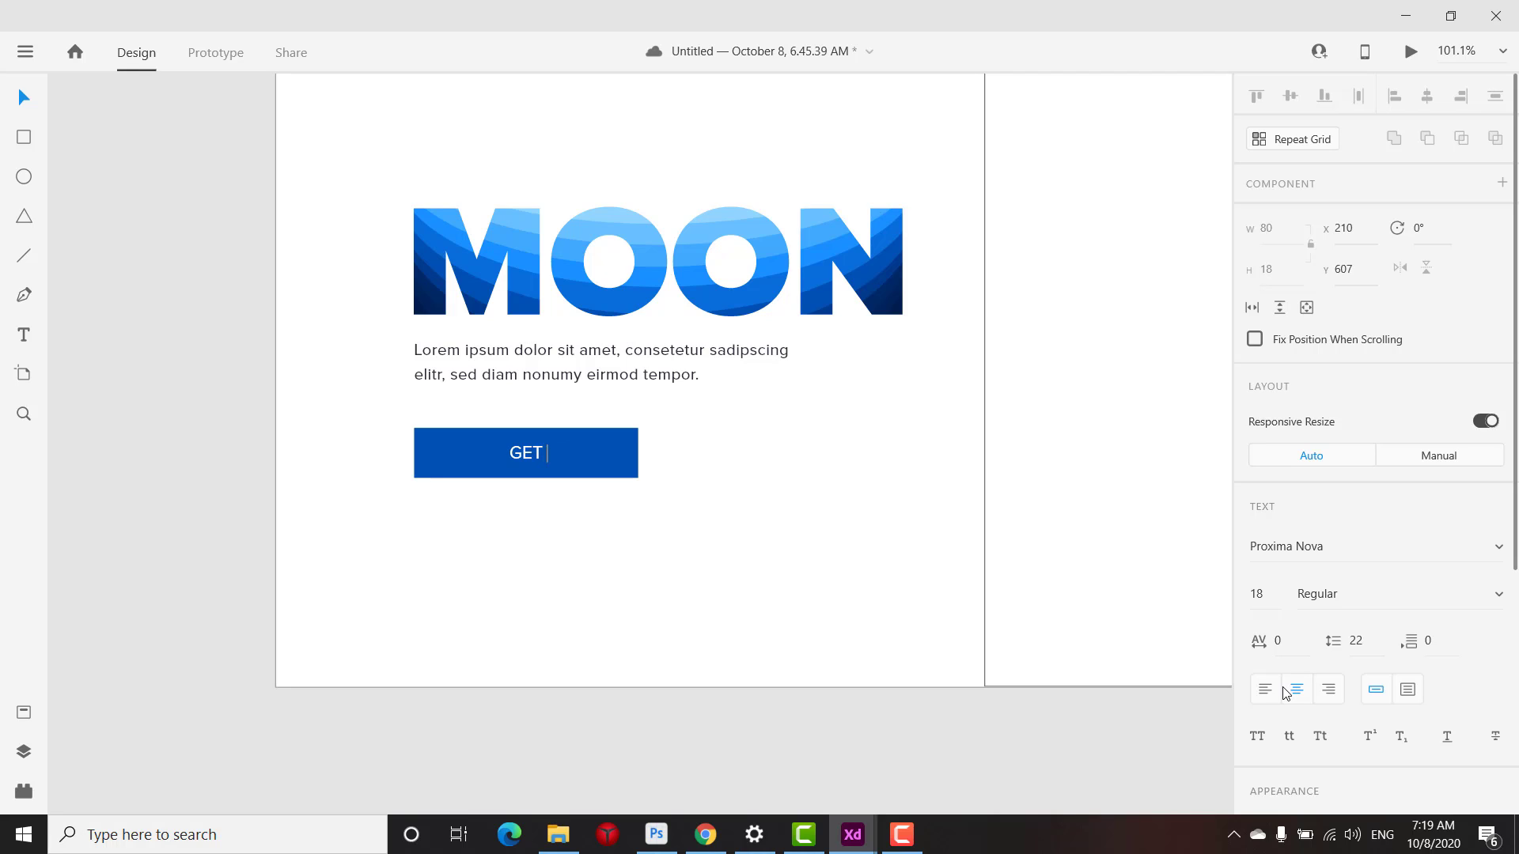
pyautogui.write('IN TOUCH')
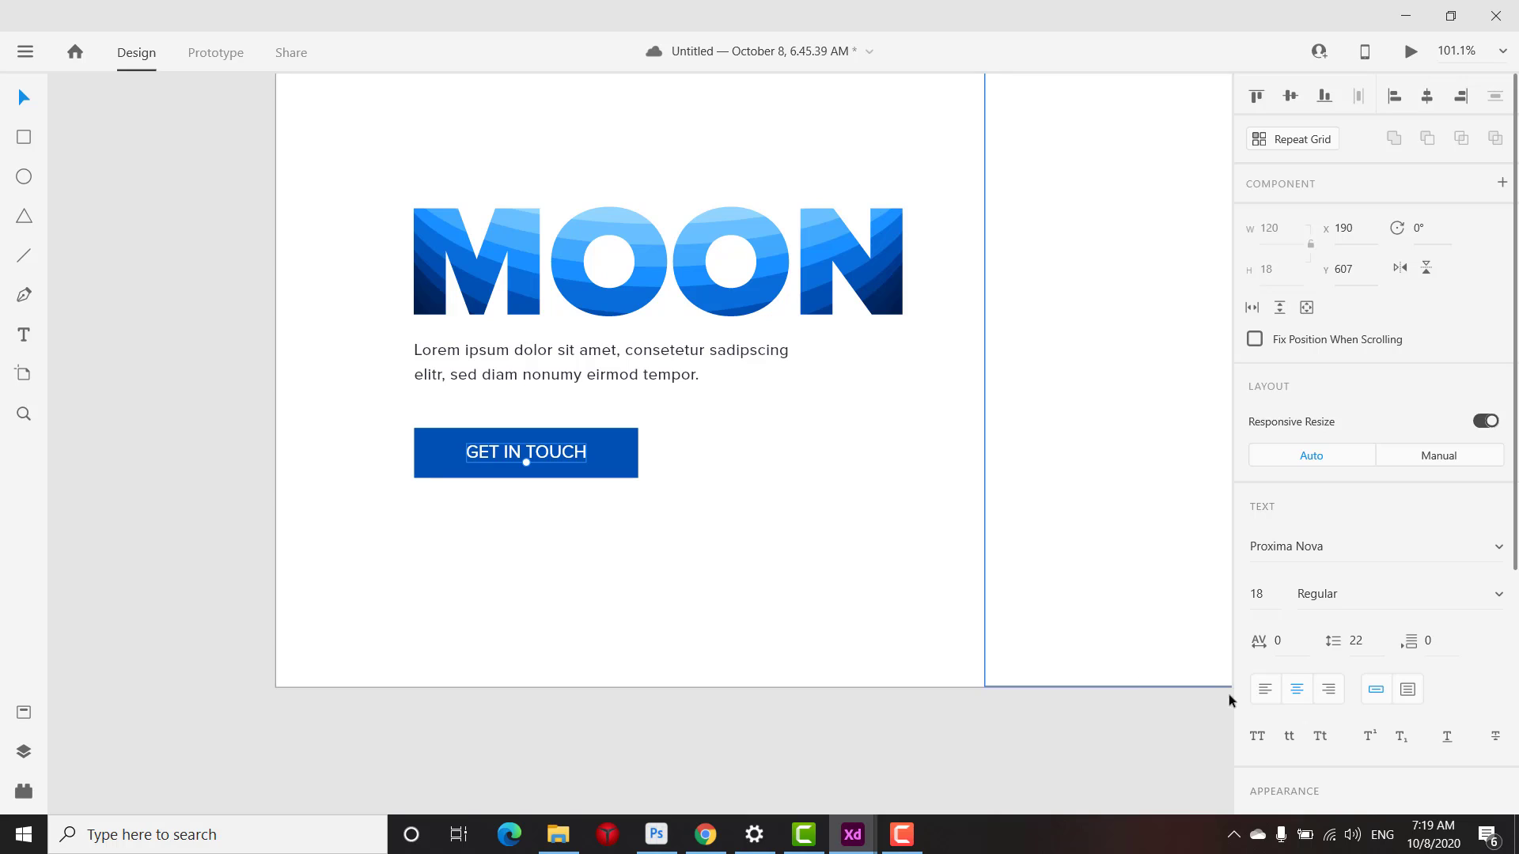
pyautogui.click(762, 514)
# Add a shadow to the button rectangle and set the shadow colour to the button's own blue, #0050B3
pyautogui.click(623, 454)
pyautogui.scroll(-2, 1290, 585)
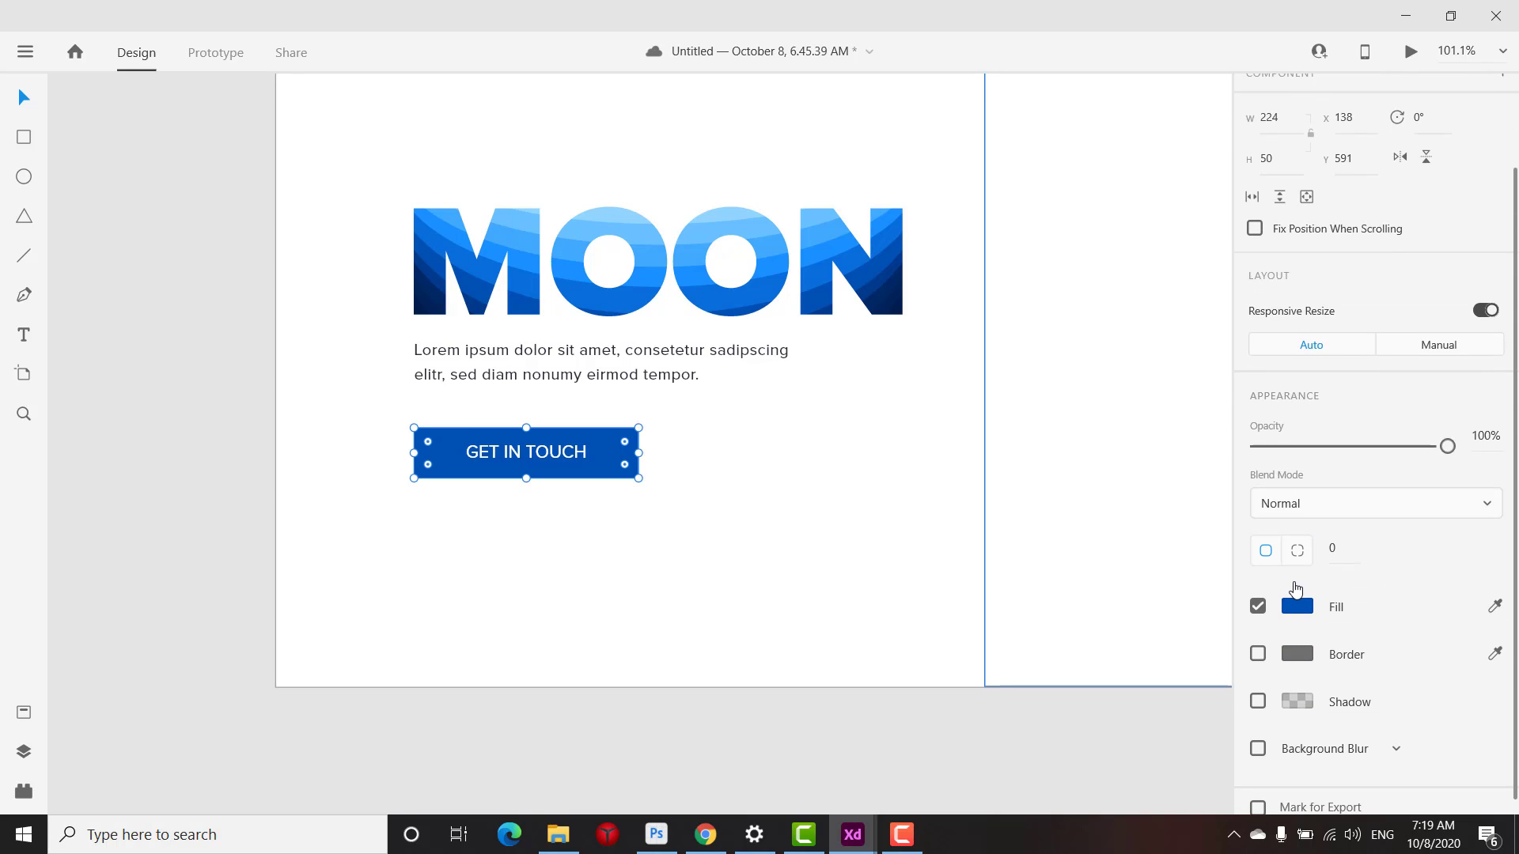
pyautogui.click(1269, 703)
pyautogui.scroll(-2, 1159, 645)
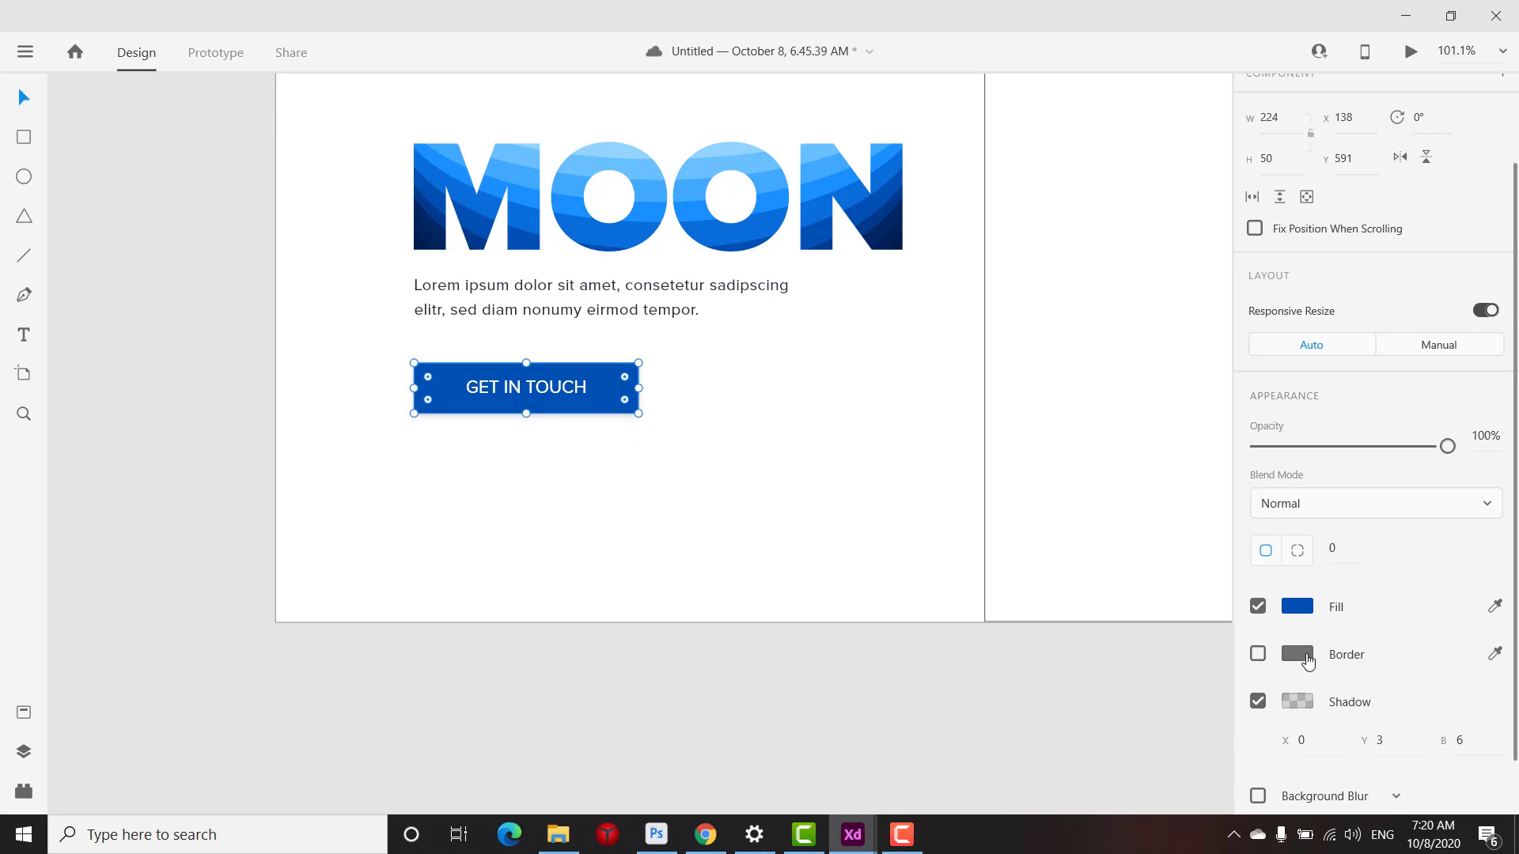
pyautogui.click(1302, 702)
pyautogui.click(1229, 735)
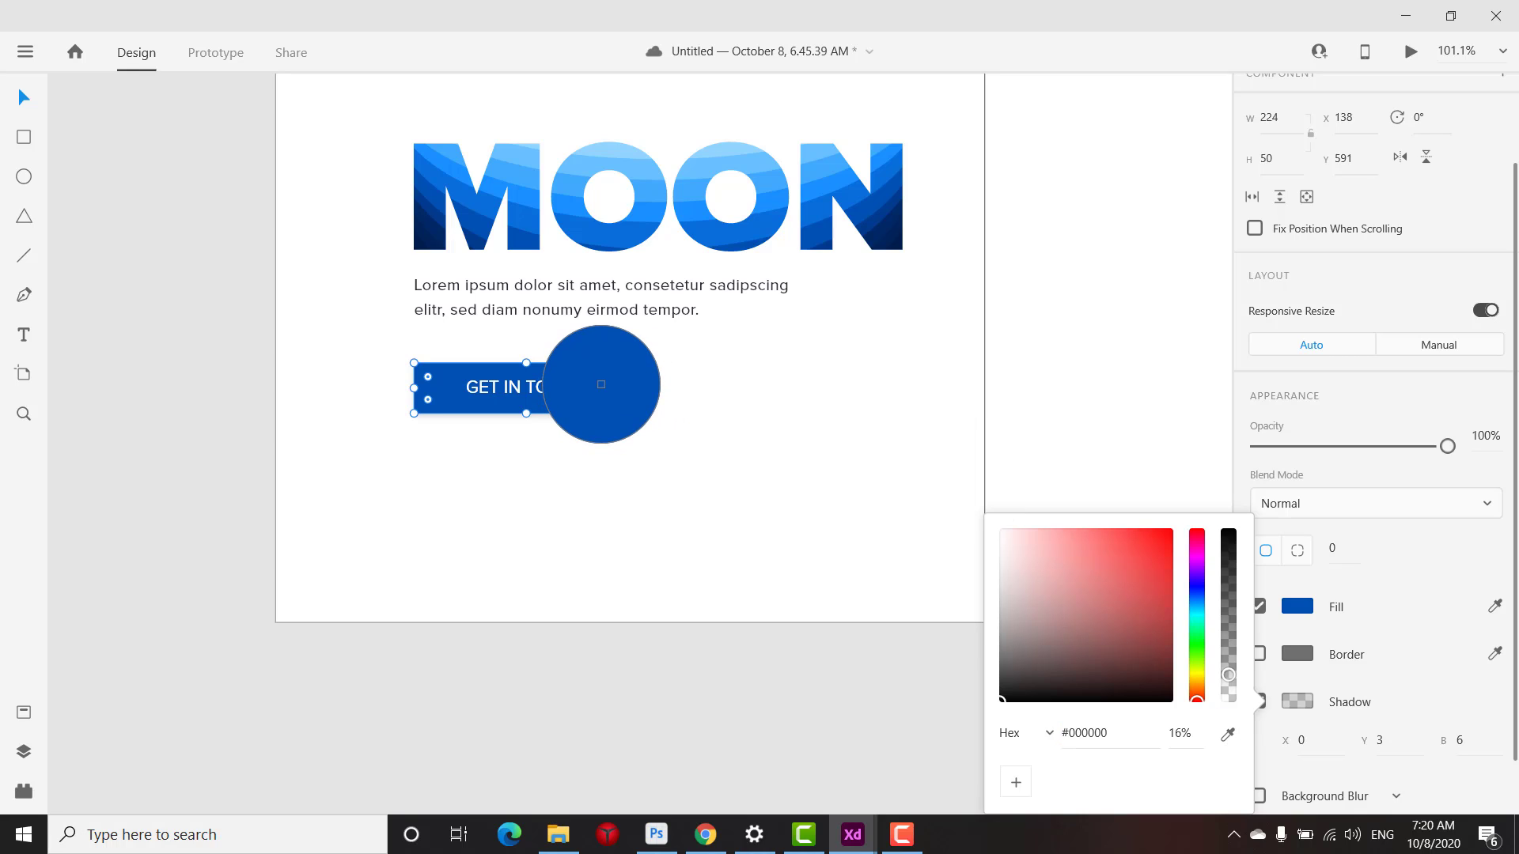
pyautogui.click(603, 384)
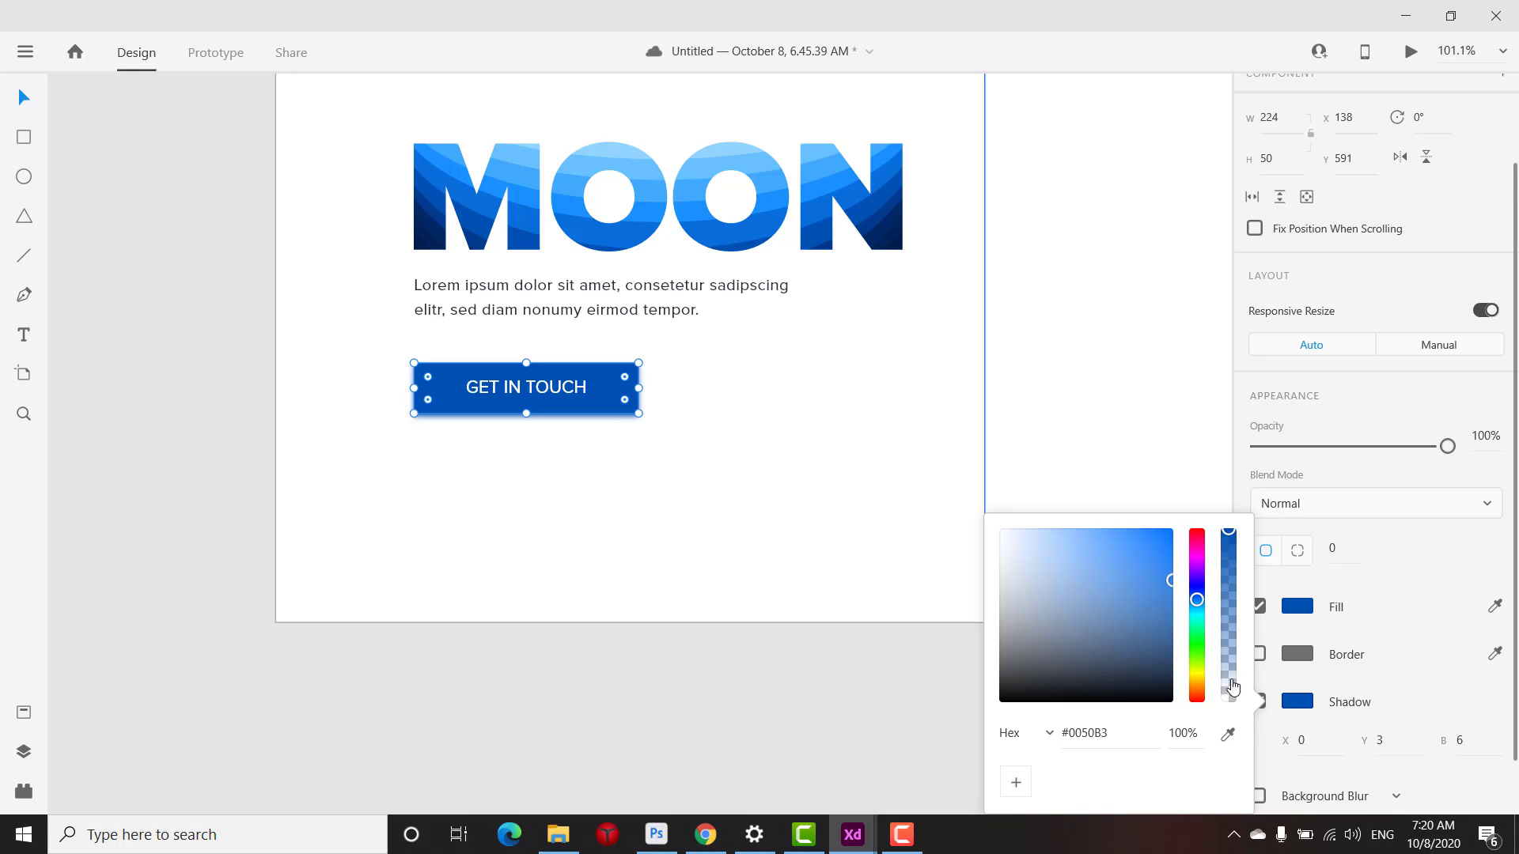
# Set the button shadow's colour opacity to 16%, its Y offset to 10 and its blur to 30
pyautogui.click(1233, 685)
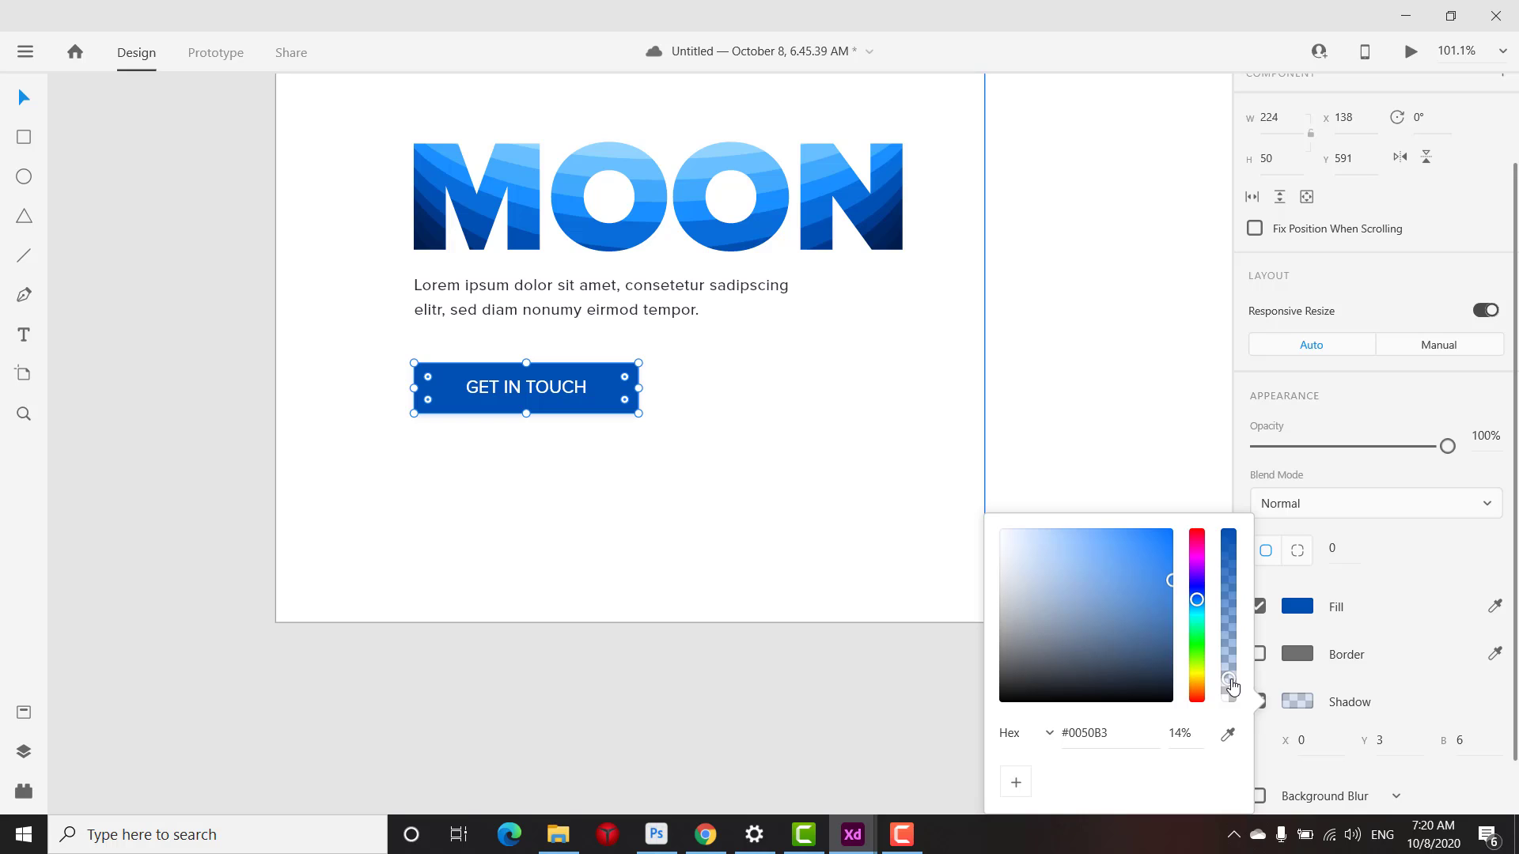
pyautogui.moveTo(1232, 686); pyautogui.dragTo(1325, 704)
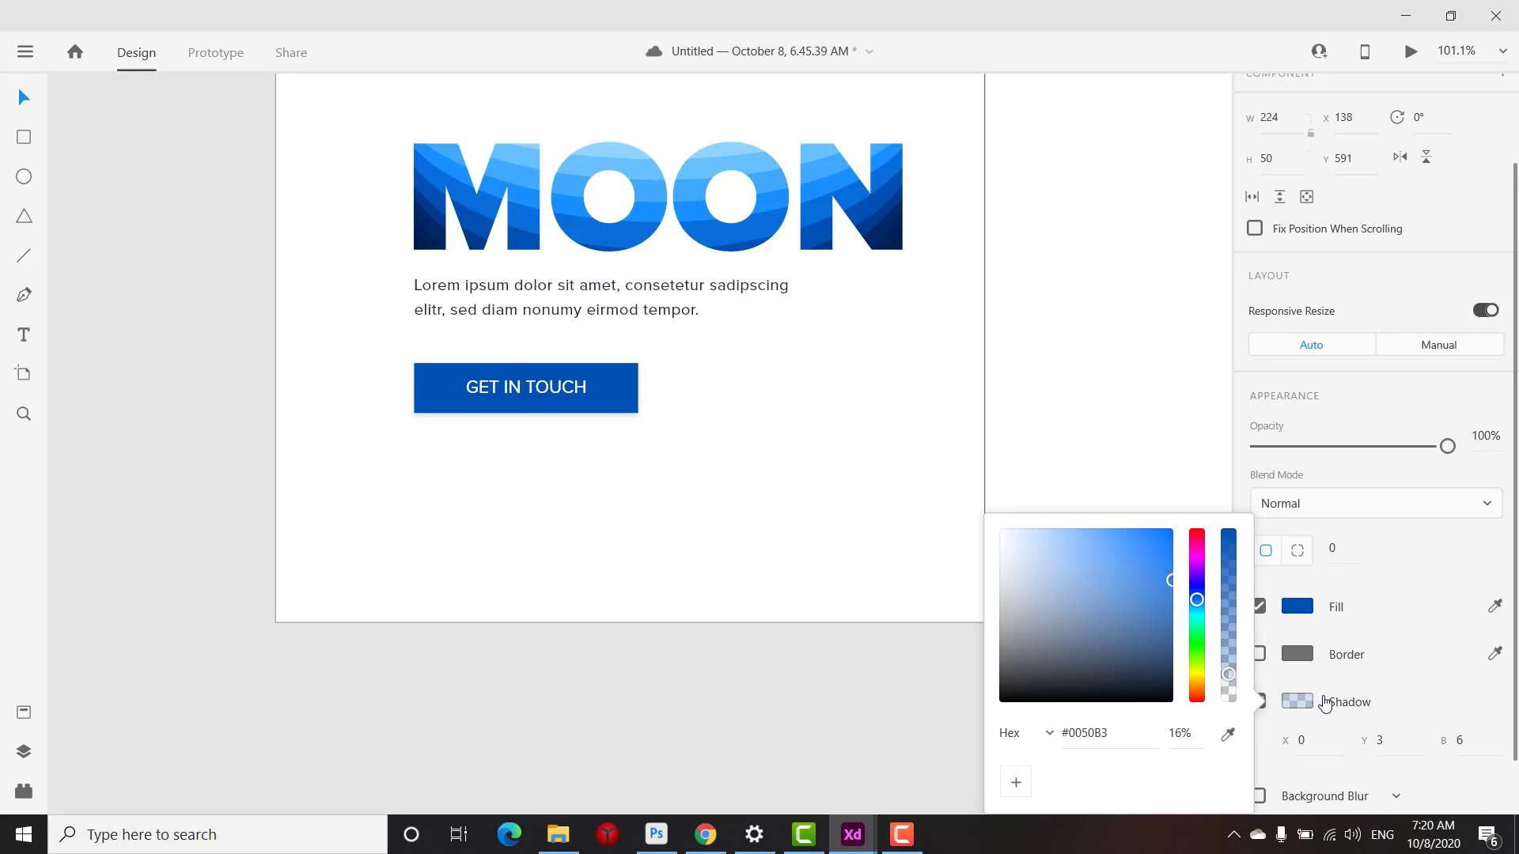
pyautogui.click(1398, 740)
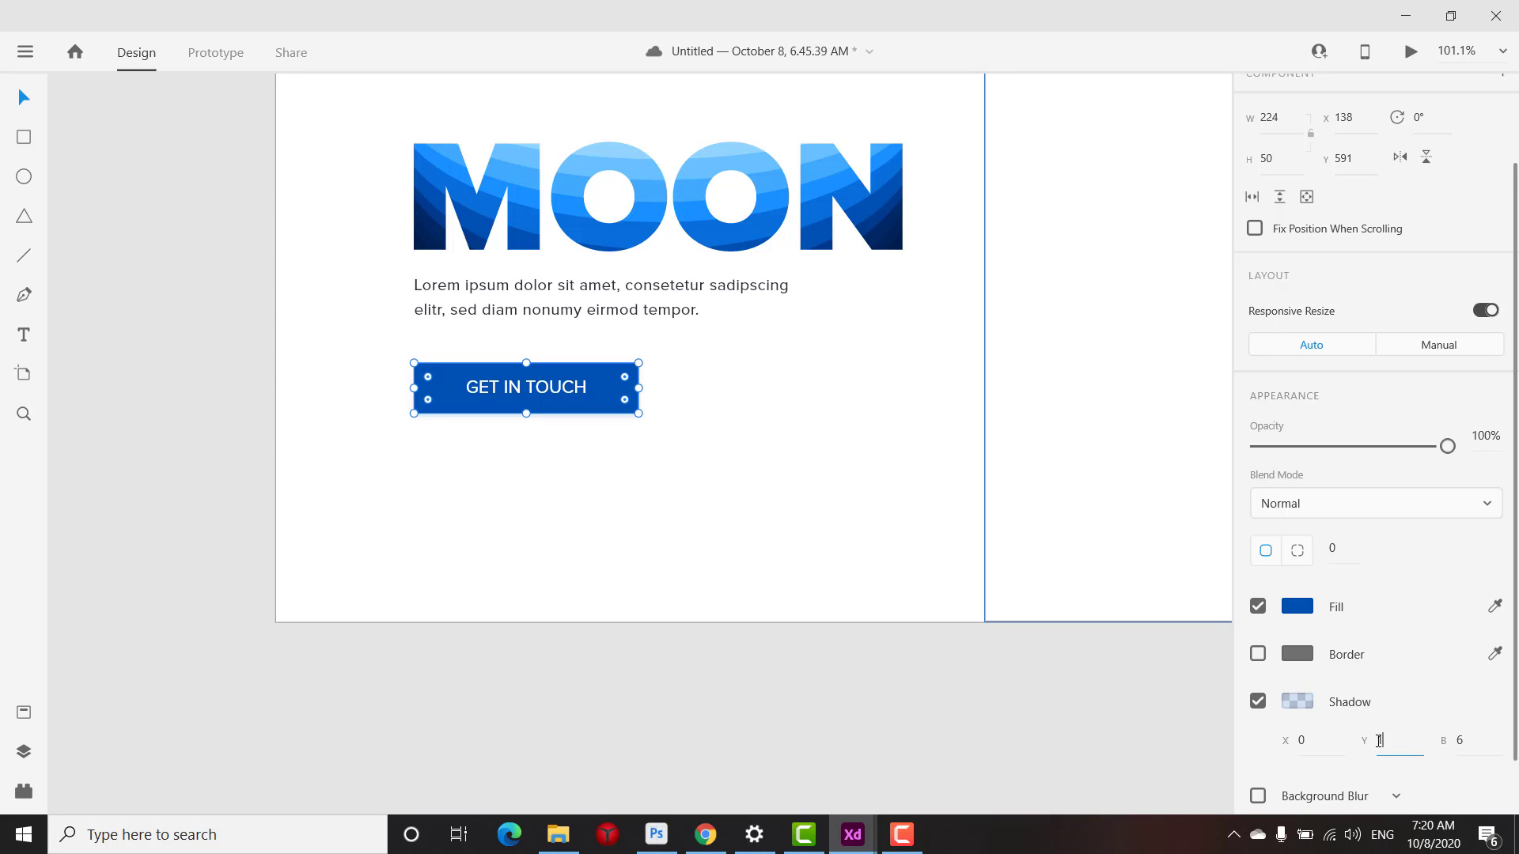
pyautogui.press('Tab')
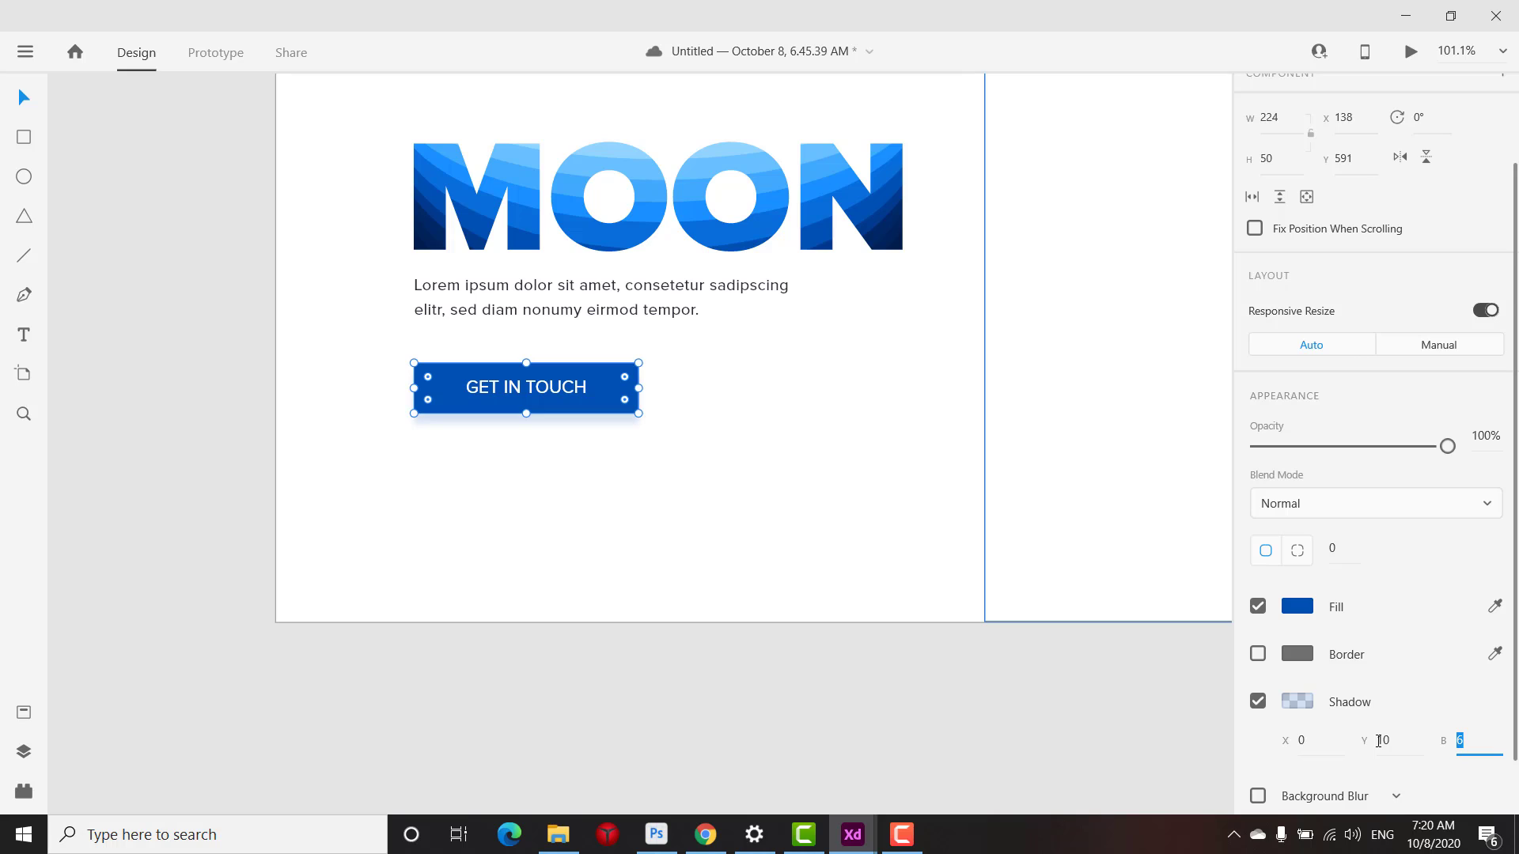
pyautogui.write('30')
pyautogui.press('Escape')
# Round the blue button rectangle's corners with a radius of 2
pyautogui.click(526, 388)
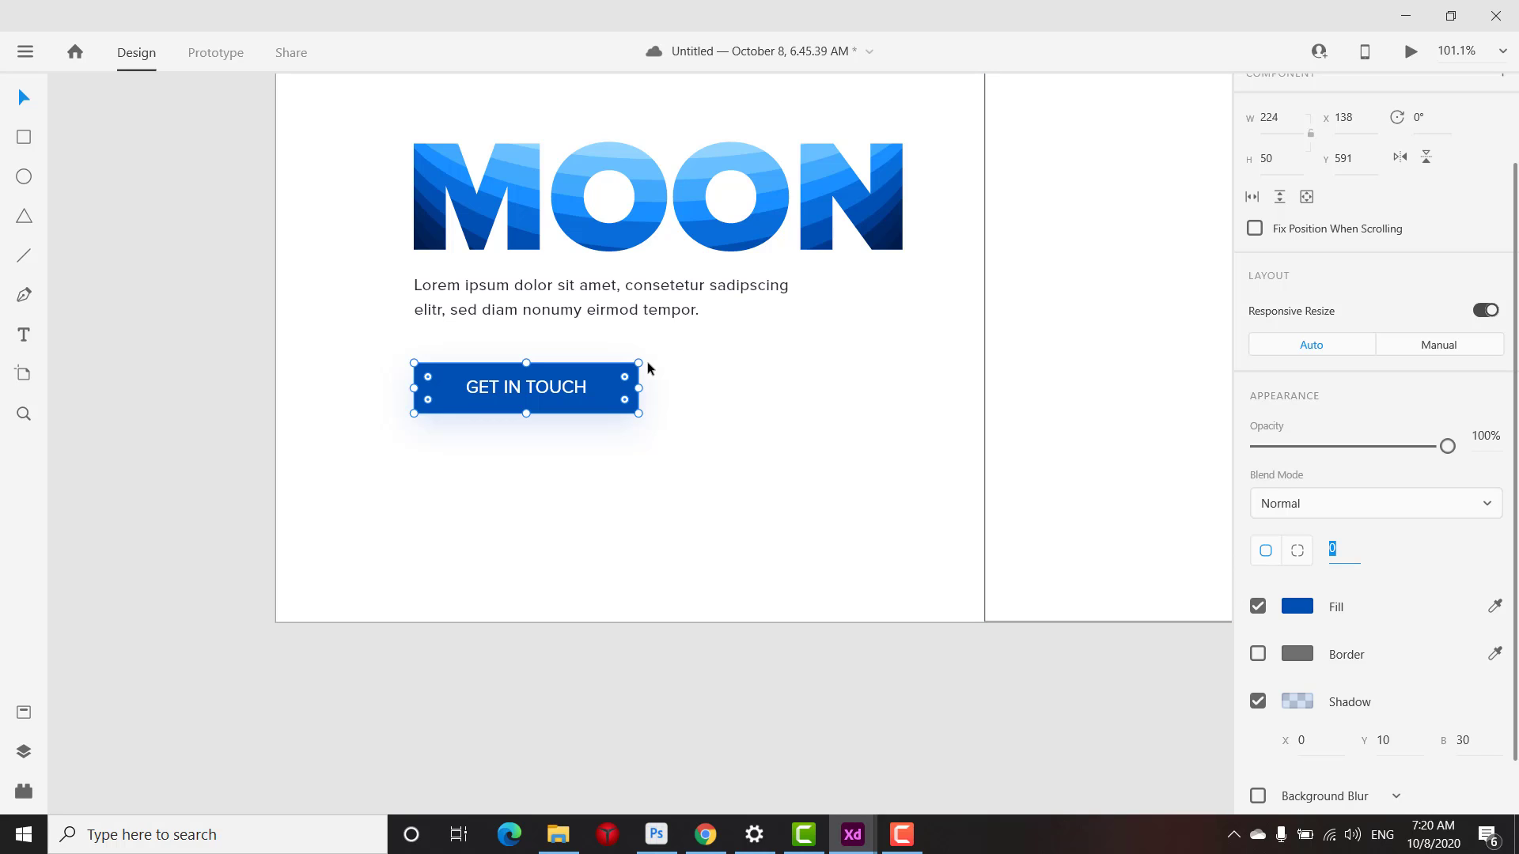
pyautogui.scroll(3, 626, 368)
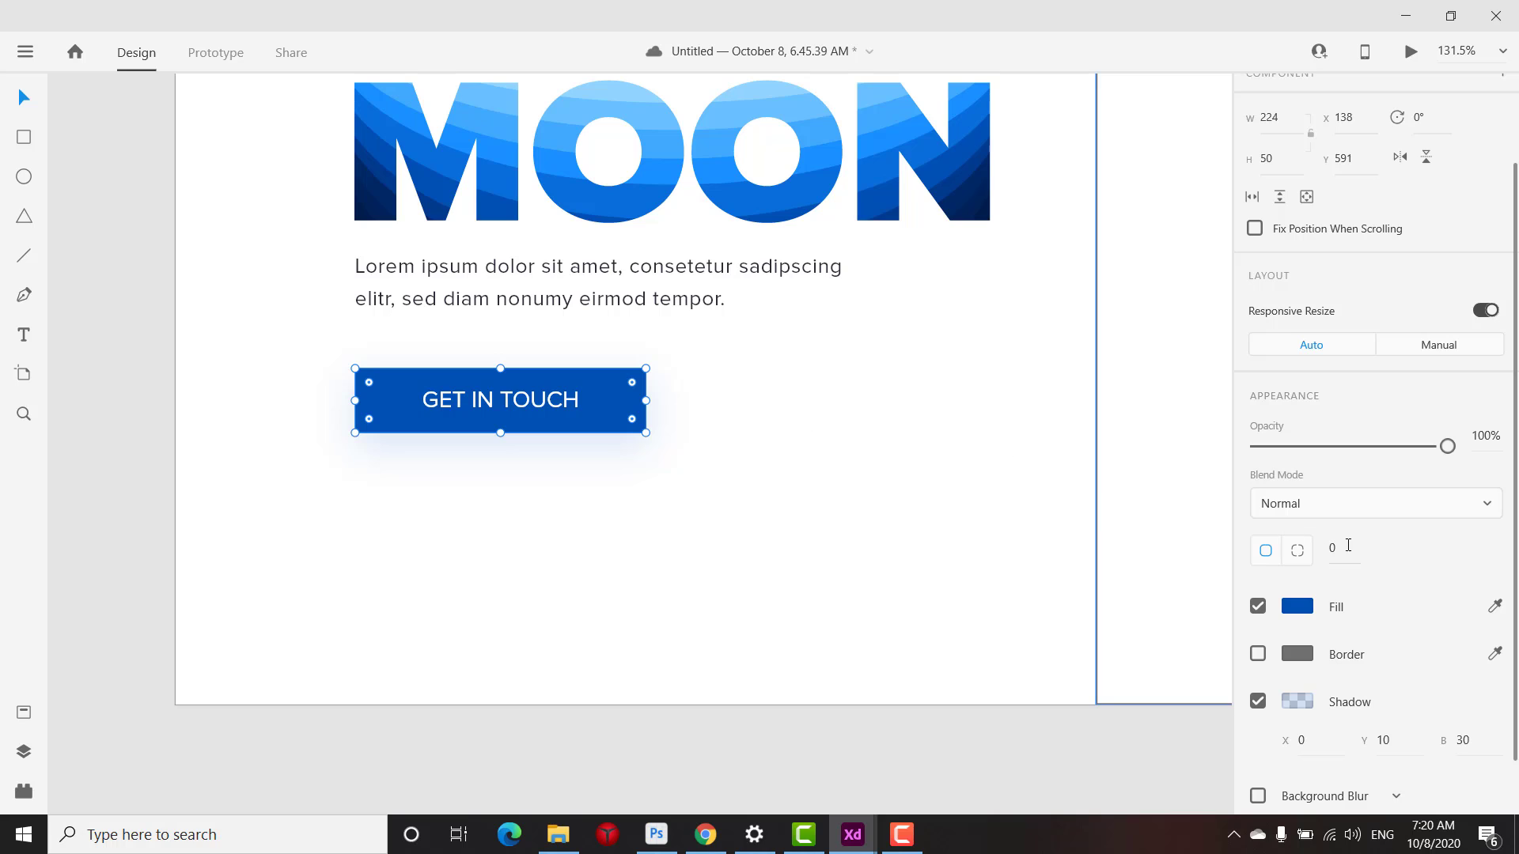
pyautogui.press('Up')
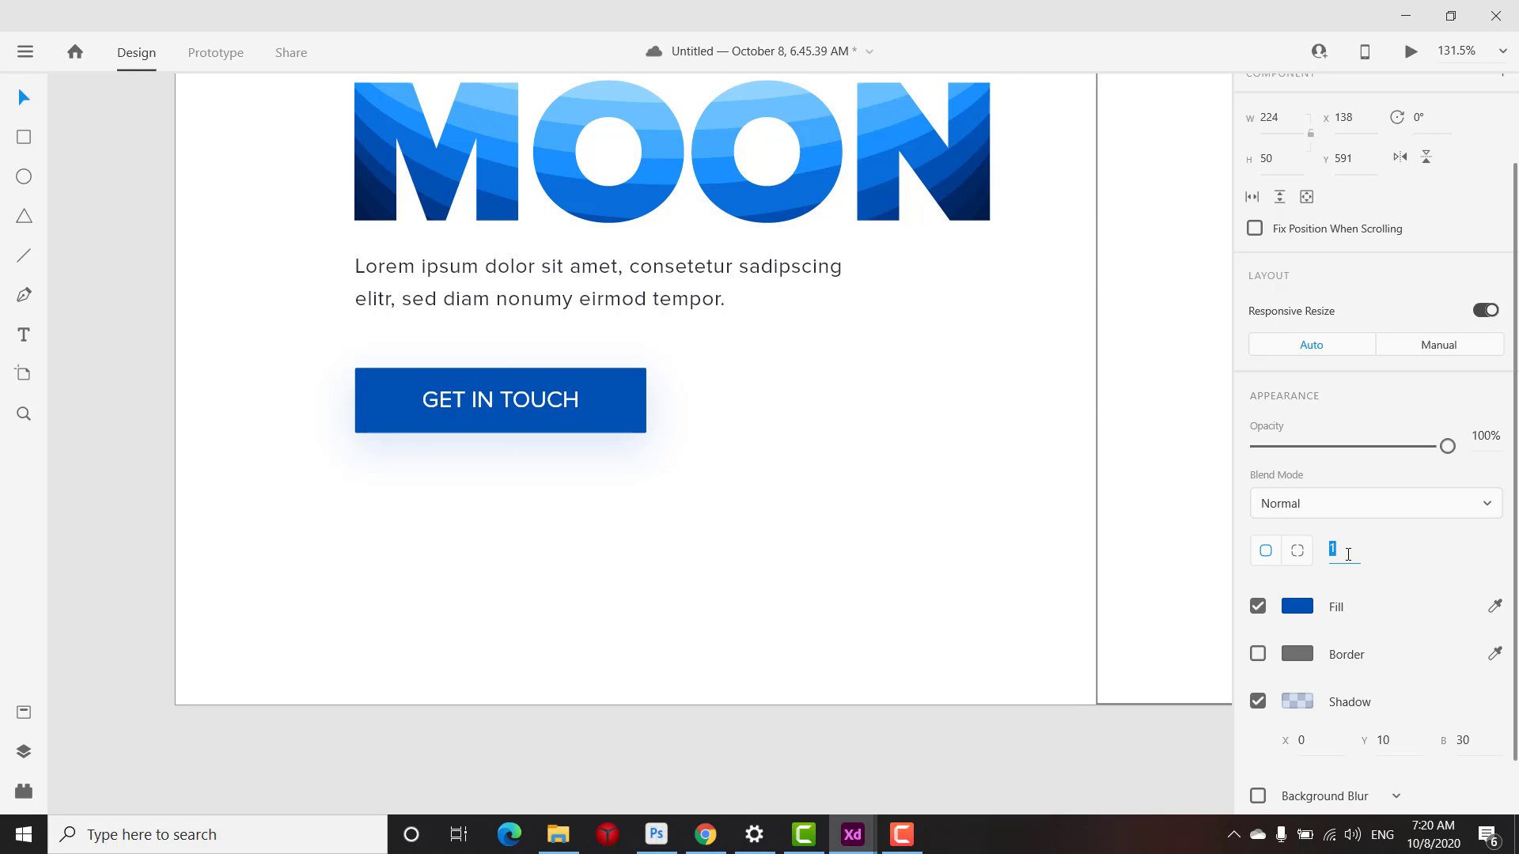
pyautogui.click(769, 478)
# Move the large MOON title, paragraph and button together up to a Y position of about 290
pyautogui.scroll(-5, 535, 495)
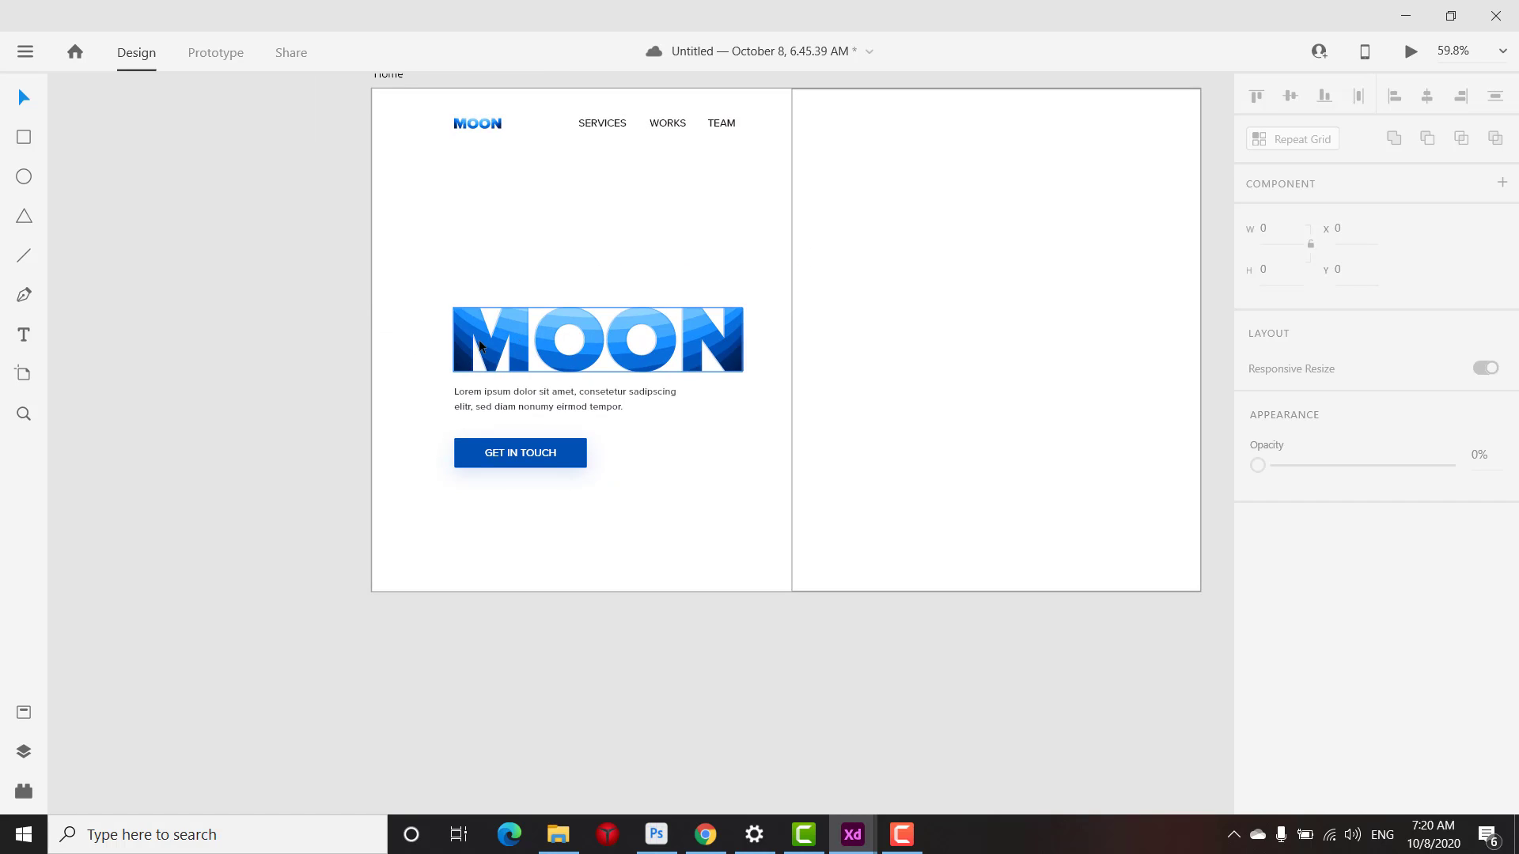
pyautogui.moveTo(342, 307); pyautogui.dragTo(606, 480)
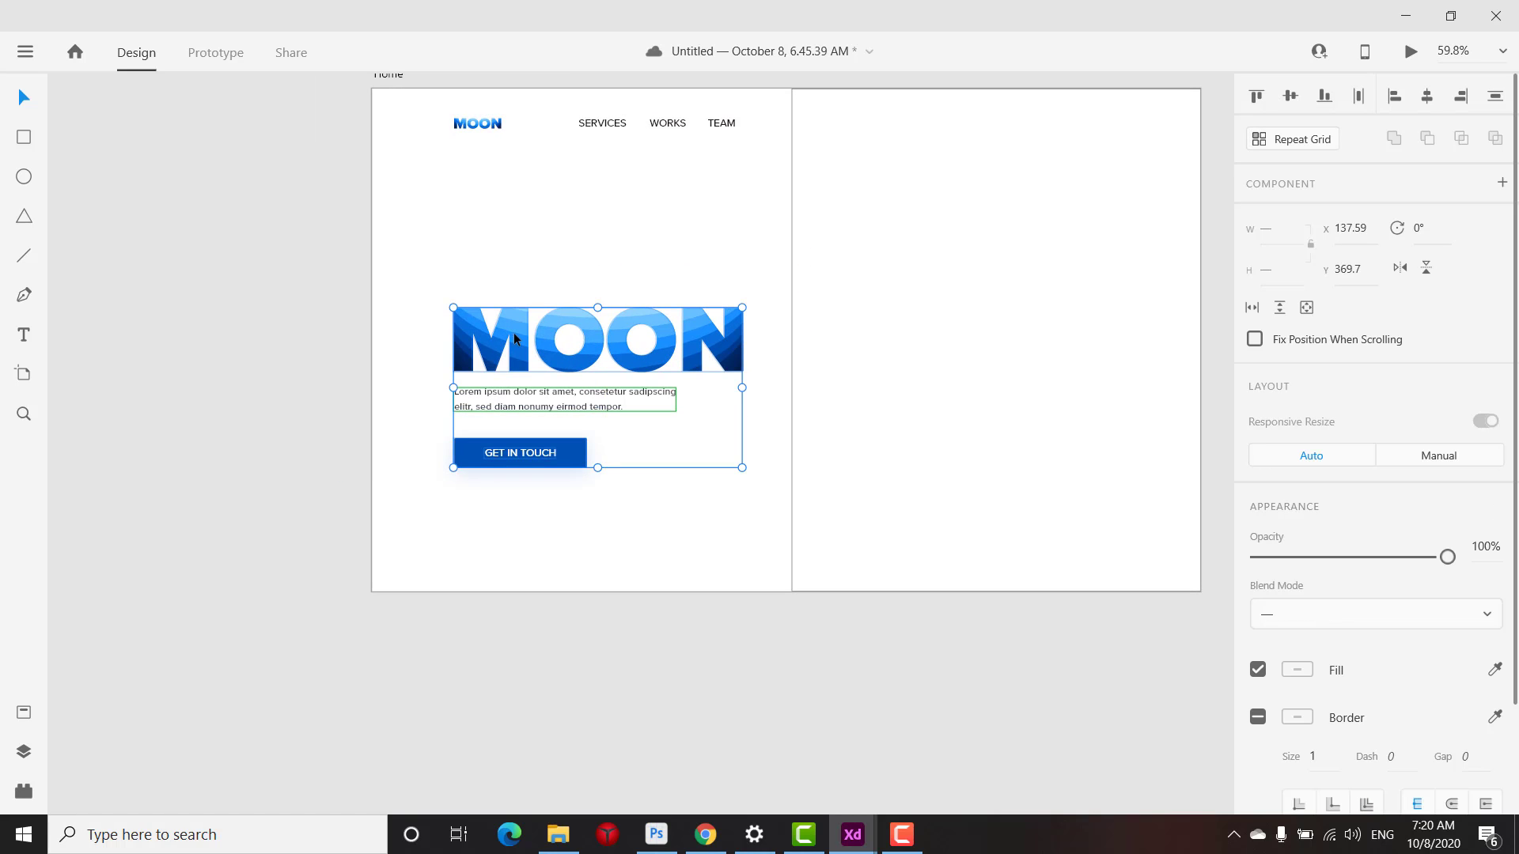
pyautogui.moveTo(509, 331); pyautogui.dragTo(518, 287)
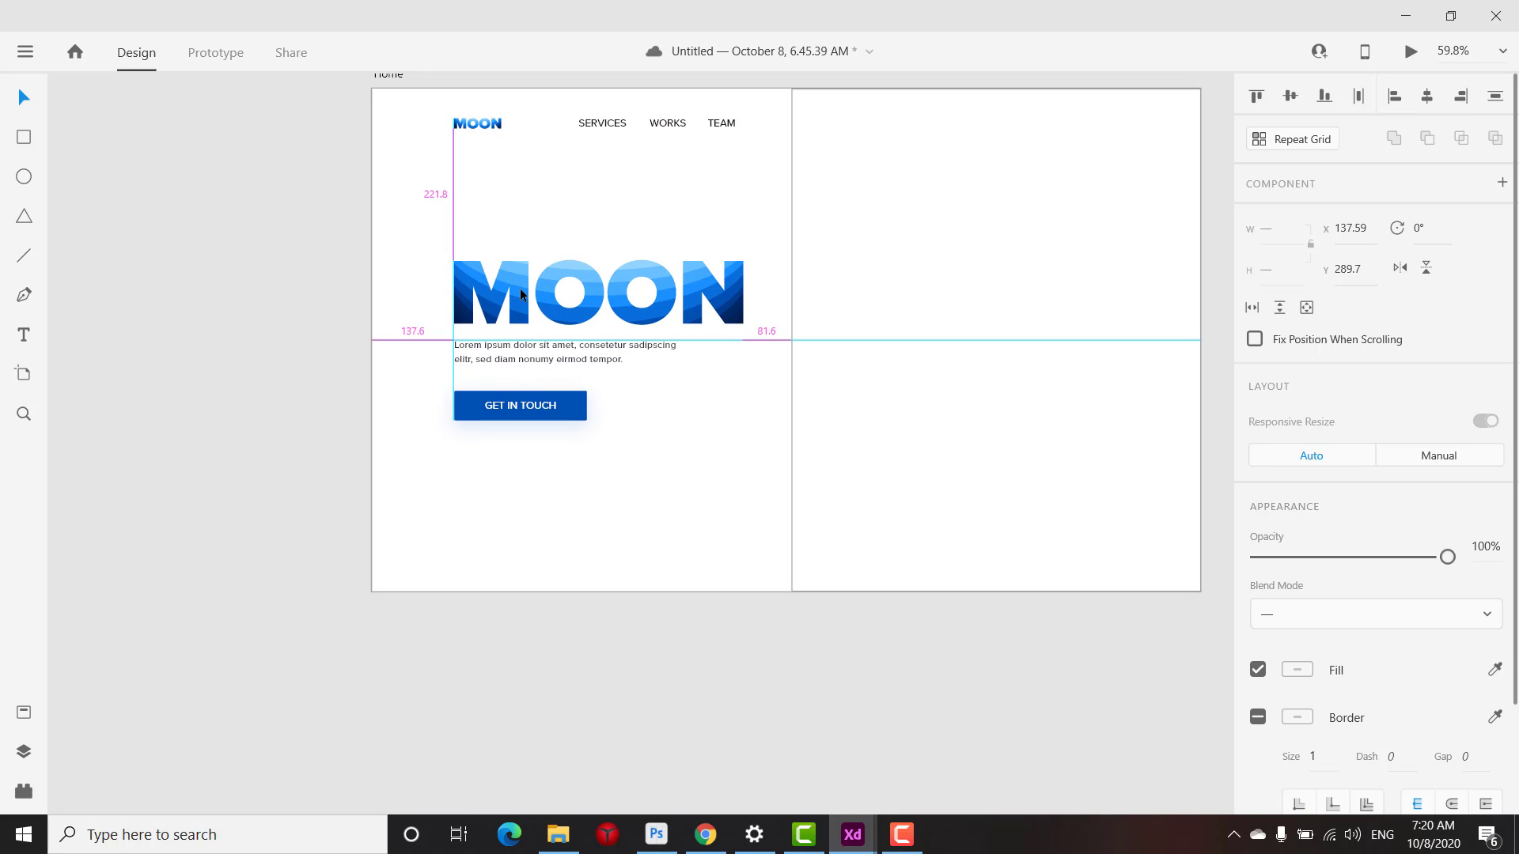
pyautogui.click(520, 378)
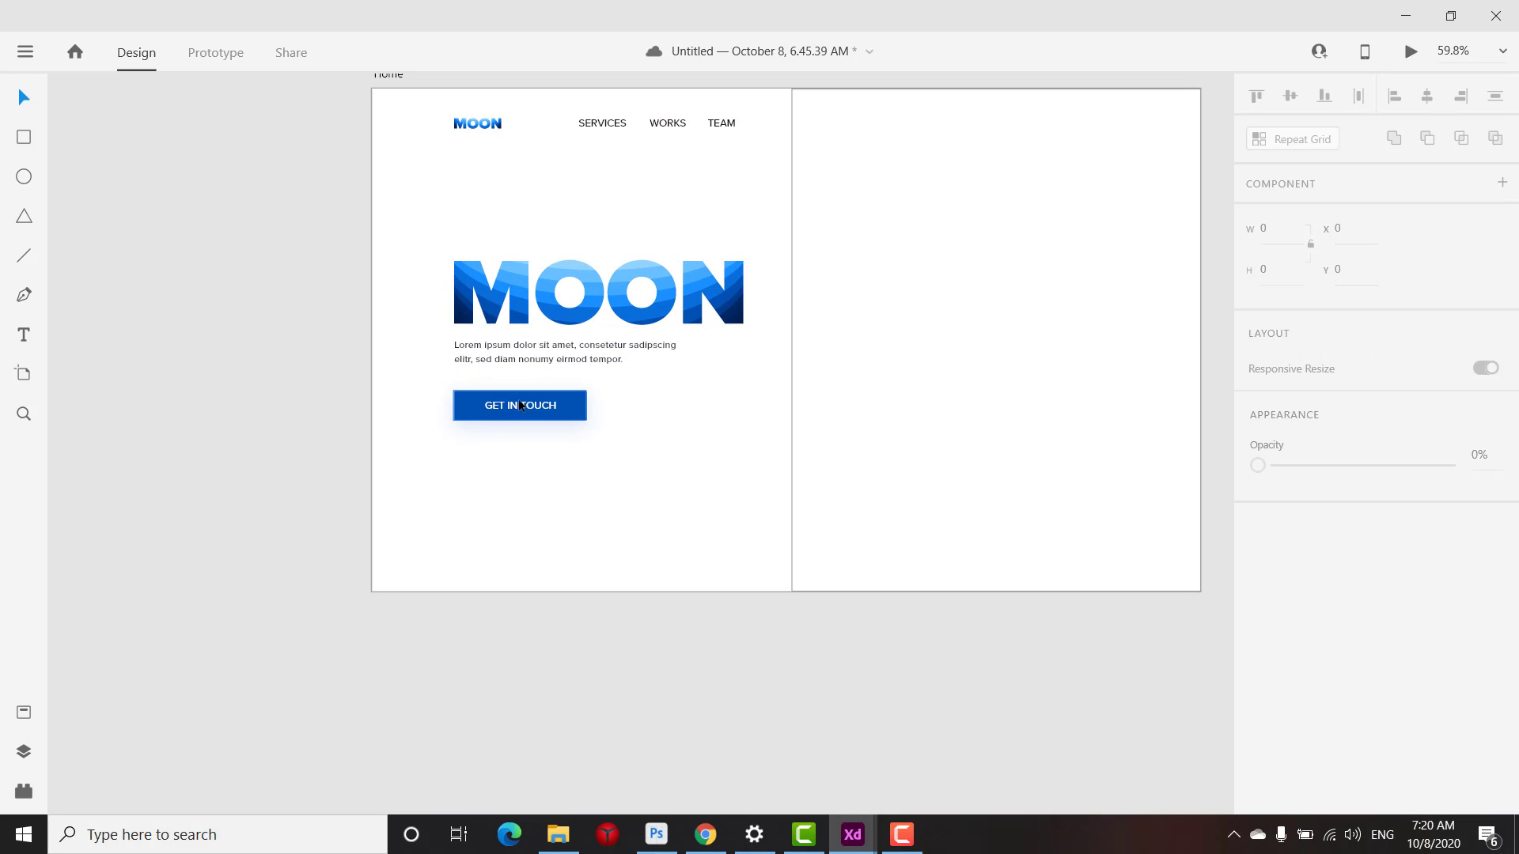
# Try to nudge the button's blue rectangle upward, closer to the paragraph
pyautogui.click(520, 402)
pyautogui.press('alt')
pyautogui.press('Up')
pyautogui.press('Up')
pyautogui.press('Up')
pyautogui.press('Up')
pyautogui.press('Up')
pyautogui.press('Up')
pyautogui.press('Up')
pyautogui.press('Up')
pyautogui.press('Up')
pyautogui.press('Up')
pyautogui.press('Up')
pyautogui.press('Up')
pyautogui.press('Up')
pyautogui.press('Up')
pyautogui.press('Up')
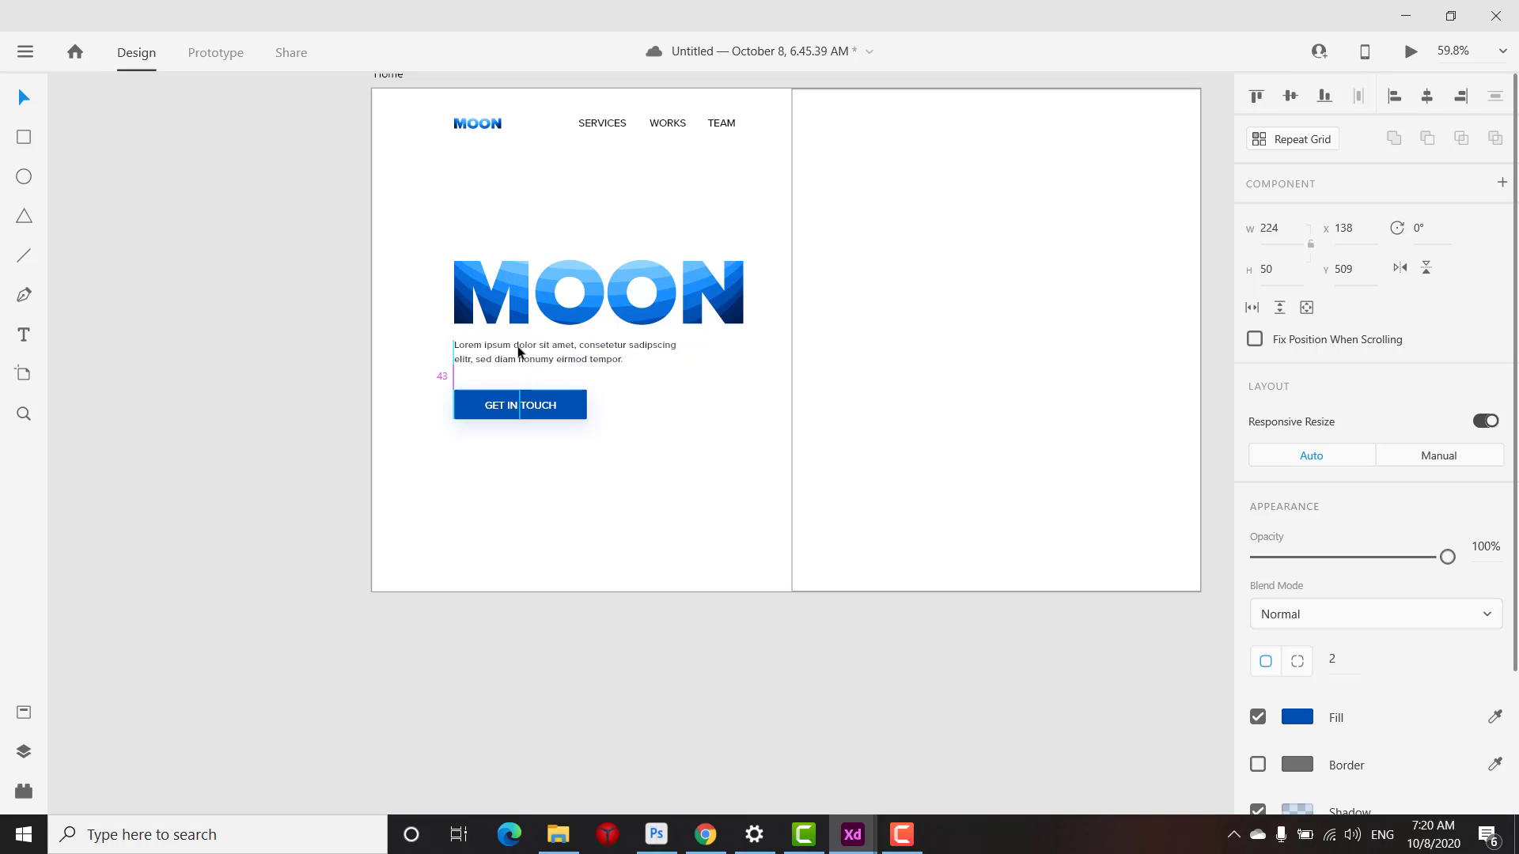
pyautogui.click(519, 353)
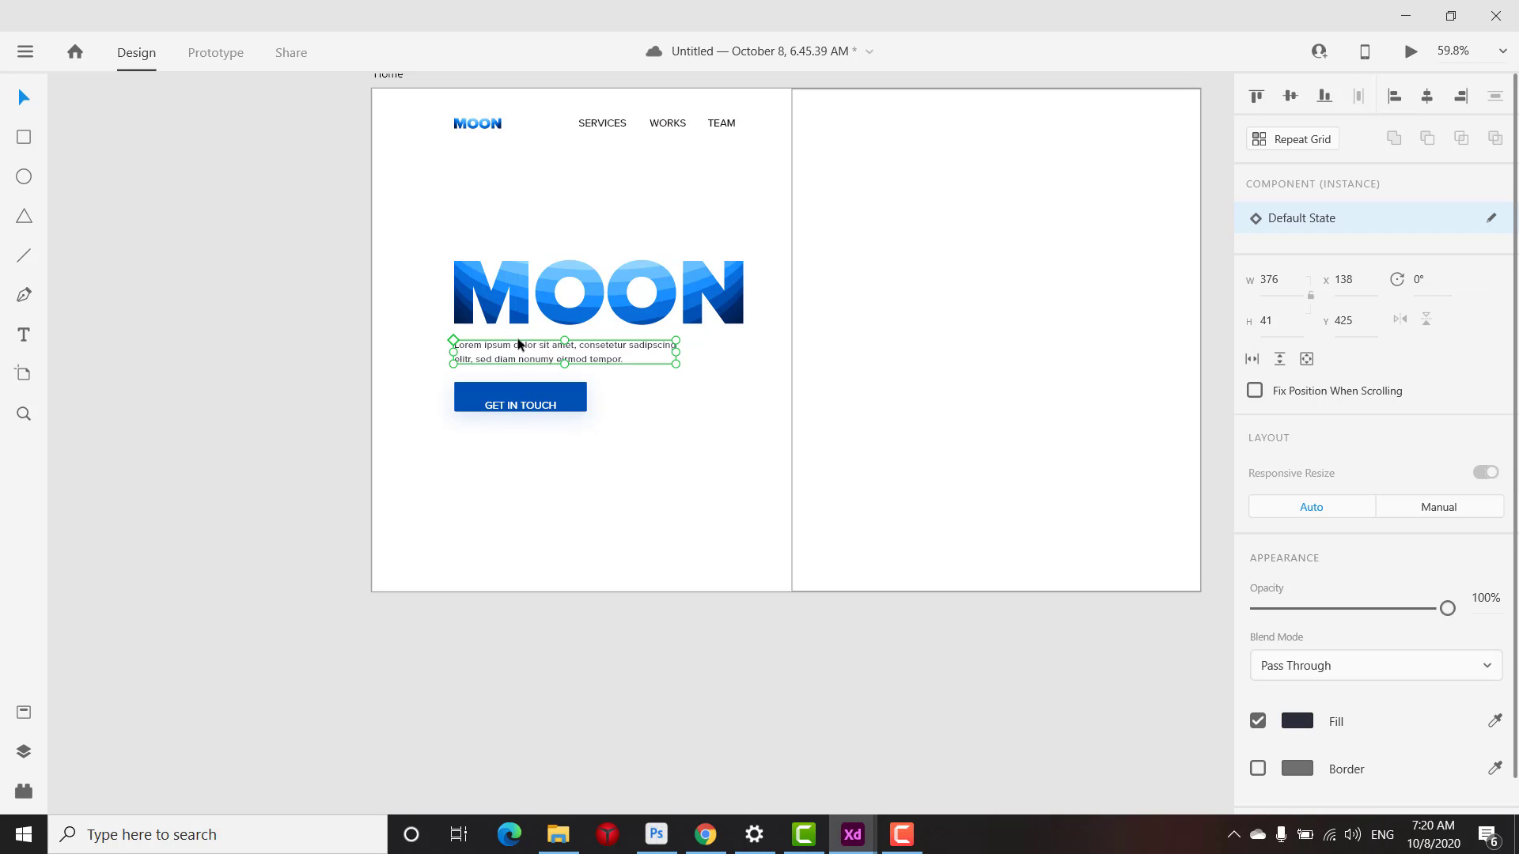
pyautogui.keyDown('shift'); pyautogui.click(516, 286); pyautogui.keyUp('shift')
pyautogui.keyDown('shift'); pyautogui.click(518, 401); pyautogui.keyUp('shift')
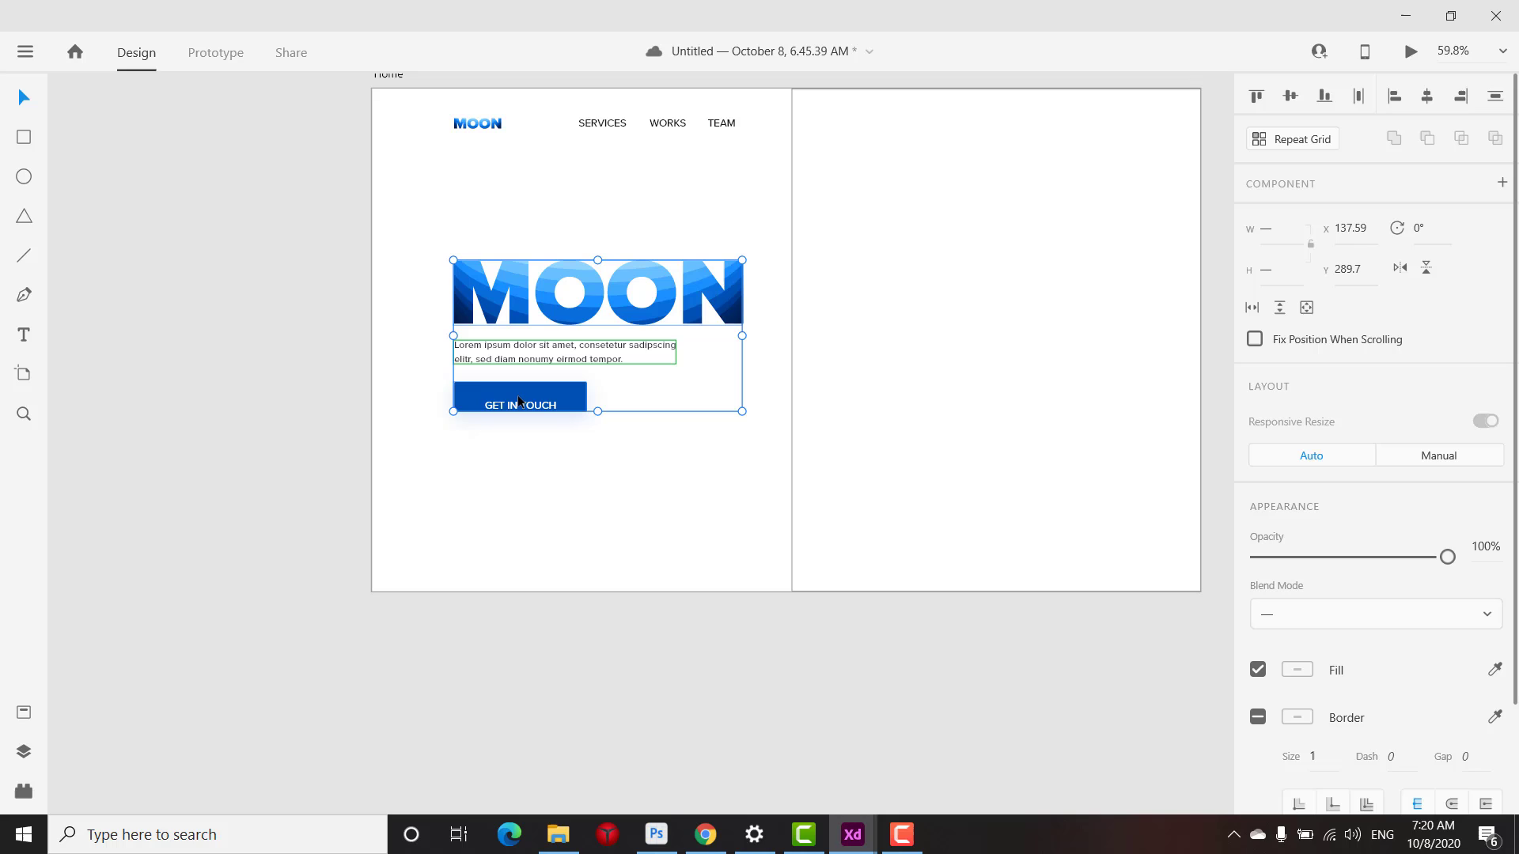
pyautogui.hotkey('ctrl', 'z')
pyautogui.click(591, 448)
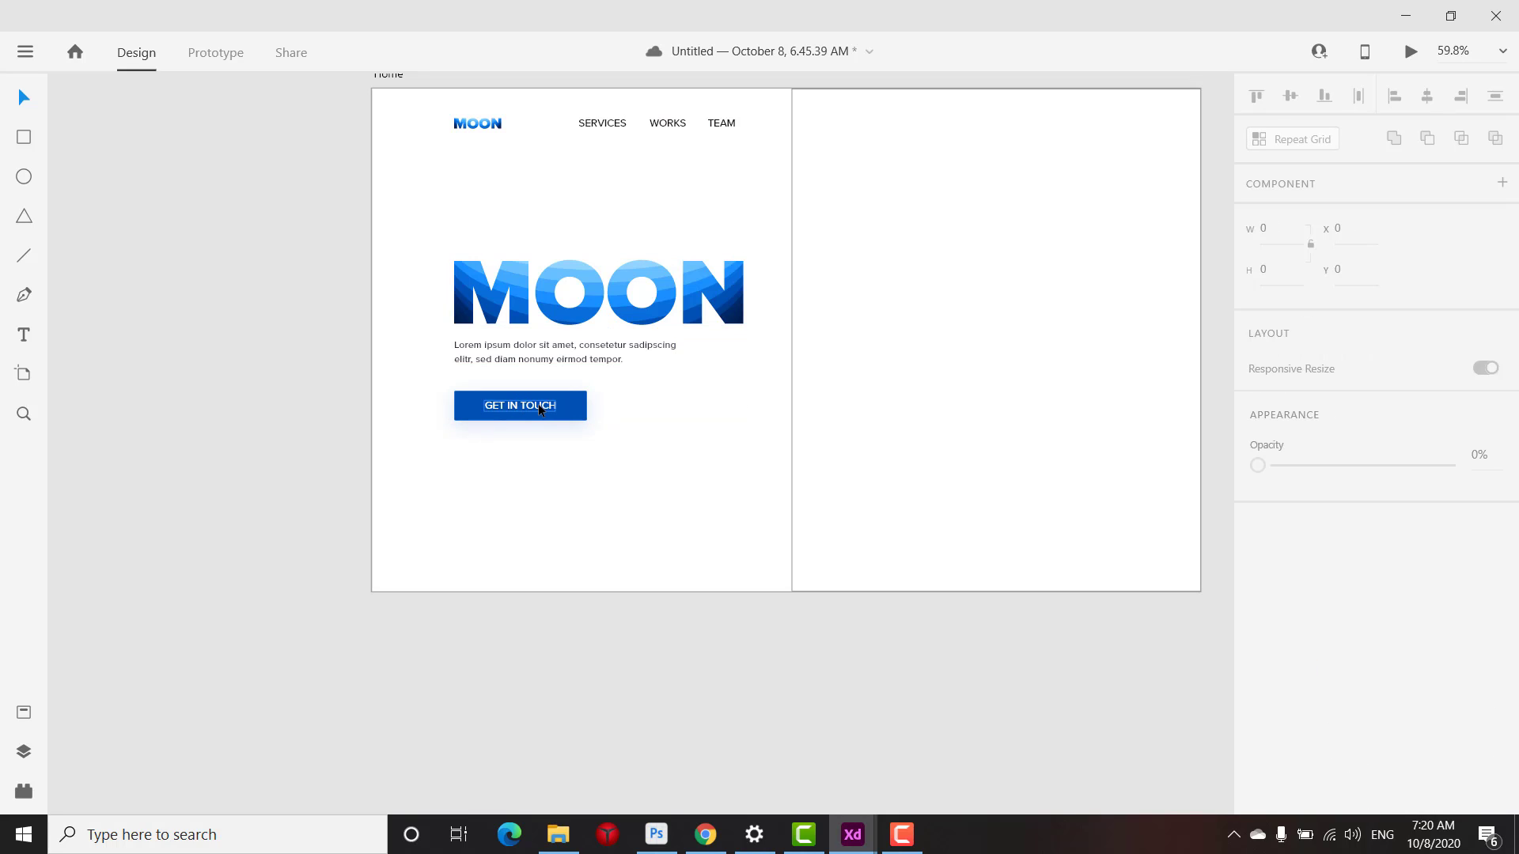
# Group the GET IN TOUCH label with its blue button rectangle
pyautogui.click(538, 405)
pyautogui.keyDown('shift'); pyautogui.click(572, 404); pyautogui.keyUp('shift')
pyautogui.hotkey('ctrl', 'g')
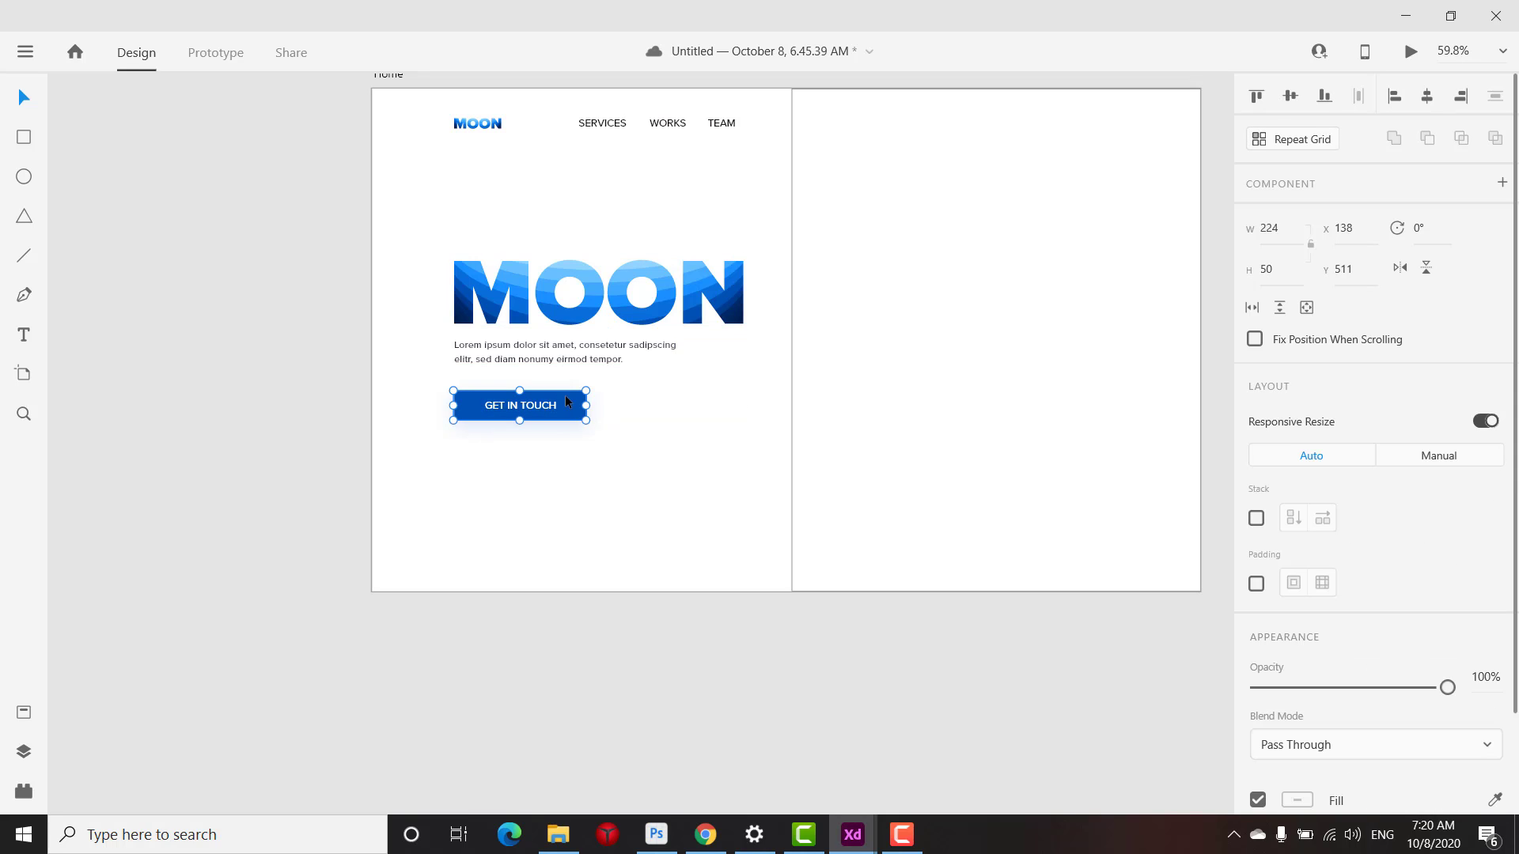
# Nudge the grouped button up a few pixels, closer to the paragraph
pyautogui.click(516, 355)
pyautogui.click(536, 400)
pyautogui.press('Up')
pyautogui.press('Up')
pyautogui.press('Up')
pyautogui.press('Up')
pyautogui.press('Up')
# Move the large MOON title, paragraph and grouped button together slightly down to Y 291.7
pyautogui.keyDown('shift'); pyautogui.click(523, 356); pyautogui.keyUp('shift')
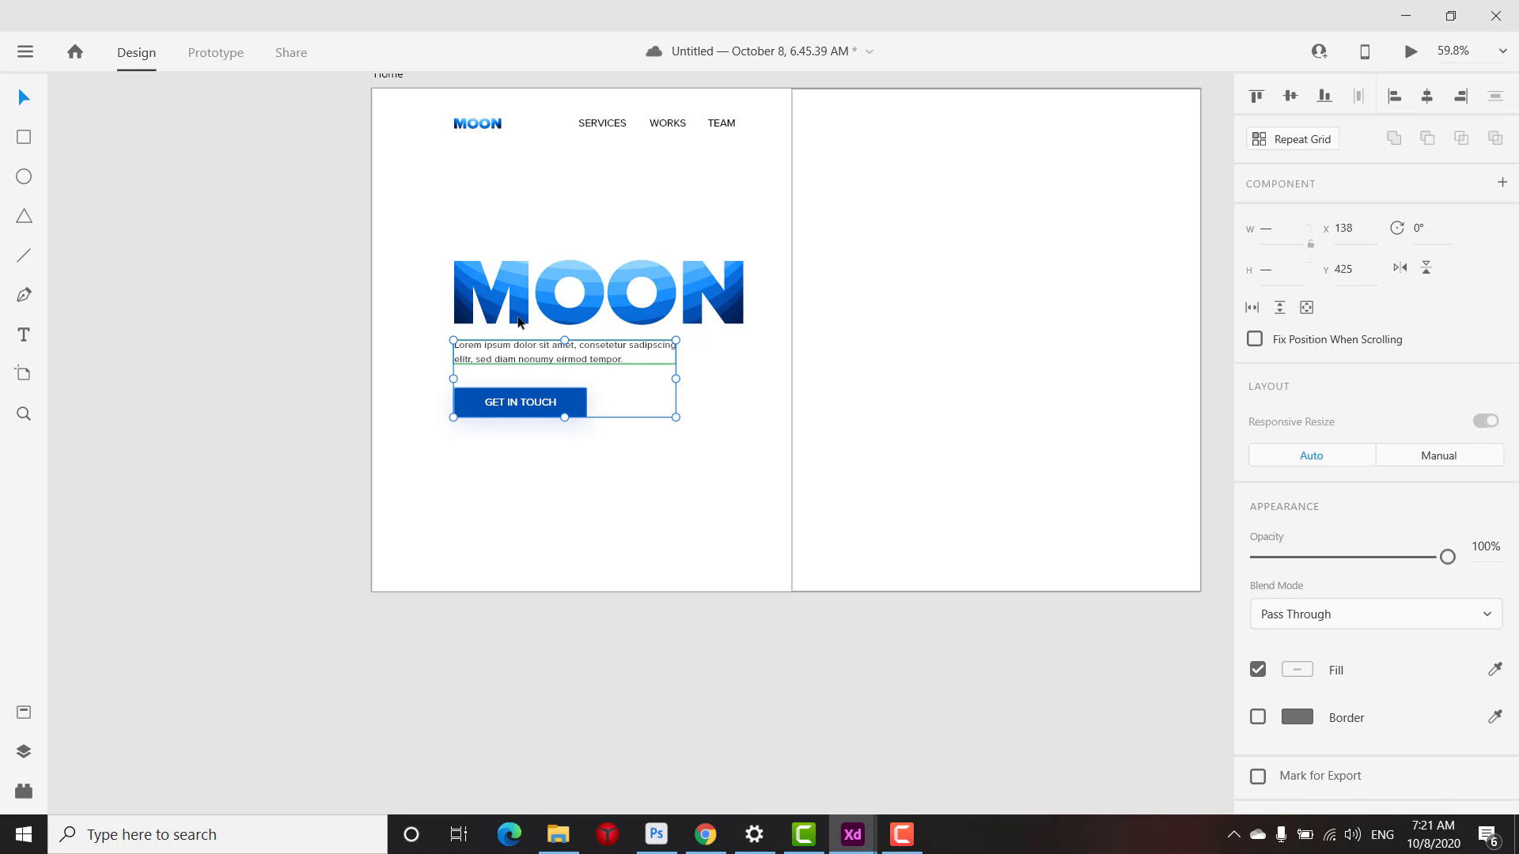
pyautogui.keyDown('shift'); pyautogui.click(546, 305); pyautogui.keyUp('shift')
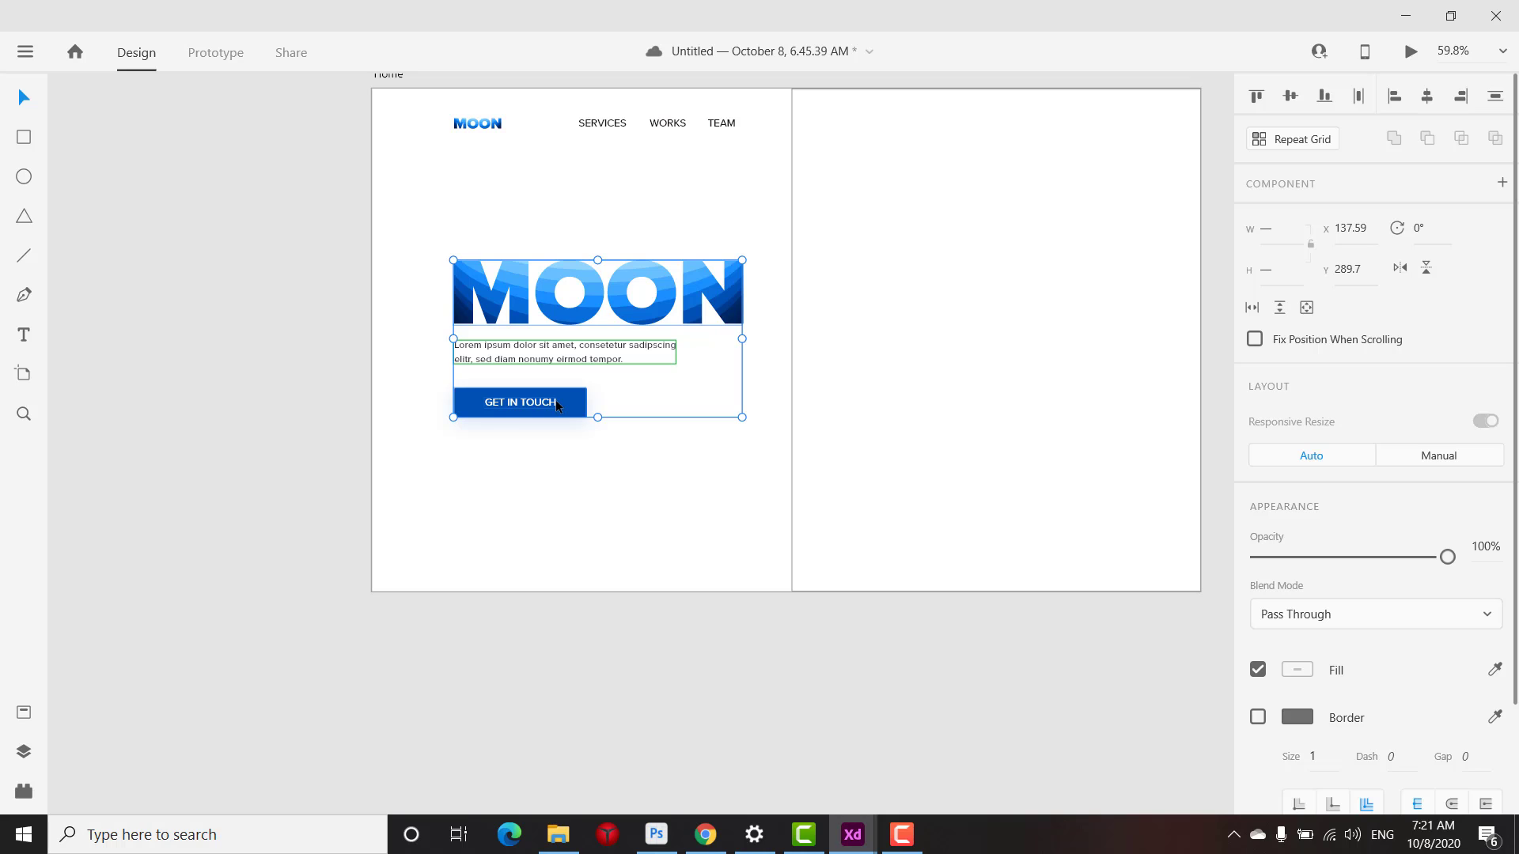
pyautogui.click(552, 443)
pyautogui.moveTo(300, 252); pyautogui.dragTo(592, 444)
pyautogui.moveTo(515, 300); pyautogui.dragTo(519, 301)
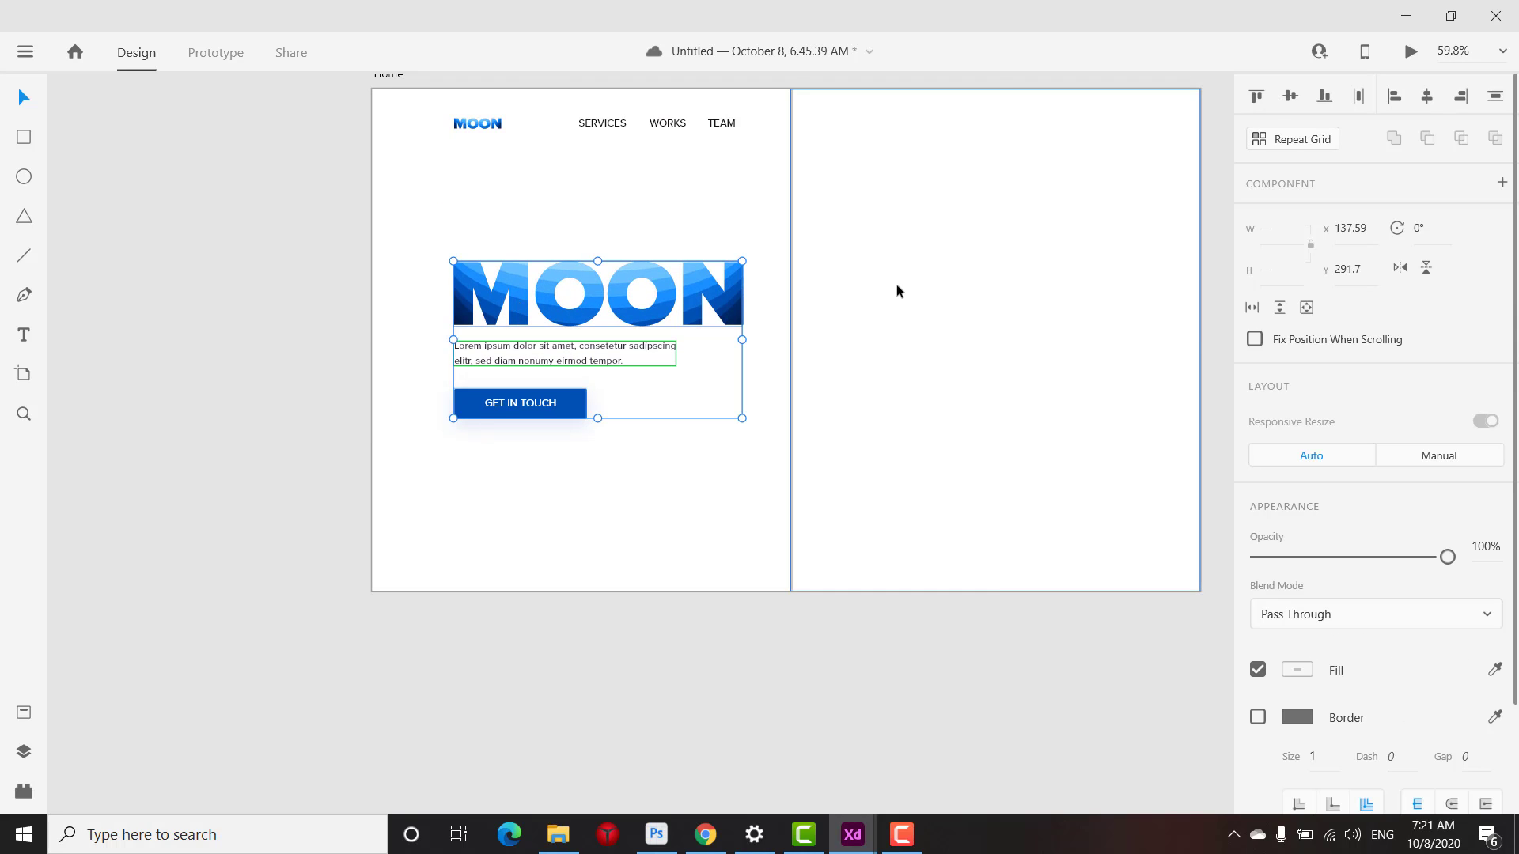
# Fill the empty right-hand rectangle with the man-in-coat photo shutterstock_342583241.jpg from the img_assets folder
pyautogui.click(896, 286)
pyautogui.scroll(-3, 750, 311)
pyautogui.scroll(2, 862, 244)
pyautogui.scroll(1, 863, 244)
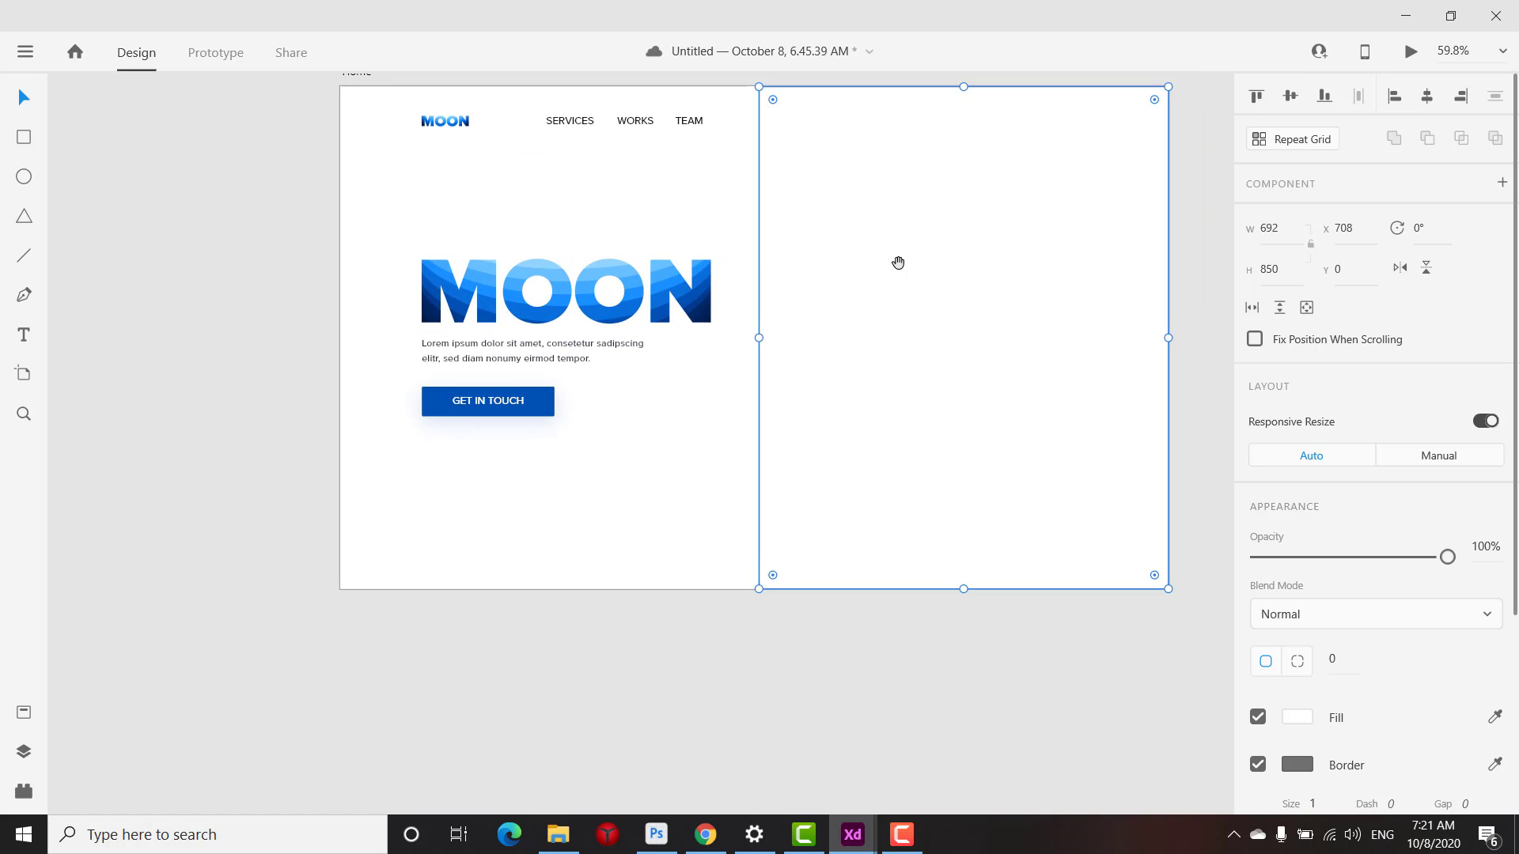
pyautogui.moveTo(898, 264); pyautogui.dragTo(664, 311)
pyautogui.scroll(-2, 719, 345)
pyautogui.click(558, 832)
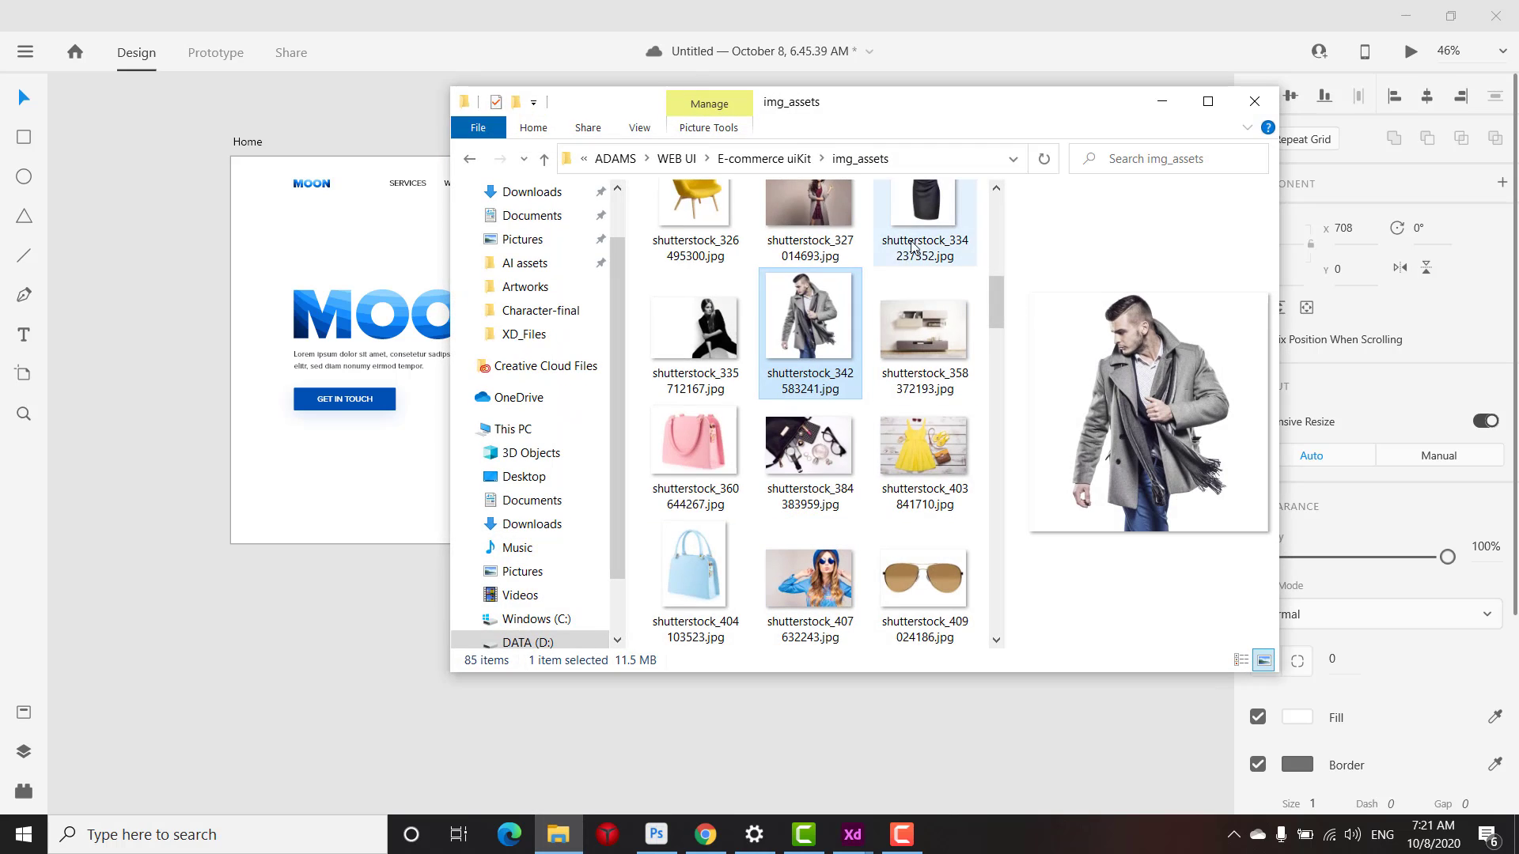
pyautogui.moveTo(852, 123); pyautogui.dragTo(1217, 156)
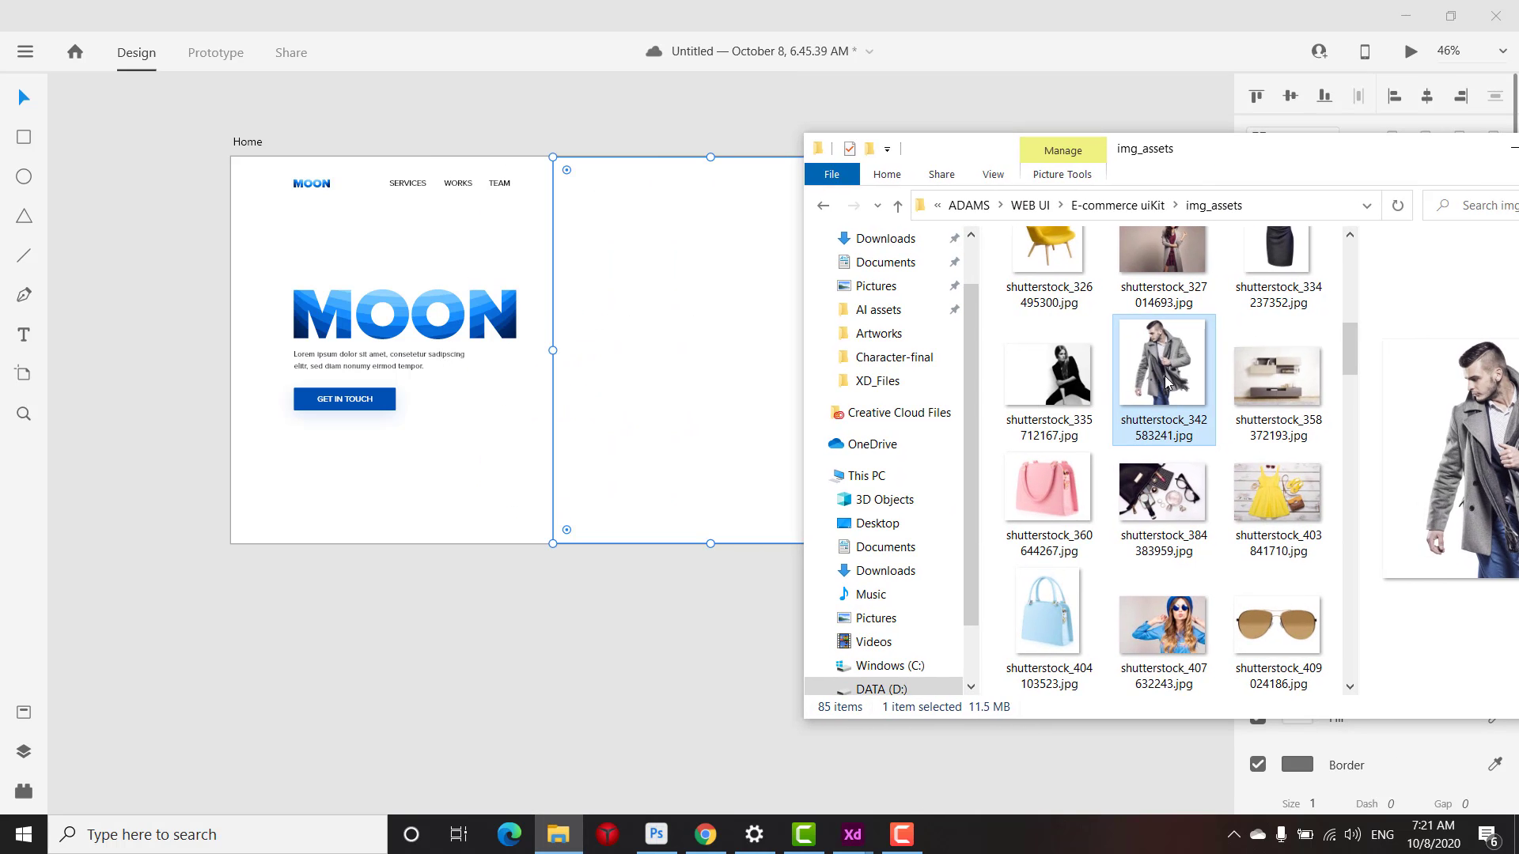
pyautogui.moveTo(1166, 383); pyautogui.dragTo(651, 349)
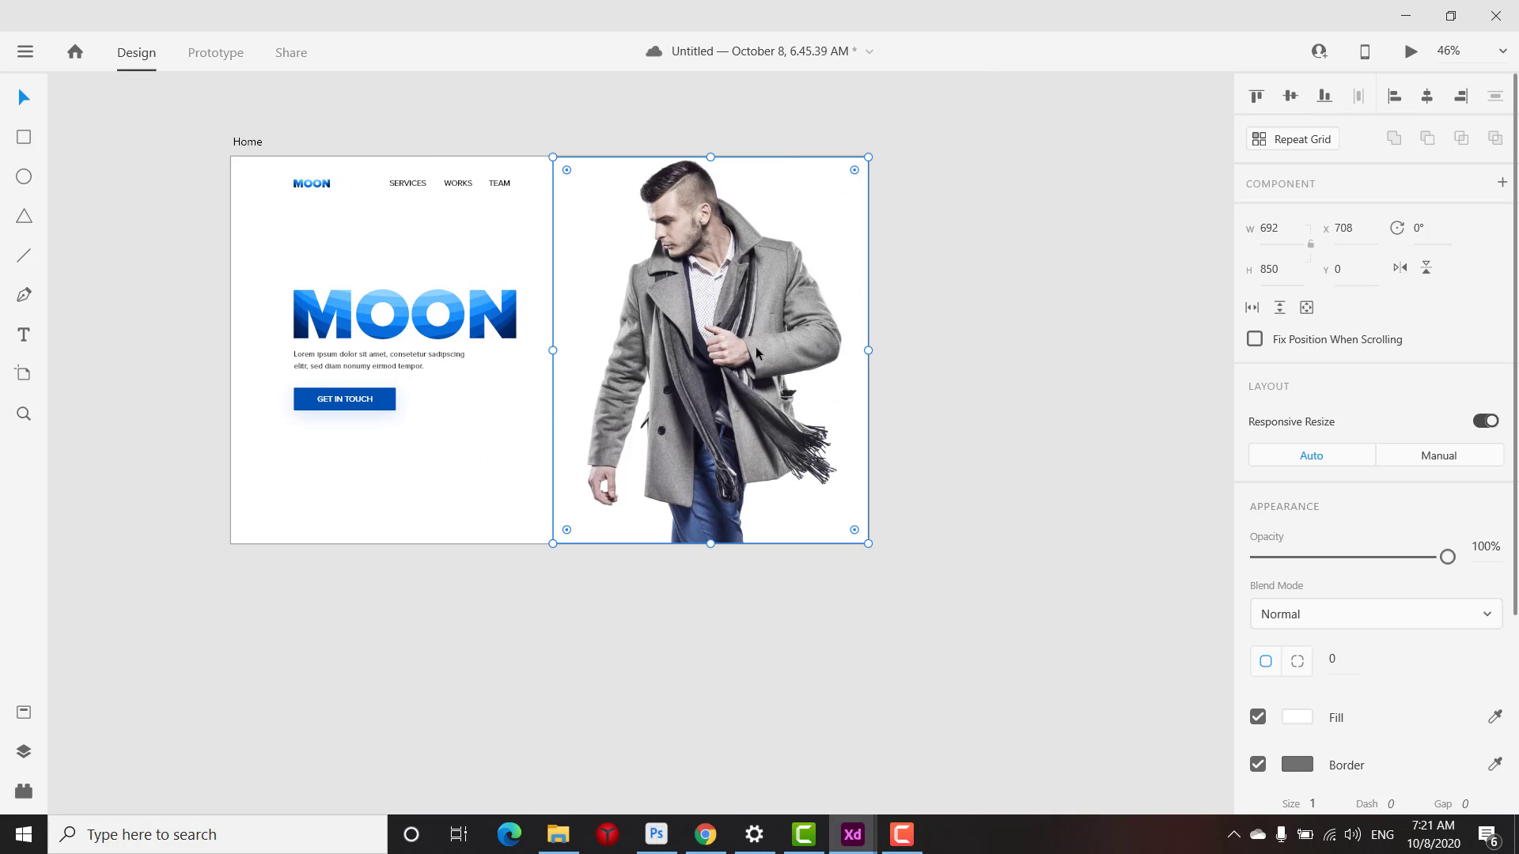
# Shift the man's photo down inside its rectangle to leave white space above his head
pyautogui.doubleClick(684, 315)
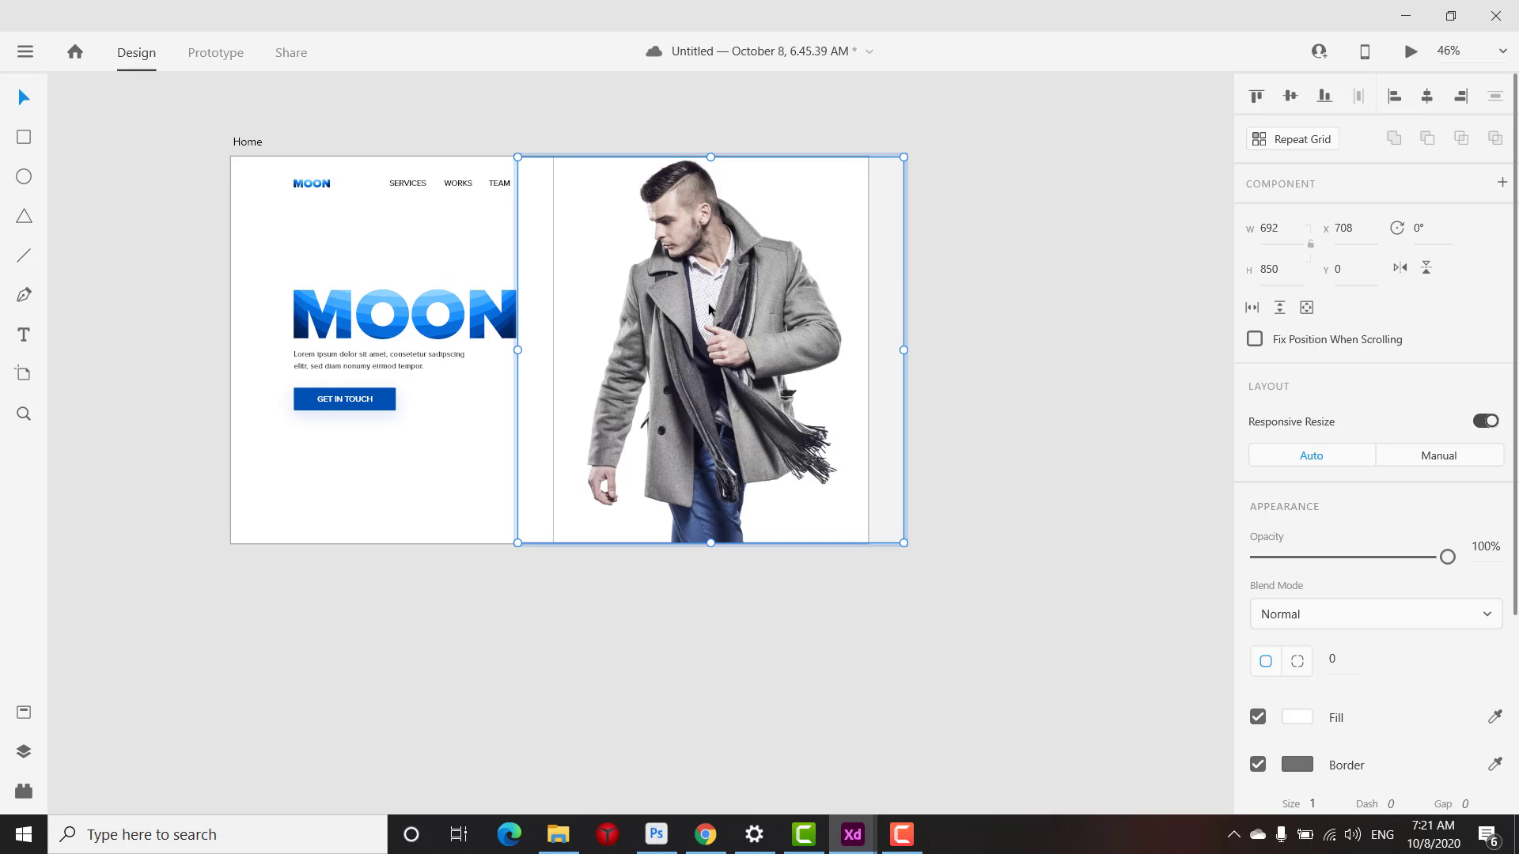
pyautogui.moveTo(709, 303); pyautogui.dragTo(712, 335)
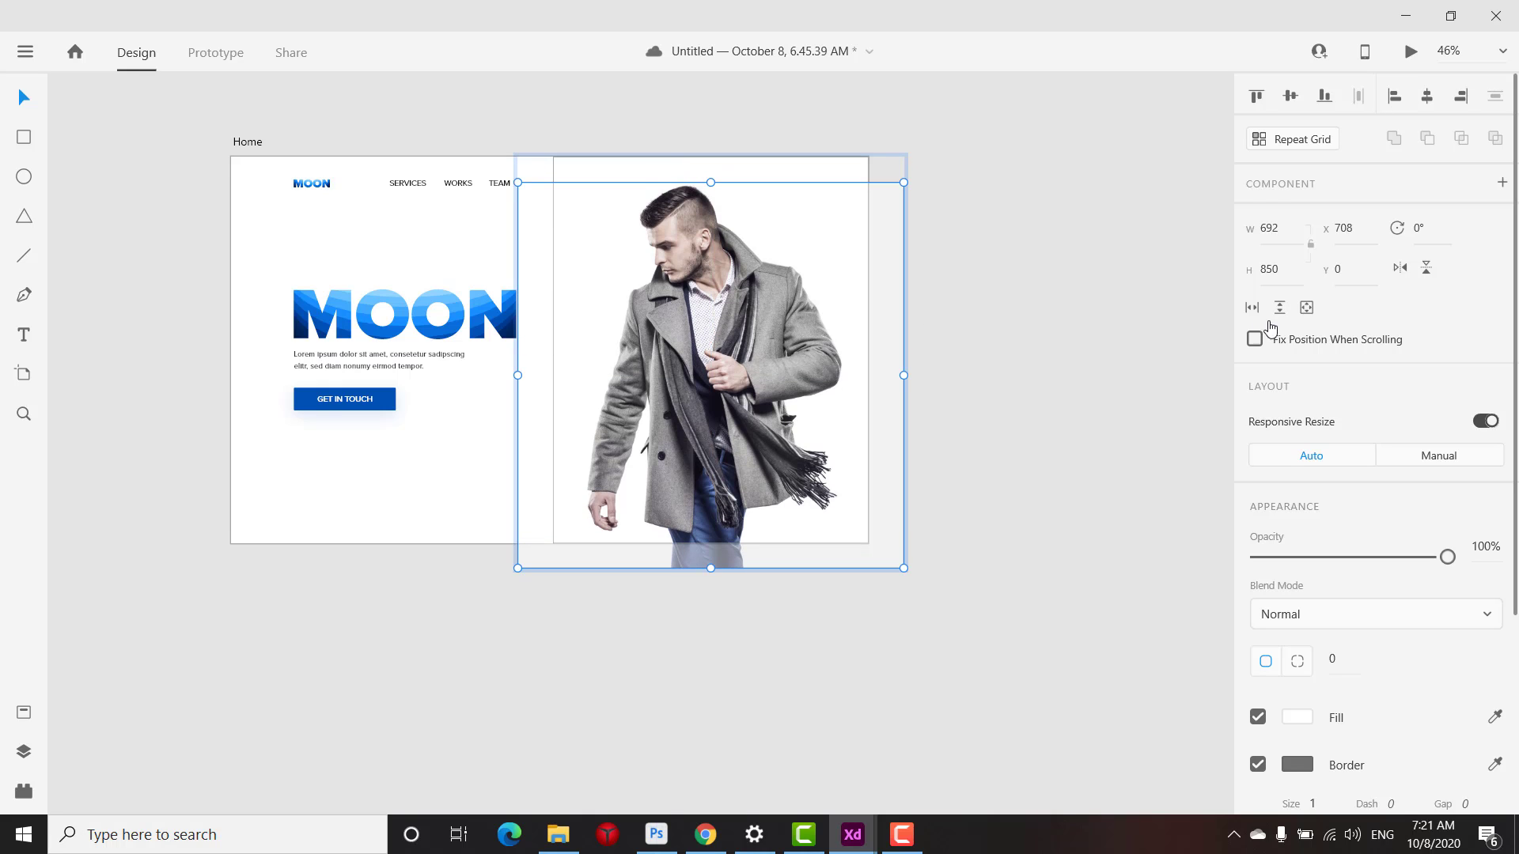
pyautogui.click(1103, 310)
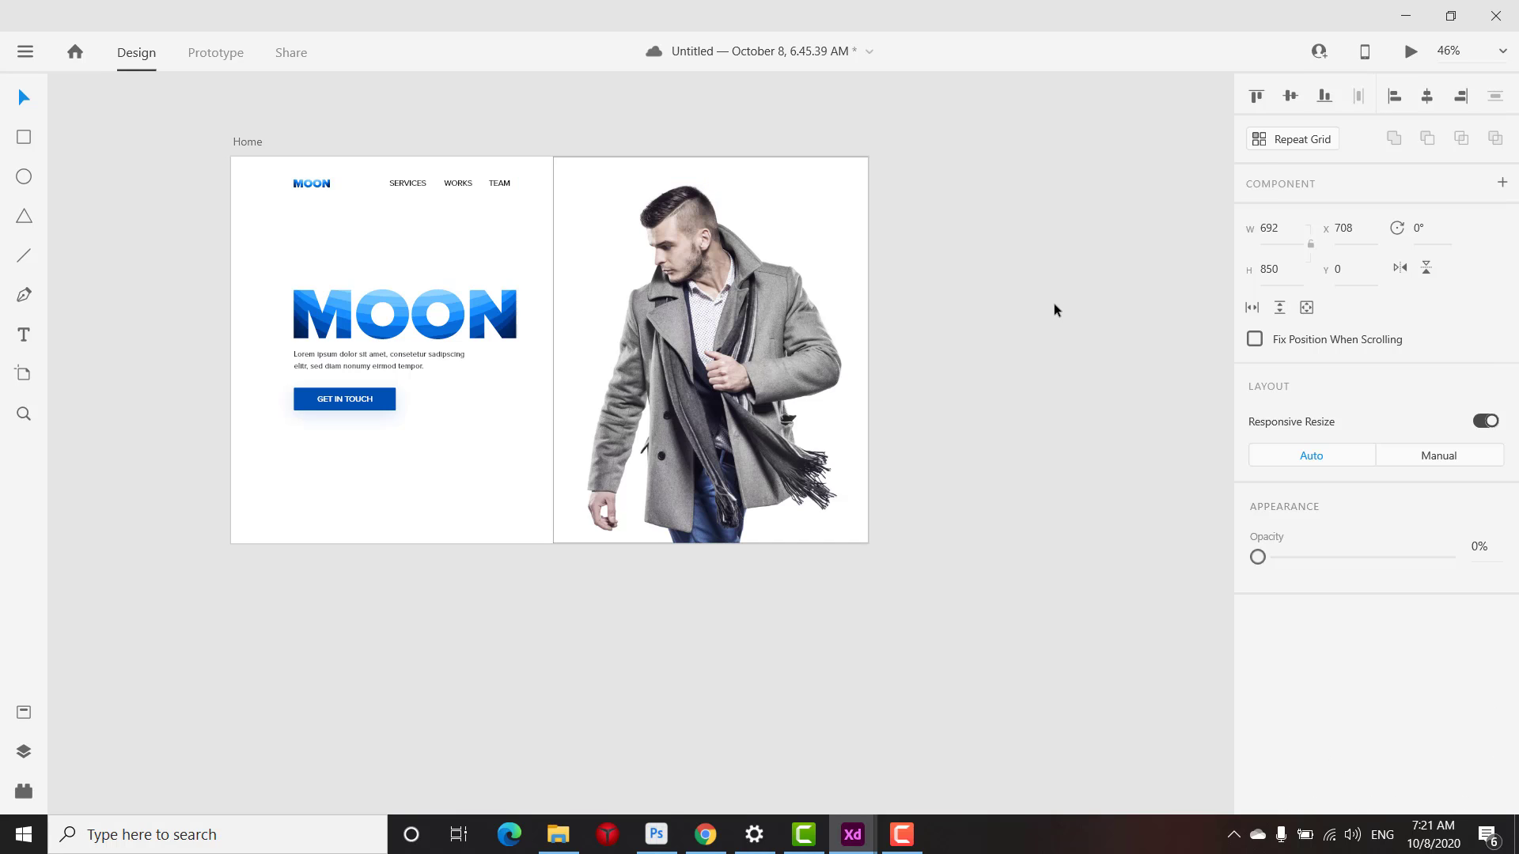
# Fine-tune the photo's vertical position inside its rectangle to about 55 px below the artboard's upper edge
pyautogui.doubleClick(732, 282)
pyautogui.moveTo(733, 282); pyautogui.dragTo(719, 318)
pyautogui.click(997, 278)
pyautogui.click(718, 345)
pyautogui.doubleClick(718, 345)
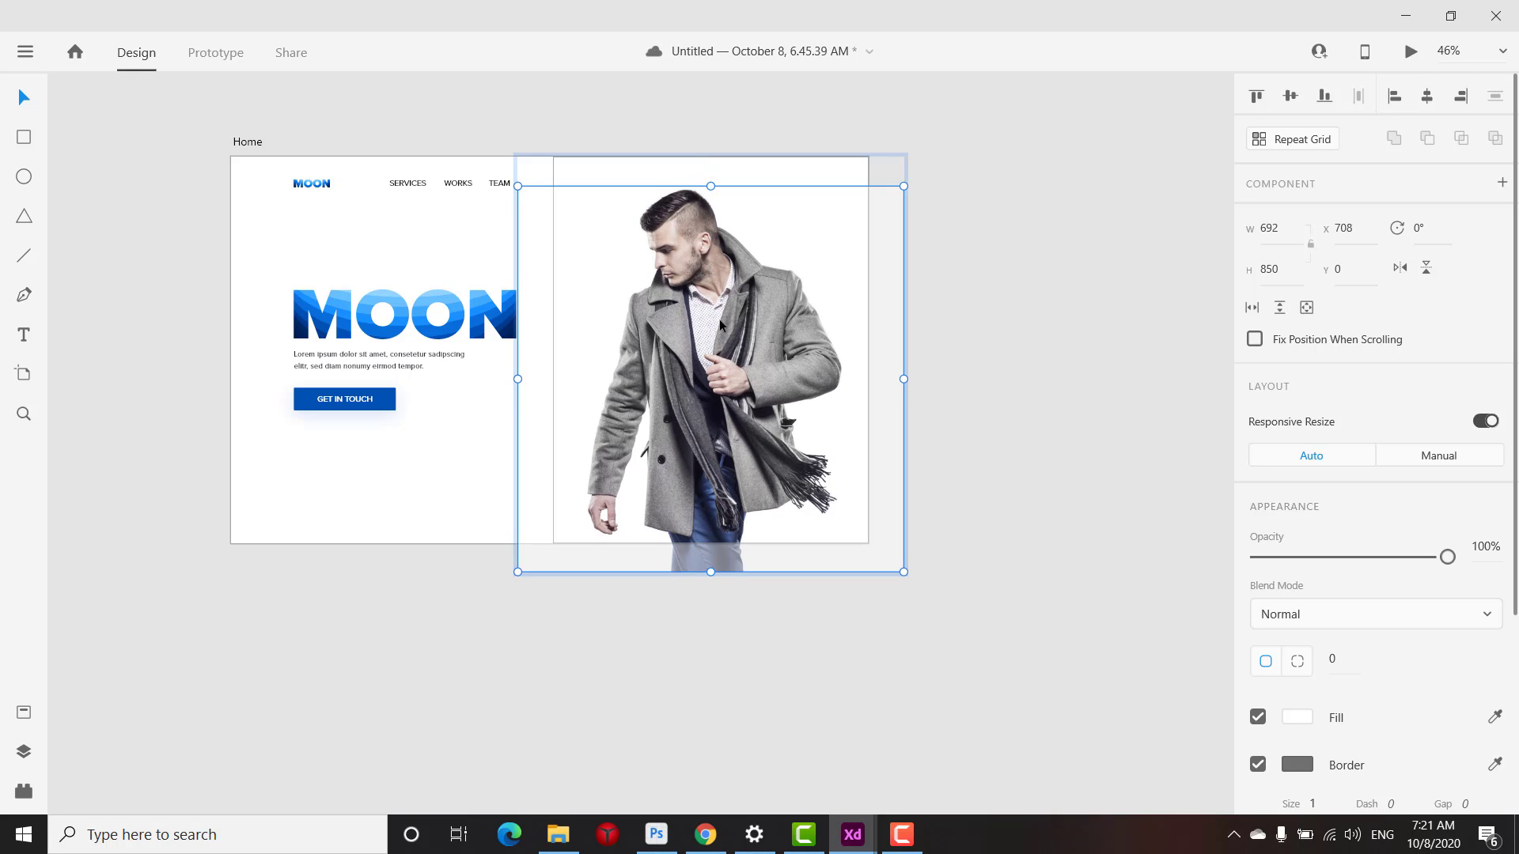
pyautogui.hotkey('shift', 'Down')
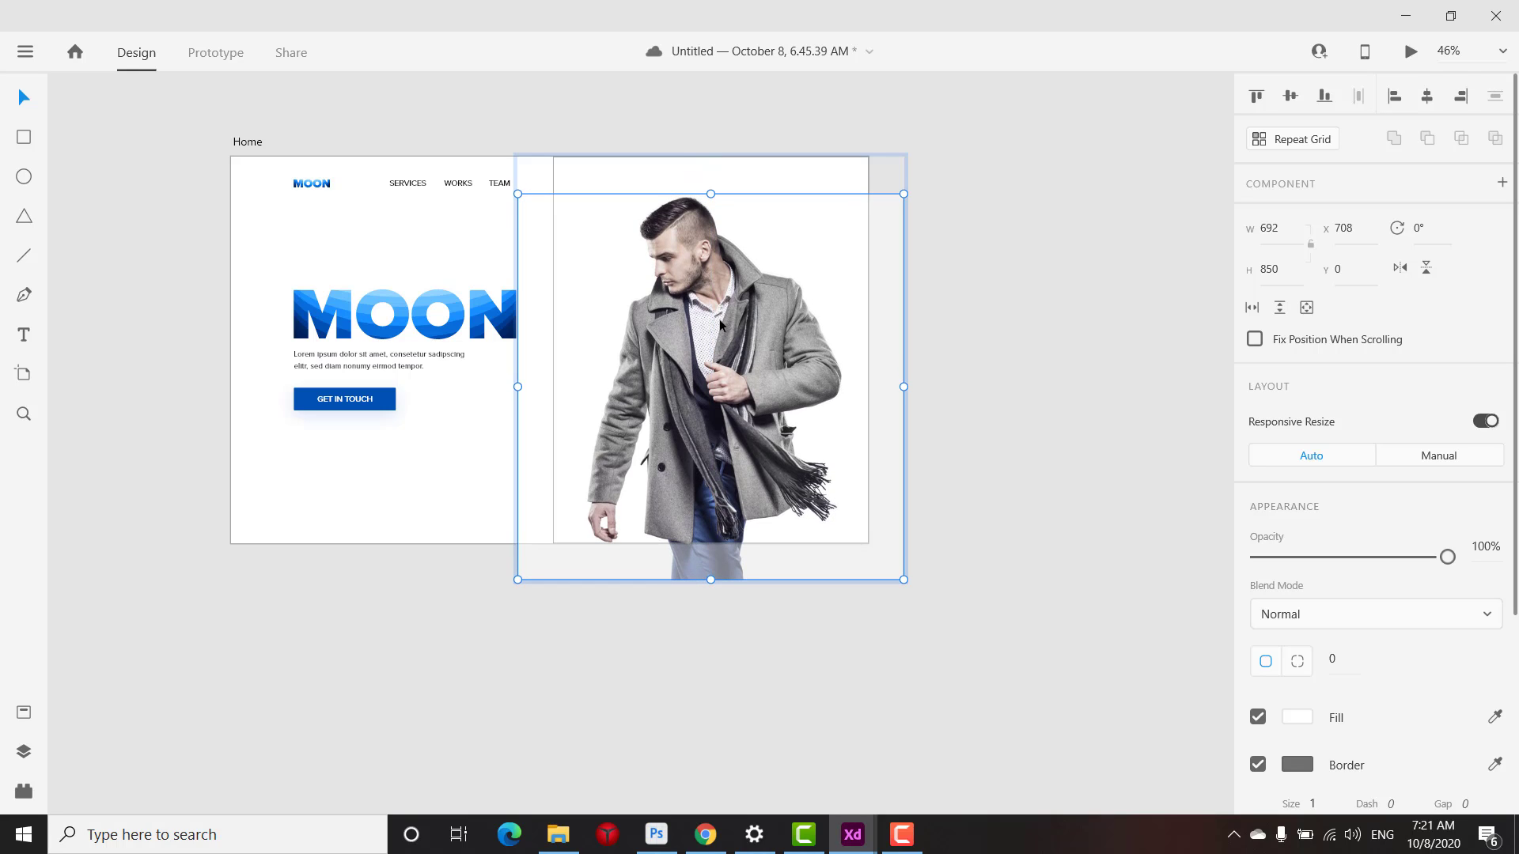
pyautogui.hotkey('shift', 'Up')
pyautogui.hotkey('shift', 'Up')
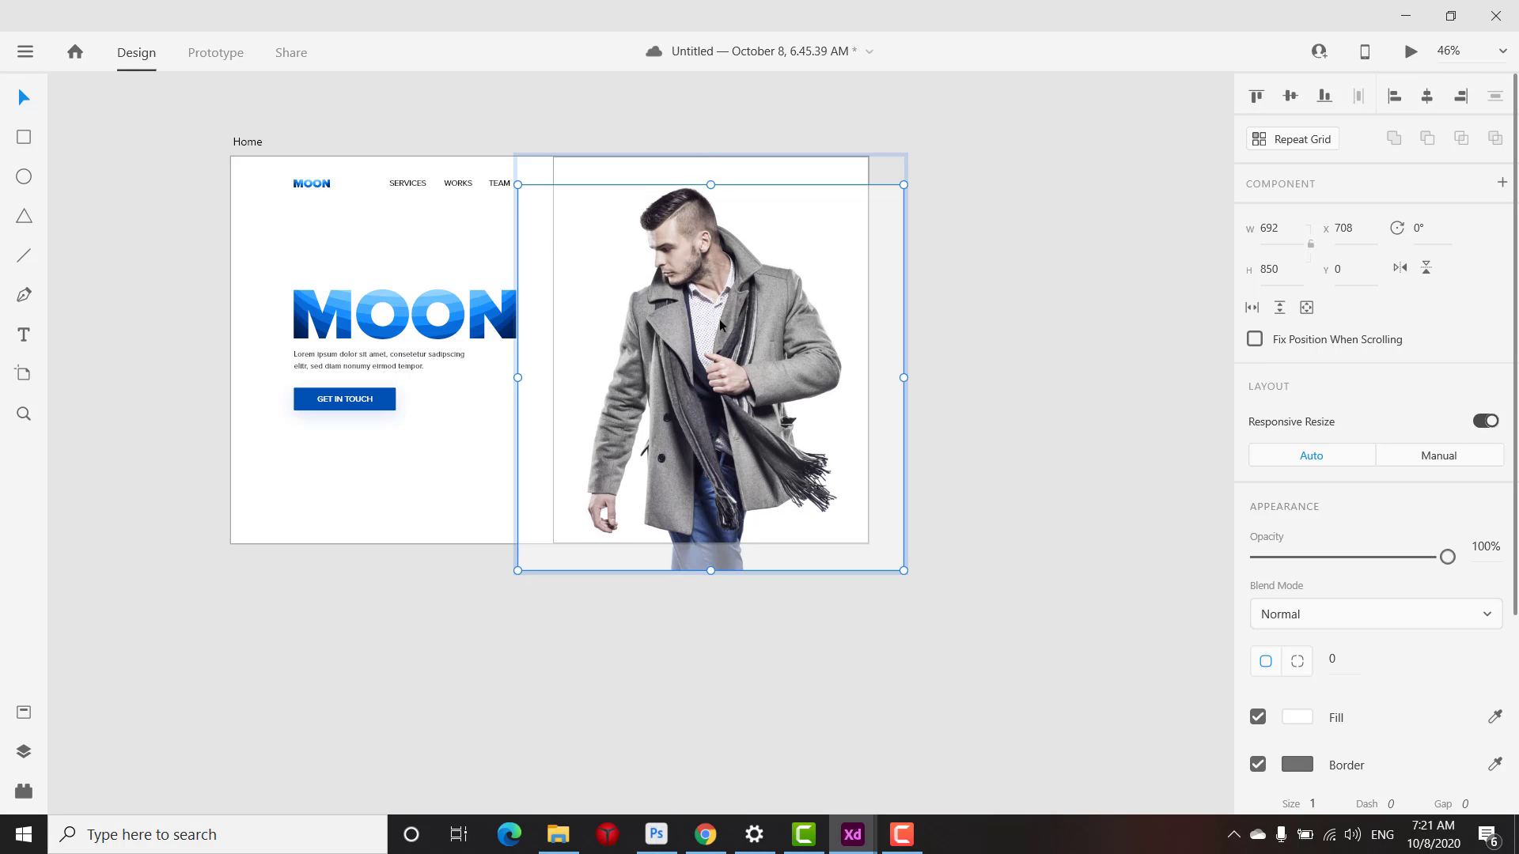
pyautogui.hotkey('shift', 'Up')
pyautogui.press('Down')
pyautogui.press('Down')
pyautogui.press('Down')
pyautogui.press('Down')
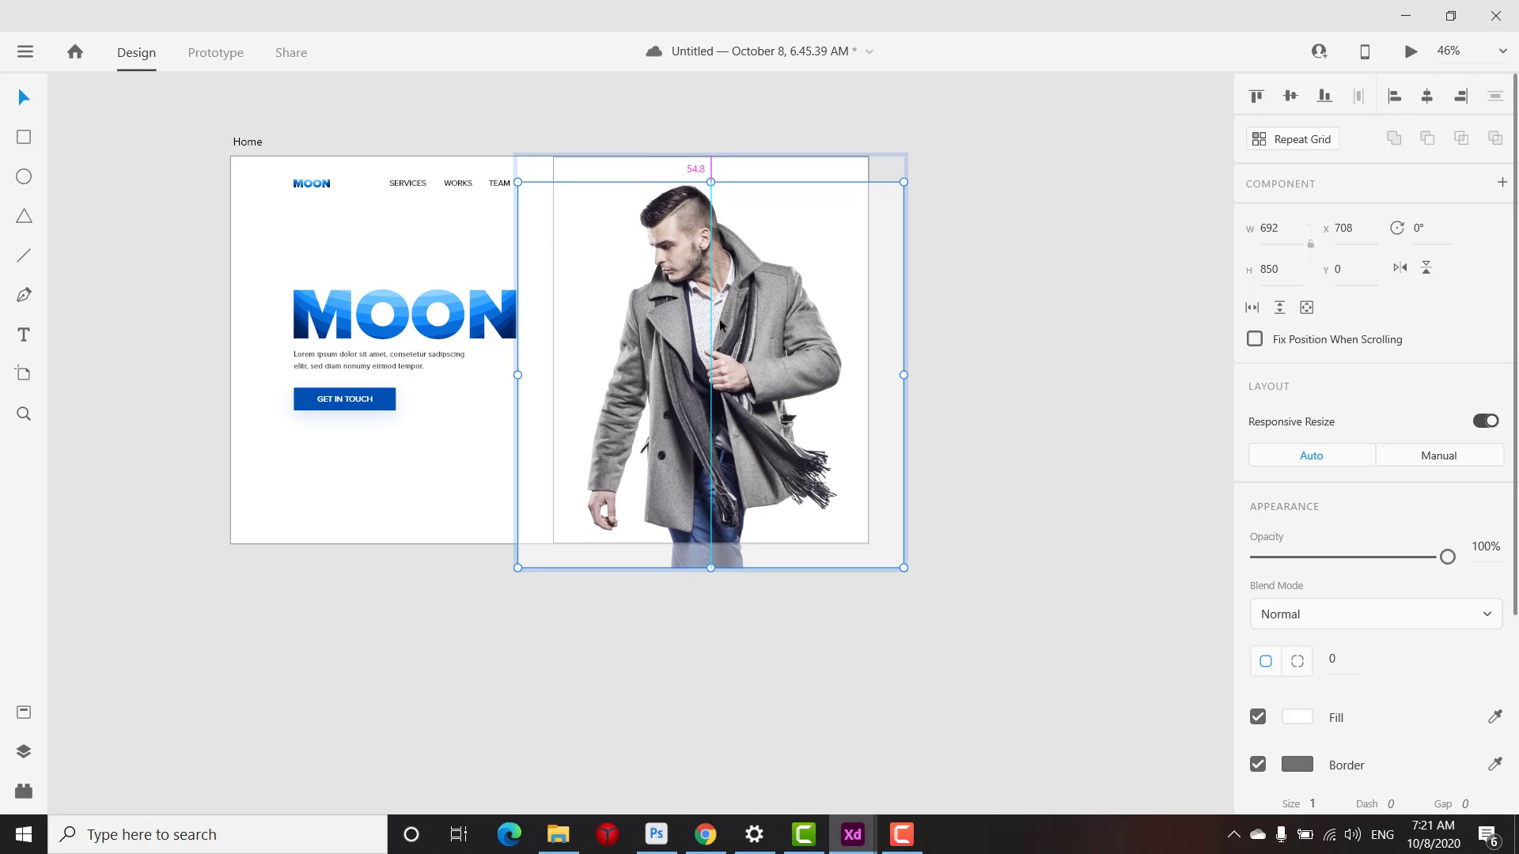
pyautogui.press('Down')
pyautogui.click(1090, 250)
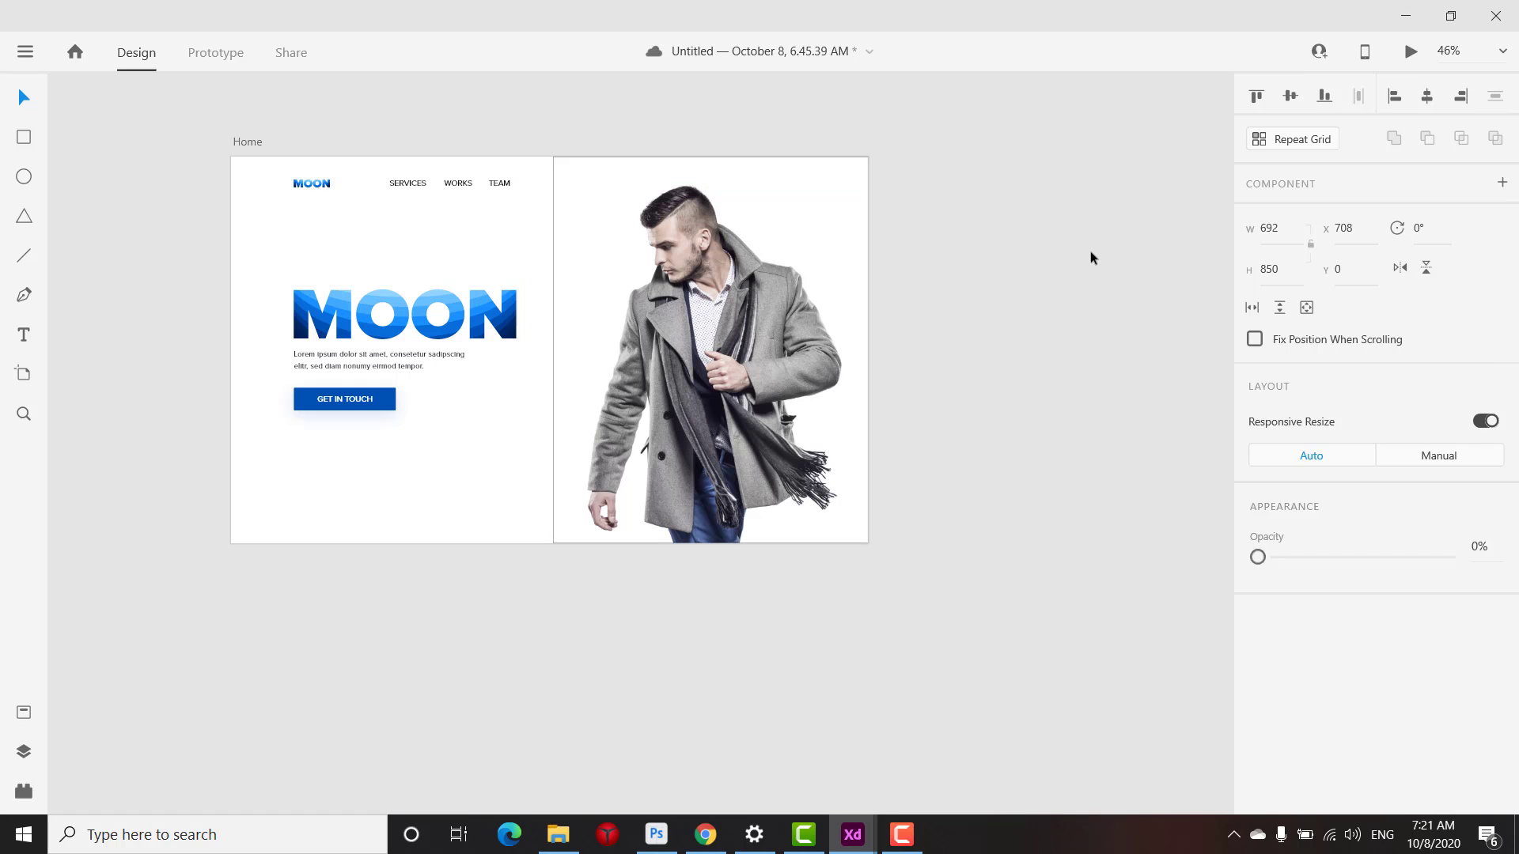
# Remove the border from the rectangle holding the man's photo
pyautogui.click(816, 184)
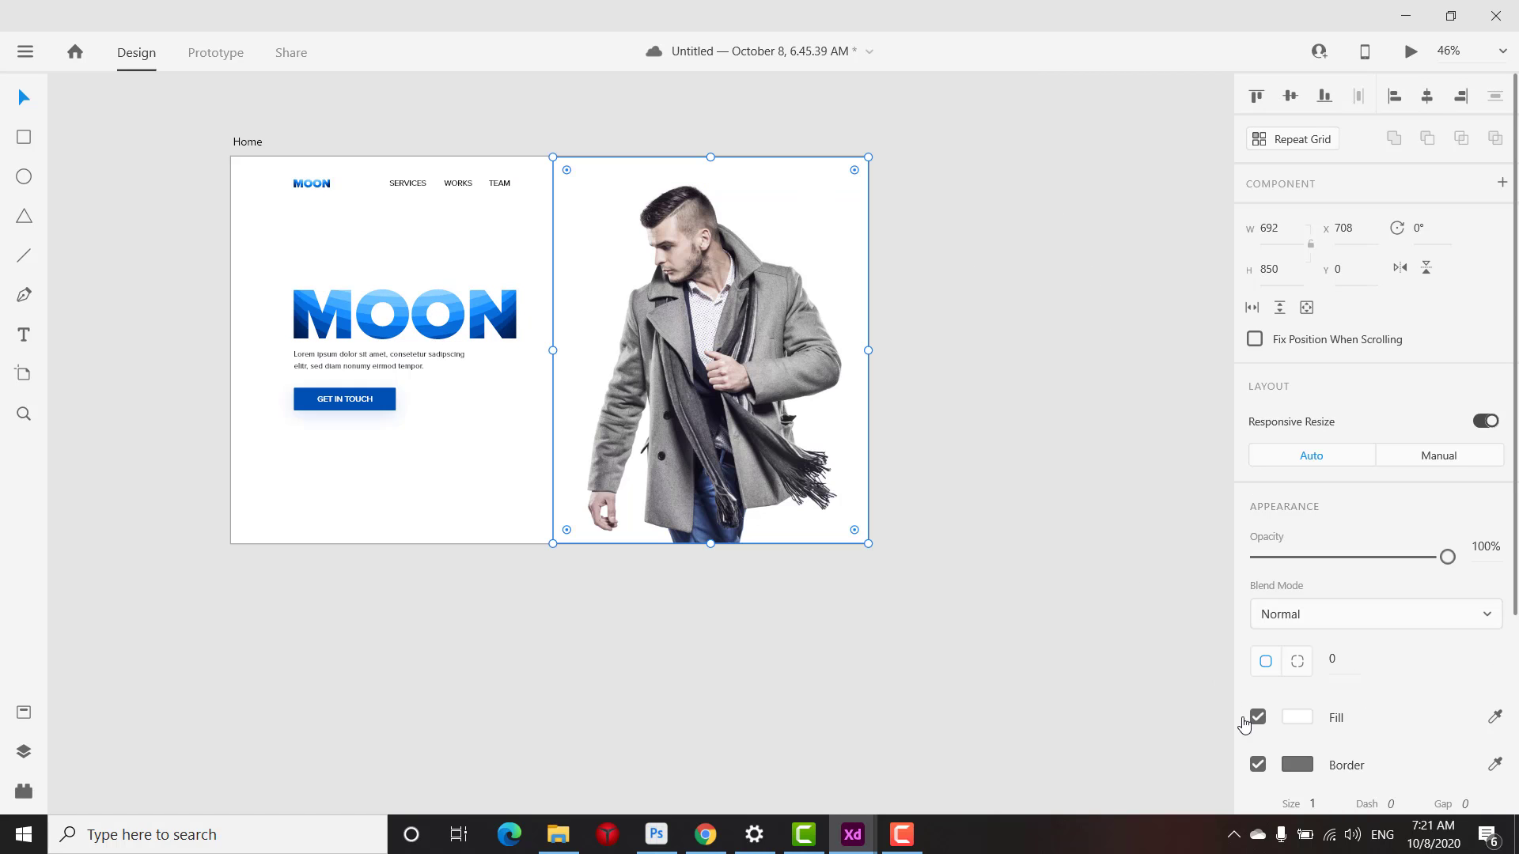
pyautogui.scroll(-1, 809, 321)
pyautogui.scroll(-2, 809, 321)
pyautogui.scroll(5, 611, 293)
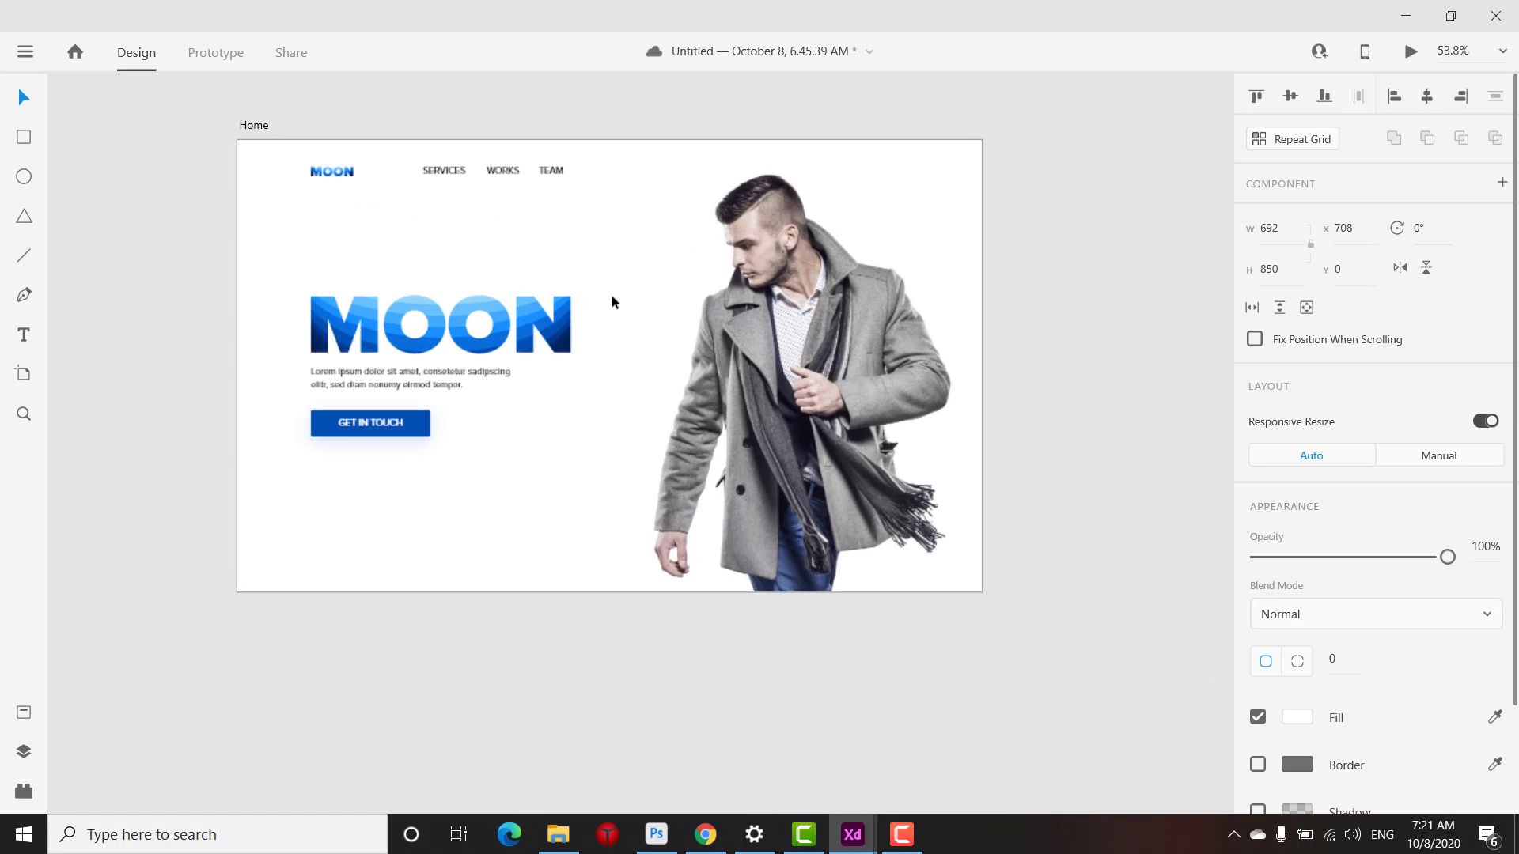
pyautogui.scroll(-3, 642, 269)
pyautogui.moveTo(780, 272); pyautogui.dragTo(689, 315)
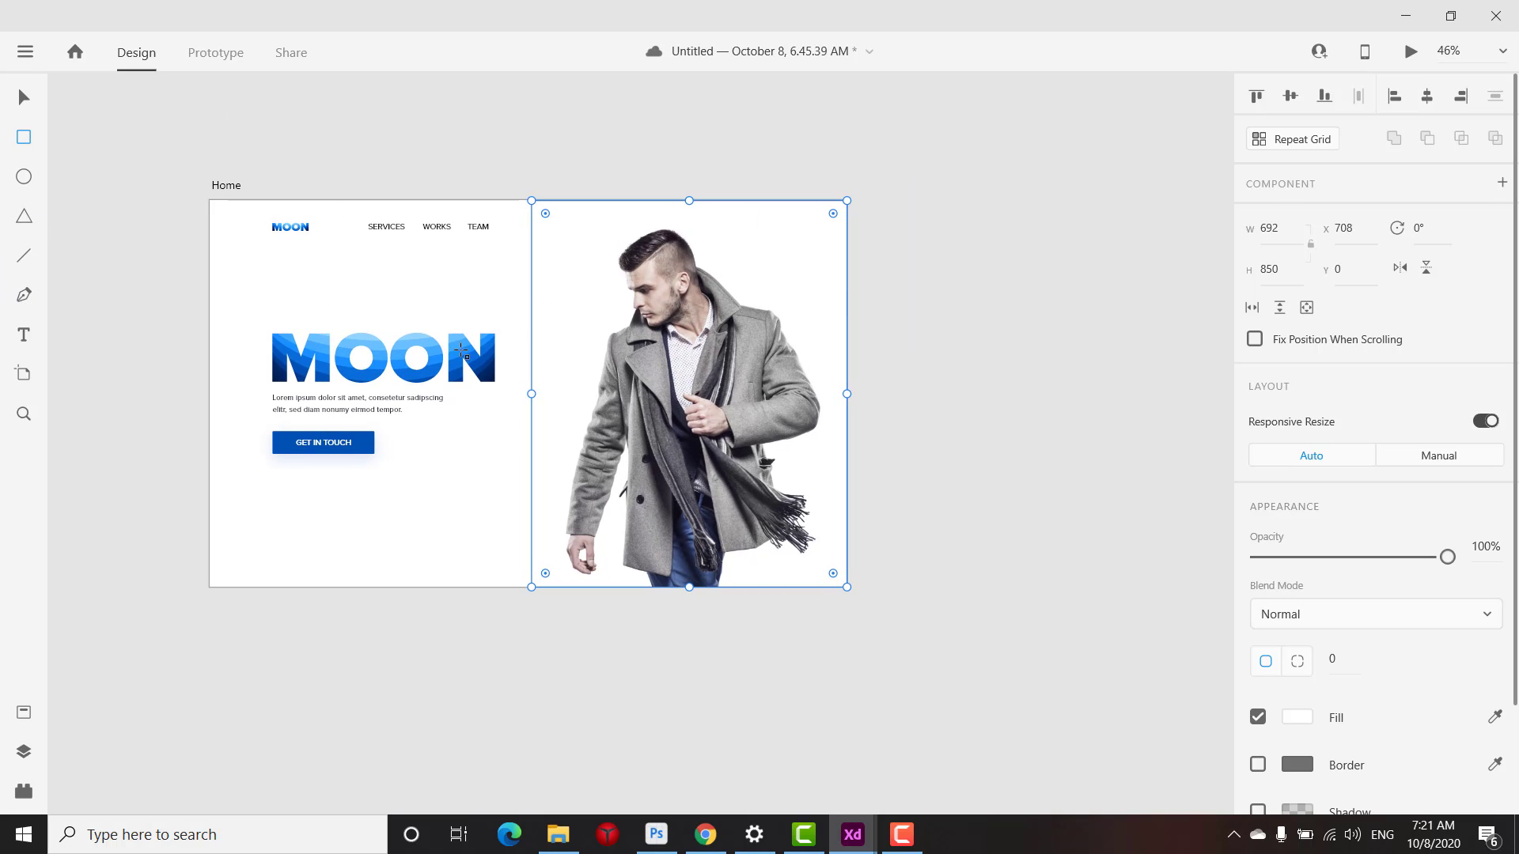
pyautogui.scroll(3, 368, 437)
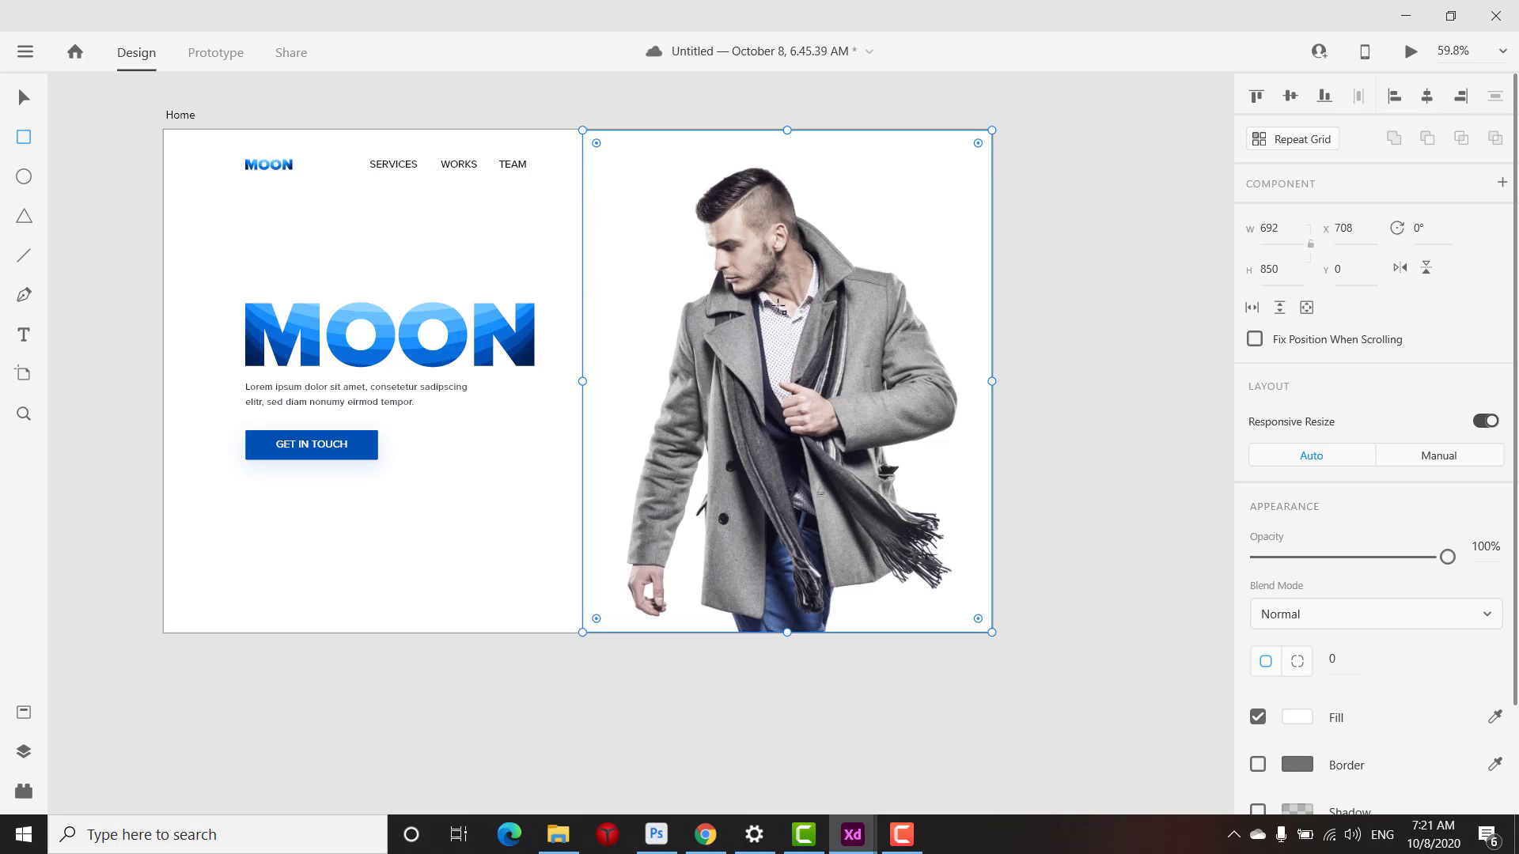
# Draw a tall rectangle about 516 px high beside the artboard and set its width to 80
pyautogui.scroll(-3, 780, 307)
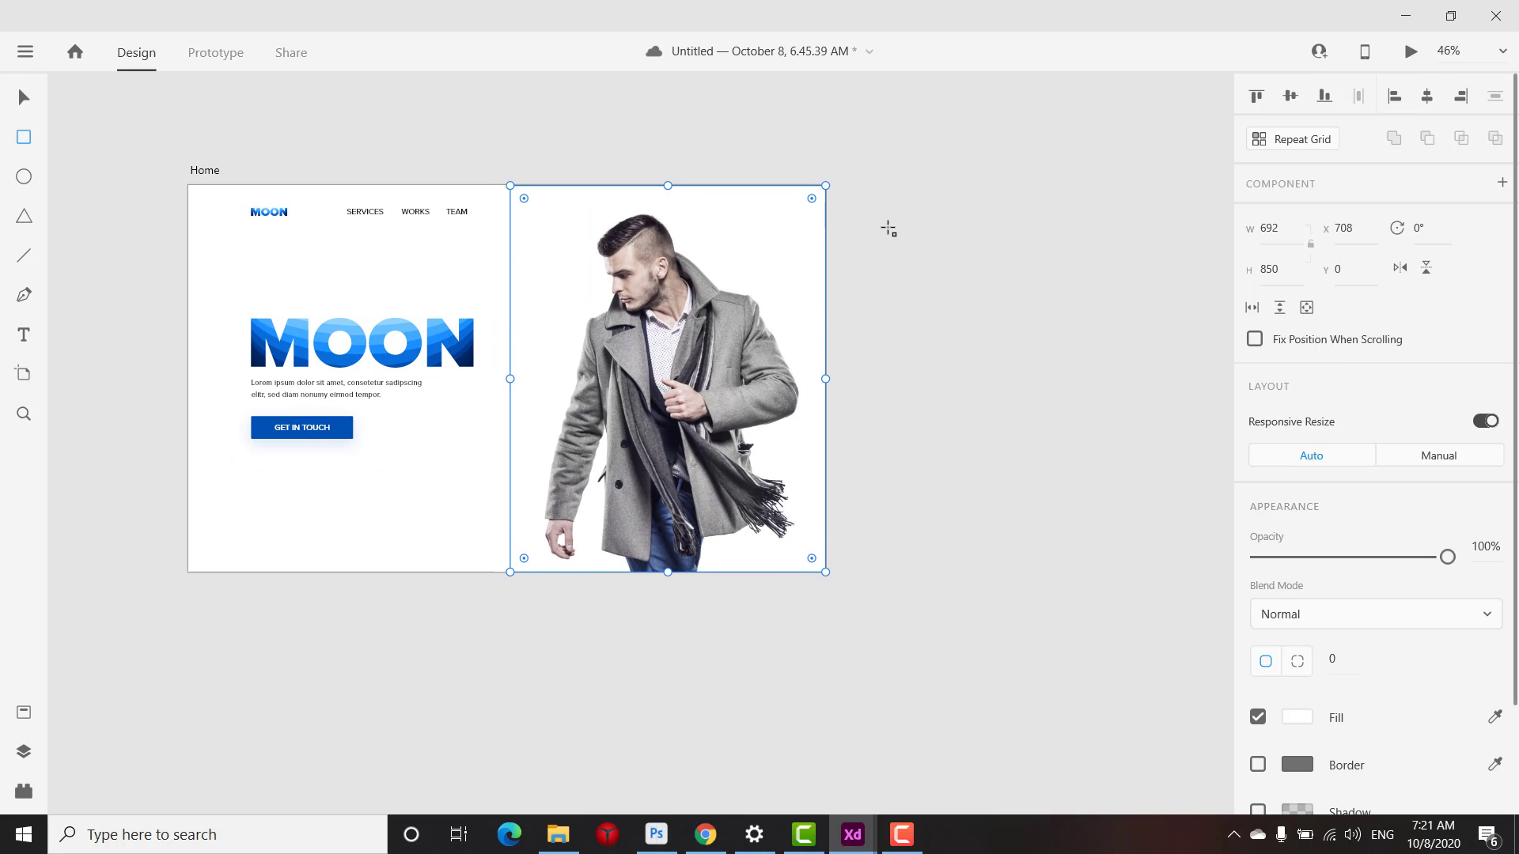
pyautogui.moveTo(888, 229); pyautogui.dragTo(942, 459)
pyautogui.click(1284, 231)
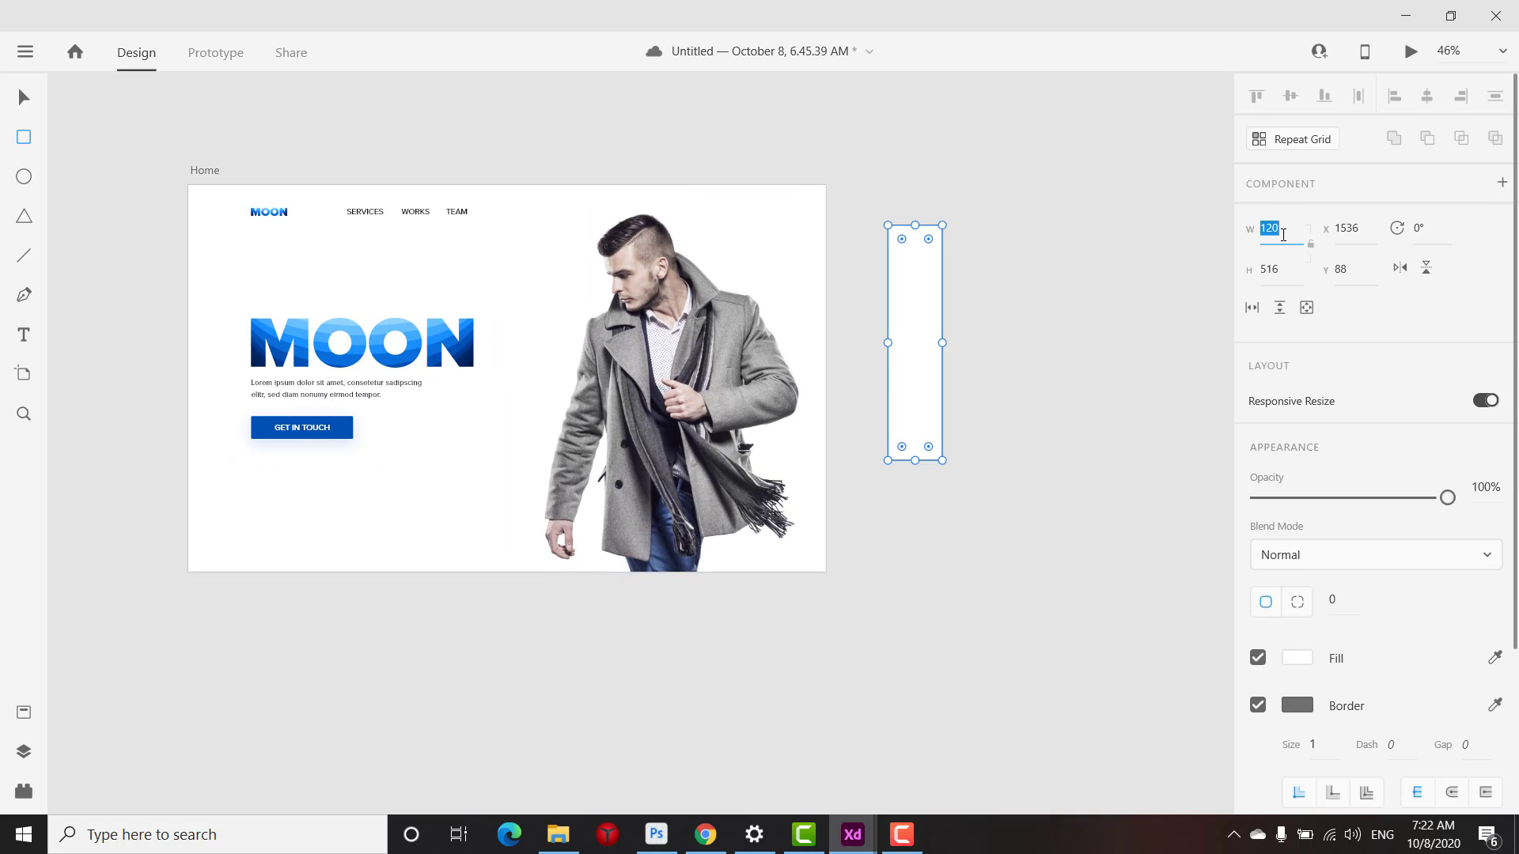
pyautogui.hotkey('shift', 'Down')
pyautogui.hotkey('shift', 'Down')
pyautogui.hotkey('shift', 'Down')
pyautogui.hotkey('shift', 'Down')
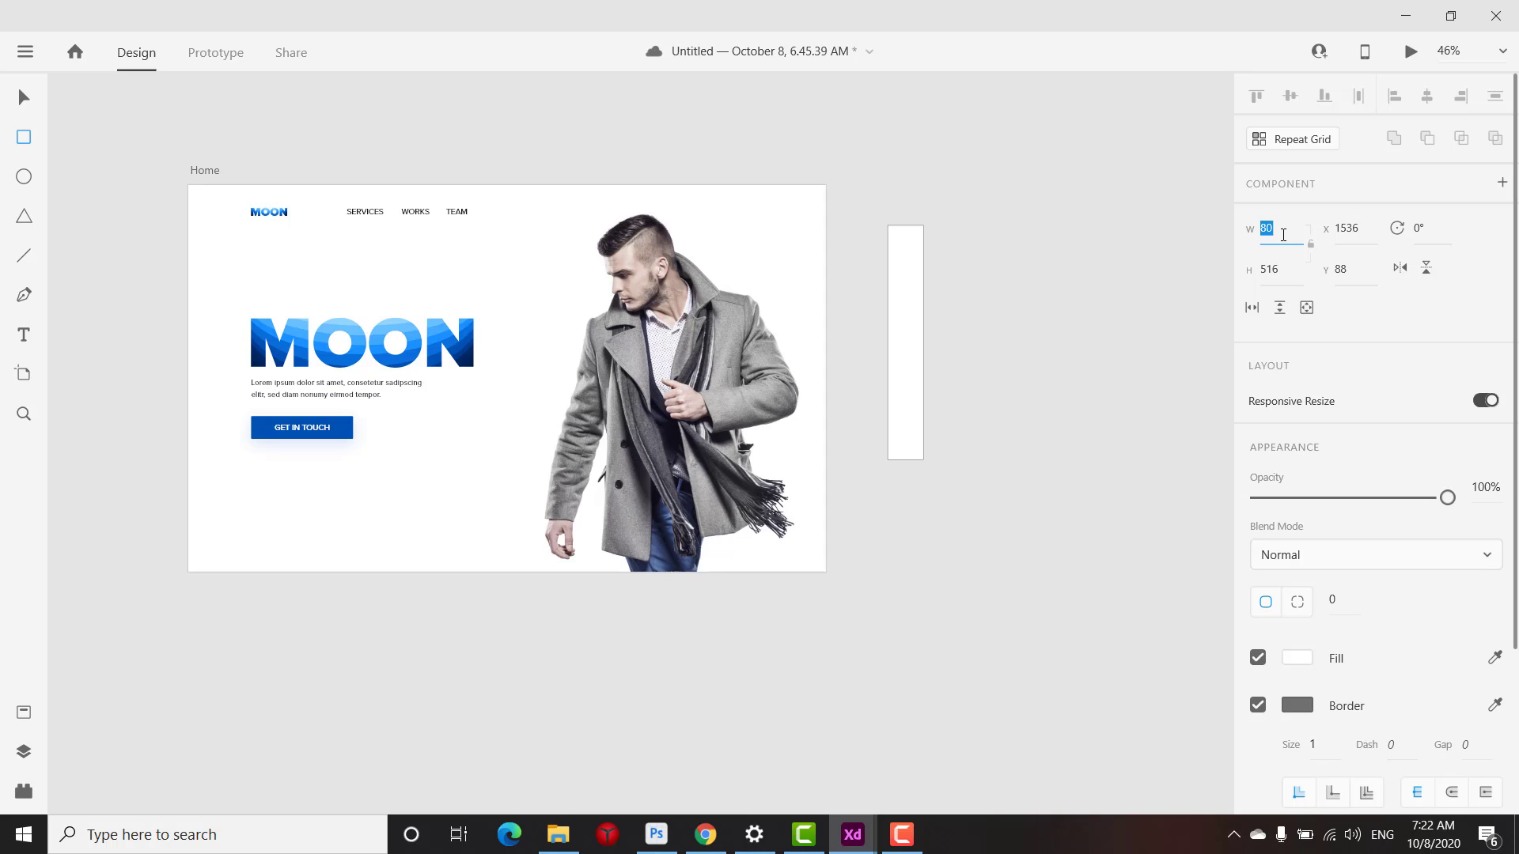
# Round the narrow rectangle's corners to a radius of 40 and rotate it 45°
pyautogui.moveTo(909, 238); pyautogui.dragTo(908, 271)
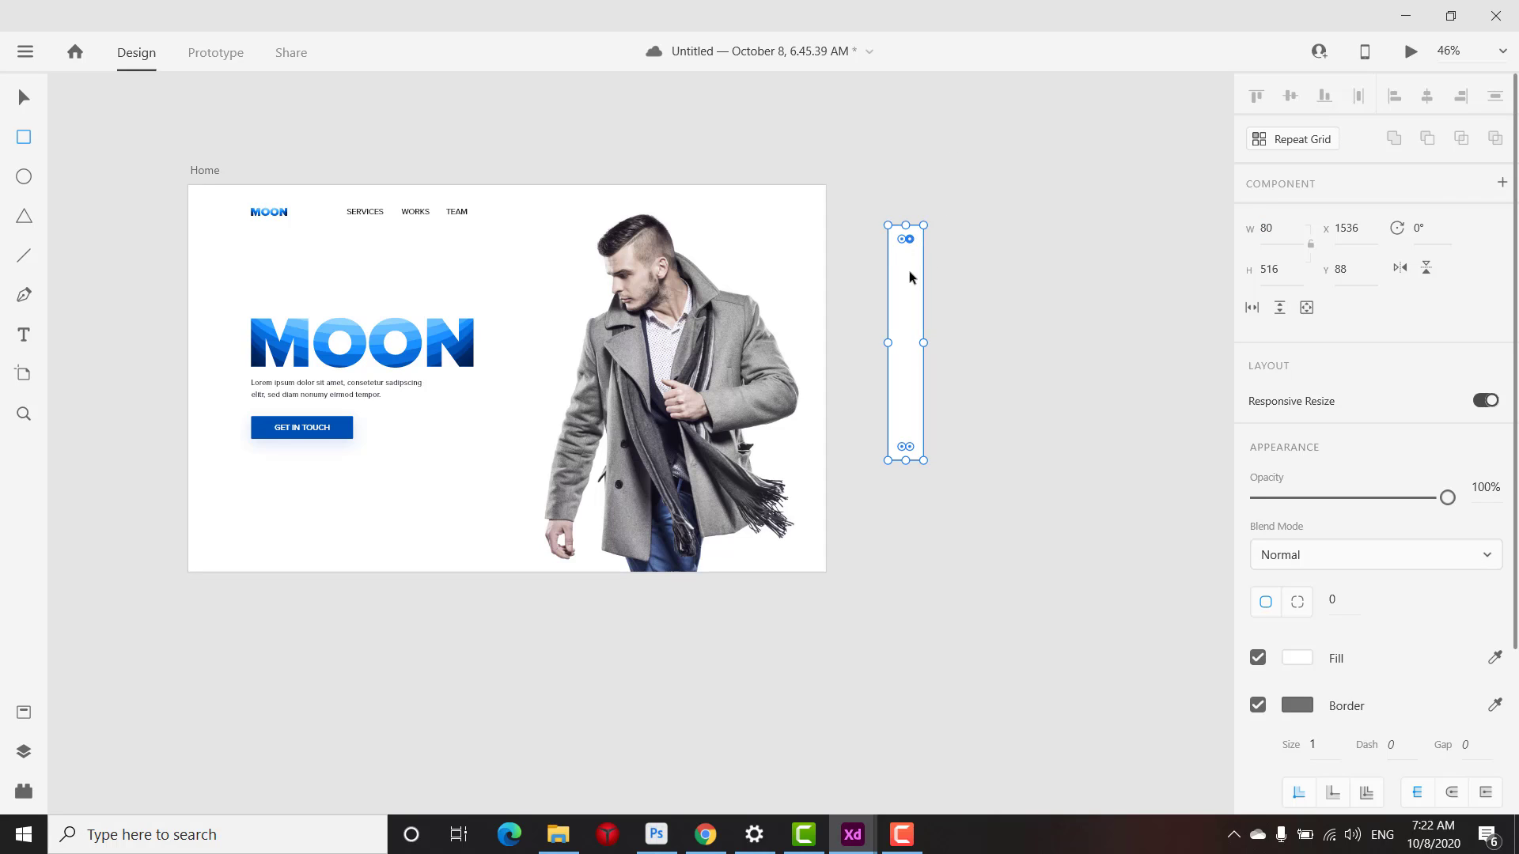
pyautogui.click(23, 97)
pyautogui.moveTo(917, 465); pyautogui.dragTo(822, 441)
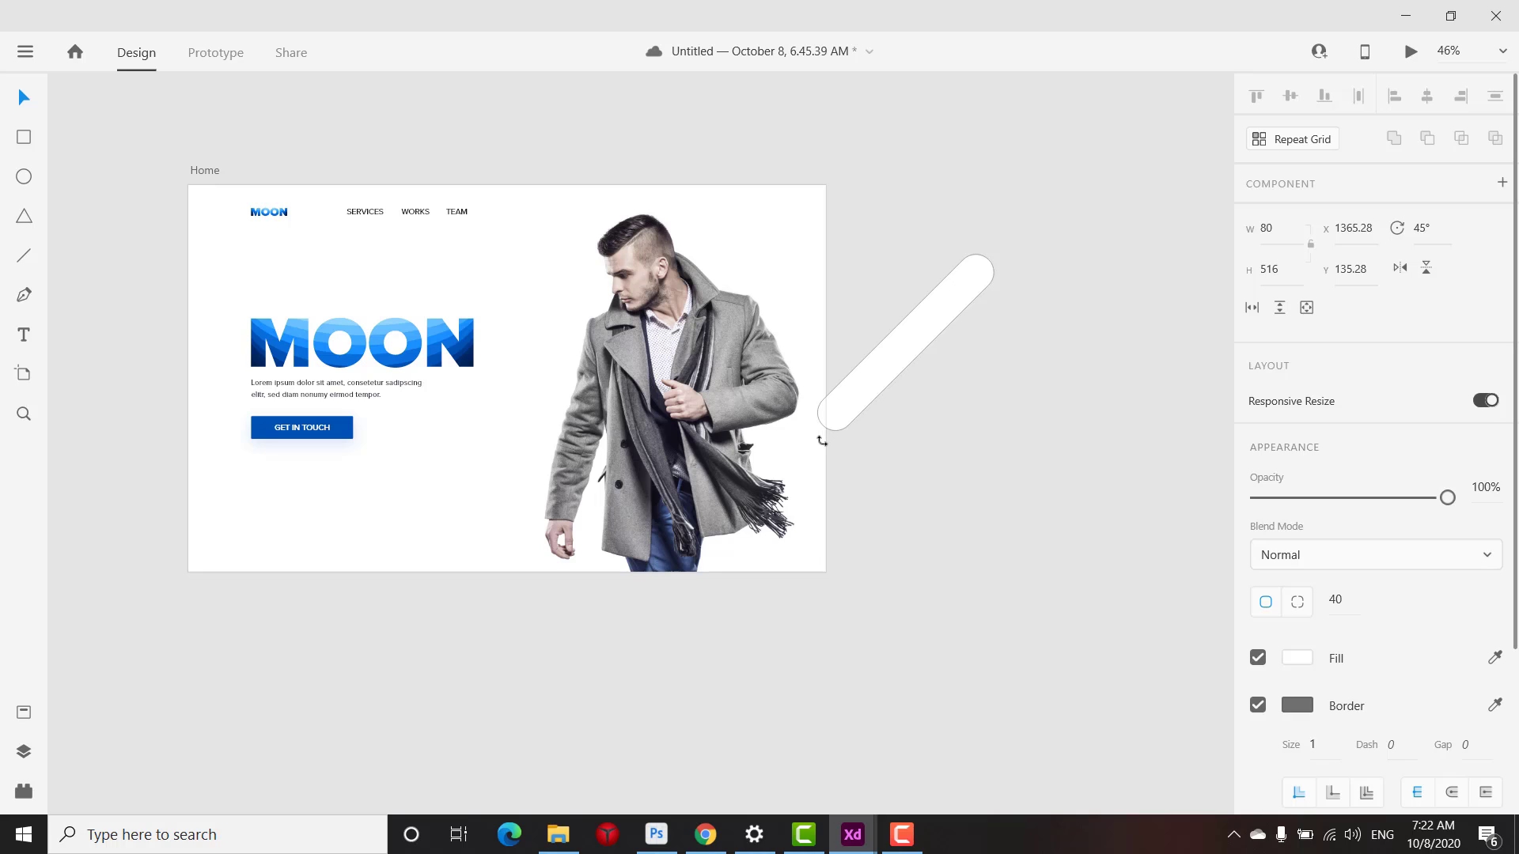
# Place the rotated bar across the artboard's upper-right corner and remove its border
pyautogui.moveTo(888, 341); pyautogui.dragTo(778, 201)
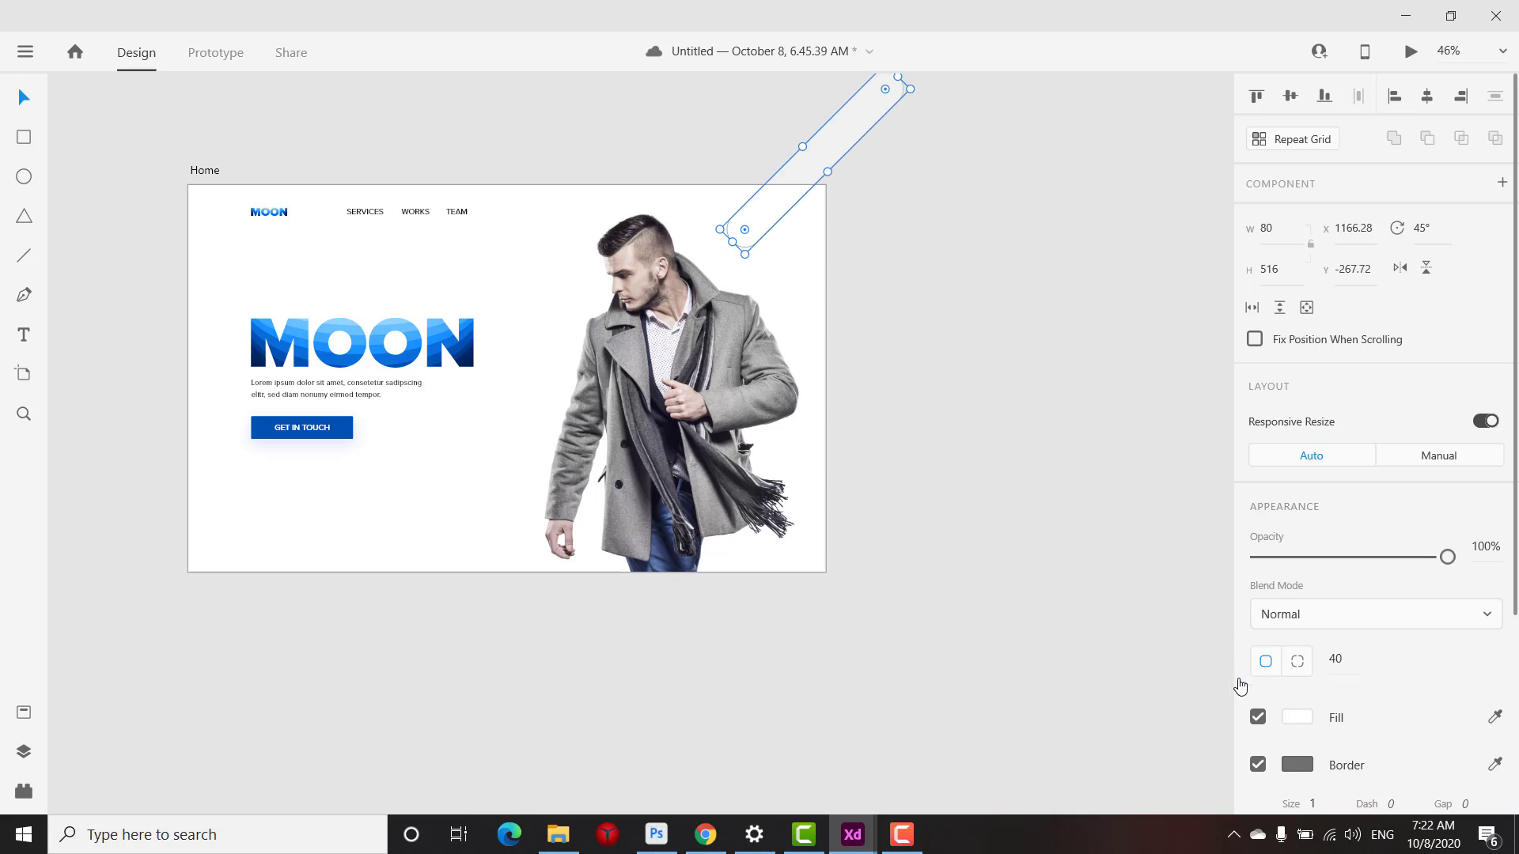
pyautogui.click(1258, 765)
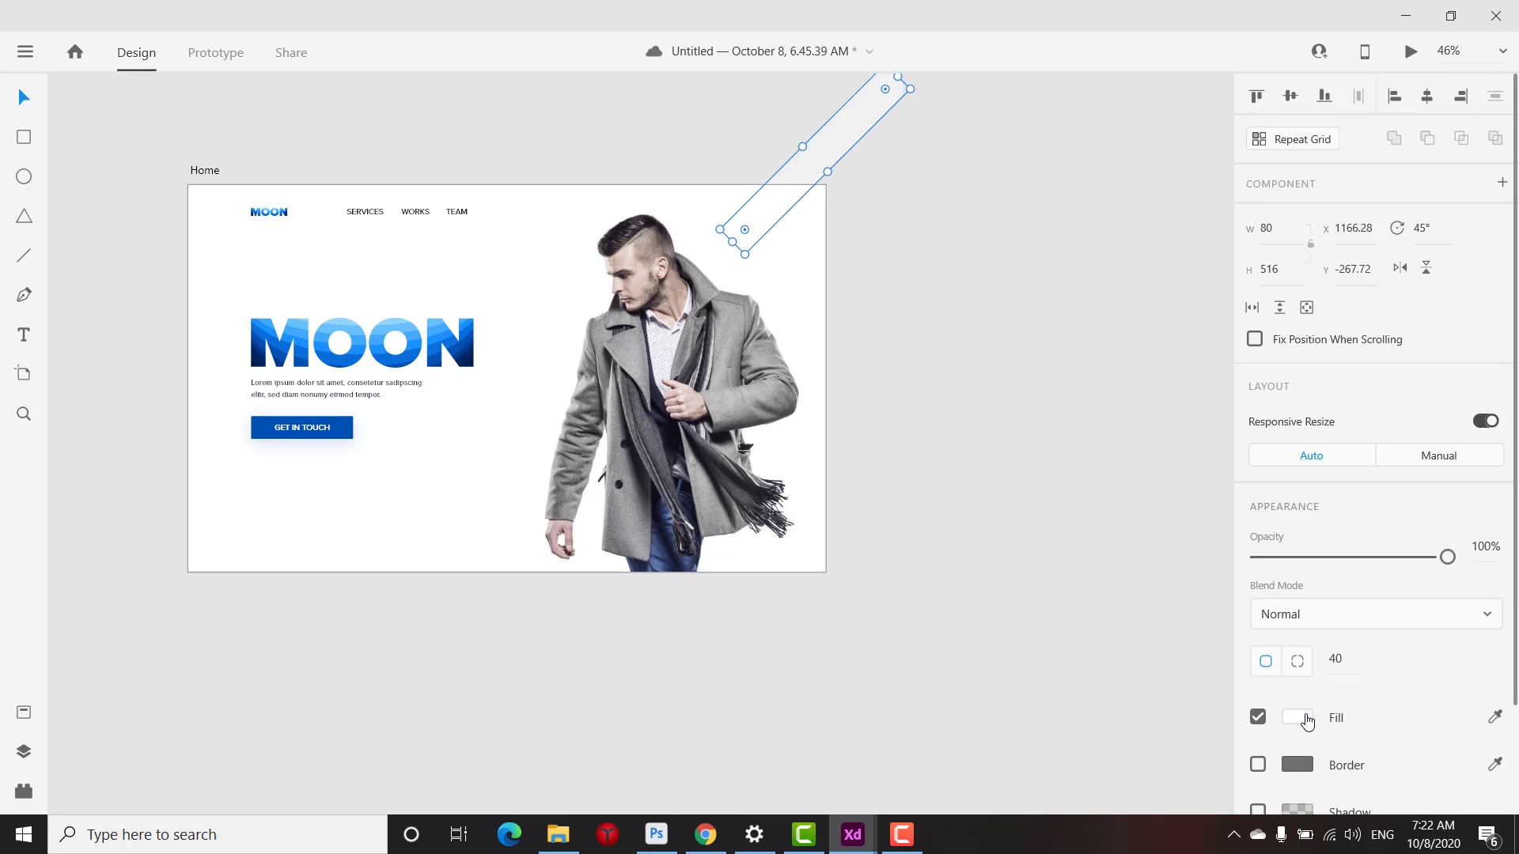
# Fill the diagonal bar with the blue #096DD9 sampled from the large MOON title
pyautogui.click(1302, 719)
pyautogui.click(1228, 734)
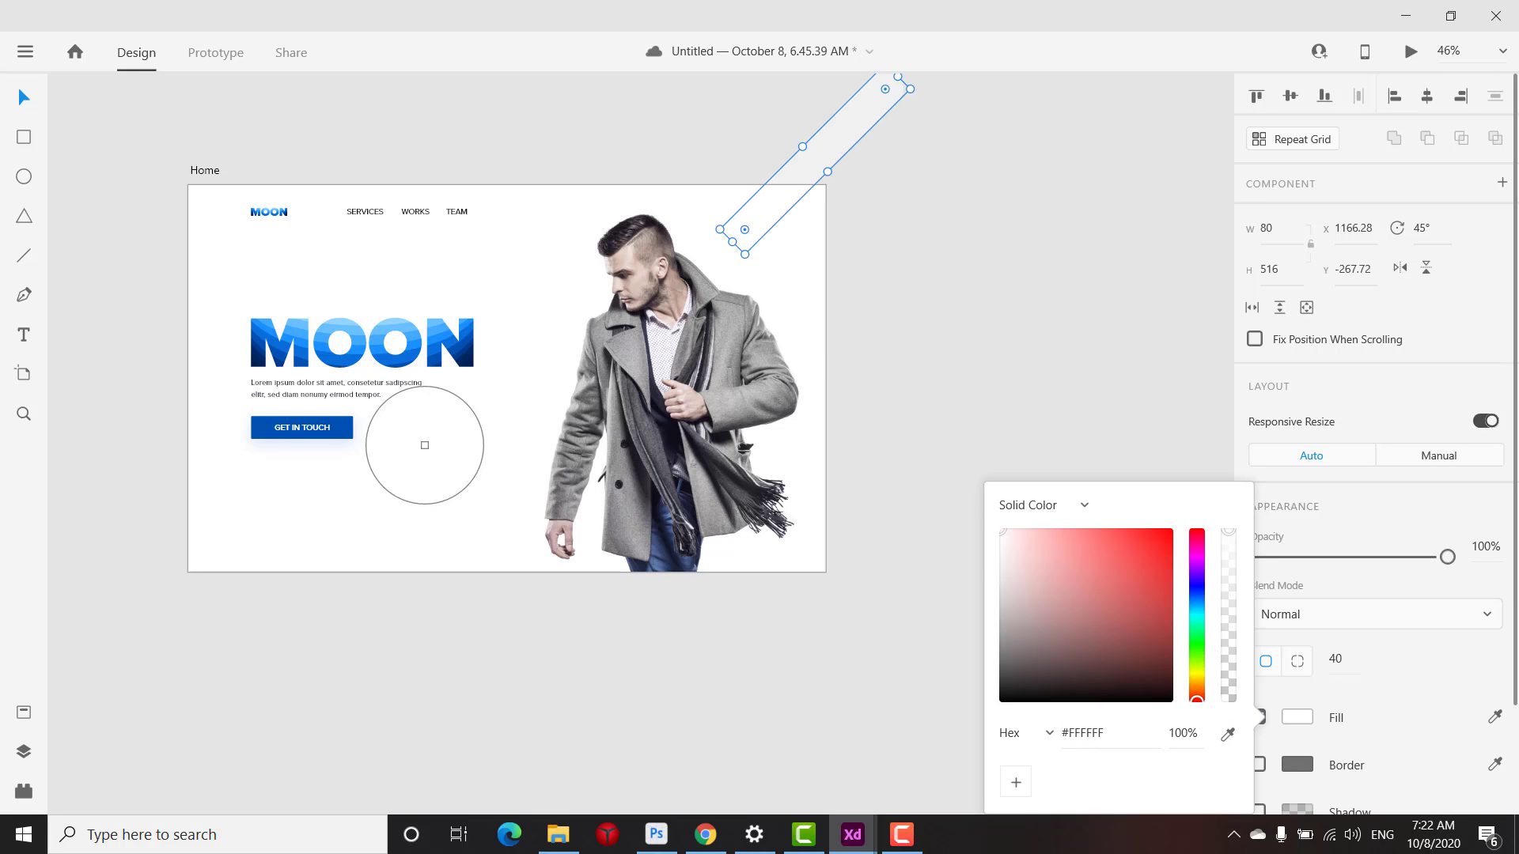
pyautogui.click(349, 424)
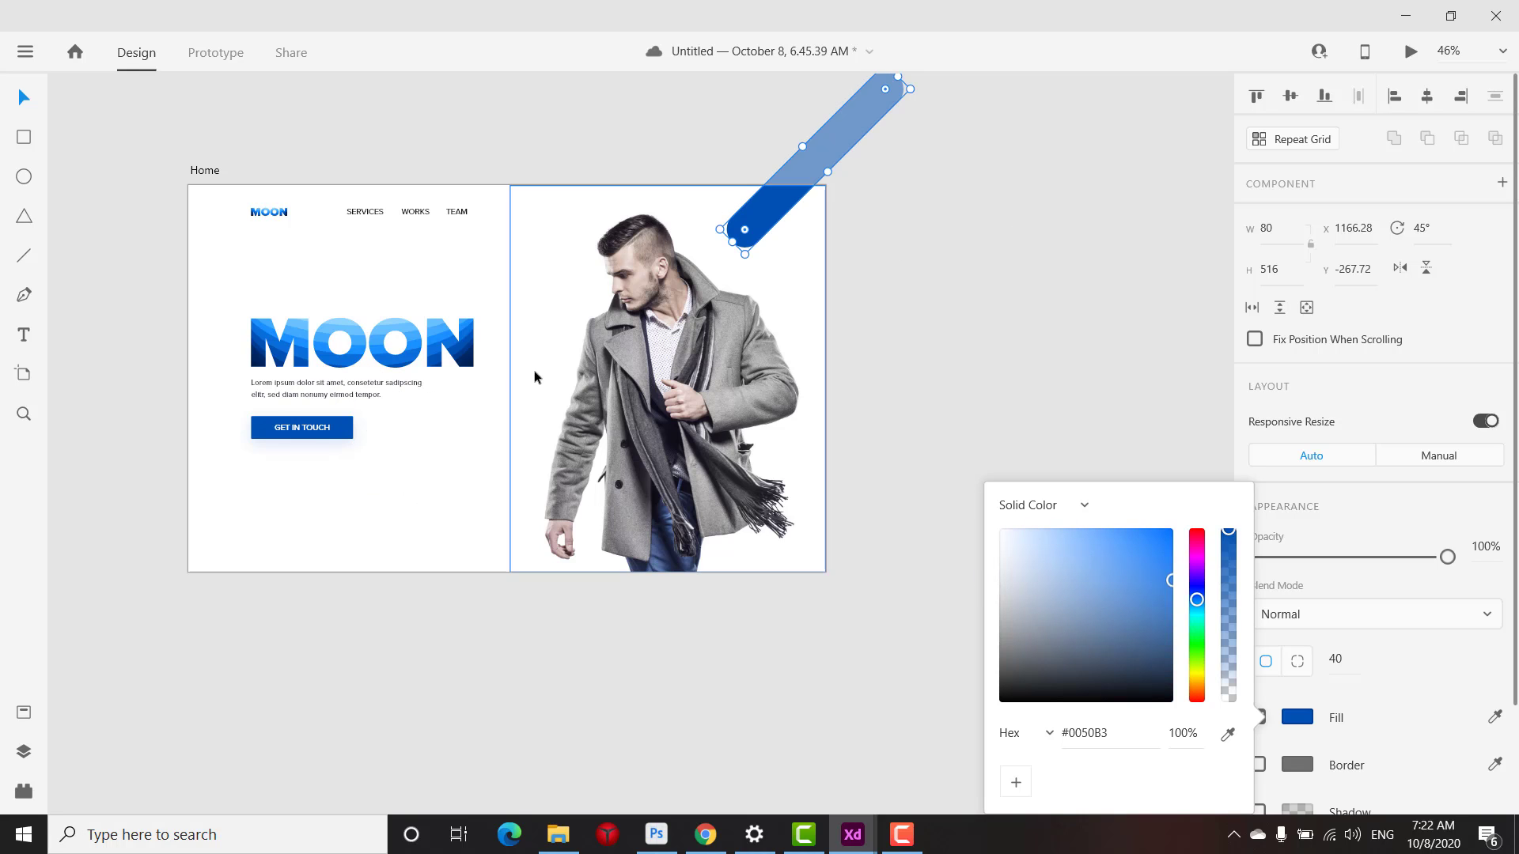
pyautogui.click(1228, 734)
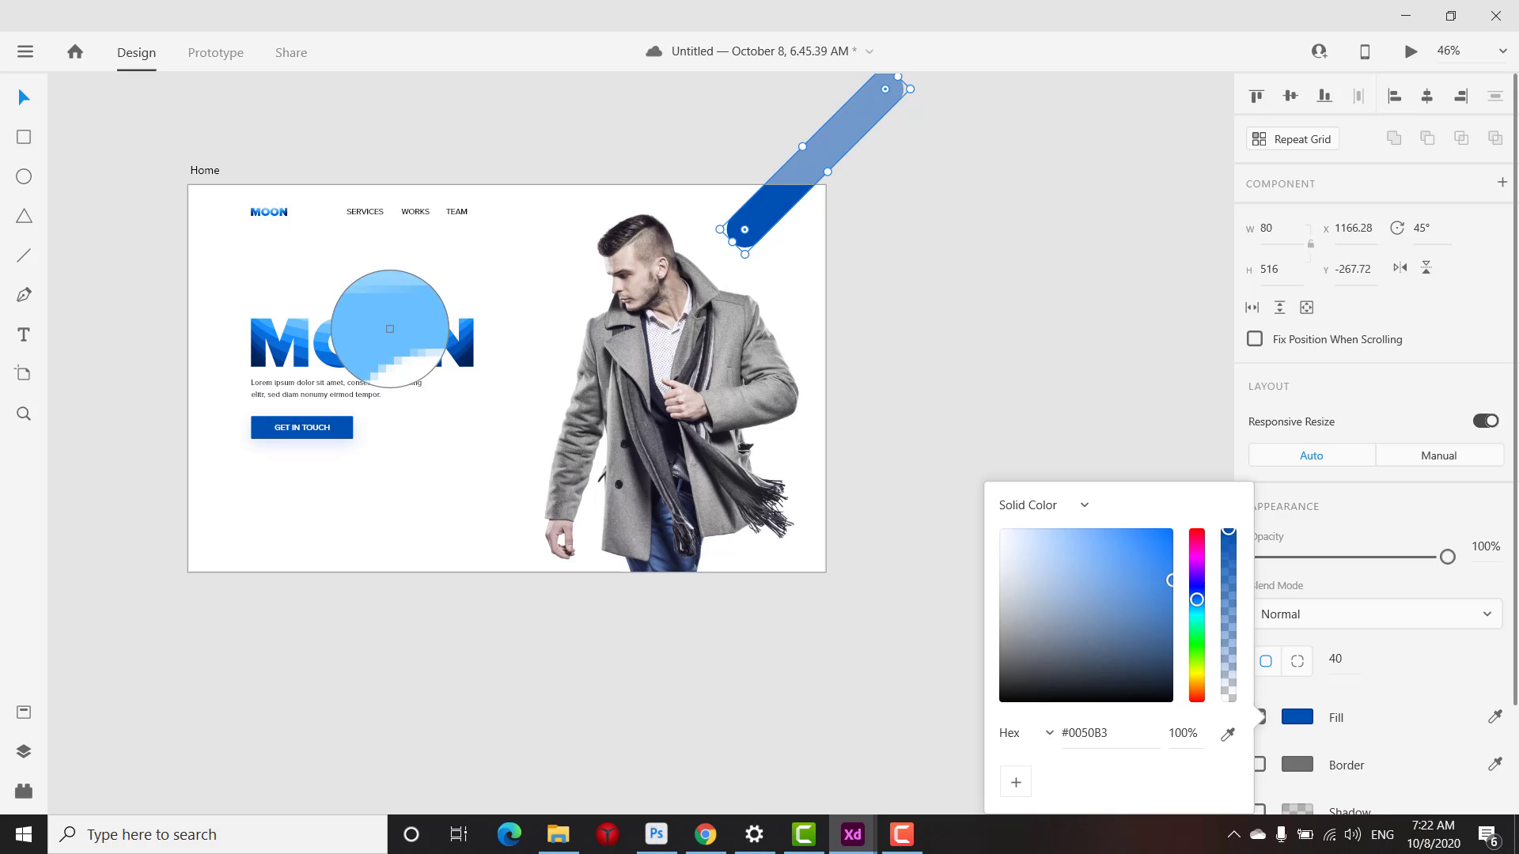
pyautogui.click(397, 364)
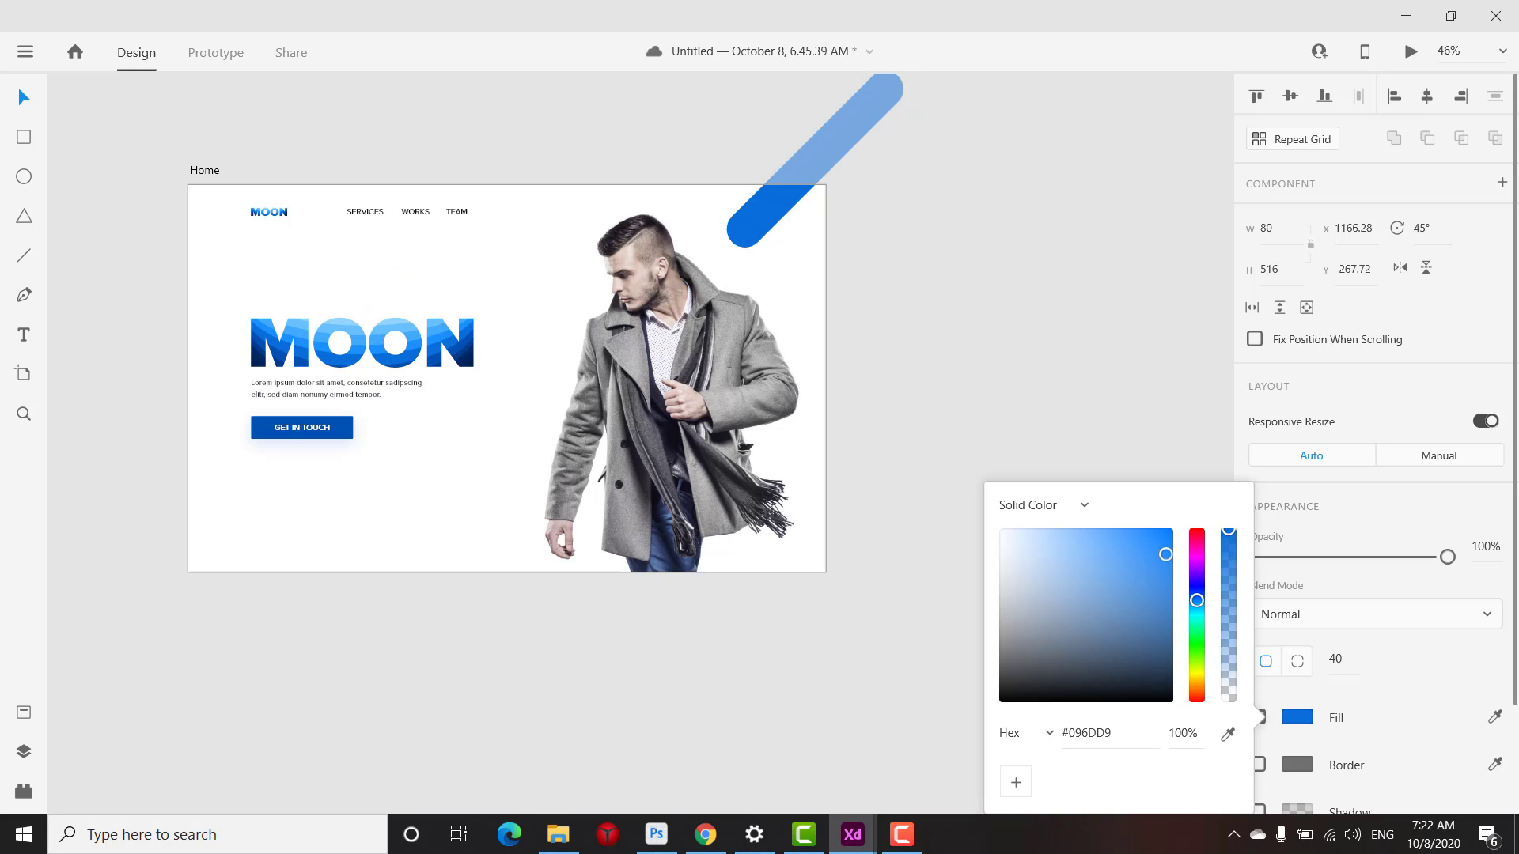
pyautogui.click(813, 155)
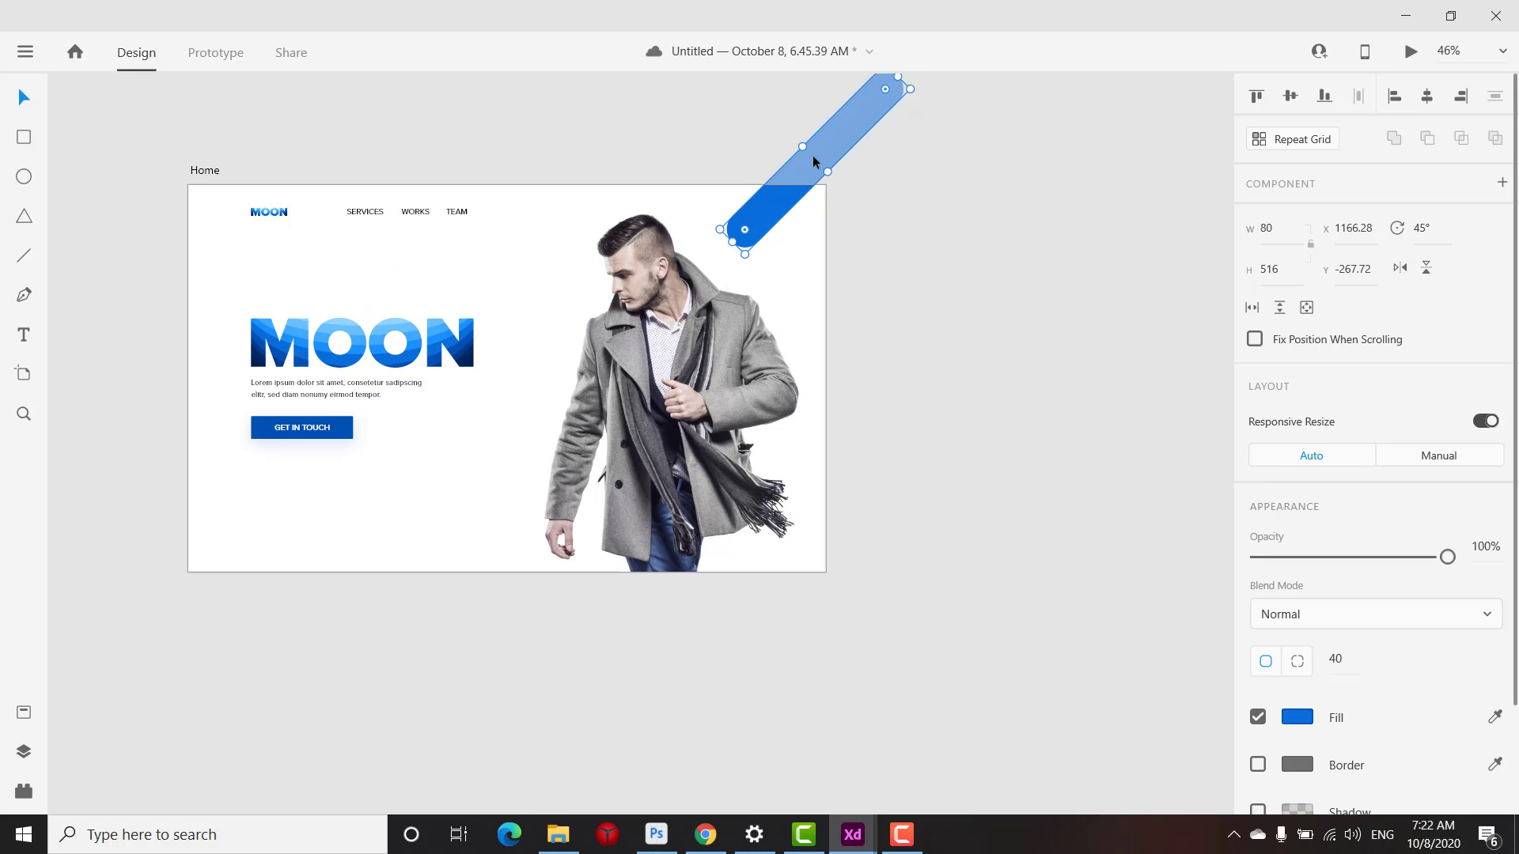
# Duplicate the blue bar and arrange both bars parallel across the artboard's upper-right corner, with the copy below the original
pyautogui.keyDown('alt'); pyautogui.moveTo(792, 210); pyautogui.dragTo(806, 245); pyautogui.keyUp('alt')
pyautogui.keyDown('shift'); pyautogui.click(773, 216); pyautogui.keyUp('shift')
pyautogui.click(936, 300)
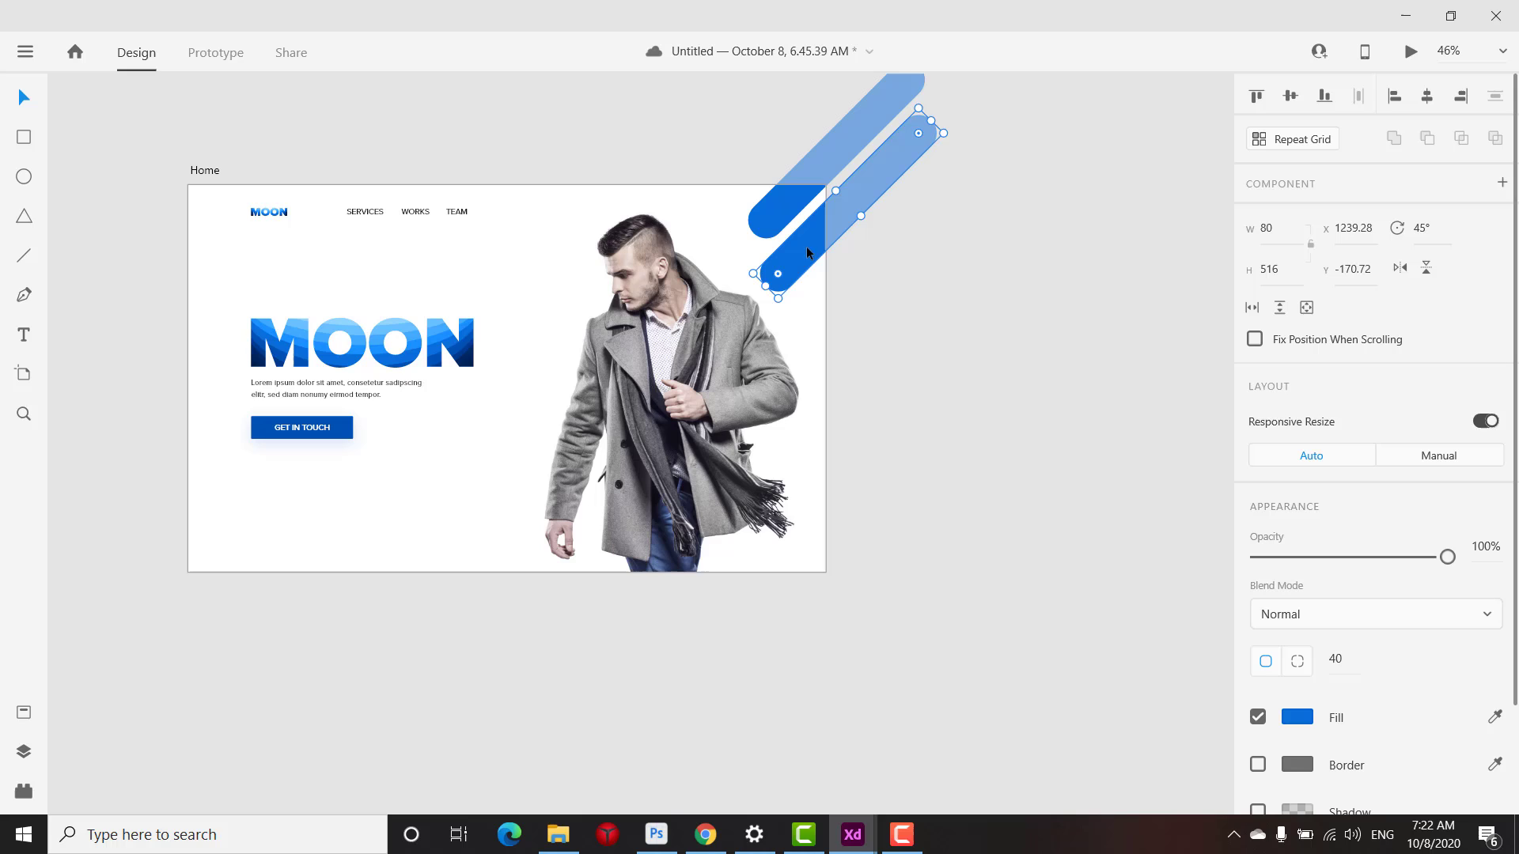
# Shift the man's photo slightly left inside its rectangle, away from the blue bars
pyautogui.click(677, 360)
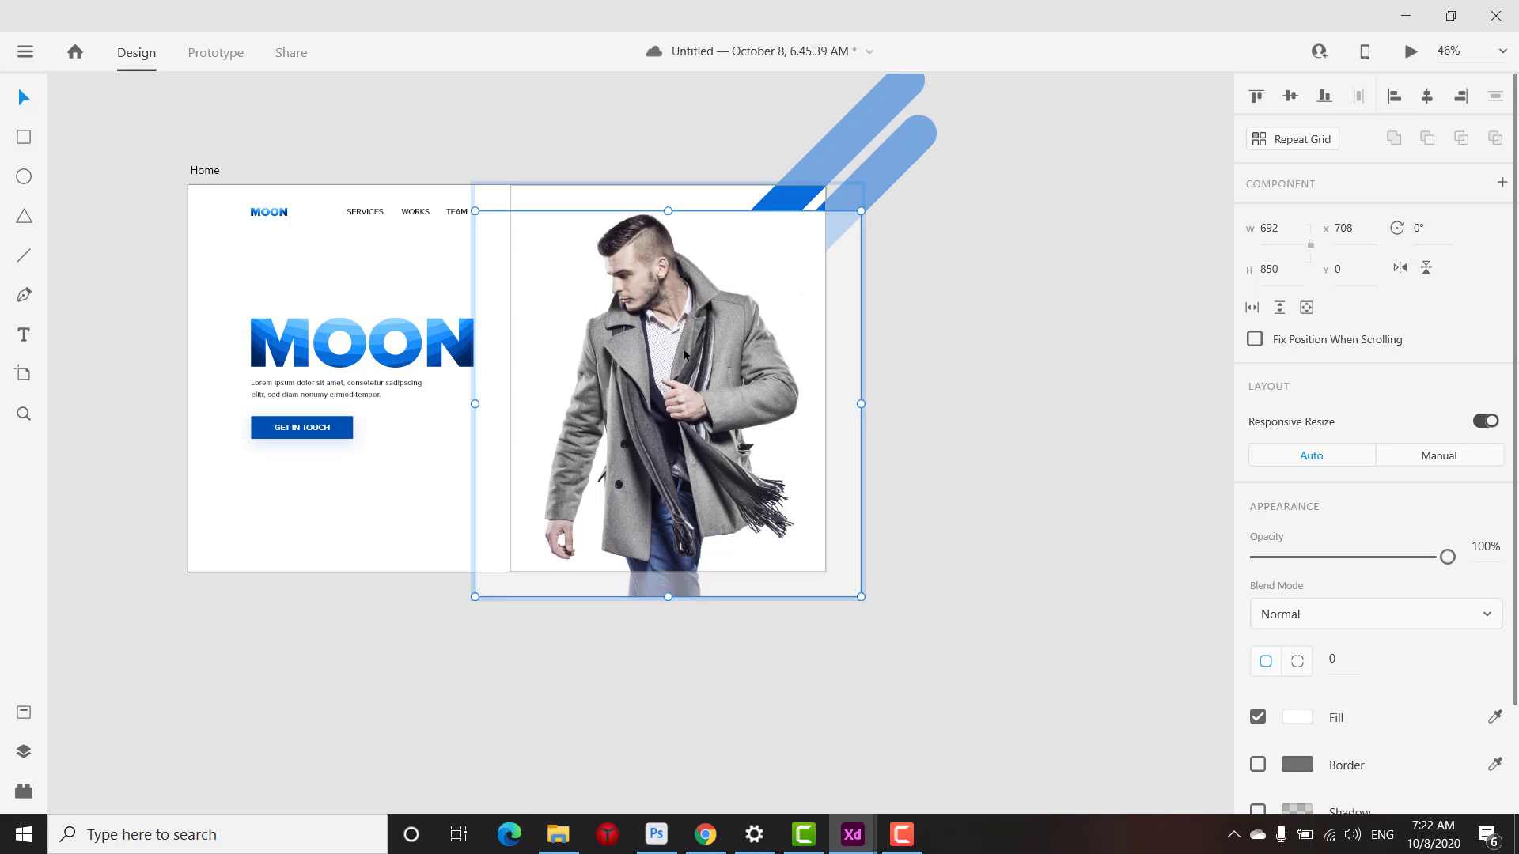
pyautogui.moveTo(682, 348); pyautogui.dragTo(663, 350)
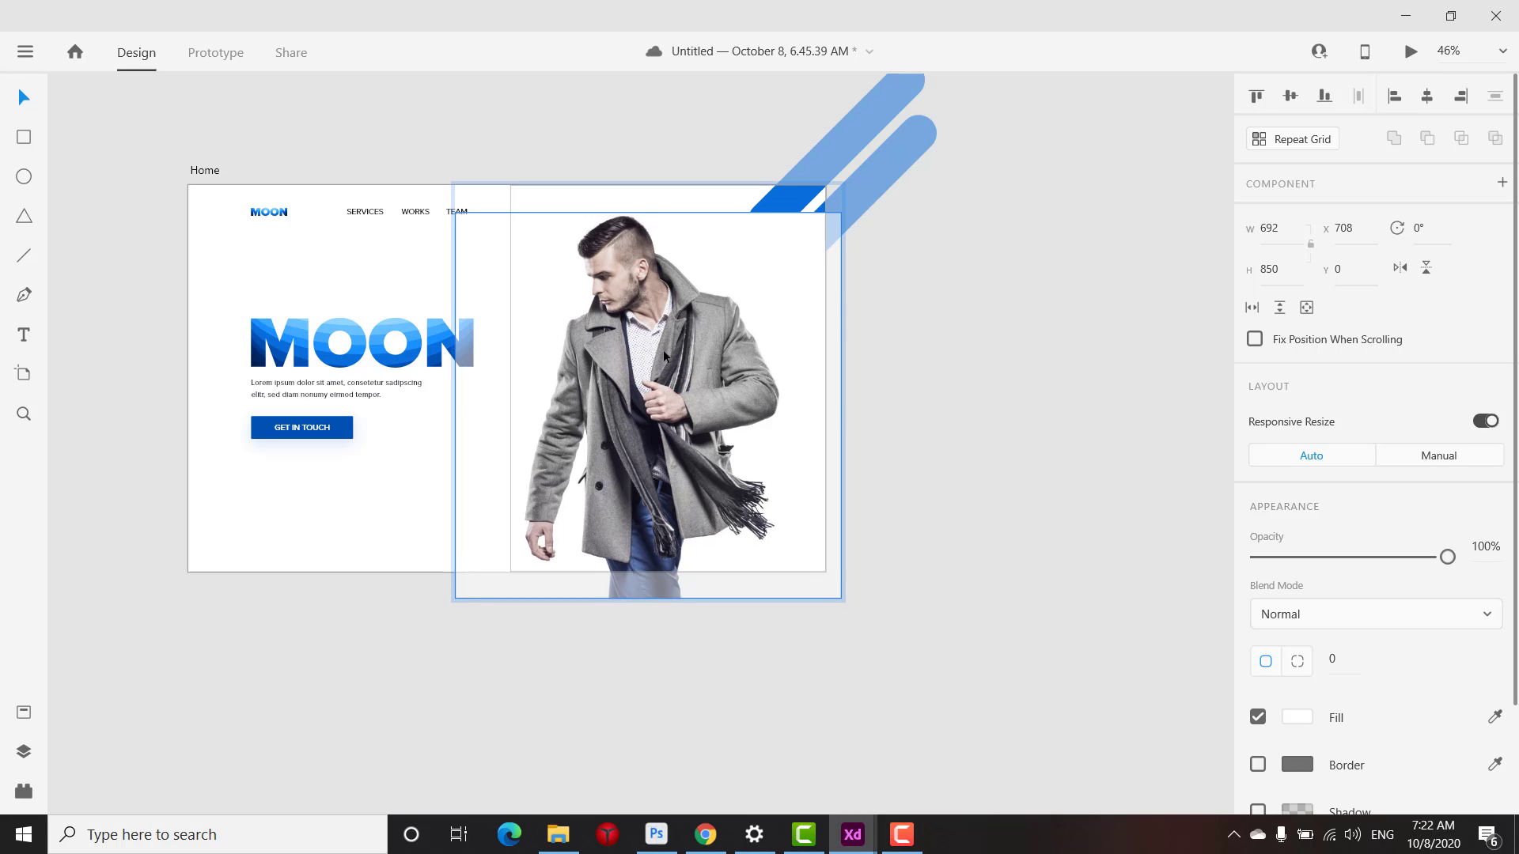
pyautogui.click(1014, 333)
# Check the composition of the Home artboard and save the document
pyautogui.scroll(-2, 658, 198)
pyautogui.scroll(2, 660, 215)
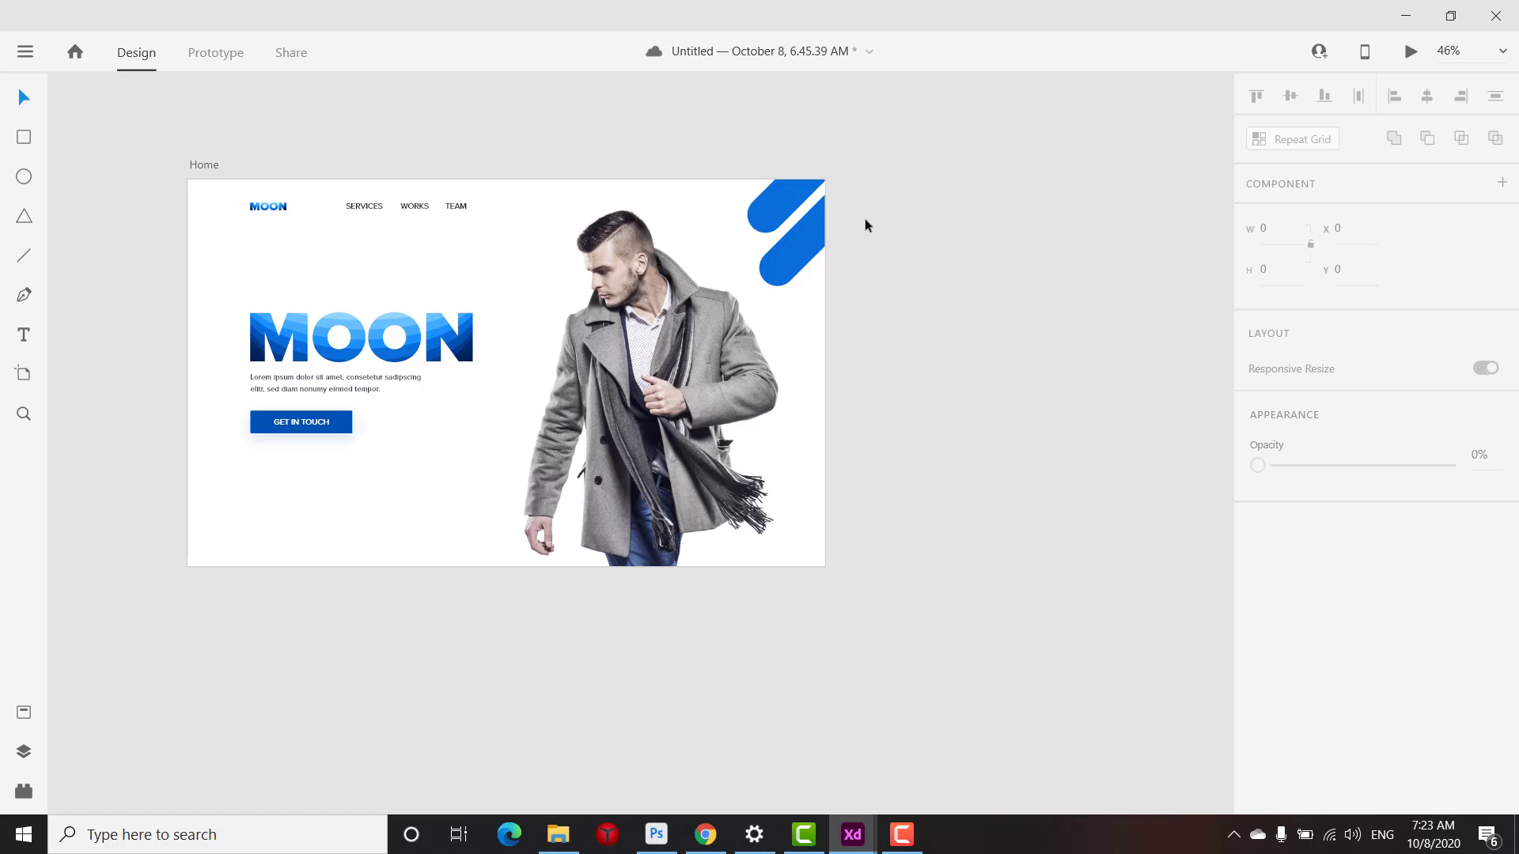
pyautogui.scroll(1, 866, 225)
pyautogui.scroll(-3, 888, 201)
pyautogui.scroll(1, 546, 218)
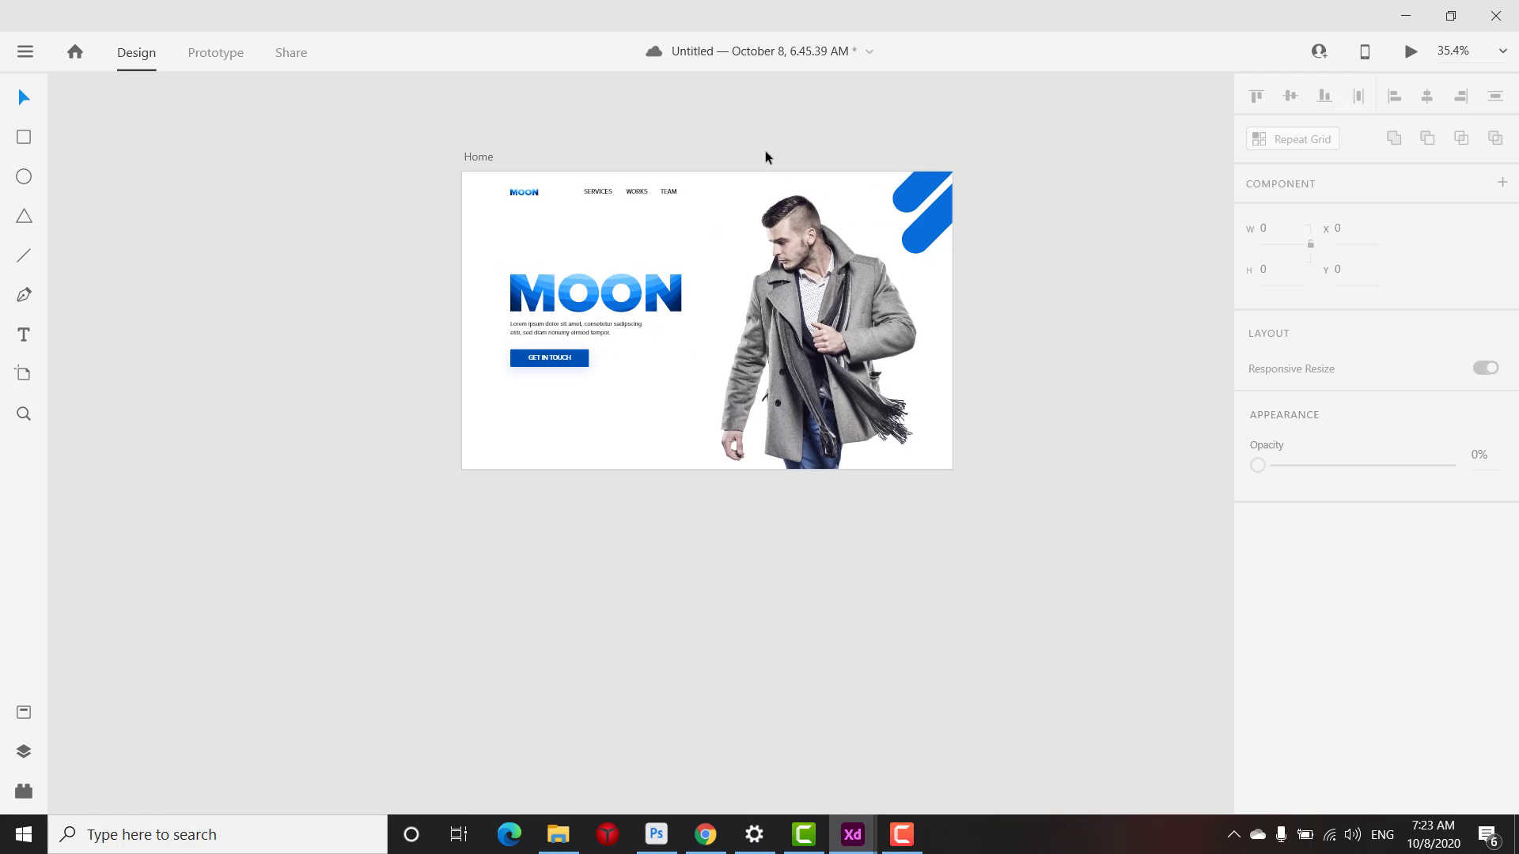
pyautogui.moveTo(719, 122); pyautogui.dragTo(563, 190)
pyautogui.scroll(-1, 643, 263)
pyautogui.scroll(1, 579, 235)
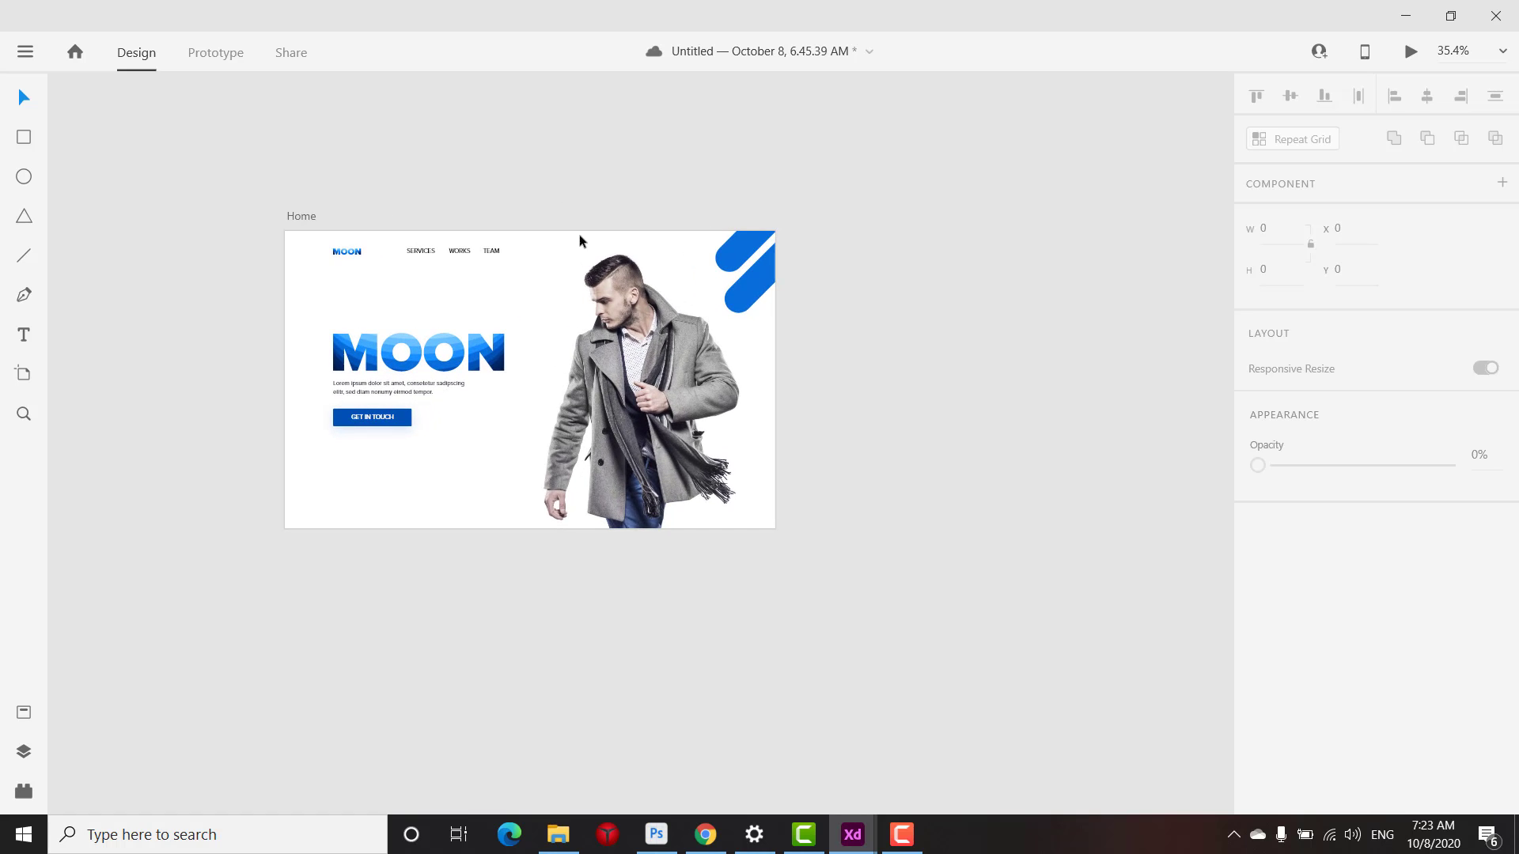
pyautogui.scroll(-1, 293, 188)
pyautogui.moveTo(484, 180); pyautogui.dragTo(505, 223)
pyautogui.scroll(1, 417, 266)
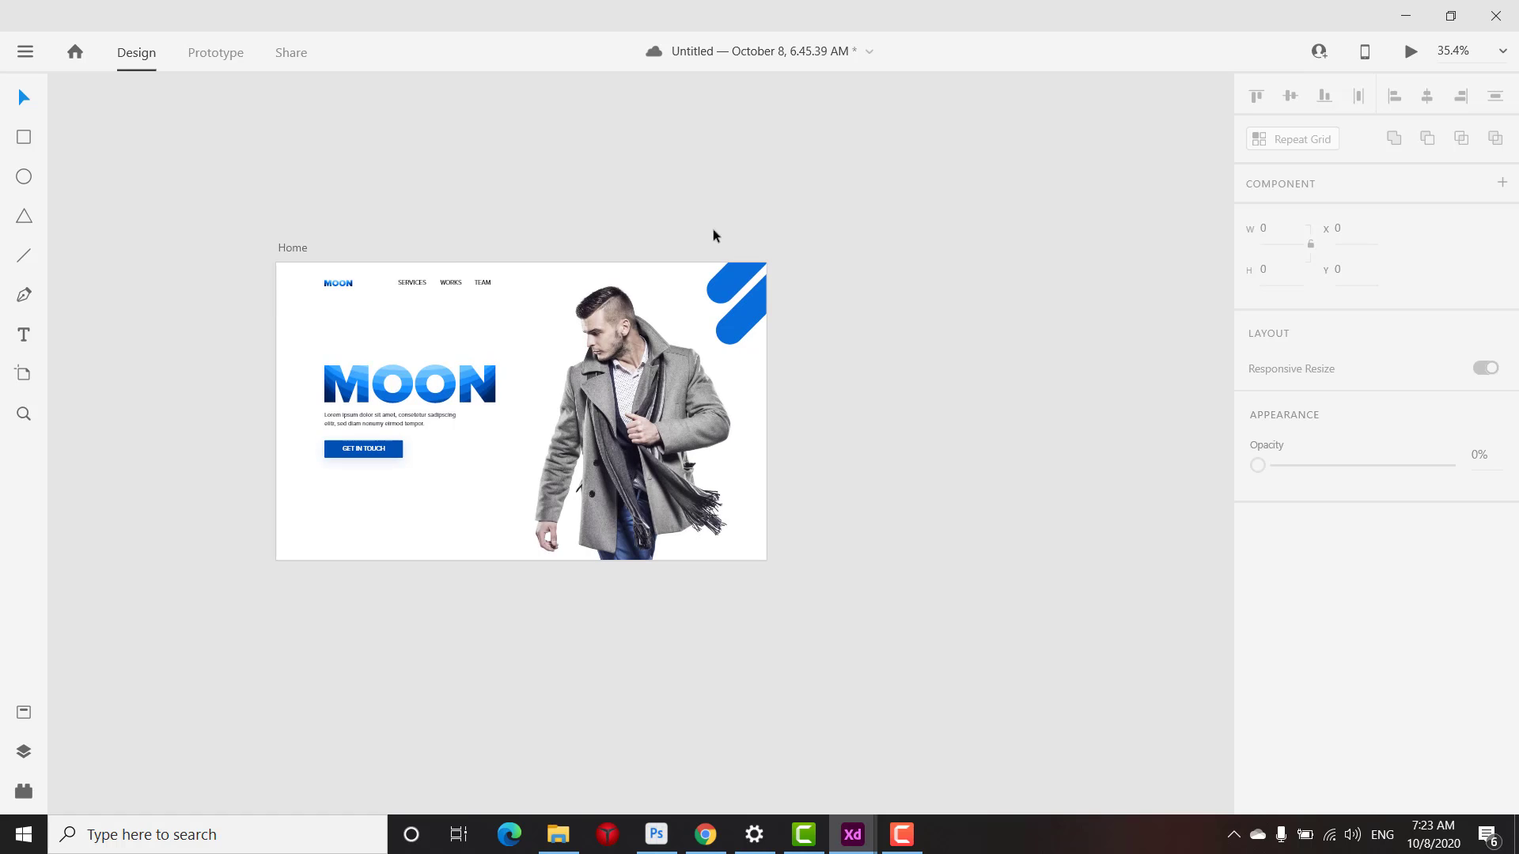
pyautogui.hotkey('ctrl', 's')
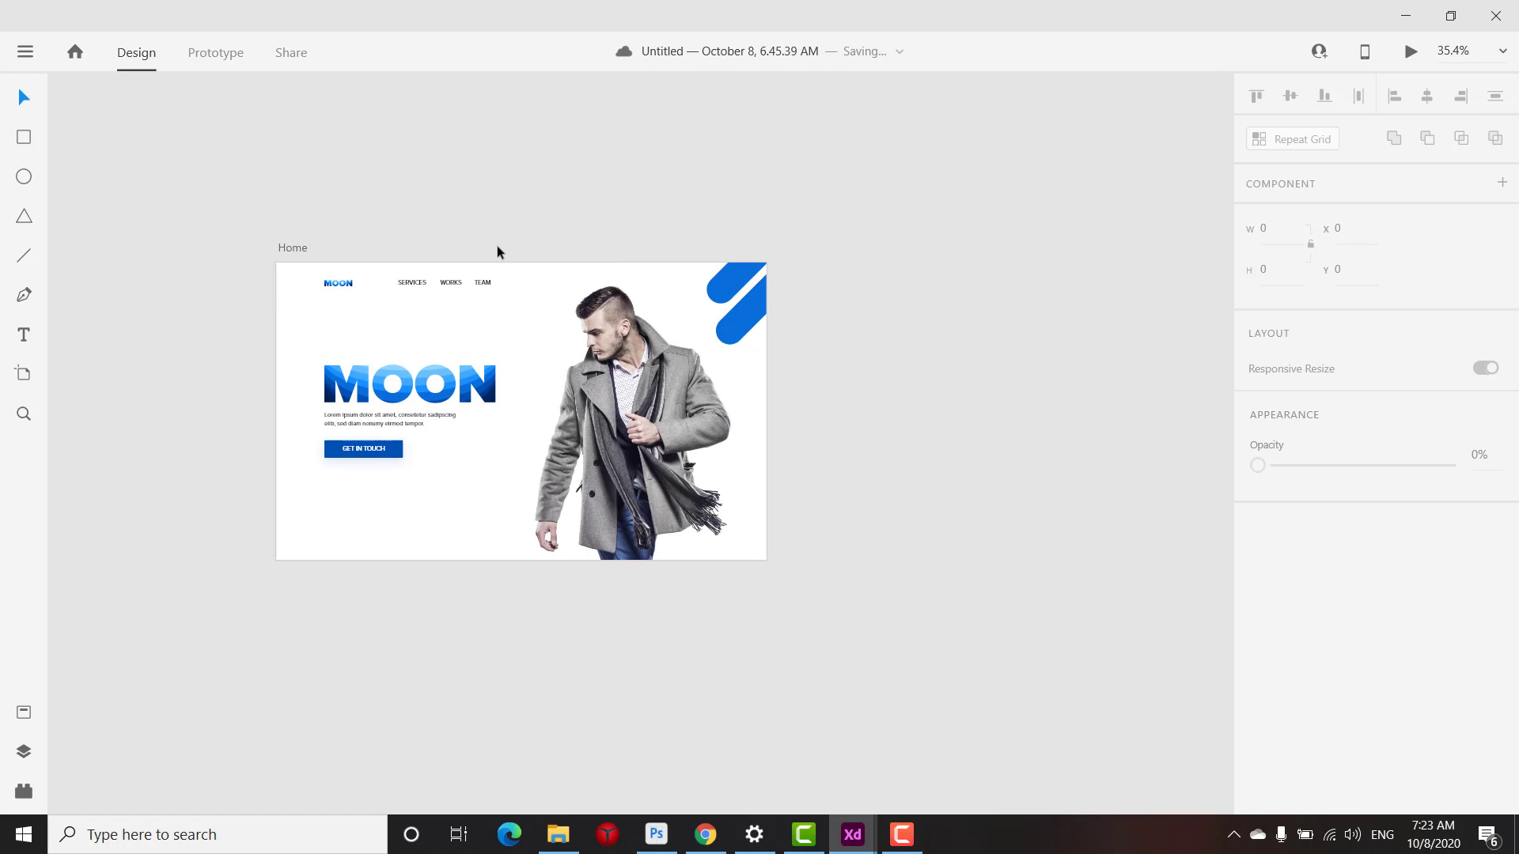
# Duplicate the Home artboard
pyautogui.scroll(-1, 461, 229)
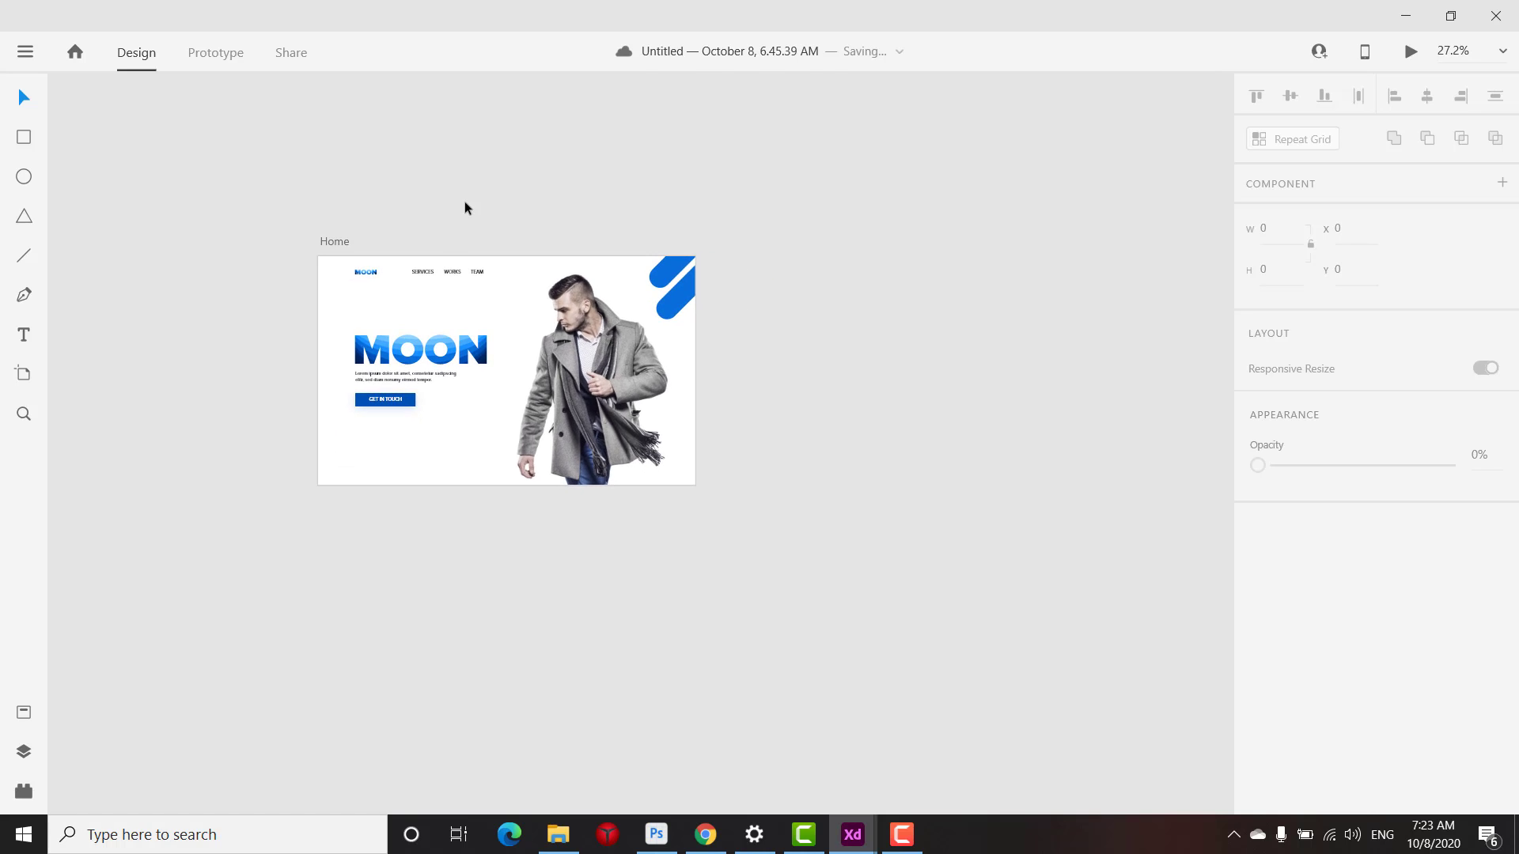
pyautogui.moveTo(464, 207); pyautogui.dragTo(390, 197)
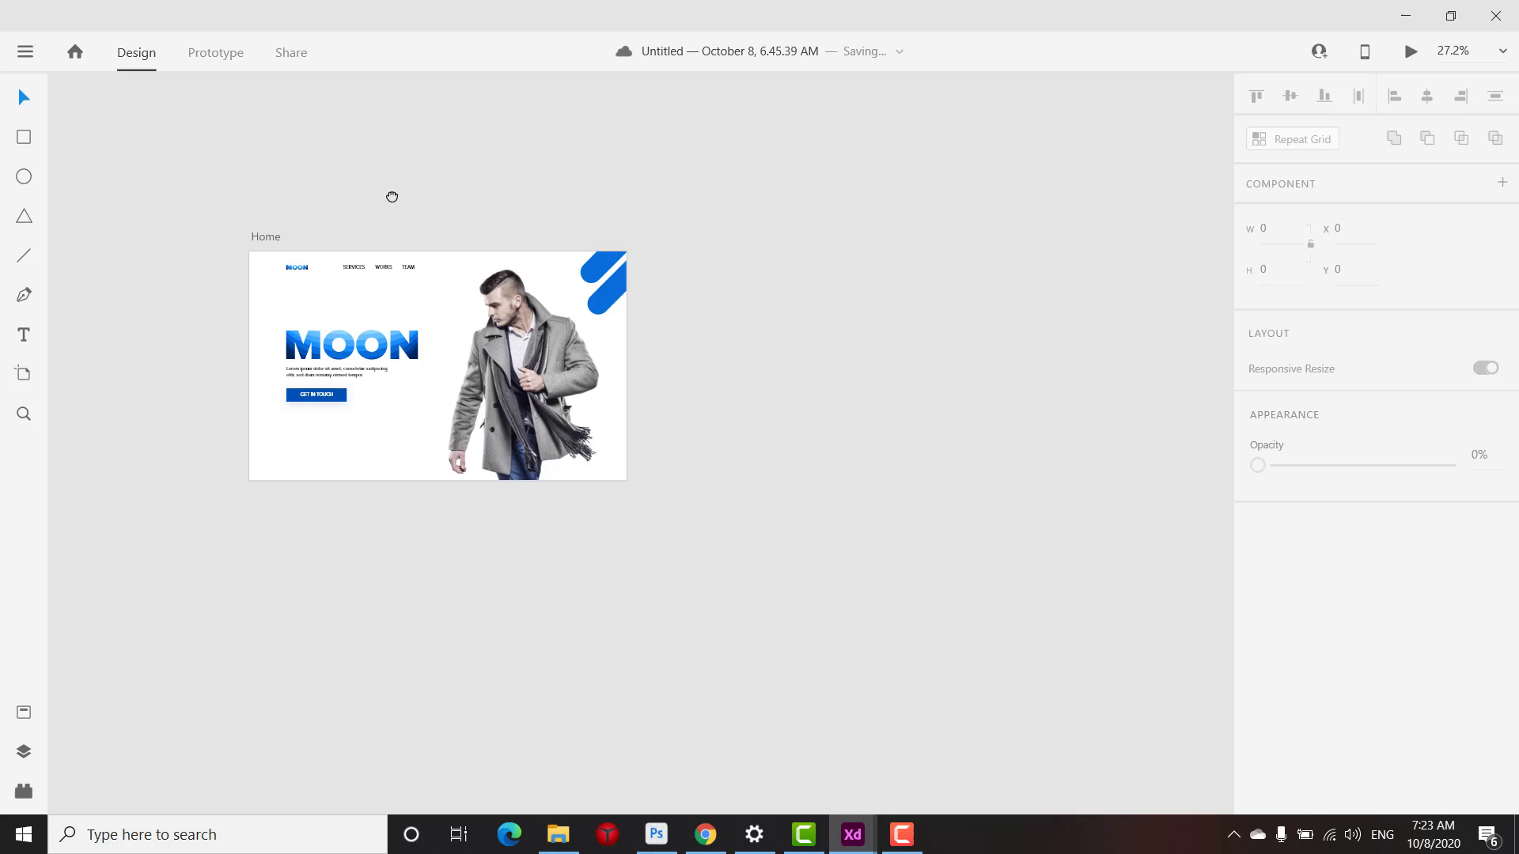
pyautogui.click(264, 236)
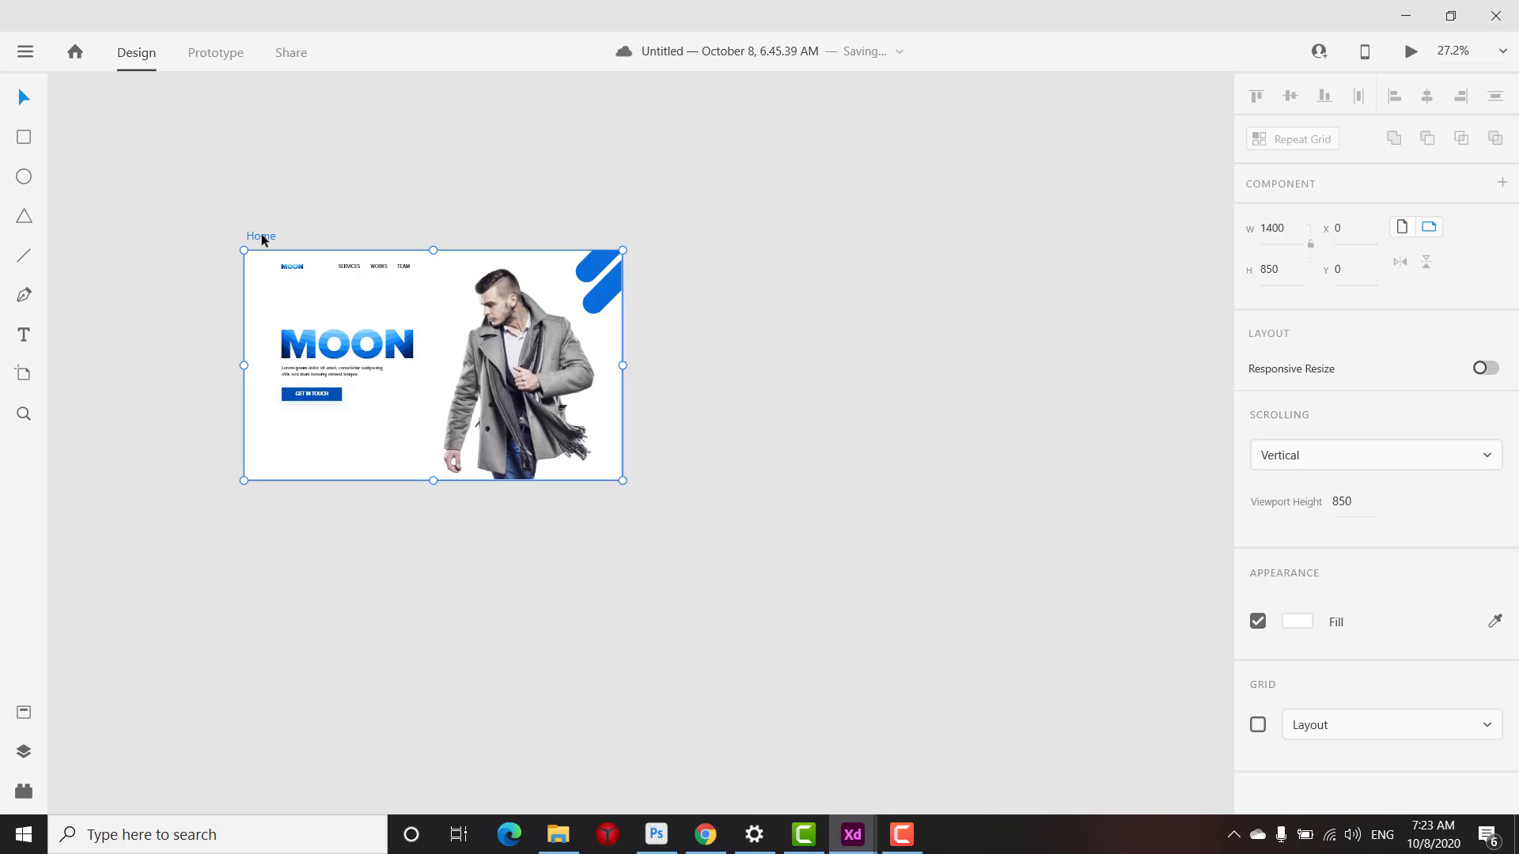
pyautogui.click(285, 290)
pyautogui.scroll(1, 285, 290)
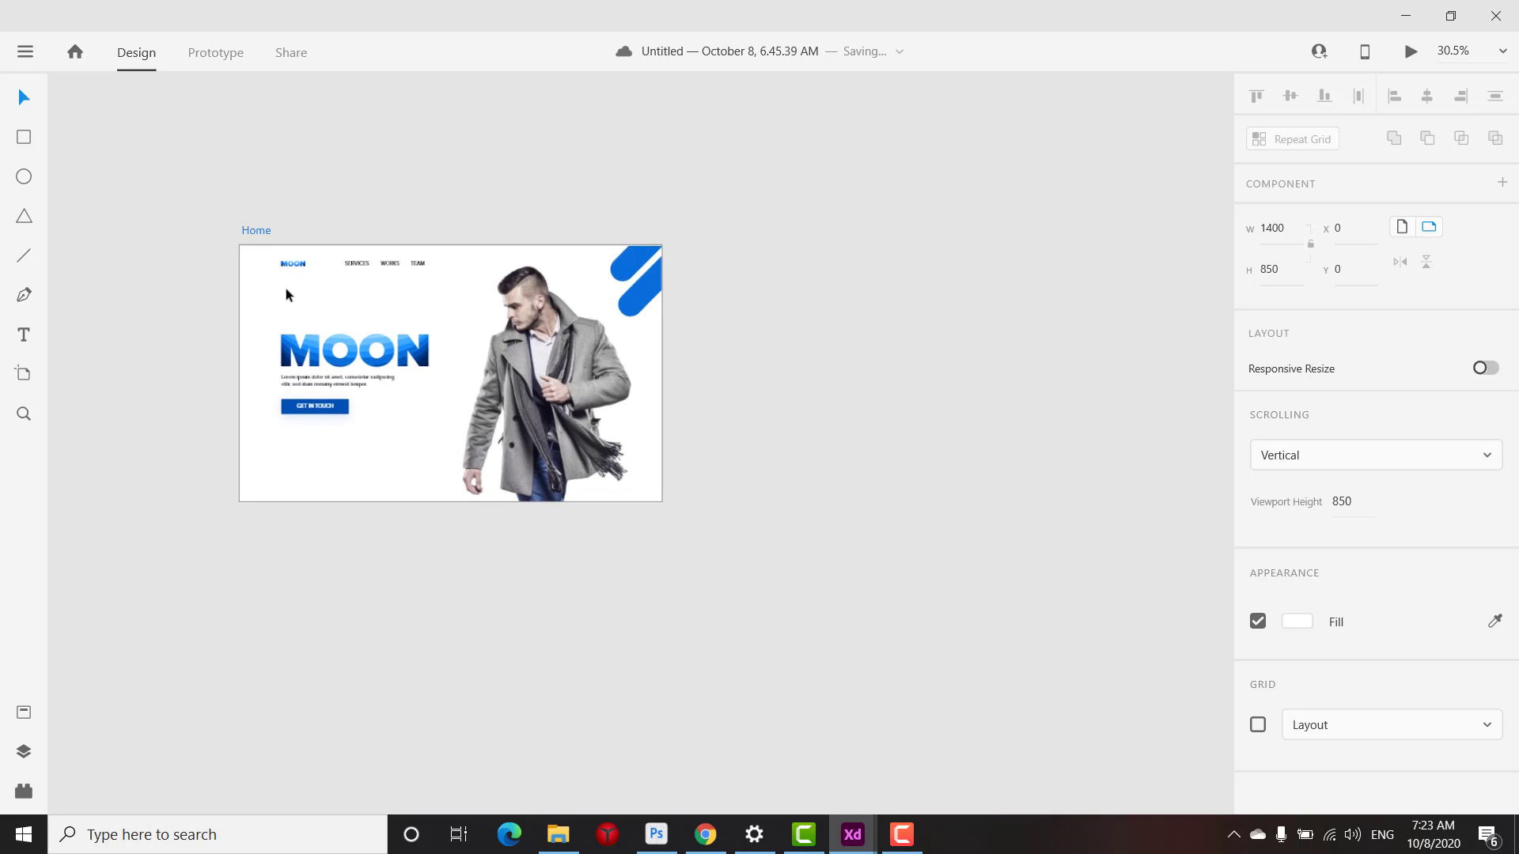
pyautogui.scroll(1, 286, 289)
pyautogui.moveTo(325, 200); pyautogui.dragTo(339, 189)
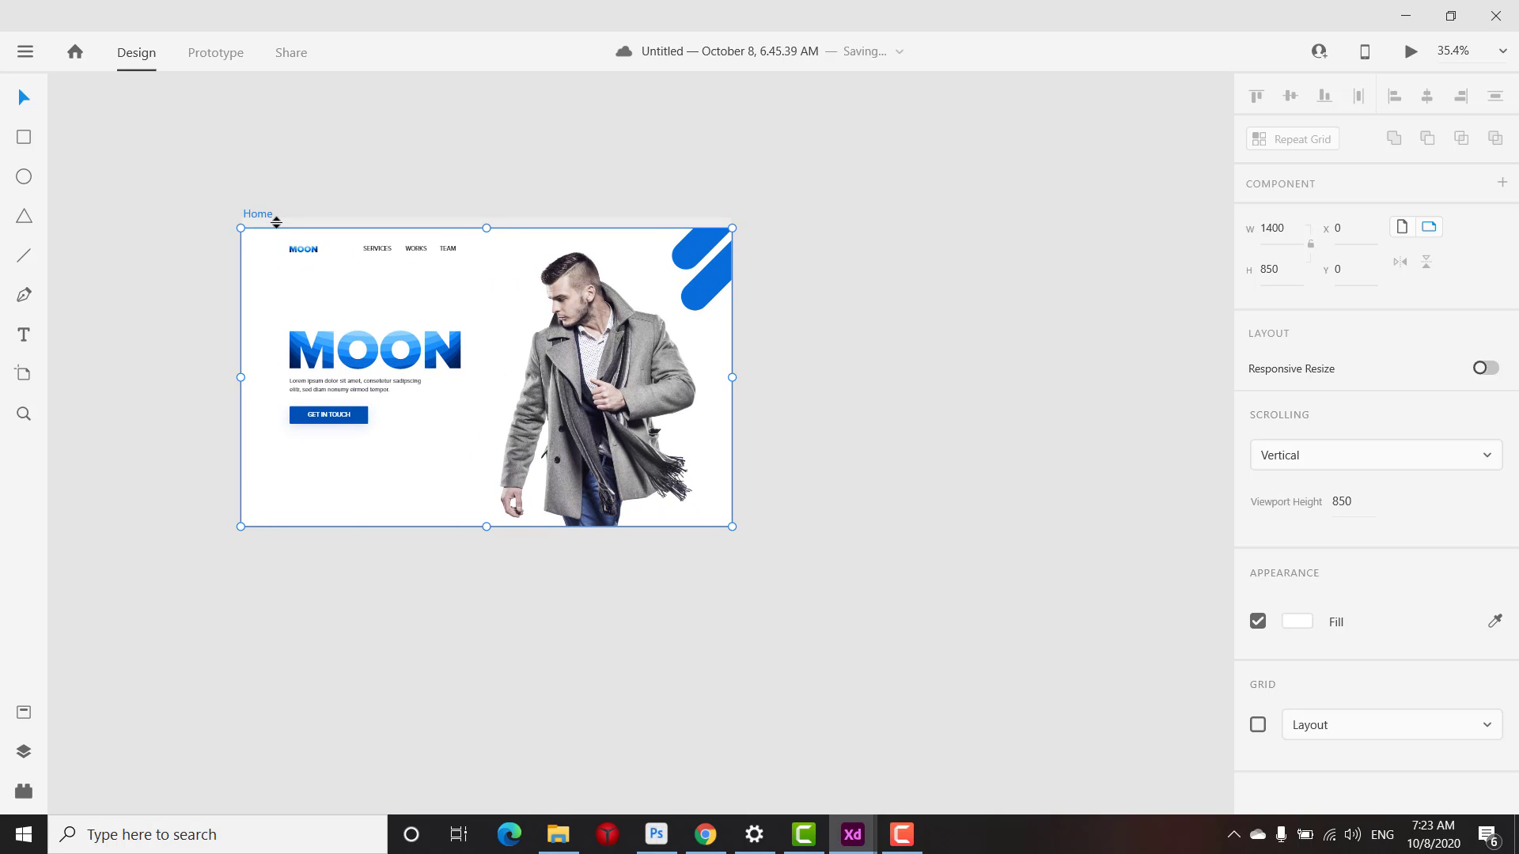
pyautogui.hotkey('ctrl', 'd')
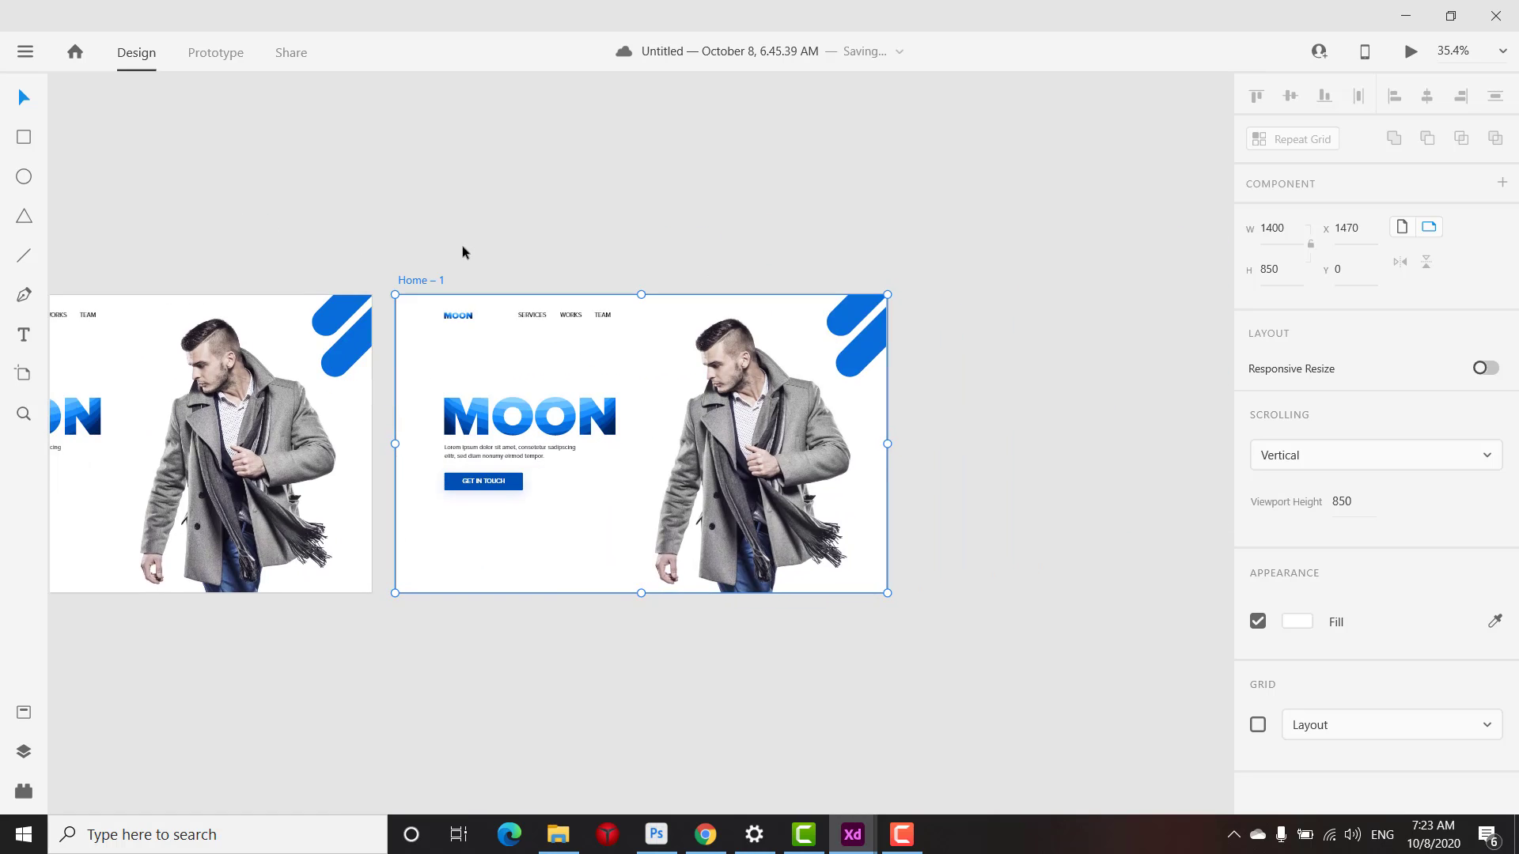
# Move the duplicated artboard right to X 1610, keeping it level with the original
pyautogui.scroll(-4, 601, 263)
pyautogui.moveTo(572, 239)
pyautogui.mouseDown()
pyautogui.moveTo(626, 228)
pyautogui.moveTo(575, 259)
pyautogui.mouseUp()
pyautogui.hotkey('shift', 'Right')
pyautogui.hotkey('shift', 'Right')
pyautogui.hotkey('shift', 'Right')
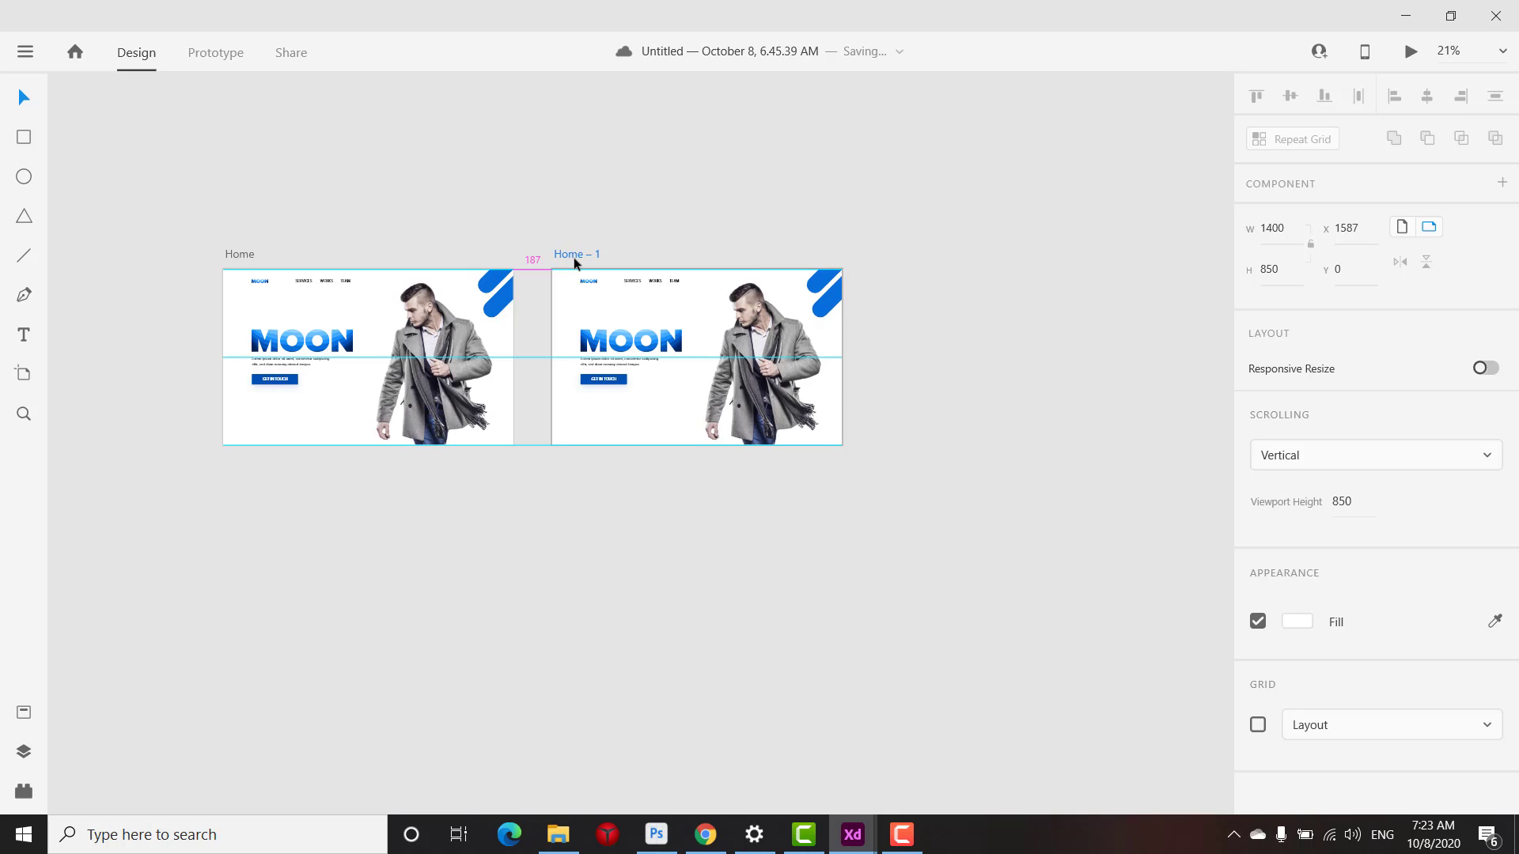
pyautogui.press('Right')
pyautogui.press('Right')
pyautogui.press('Right')
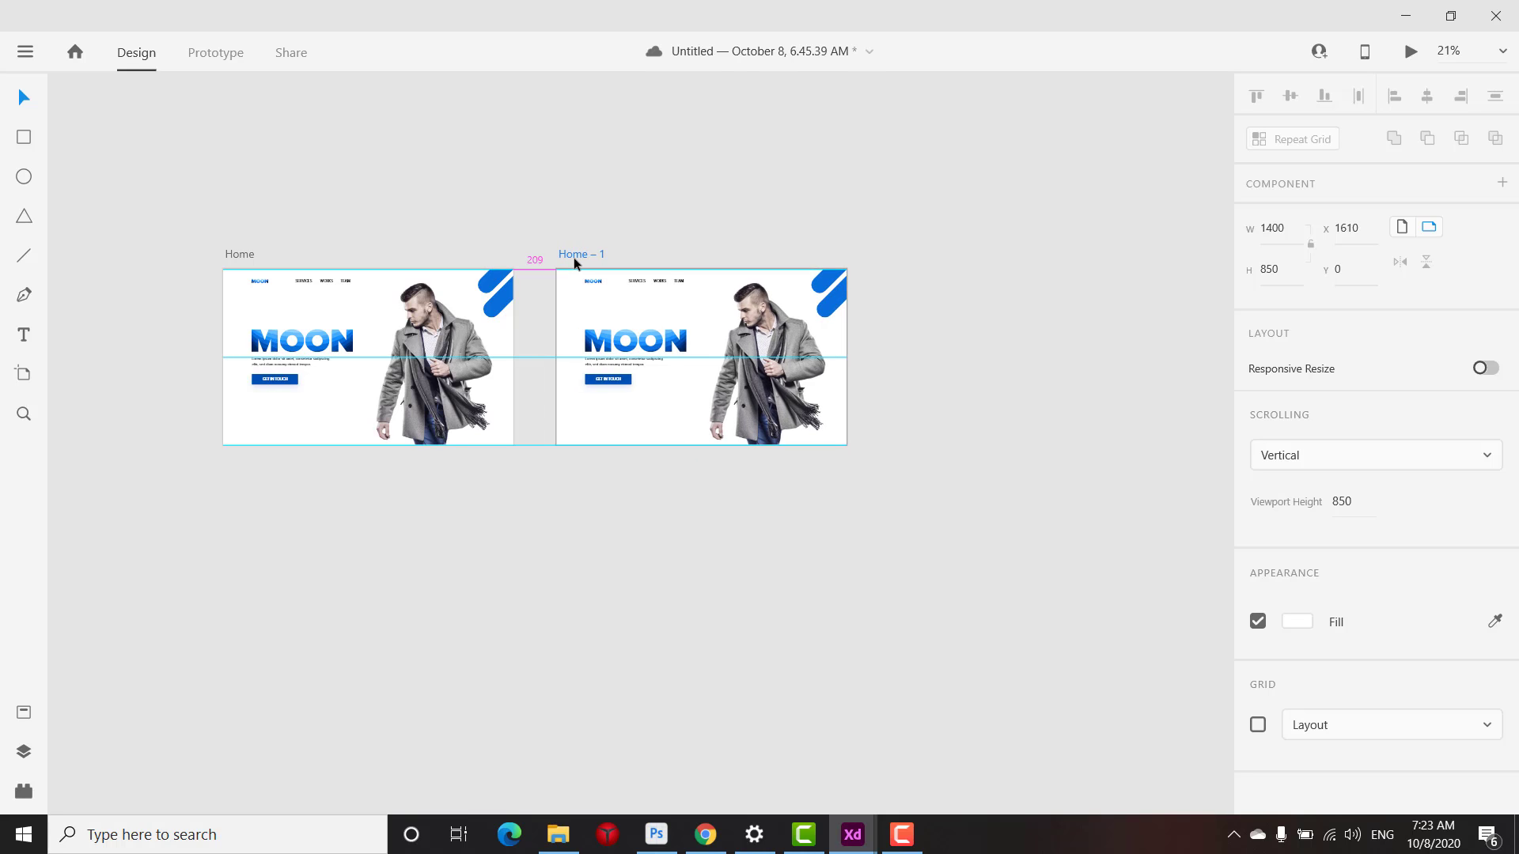
# In the original Home artboard, move the pattern inside the MOON title mask down to Y 425, clear of the letters
pyautogui.scroll(2, 519, 263)
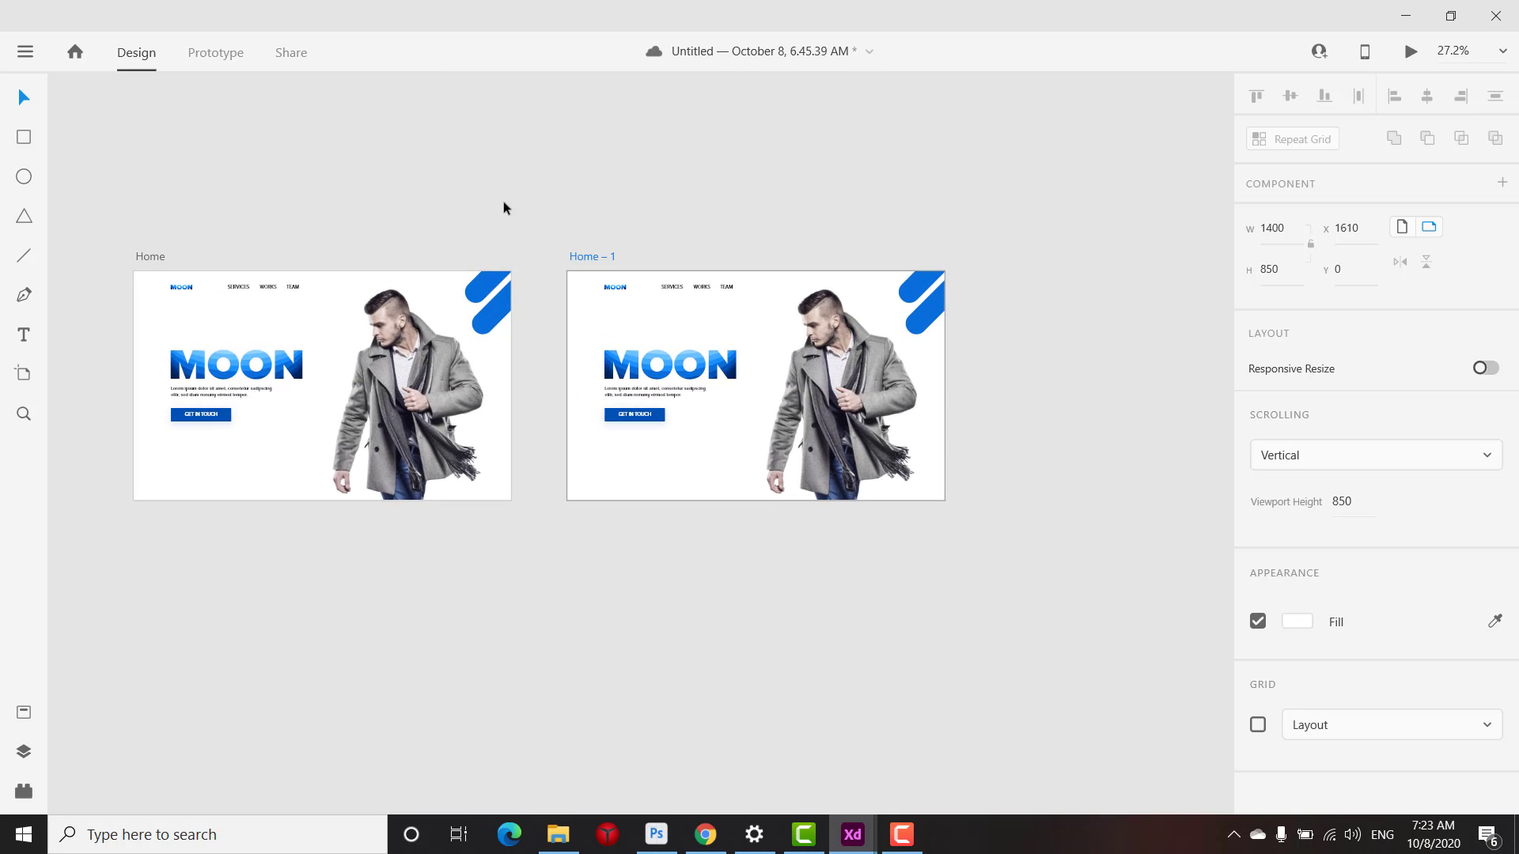
pyautogui.moveTo(438, 194); pyautogui.dragTo(434, 144)
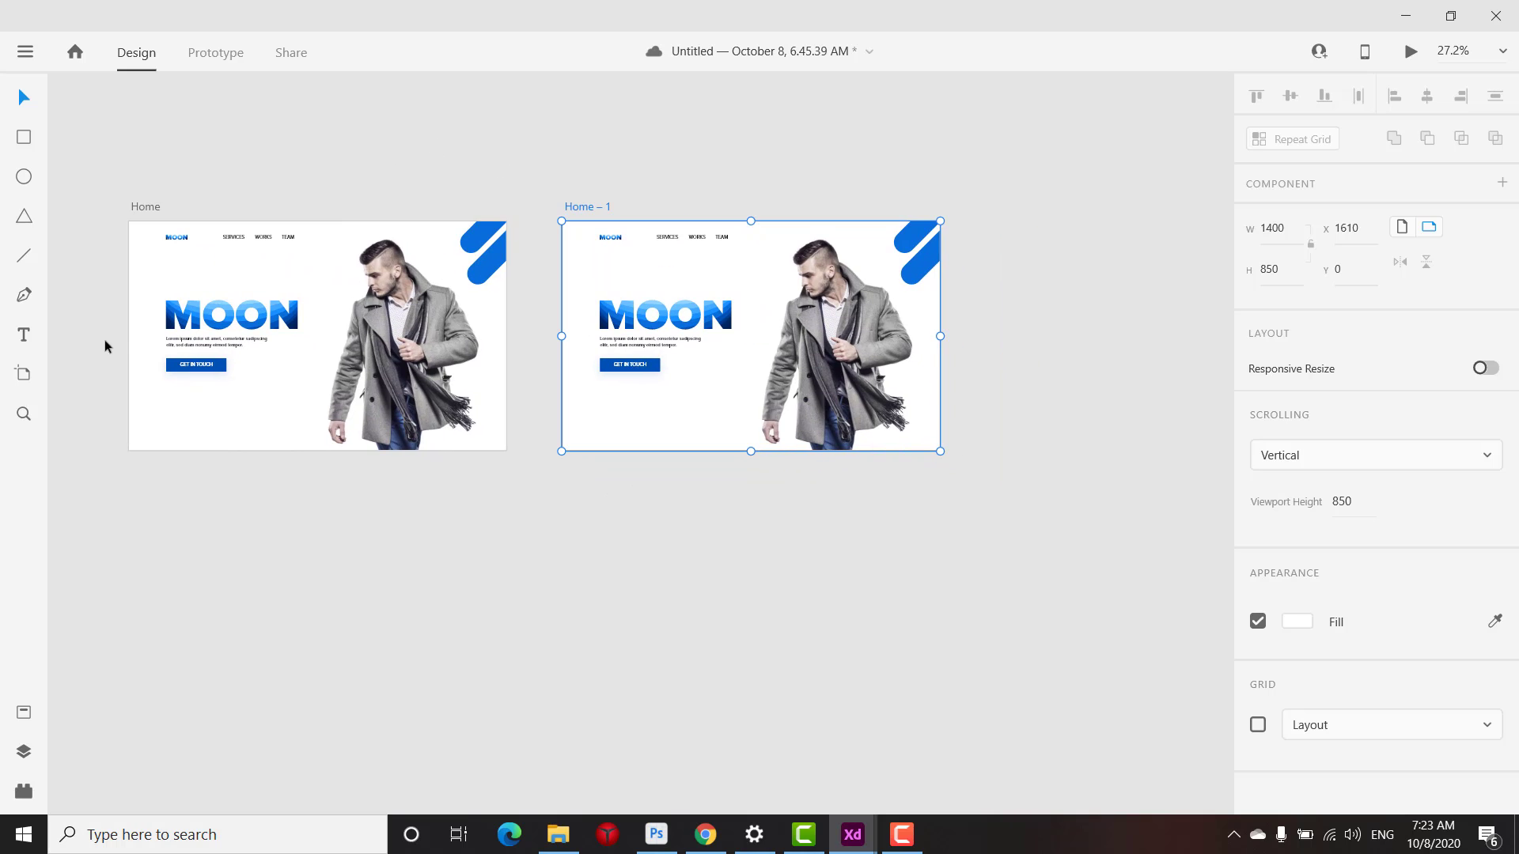
pyautogui.doubleClick(228, 316)
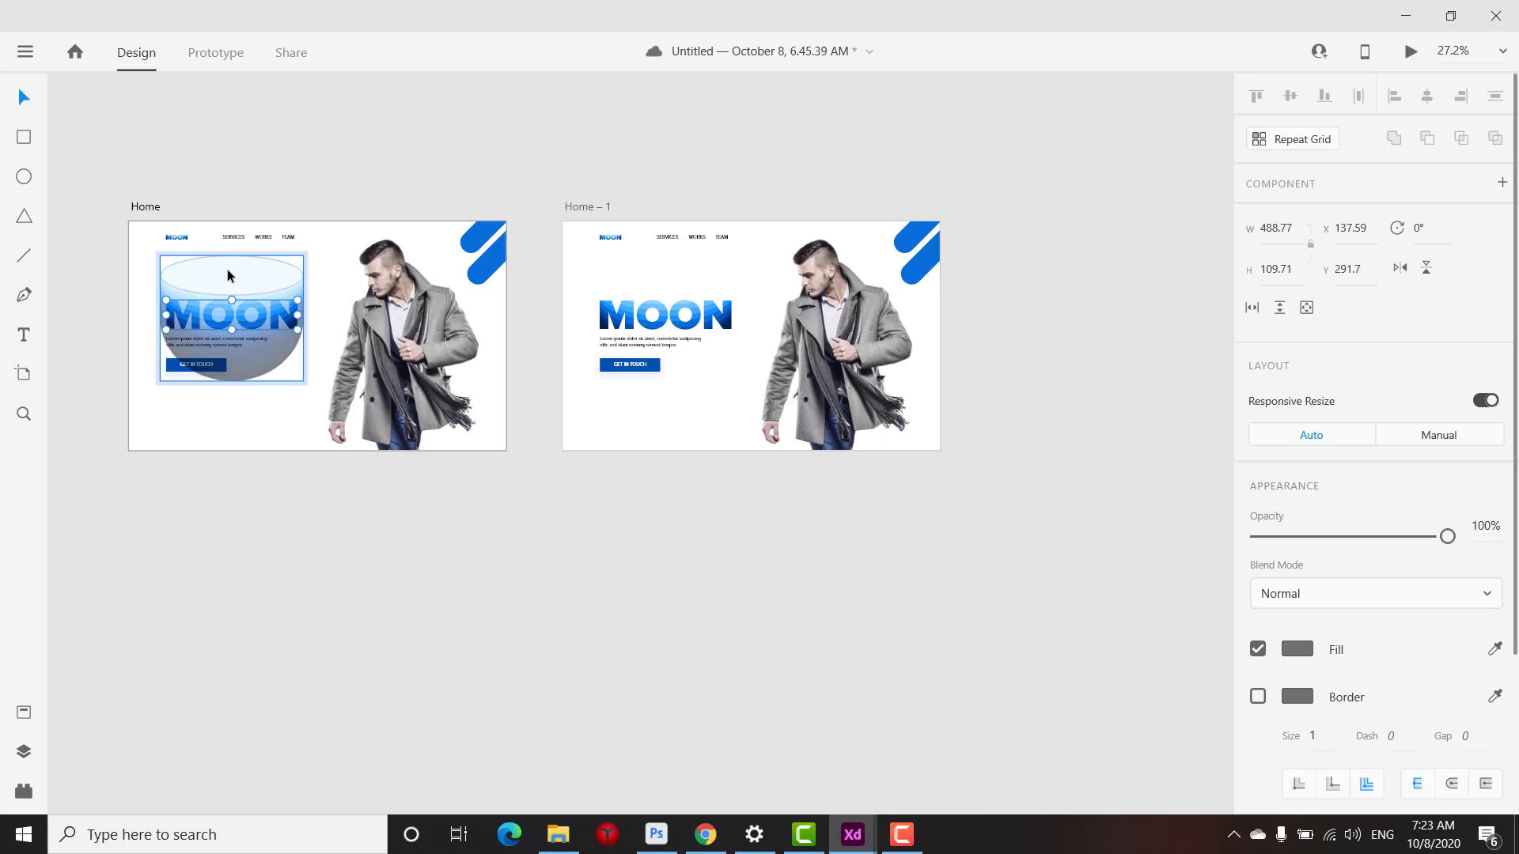
pyautogui.press('Escape')
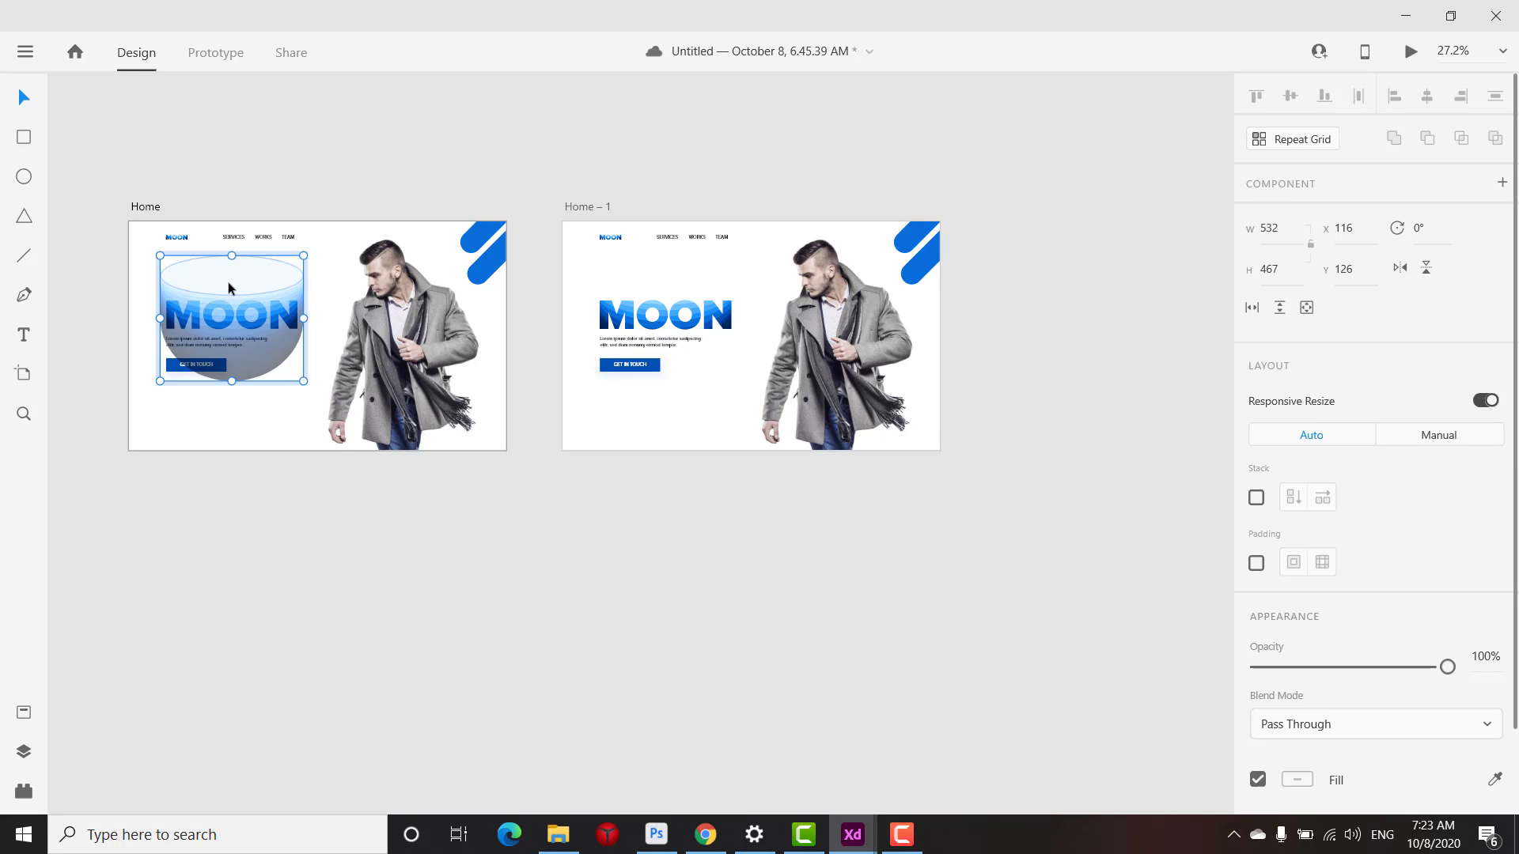
pyautogui.moveTo(228, 290); pyautogui.dragTo(227, 365)
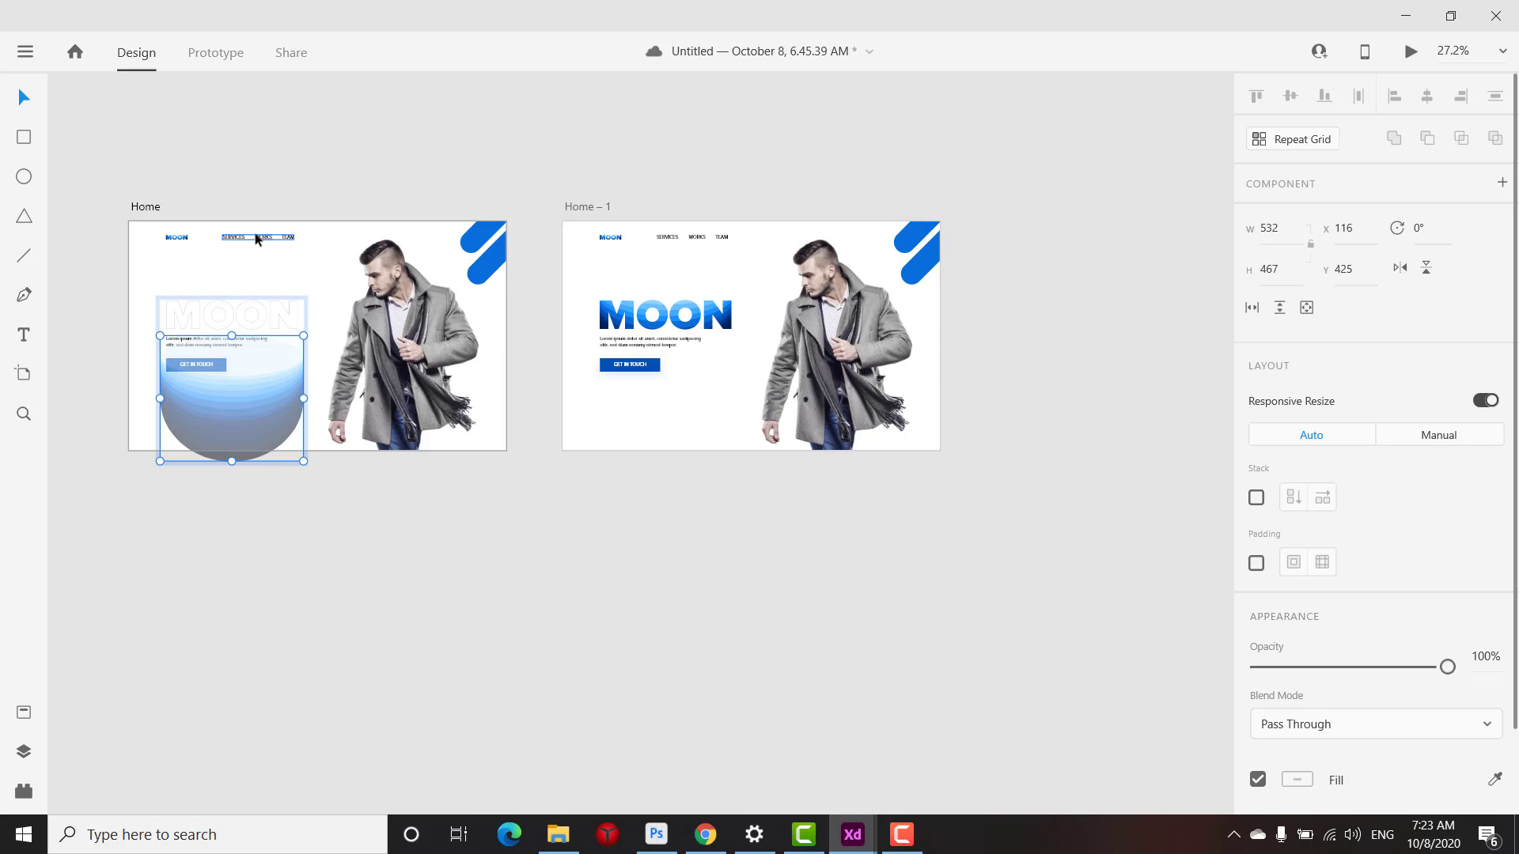
pyautogui.click(236, 277)
pyautogui.scroll(1, 209, 310)
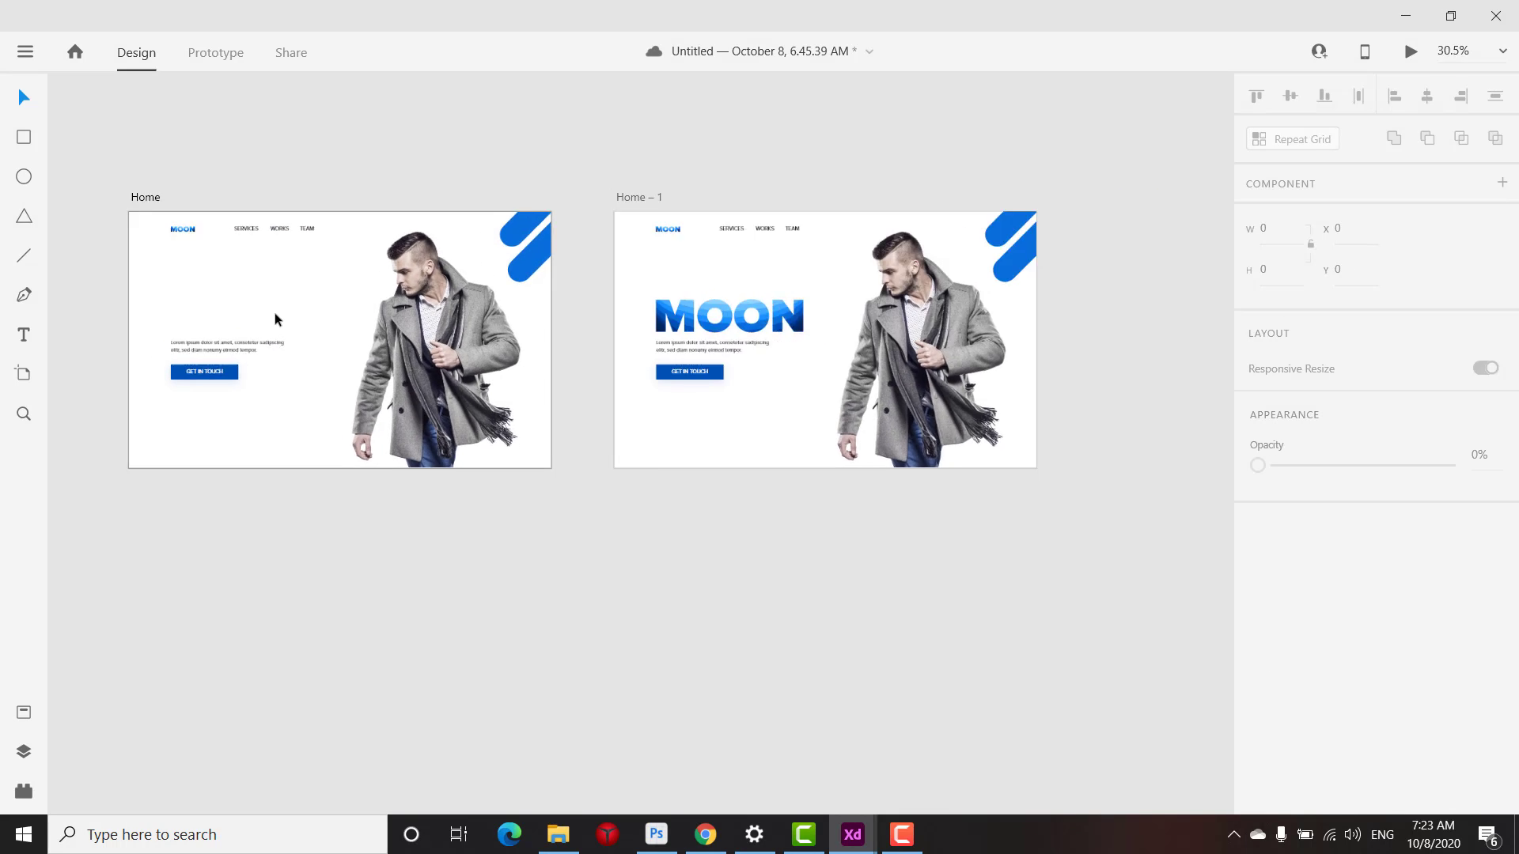
pyautogui.scroll(-2, 275, 319)
pyautogui.click(520, 230)
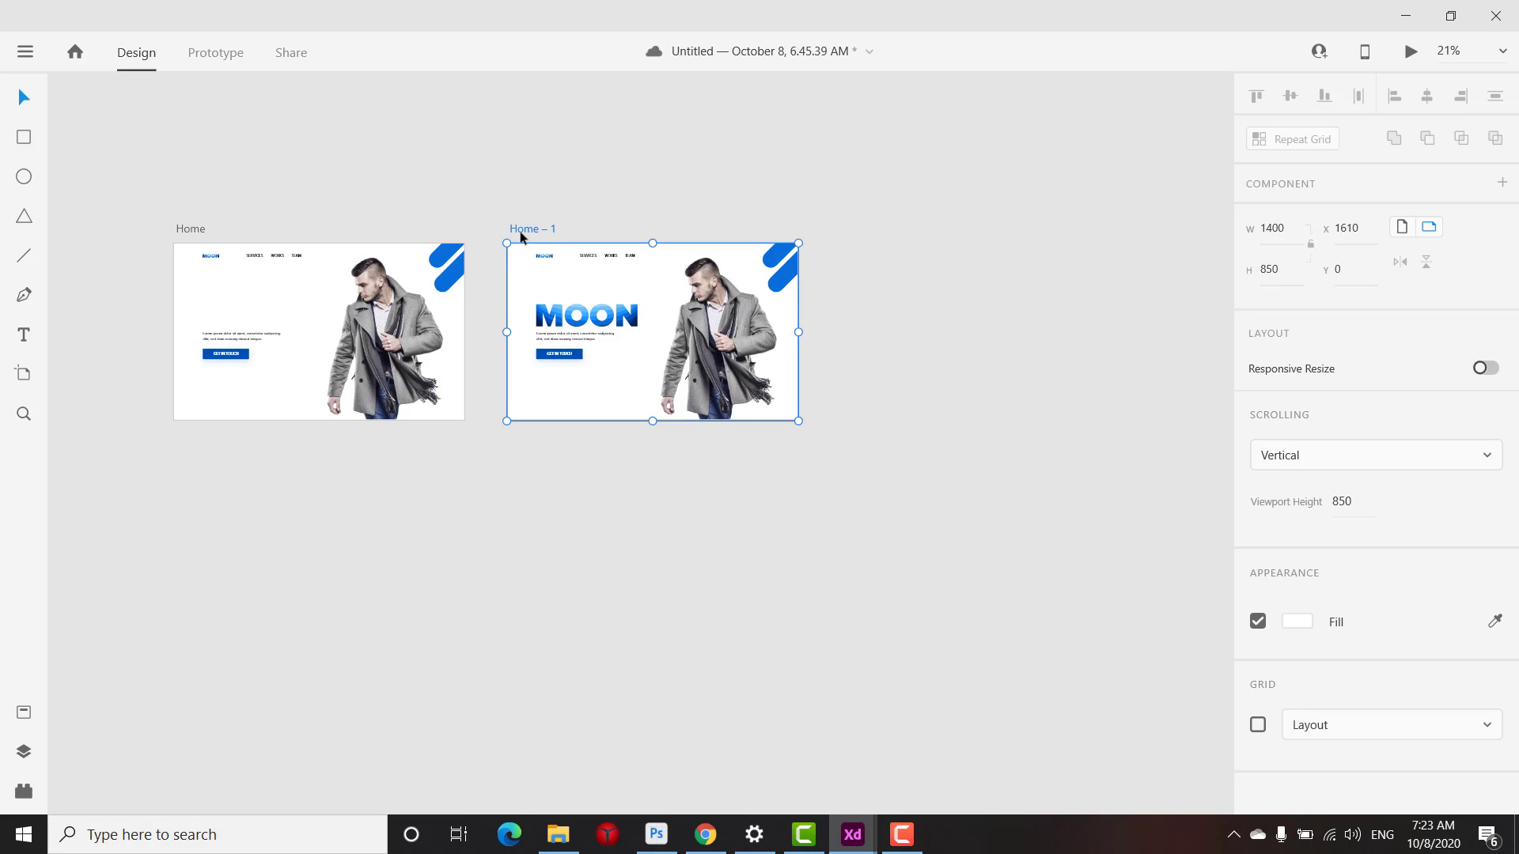
pyautogui.hotkey('ctrl', 'd')
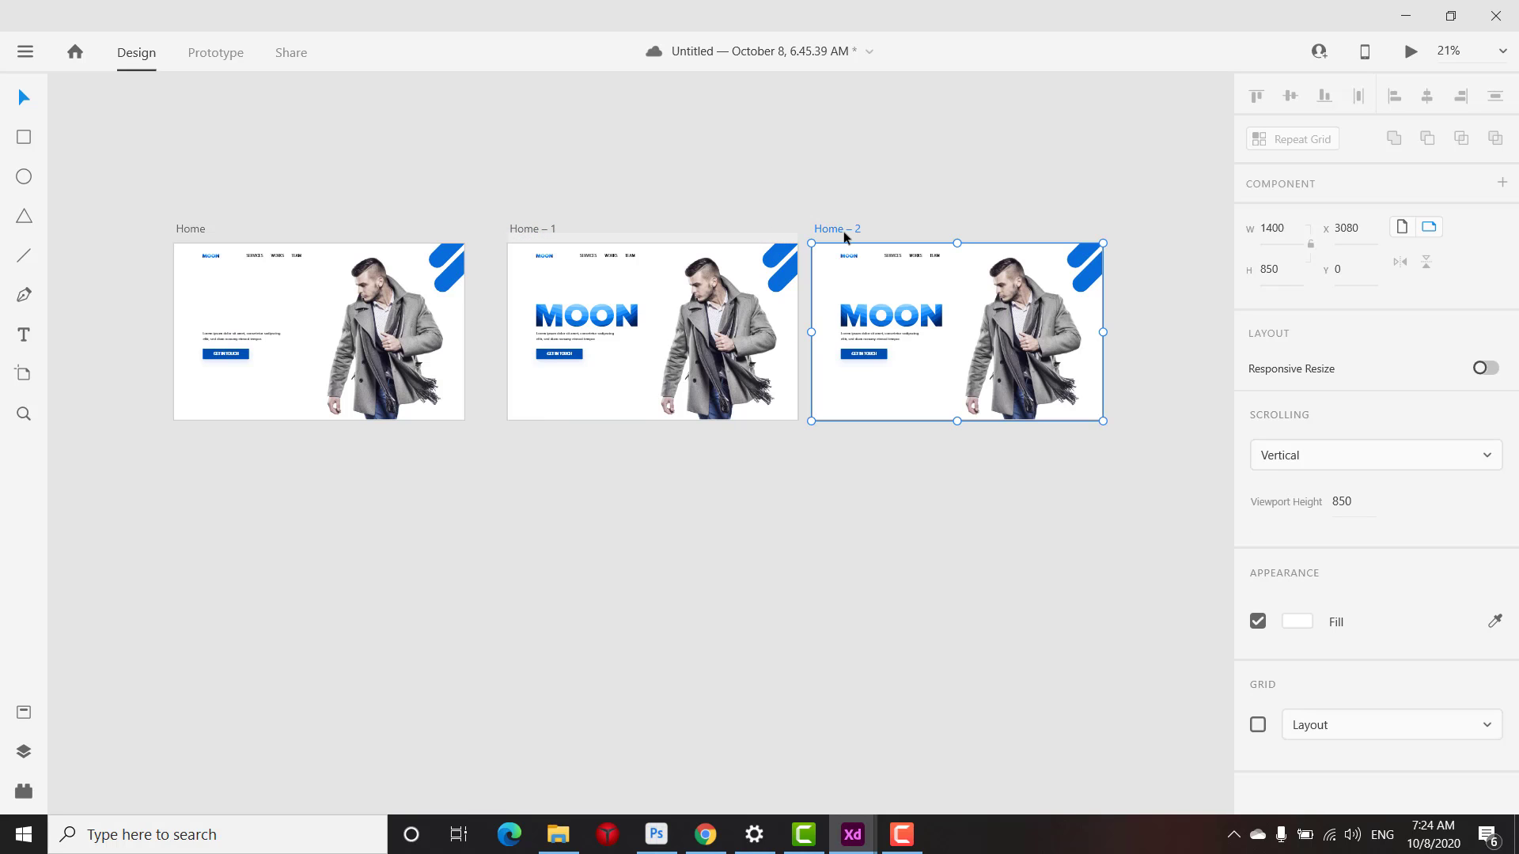
pyautogui.moveTo(828, 229); pyautogui.dragTo(857, 237)
pyautogui.scroll(-3, 568, 285)
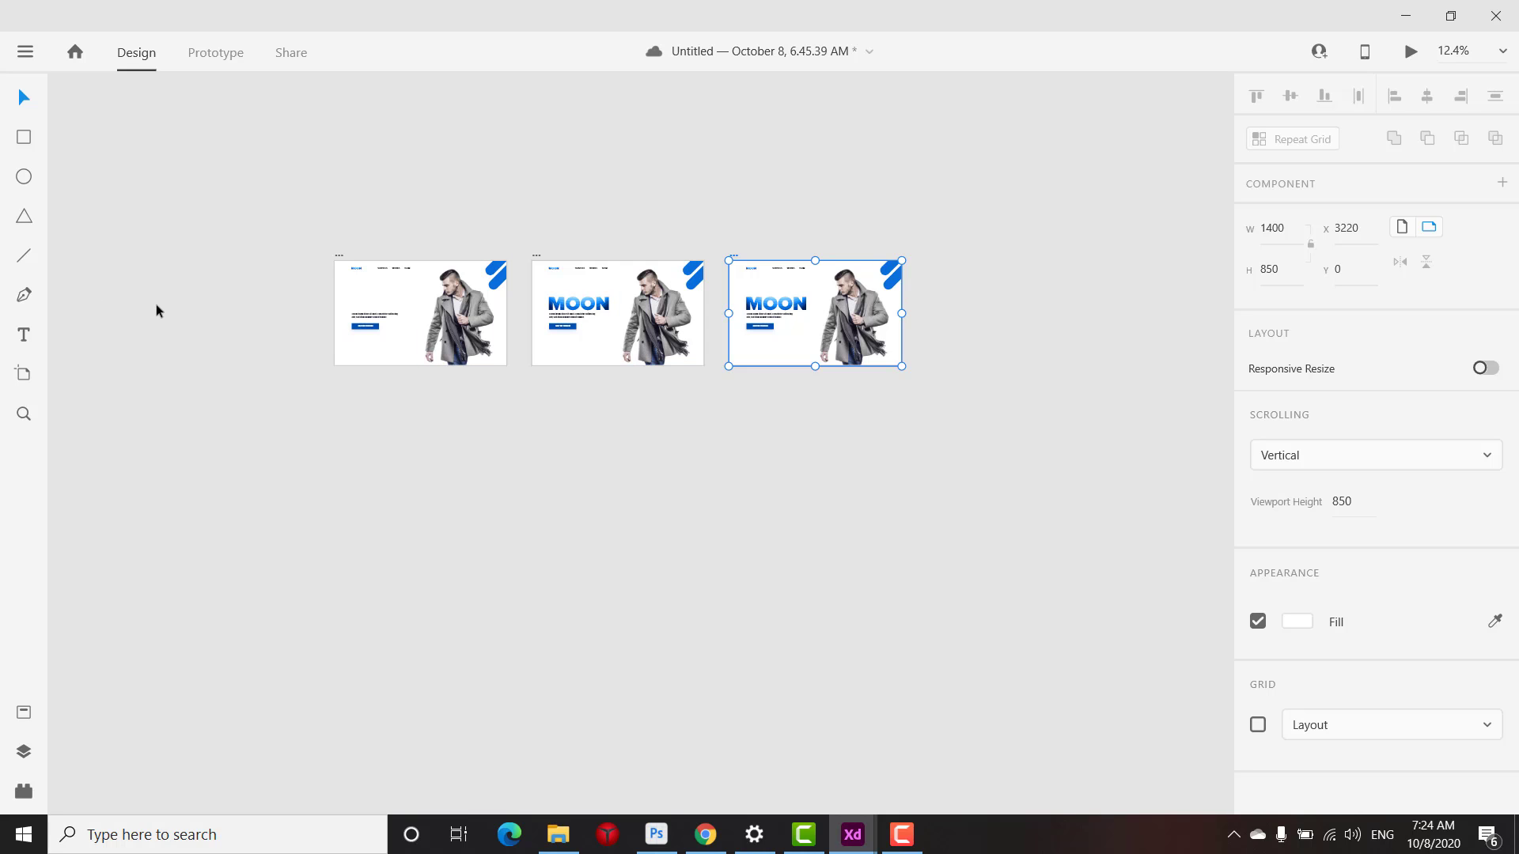
pyautogui.scroll(3, 815, 264)
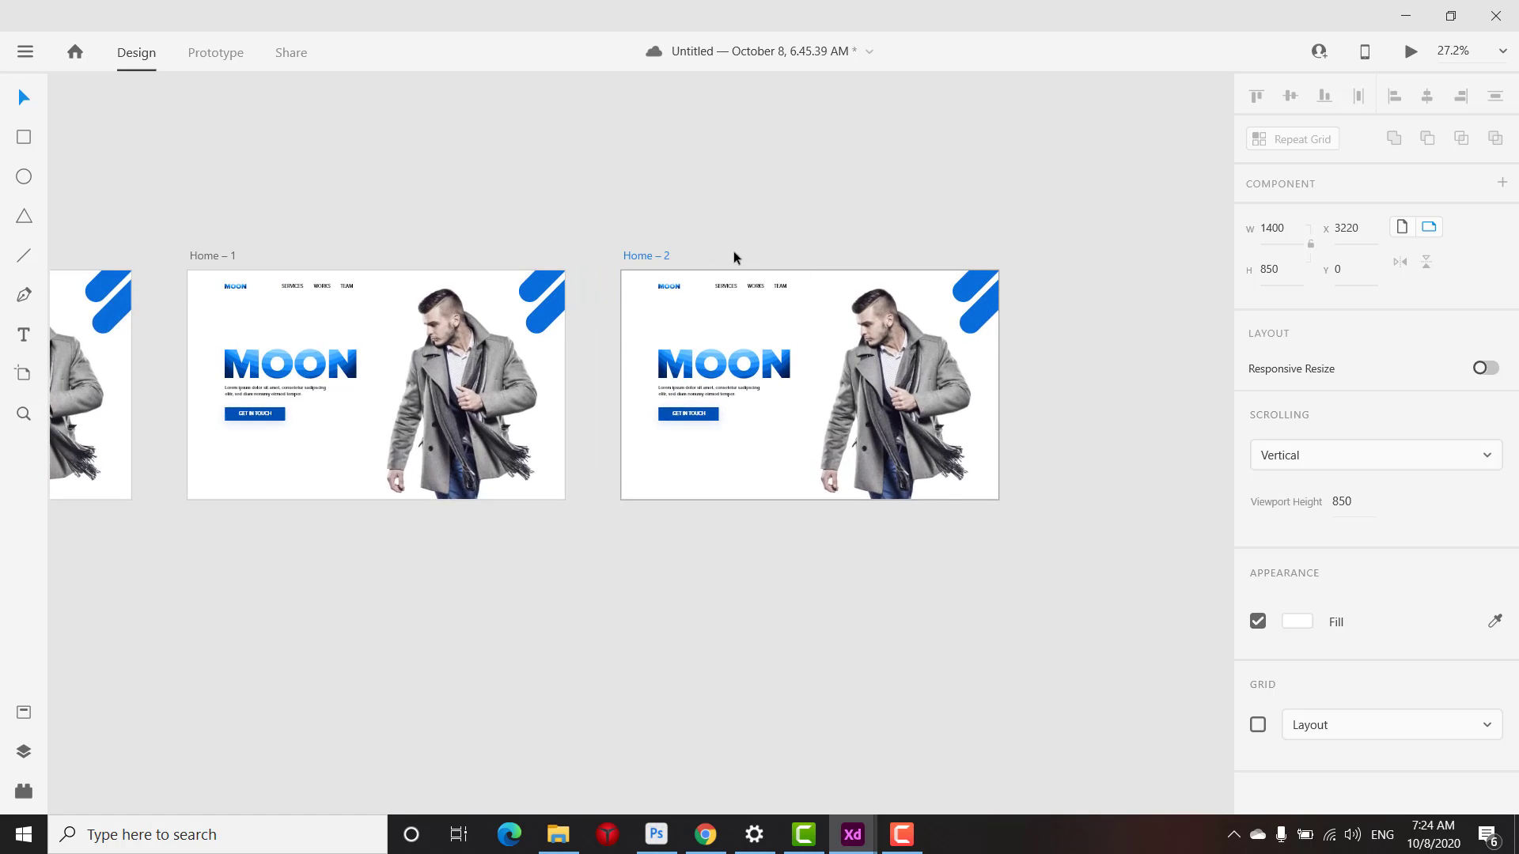
pyautogui.scroll(-1, 712, 245)
pyautogui.scroll(2, 561, 234)
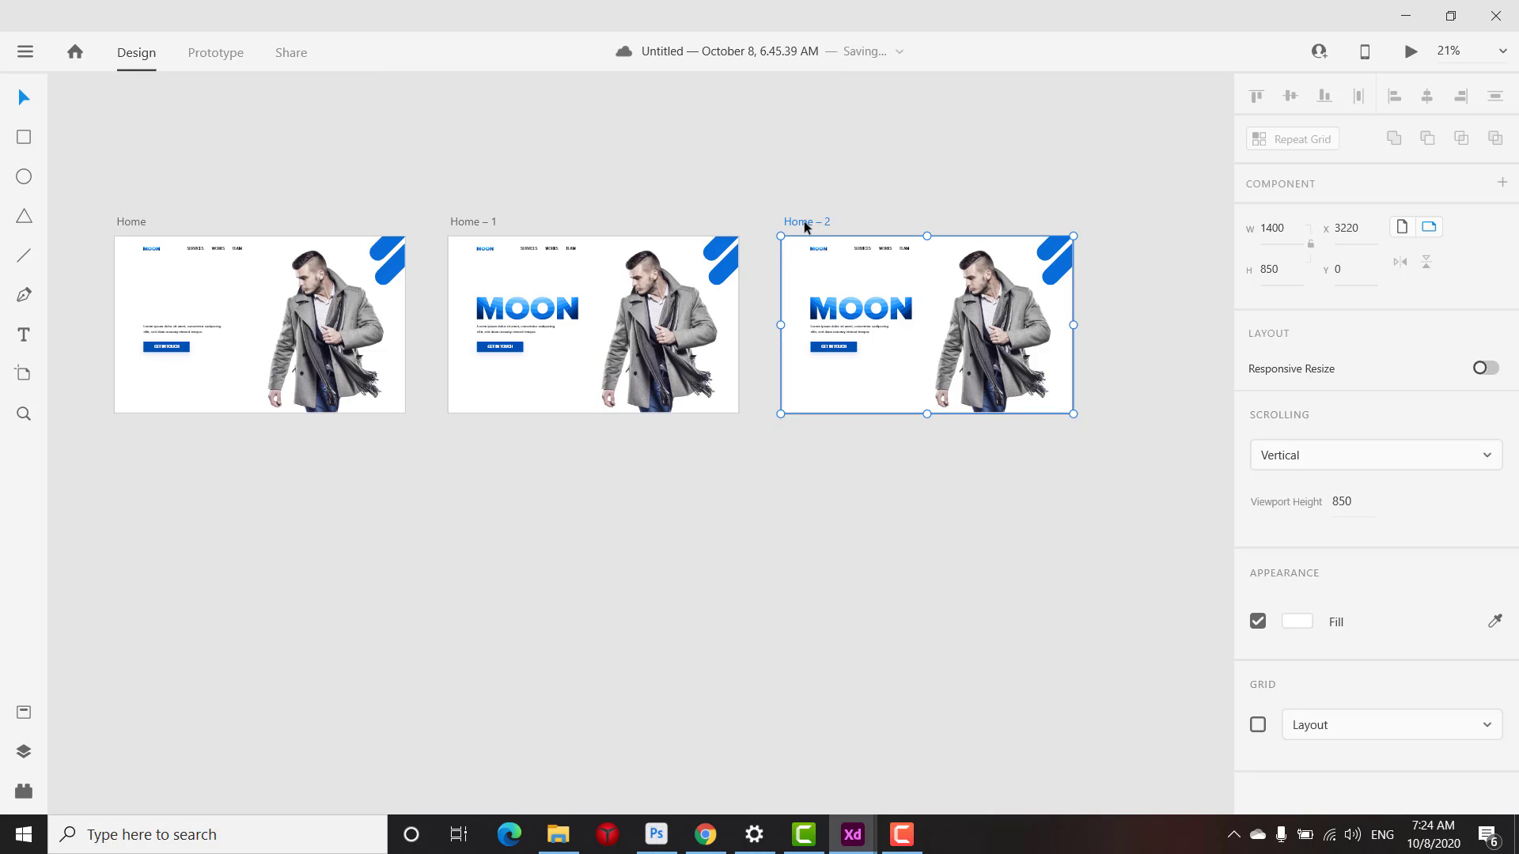
pyautogui.press('Delete')
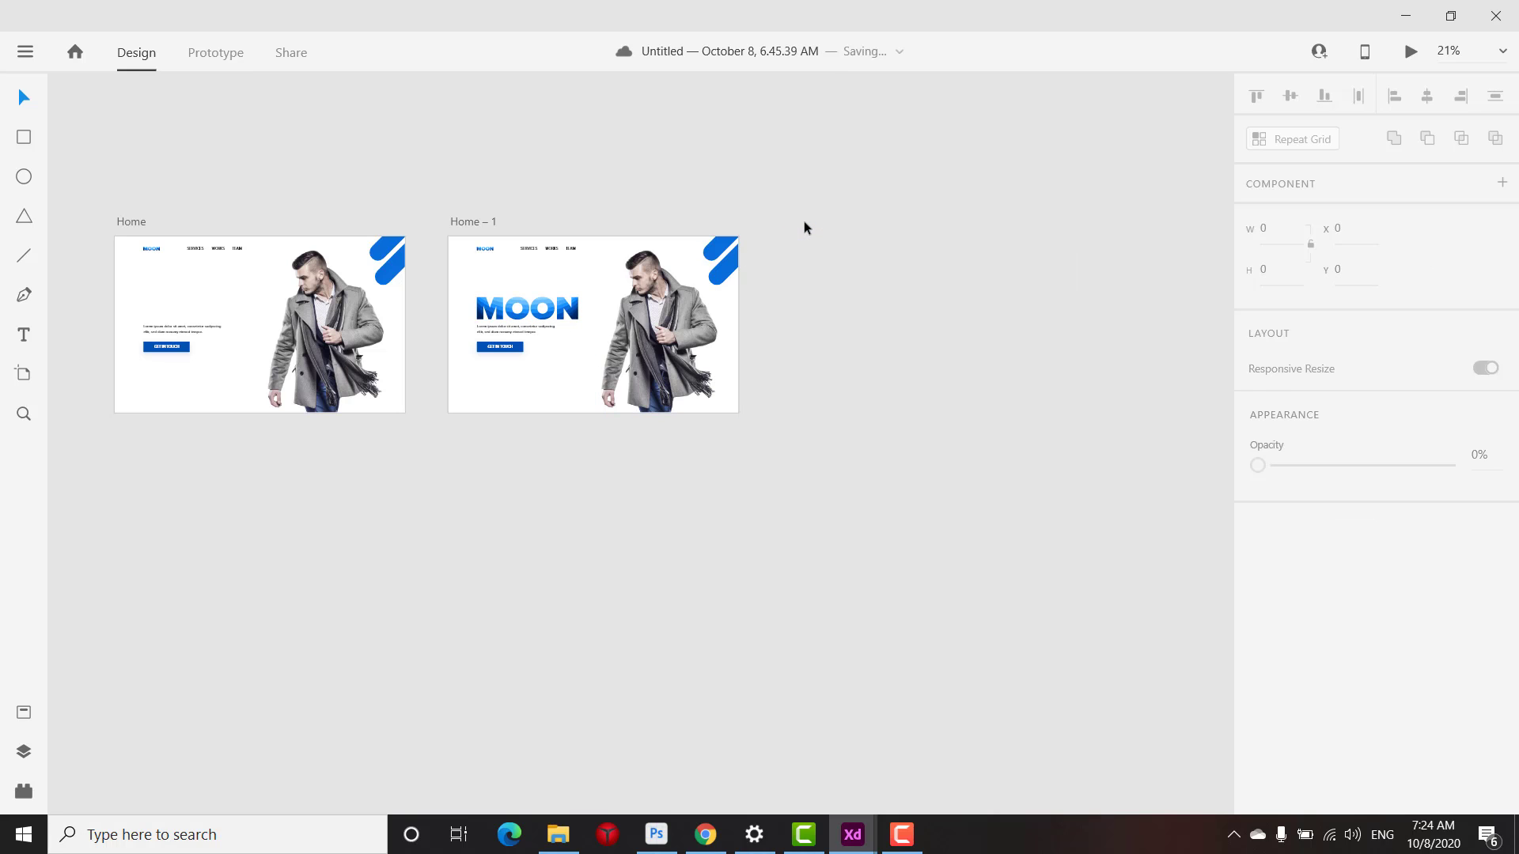
# Duplicate the Home artboard with the hidden title and place the copy after Home – 1 at X 3220, Y 0
pyautogui.click(133, 224)
pyautogui.hotkey('ctrl', 'd')
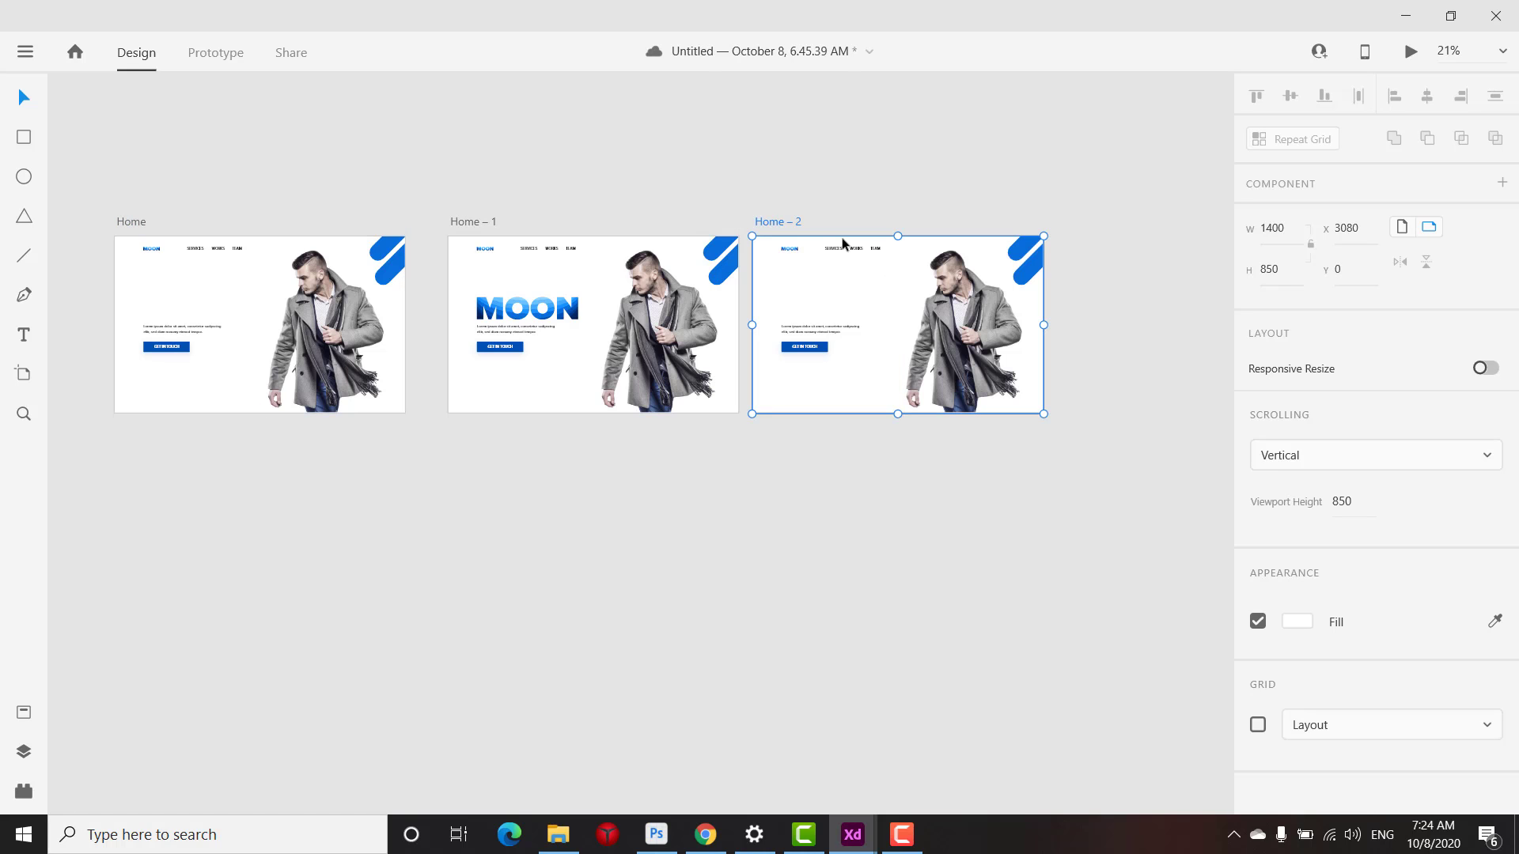
pyautogui.moveTo(776, 227); pyautogui.dragTo(804, 227)
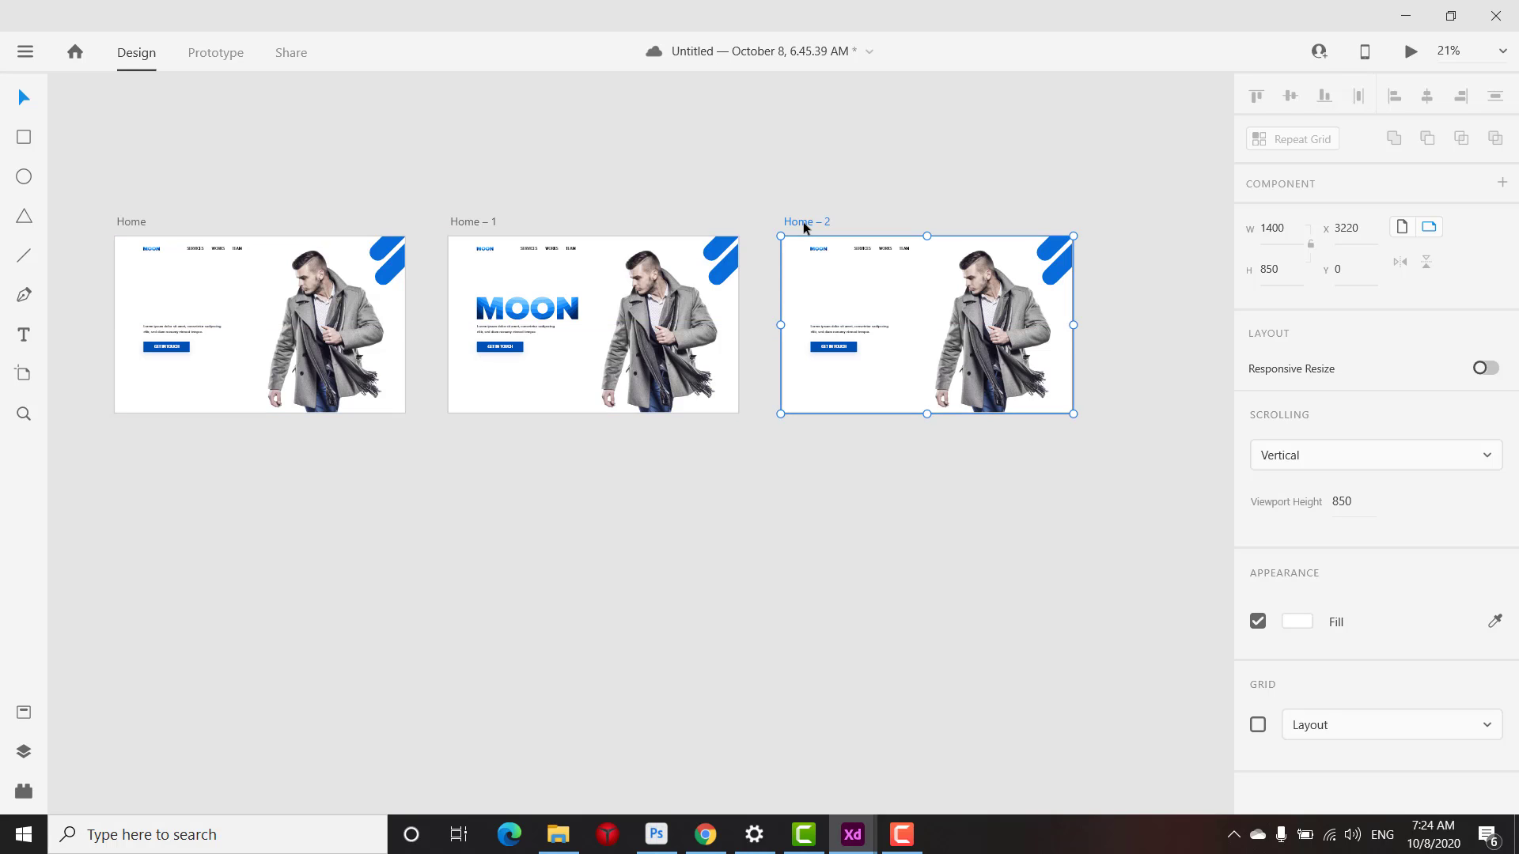
# Duplicate the Home – 1 artboard with the visible MOON title and place the copy after Home – 2 at X 4830, Y 0
pyautogui.moveTo(801, 181); pyautogui.dragTo(559, 169)
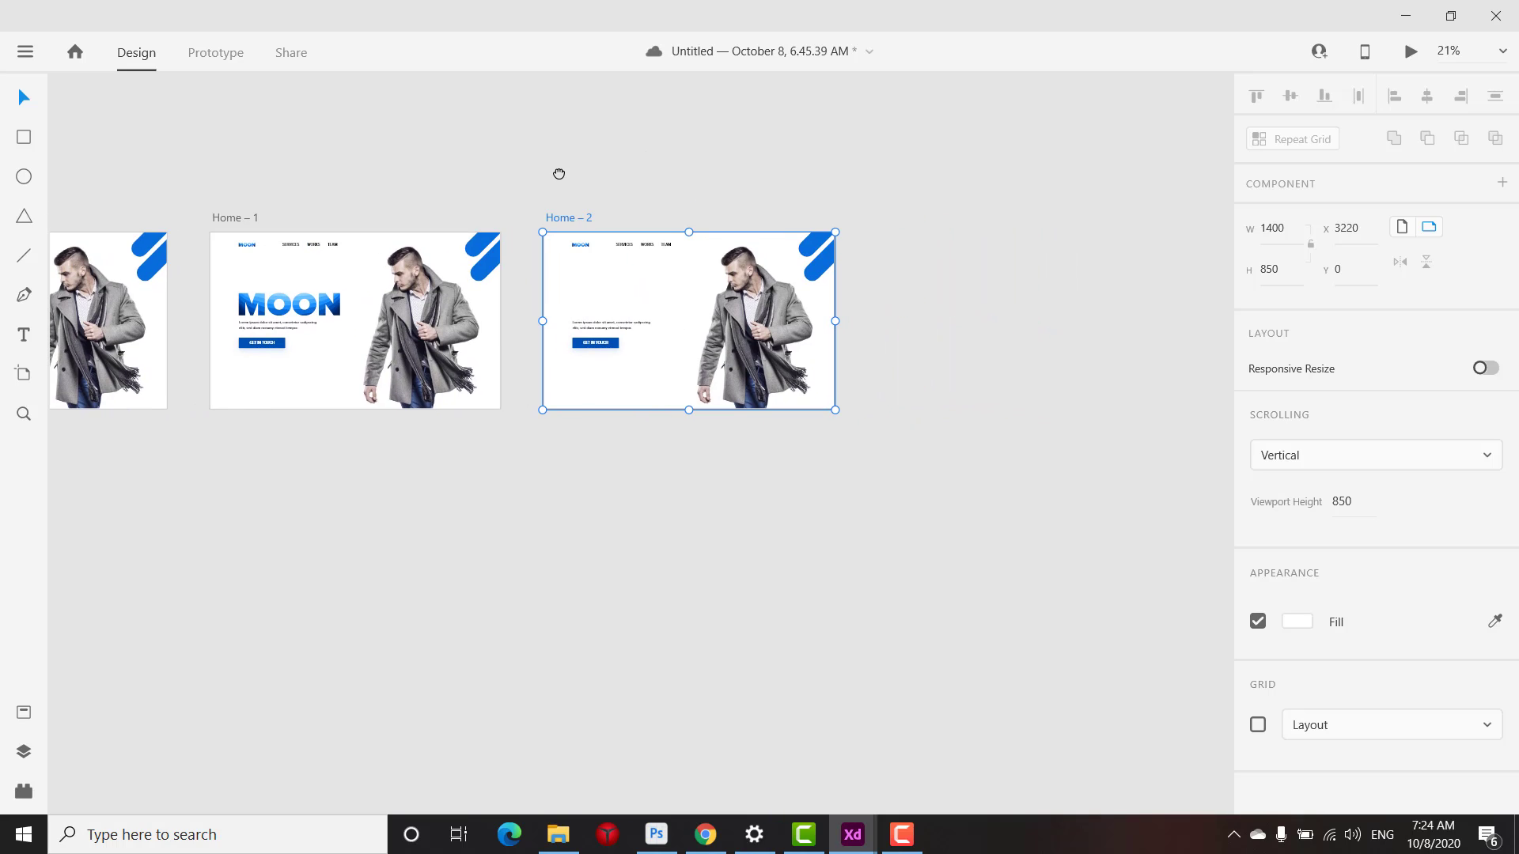
pyautogui.click(230, 216)
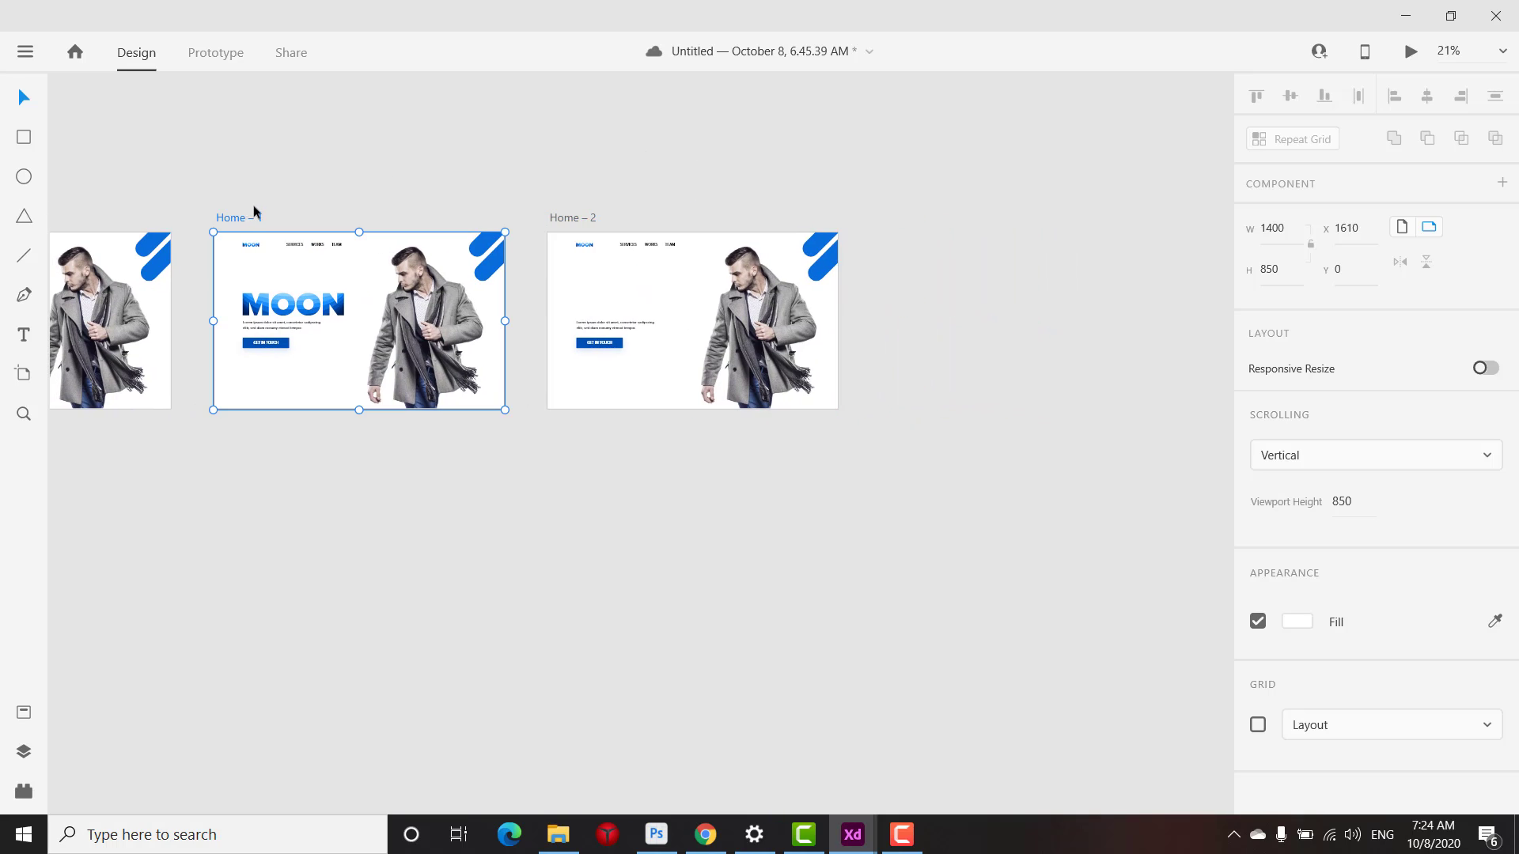
pyautogui.hotkey('ctrl', 'd')
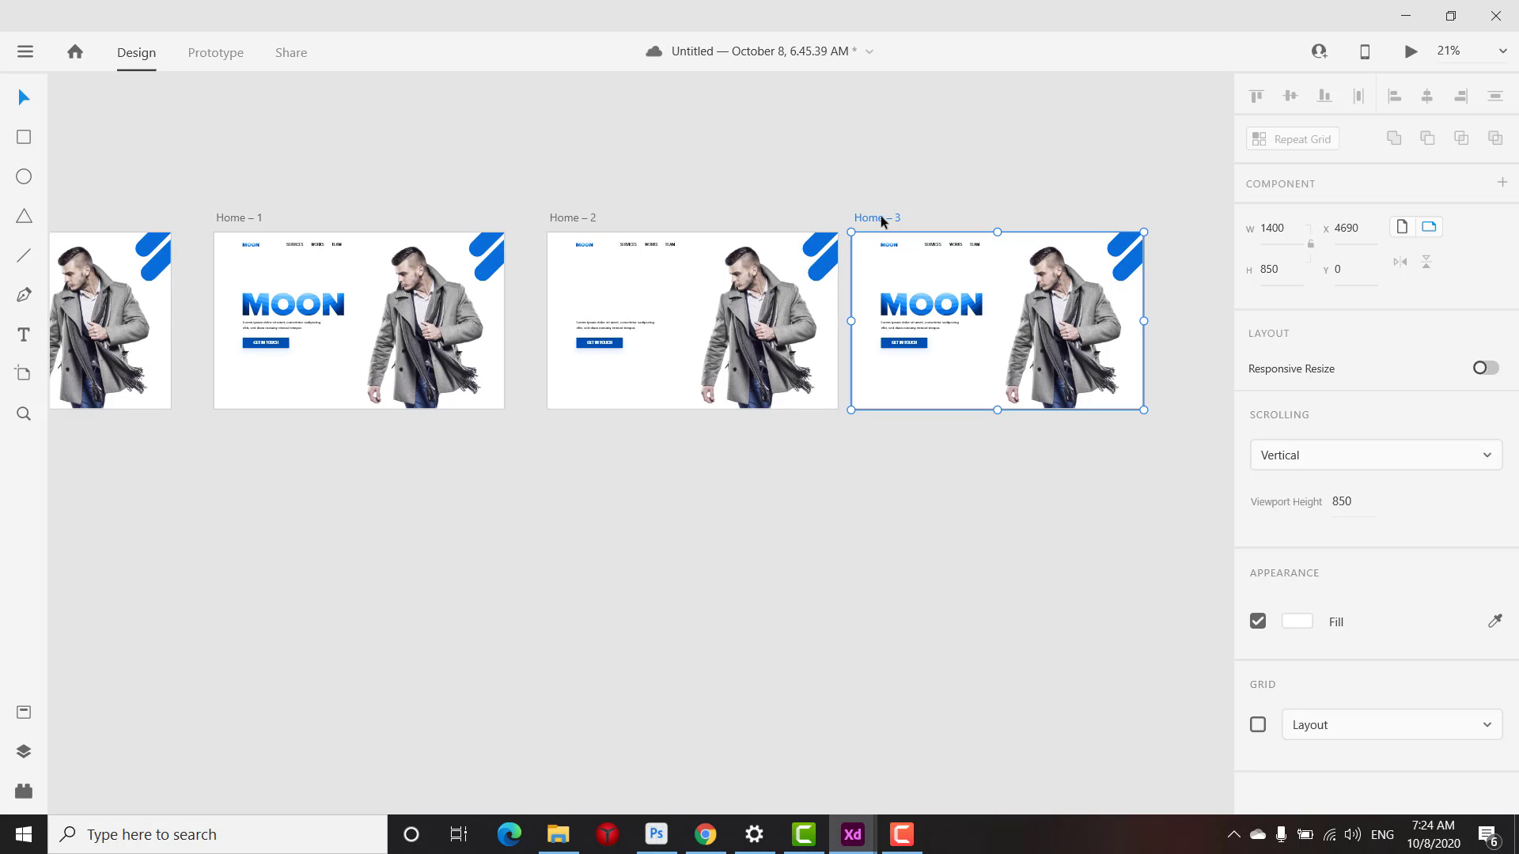
pyautogui.moveTo(881, 215); pyautogui.dragTo(900, 215)
pyautogui.scroll(-3, 791, 316)
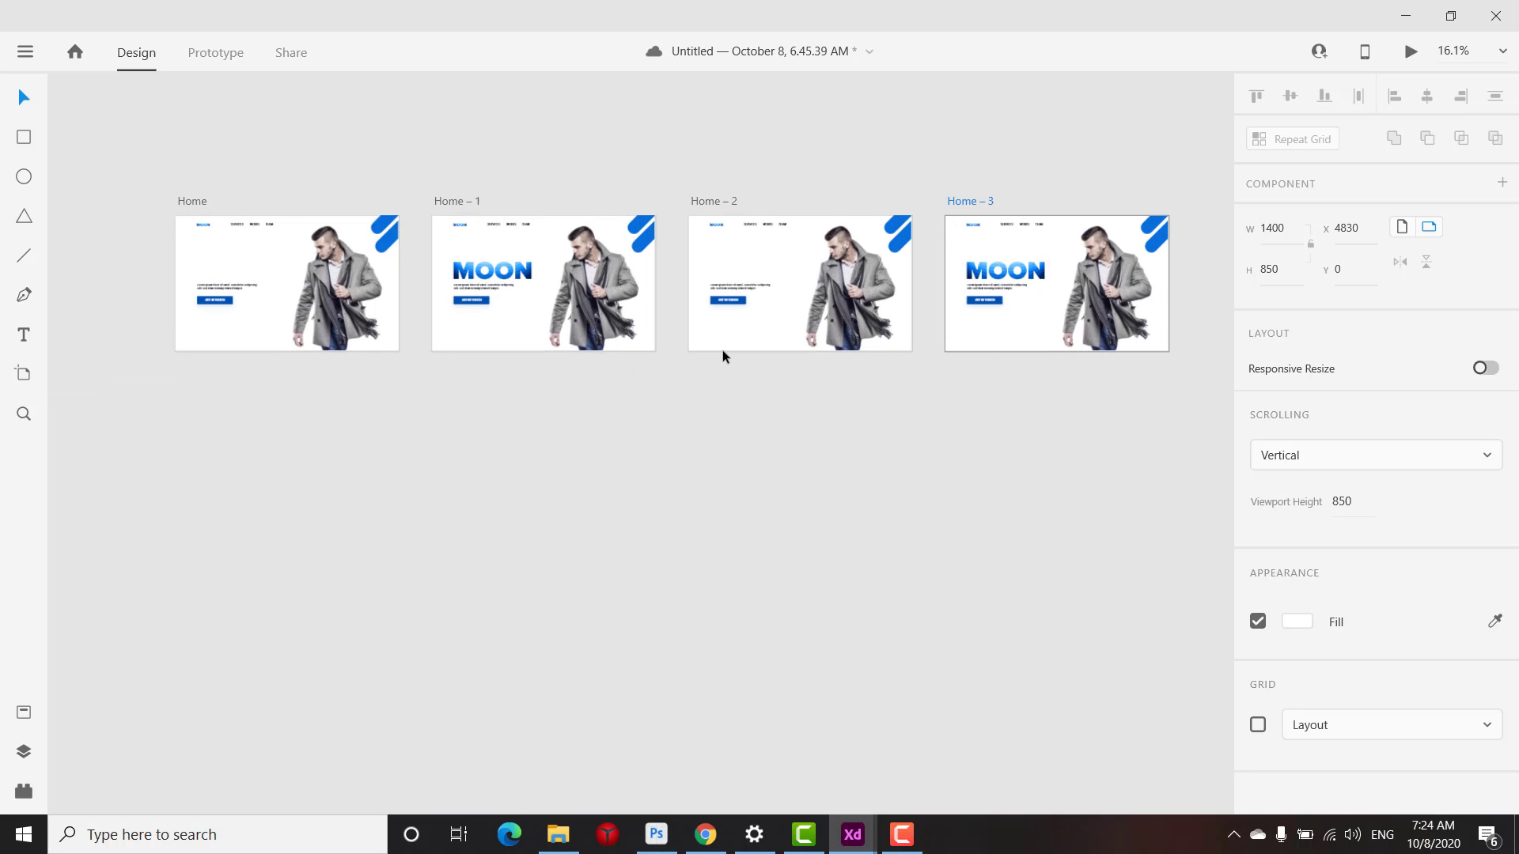
pyautogui.moveTo(619, 409); pyautogui.dragTo(648, 444)
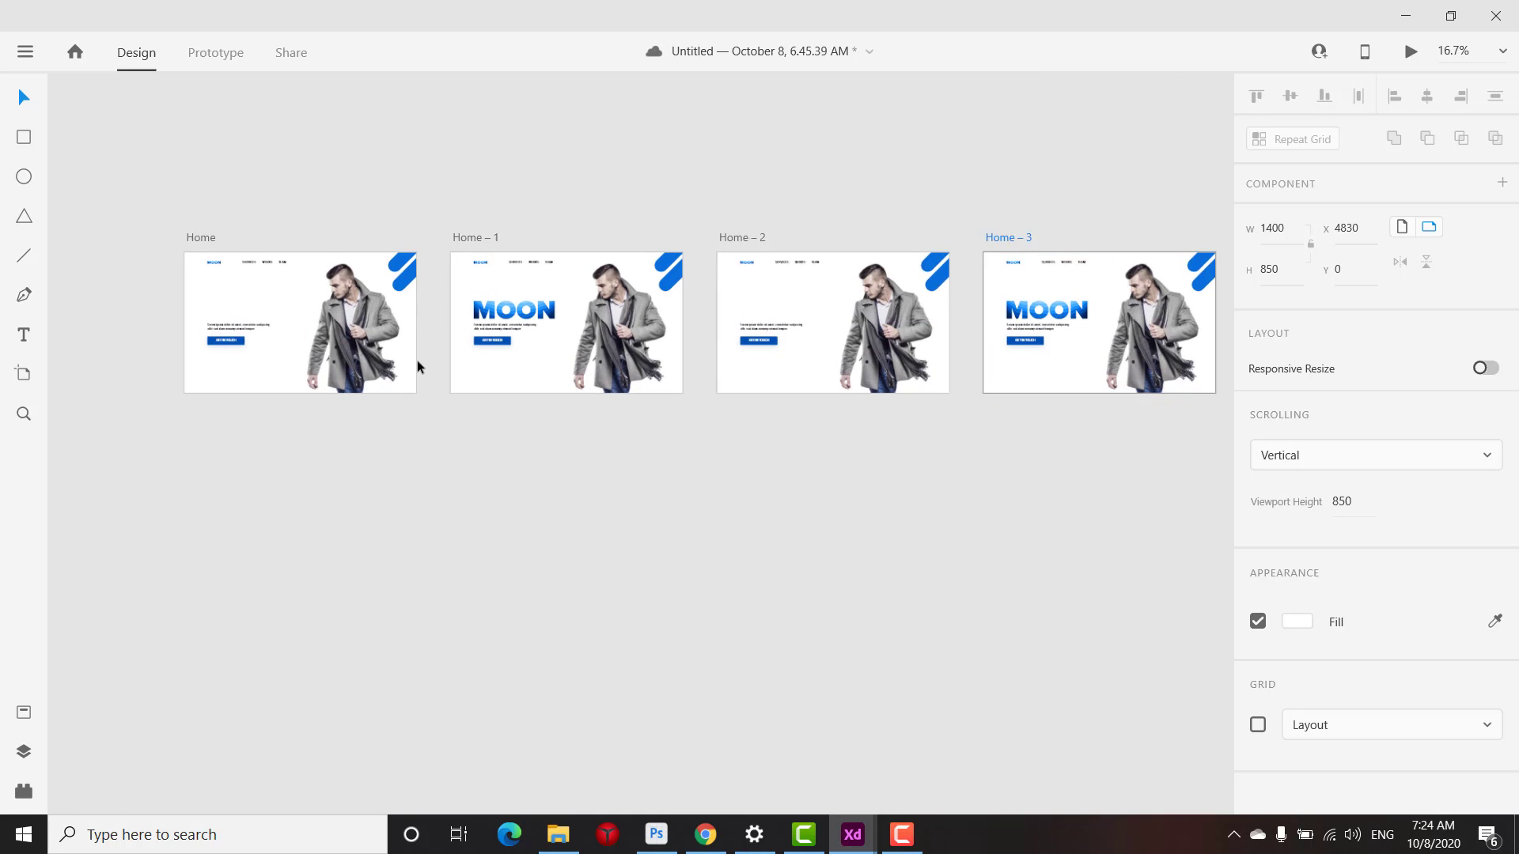
pyautogui.scroll(-2, 415, 339)
pyautogui.moveTo(826, 462); pyautogui.dragTo(791, 501)
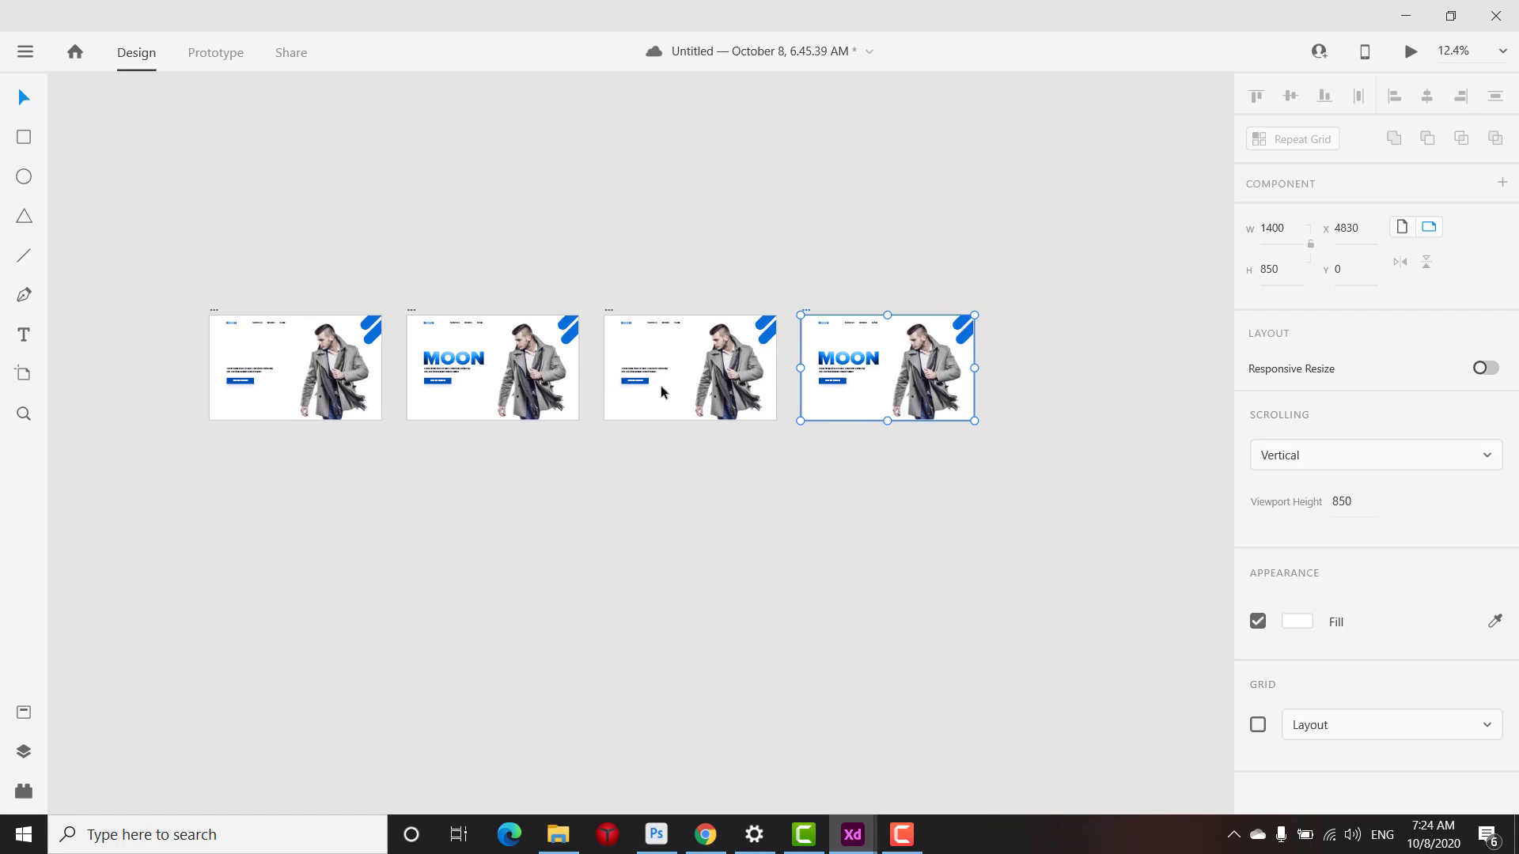
pyautogui.scroll(2, 595, 332)
pyautogui.scroll(-2, 633, 345)
pyautogui.moveTo(599, 277); pyautogui.dragTo(628, 230)
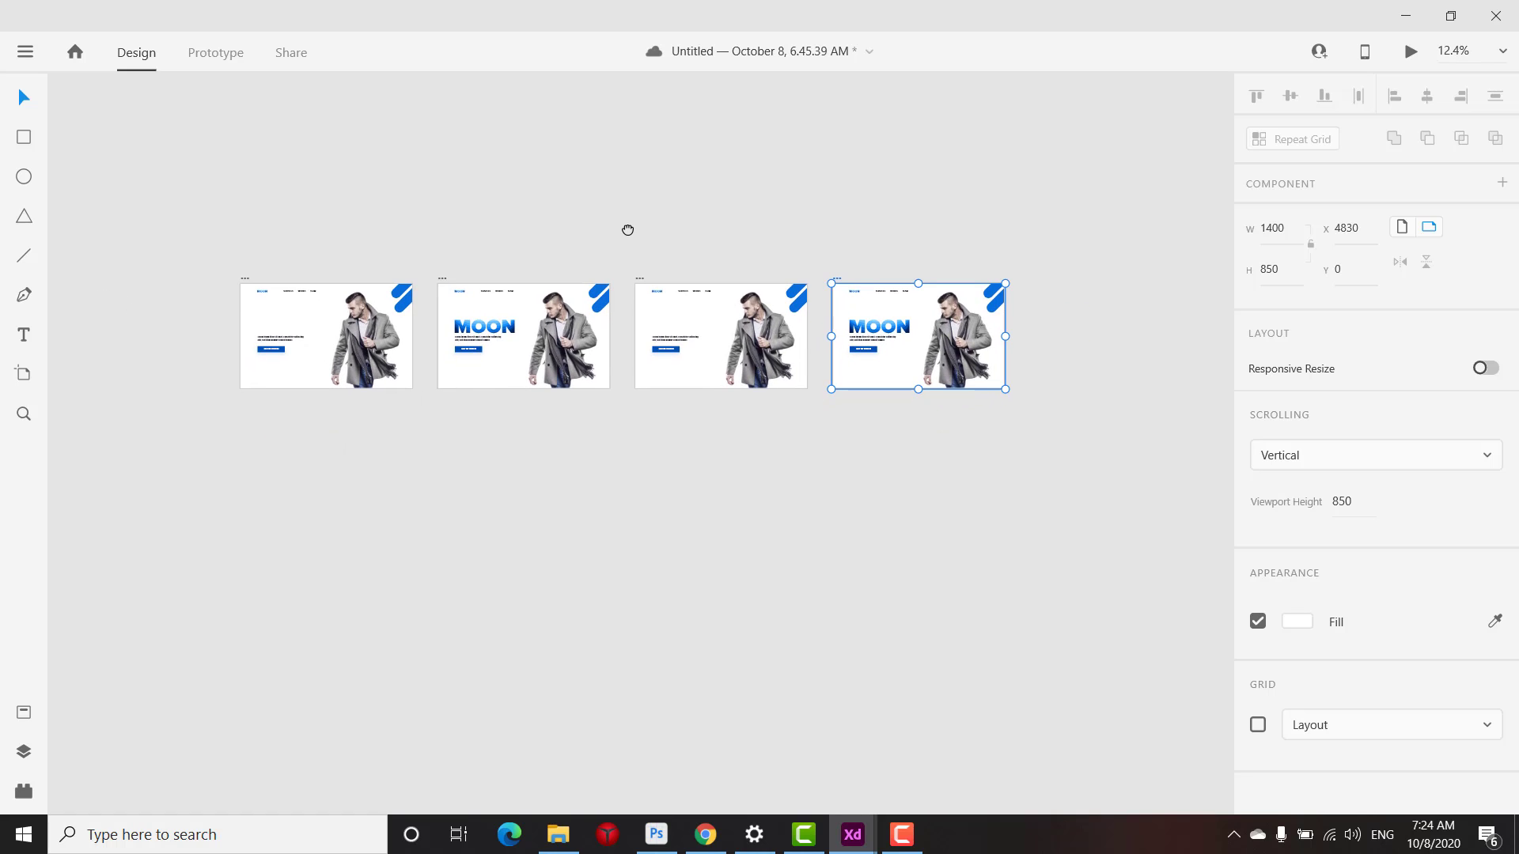
# Switch to prototyping and link the Home artboard to Home – 1 with a tap-triggered interaction
pyautogui.scroll(4, 311, 265)
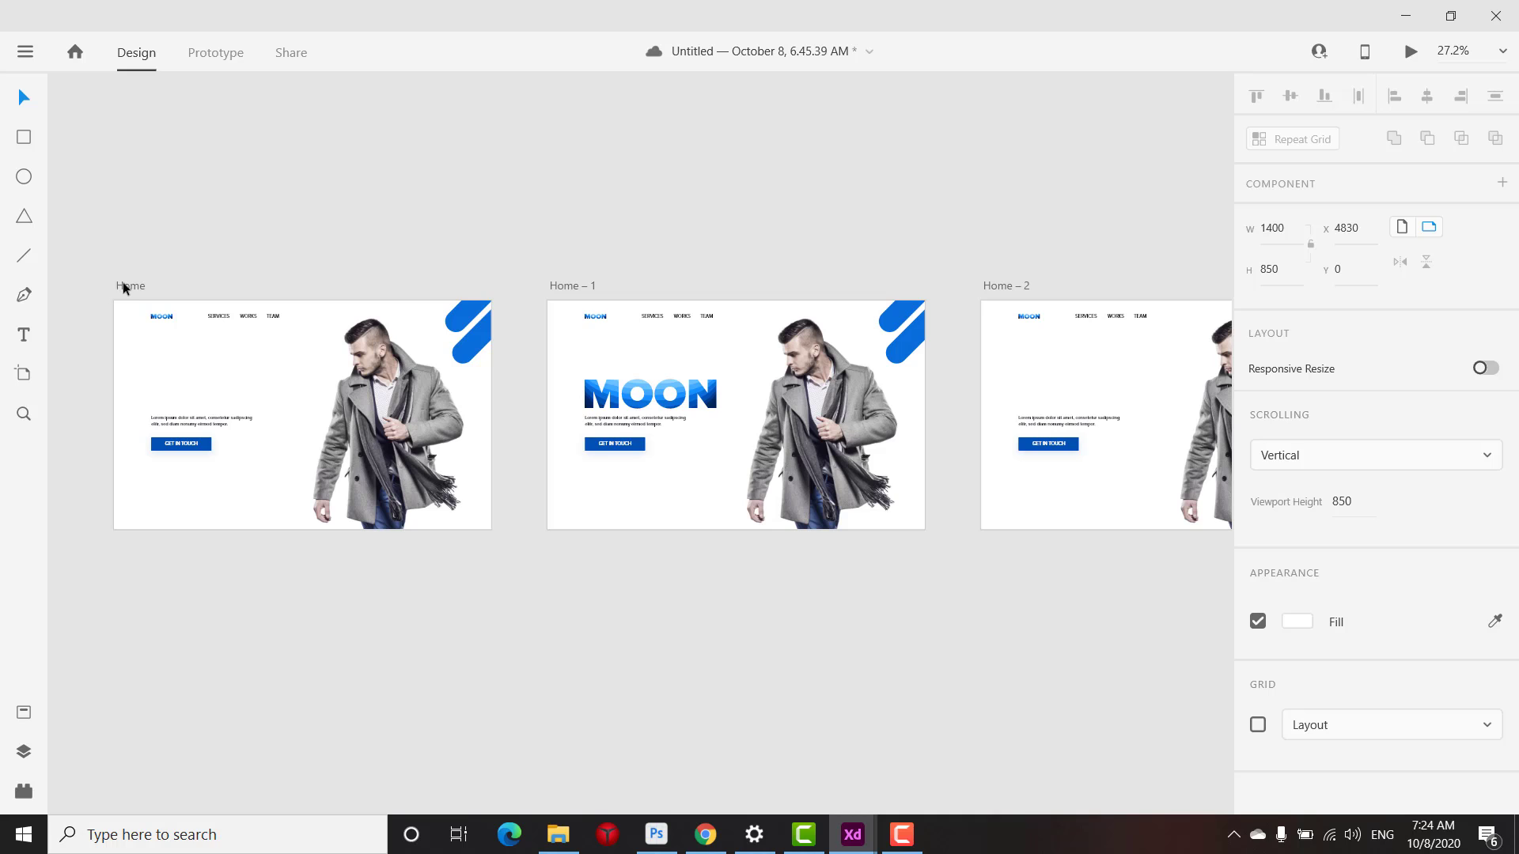
pyautogui.click(214, 52)
pyautogui.click(128, 287)
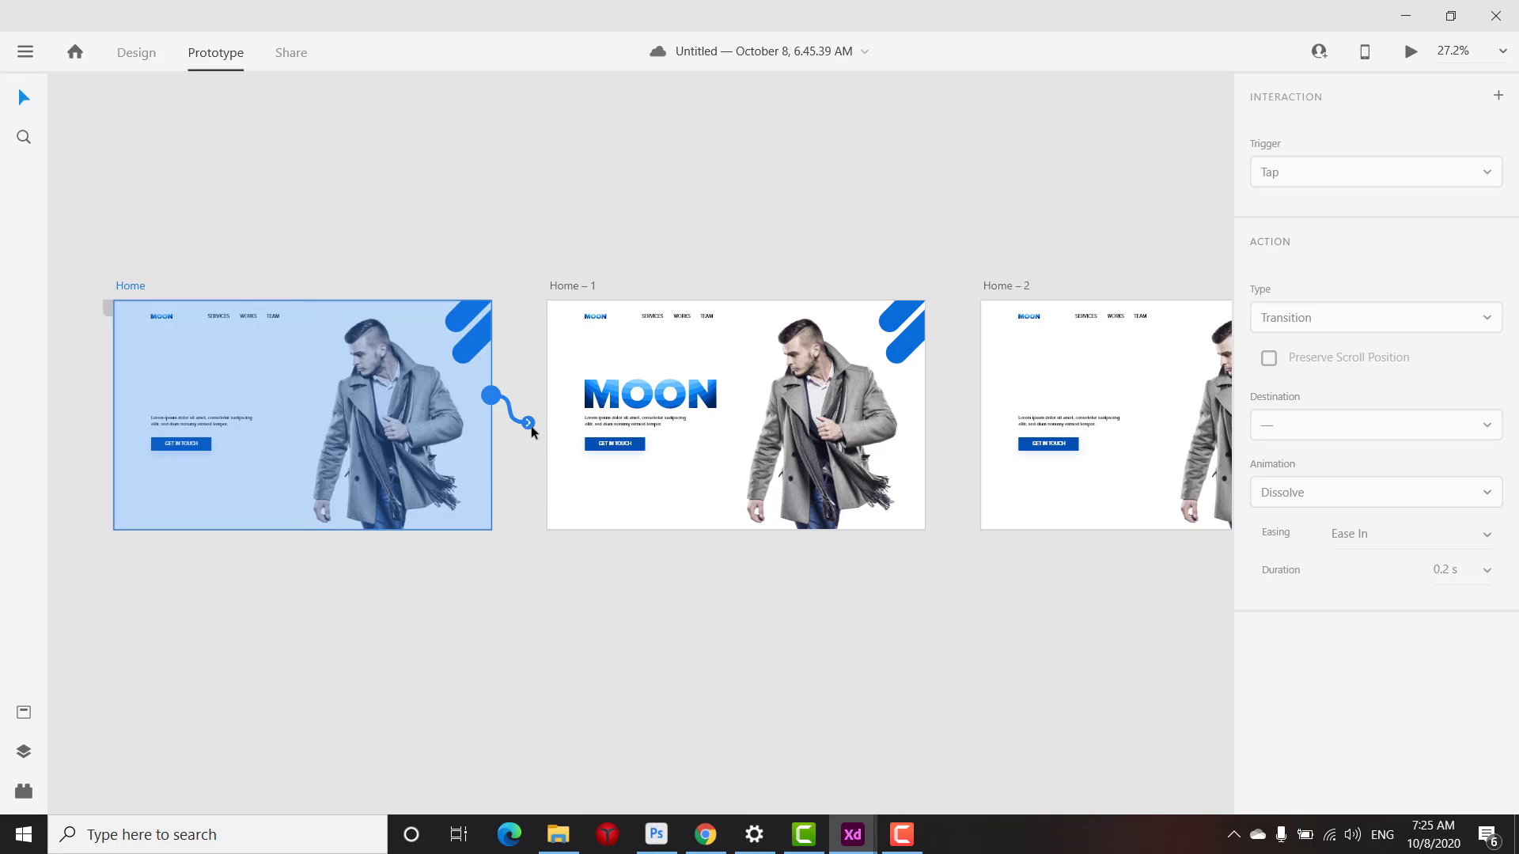
pyautogui.moveTo(530, 426); pyautogui.dragTo(558, 443)
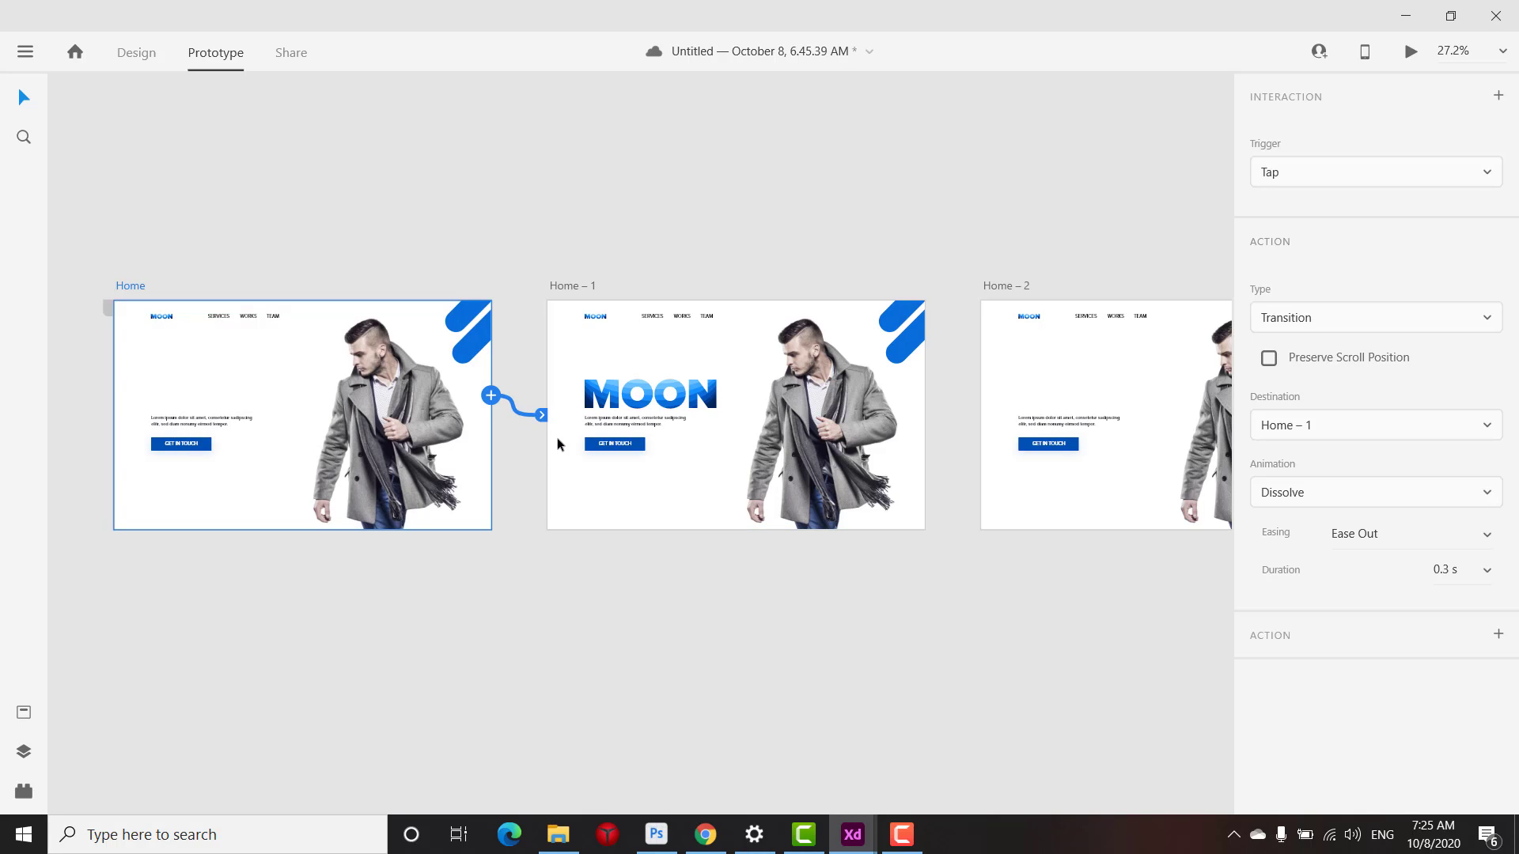
# Set the Home to Home – 1 interaction to Auto-Animate with Ease In-Out easing and a 1 s duration
pyautogui.click(1383, 328)
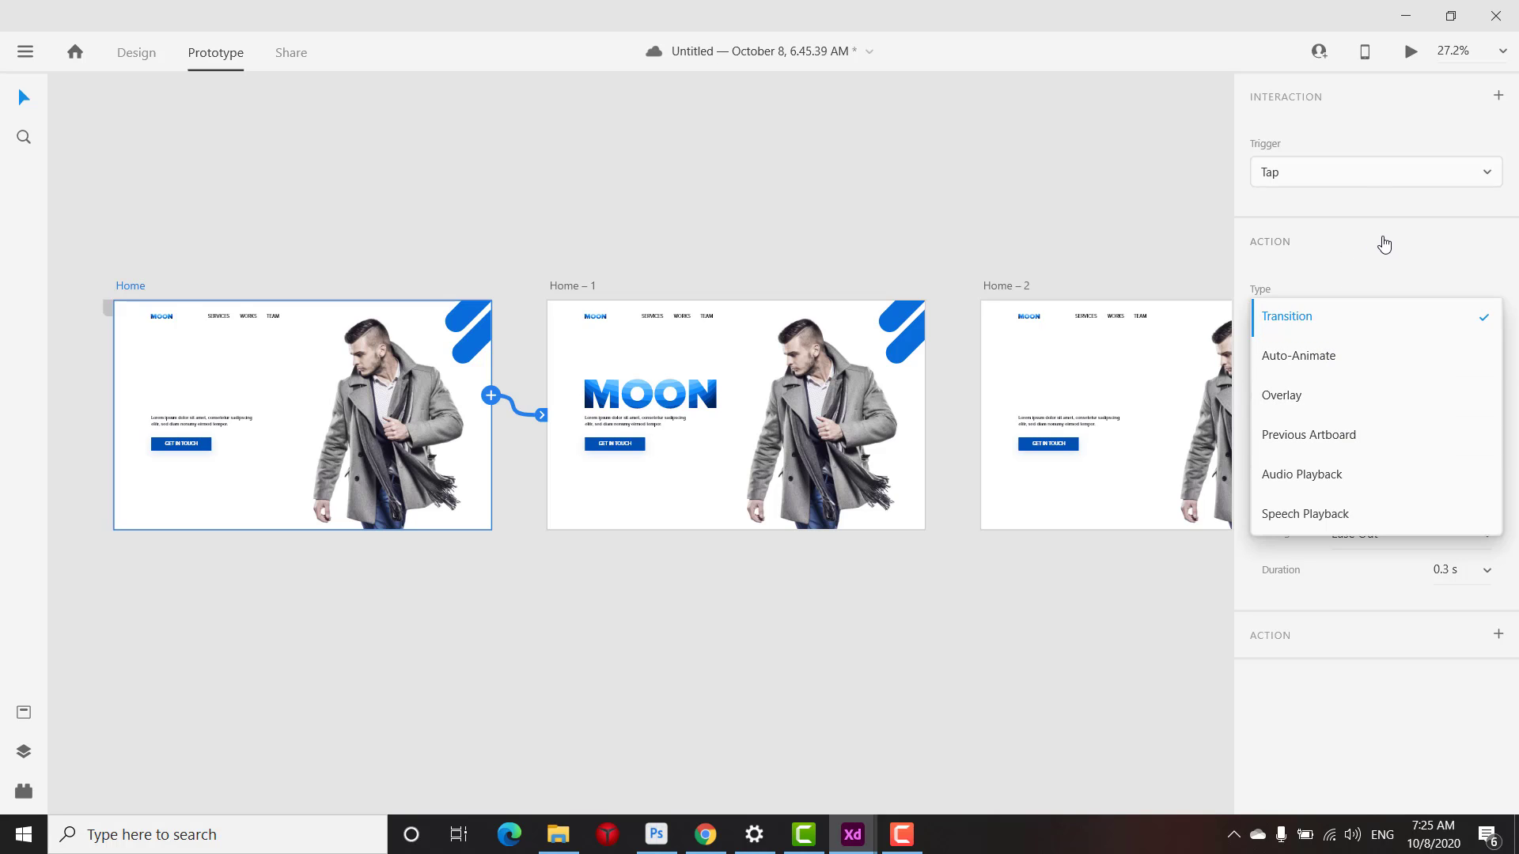
pyautogui.click(1351, 355)
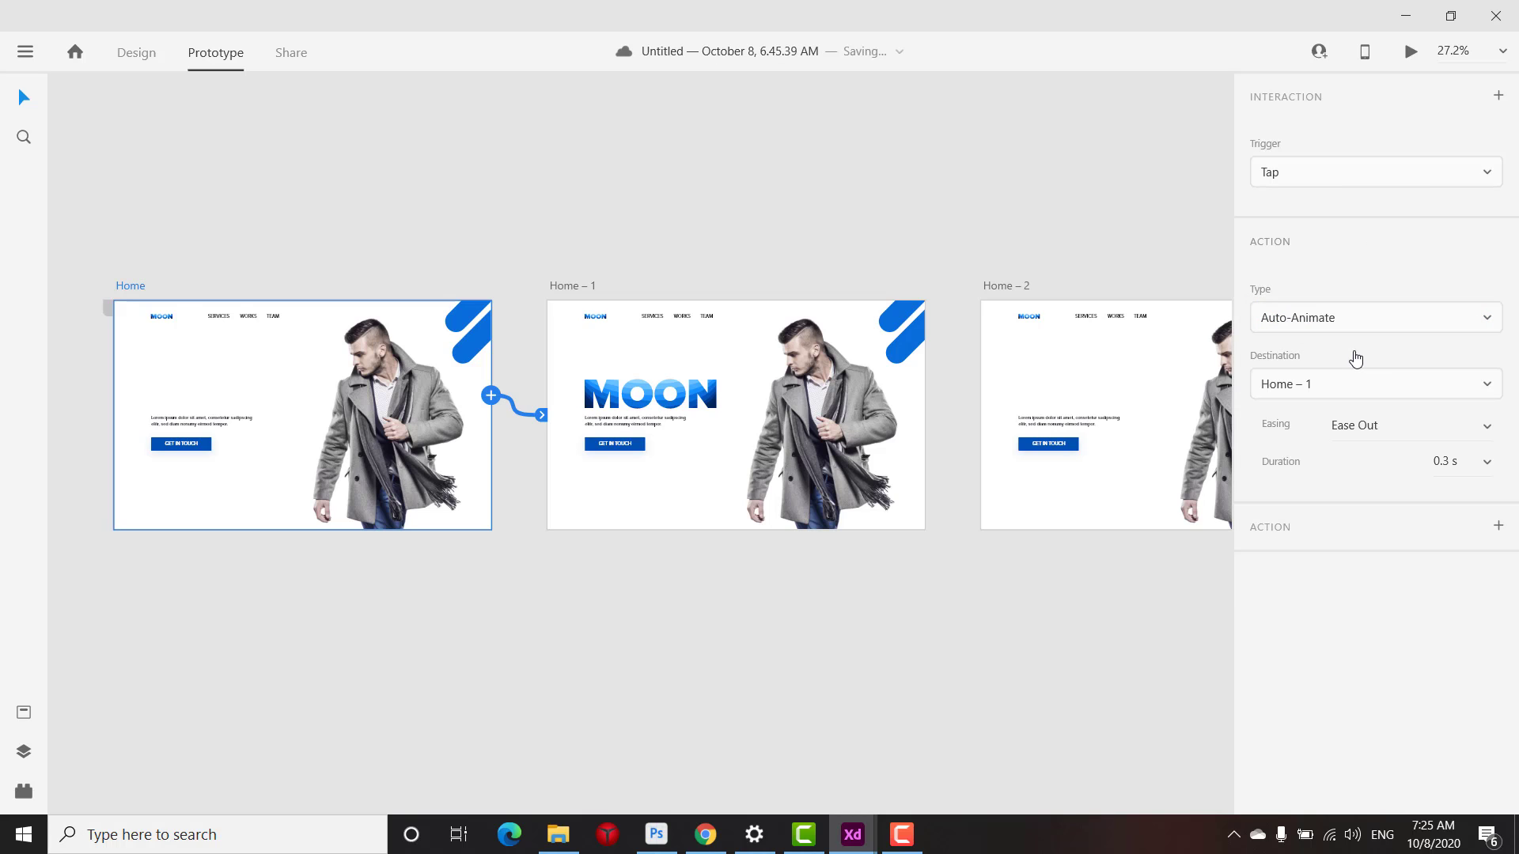
pyautogui.click(1482, 428)
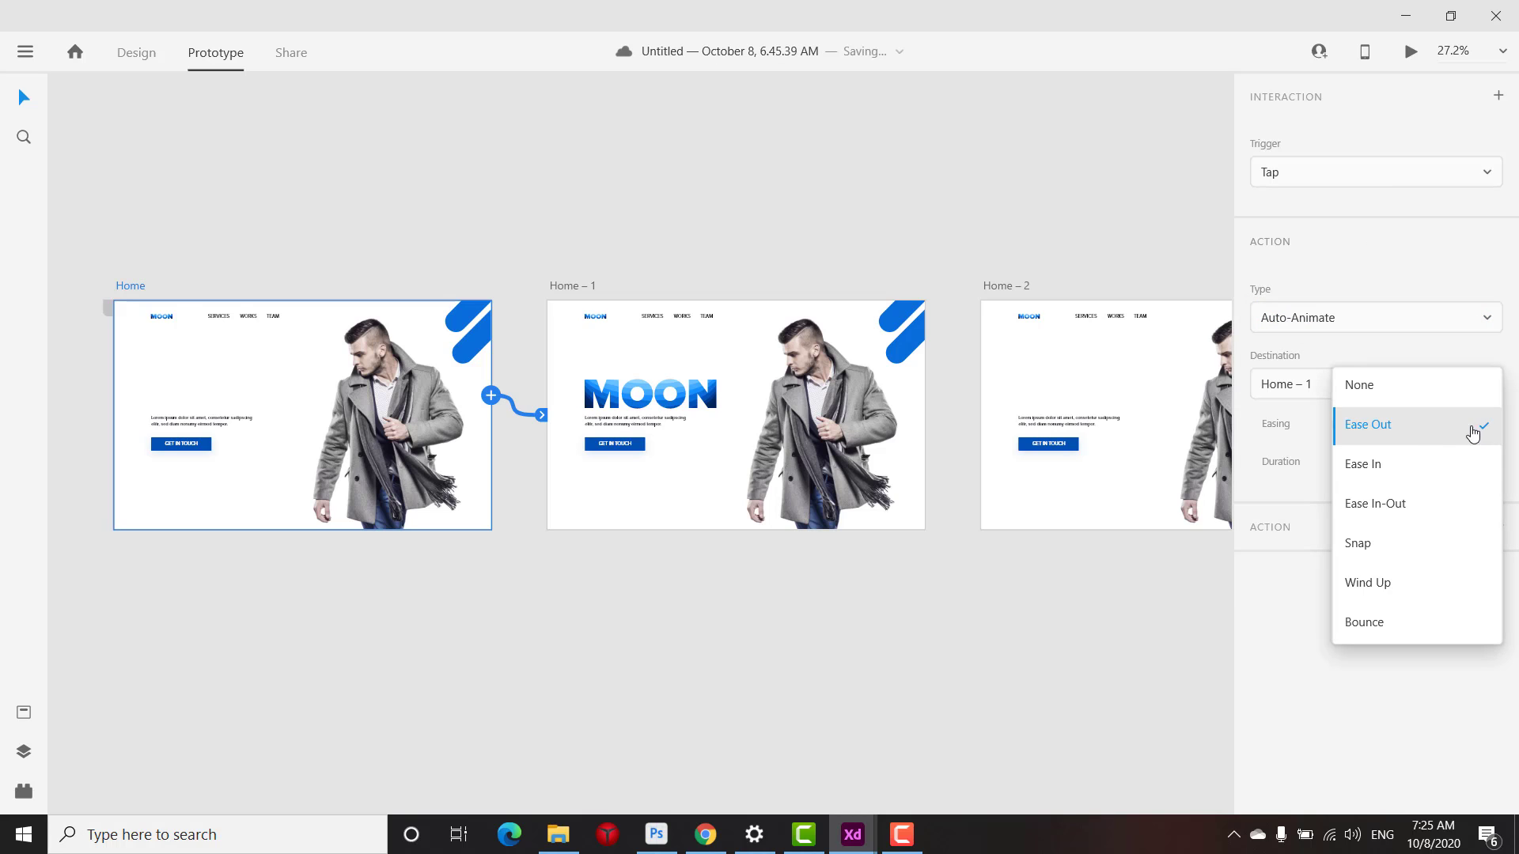
pyautogui.click(1426, 506)
pyautogui.click(1490, 469)
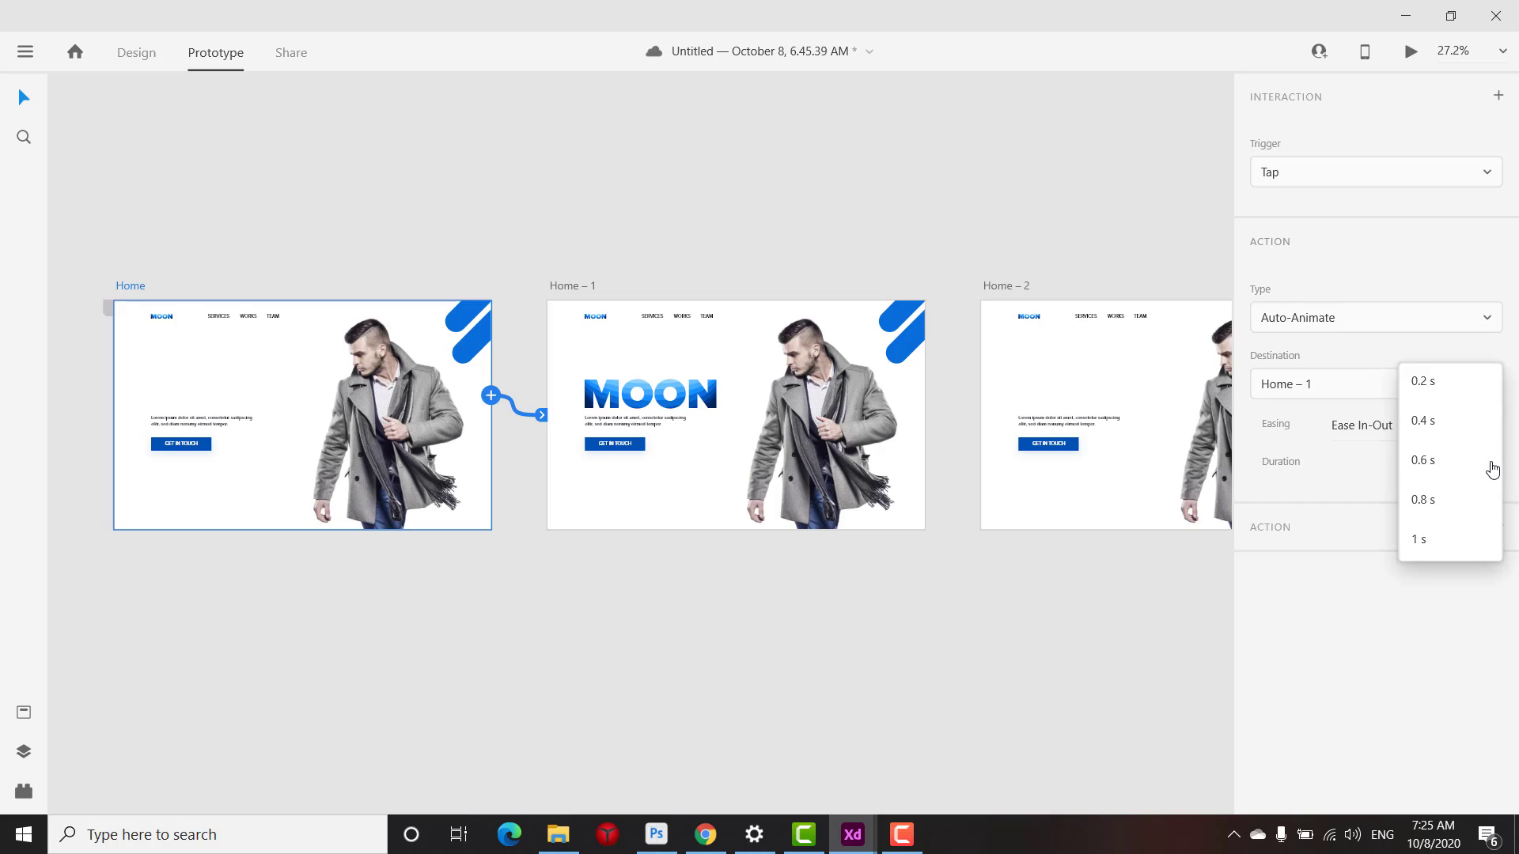
pyautogui.click(1442, 538)
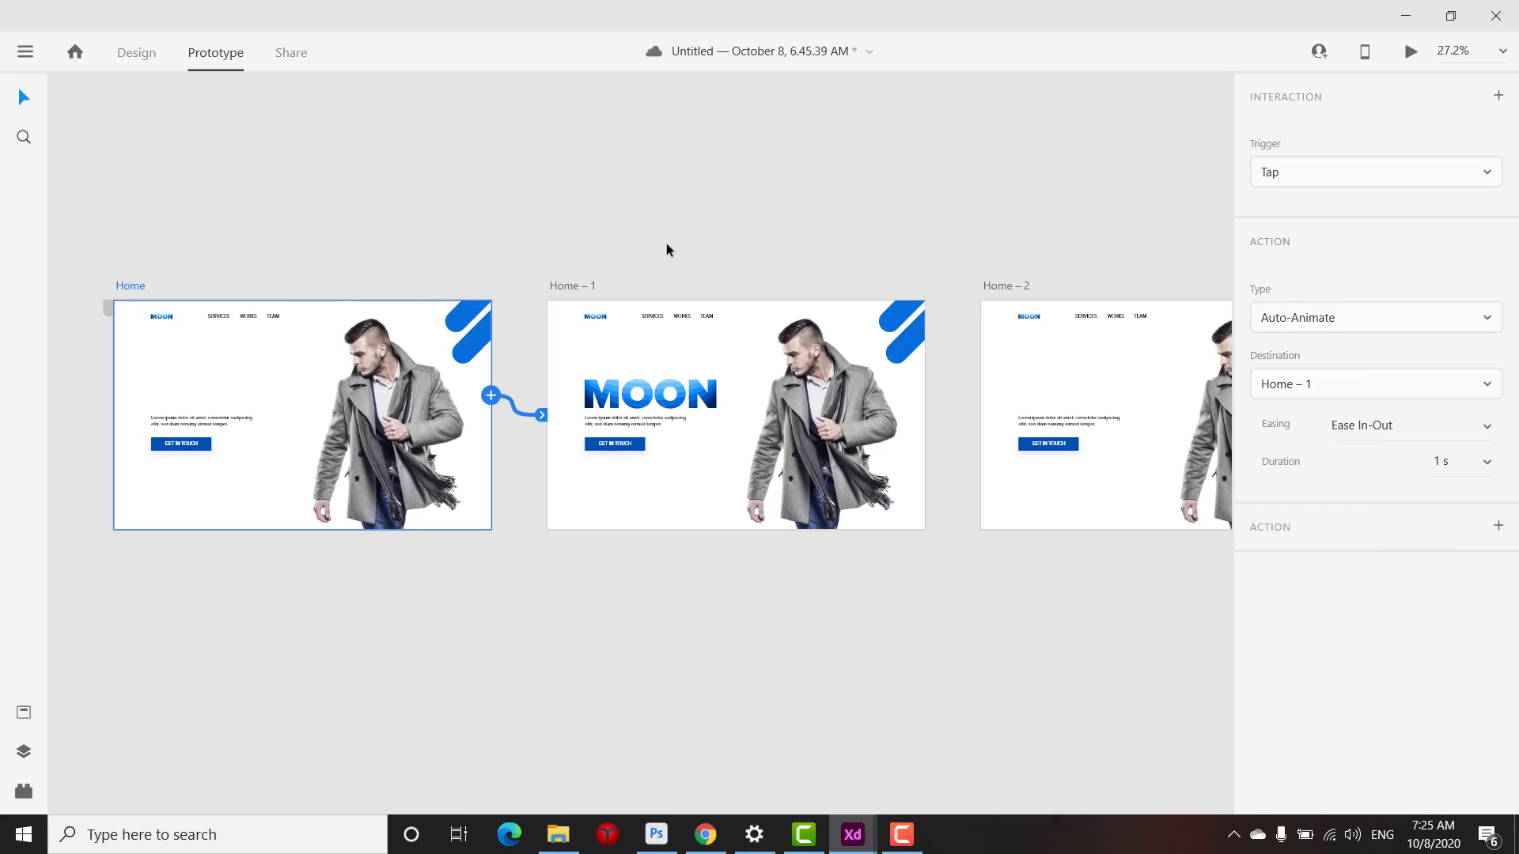
# Link the Home – 1 artboard to Home – 2 with a tap-triggered Auto-Animate interaction, Ease In-Out, 1 s
pyautogui.click(560, 288)
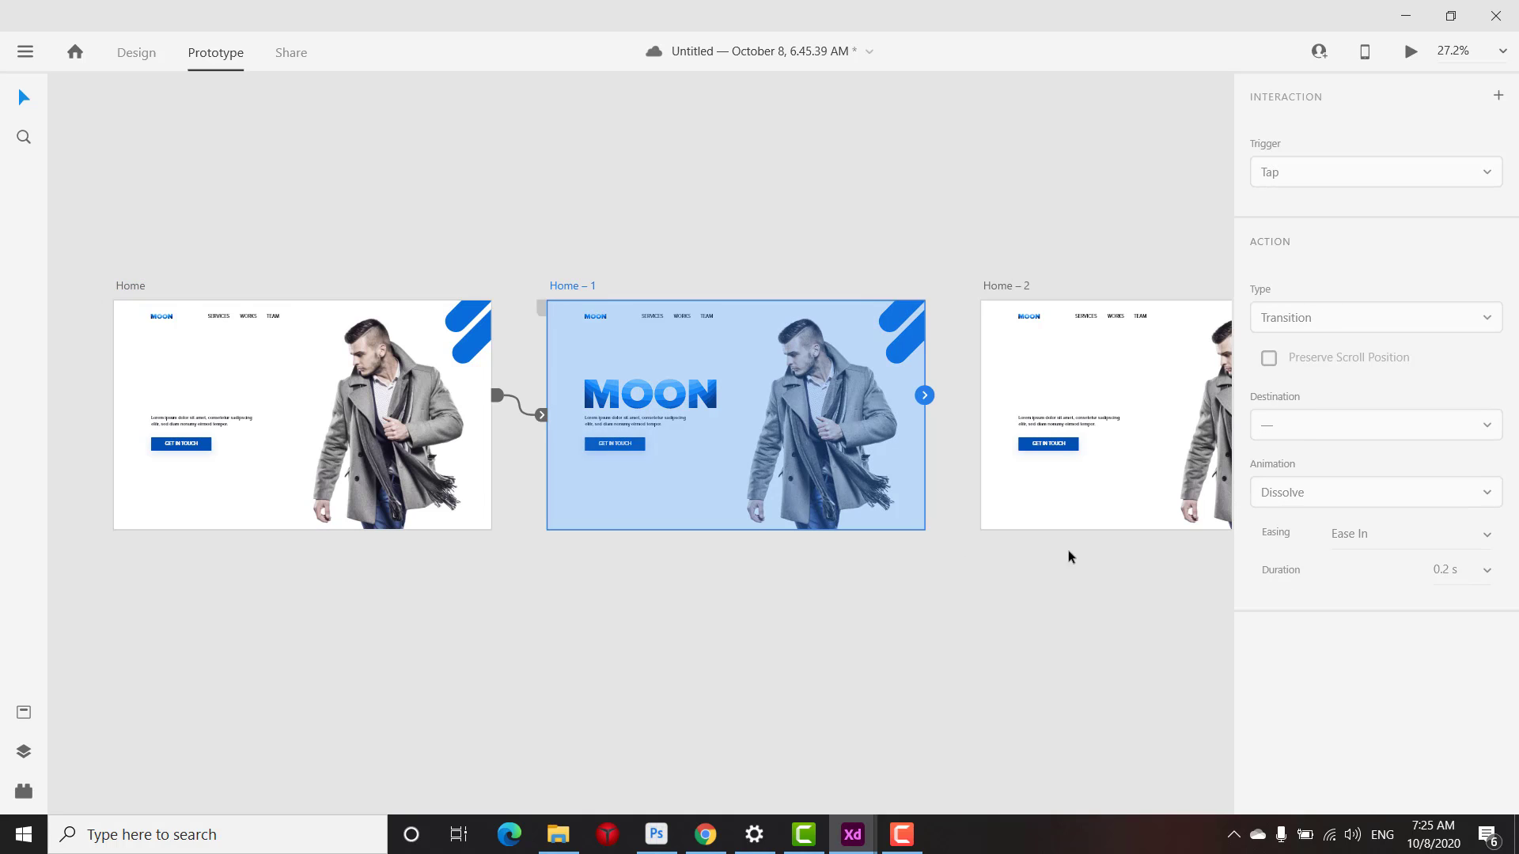
pyautogui.moveTo(924, 406); pyautogui.dragTo(1025, 403)
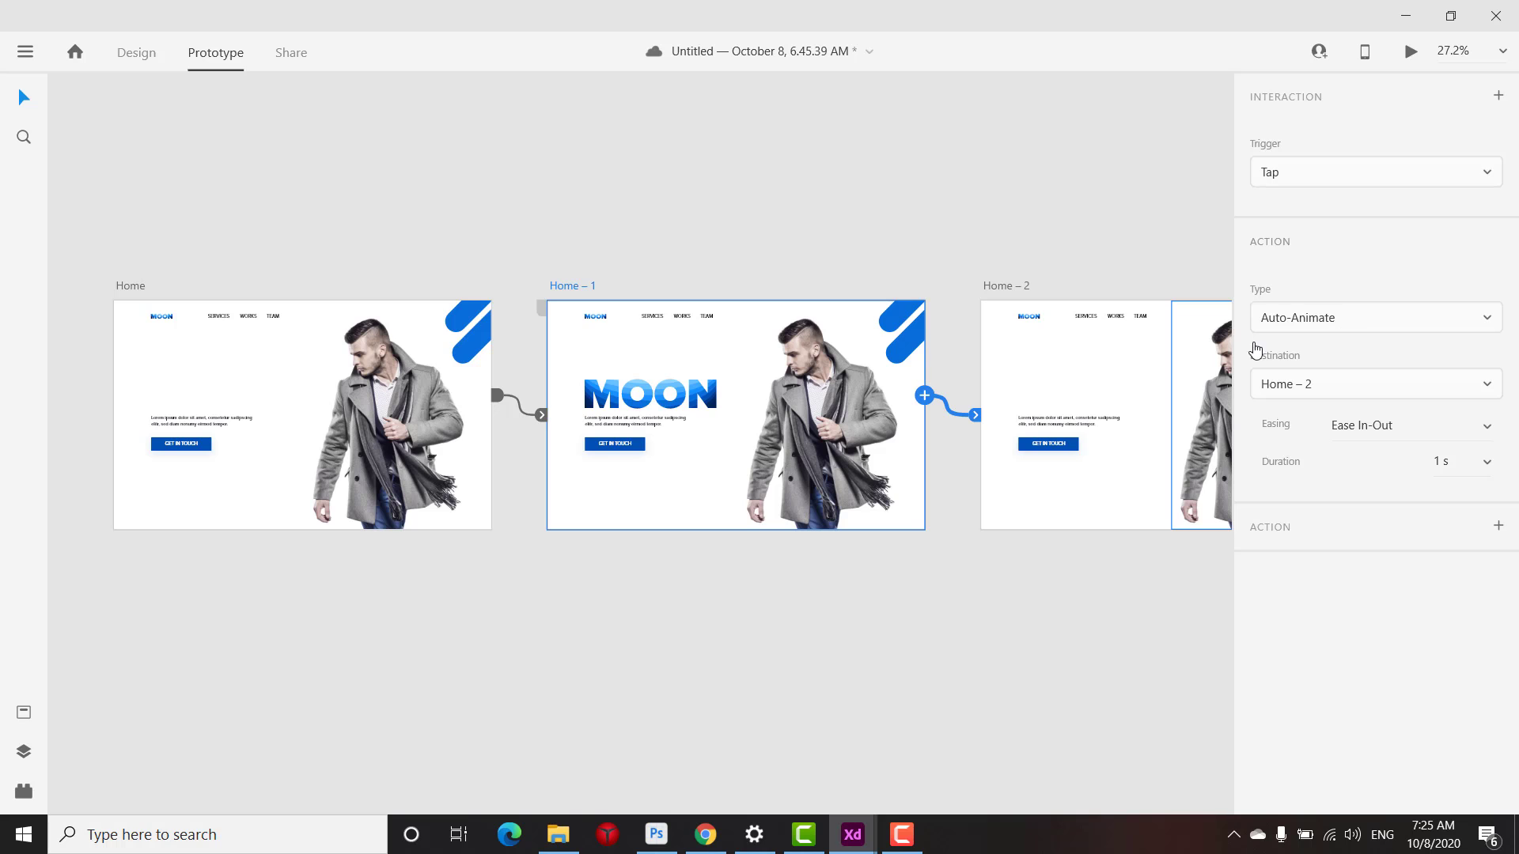
pyautogui.click(866, 163)
# Link the Home – 2 artboard to Home – 3 with a tap-triggered Auto-Animate interaction, Ease In-Out, 1 s
pyautogui.moveTo(1003, 218); pyautogui.dragTo(736, 164)
pyautogui.scroll(-2, 736, 169)
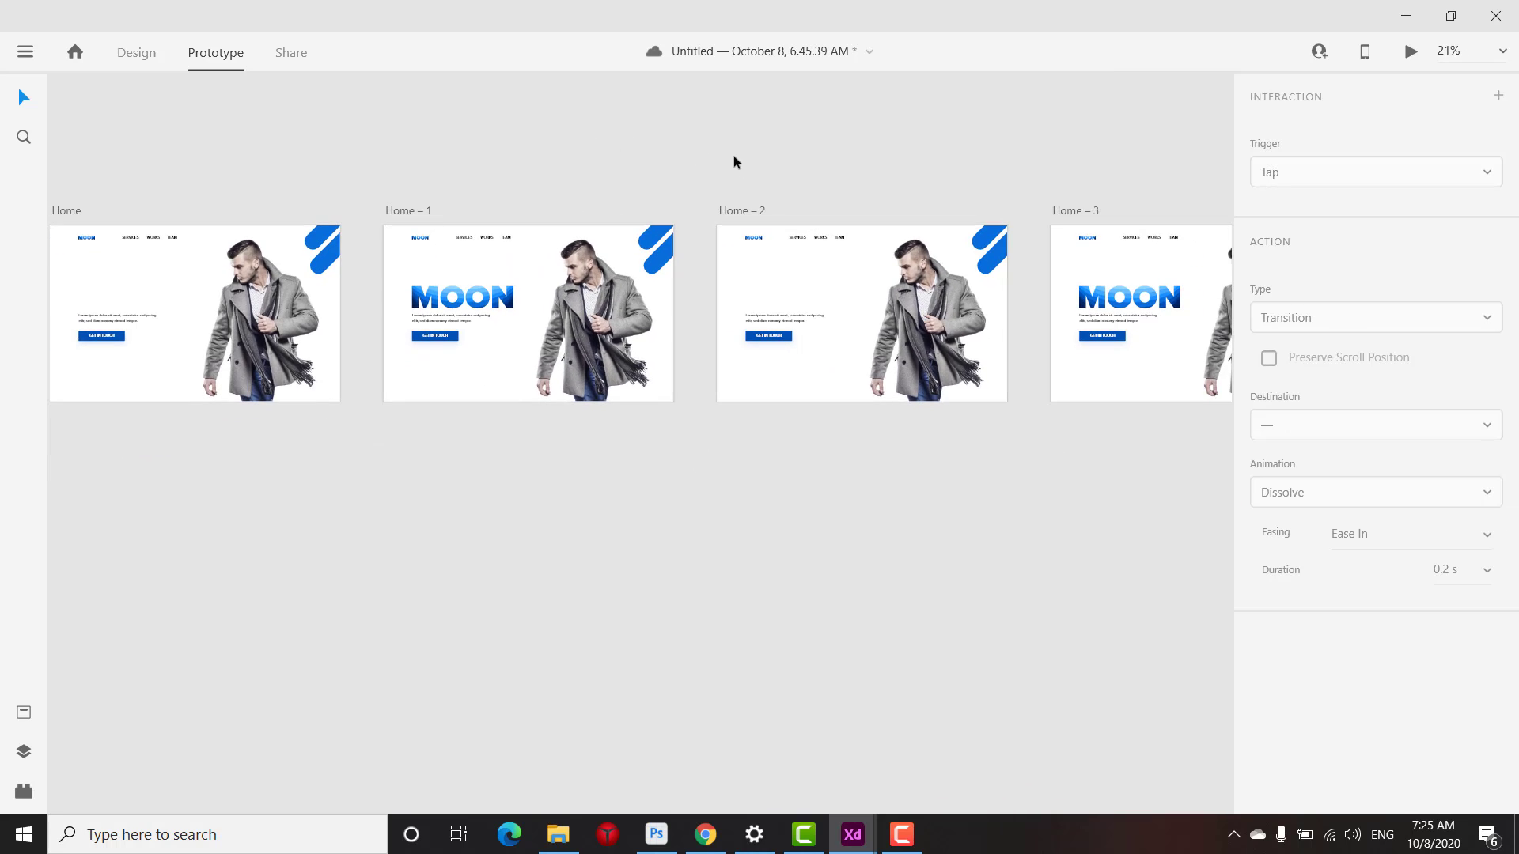
pyautogui.click(738, 211)
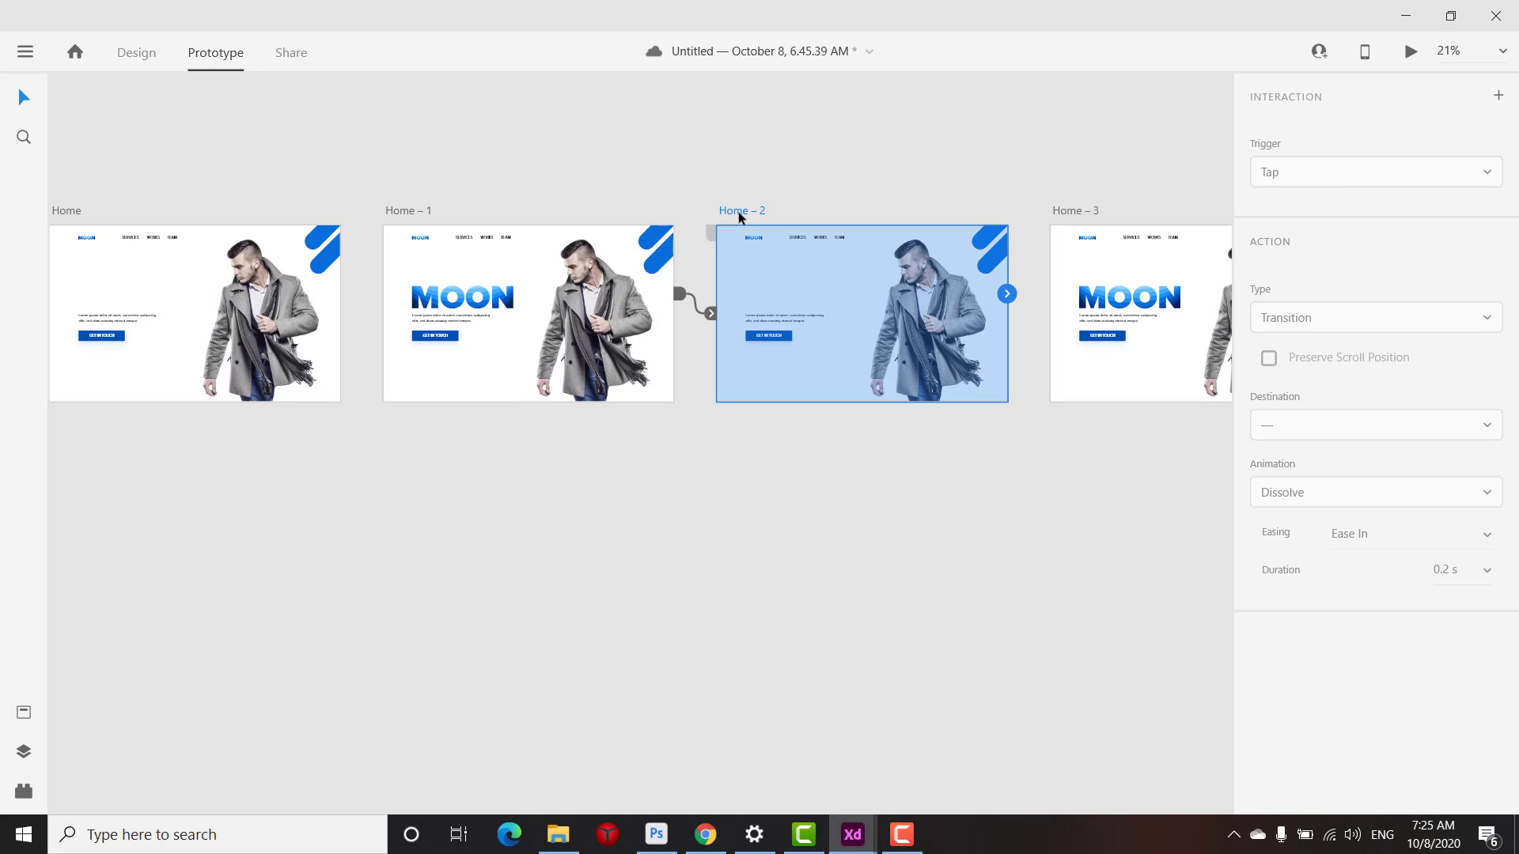
pyautogui.moveTo(1037, 307); pyautogui.dragTo(1123, 313)
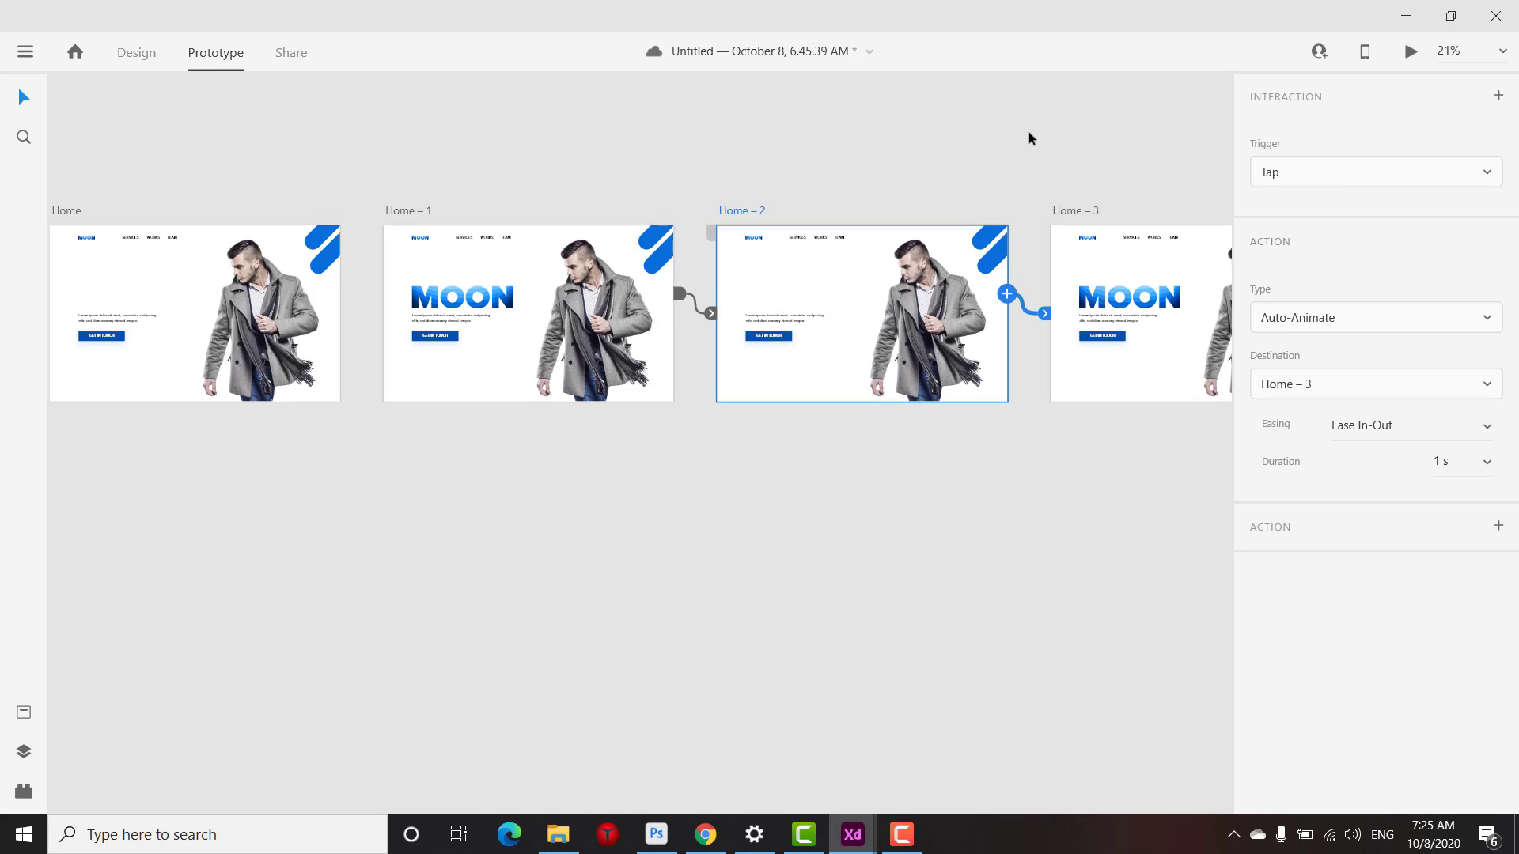
# Link the Home – 3 artboard back to Home with a tap-triggered Auto-Animate interaction, Ease In-Out, 1 s
pyautogui.moveTo(1009, 182); pyautogui.dragTo(839, 194)
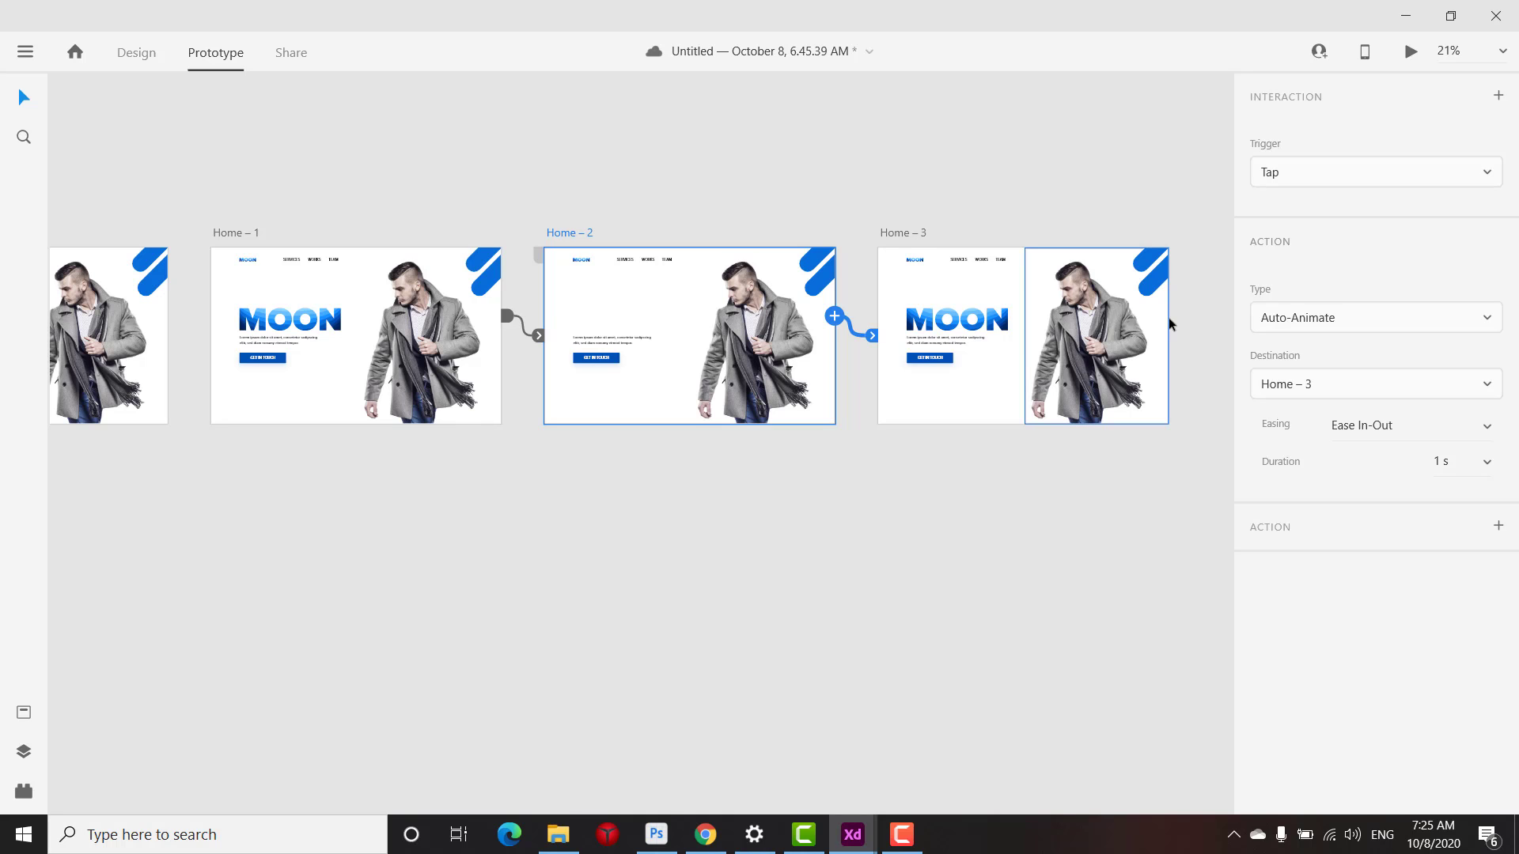
pyautogui.scroll(-4, 999, 258)
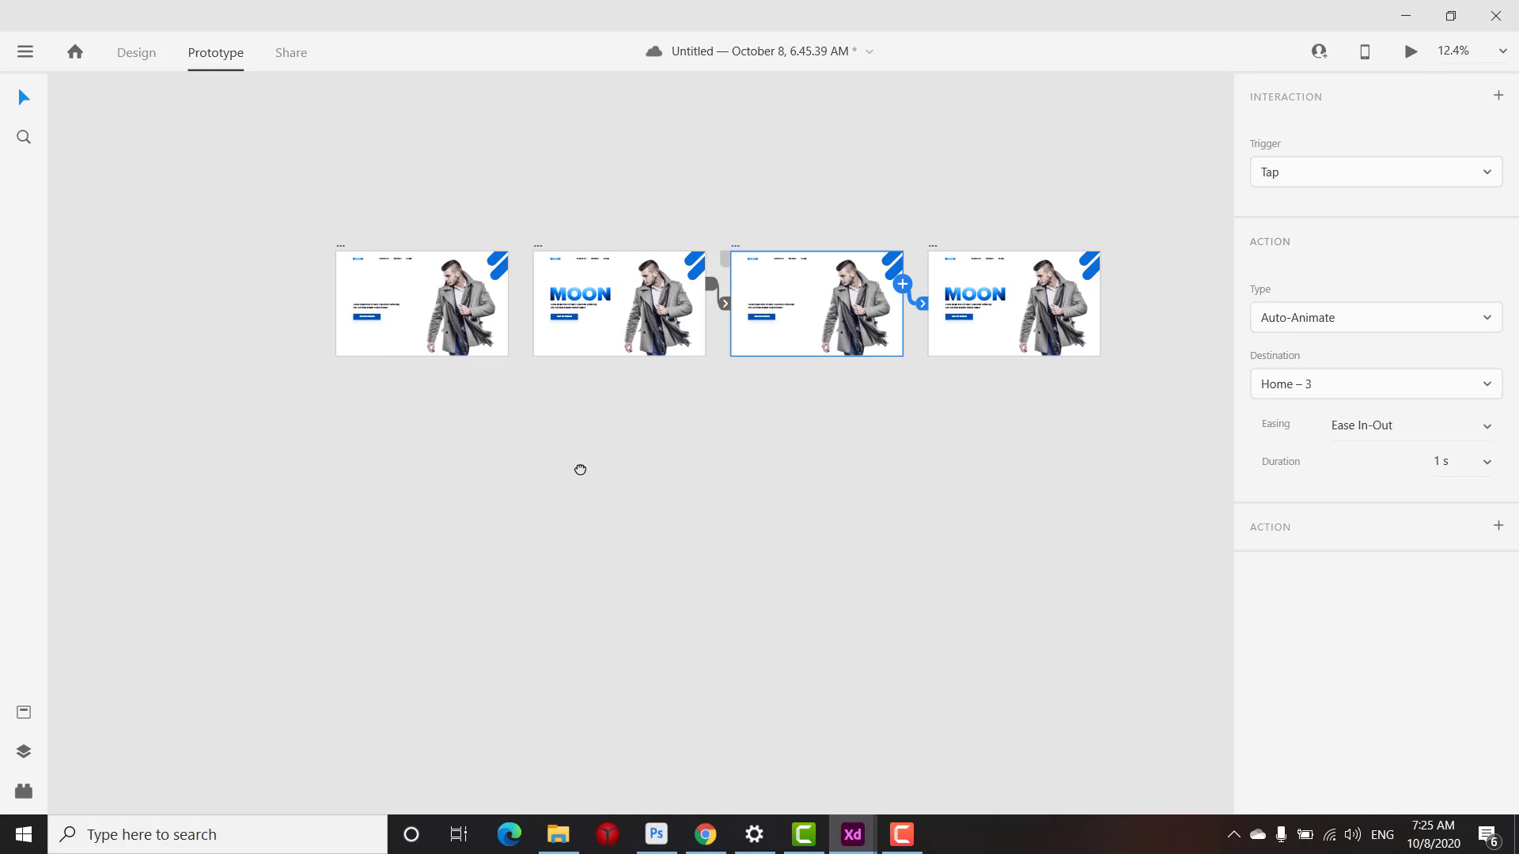
pyautogui.scroll(2, 580, 470)
pyautogui.hscroll(2, 580, 470)
pyautogui.click(852, 319)
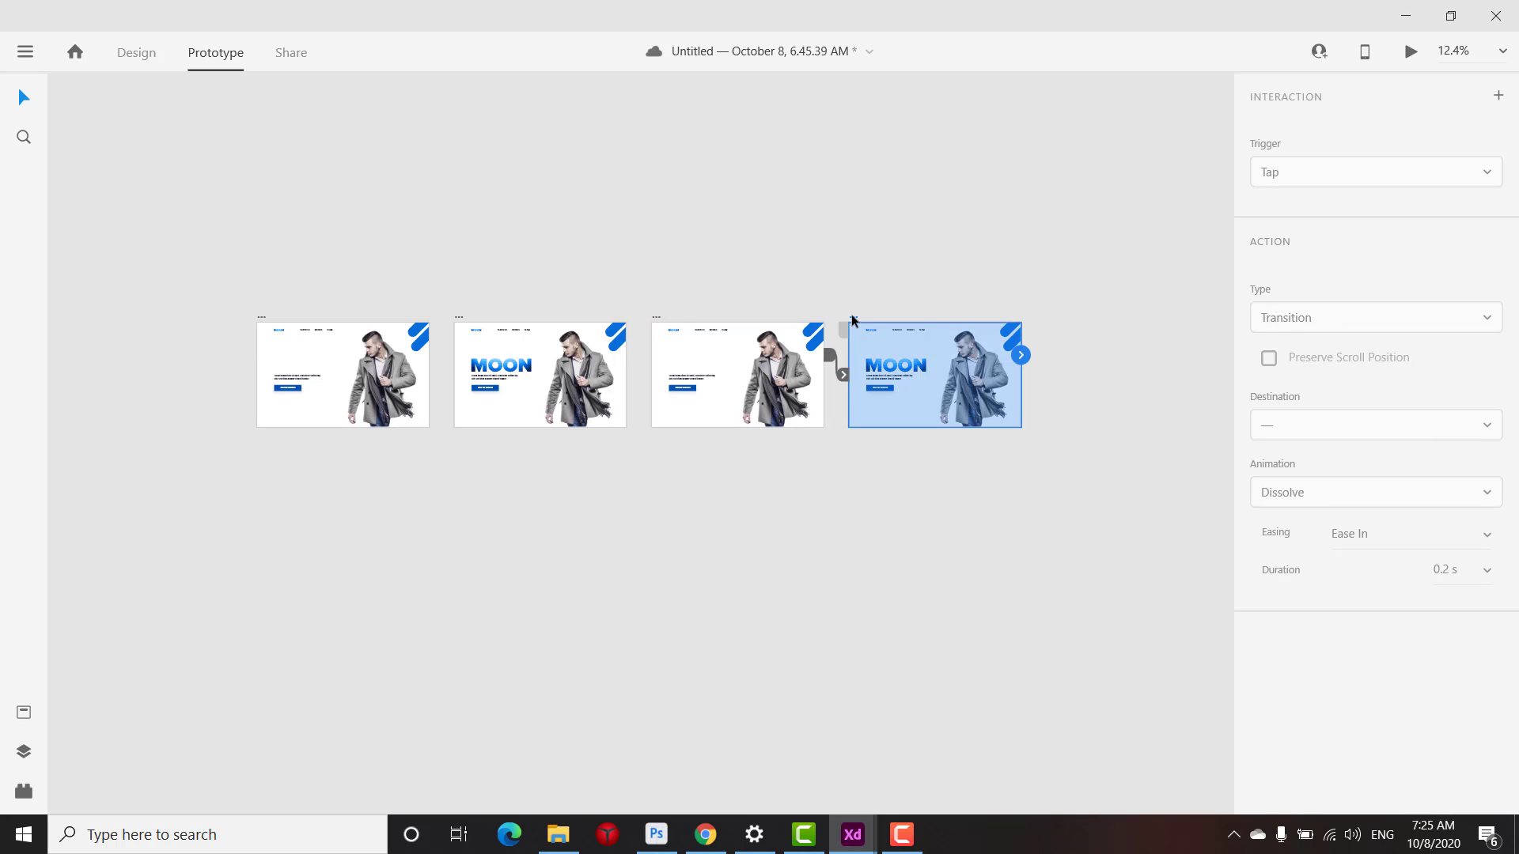
pyautogui.moveTo(1028, 372); pyautogui.dragTo(350, 420)
pyautogui.scroll(2, 595, 410)
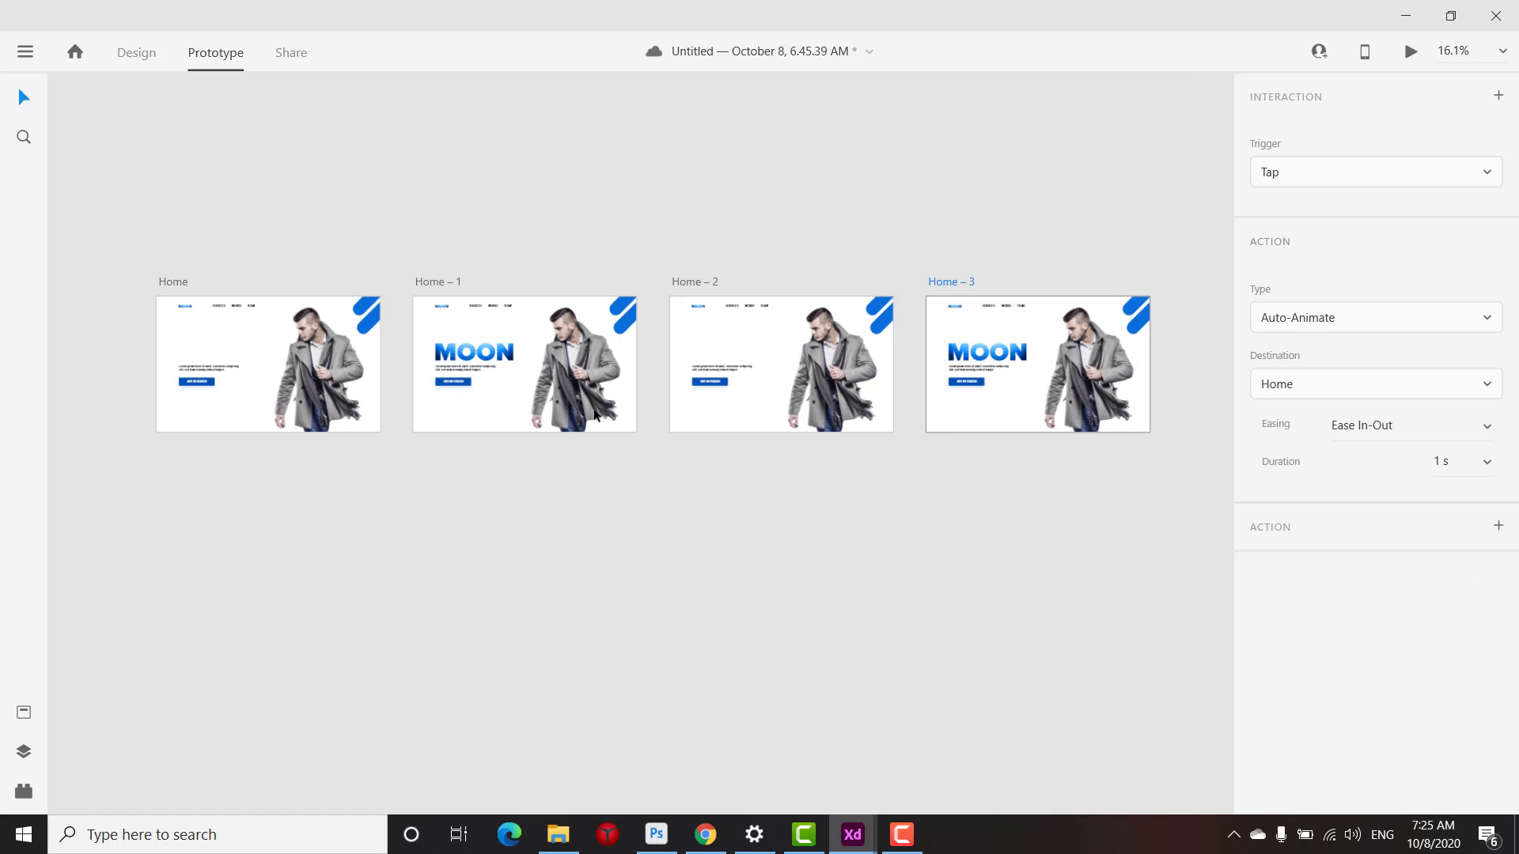
# Set the Home – 3 to Home interaction's trigger to Tap and its duration to 0.8 s
pyautogui.click(1316, 181)
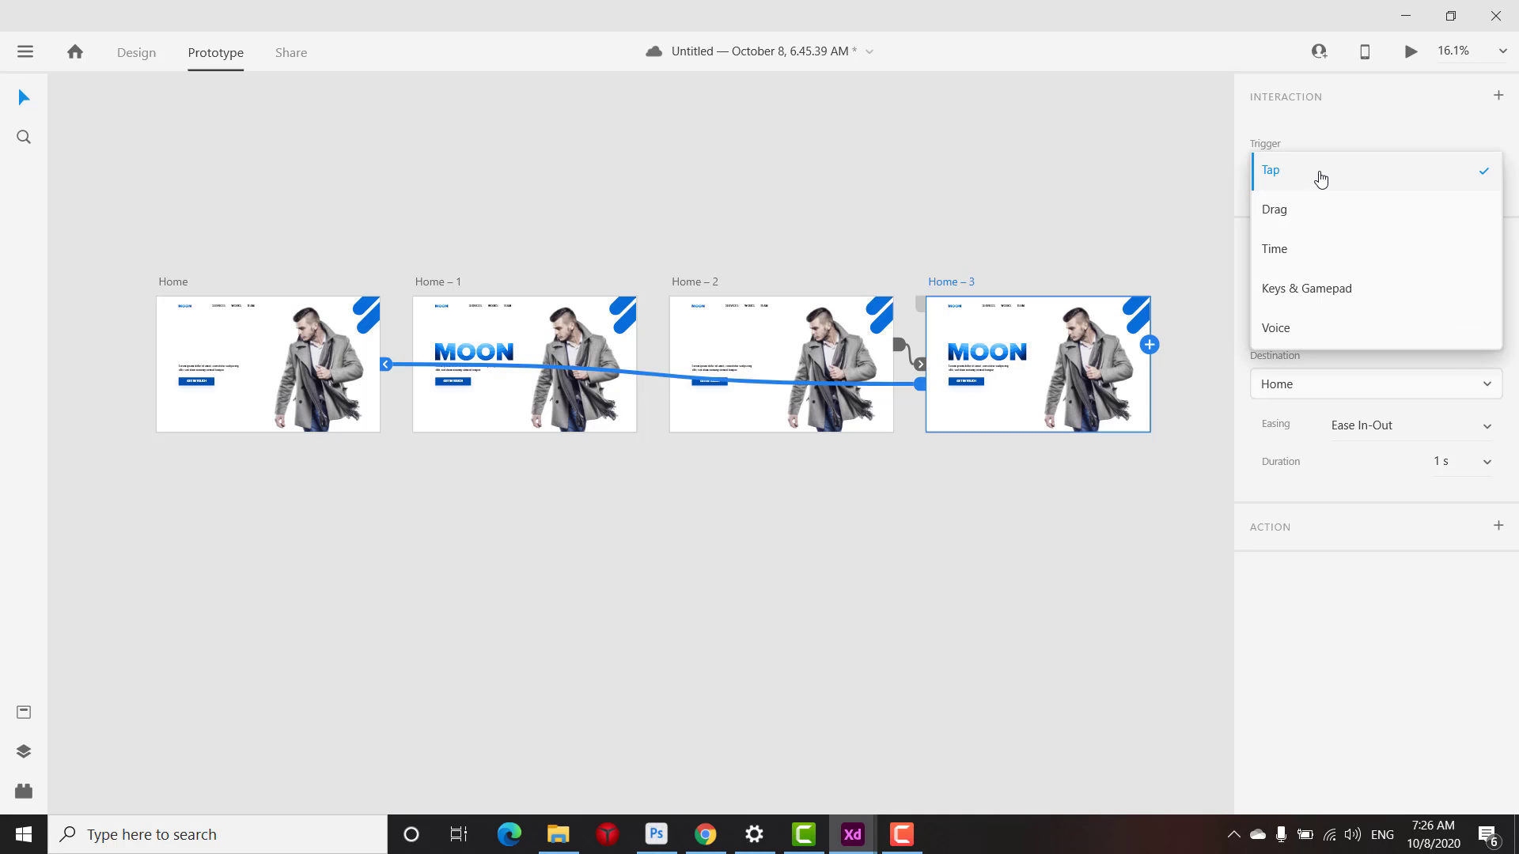
pyautogui.click(1321, 181)
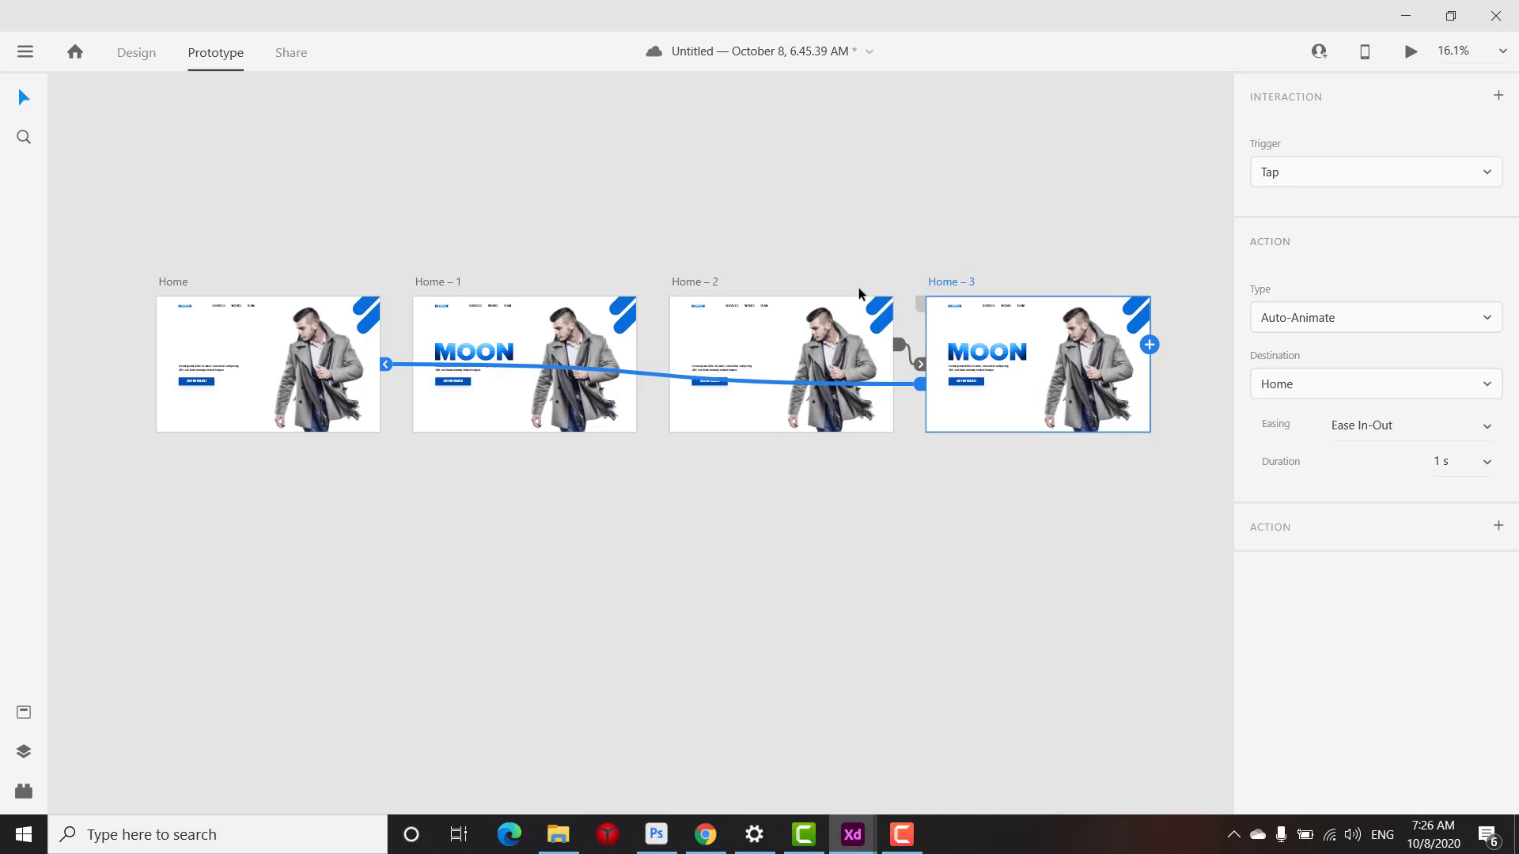
pyautogui.click(1486, 463)
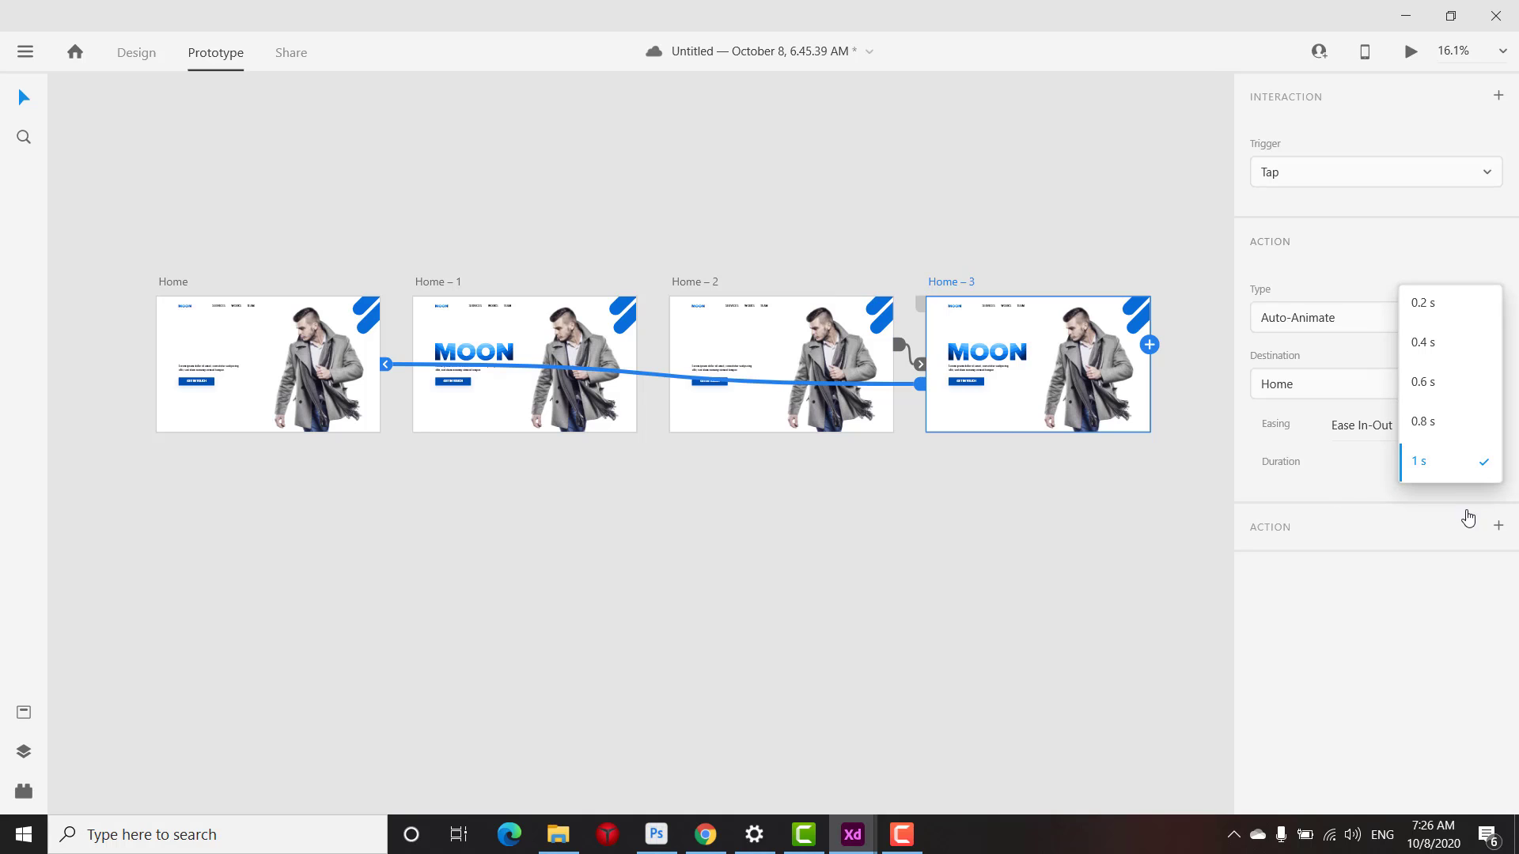
pyautogui.click(1445, 427)
pyautogui.click(845, 610)
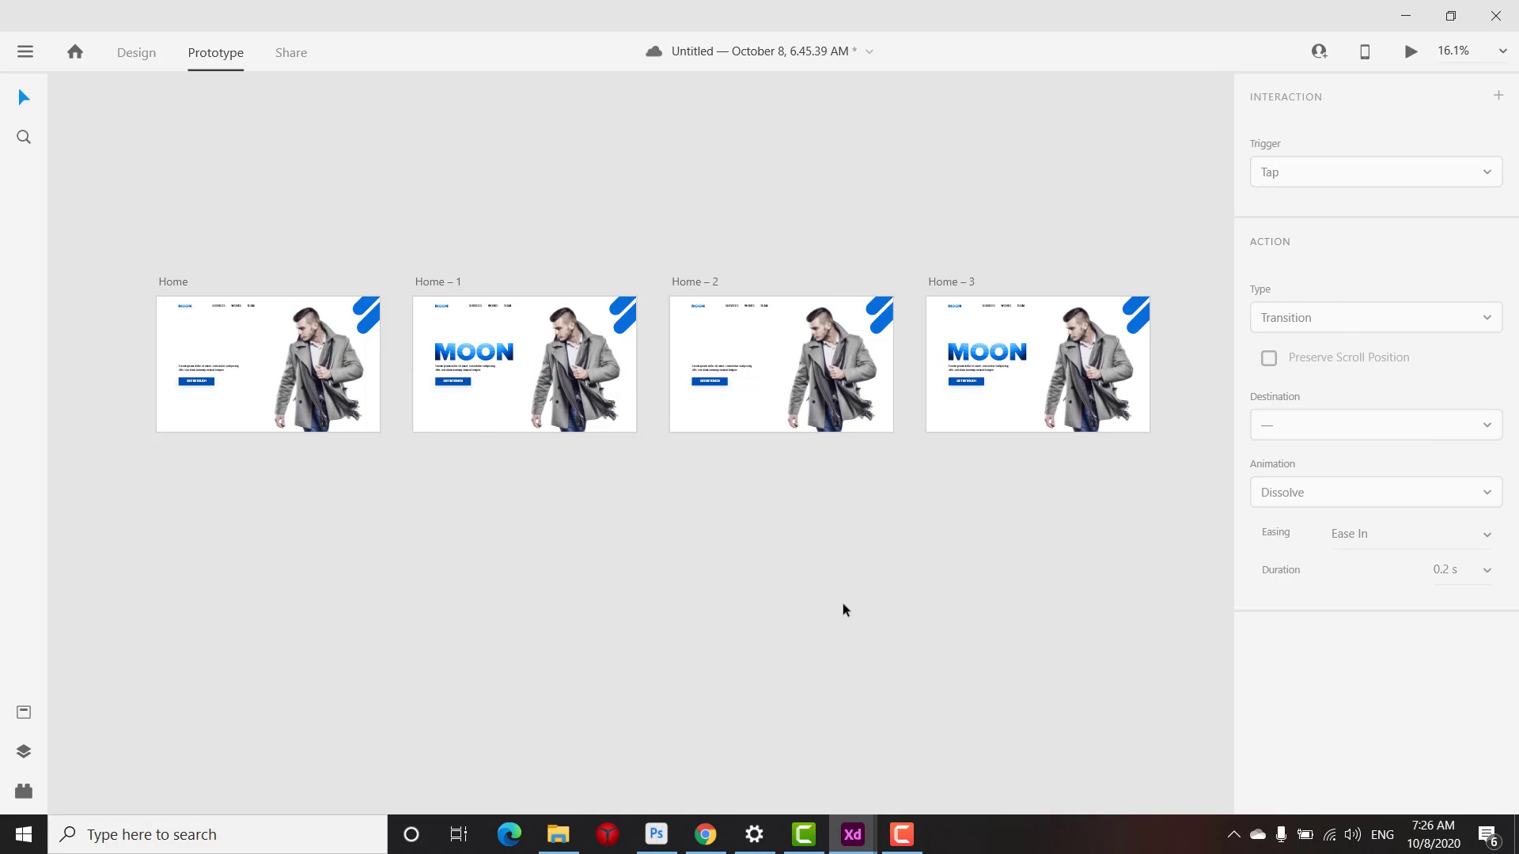
# Preview the prototype from the Home artboard and trigger the title animation on the page
pyautogui.click(171, 283)
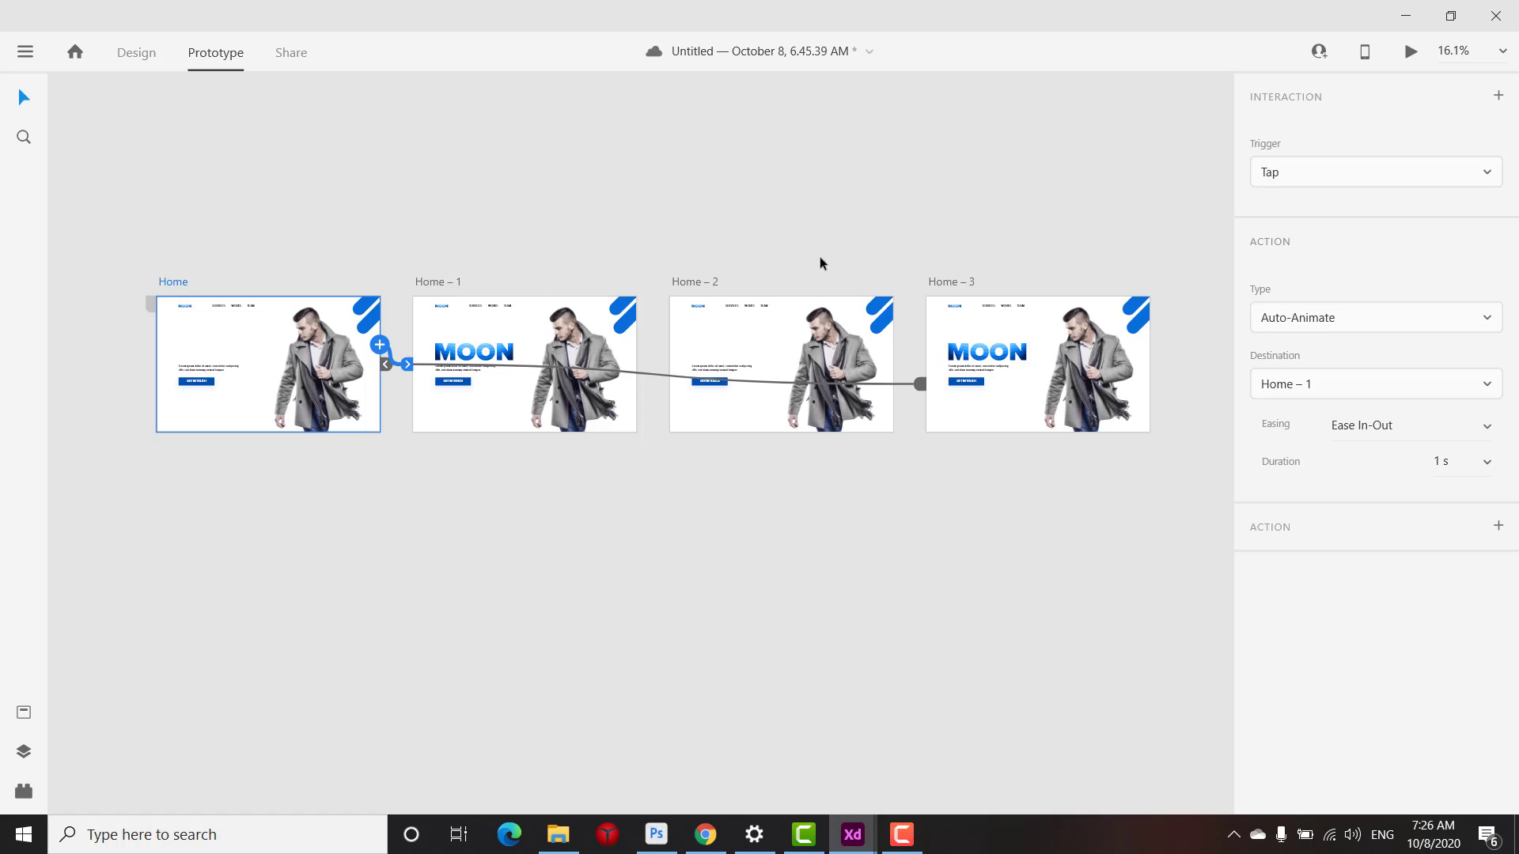
pyautogui.click(1407, 57)
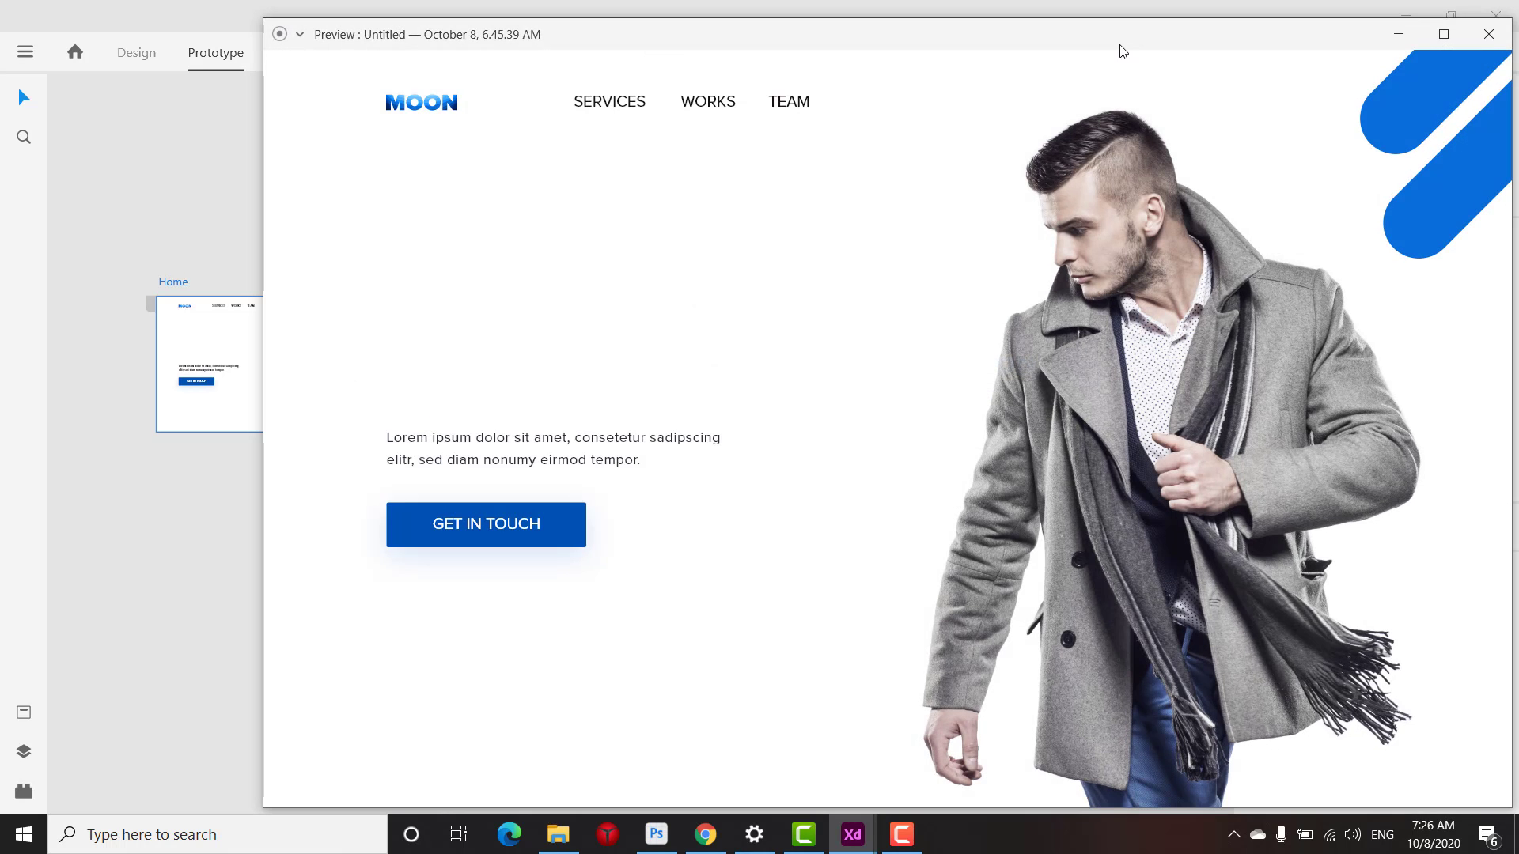
pyautogui.moveTo(1105, 45); pyautogui.dragTo(945, 45)
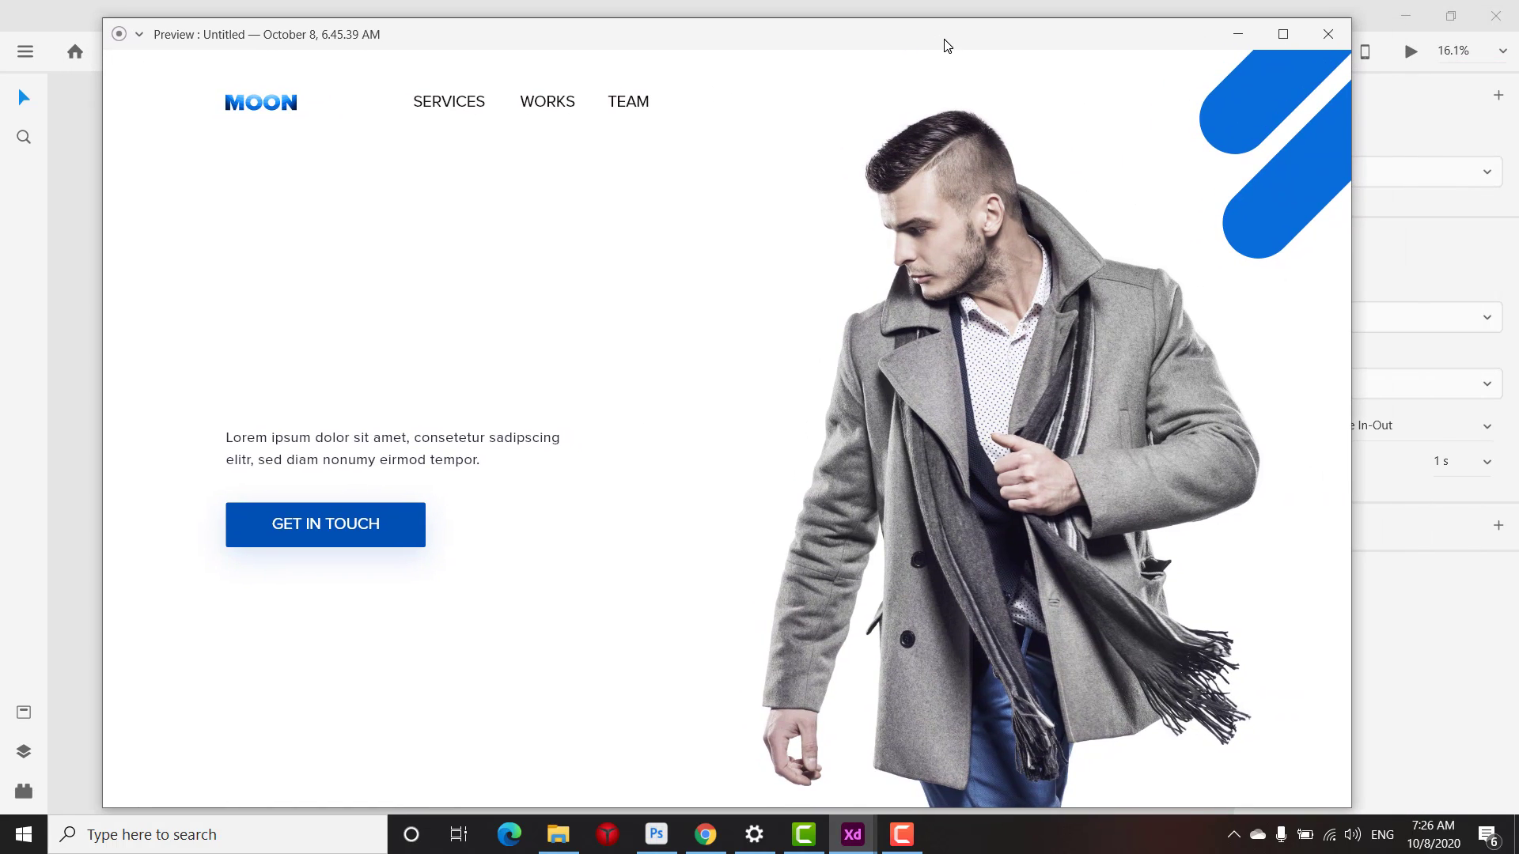
pyautogui.click(579, 598)
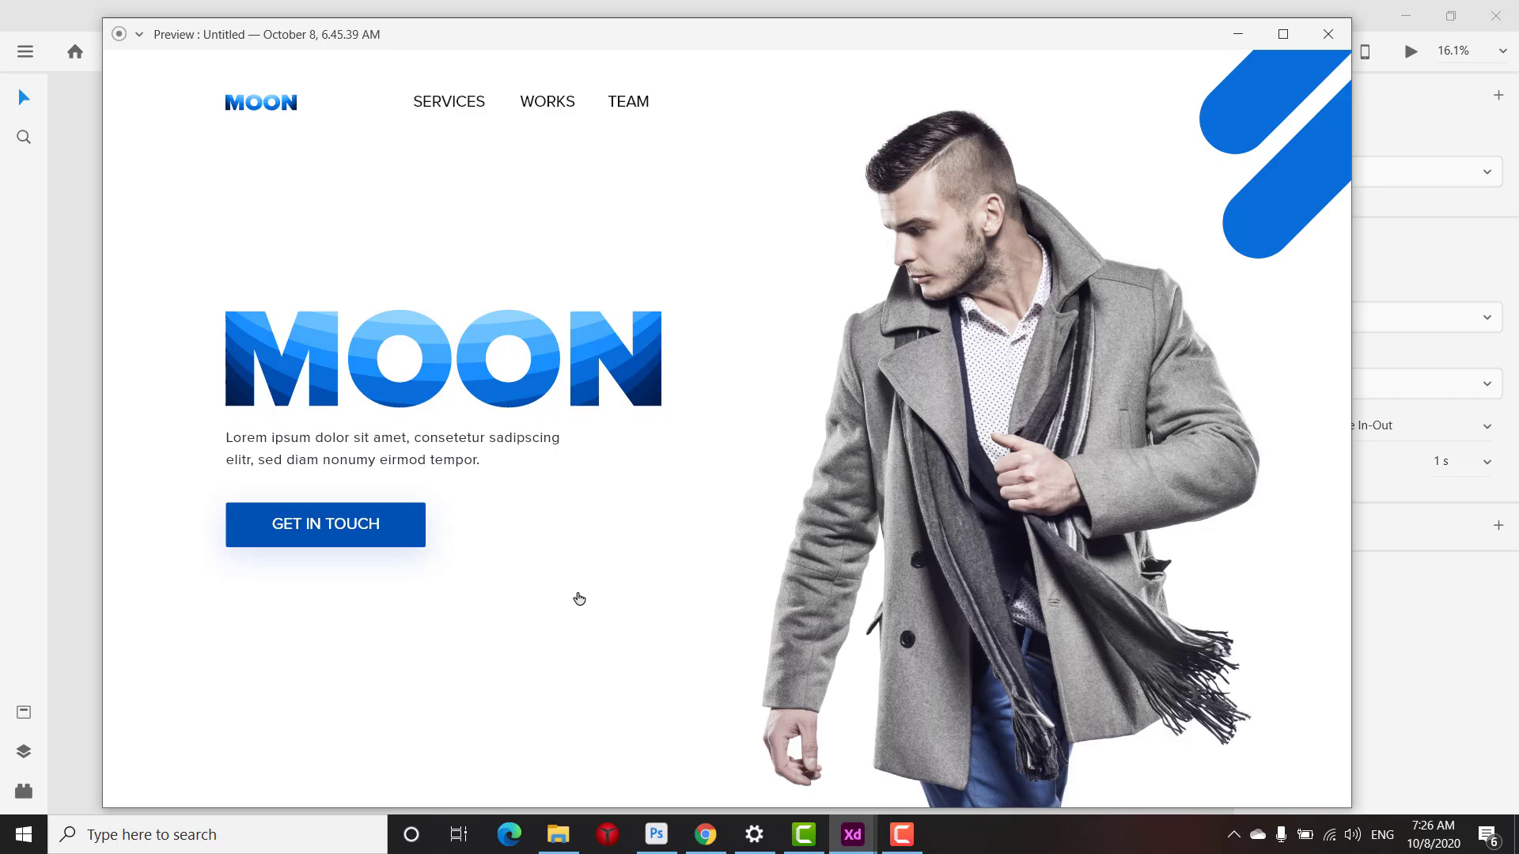
pyautogui.click(1328, 35)
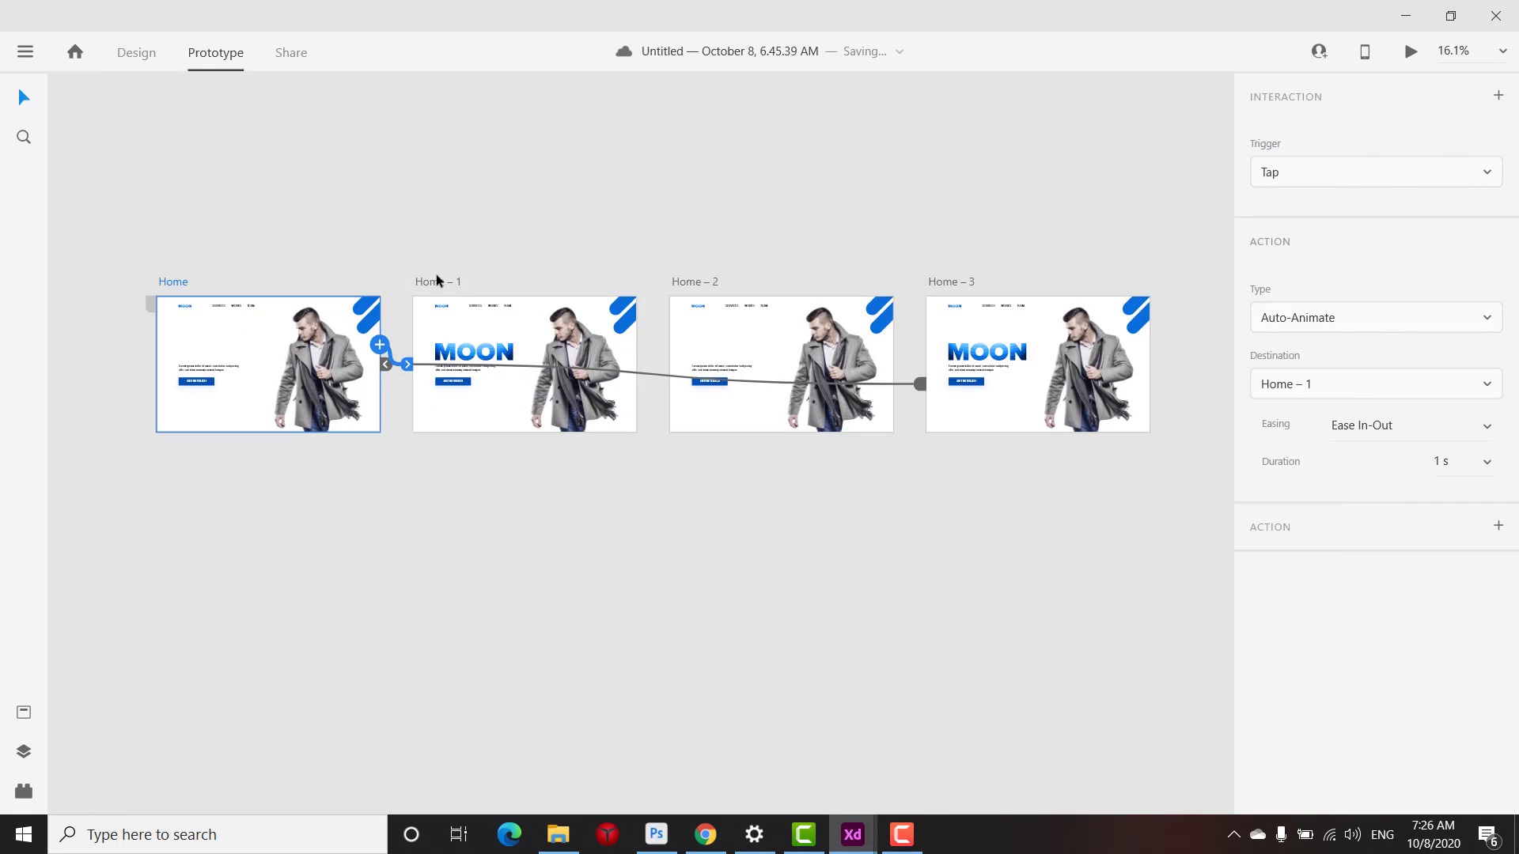
# Change the trigger of the Home – 1 to Home – 2 interaction to Time
pyautogui.click(432, 282)
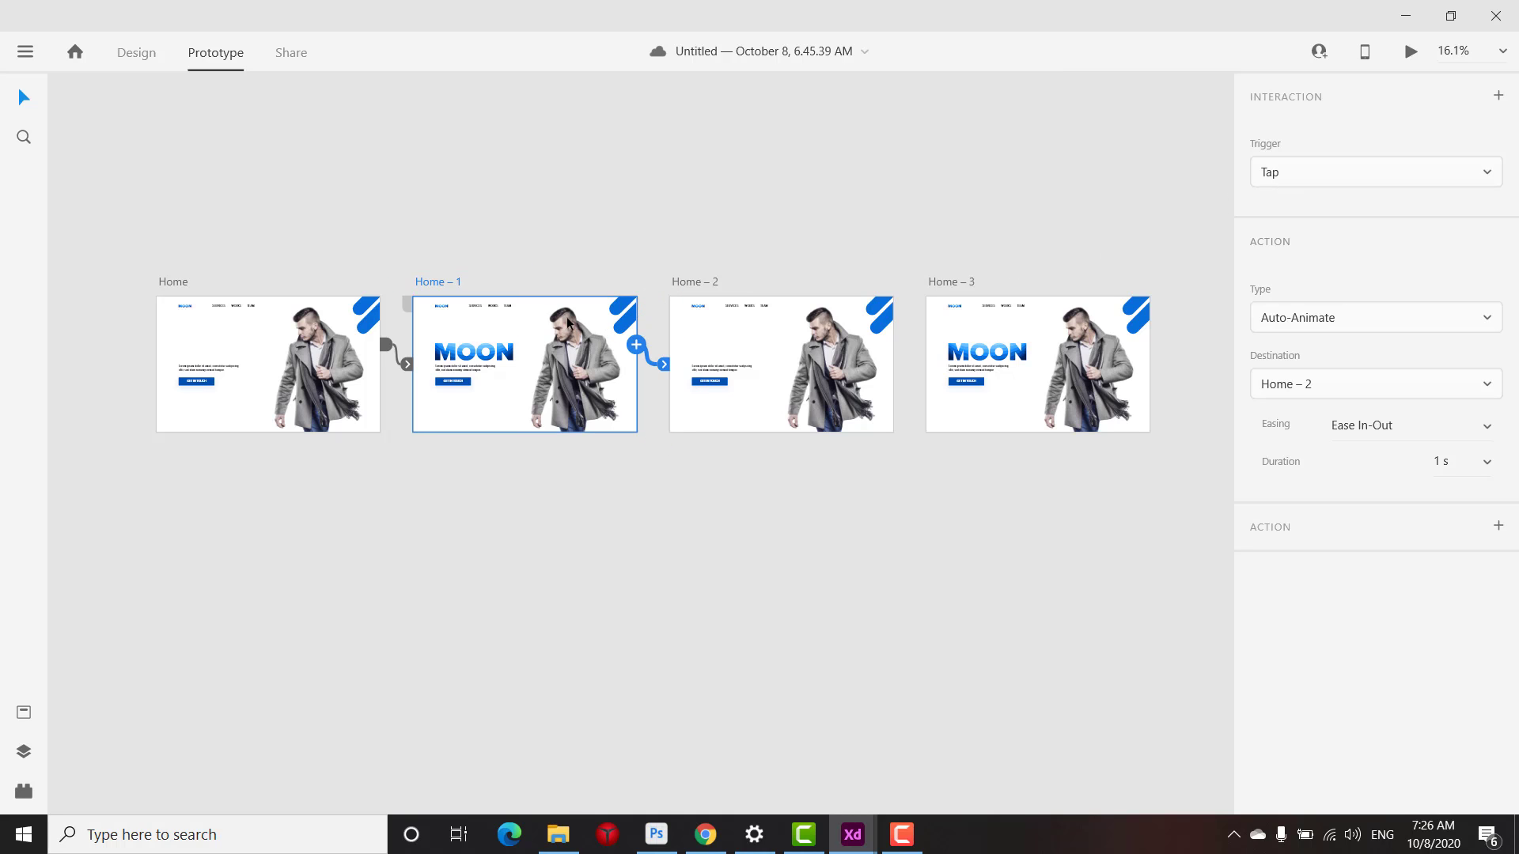
pyautogui.scroll(3, 569, 322)
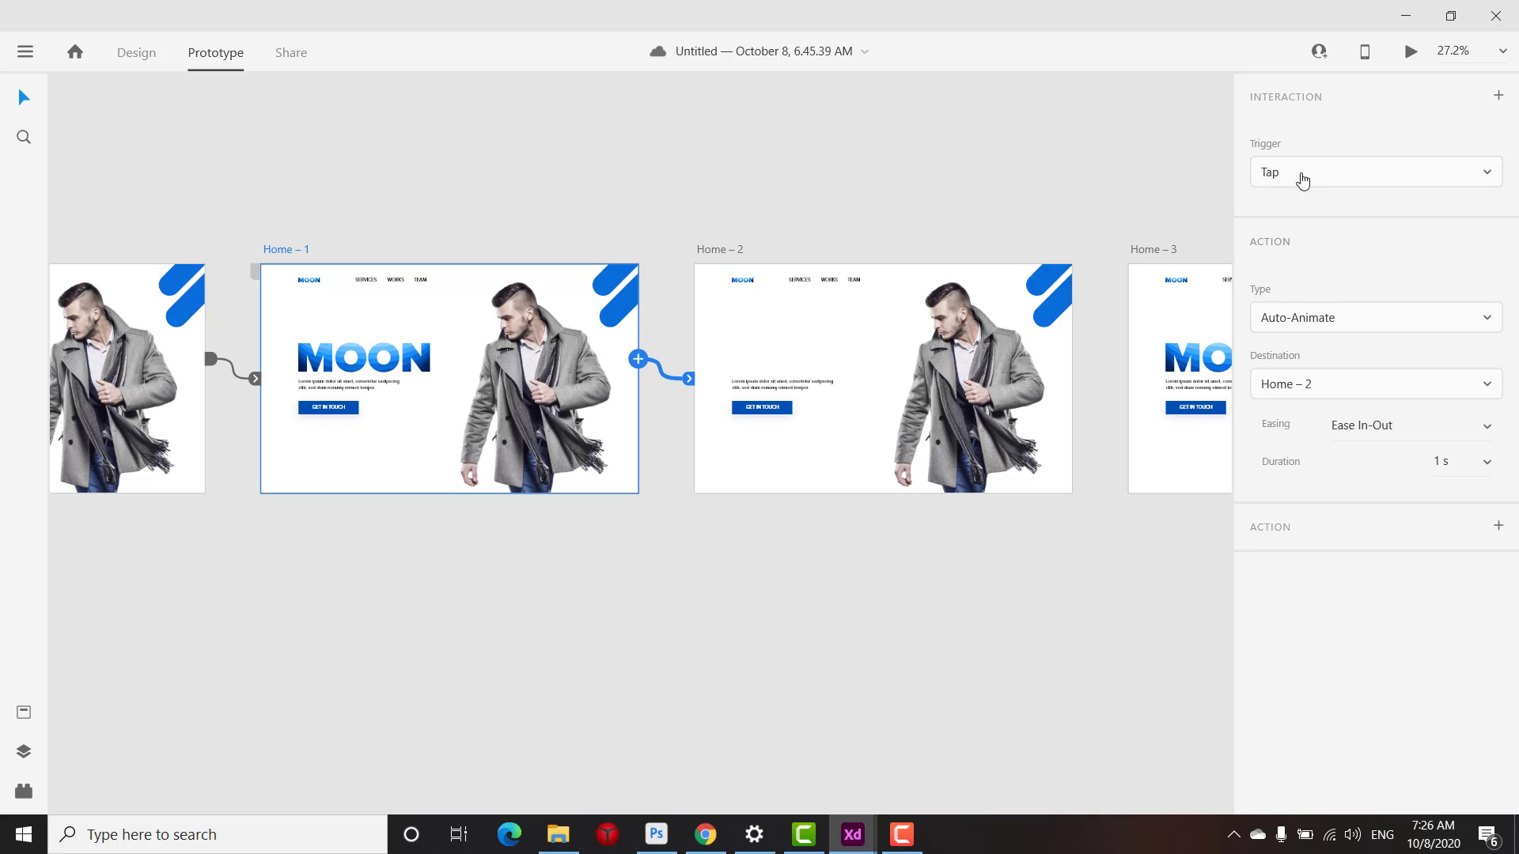
pyautogui.click(1354, 173)
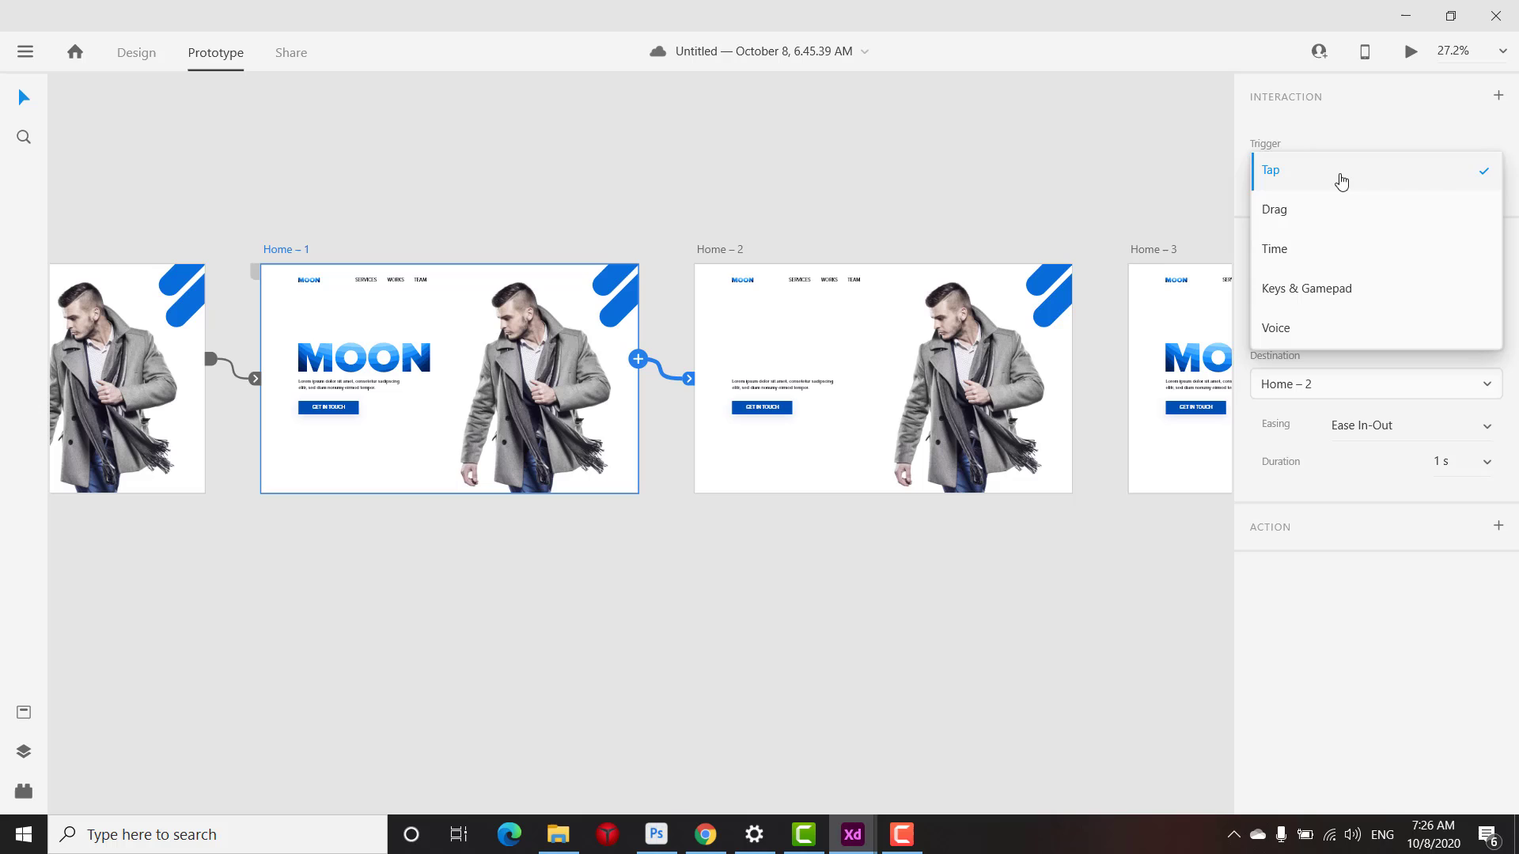
pyautogui.click(1322, 252)
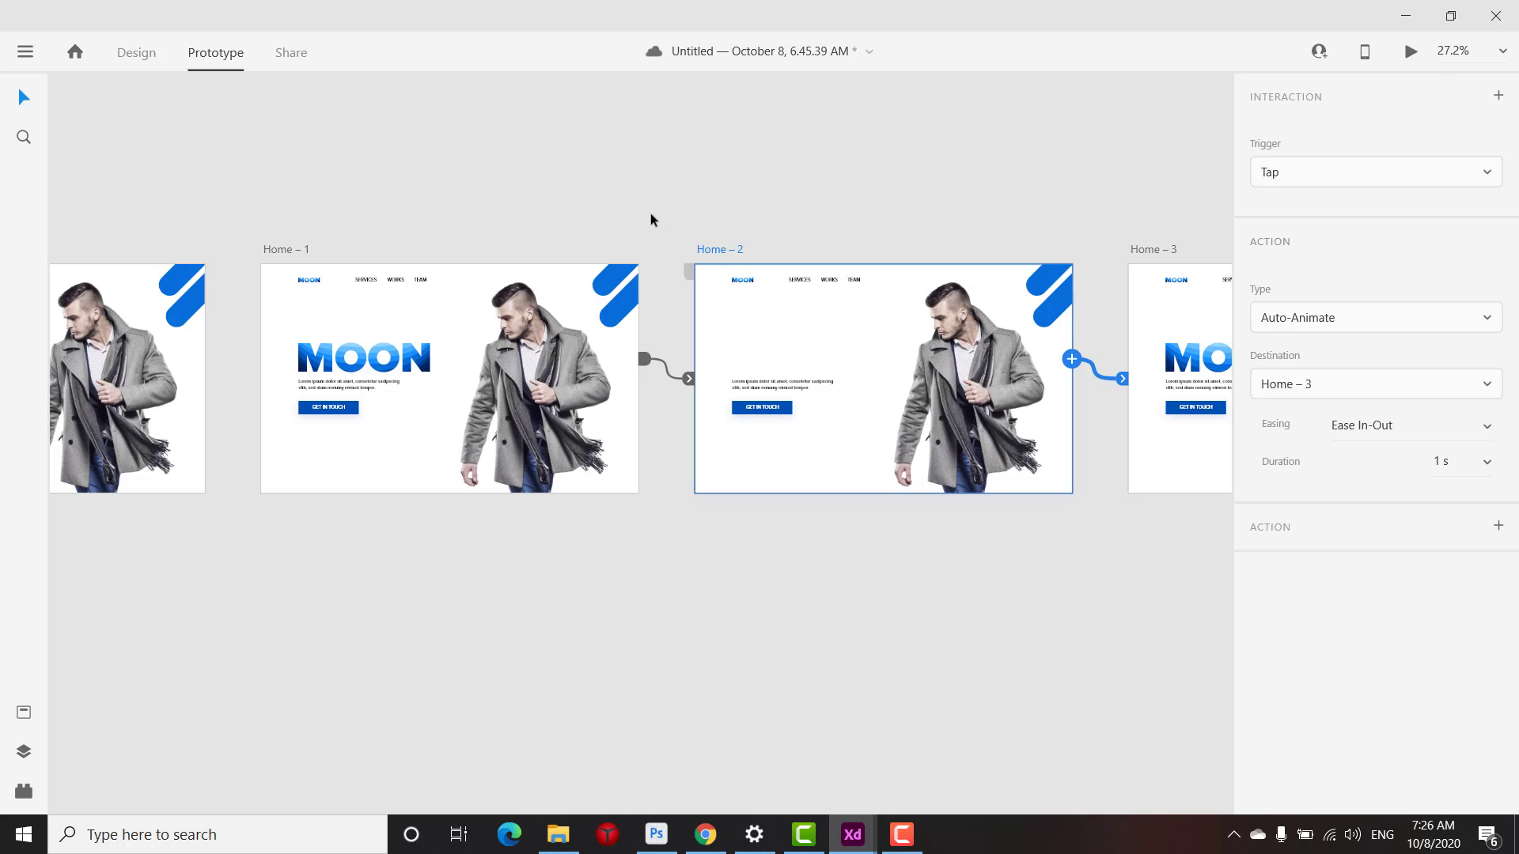
# Change the trigger of the Home – 2 to Home – 3 interaction to Time
pyautogui.scroll(-2, 650, 212)
pyautogui.moveTo(909, 210); pyautogui.dragTo(737, 203)
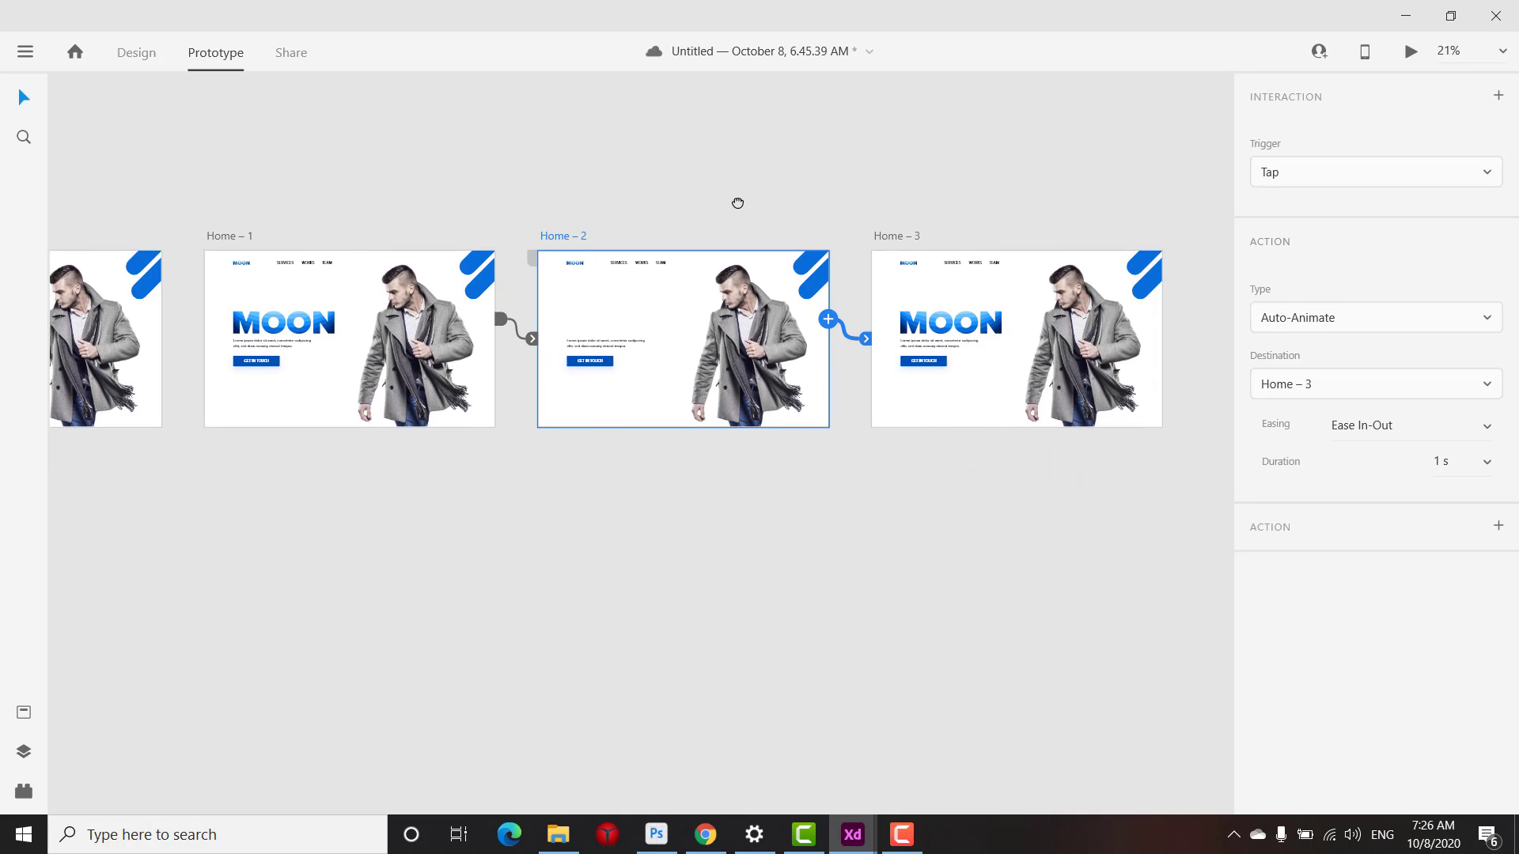
pyautogui.click(1362, 180)
pyautogui.click(1288, 252)
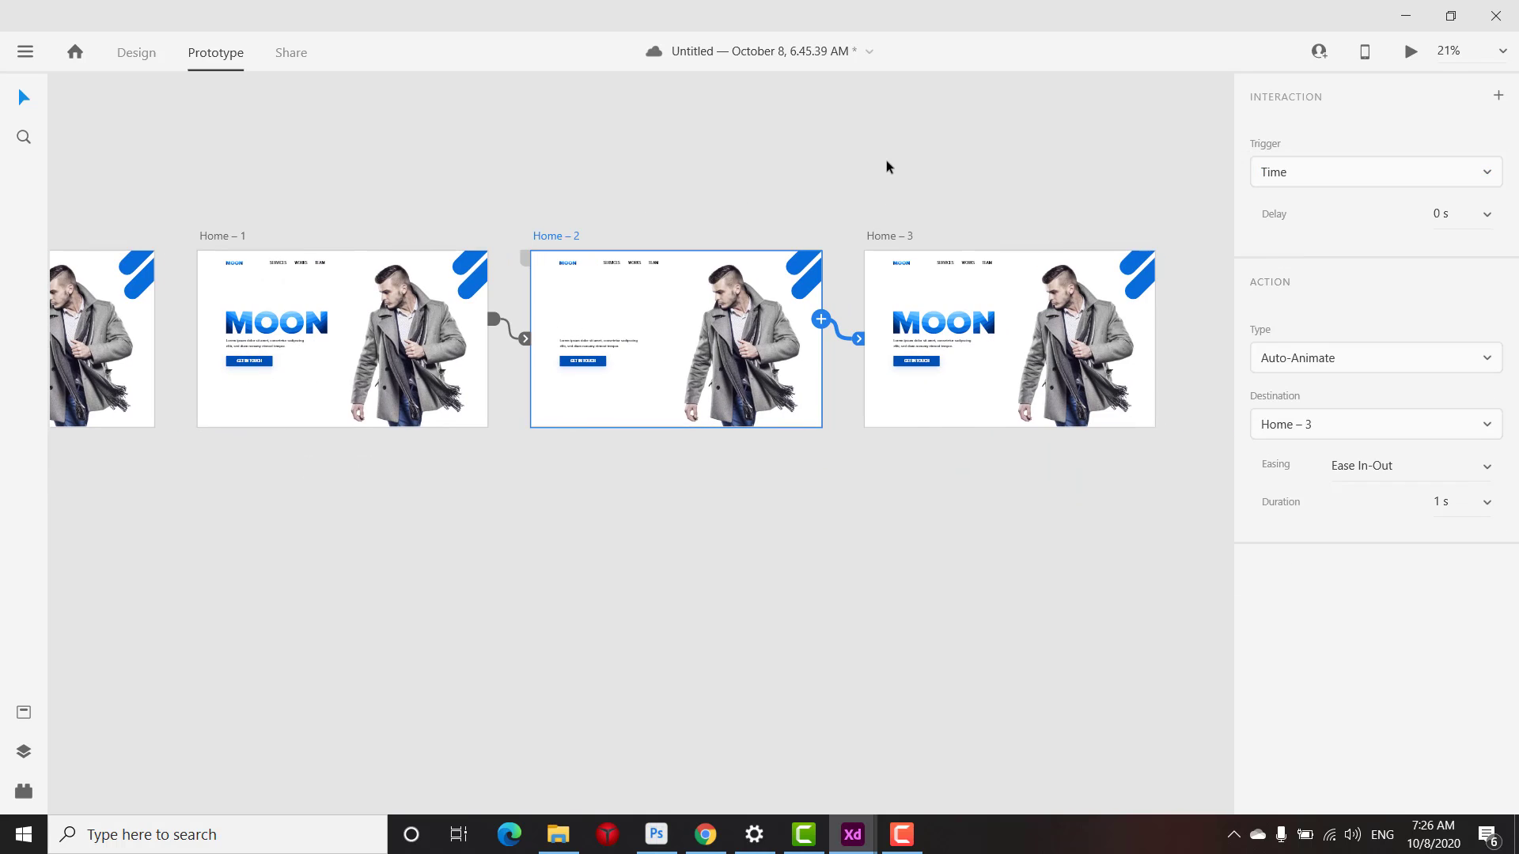
# Preview the prototype twice from the Home artboard to examine the timed title animation, closing the preview after each run
pyautogui.scroll(-3, 888, 163)
pyautogui.scroll(2, 617, 190)
pyautogui.click(323, 283)
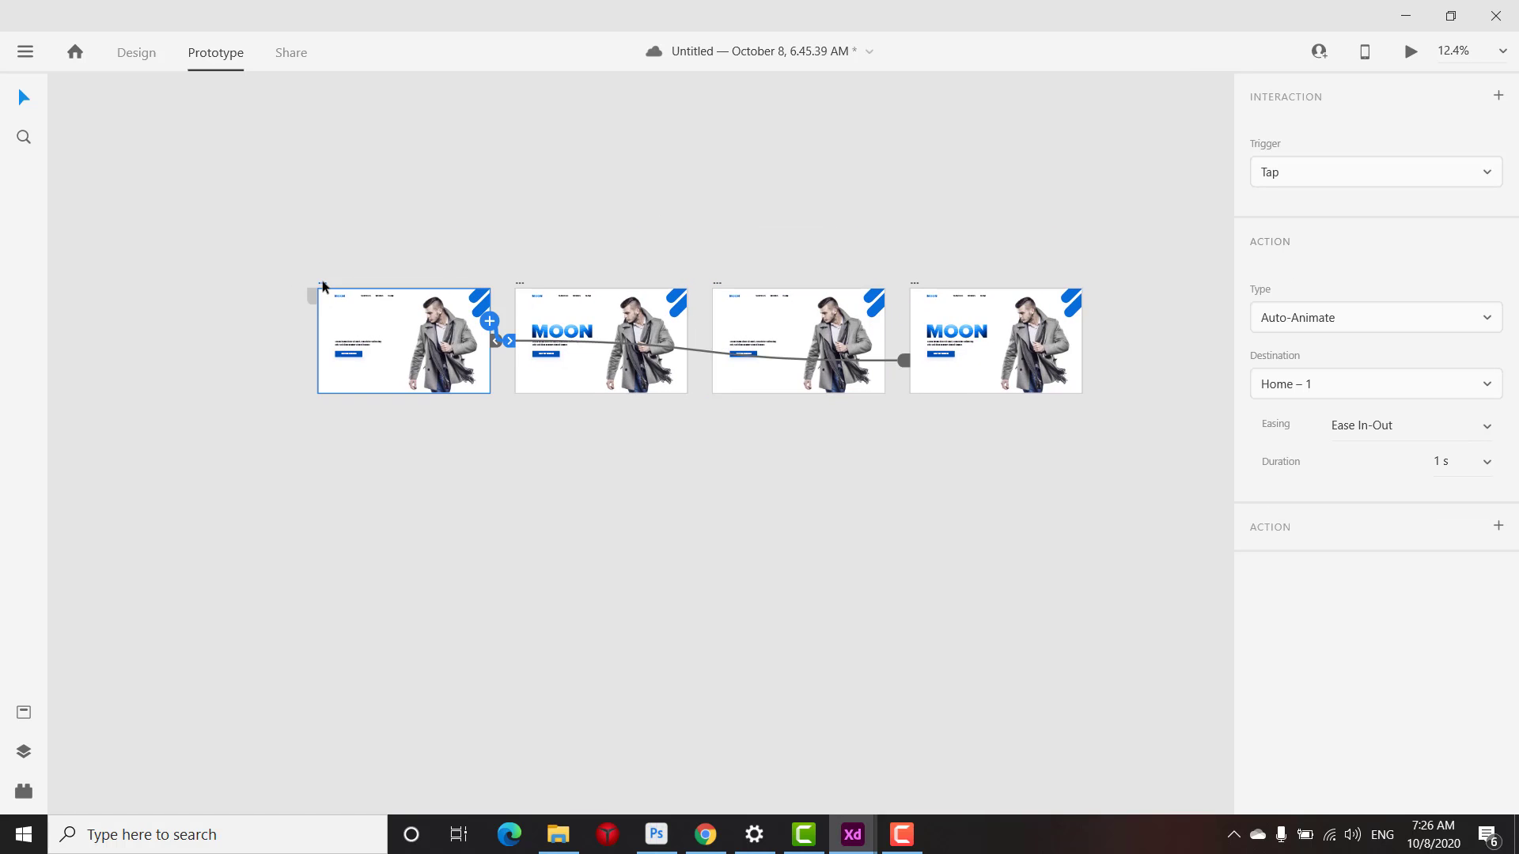
pyautogui.click(1409, 51)
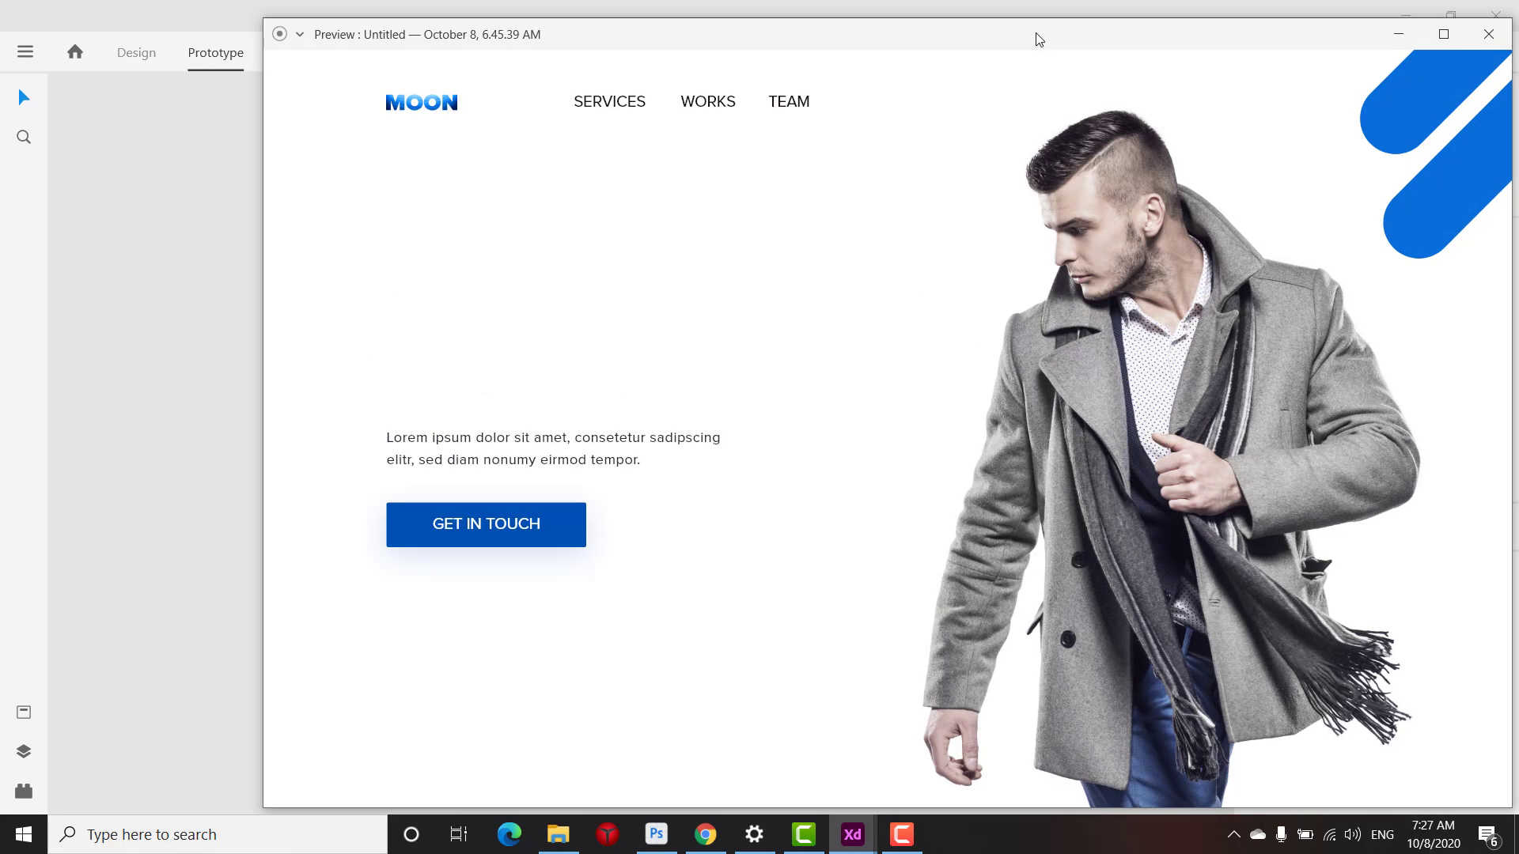
pyautogui.moveTo(1038, 35); pyautogui.dragTo(893, 26)
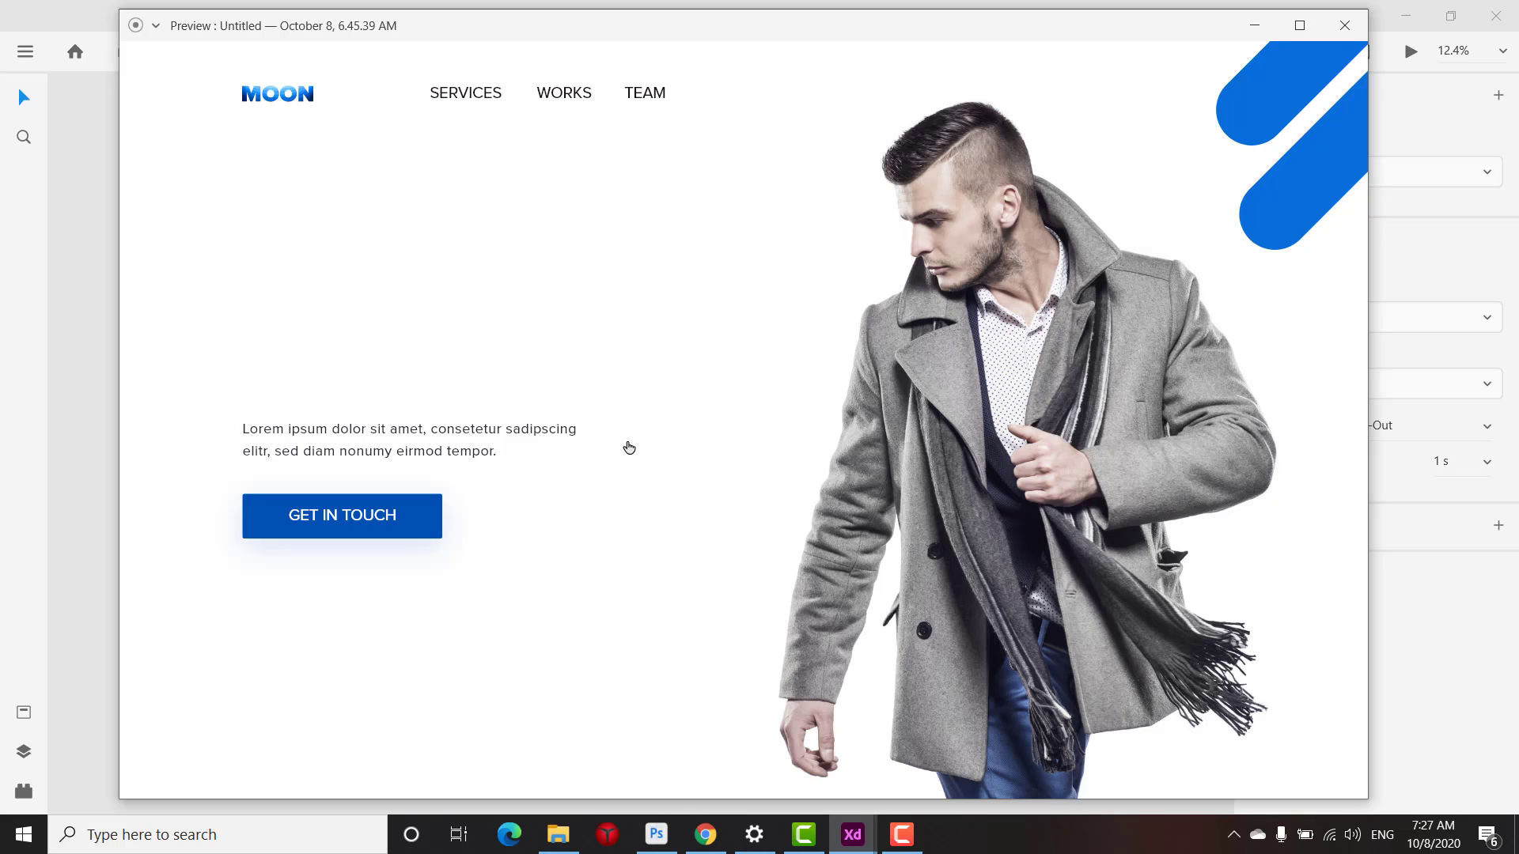
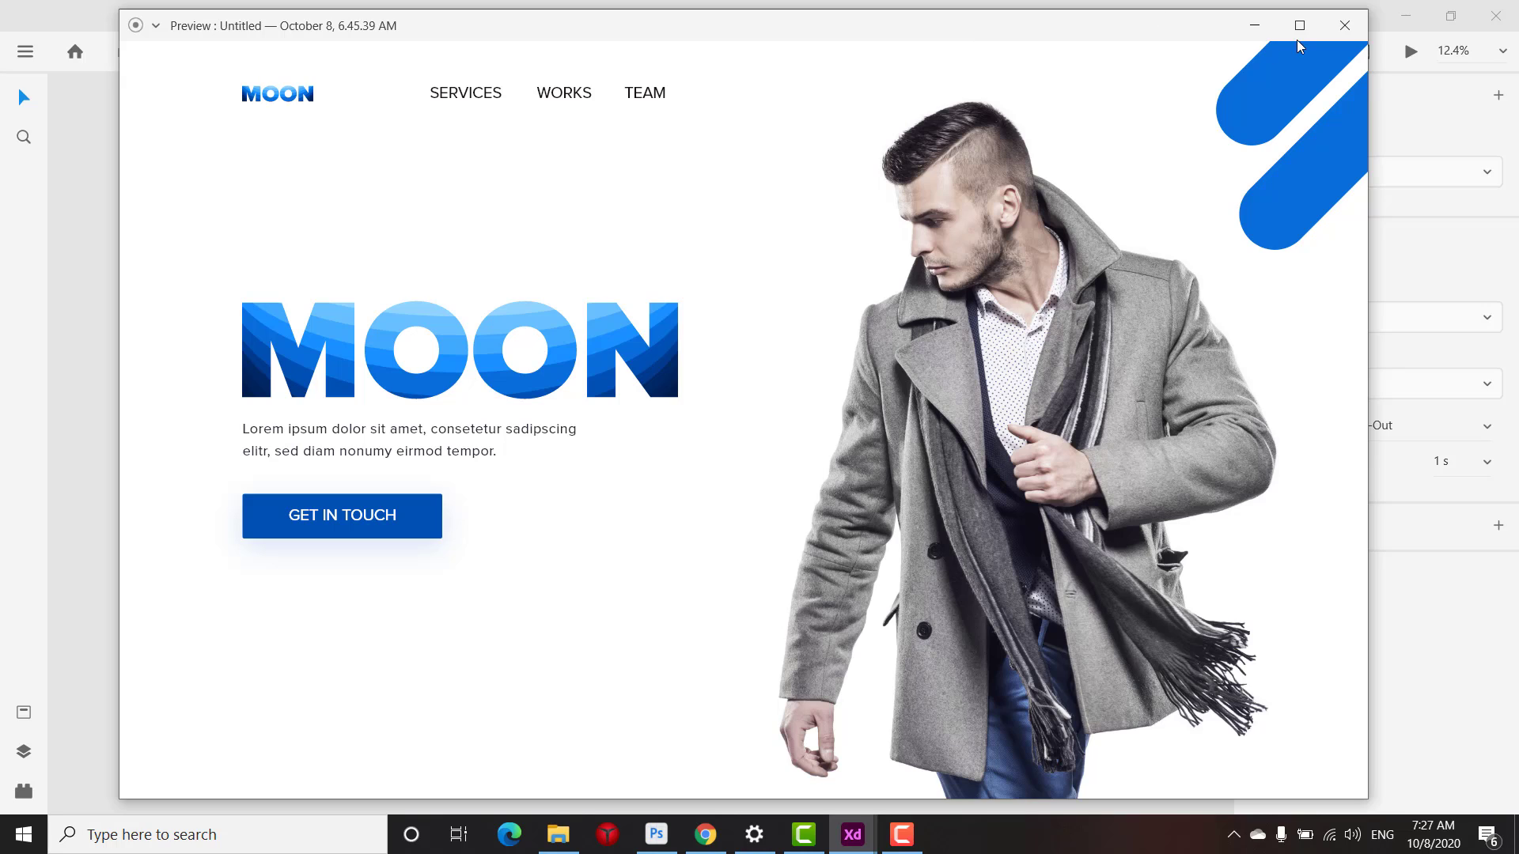
pyautogui.click(1343, 30)
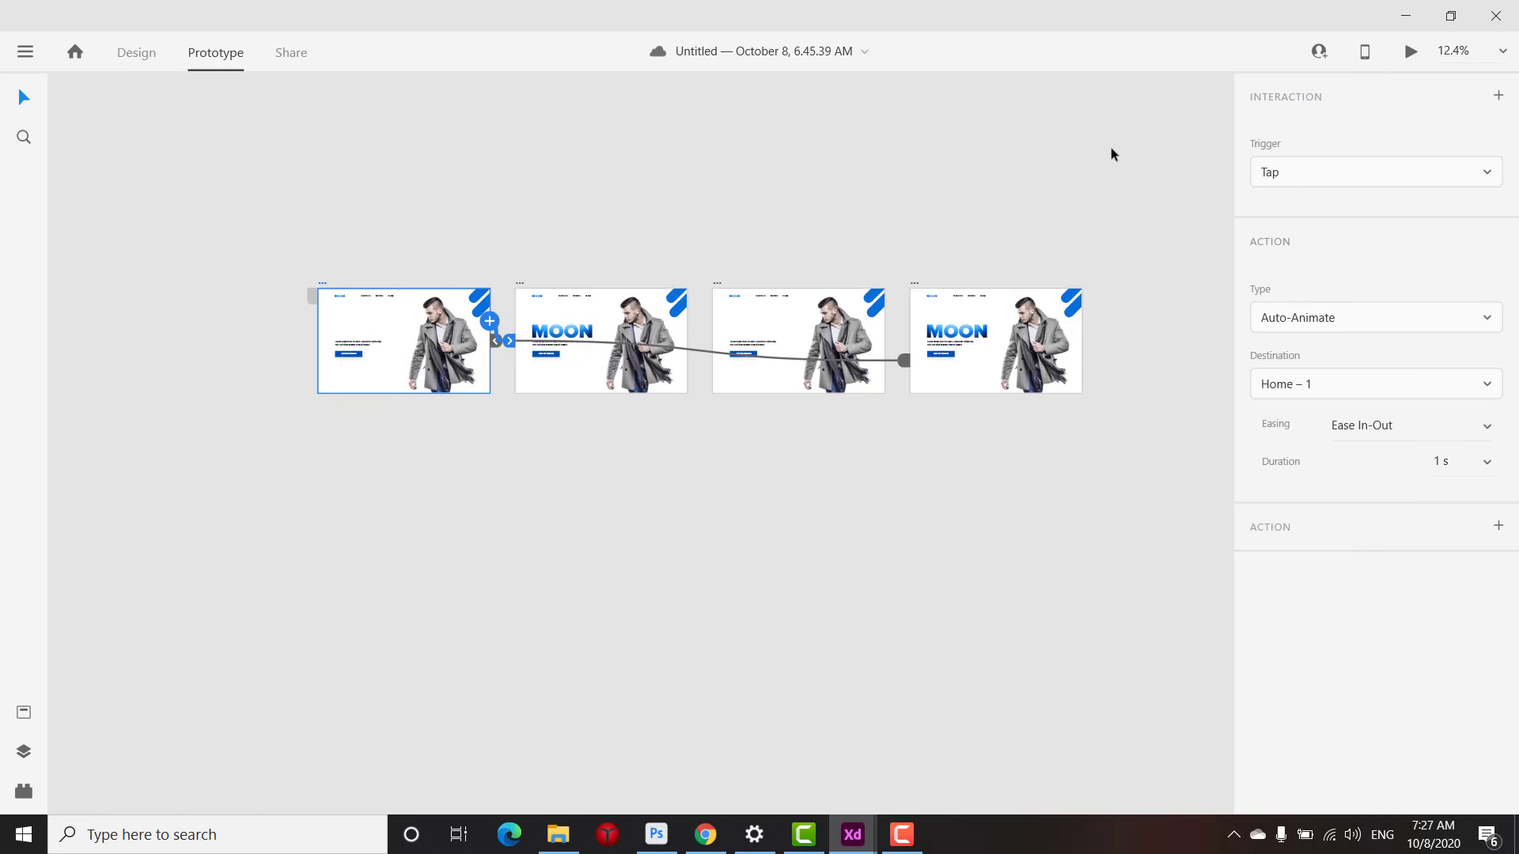
pyautogui.click(1410, 51)
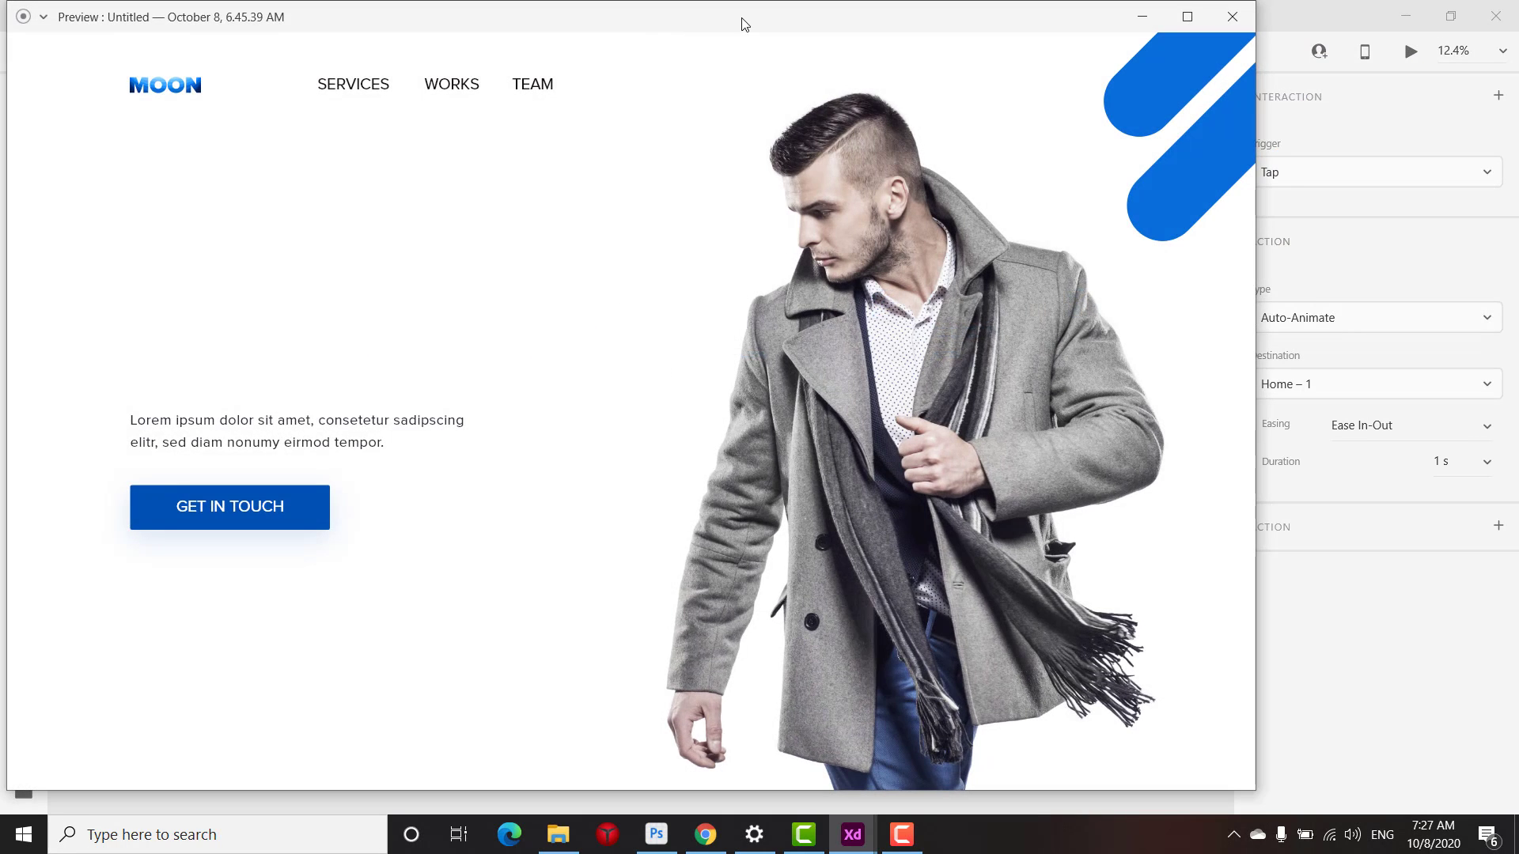
pyautogui.moveTo(739, 23); pyautogui.dragTo(841, 38)
pyautogui.click(770, 300)
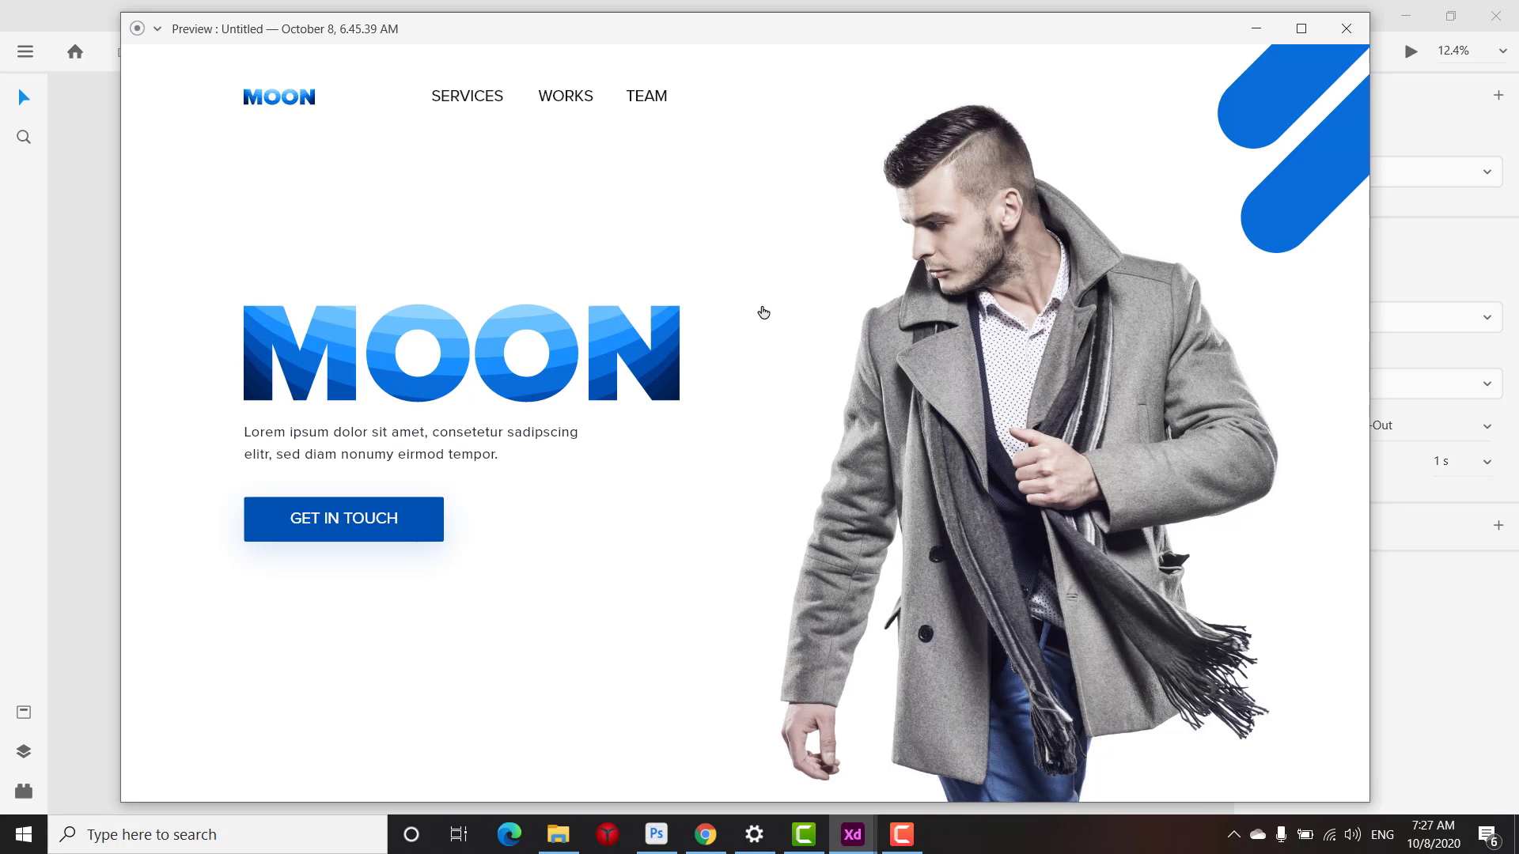
pyautogui.click(1346, 28)
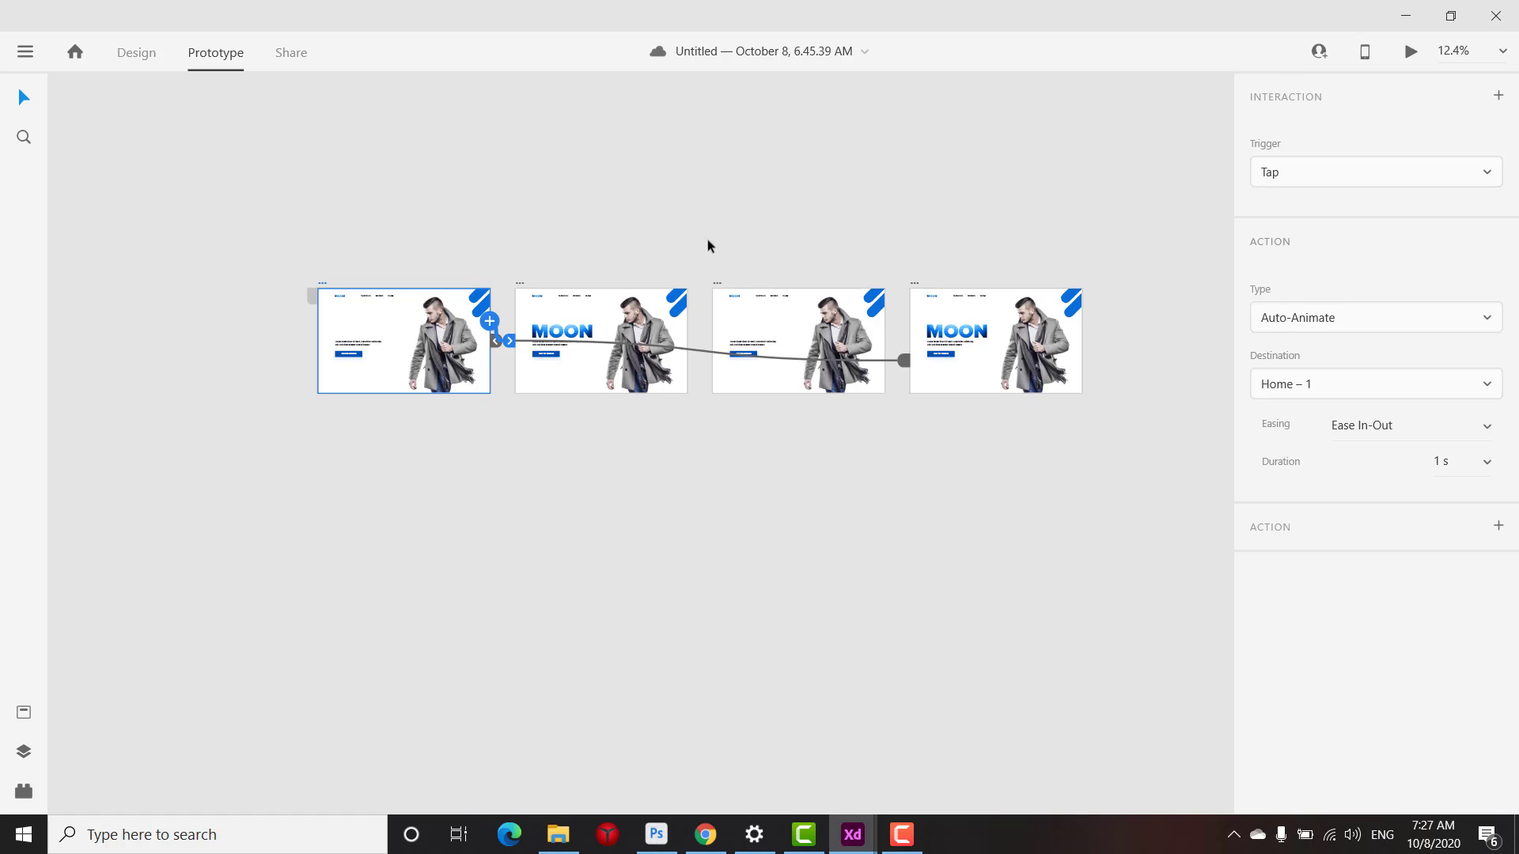
# Switch to Design mode and place an instance of Component 1 on the empty canvas above the Home artboard
pyautogui.click(137, 56)
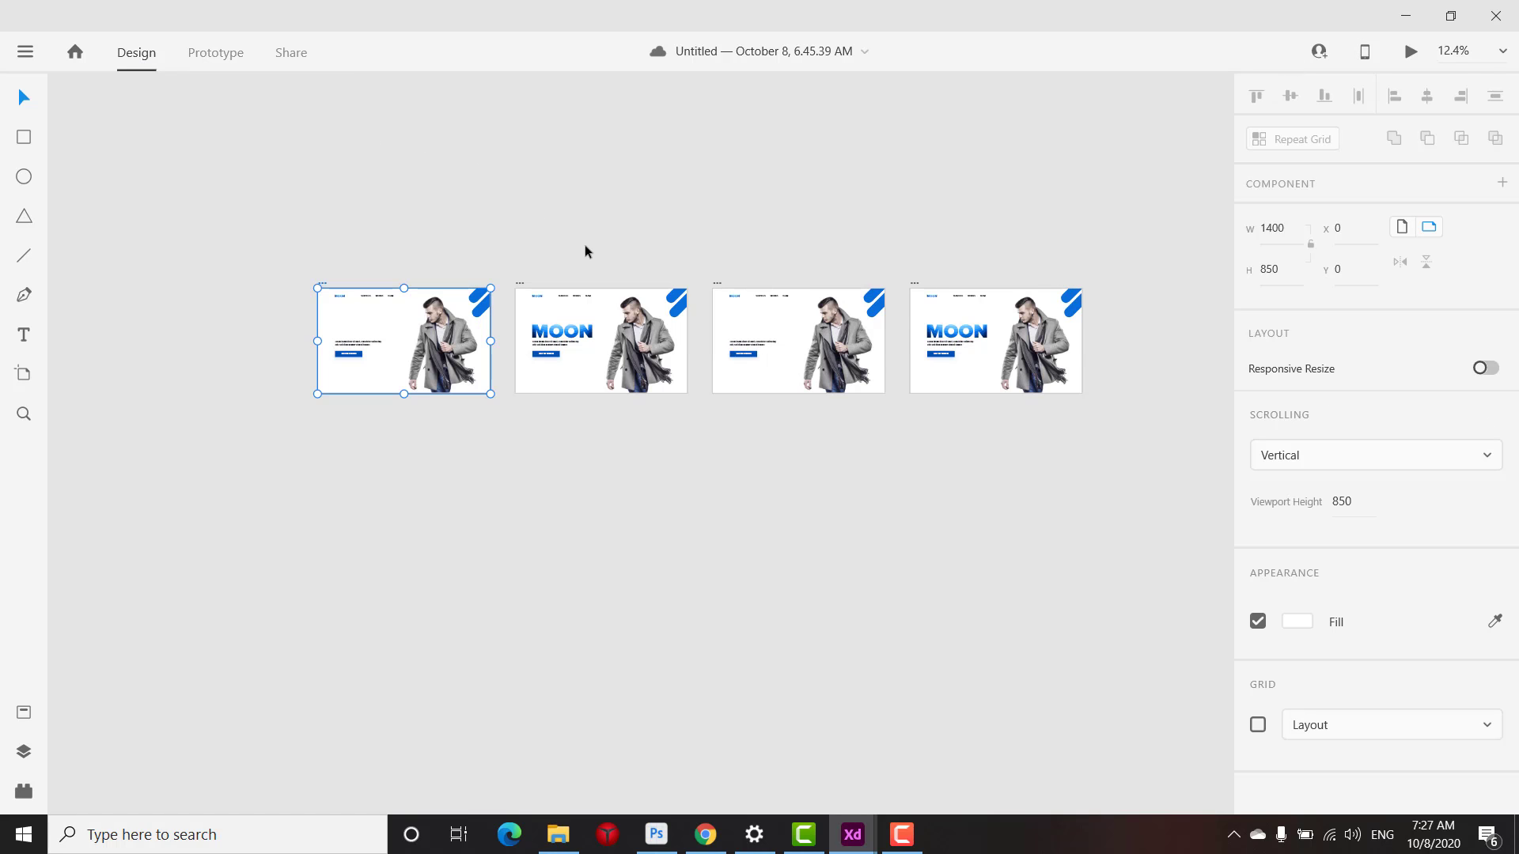
pyautogui.scroll(-2, 579, 244)
pyautogui.scroll(4, 485, 206)
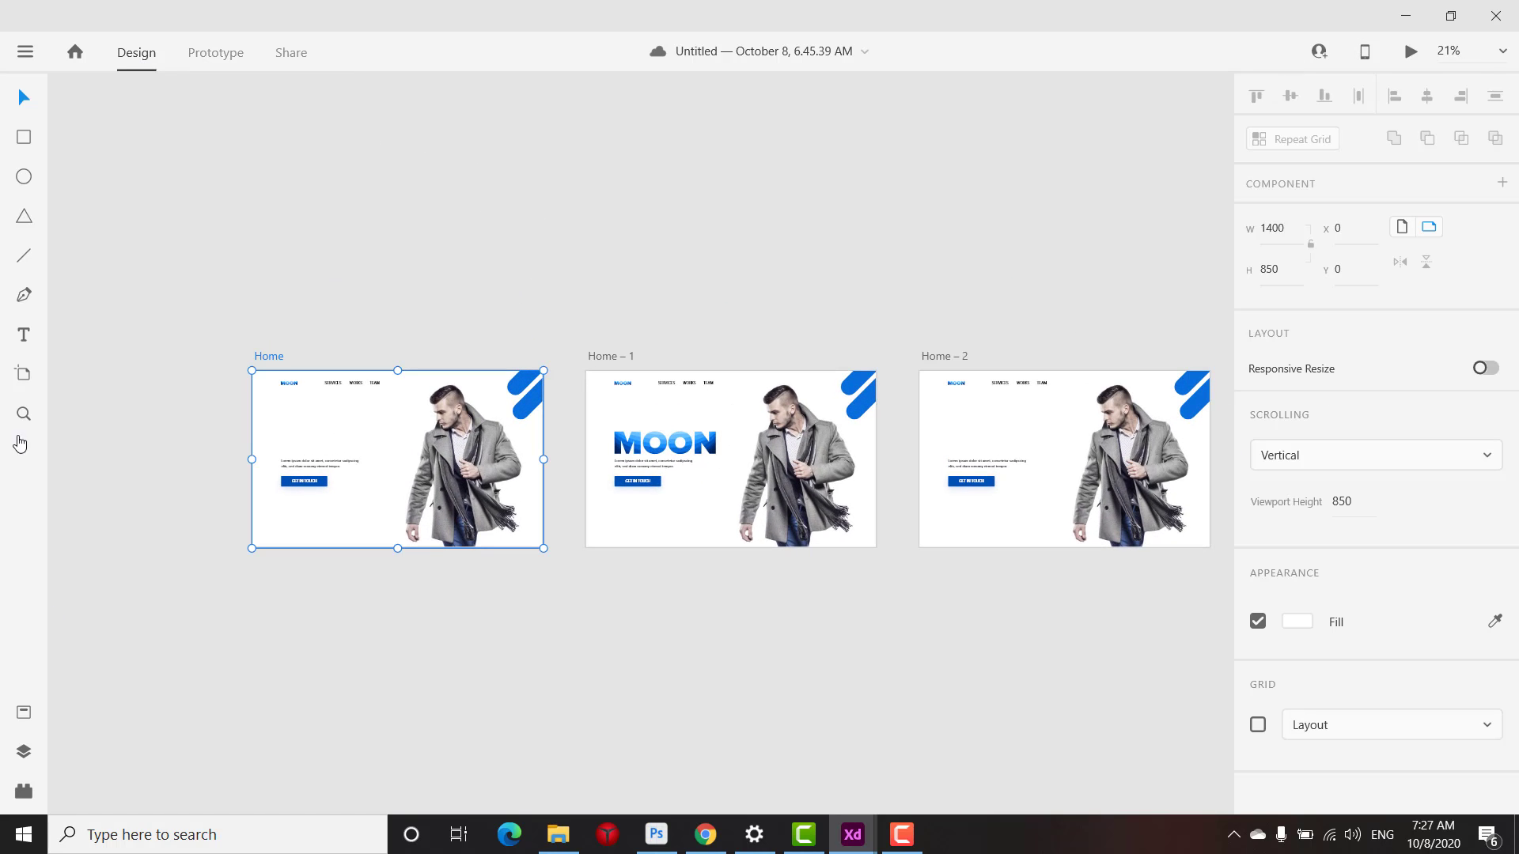
pyautogui.click(26, 716)
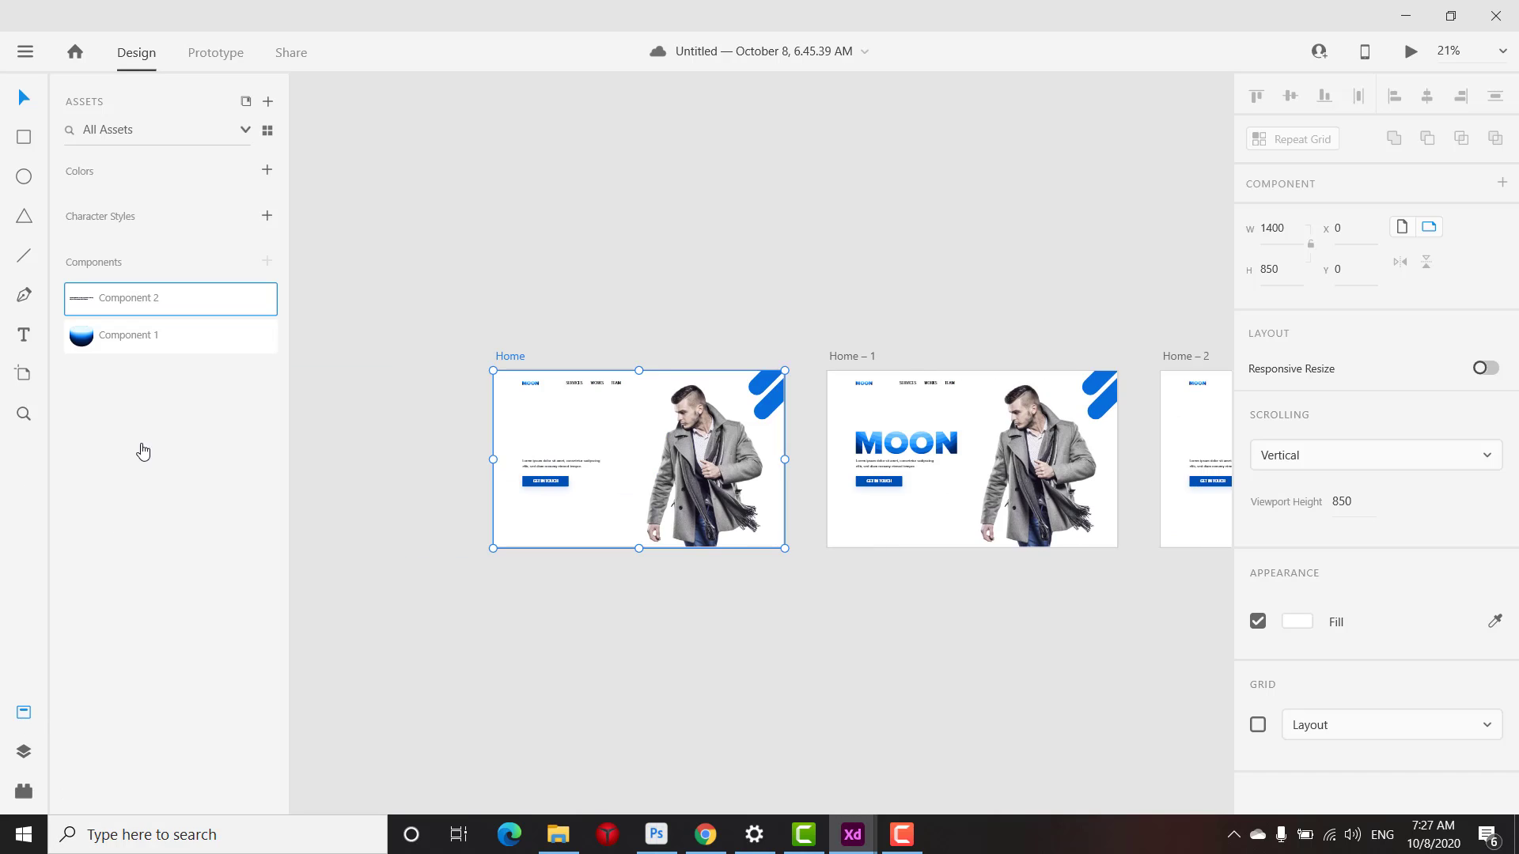
pyautogui.click(125, 344)
pyautogui.moveTo(356, 308); pyautogui.dragTo(625, 230)
pyautogui.press('Escape')
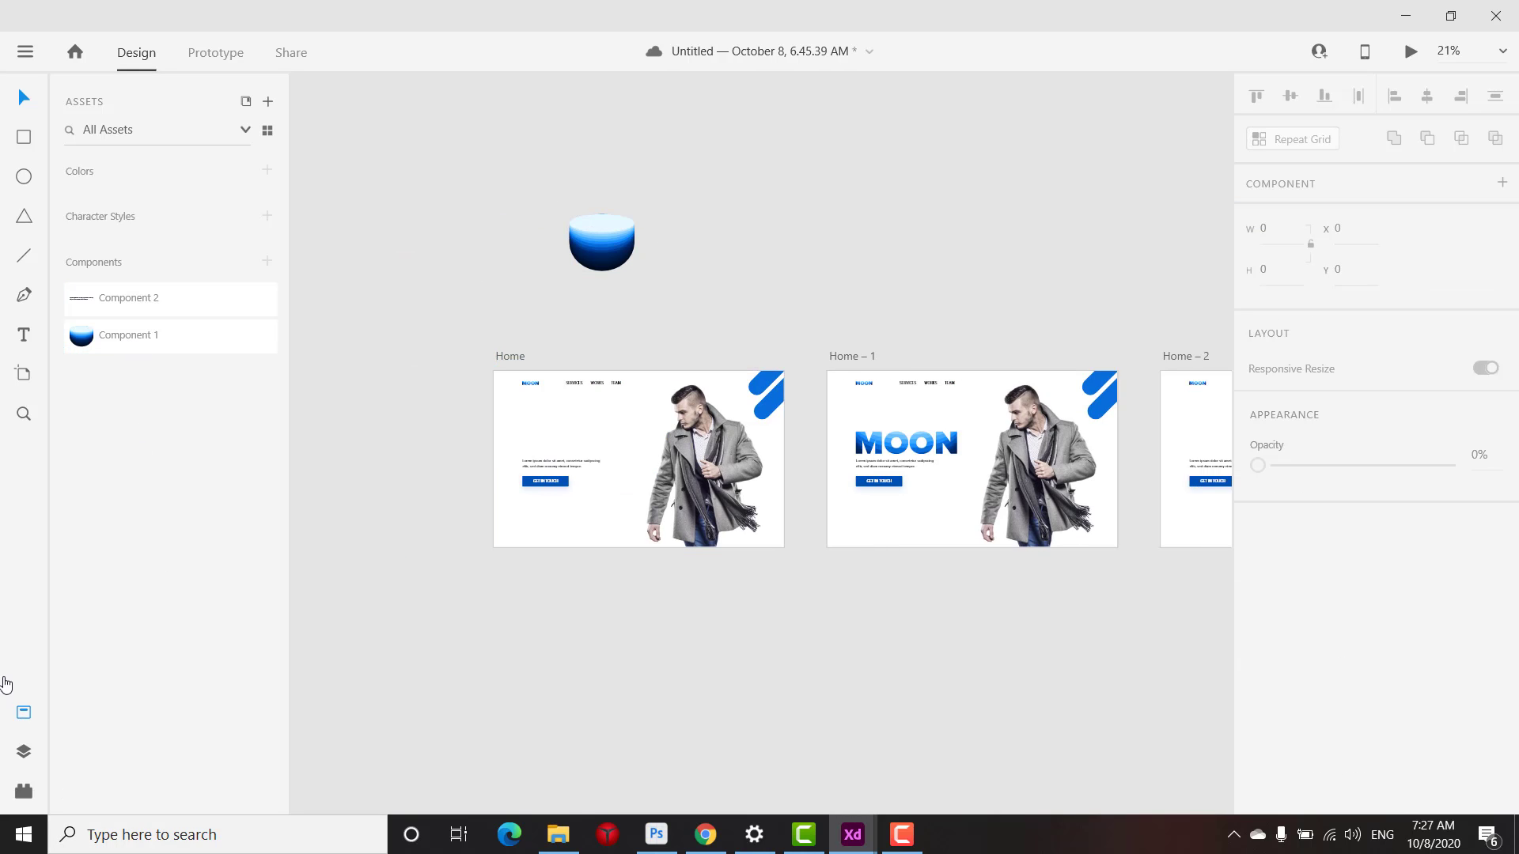
pyautogui.click(26, 709)
# Ungroup the placed component instance into its separate stacked ellipses
pyautogui.scroll(5, 682, 231)
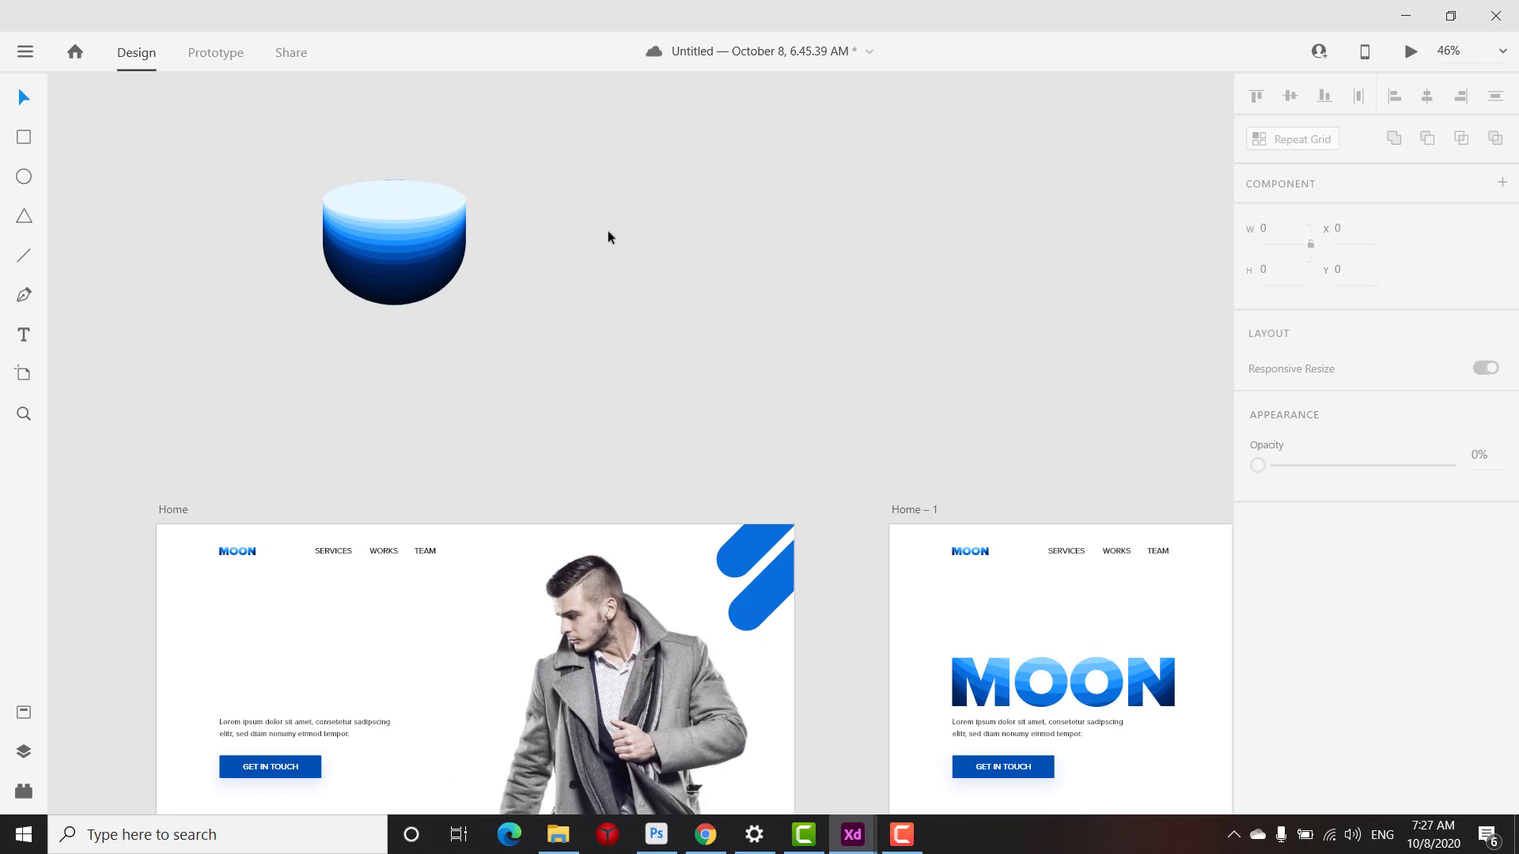
pyautogui.moveTo(573, 359); pyautogui.dragTo(584, 390)
pyautogui.scroll(2, 370, 352)
pyautogui.moveTo(611, 320); pyautogui.dragTo(603, 278)
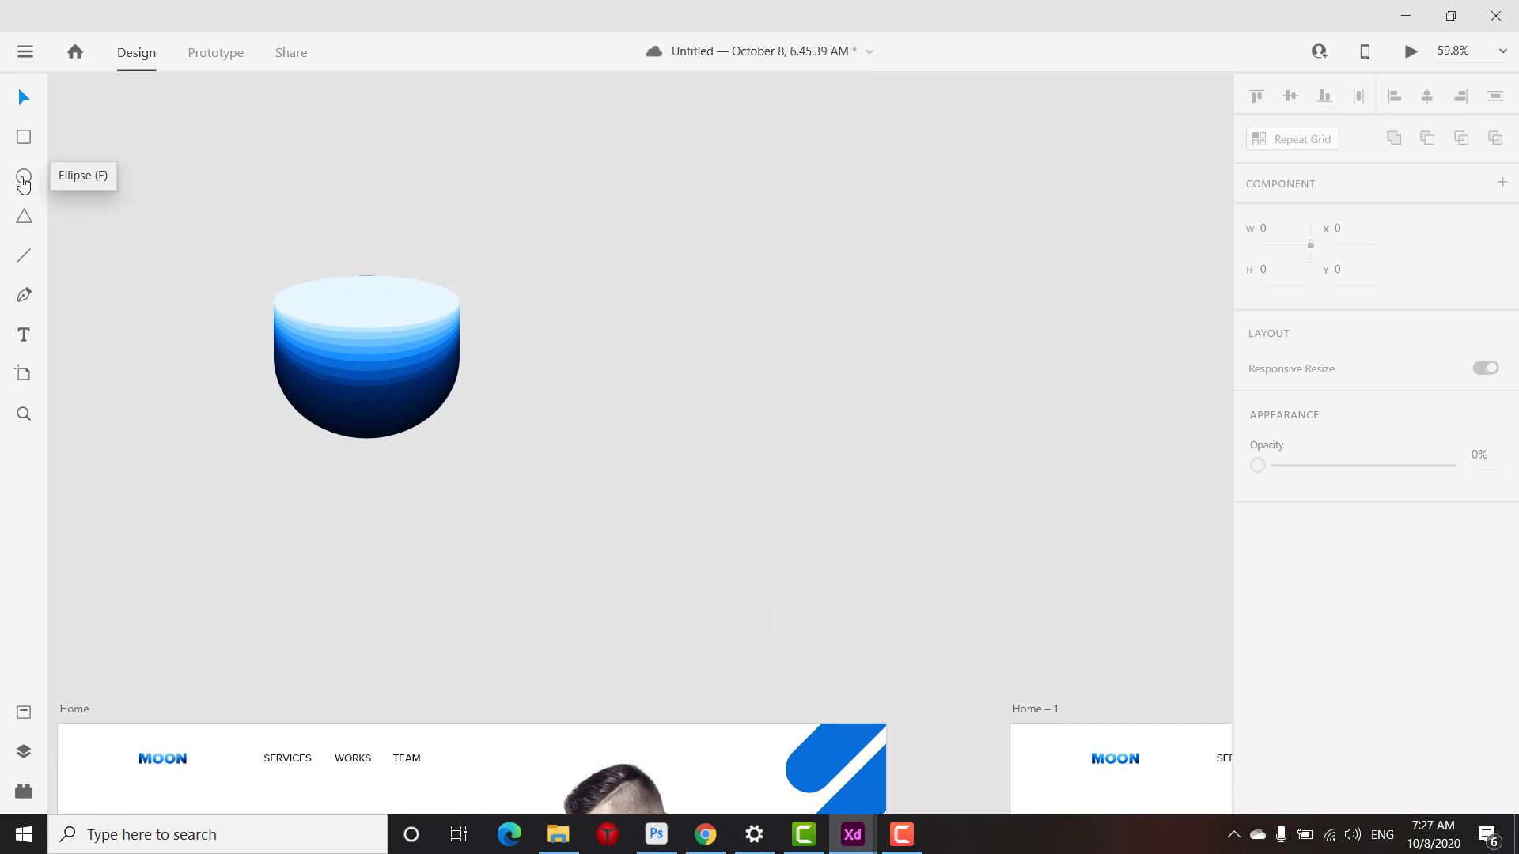
pyautogui.click(399, 313)
pyautogui.rightClick(399, 314)
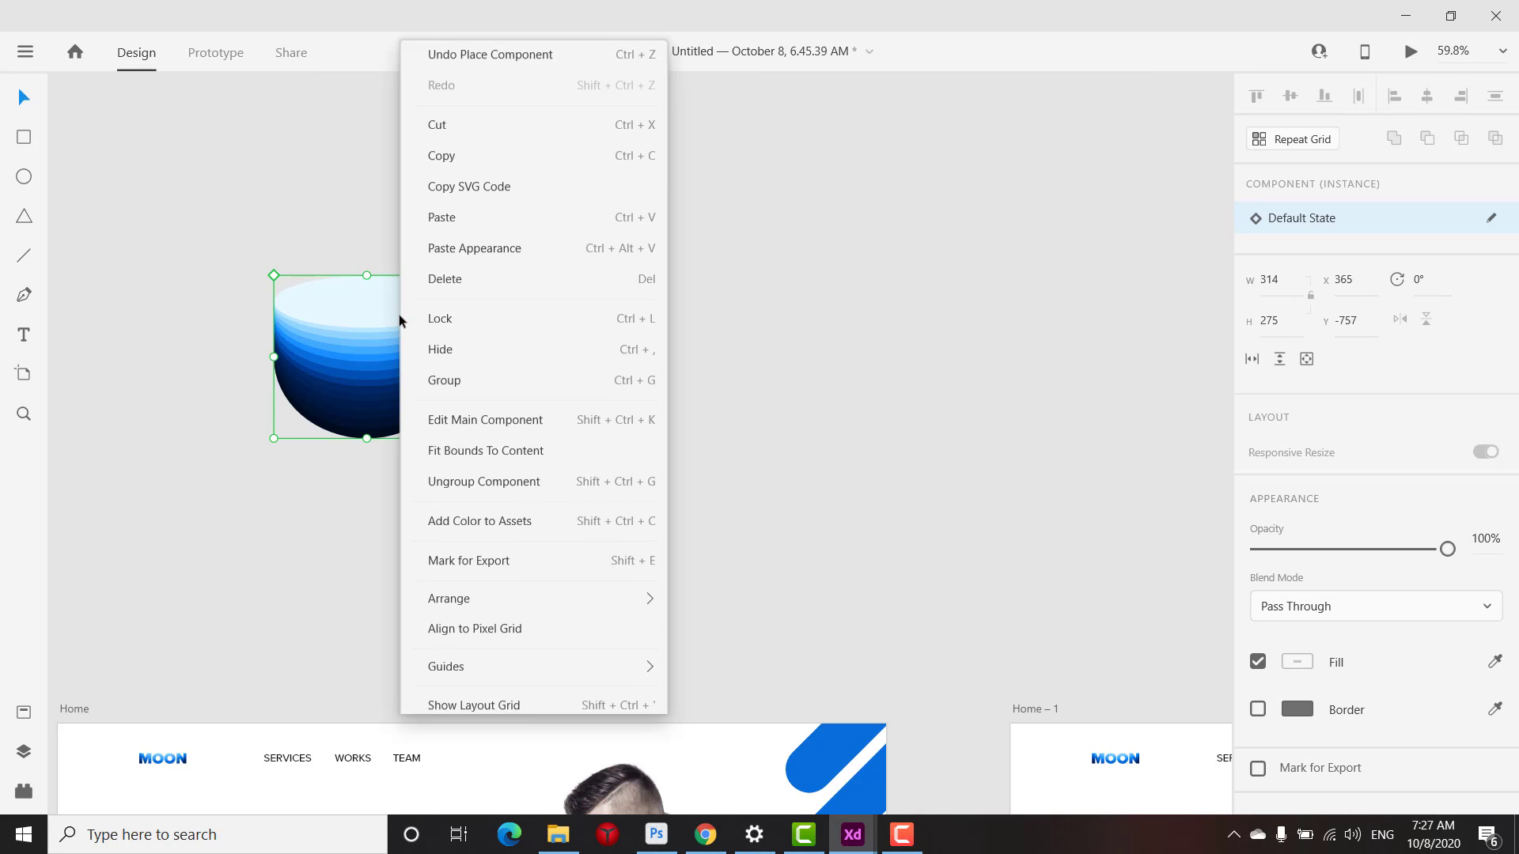
pyautogui.click(485, 443)
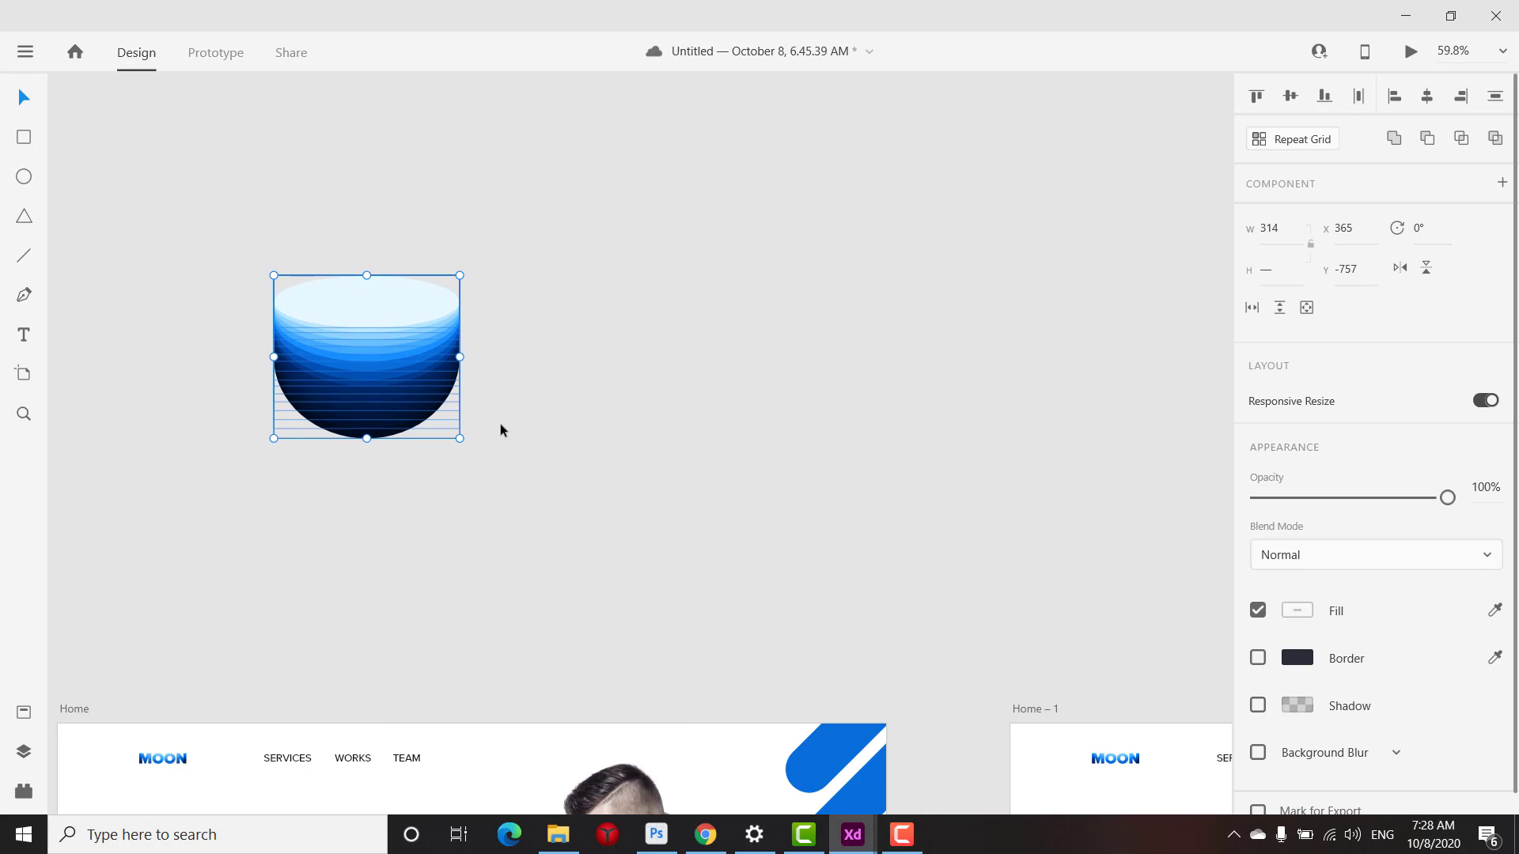
# Pull several of the stacked blue ellipses apart to expose the layers, and undo all the moves
pyautogui.click(535, 311)
pyautogui.moveTo(366, 304); pyautogui.dragTo(515, 198)
pyautogui.moveTo(446, 325); pyautogui.dragTo(407, 240)
pyautogui.moveTo(385, 395); pyautogui.dragTo(356, 253)
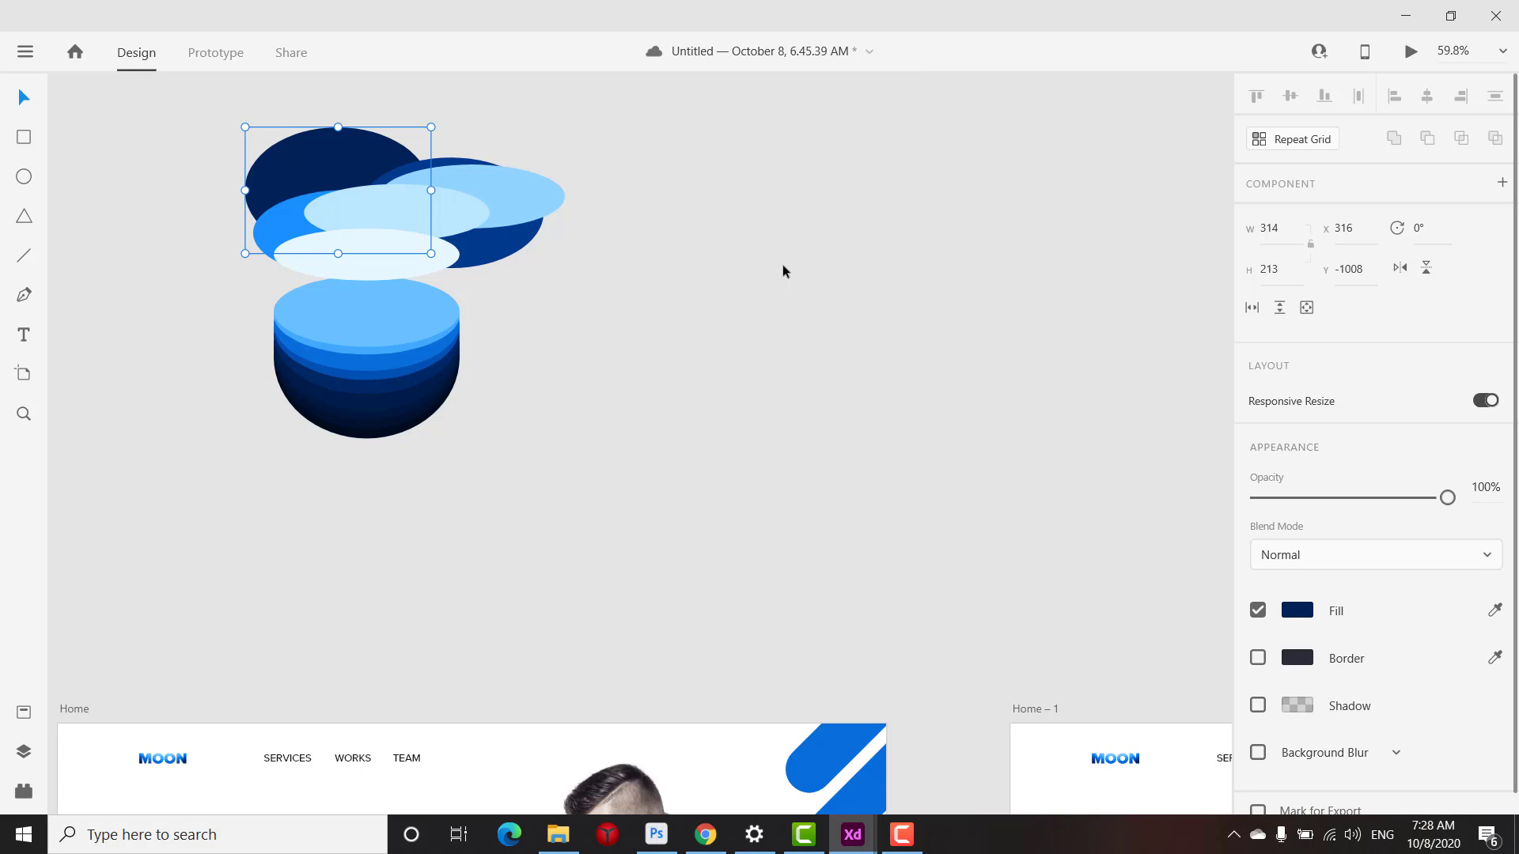
pyautogui.hotkey('ctrl', 'z')
pyautogui.hotkey('ctrl', 'z')
pyautogui.hotkey('ctrl', 'z')
pyautogui.hotkey('ctrl', 'z')
pyautogui.hotkey('ctrl', 'z')
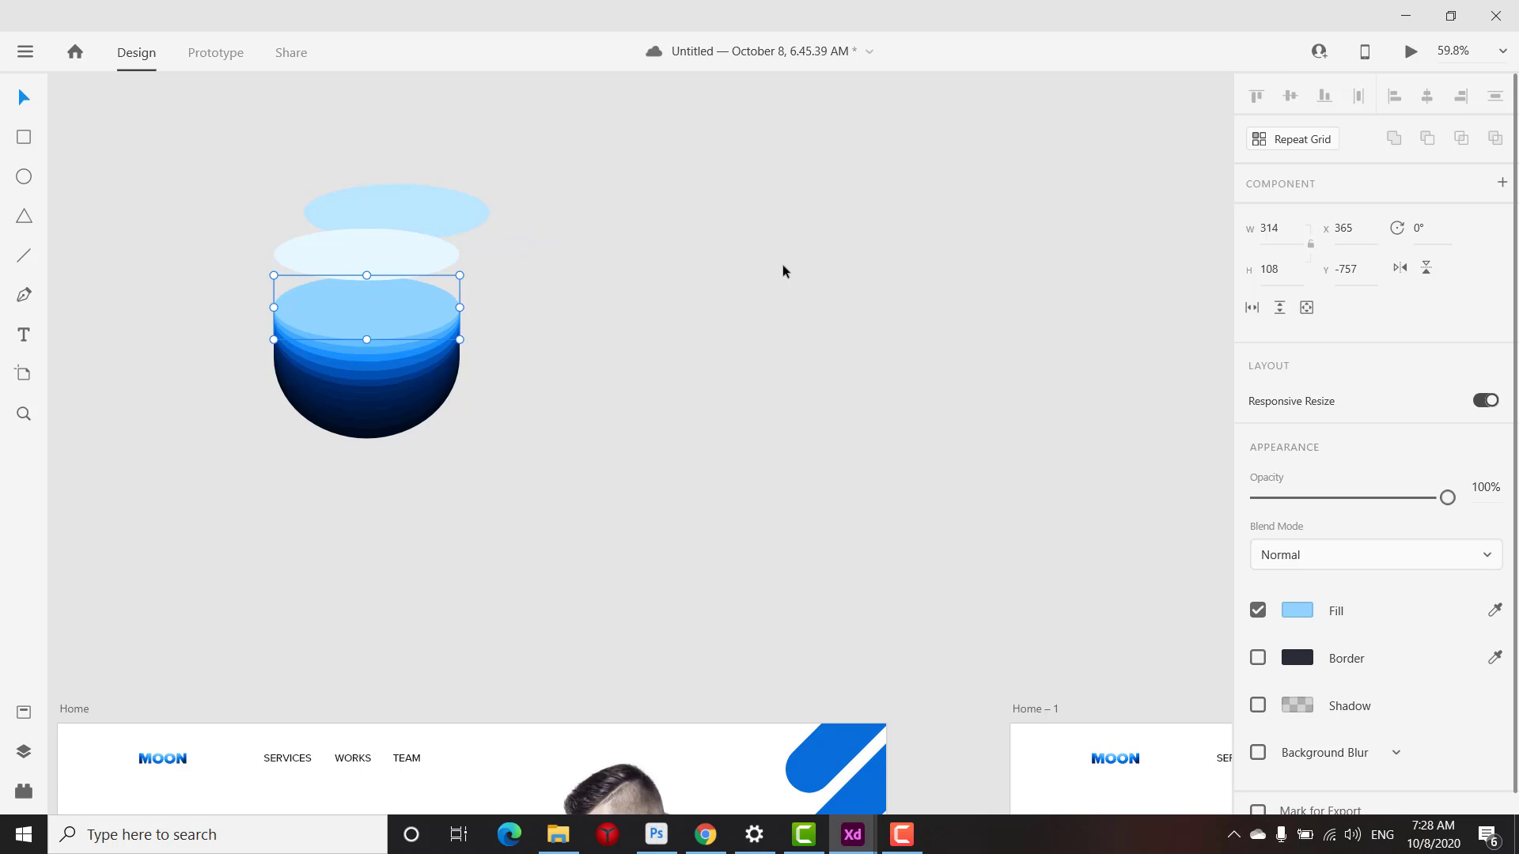
pyautogui.hotkey('ctrl', 'z')
pyautogui.click(566, 294)
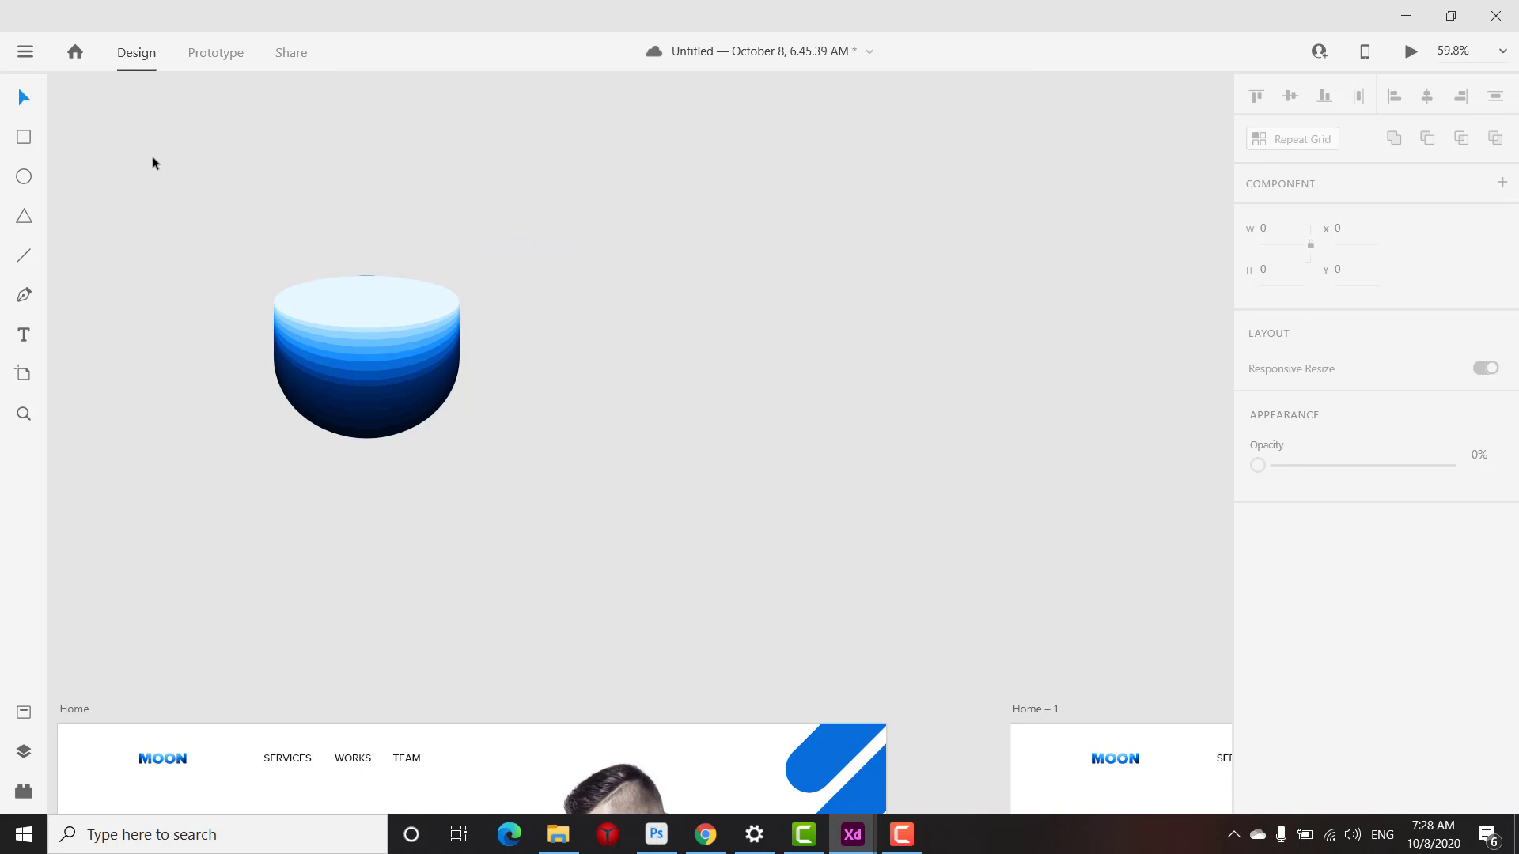
# Draw a flat ellipse about 302 wide and 88 high beside the stacked ellipses, level with their upper edge
pyautogui.click(23, 176)
pyautogui.moveTo(563, 277); pyautogui.dragTo(742, 329)
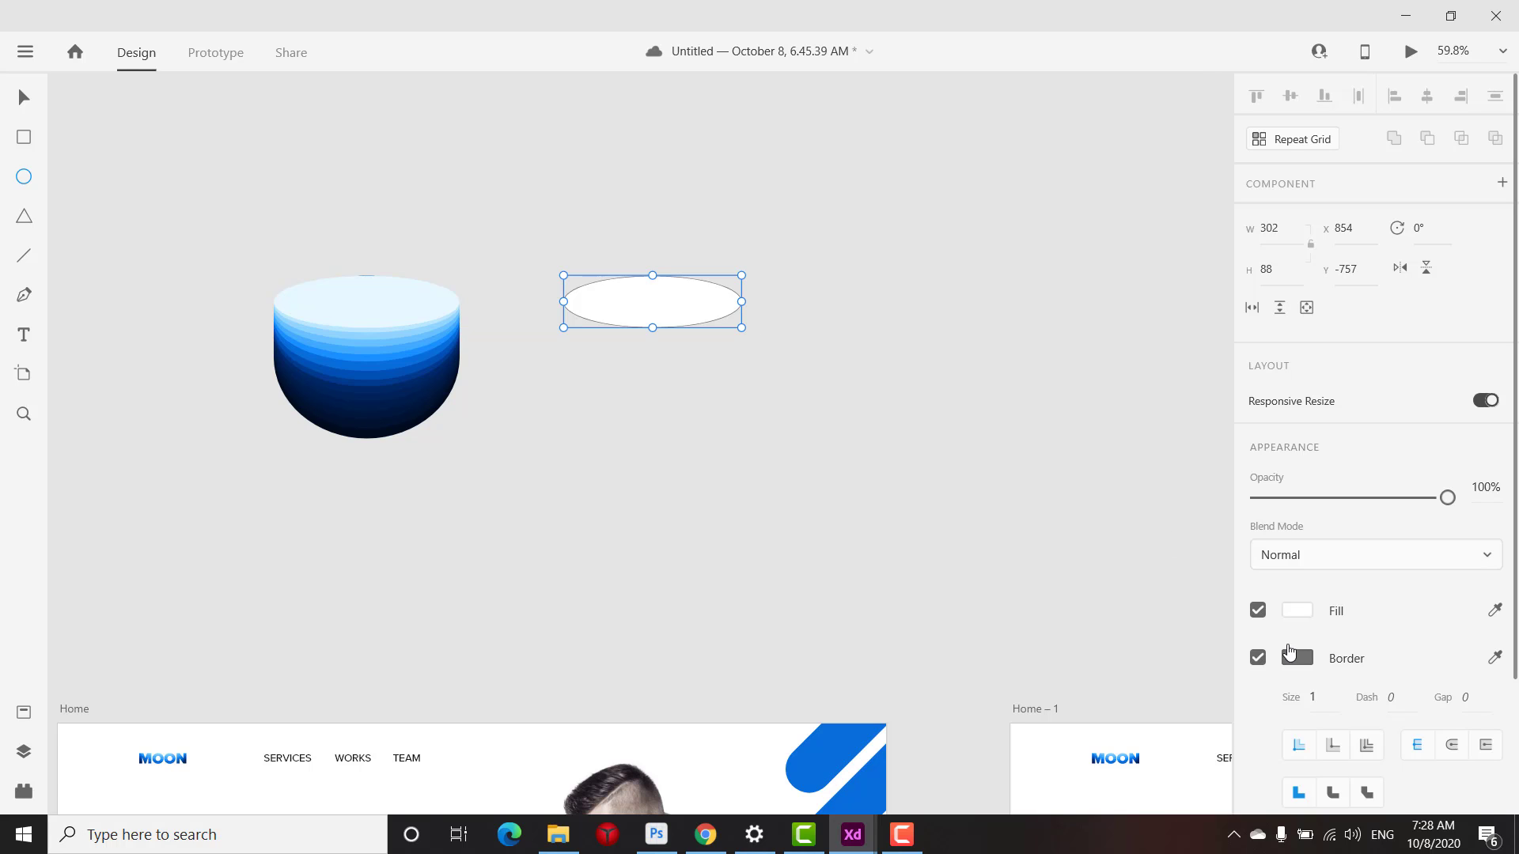
# Remove the new ellipse's fill, leaving its border, and undo an offset duplicate of it
pyautogui.click(1258, 610)
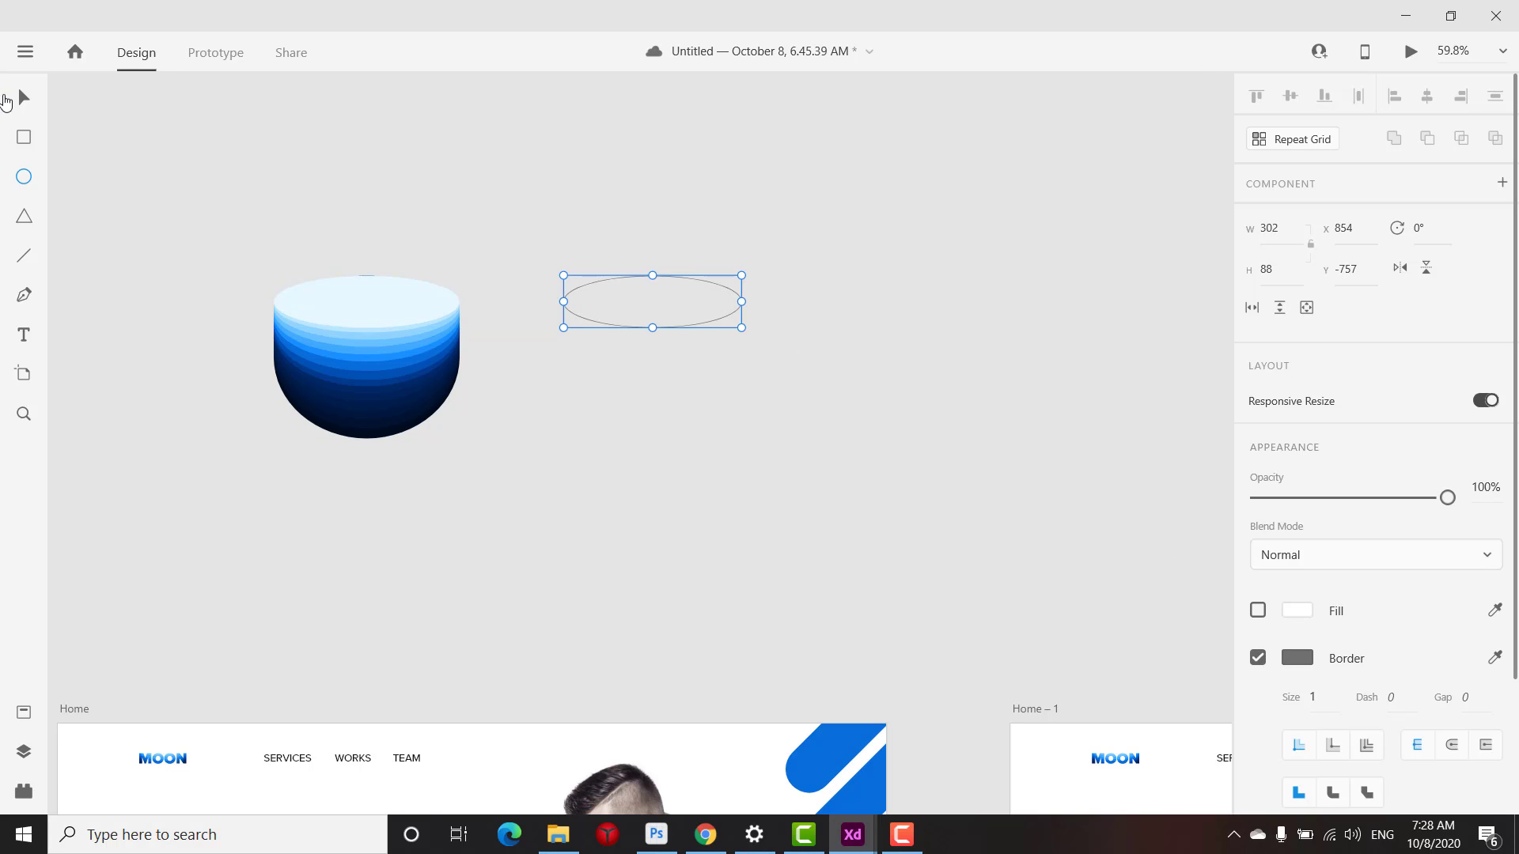
pyautogui.click(18, 97)
pyautogui.keyDown('alt'); pyautogui.moveTo(693, 276); pyautogui.dragTo(803, 258); pyautogui.keyUp('alt')
pyautogui.hotkey('ctrl', 'z')
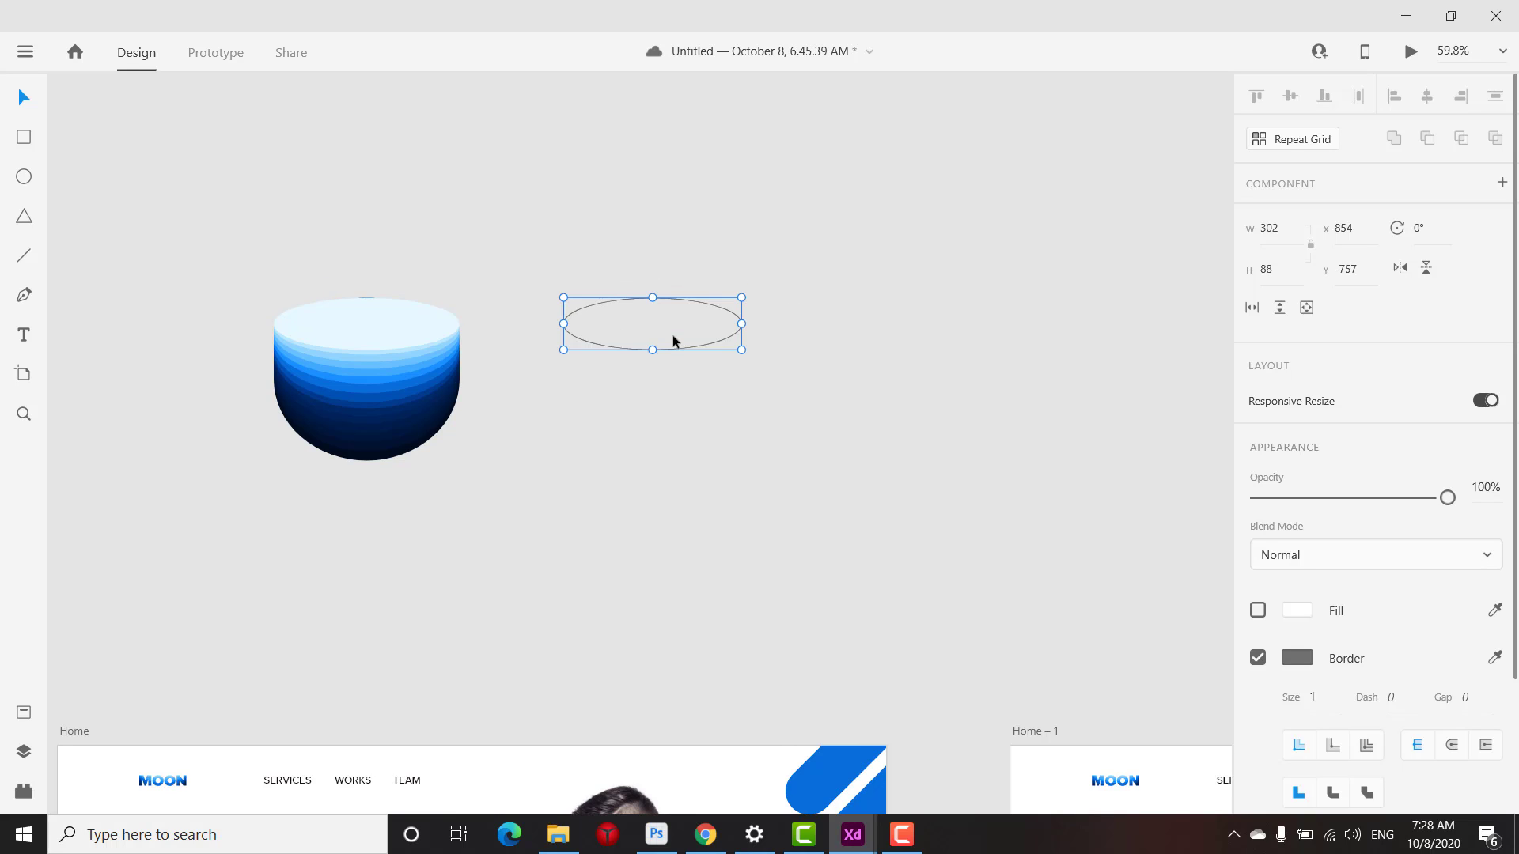
# Duplicate the outlined ellipse in place and extend the copy's lower edge downward to a height of about 120
pyautogui.scroll(3, 672, 340)
pyautogui.moveTo(647, 352); pyautogui.dragTo(648, 364)
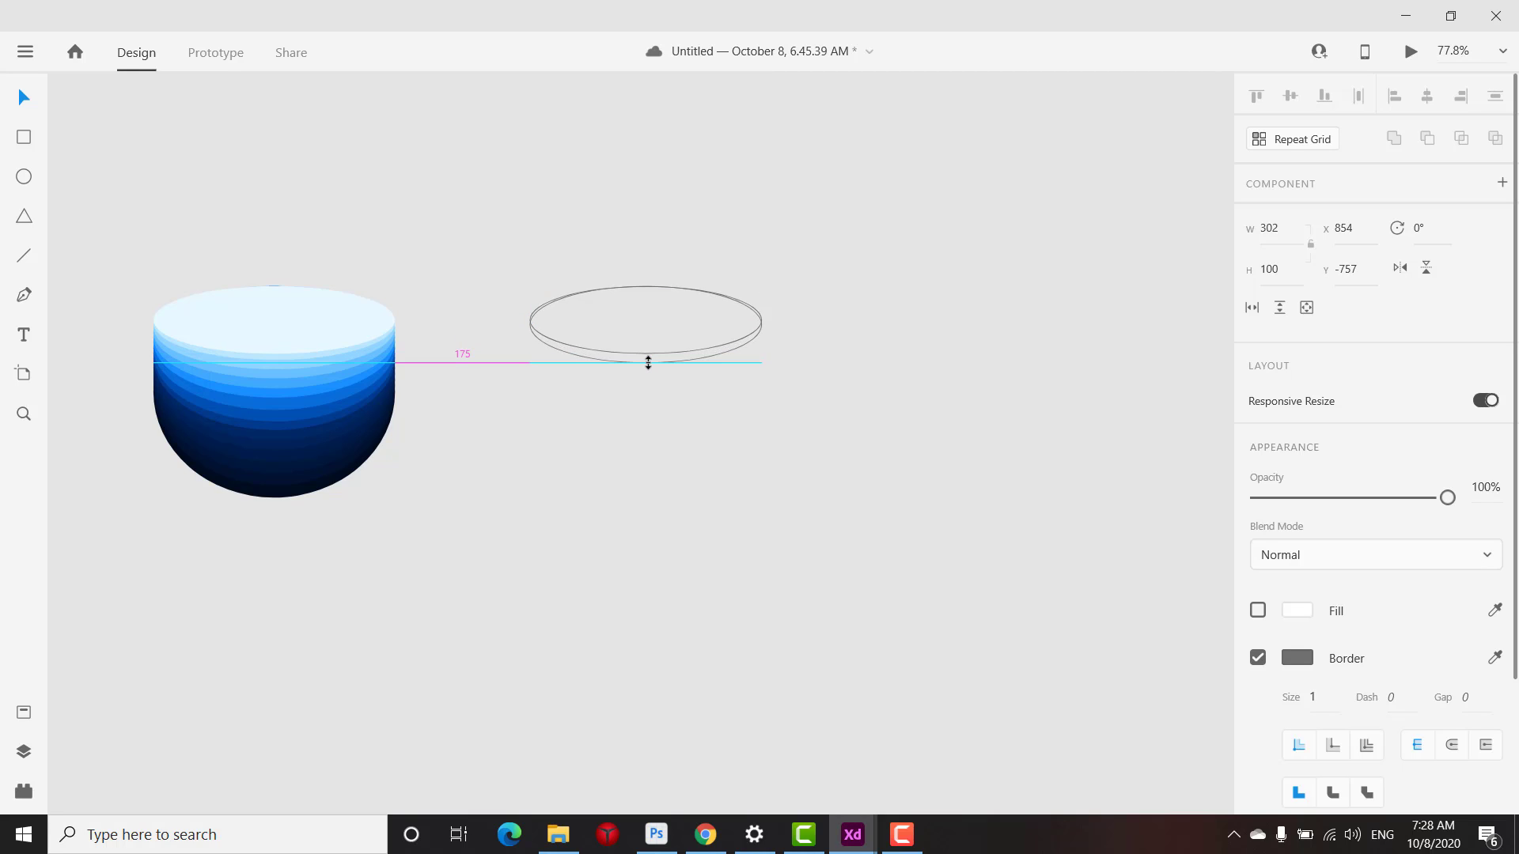
pyautogui.moveTo(648, 363); pyautogui.dragTo(648, 378)
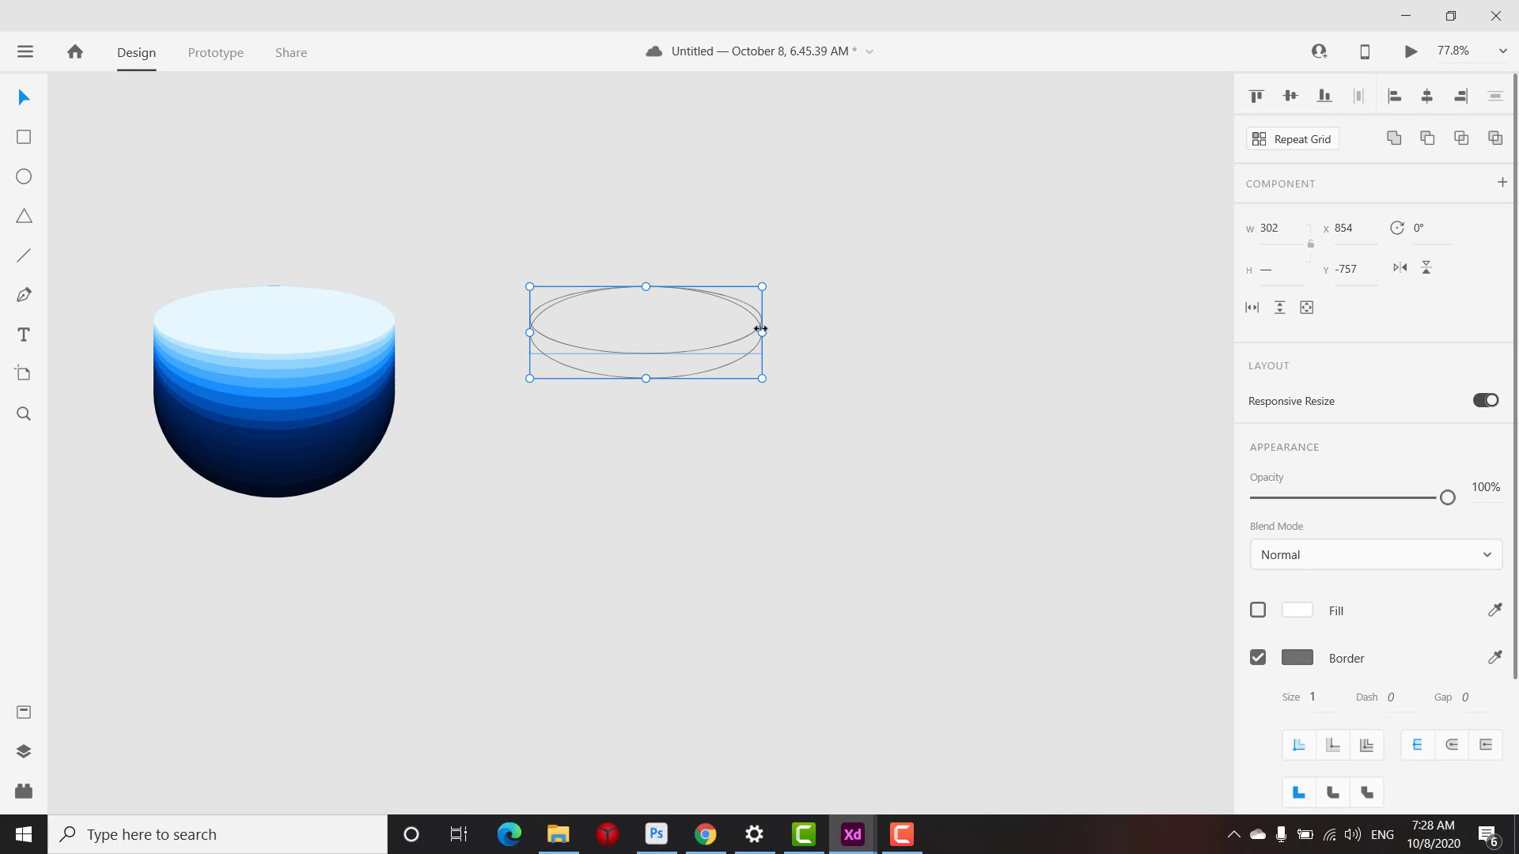
# Narrow both outlined ellipses to about 287 wide, and reduce the taller one's height to about 96
pyautogui.moveTo(762, 333); pyautogui.dragTo(750, 332)
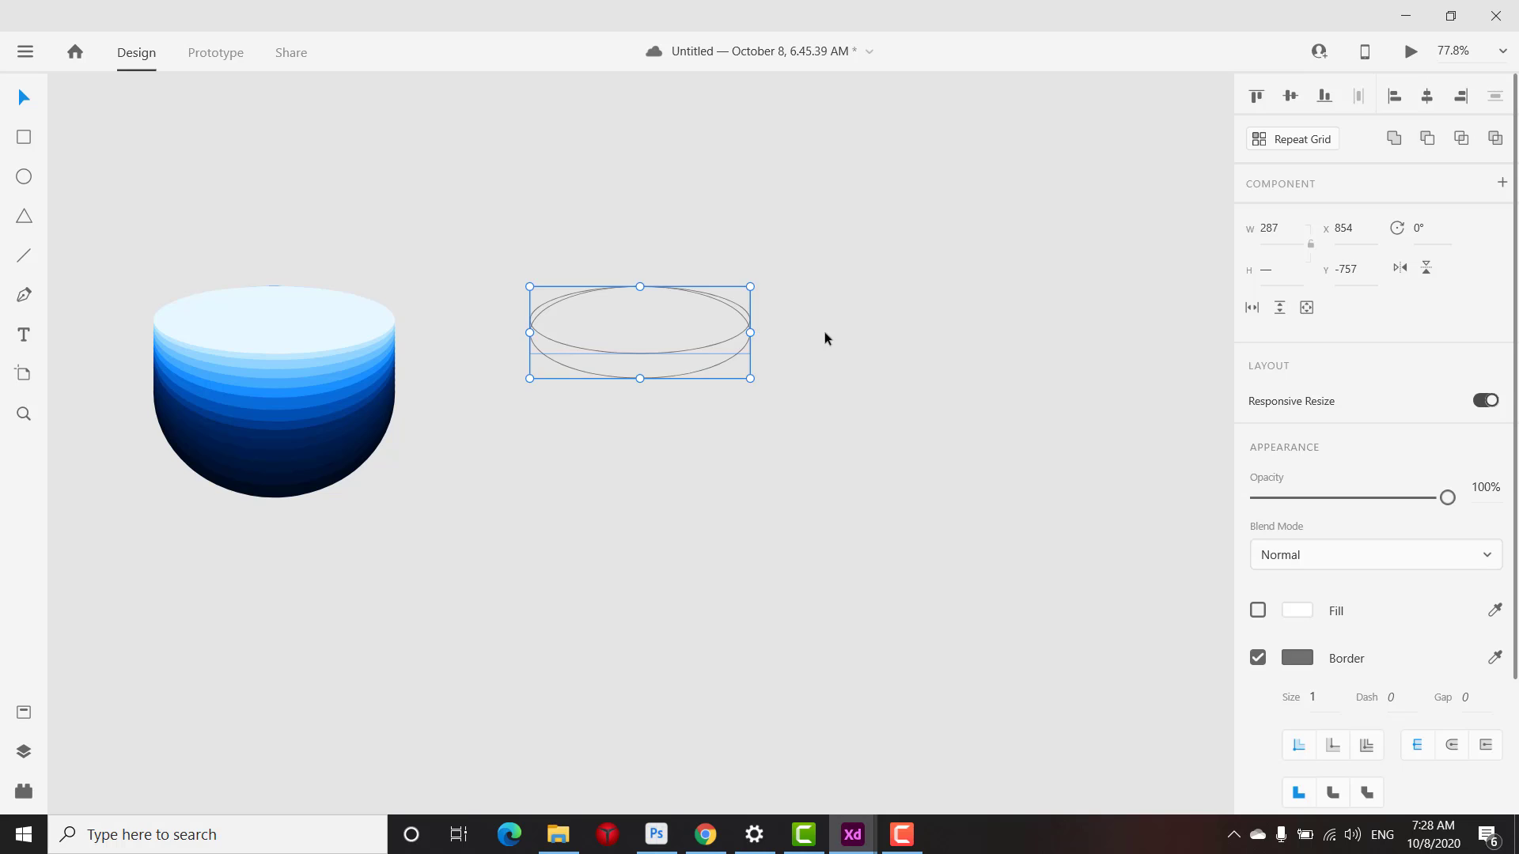
pyautogui.click(824, 330)
pyautogui.click(650, 376)
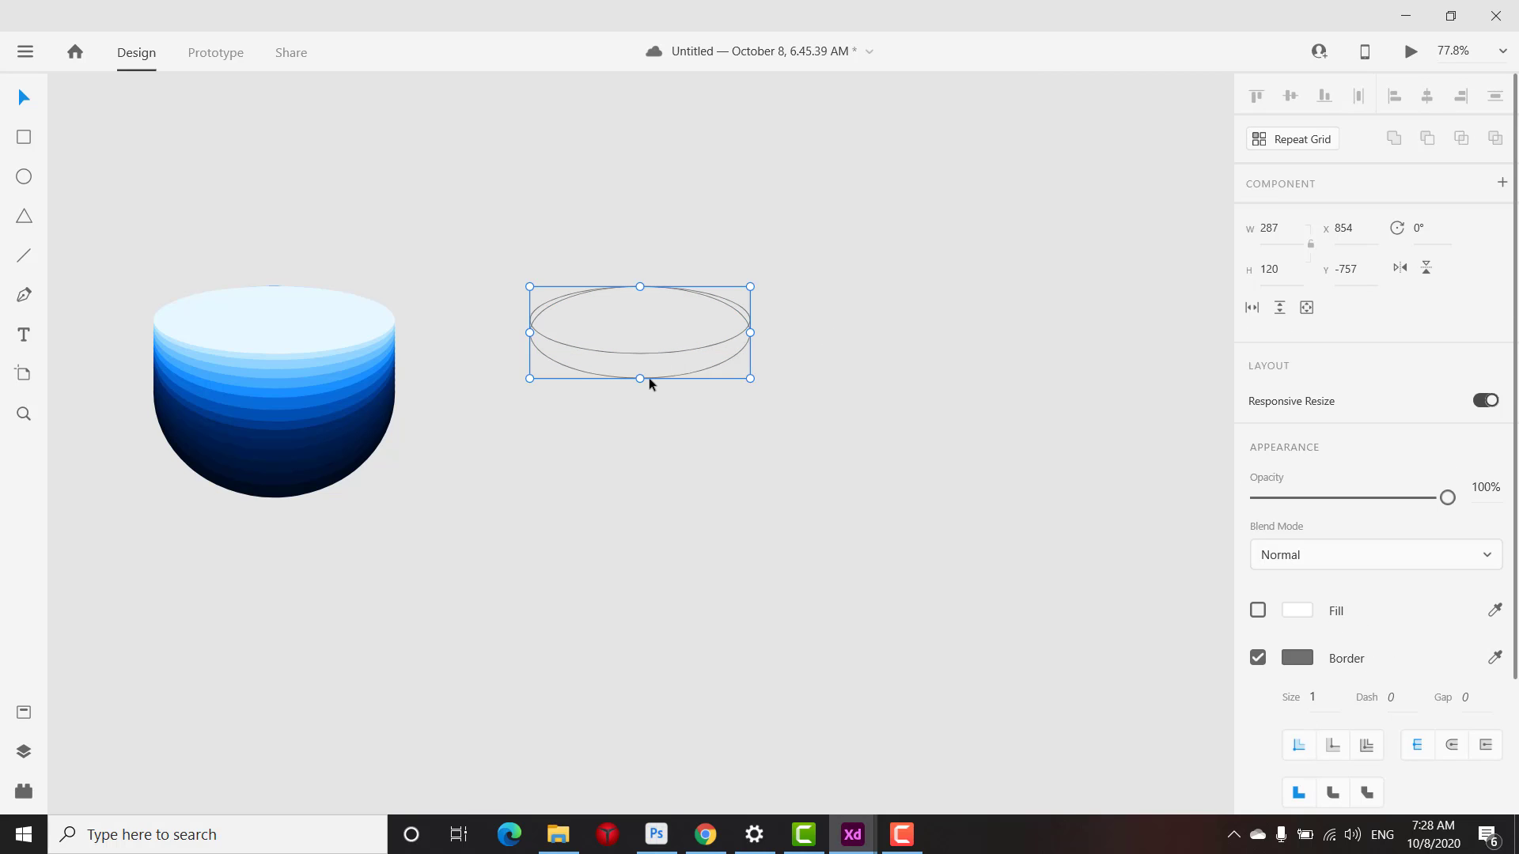
pyautogui.moveTo(641, 375); pyautogui.dragTo(643, 362)
# Add two more in-place copies of the outlined ellipse, extending their lower edges to about 107 and 120 high
pyautogui.scroll(3, 678, 352)
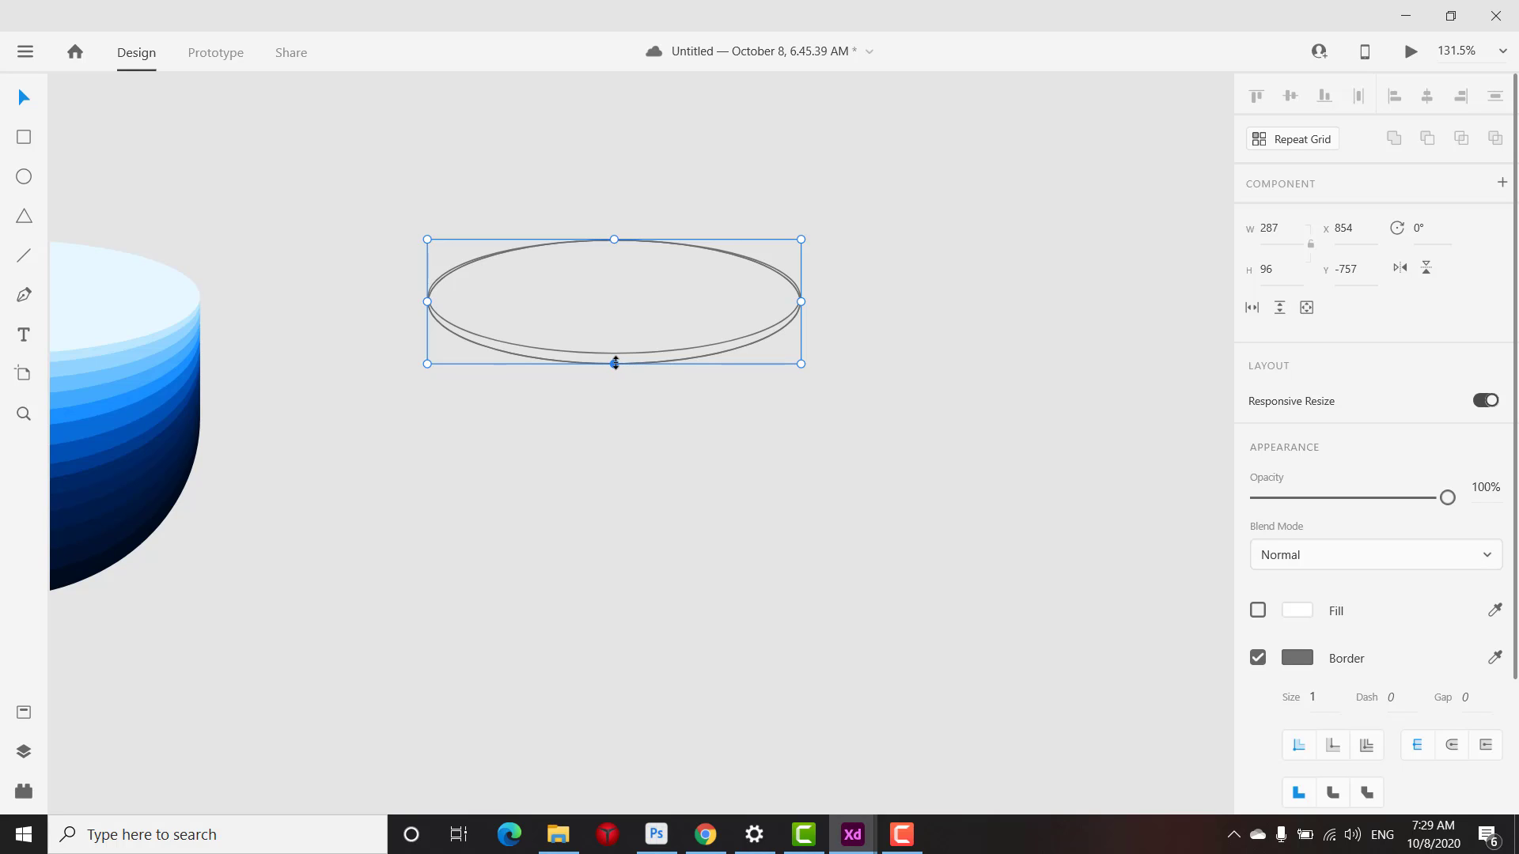
pyautogui.moveTo(615, 363); pyautogui.dragTo(614, 379)
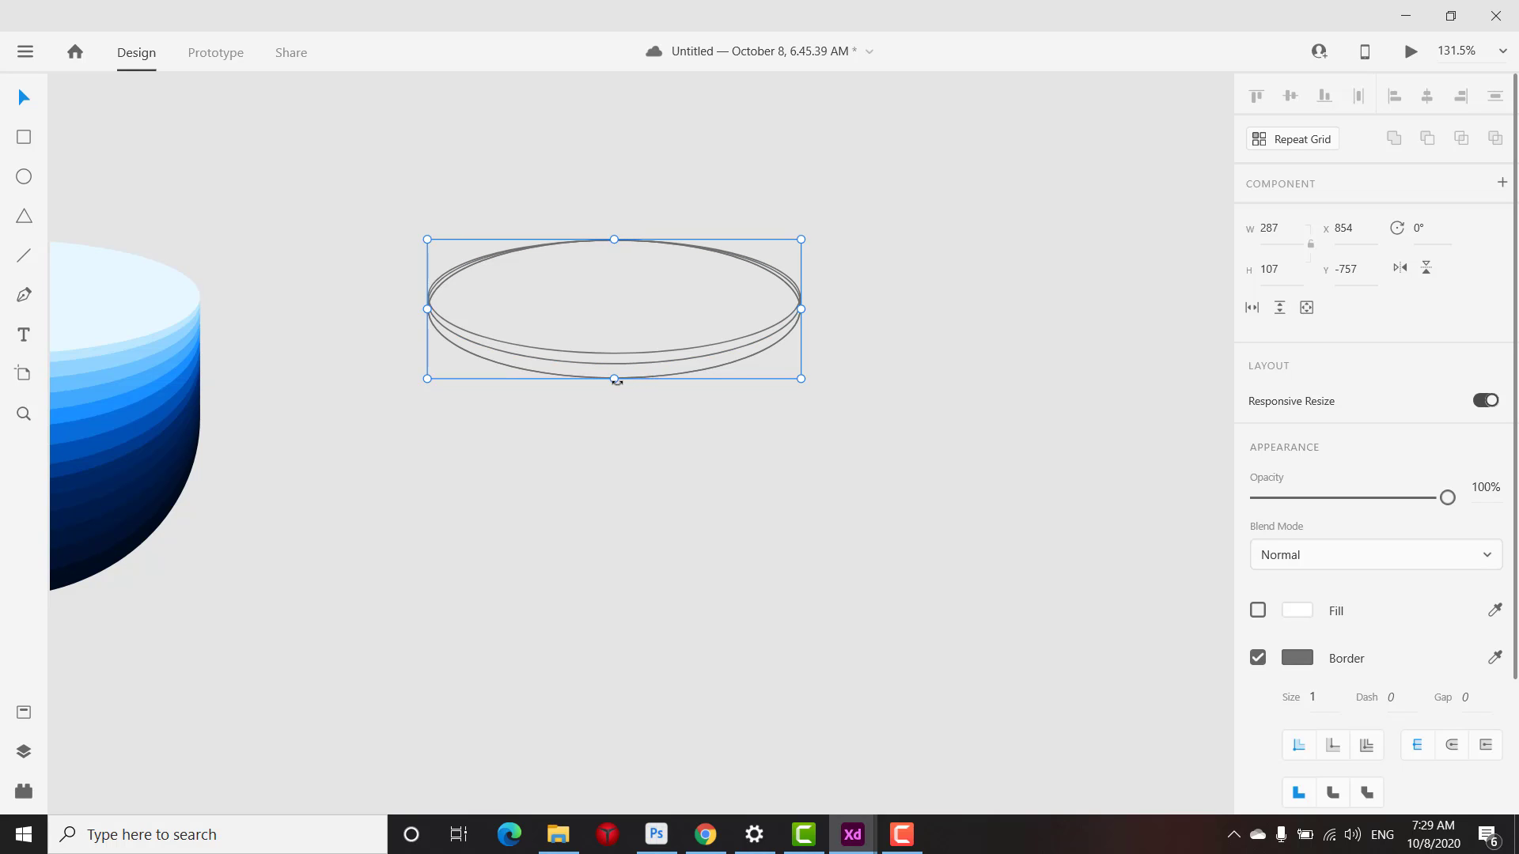
pyautogui.moveTo(614, 379); pyautogui.dragTo(616, 388)
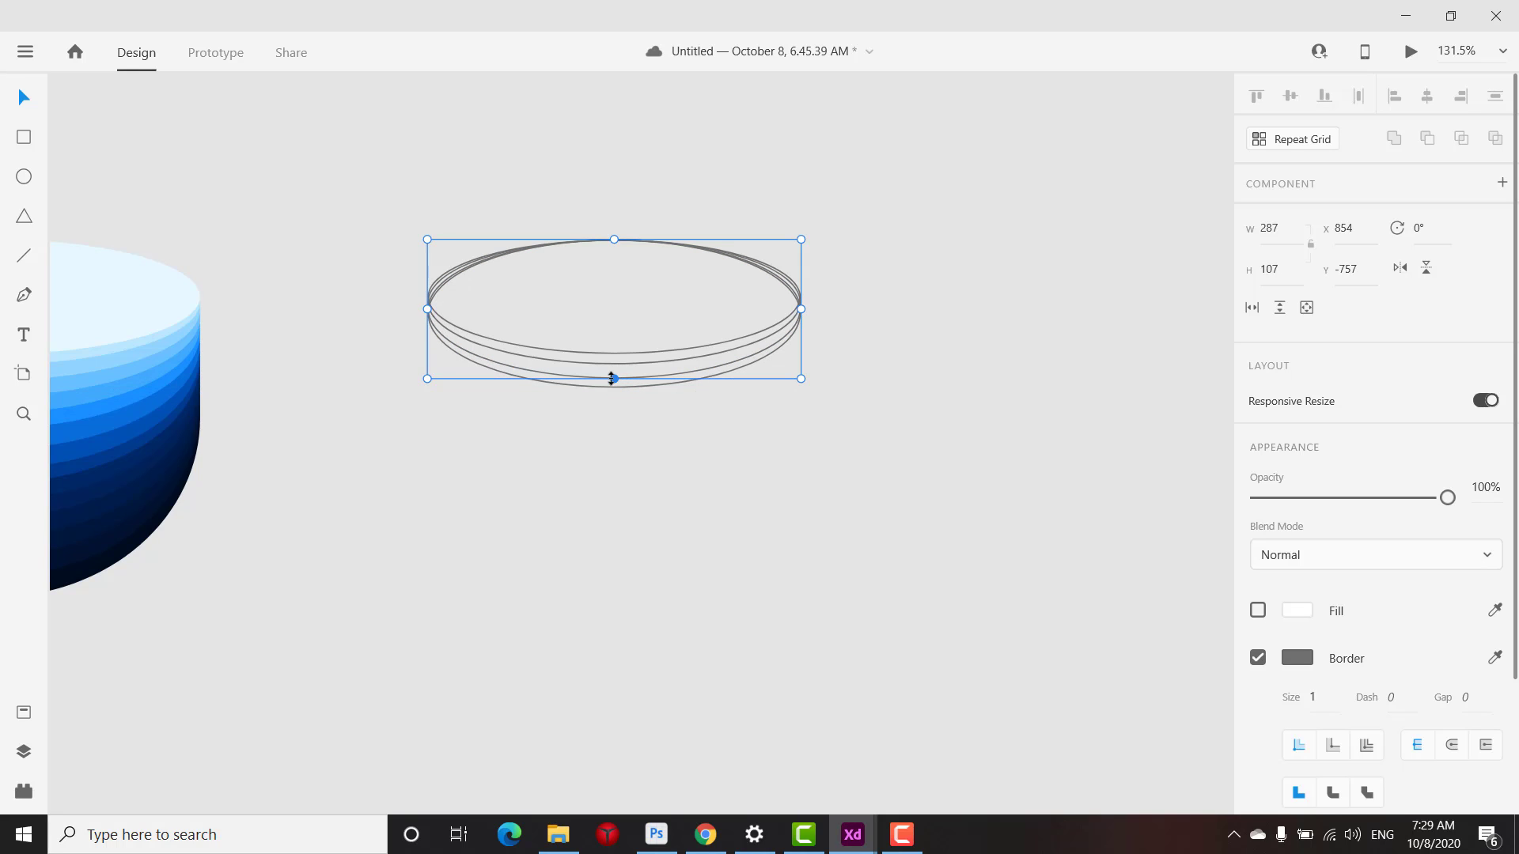
pyautogui.moveTo(615, 387)
pyautogui.mouseDown()
pyautogui.moveTo(617, 373)
pyautogui.moveTo(615, 395)
pyautogui.mouseUp()
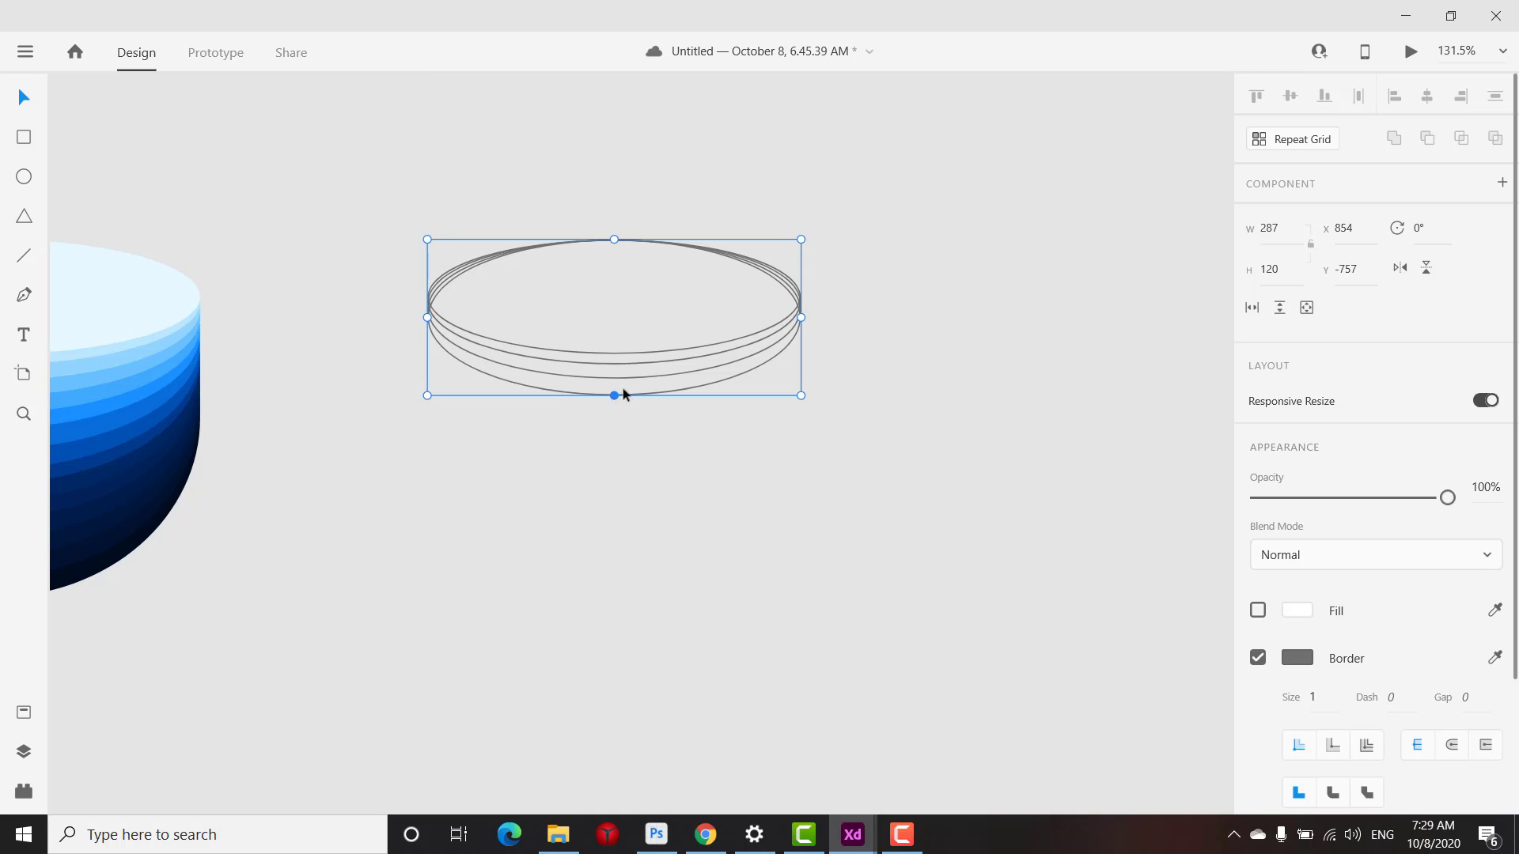
# Duplicate the 120-high ellipse in place and extend the copy's lower edge to a height of about 130
pyautogui.scroll(-3, 619, 470)
pyautogui.scroll(3, 843, 410)
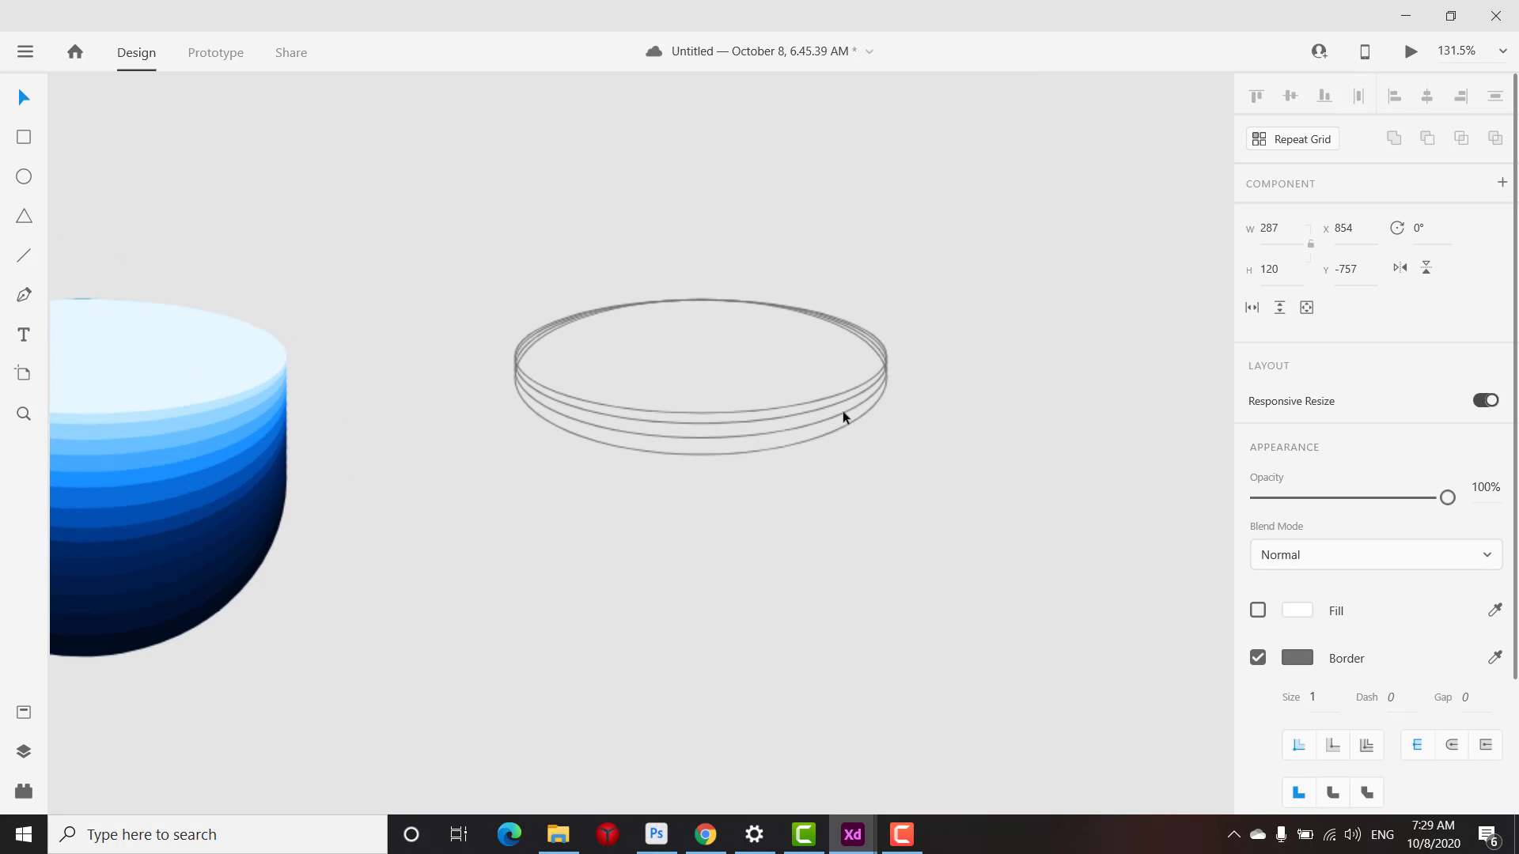
pyautogui.scroll(3, 772, 359)
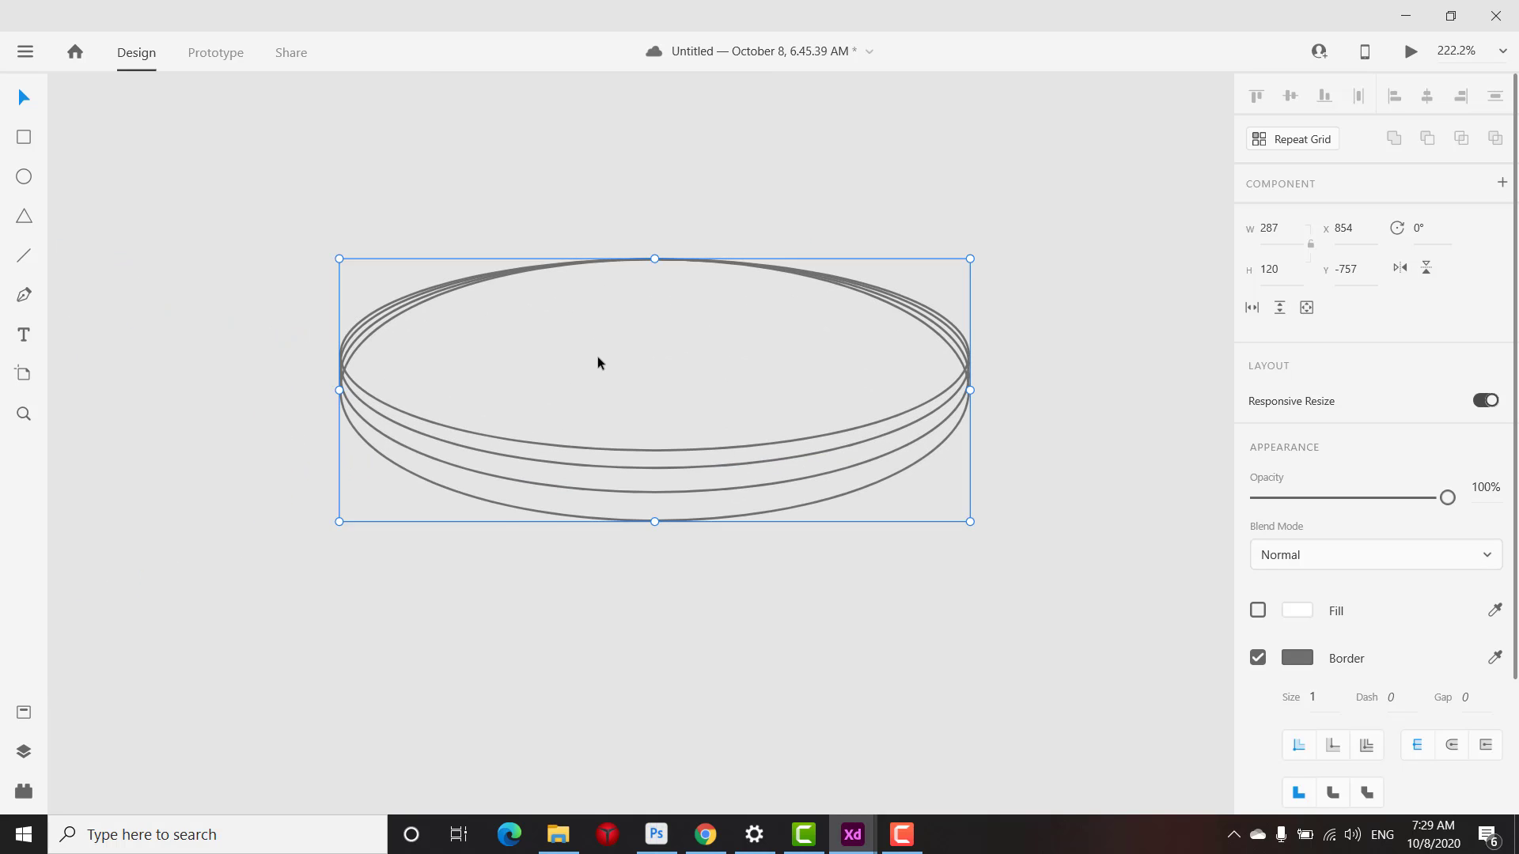
pyautogui.scroll(-3, 597, 362)
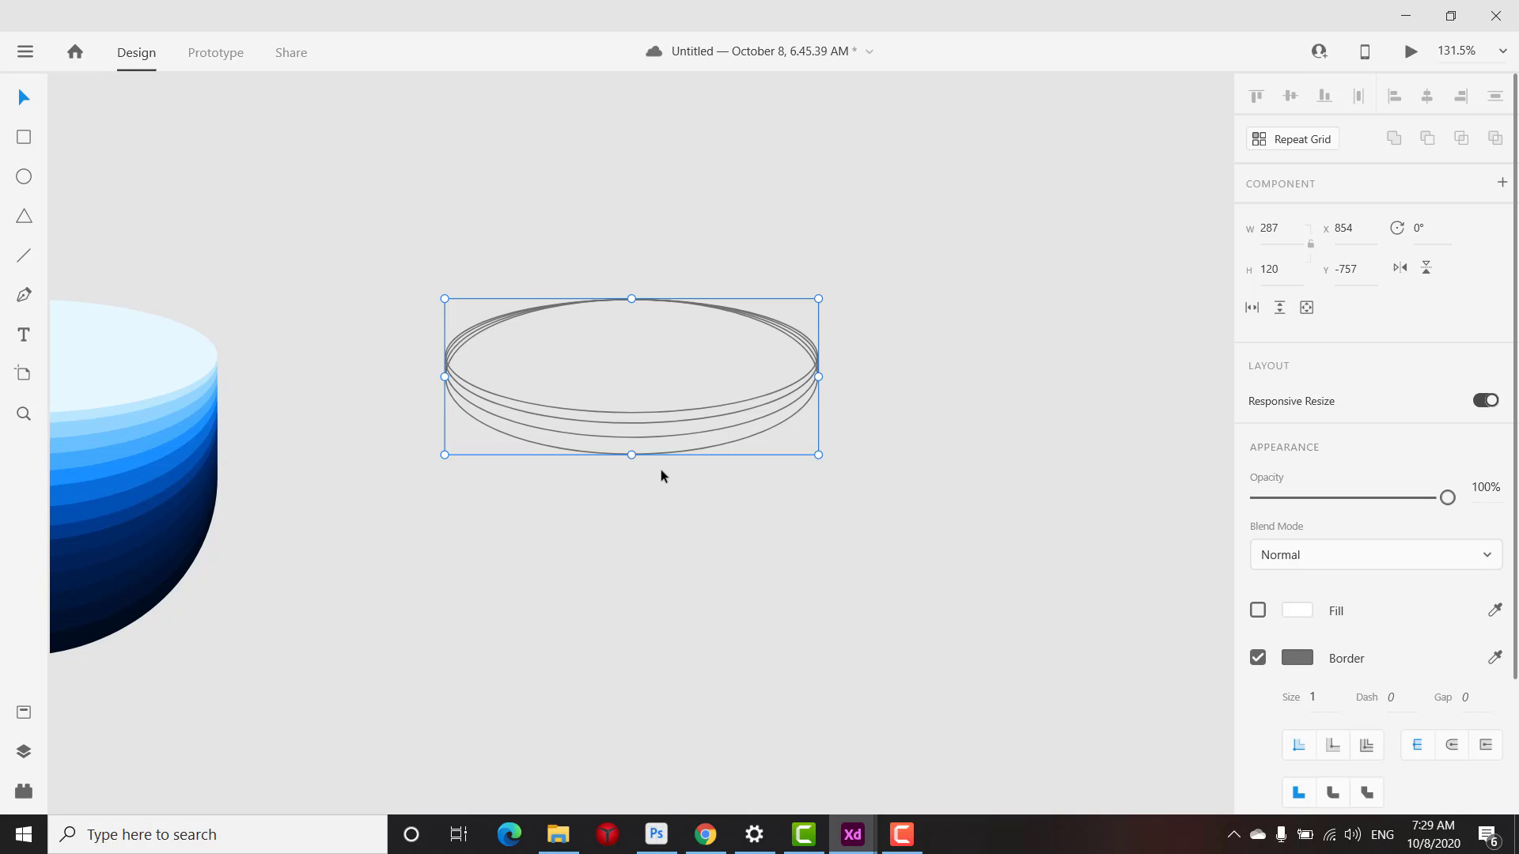
pyautogui.moveTo(632, 457); pyautogui.dragTo(632, 468)
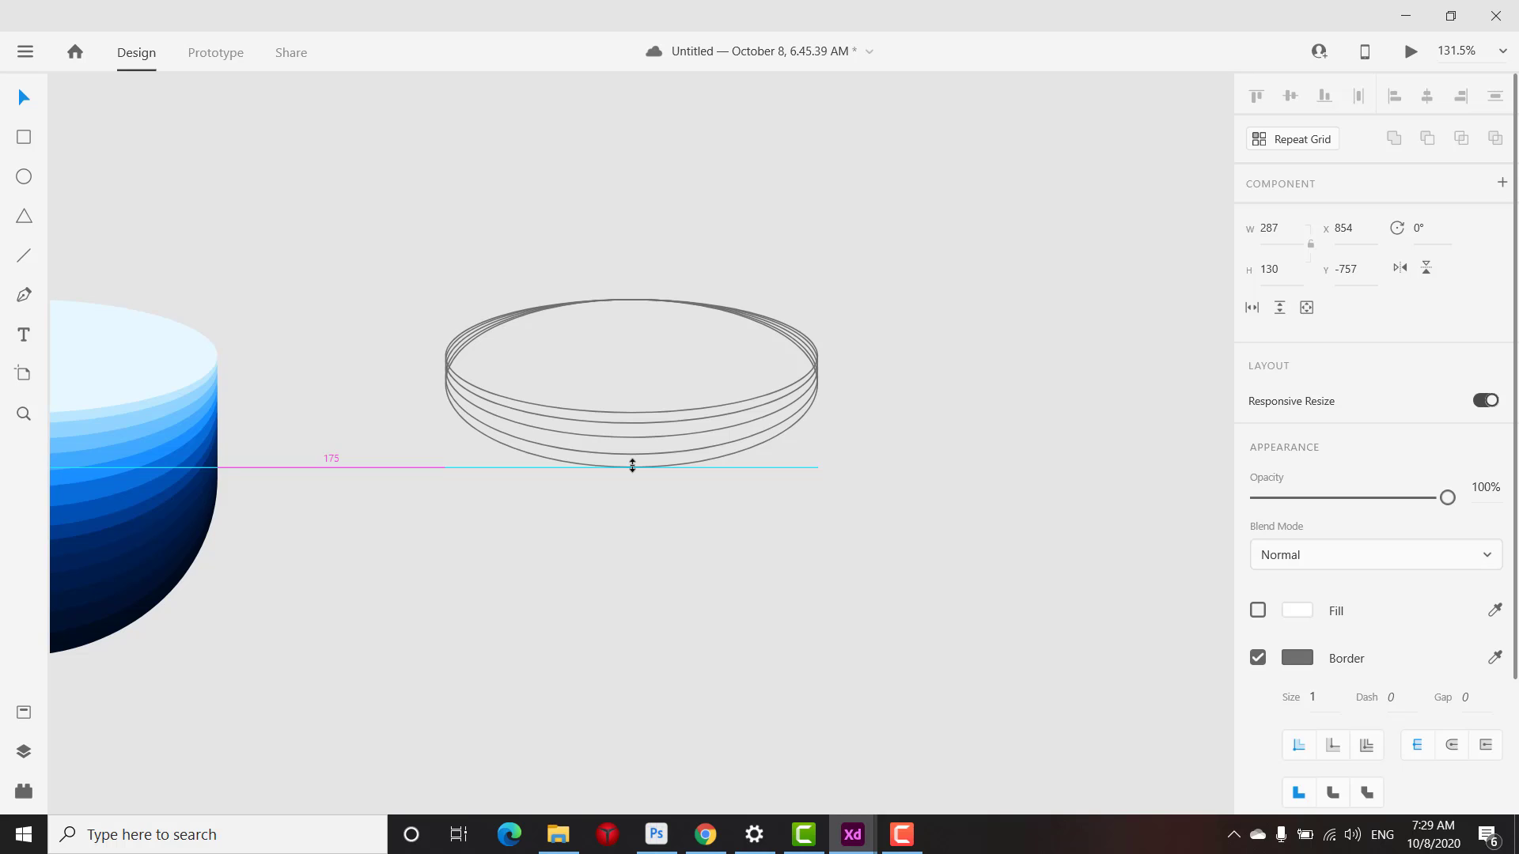
pyautogui.scroll(3, 667, 431)
pyautogui.scroll(-6, 679, 436)
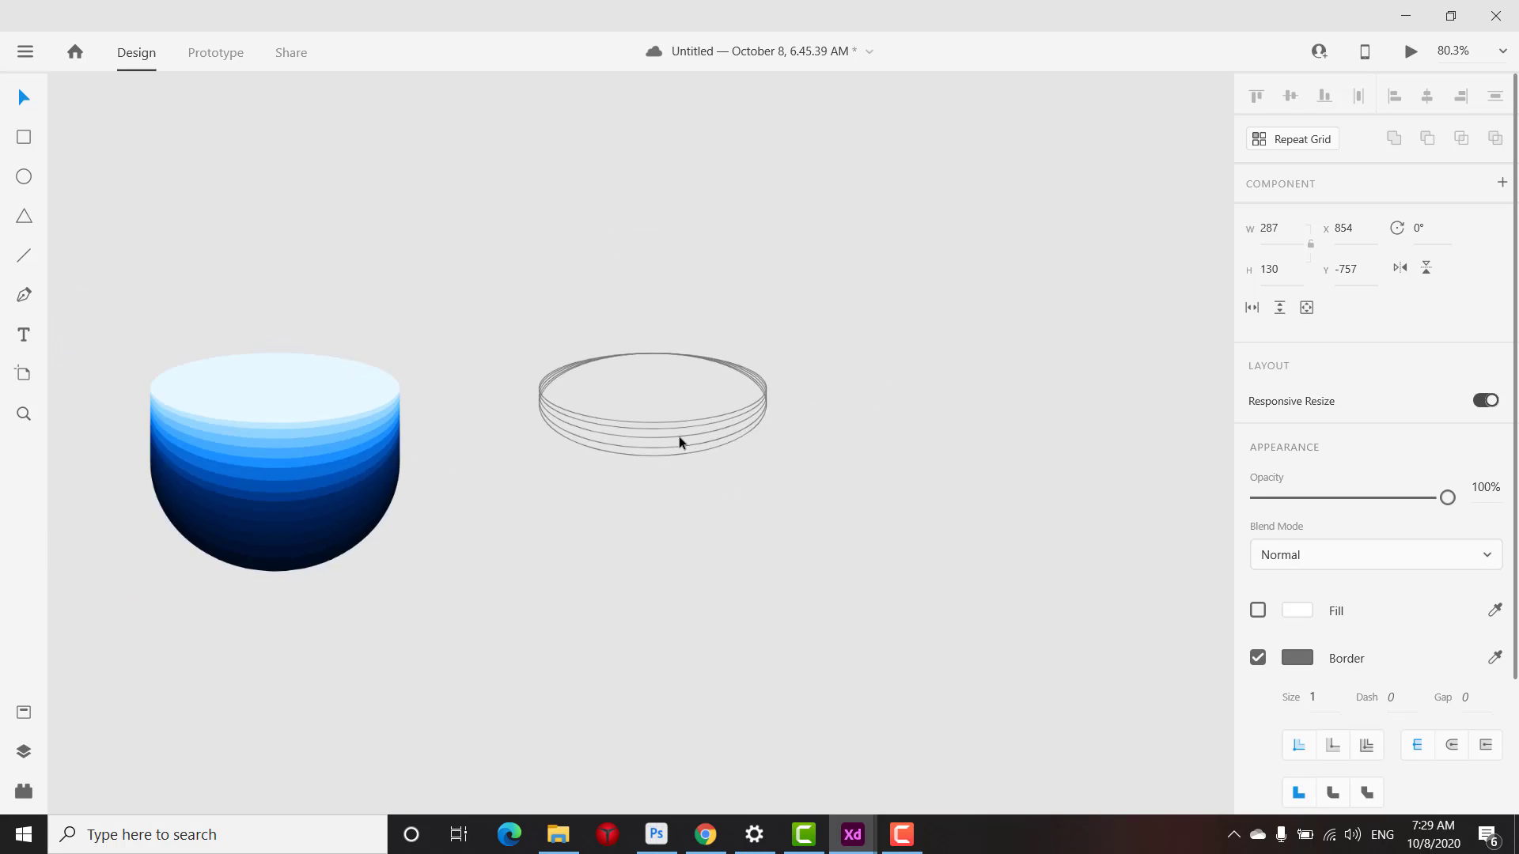
pyautogui.scroll(3, 673, 403)
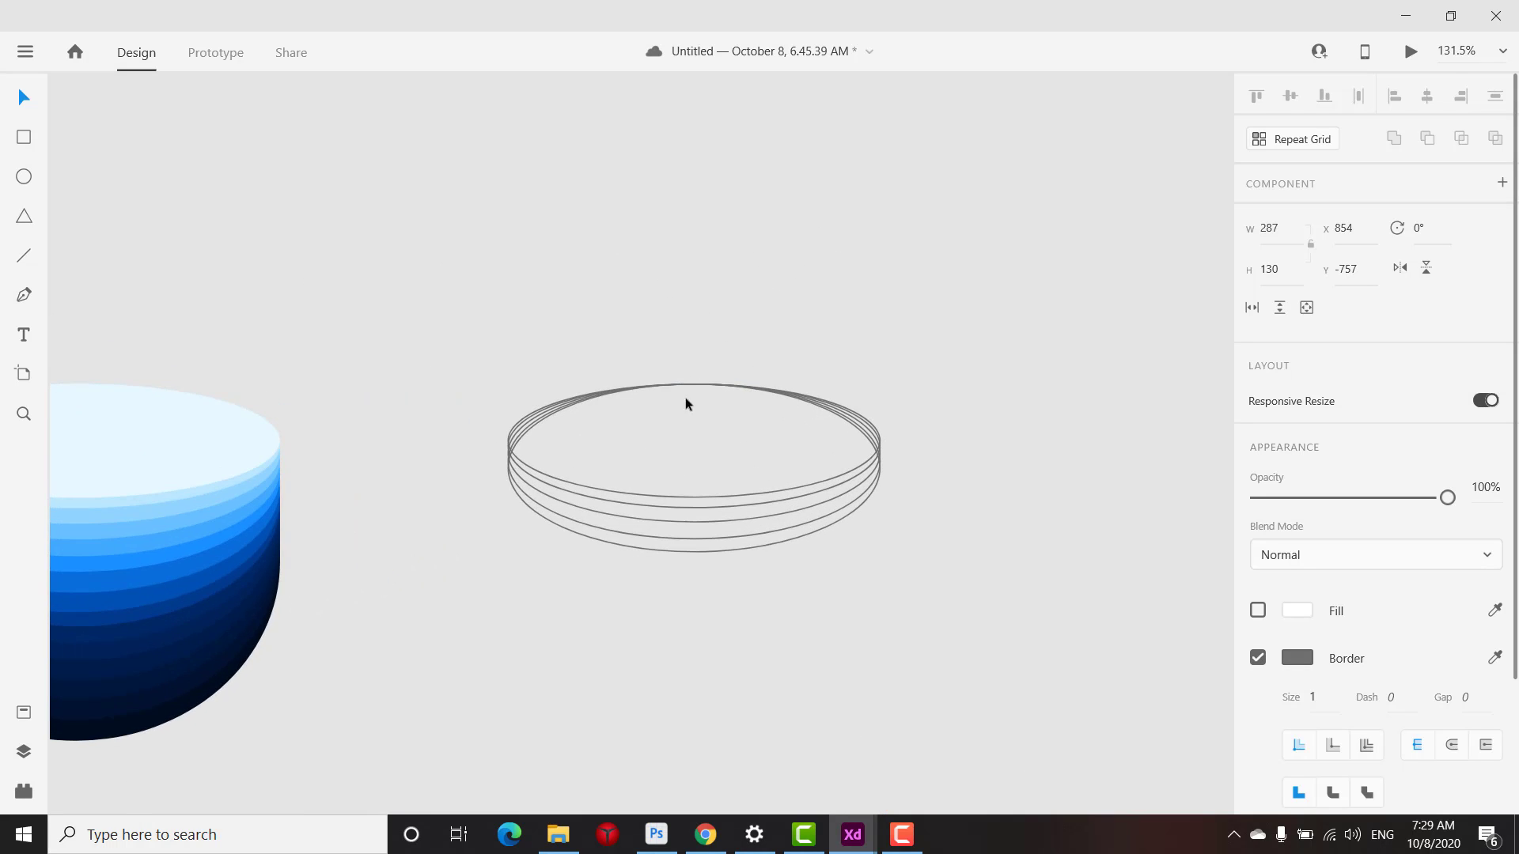
pyautogui.moveTo(432, 323); pyautogui.dragTo(958, 592)
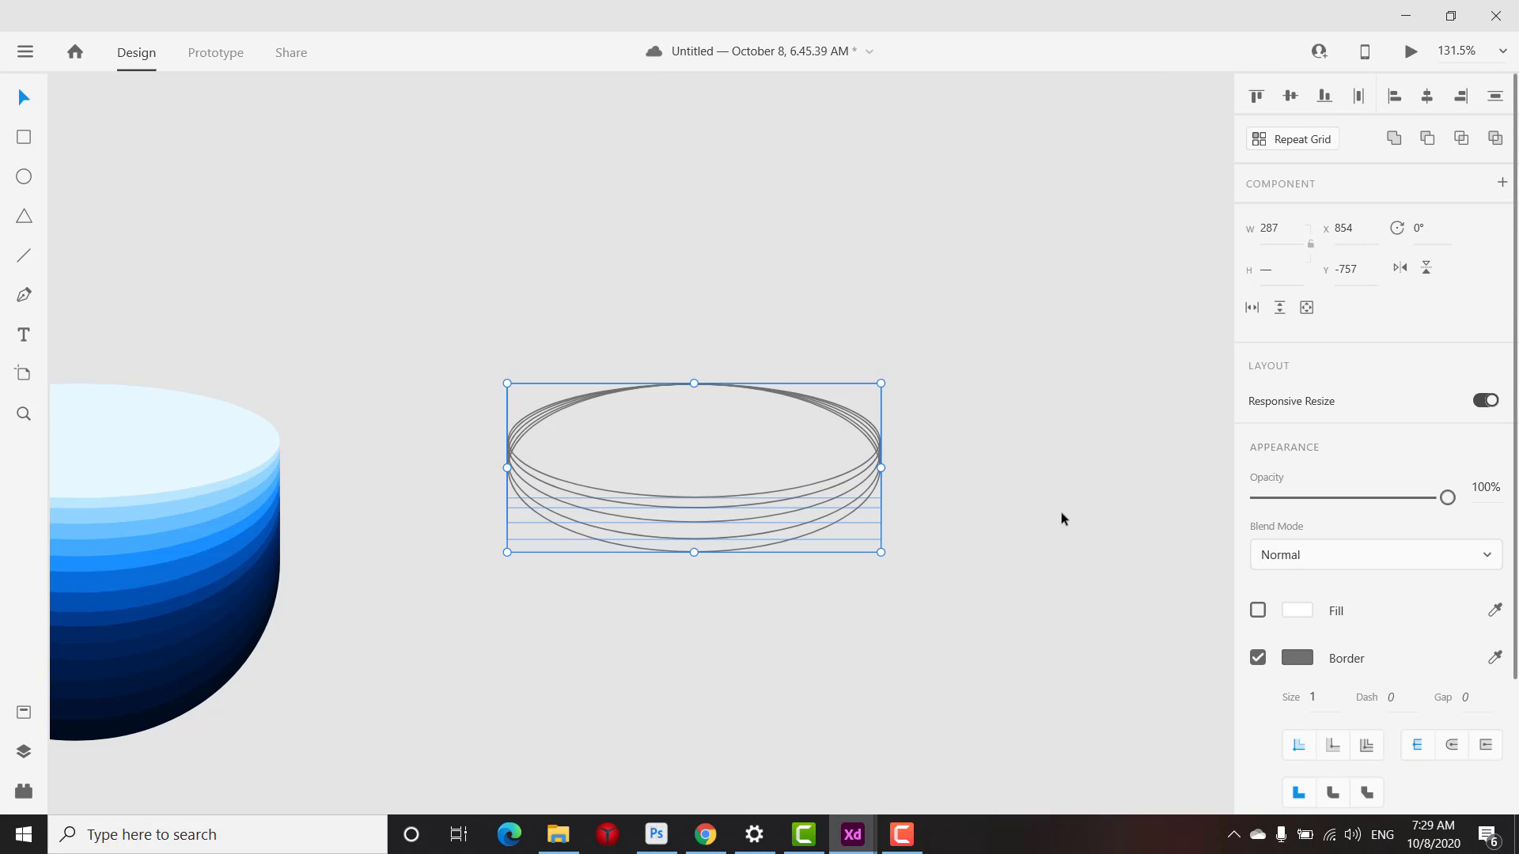
pyautogui.scroll(-1, 994, 454)
pyautogui.click(439, 266)
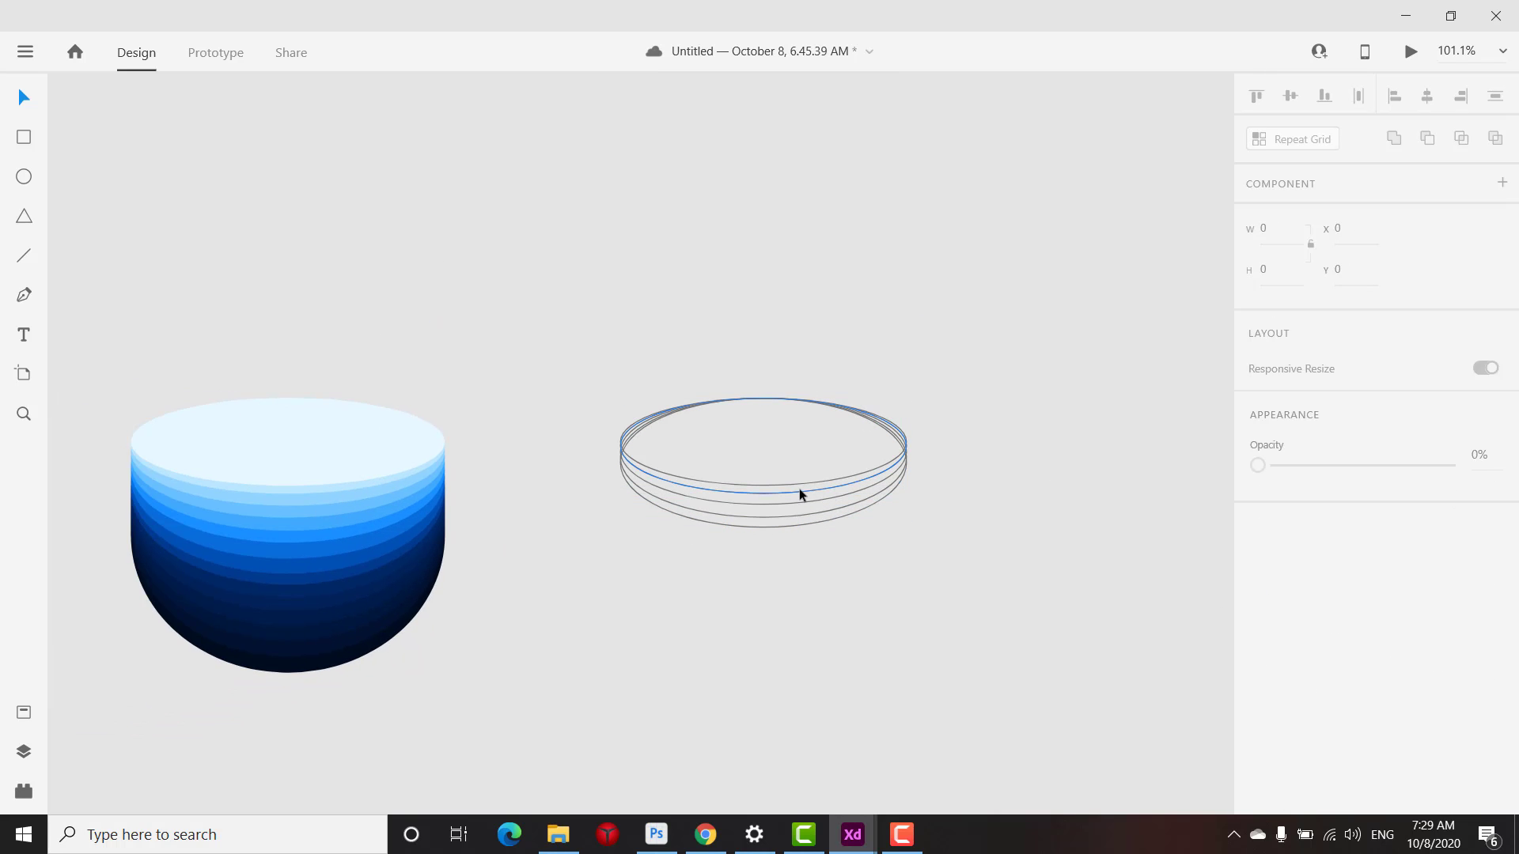
# Show the pasteboard's layers and move the shallowest outlined ellipse, Ellipse 109, to the top of the stacking order
pyautogui.click(777, 524)
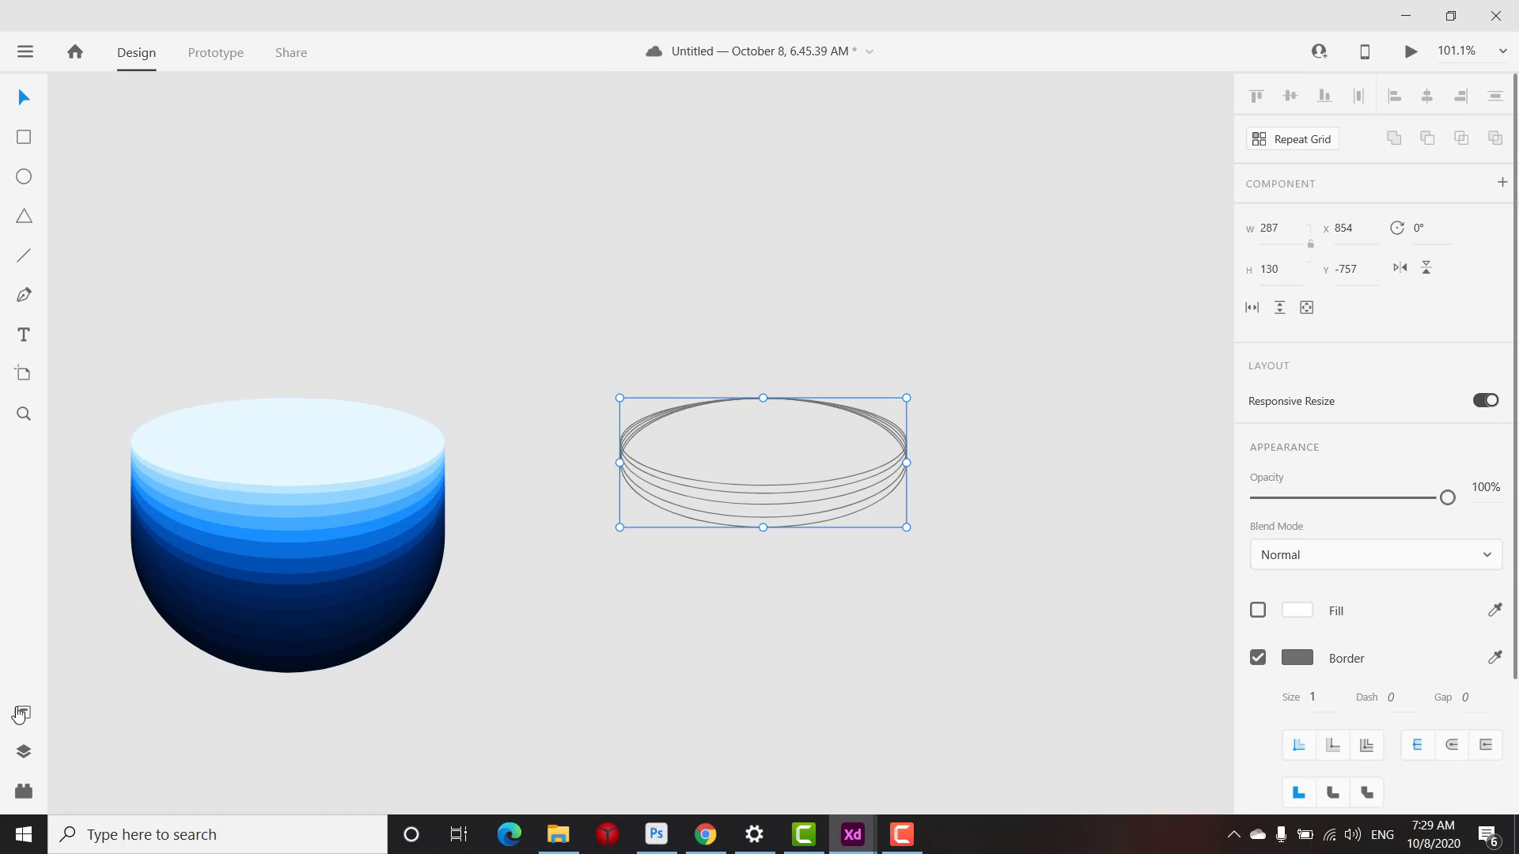
pyautogui.click(25, 716)
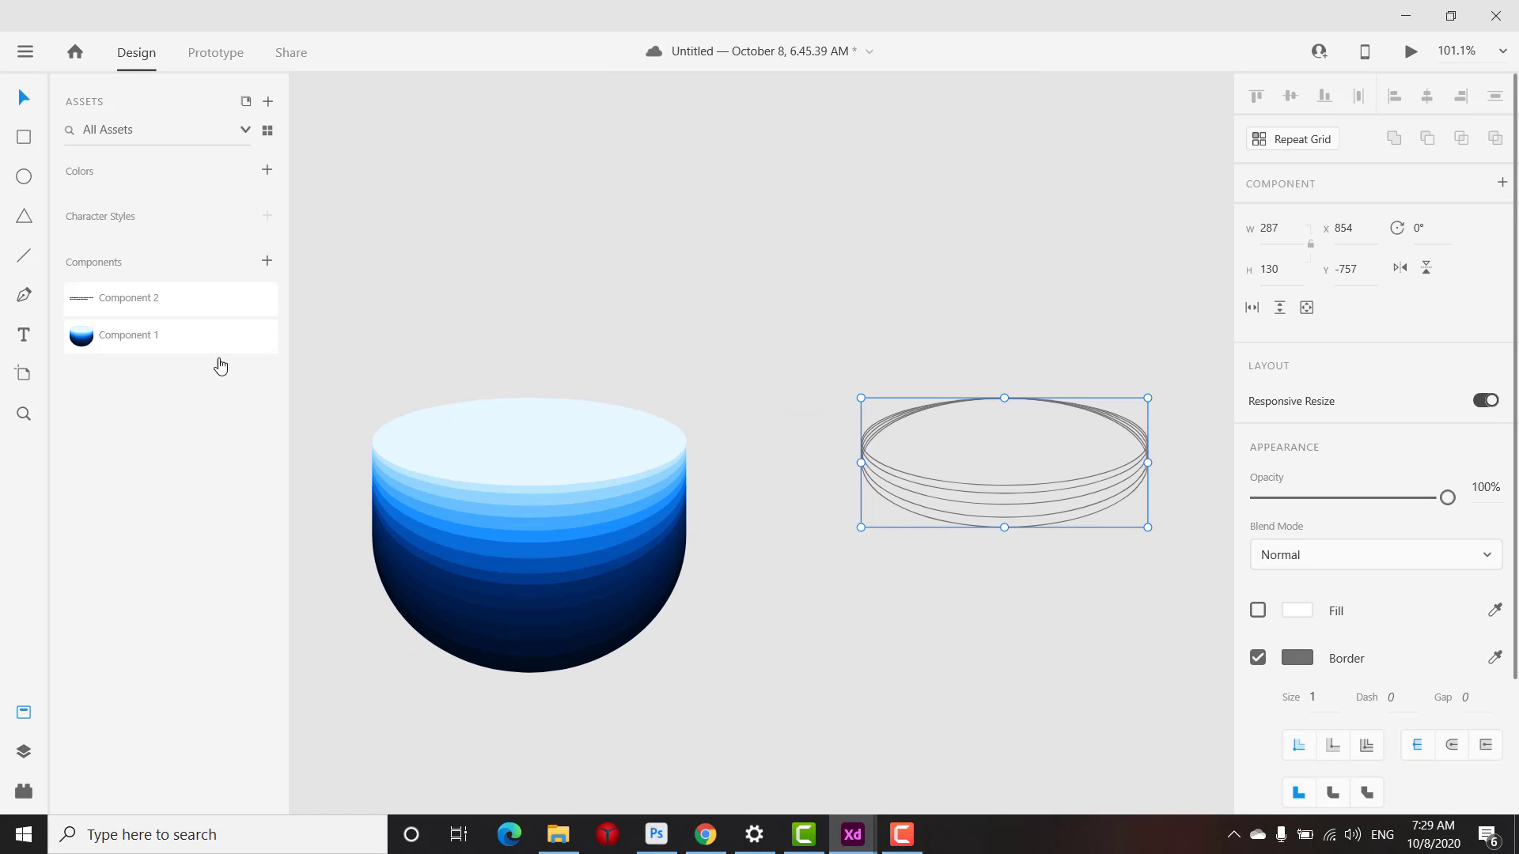
pyautogui.click(17, 756)
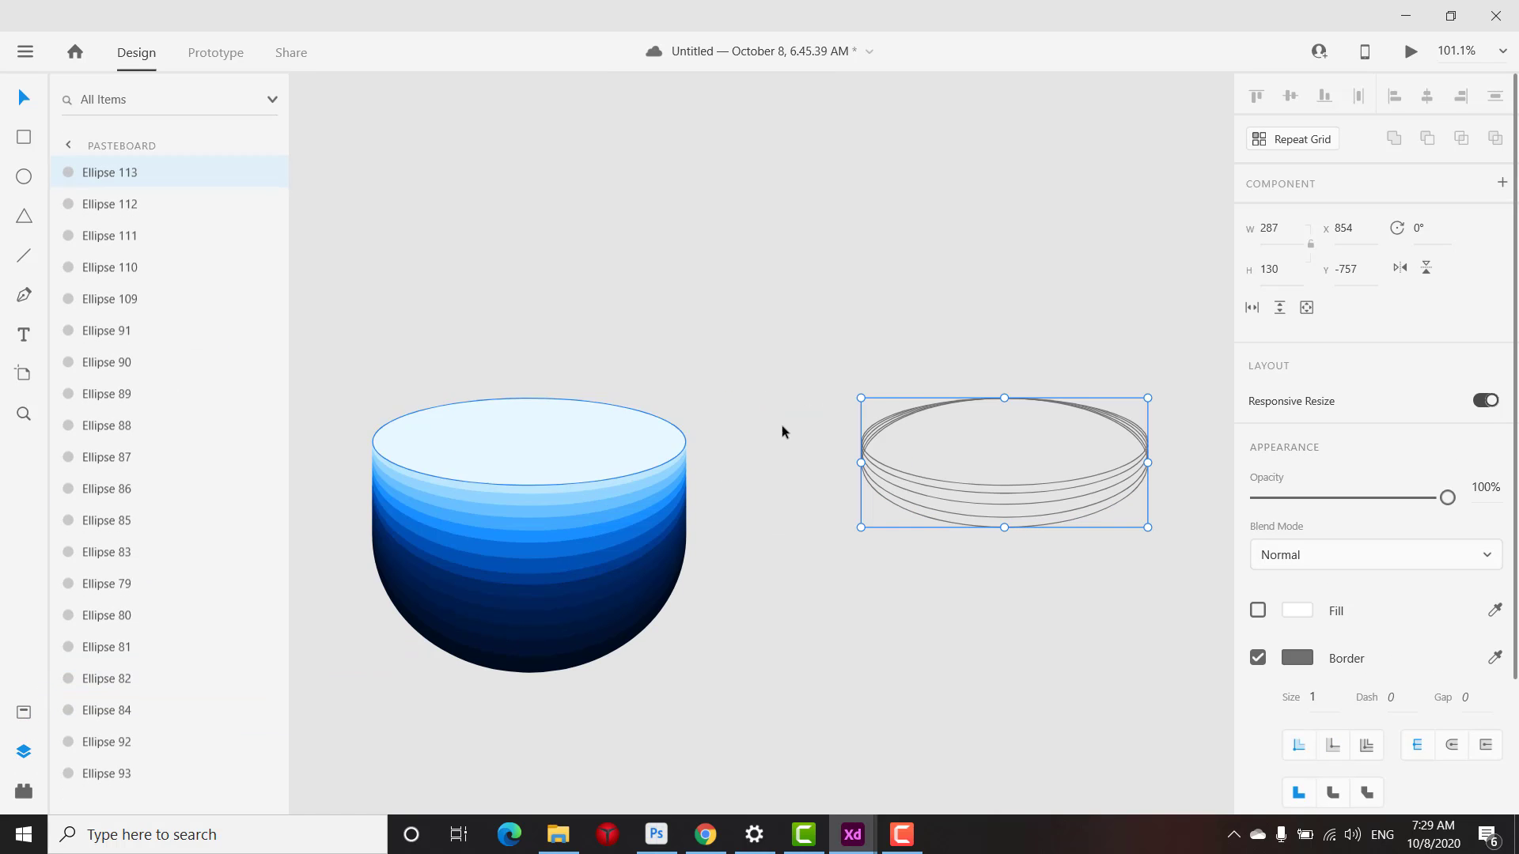
pyautogui.click(978, 420)
pyautogui.click(956, 486)
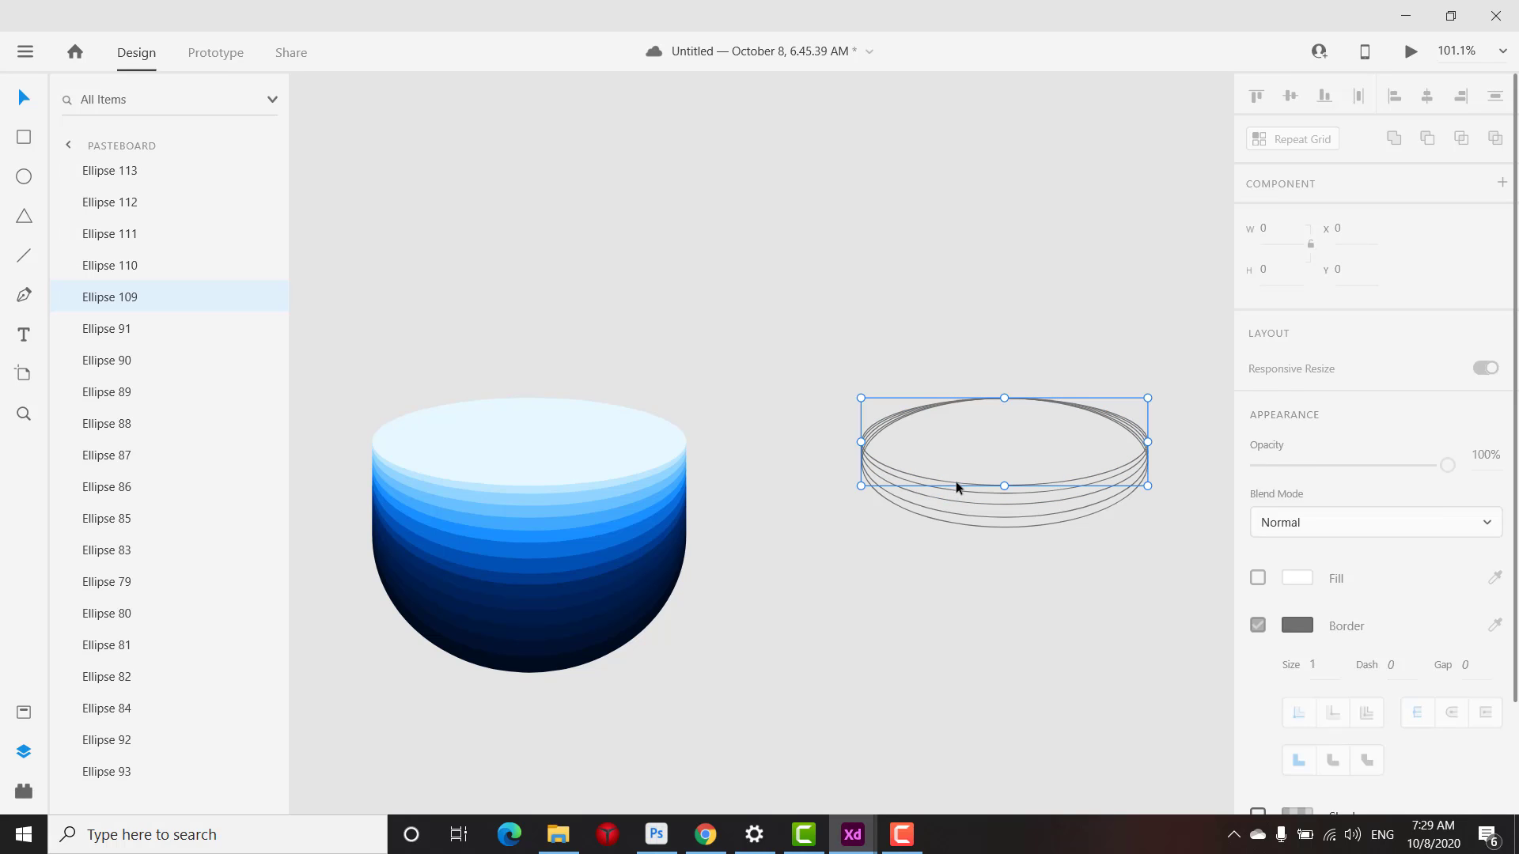
pyautogui.moveTo(107, 304); pyautogui.dragTo(117, 156)
# Group all the stacked blue ellipses into one object
pyautogui.click(362, 297)
pyautogui.moveTo(363, 299)
pyautogui.mouseDown()
pyautogui.moveTo(691, 706)
pyautogui.moveTo(696, 691)
pyautogui.mouseUp()
pyautogui.hotkey('ctrl', 'g')
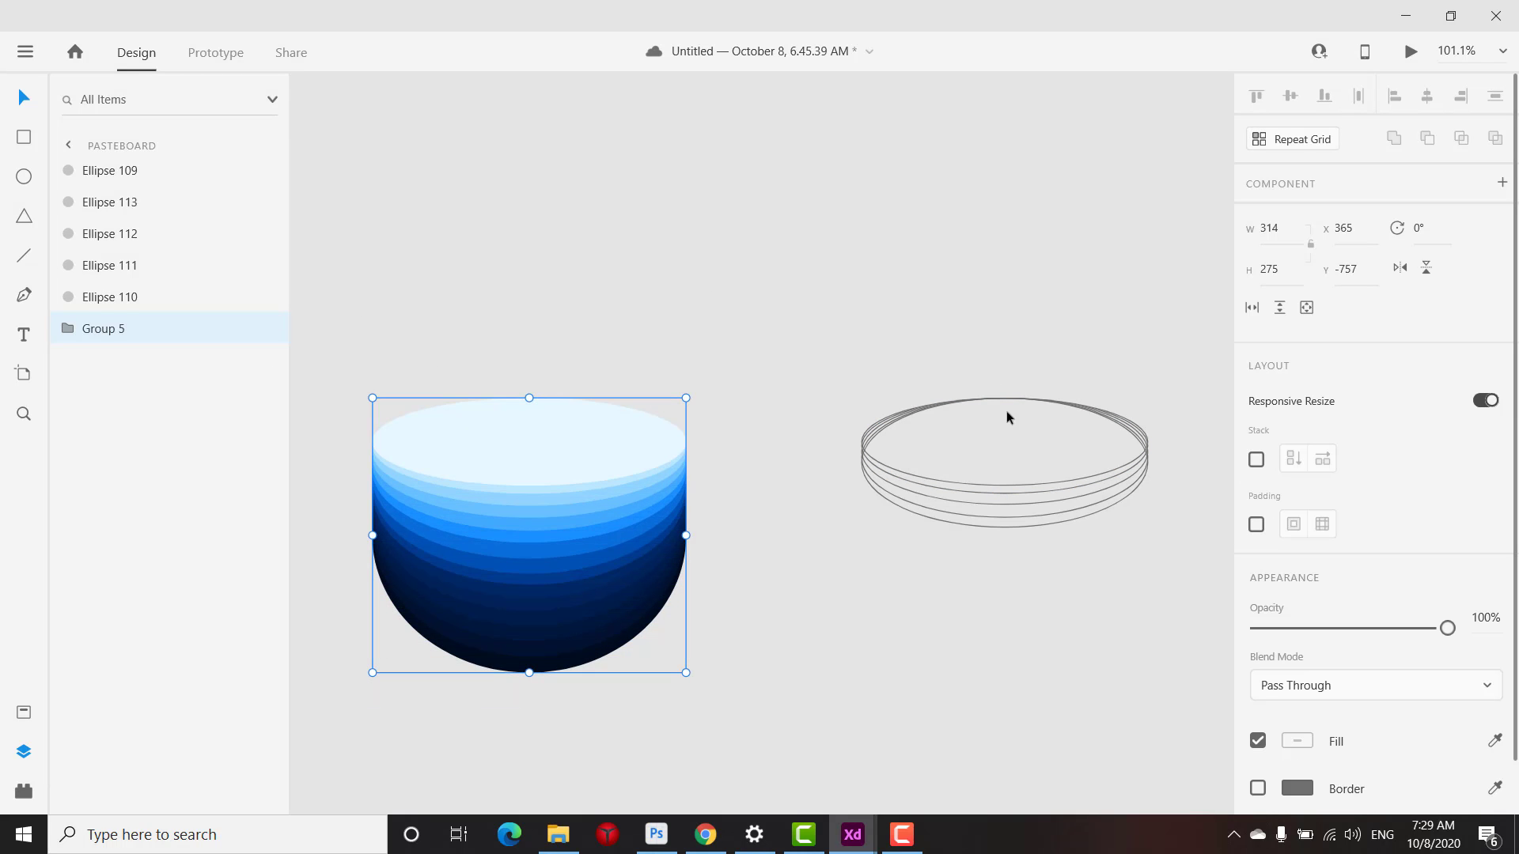
# Reorder the layers to place Ellipse 113 directly above Group 5 and Ellipse 112 directly above Ellipse 113
pyautogui.click(924, 477)
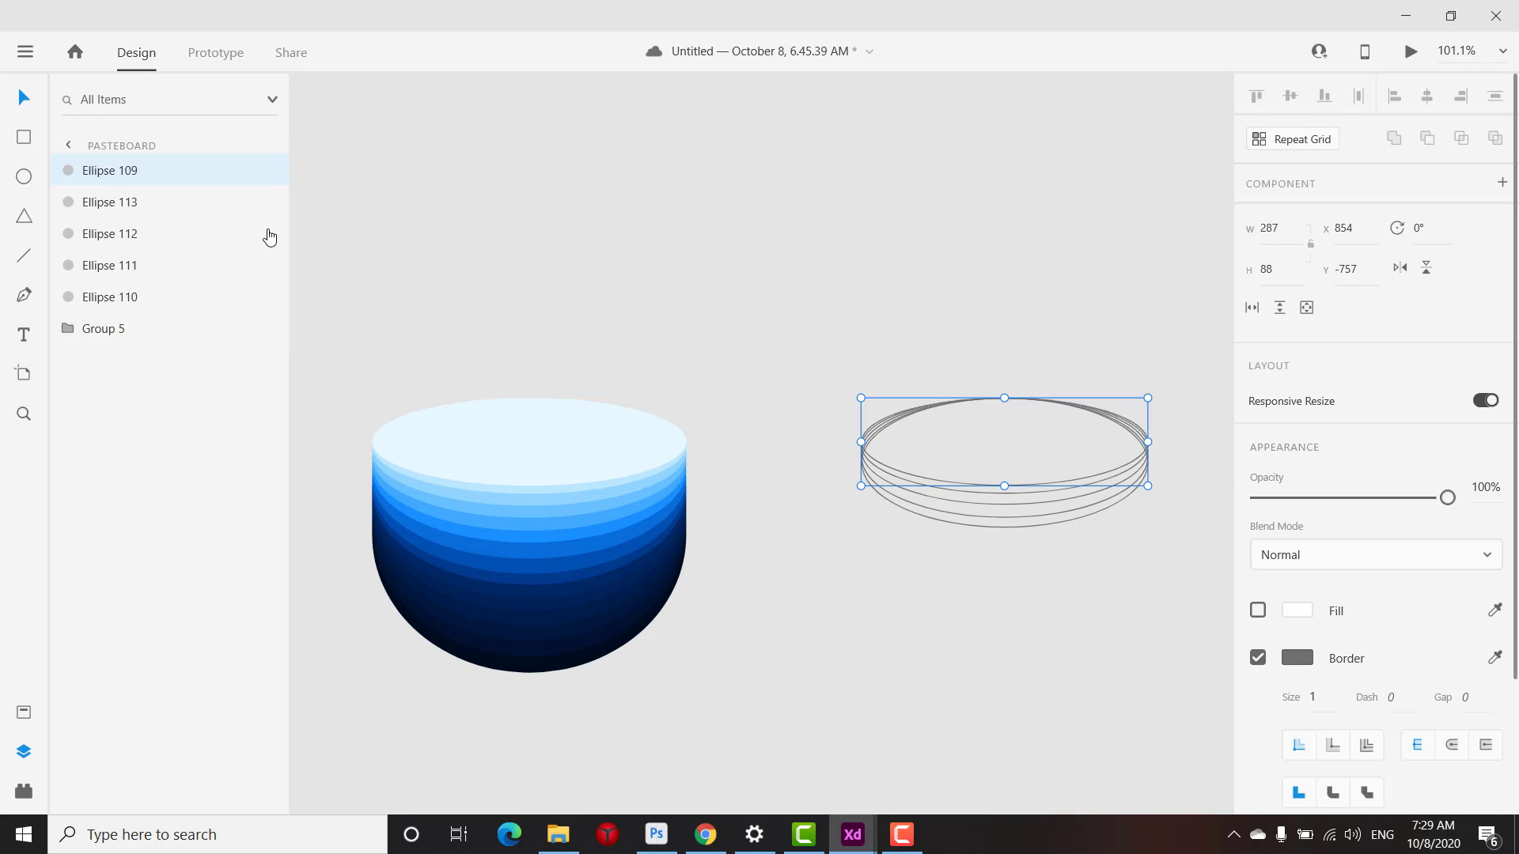
pyautogui.scroll(-3, 875, 355)
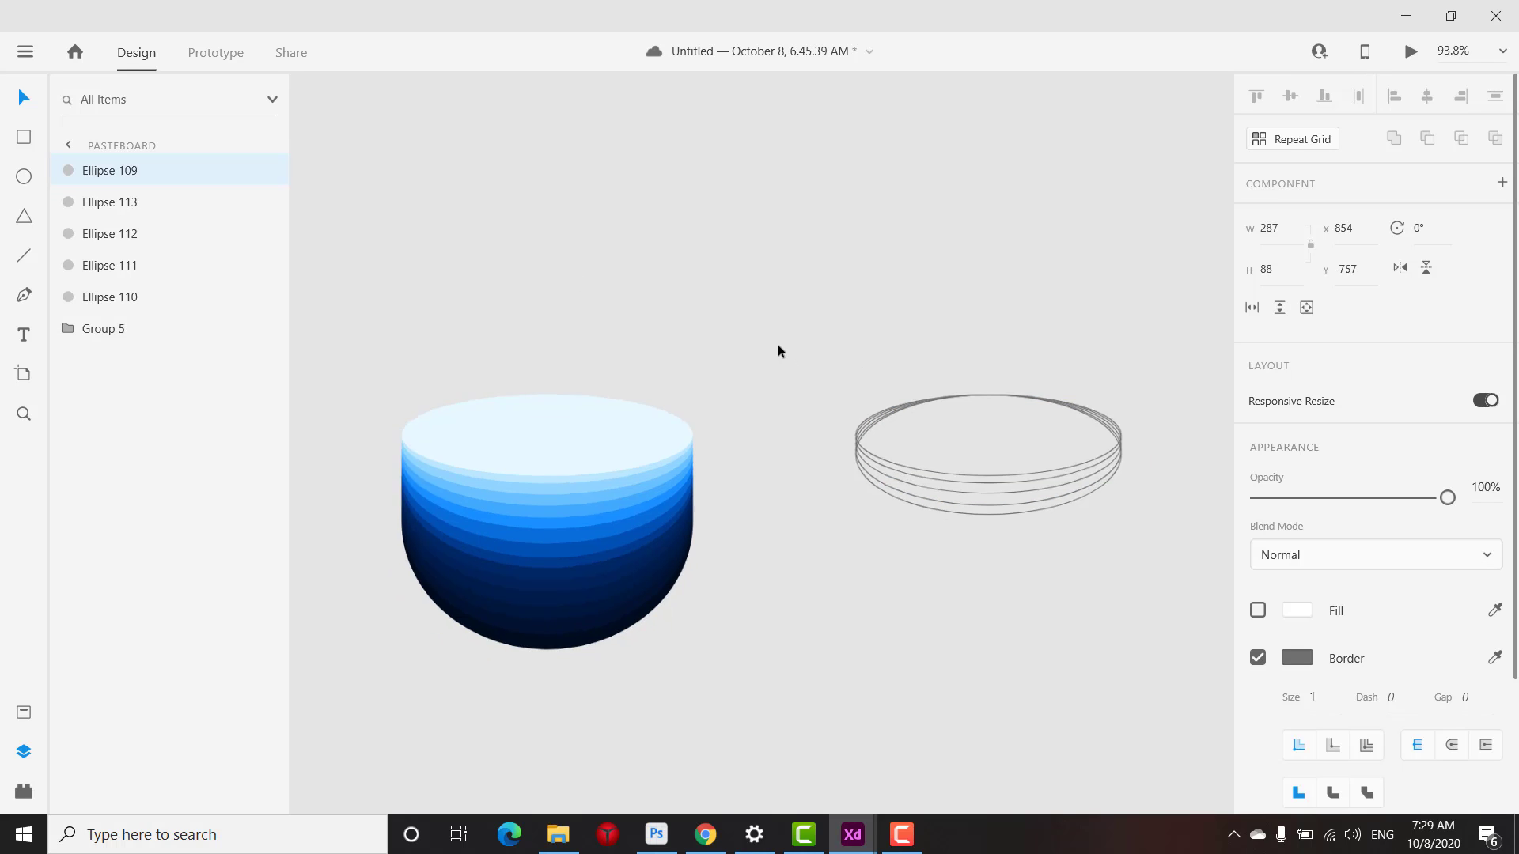
pyautogui.click(119, 299)
pyautogui.click(113, 203)
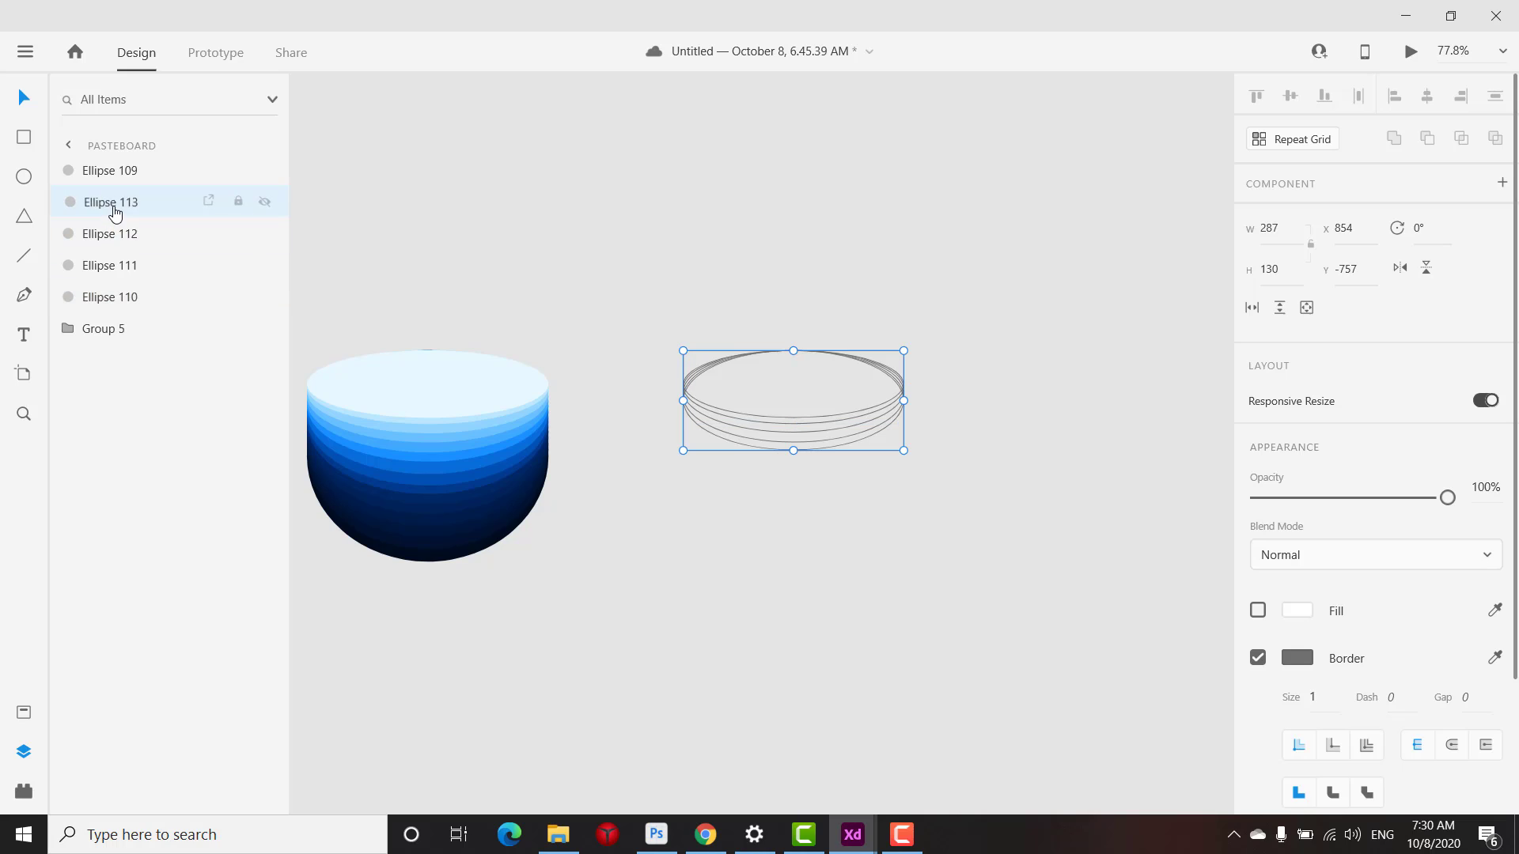
pyautogui.moveTo(116, 207); pyautogui.dragTo(118, 309)
pyautogui.click(117, 271)
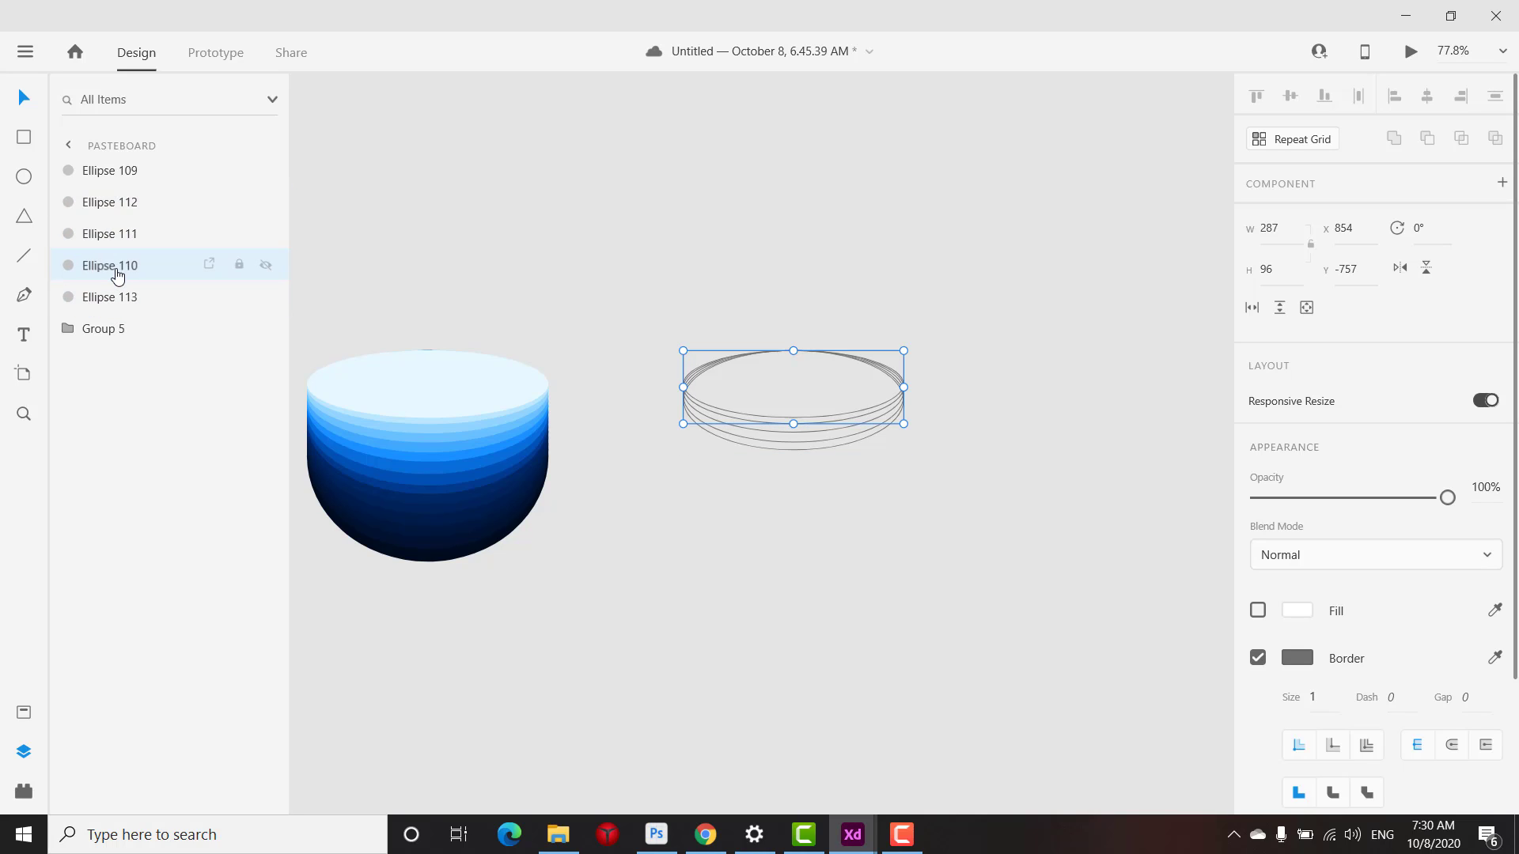
pyautogui.click(122, 204)
pyautogui.moveTo(122, 204); pyautogui.dragTo(122, 283)
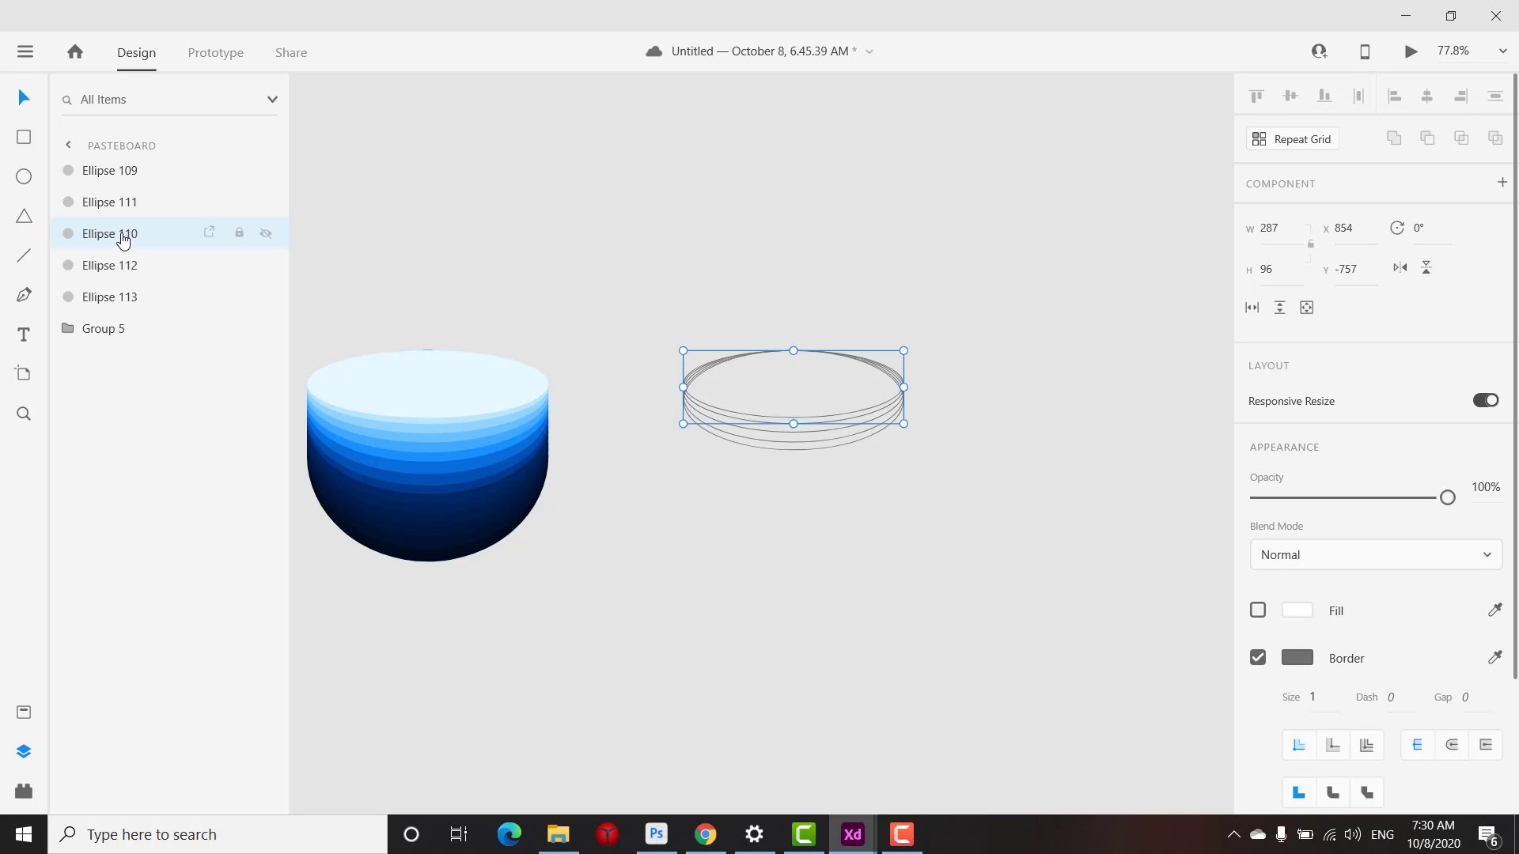
# Turn the white fill back on for all five outlined ellipses
pyautogui.moveTo(628, 259); pyautogui.dragTo(949, 518)
pyautogui.click(1257, 611)
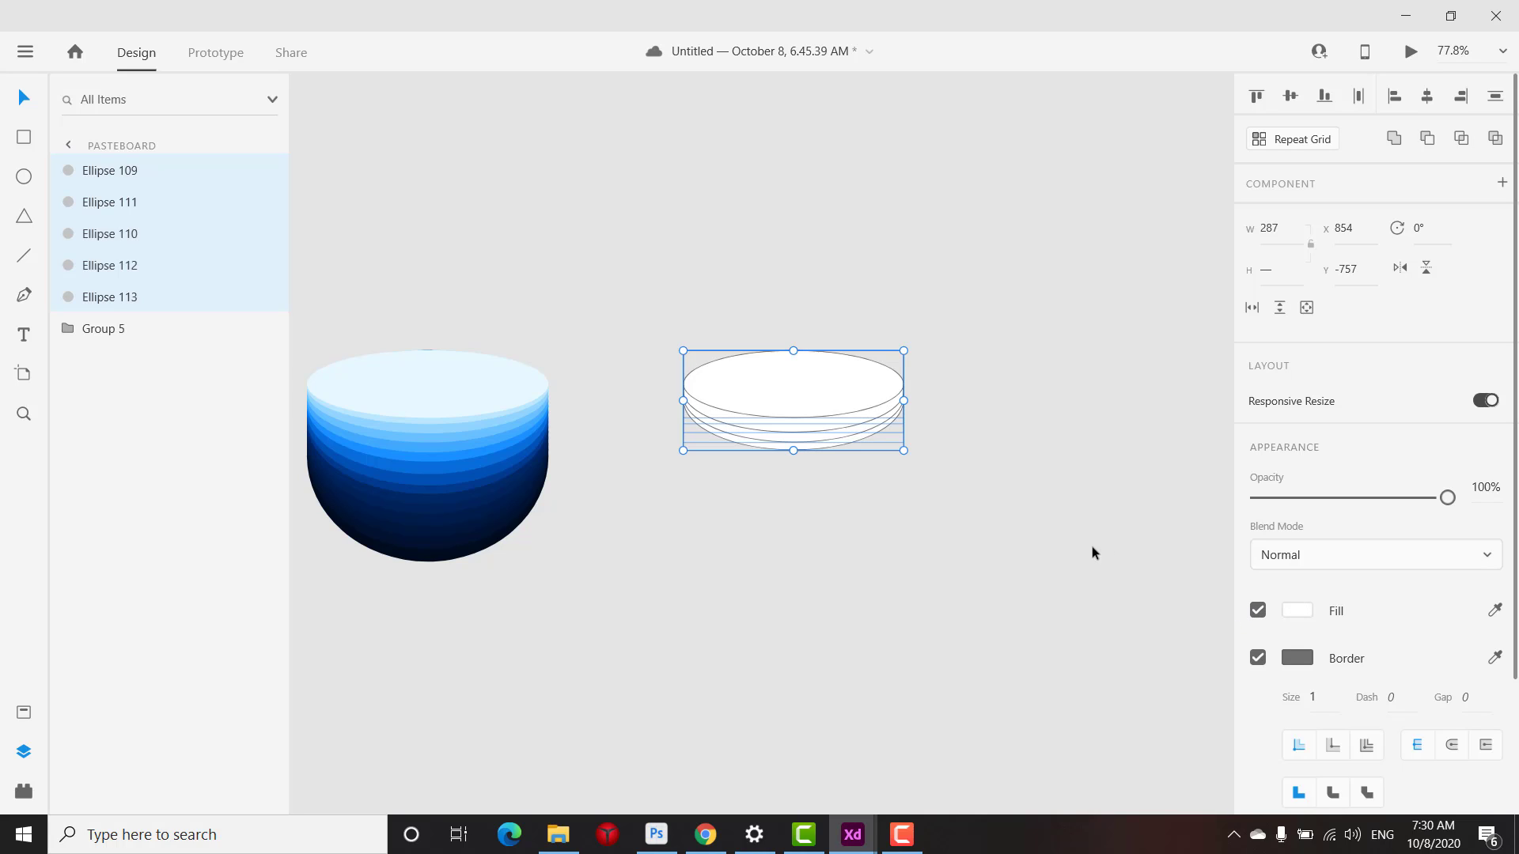
pyautogui.click(563, 289)
# Move Ellipse 110 above Ellipse 111 in the stacking order, directly beneath Ellipse 109
pyautogui.click(827, 389)
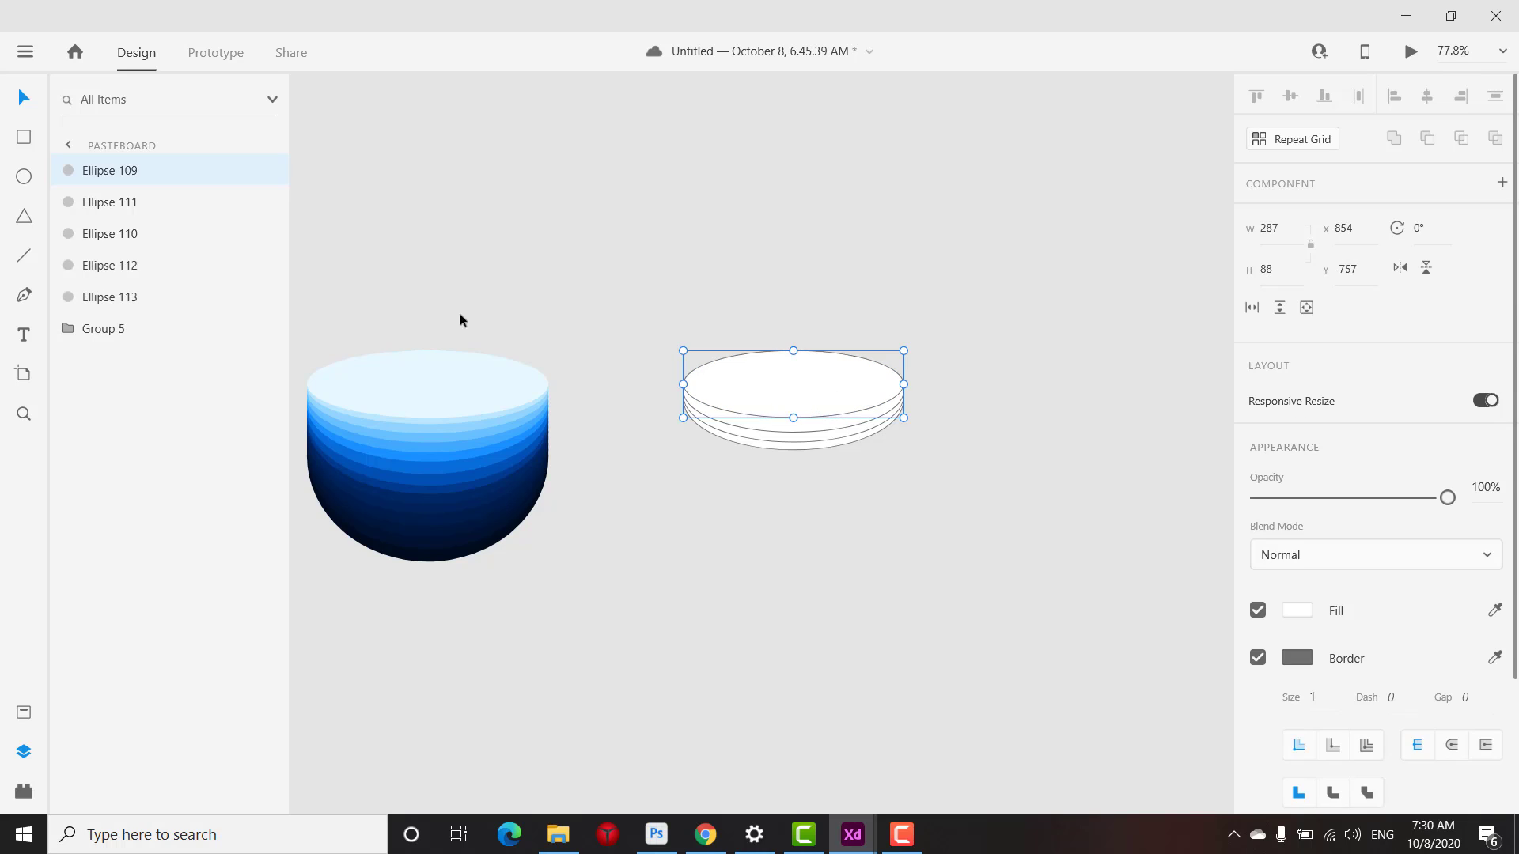
pyautogui.click(126, 212)
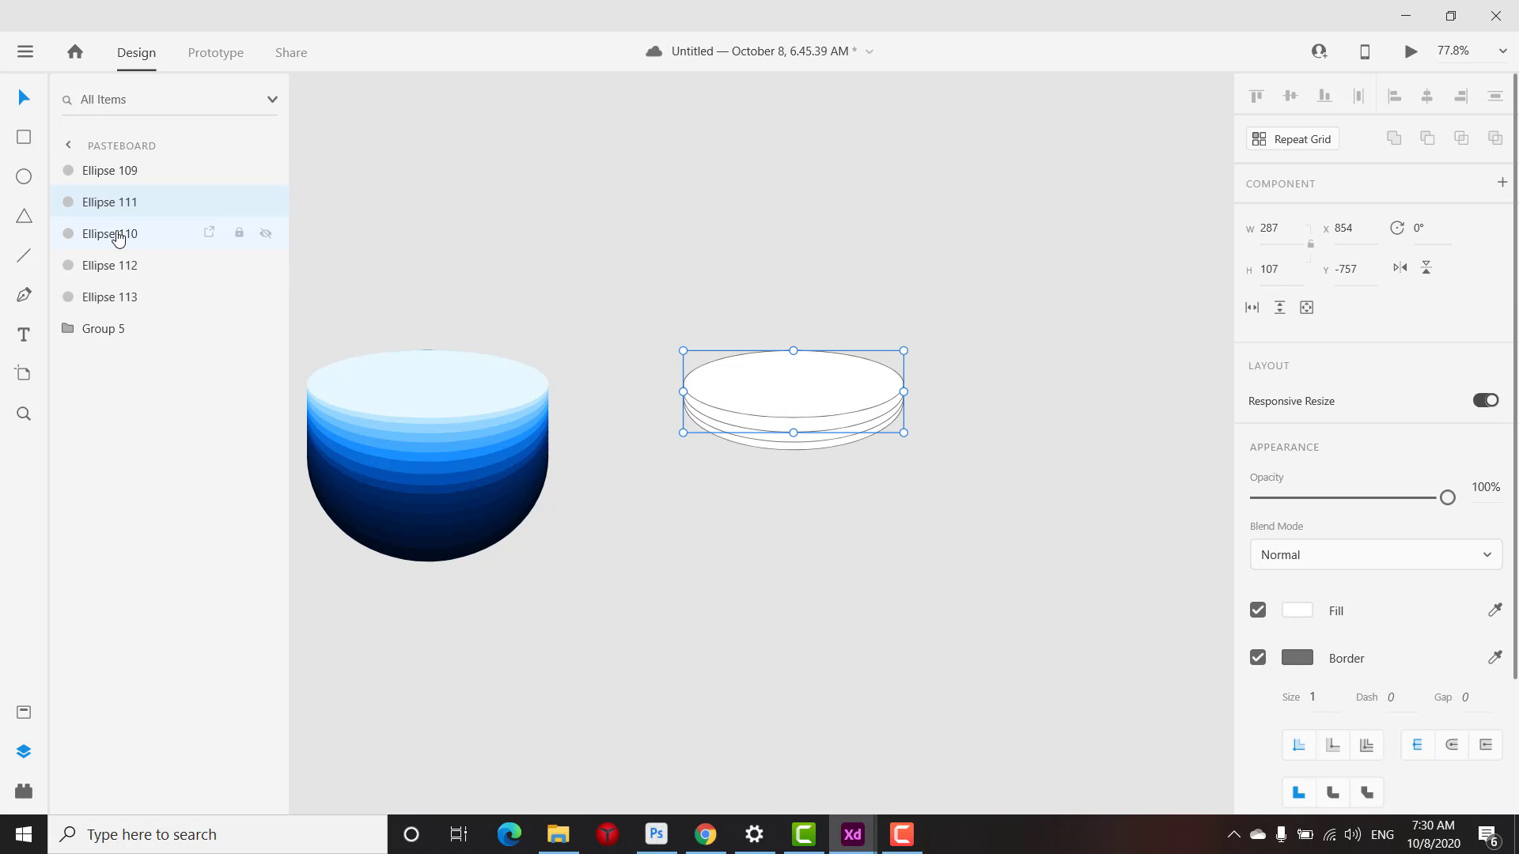
pyautogui.click(118, 235)
pyautogui.moveTo(118, 235); pyautogui.dragTo(125, 196)
pyautogui.click(993, 415)
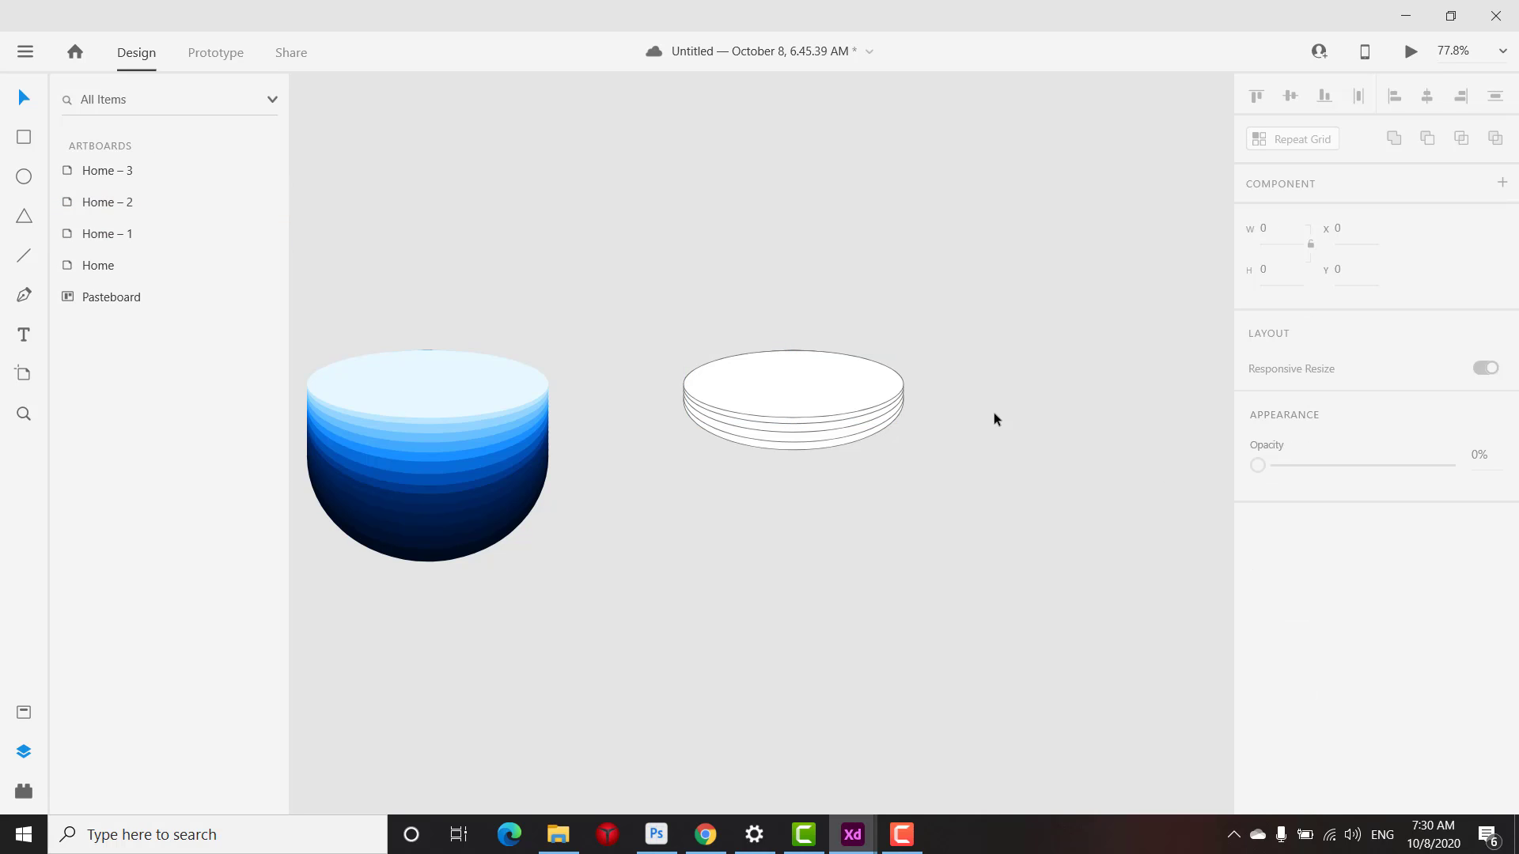
# Move the five white ellipses together horizontally away from the blue shape, to about X 971
pyautogui.moveTo(654, 263); pyautogui.dragTo(980, 511)
pyautogui.moveTo(765, 383); pyautogui.dragTo(856, 386)
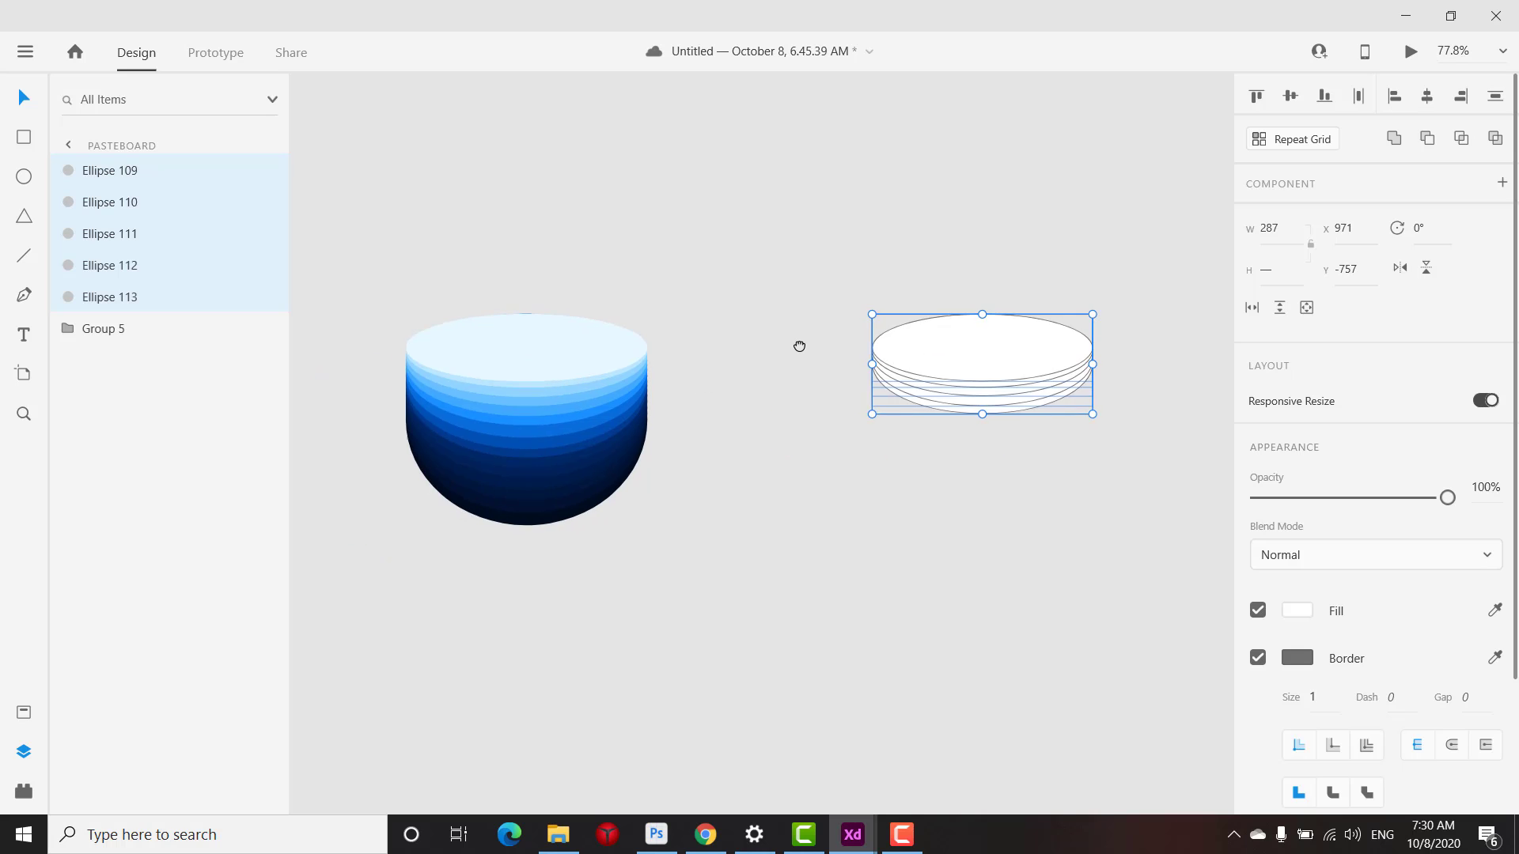
pyautogui.scroll(-3, 856, 366)
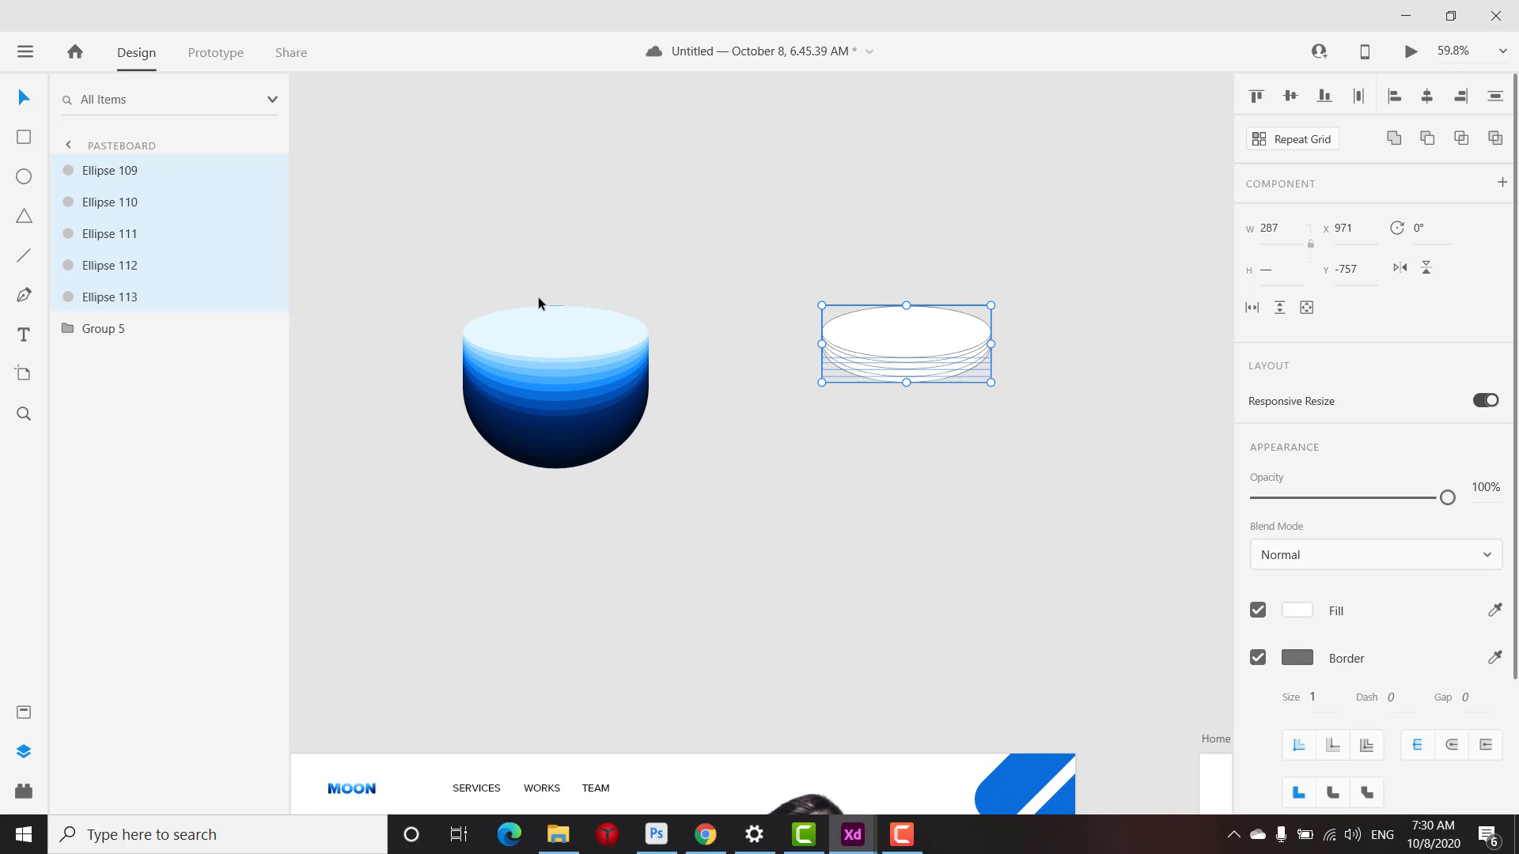
pyautogui.scroll(4, 544, 310)
pyautogui.scroll(-3, 553, 310)
pyautogui.scroll(-2, 553, 315)
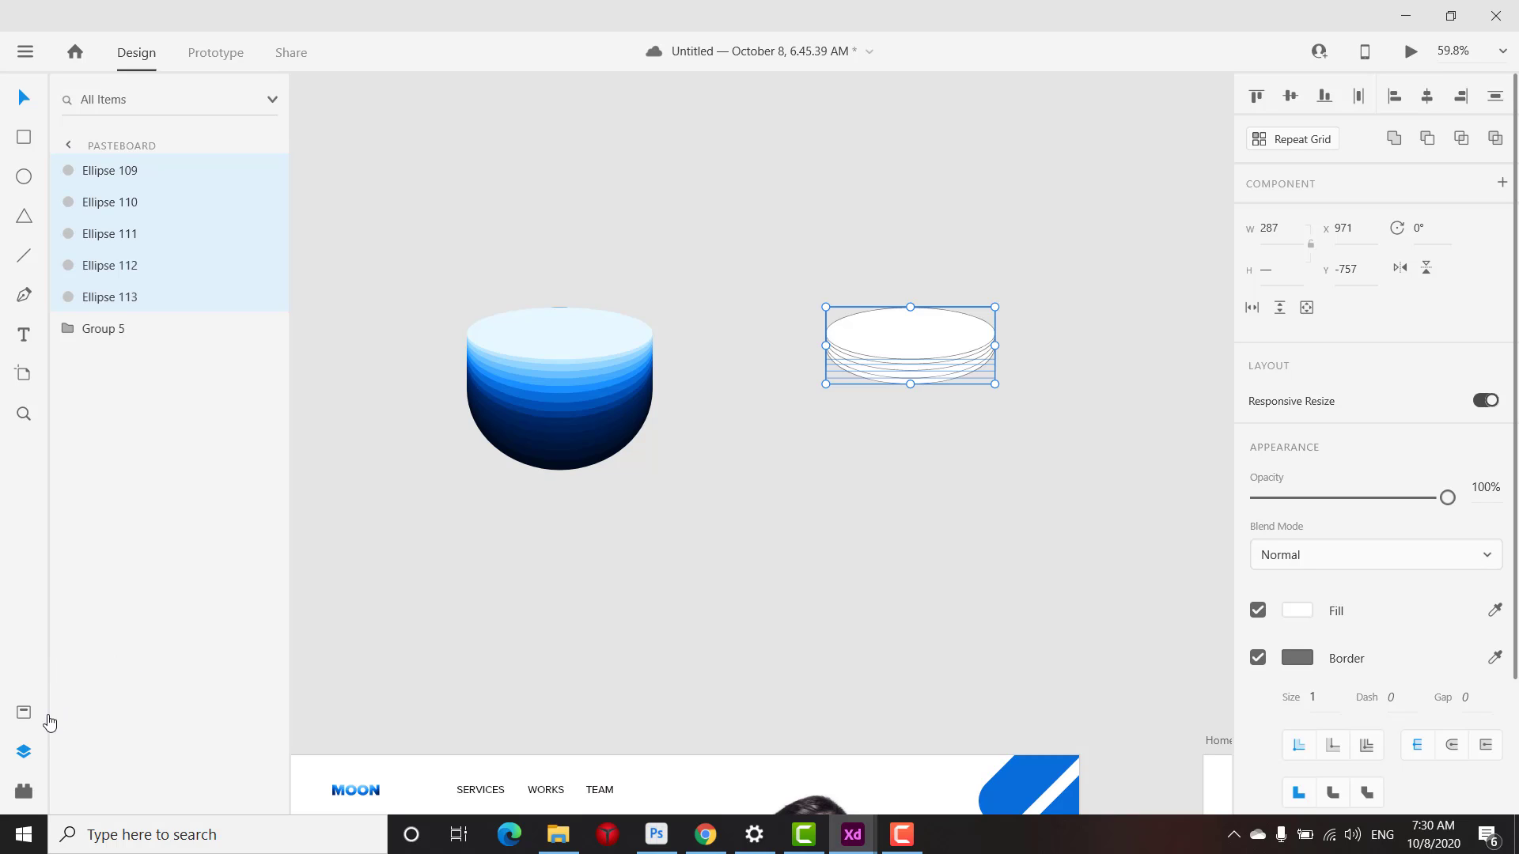
# Generate the Ant Design Colors palette on the canvas with the Instant Color plugin
pyautogui.click(24, 792)
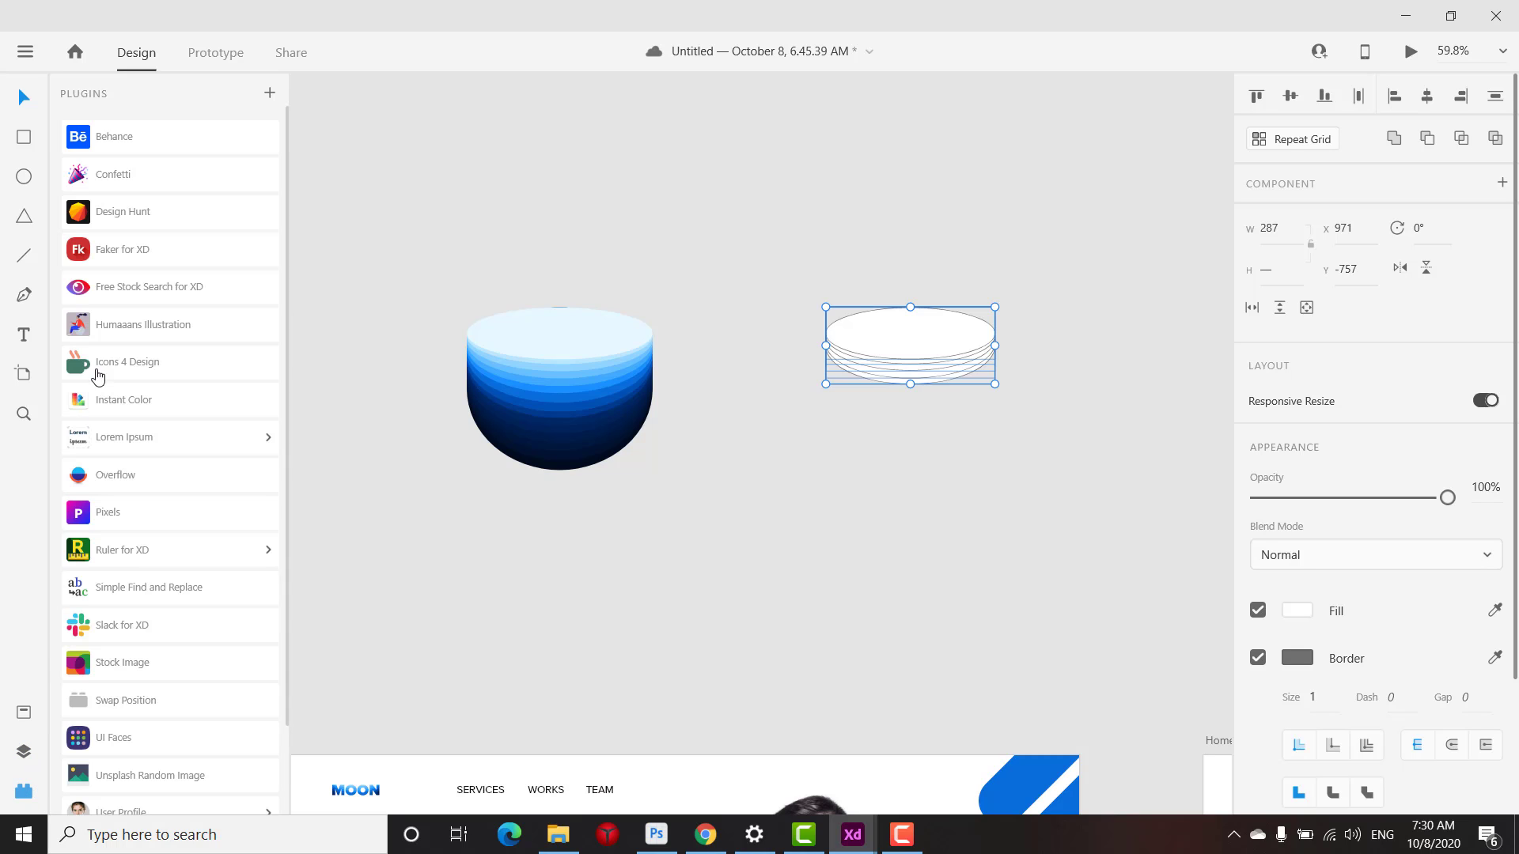
pyautogui.scroll(-2, 163, 533)
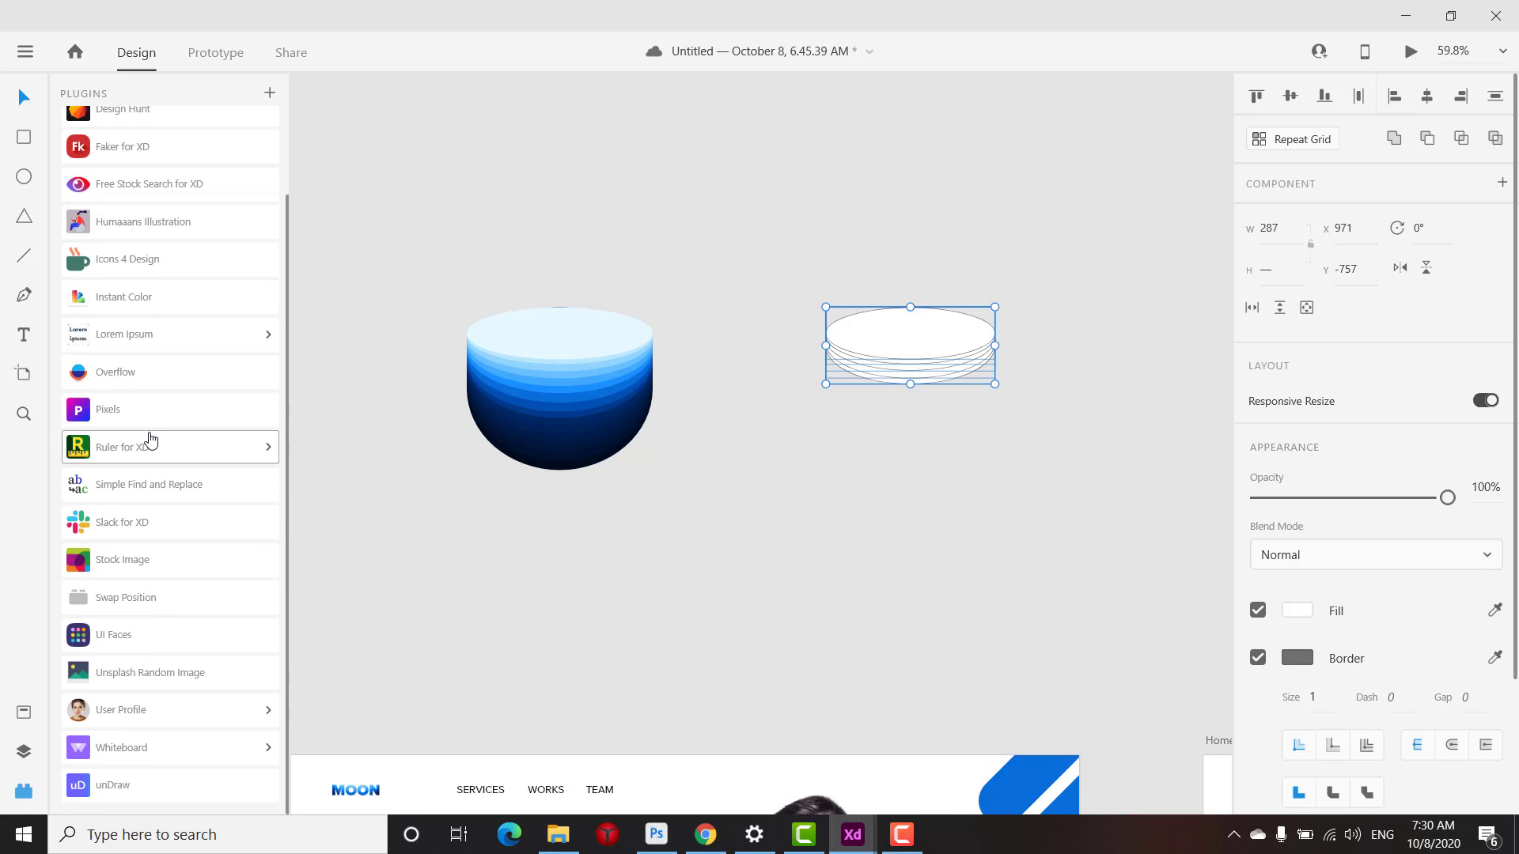
pyautogui.scroll(2, 150, 436)
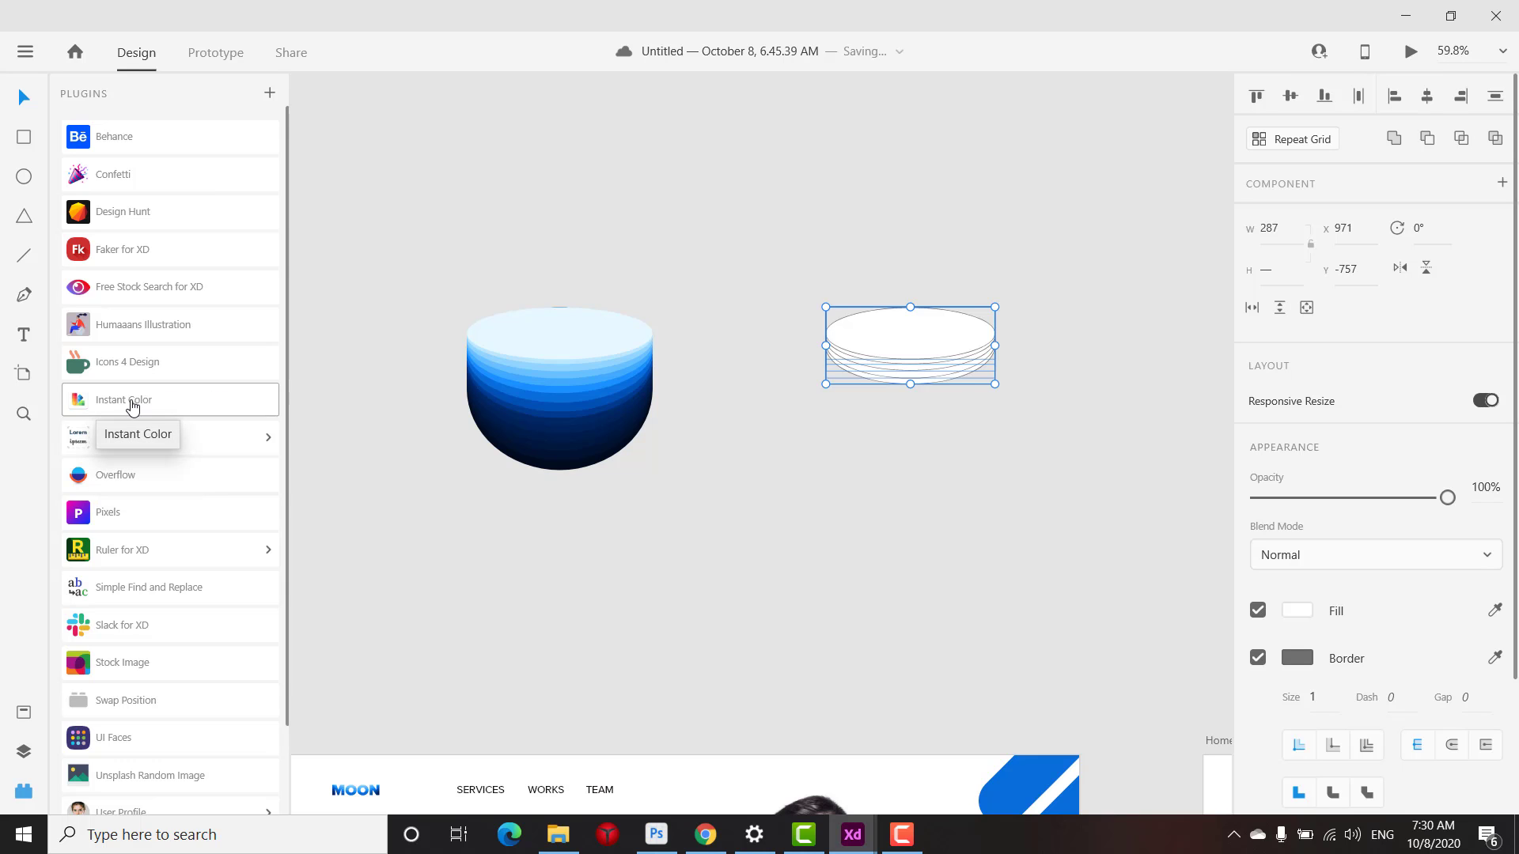
pyautogui.click(145, 403)
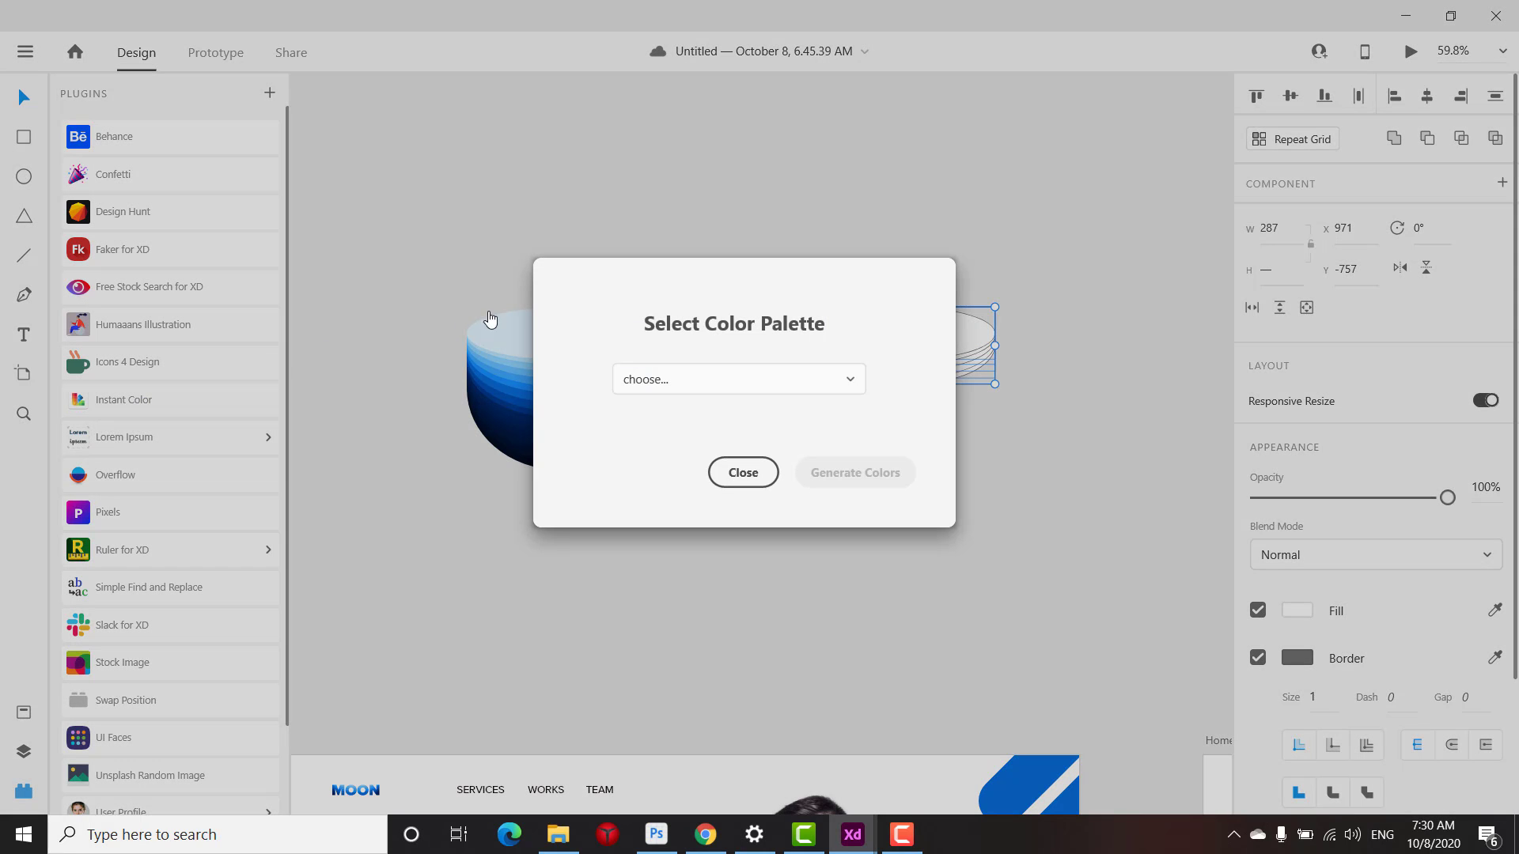
pyautogui.click(779, 382)
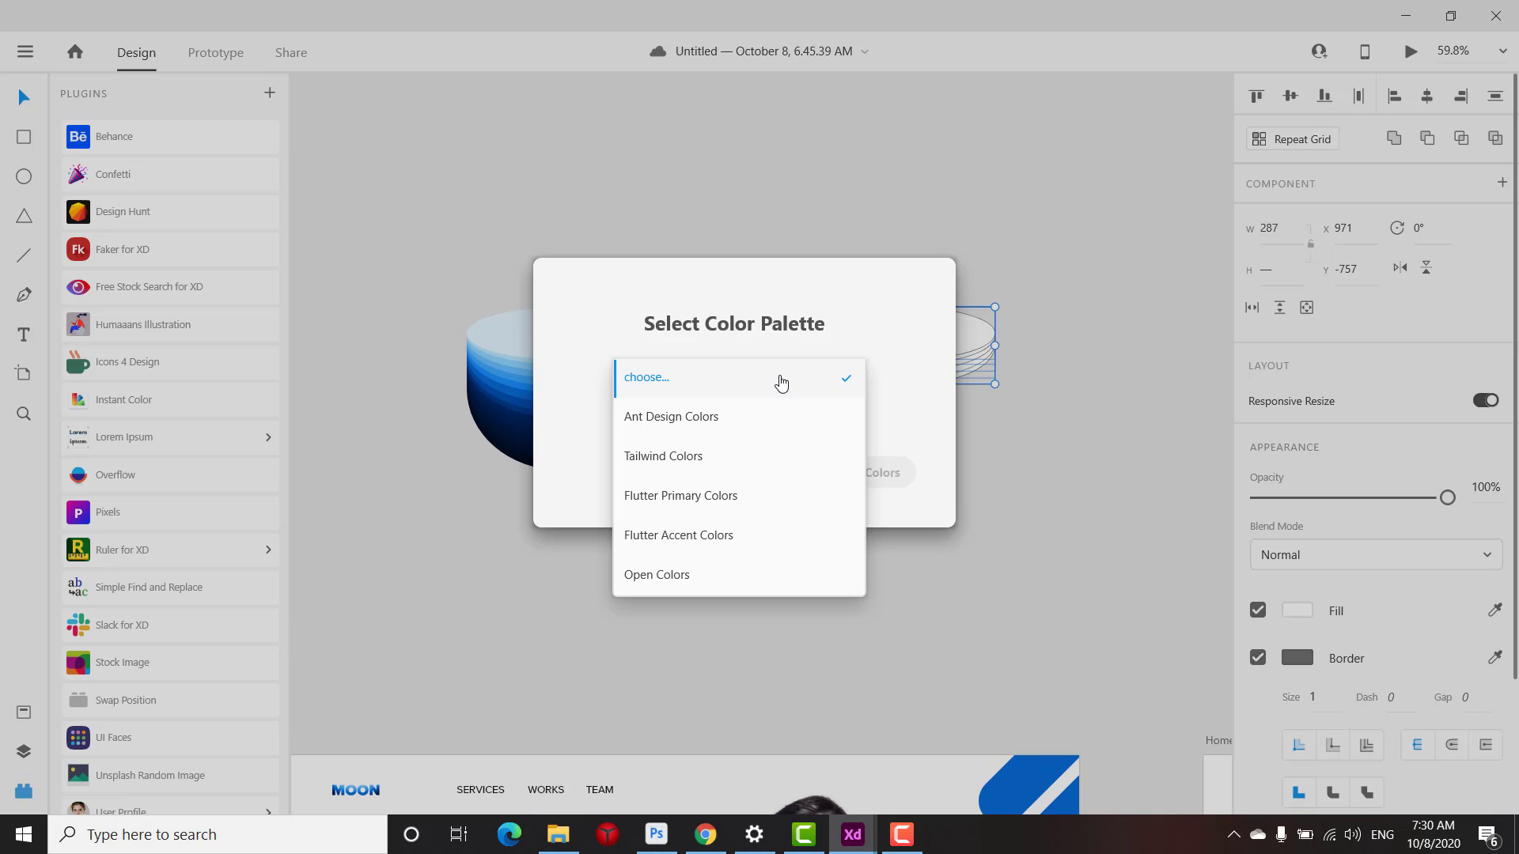
pyautogui.click(726, 420)
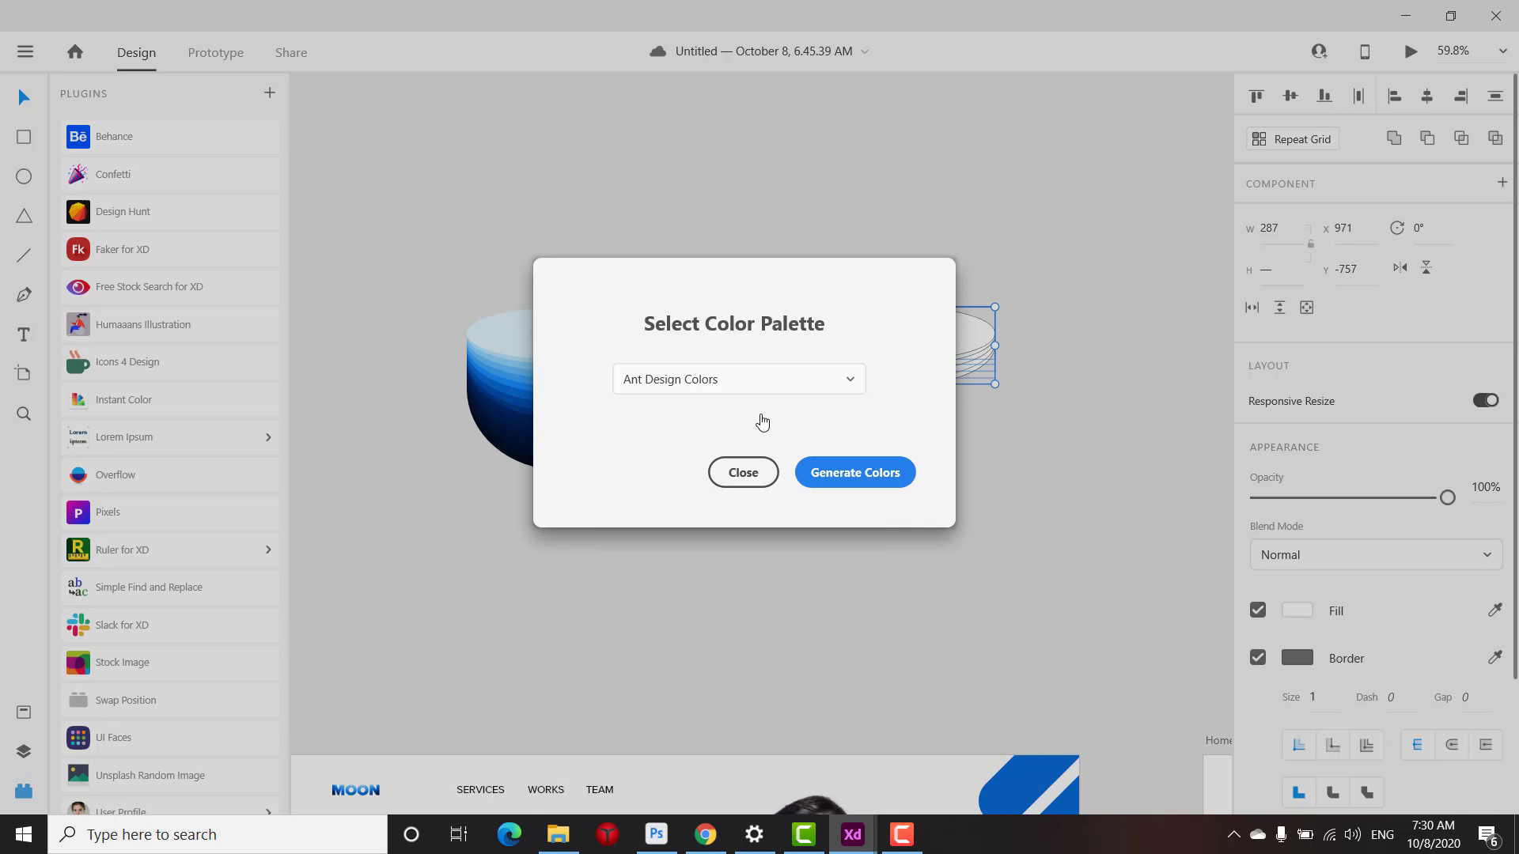
pyautogui.click(871, 472)
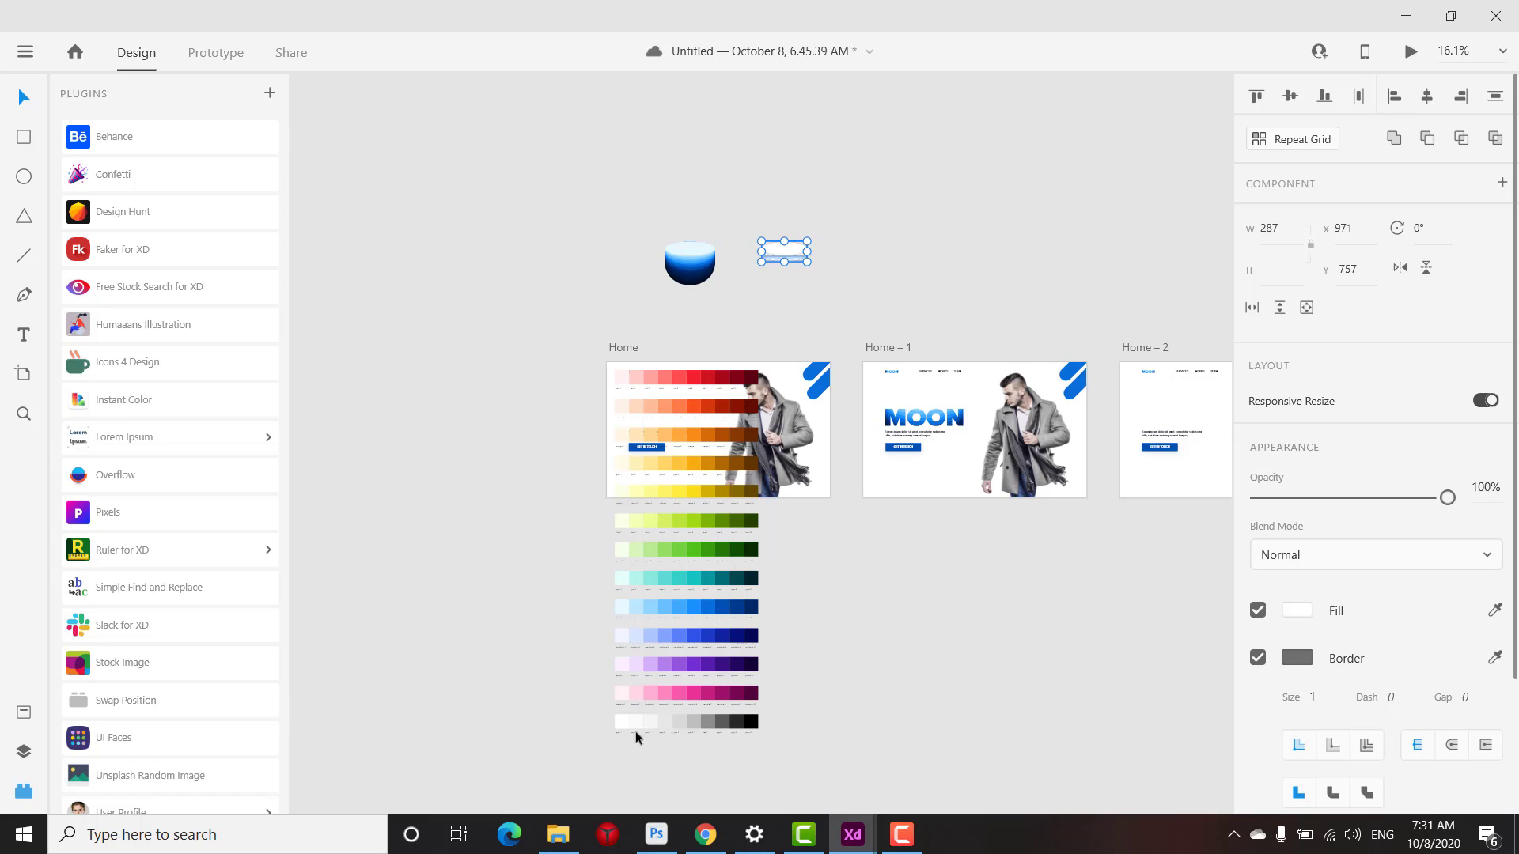
# Examine the blue shades in the generated Ant Design palette and close the plugin list
pyautogui.scroll(1, 730, 649)
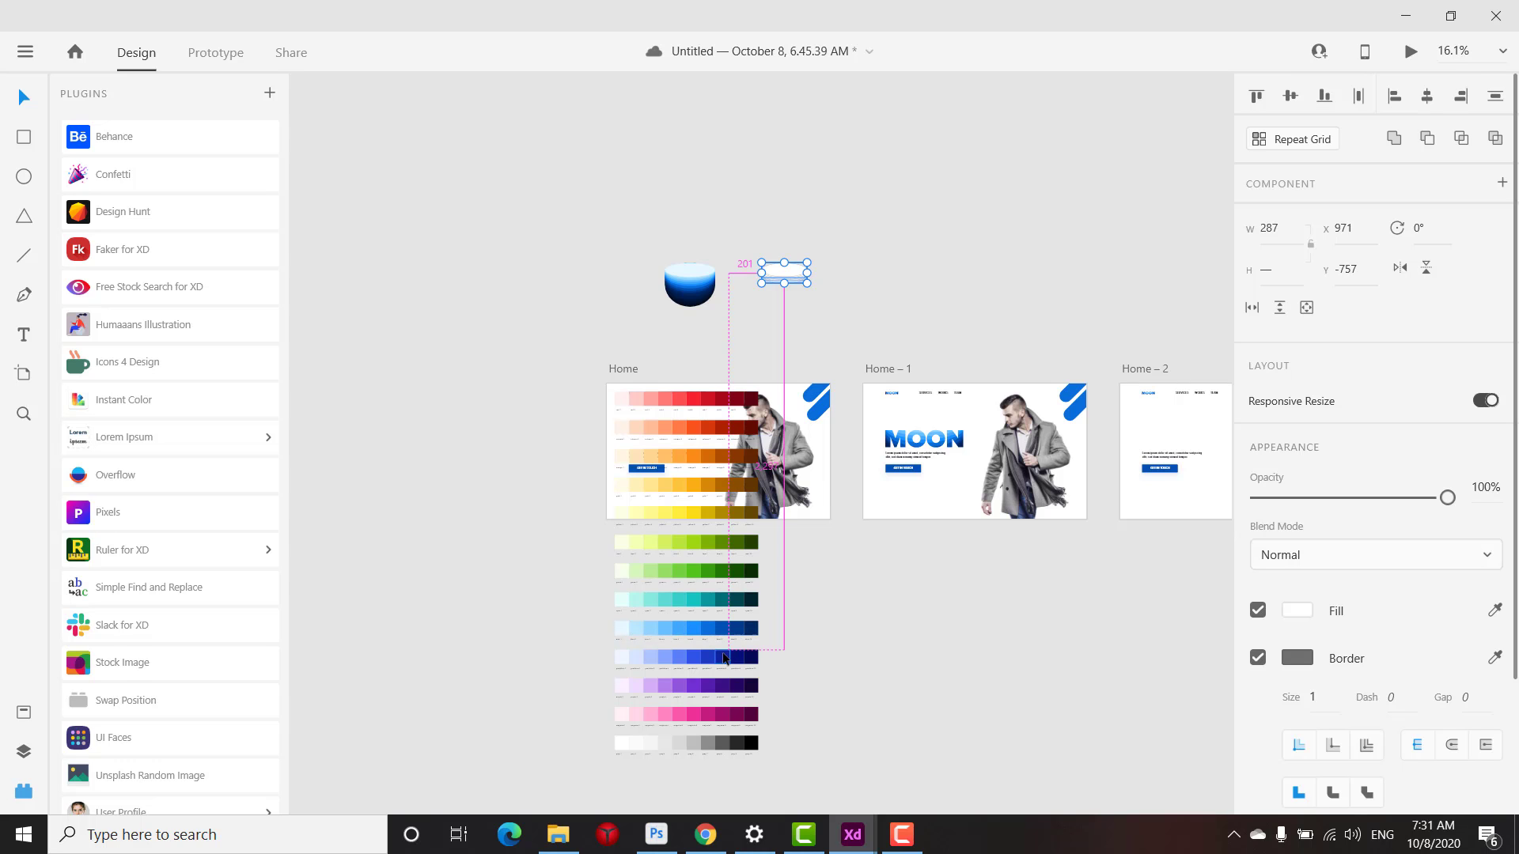
pyautogui.scroll(2, 722, 636)
pyautogui.scroll(-4, 823, 512)
pyautogui.scroll(3, 721, 473)
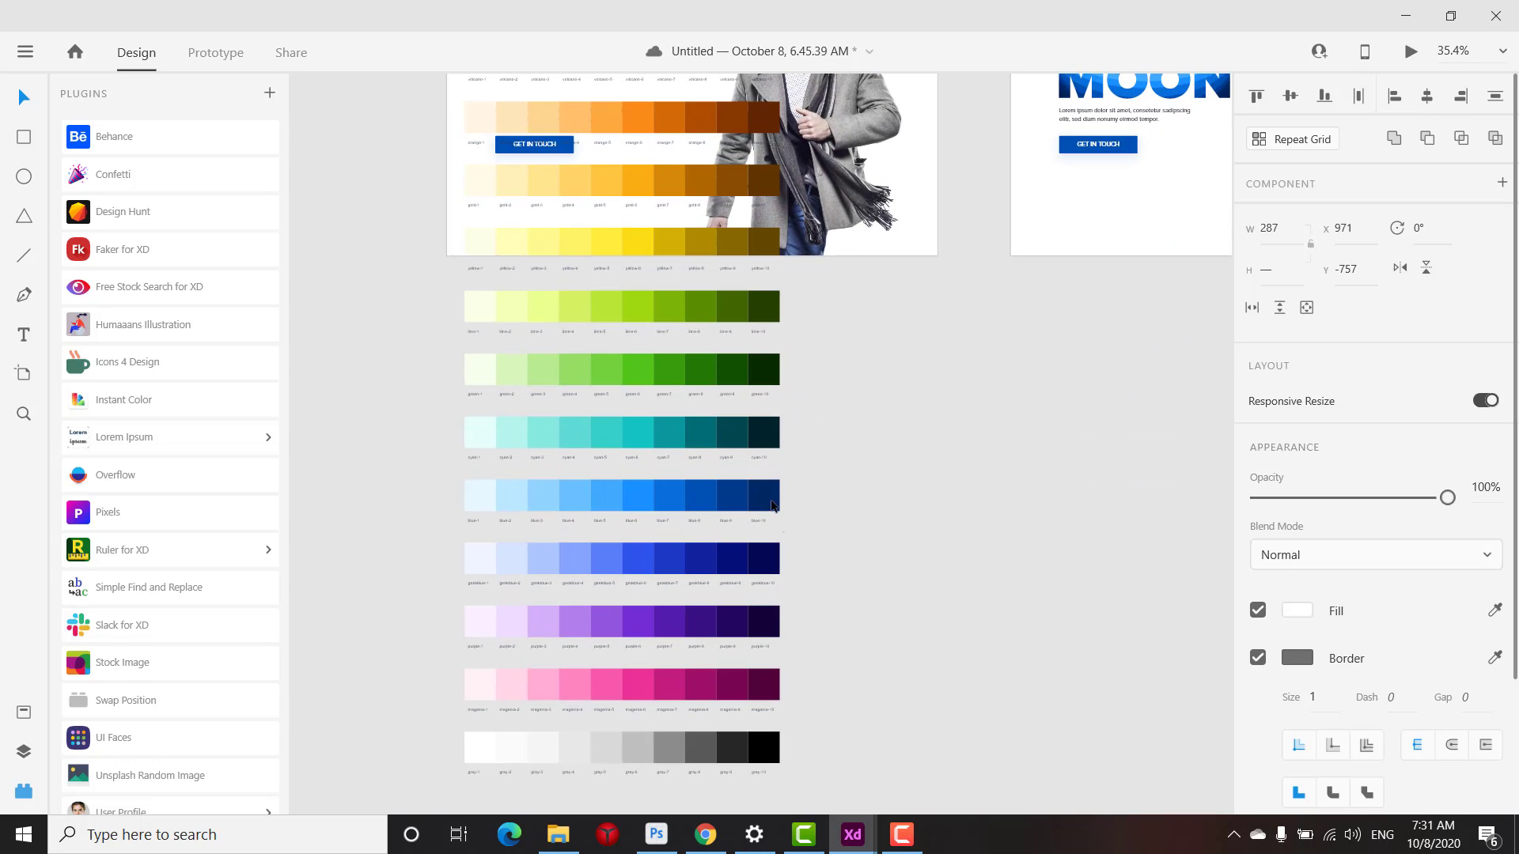
pyautogui.moveTo(938, 543); pyautogui.dragTo(928, 504)
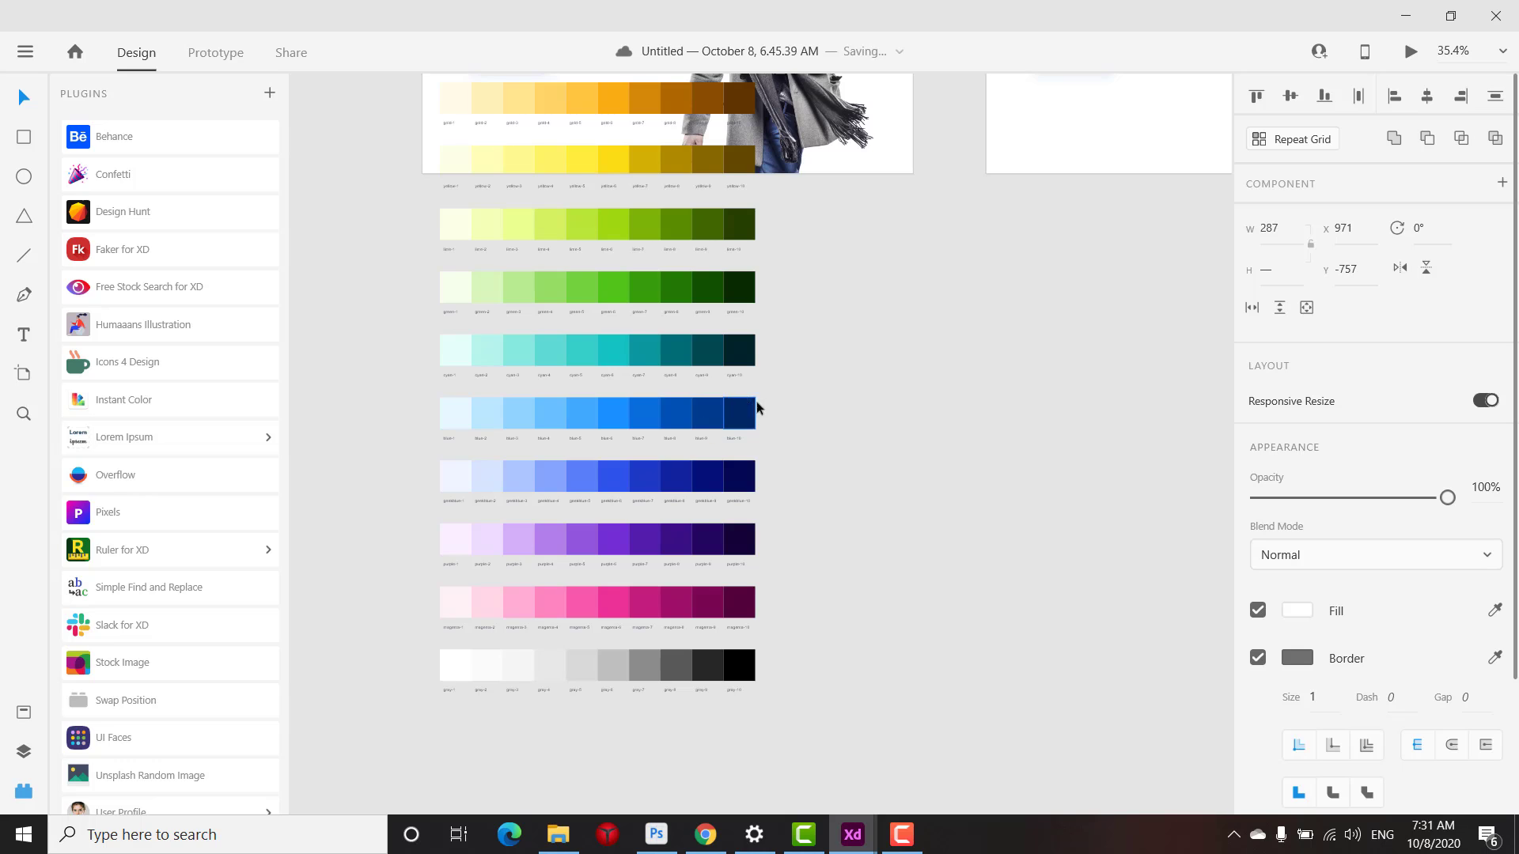
pyautogui.scroll(-5, 752, 404)
pyautogui.scroll(5, 815, 127)
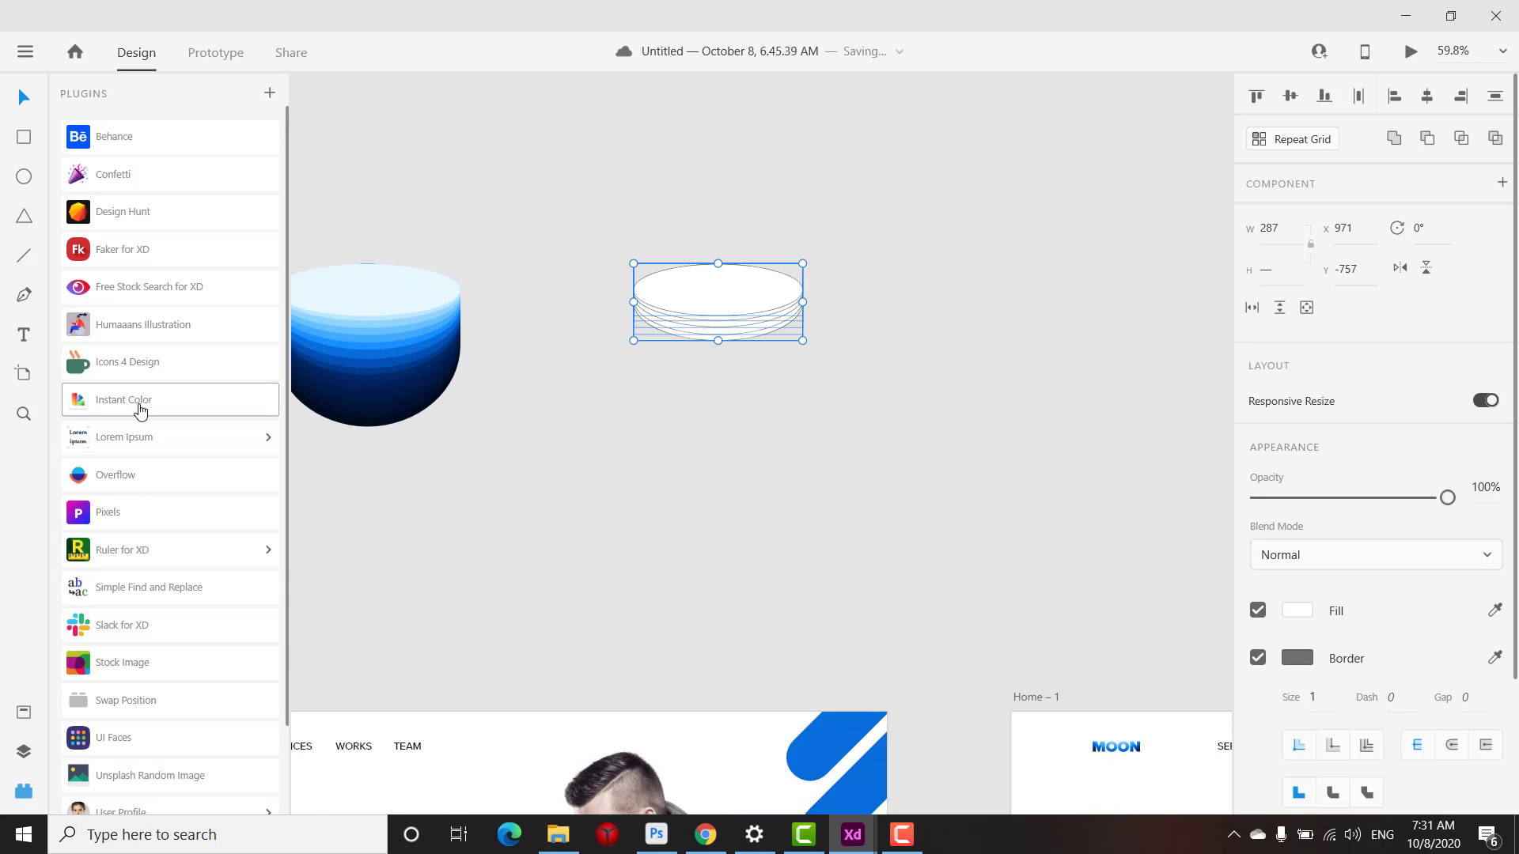
pyautogui.click(24, 791)
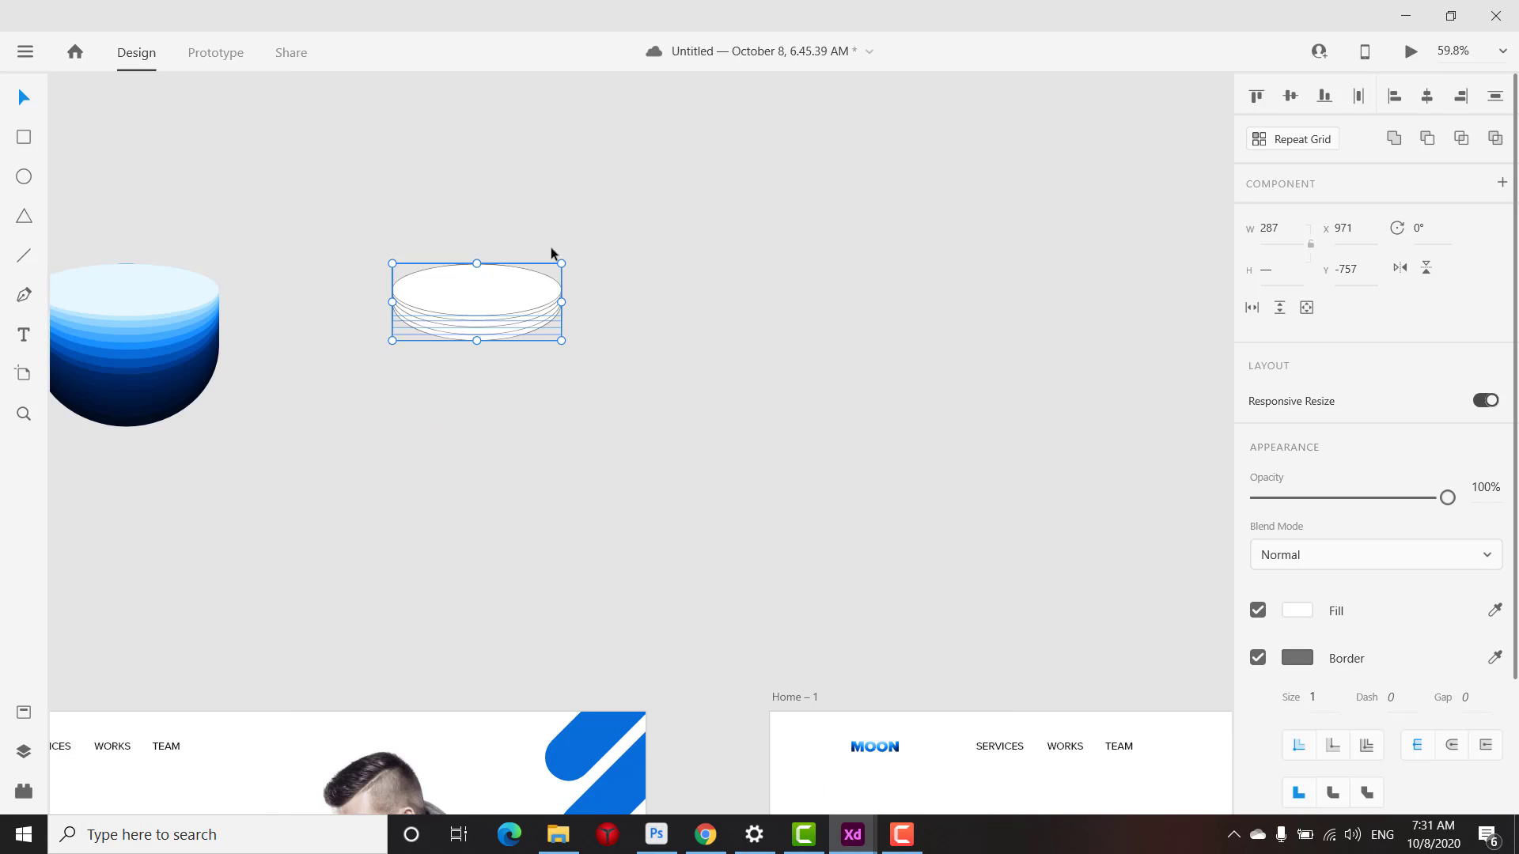
# Fill the top ellipse of the white stack with #E6F7FF, sampled from the blue shape's top face
pyautogui.scroll(2, 550, 246)
pyautogui.moveTo(709, 282); pyautogui.dragTo(935, 297)
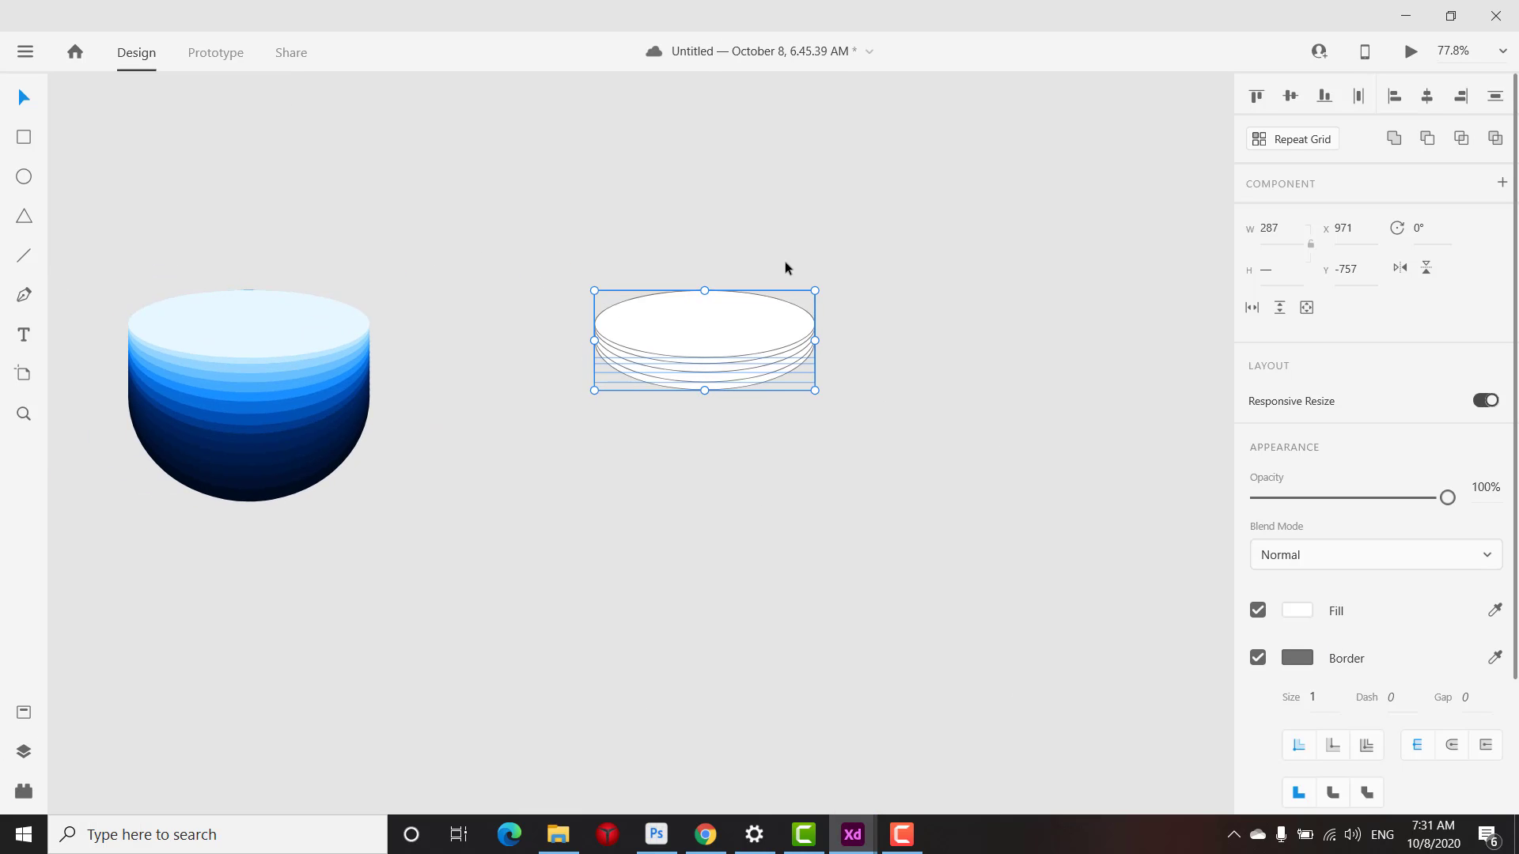
pyautogui.scroll(3, 774, 333)
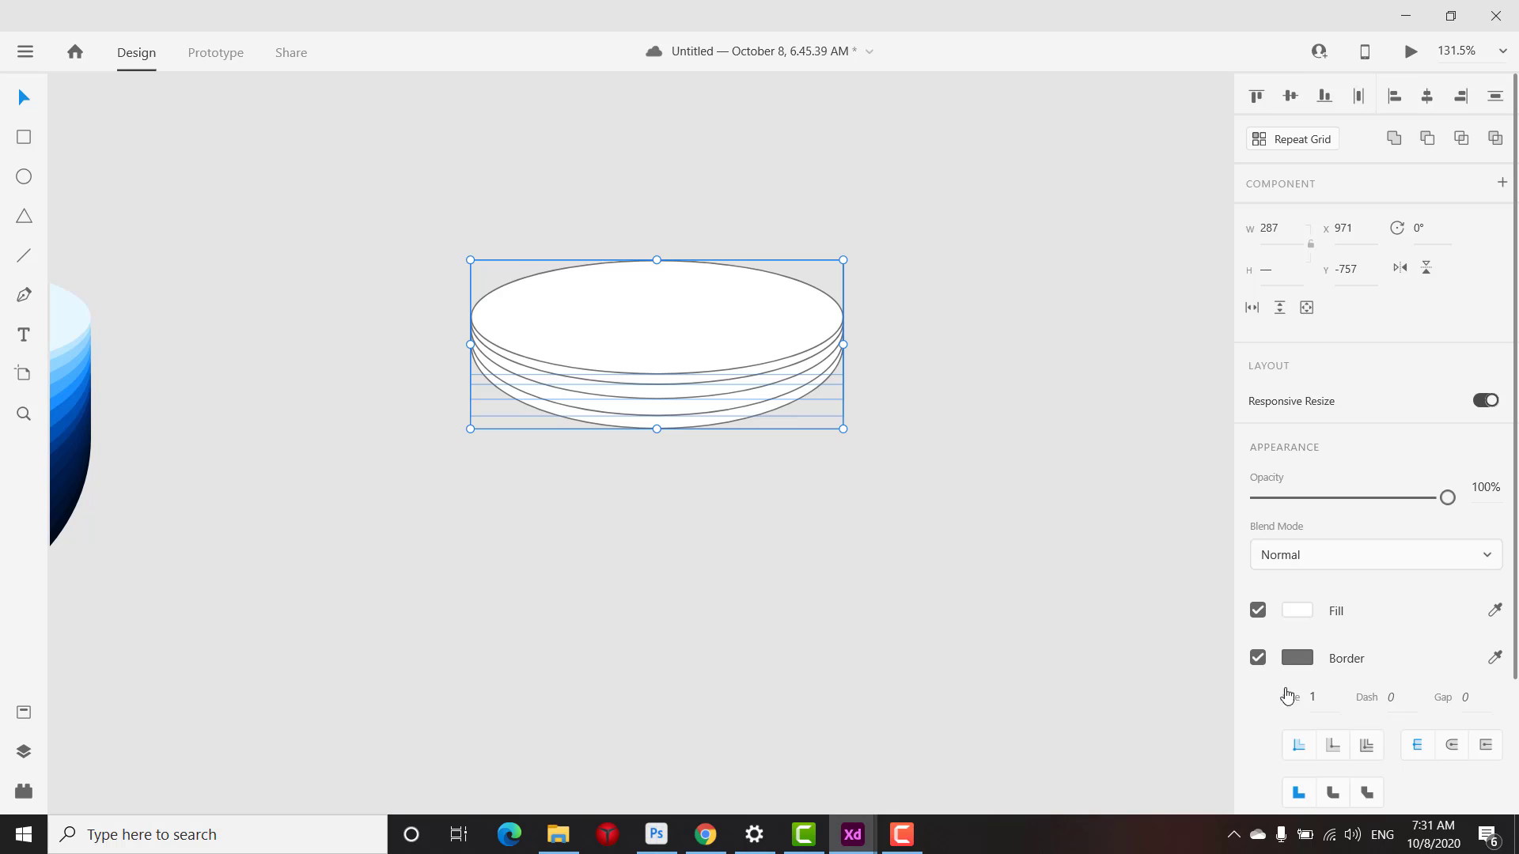
pyautogui.click(758, 346)
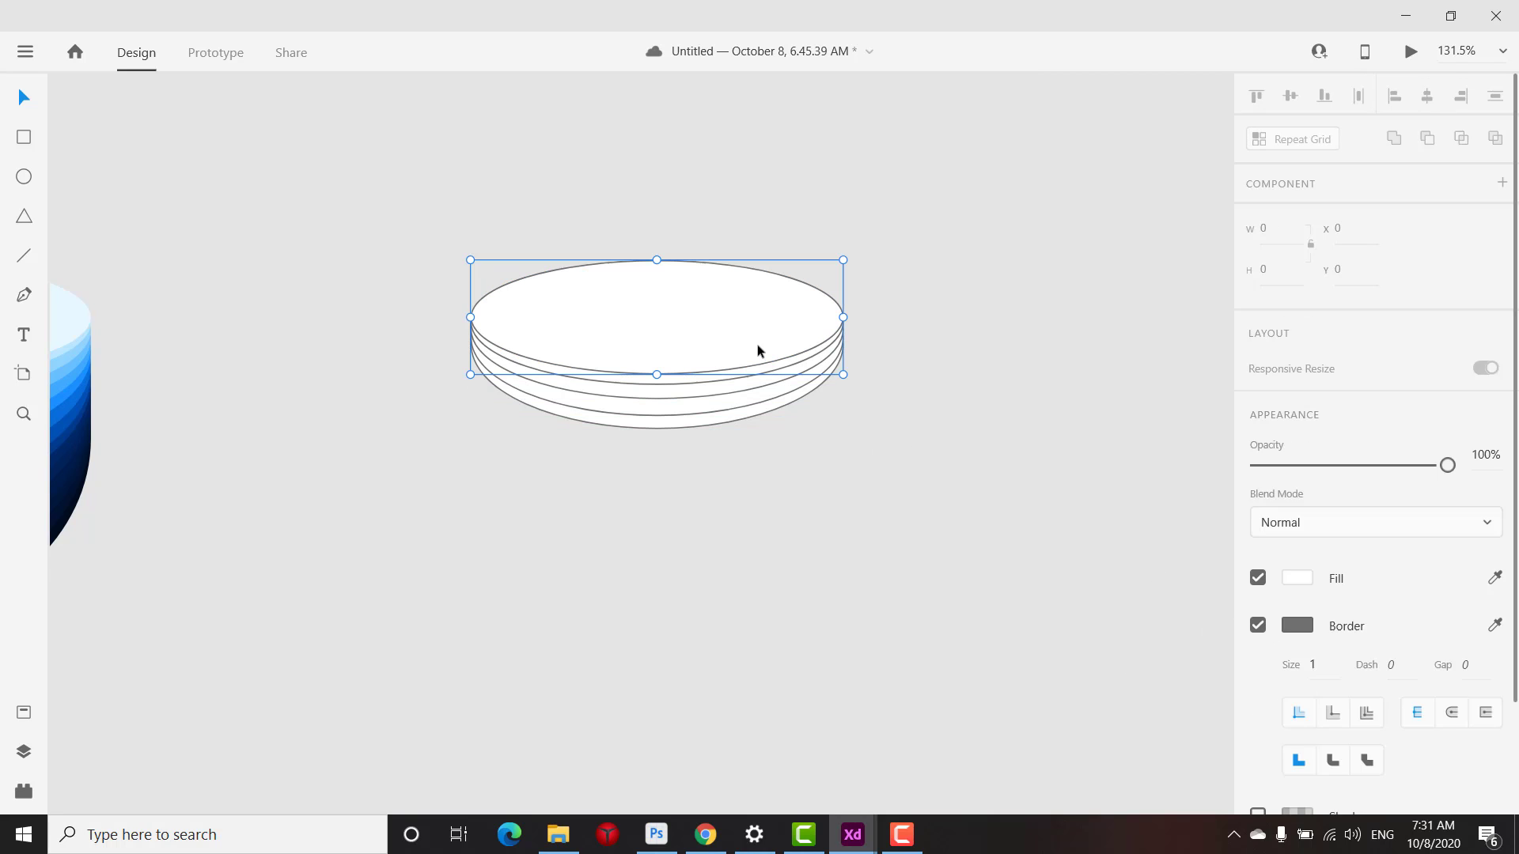
pyautogui.scroll(-3, 842, 413)
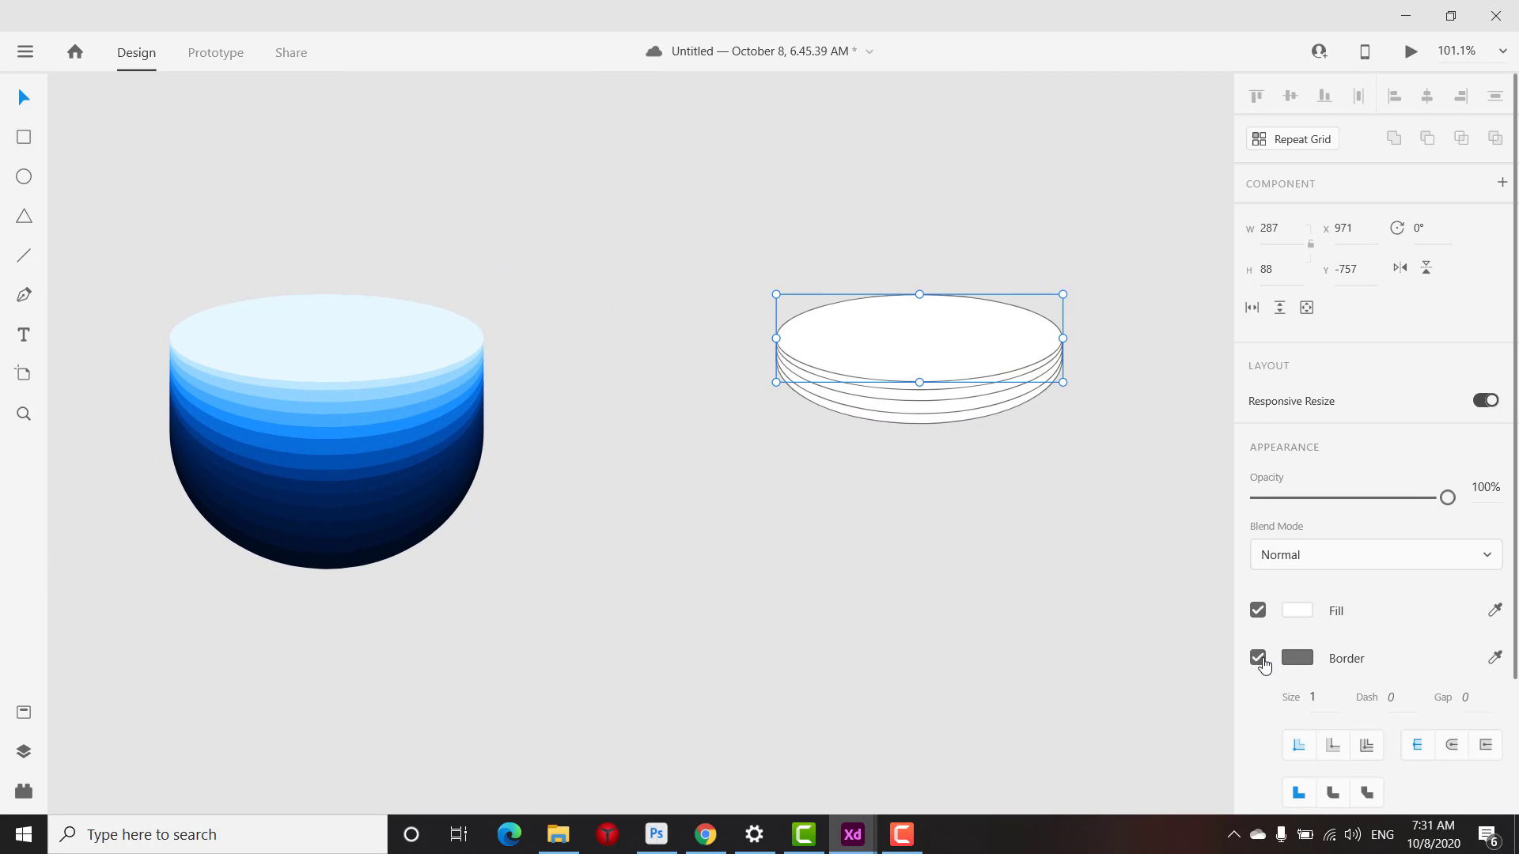
pyautogui.click(1304, 620)
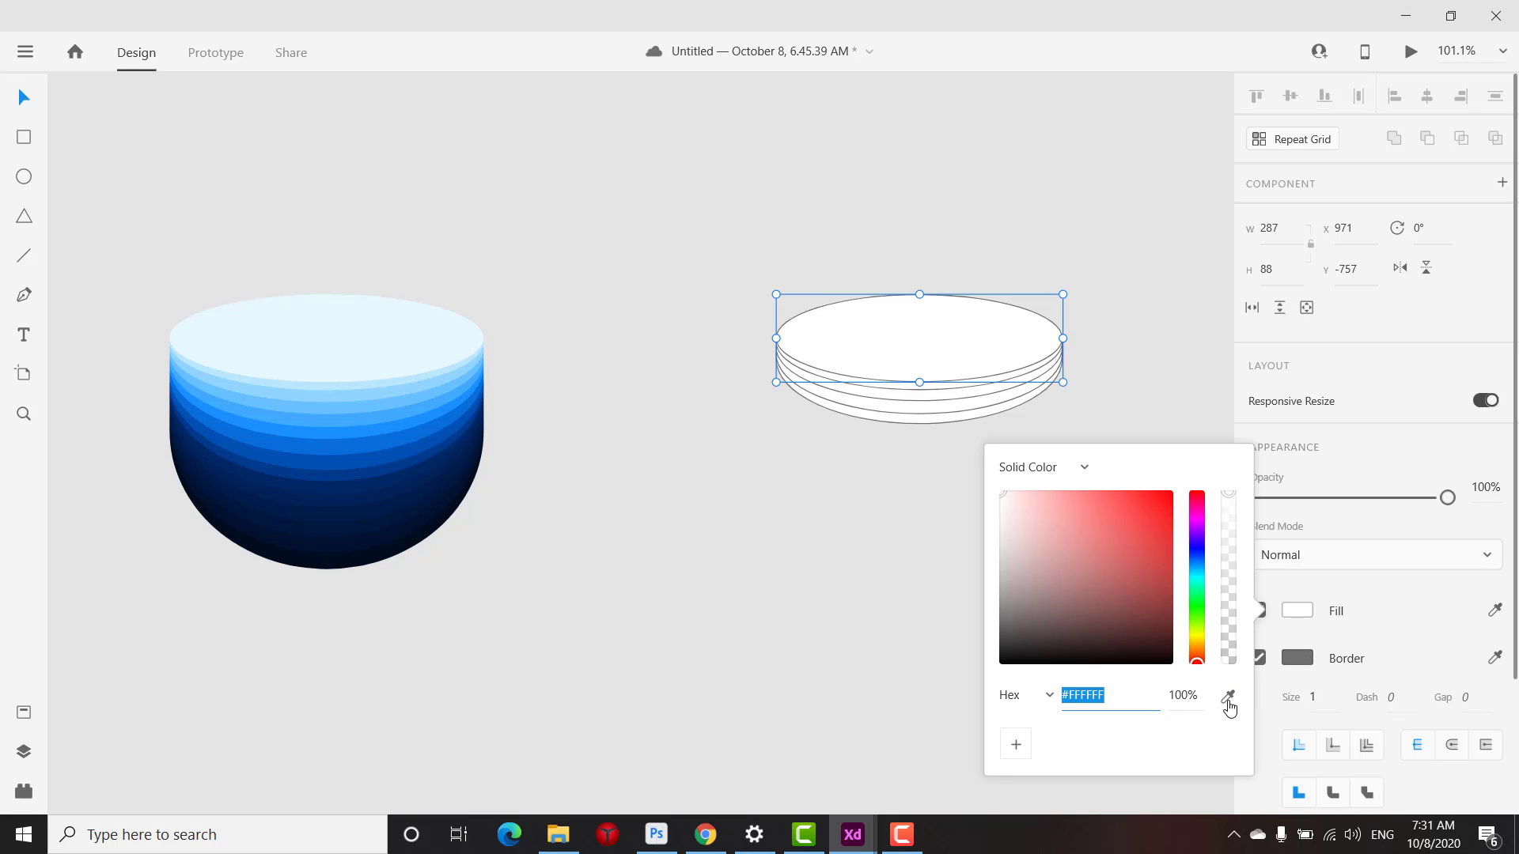
pyautogui.click(1229, 701)
pyautogui.click(292, 321)
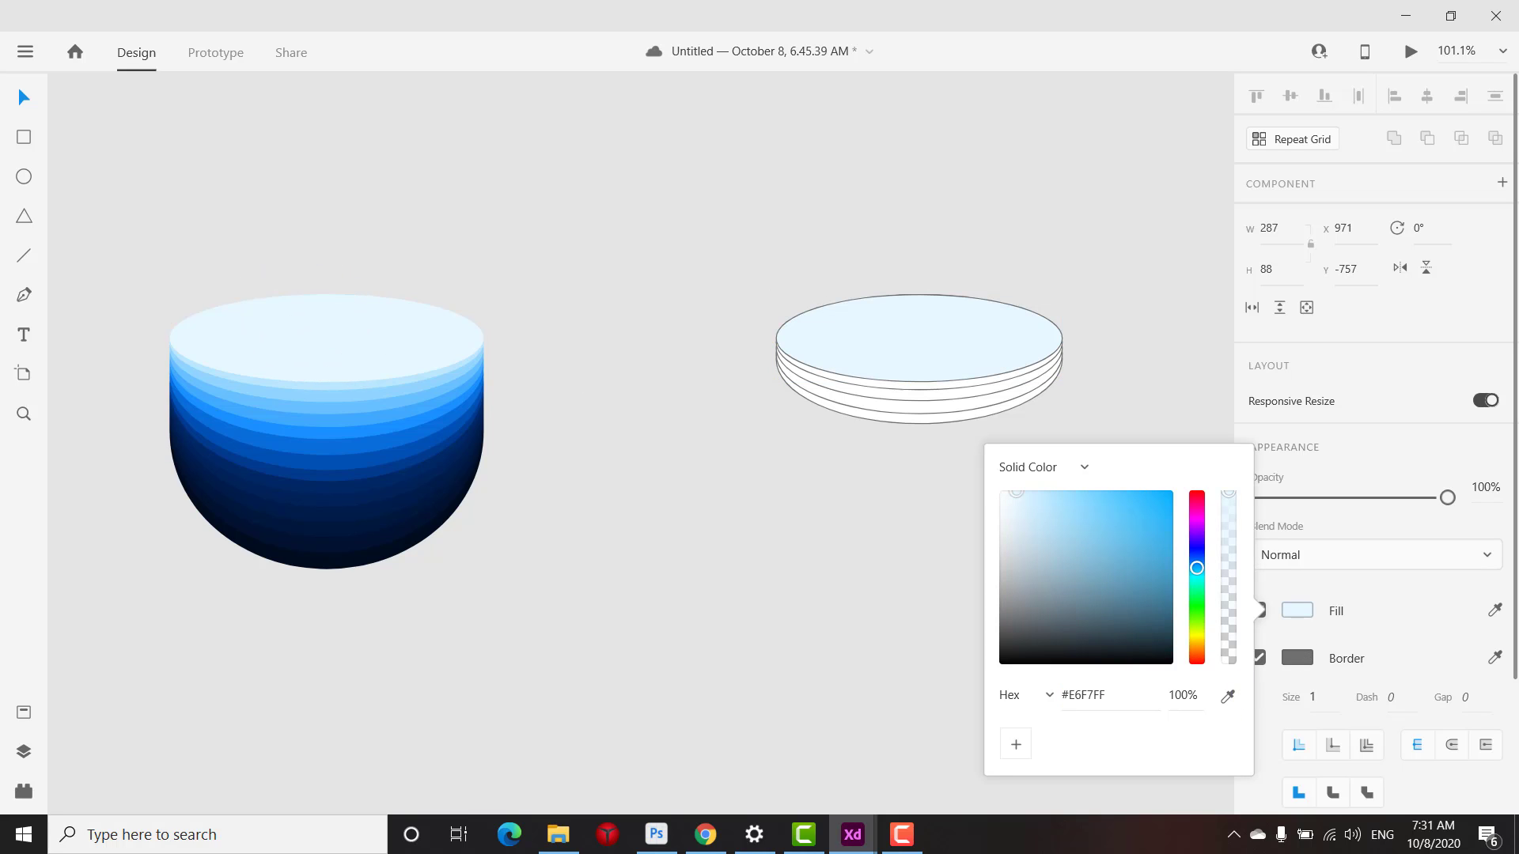
# Fill the second ellipse with the light blue sampled from the band just below the blue shape's top face
pyautogui.click(868, 391)
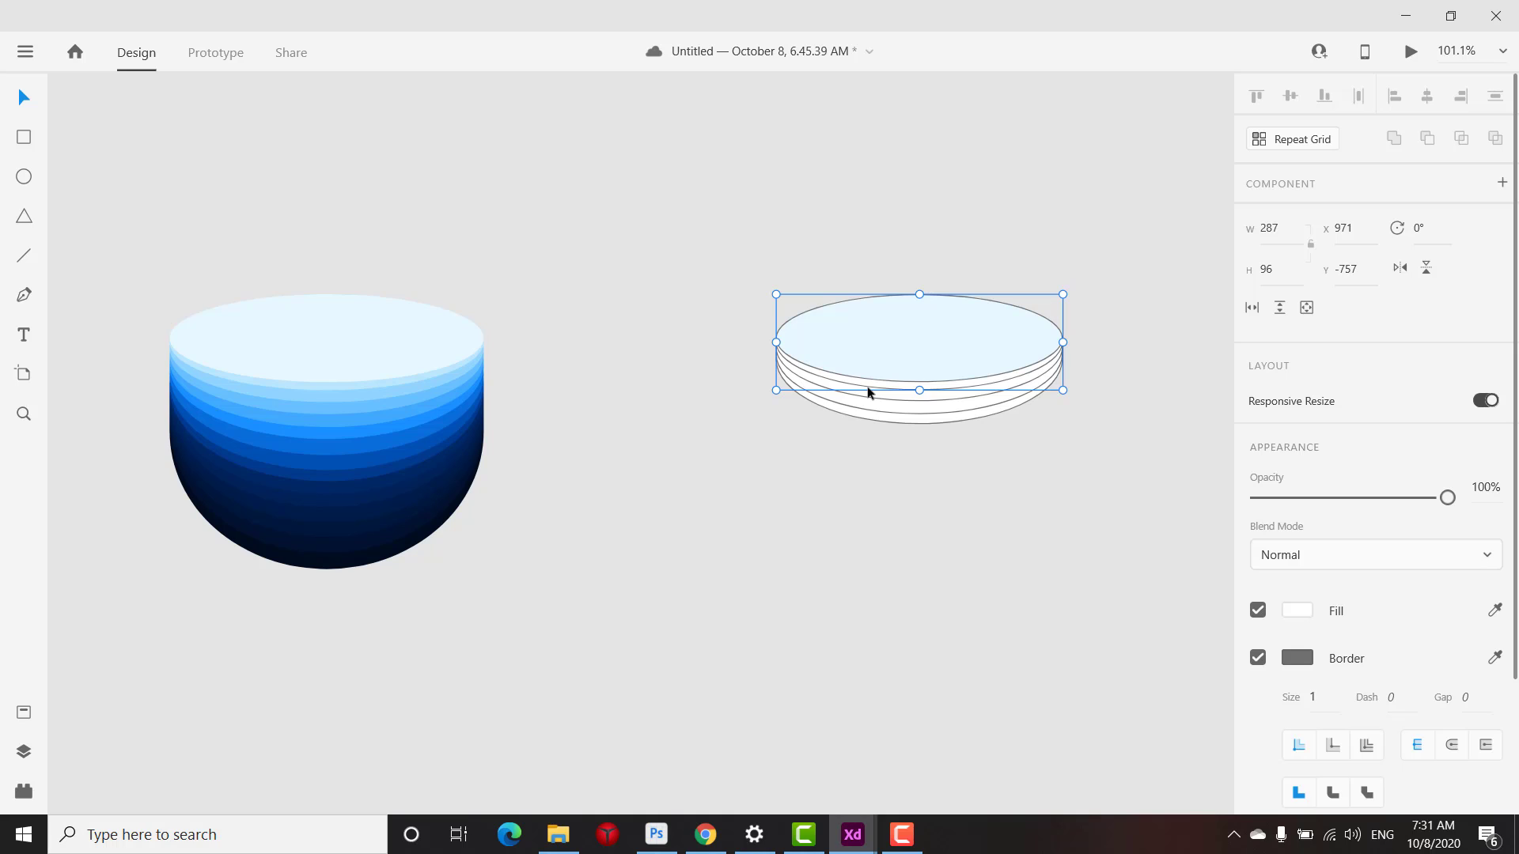
pyautogui.press('i')
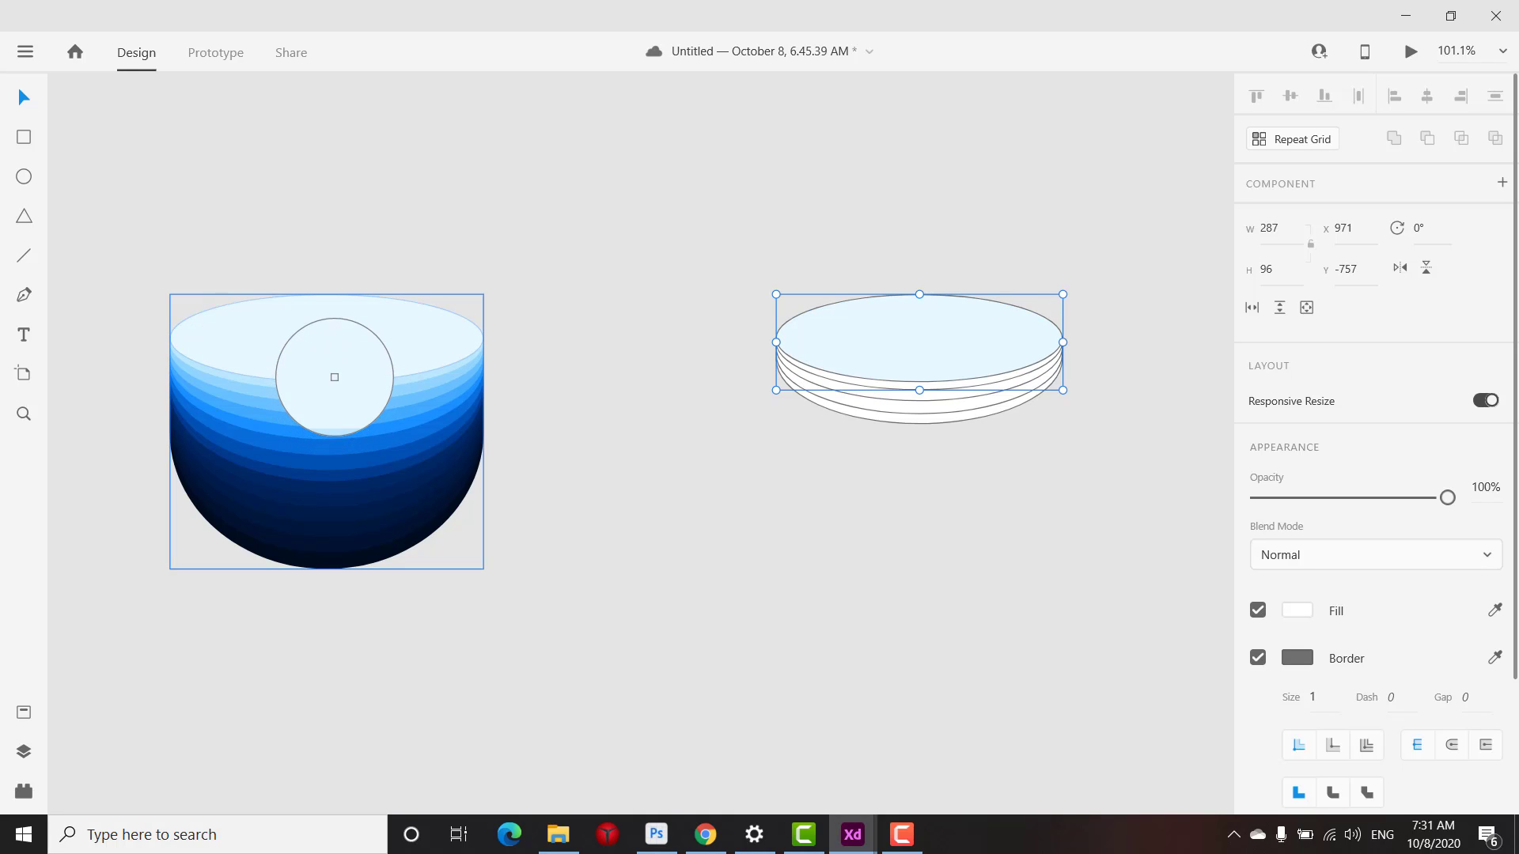
pyautogui.click(335, 384)
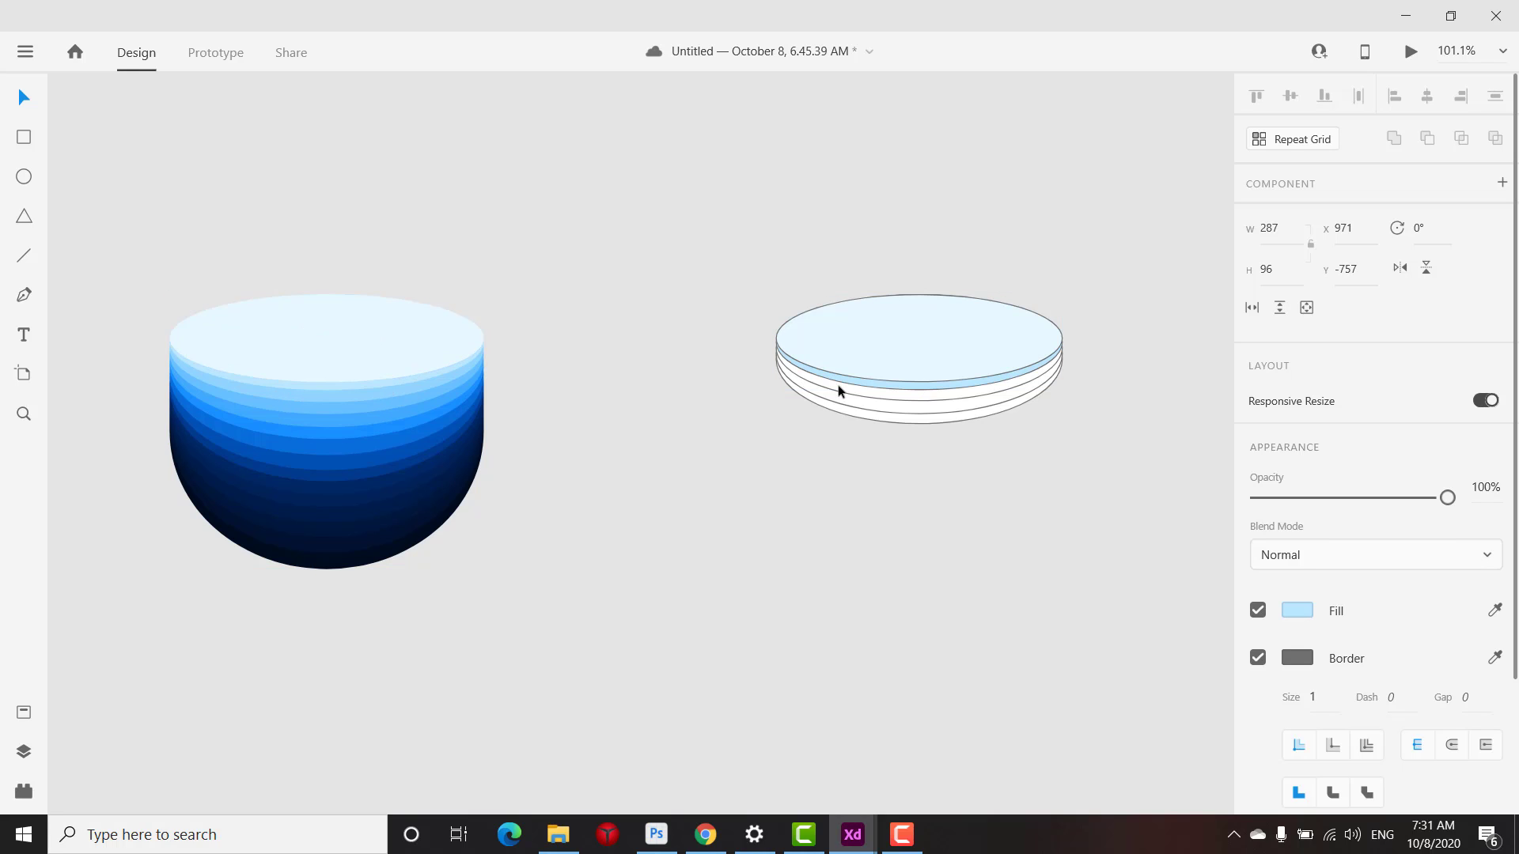
# Fill the third ellipse with #69C0FF, sampled from the blue shape's lighter bands
pyautogui.click(924, 397)
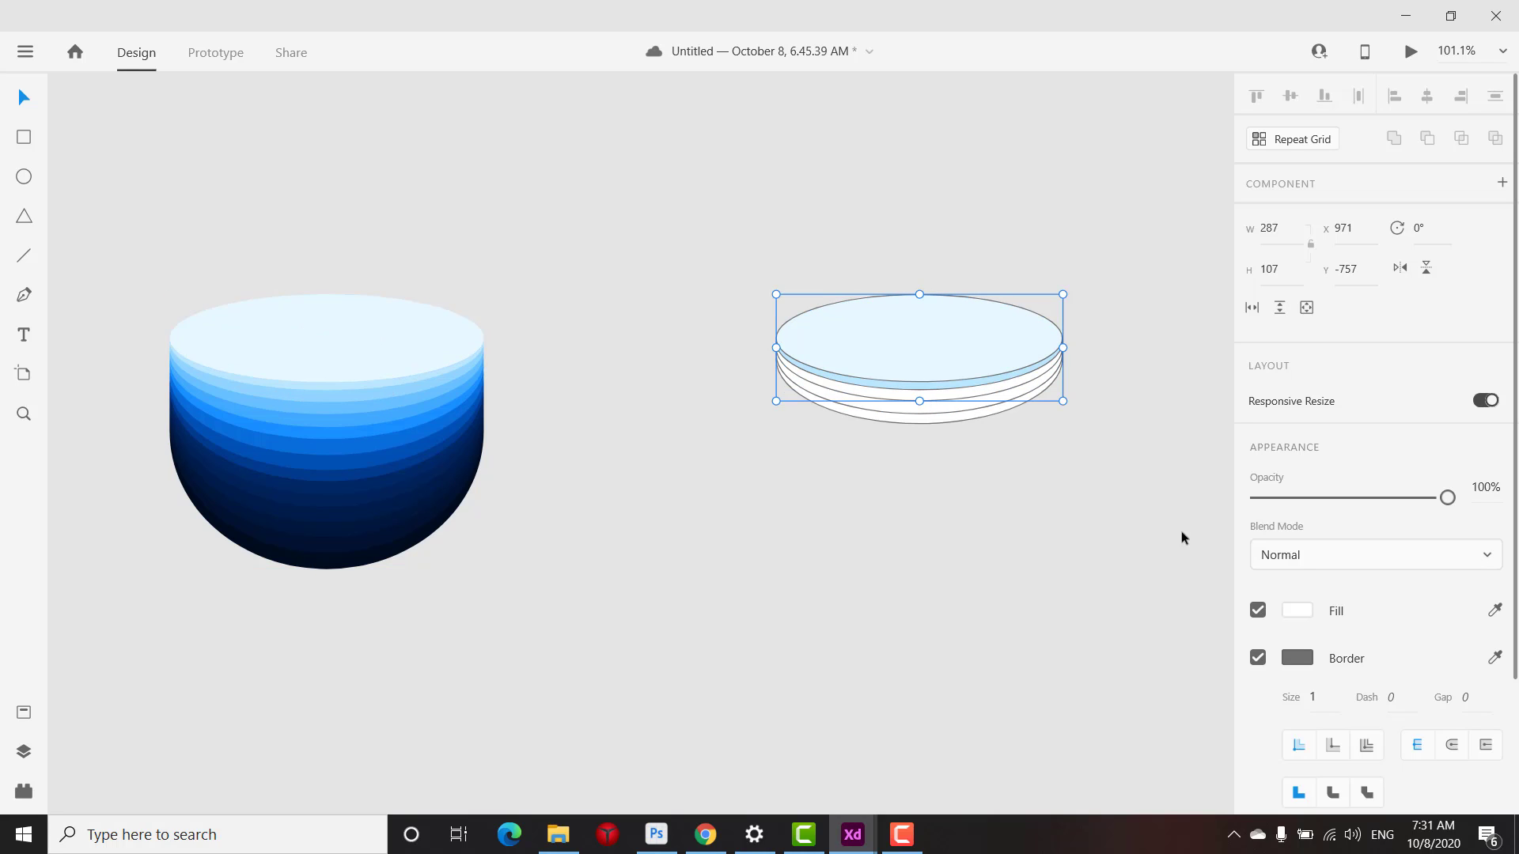
pyautogui.click(1296, 612)
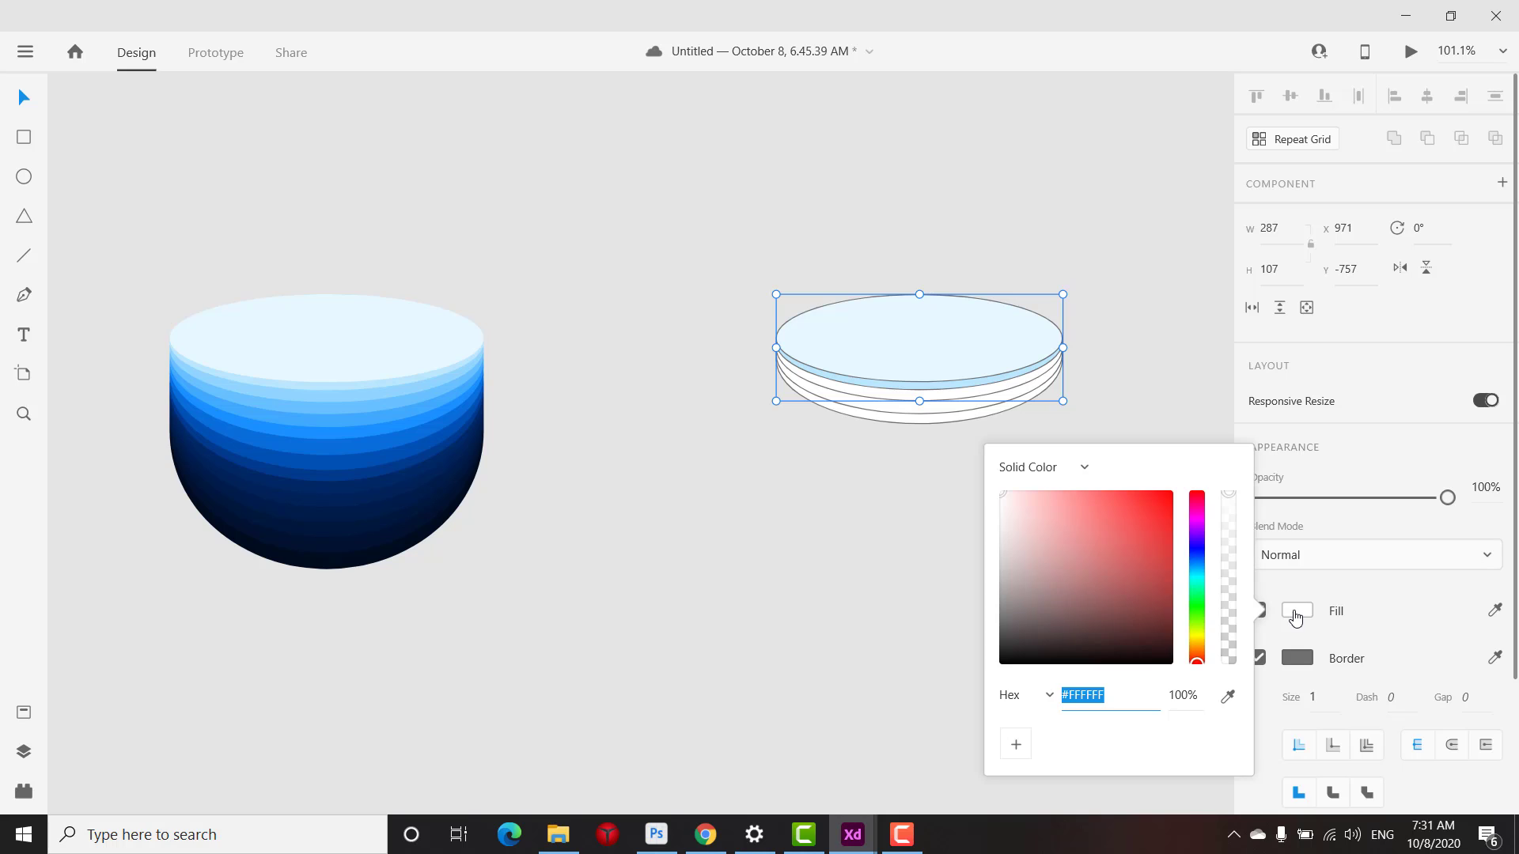
pyautogui.click(1228, 696)
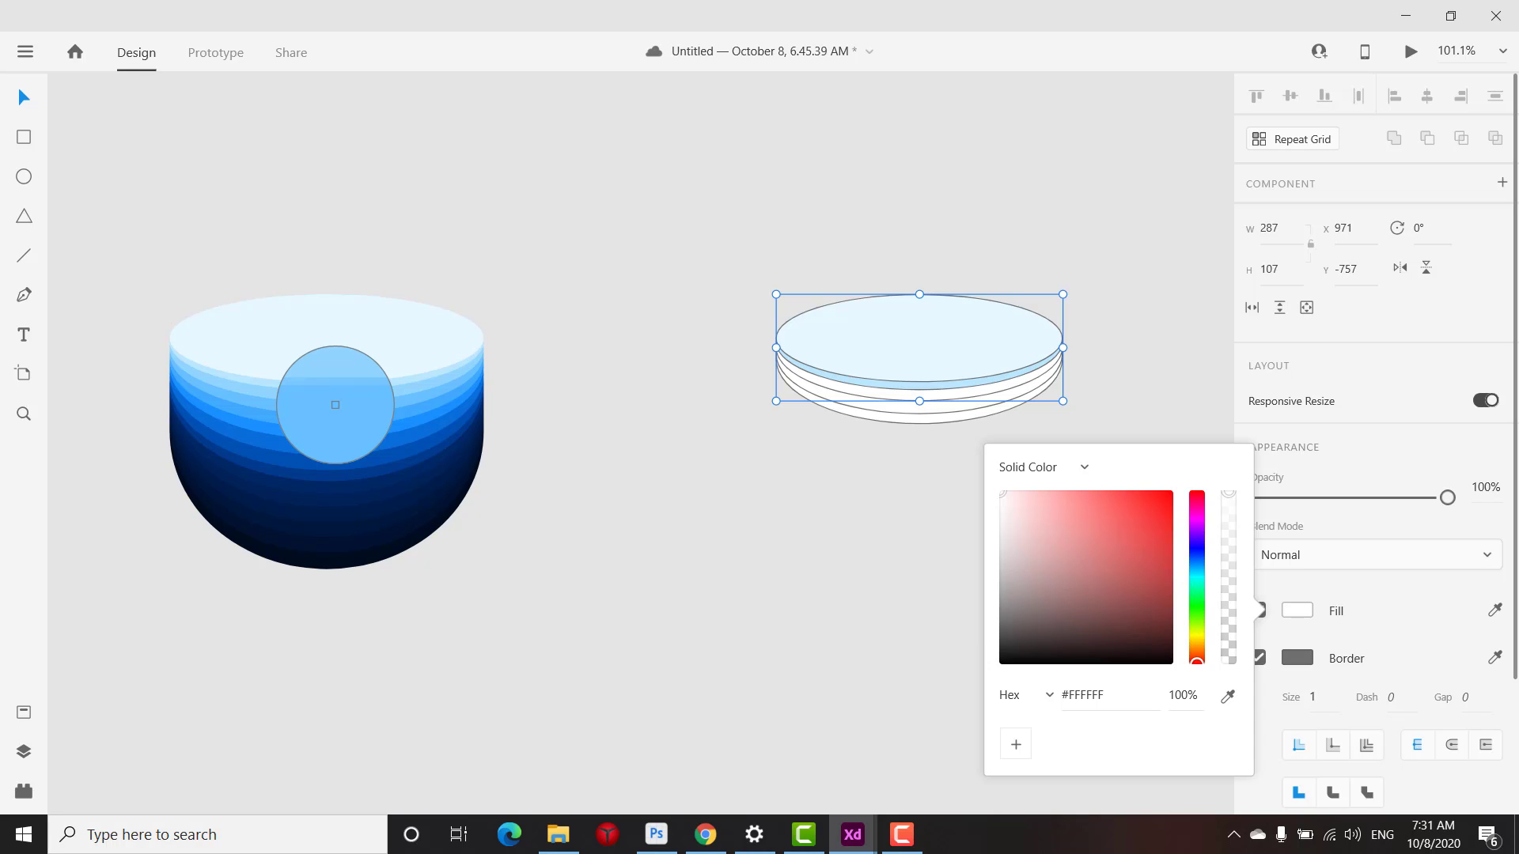
pyautogui.click(334, 404)
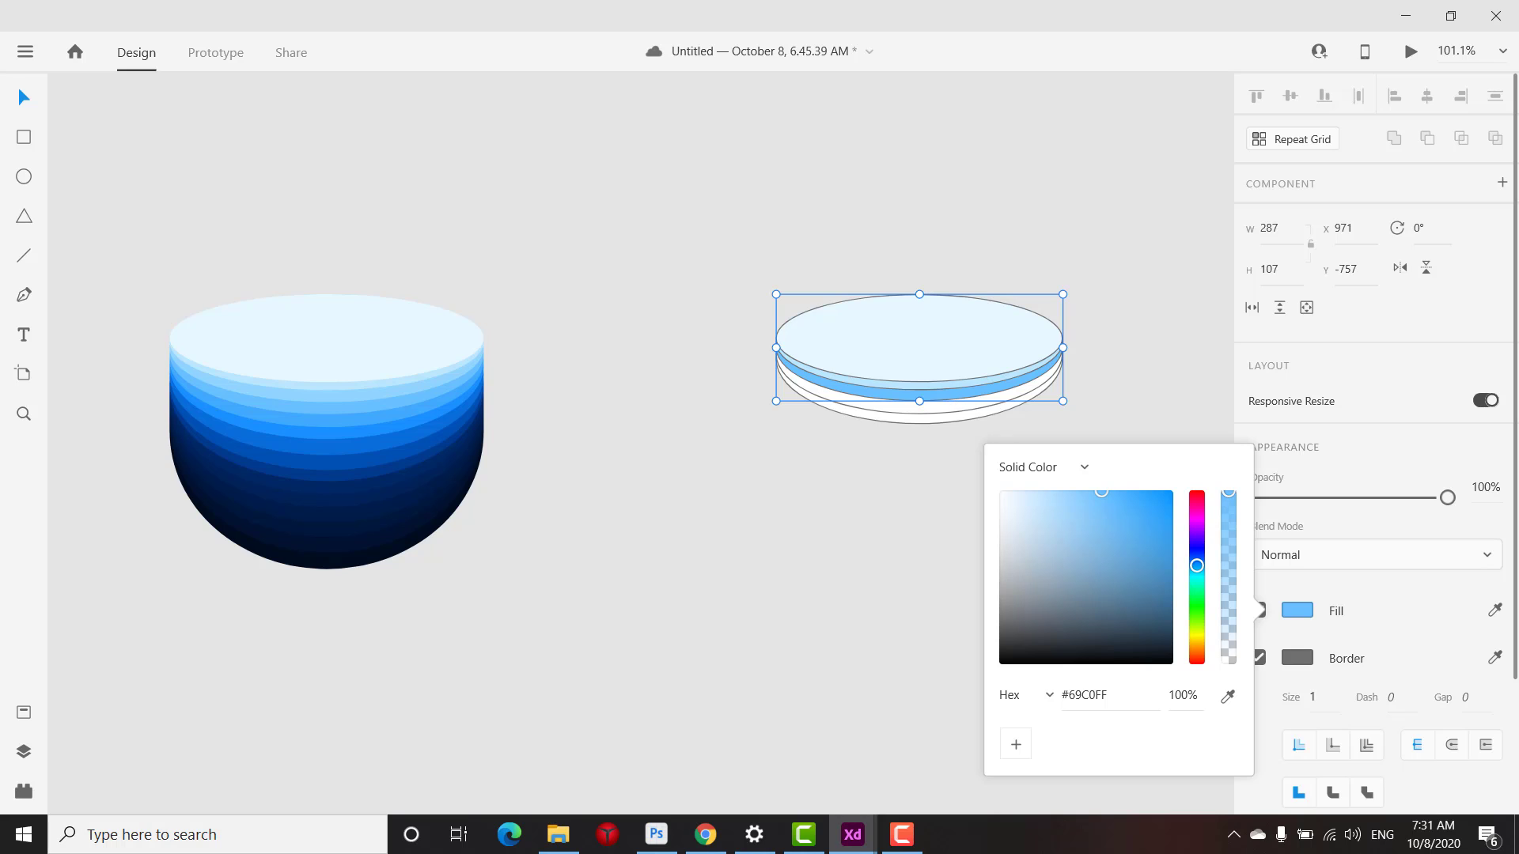
pyautogui.press('i')
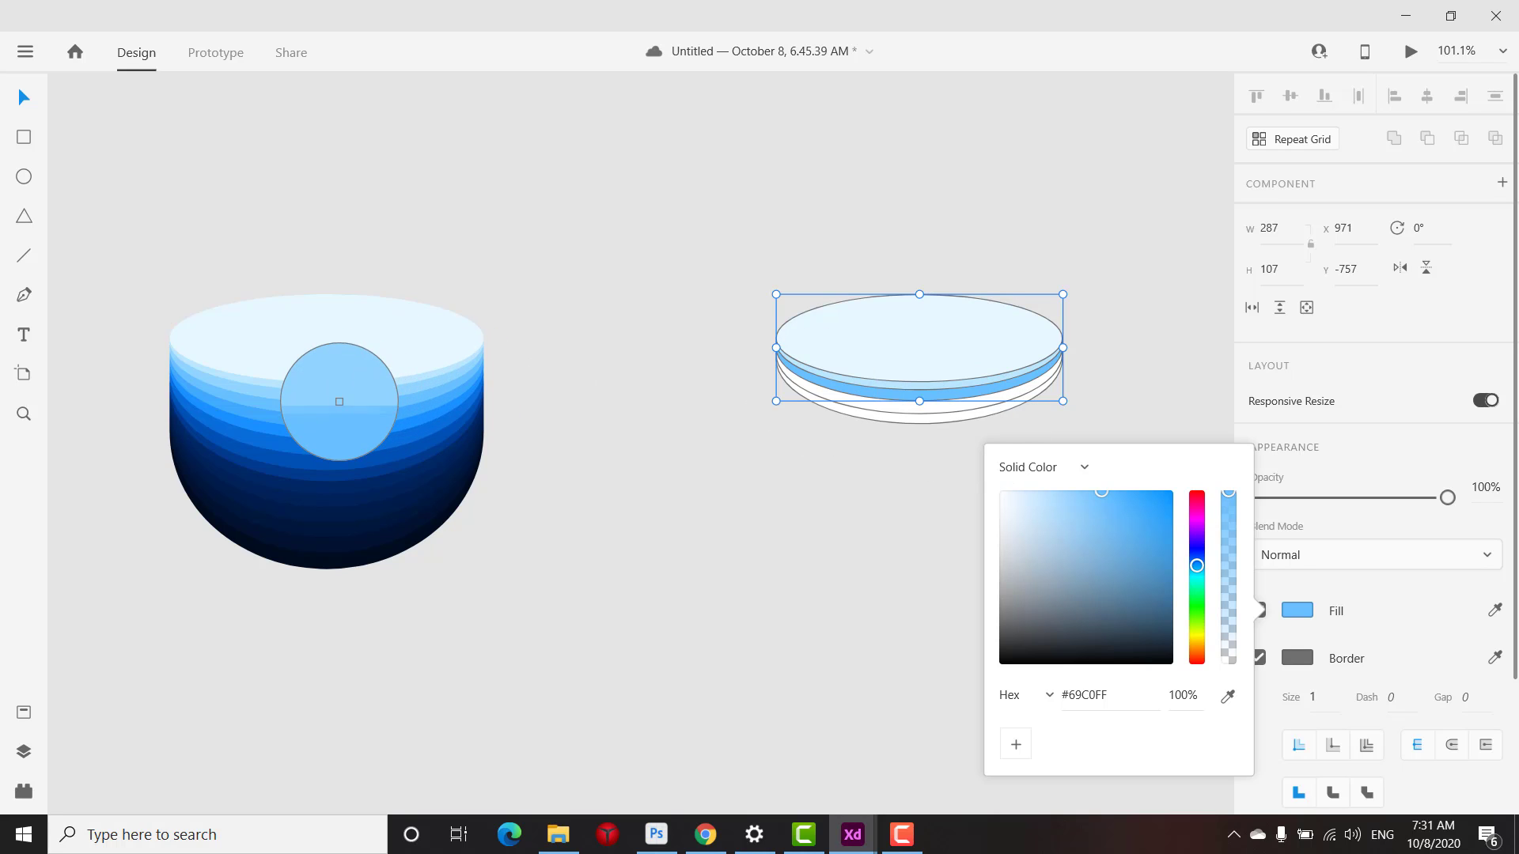
pyautogui.click(340, 406)
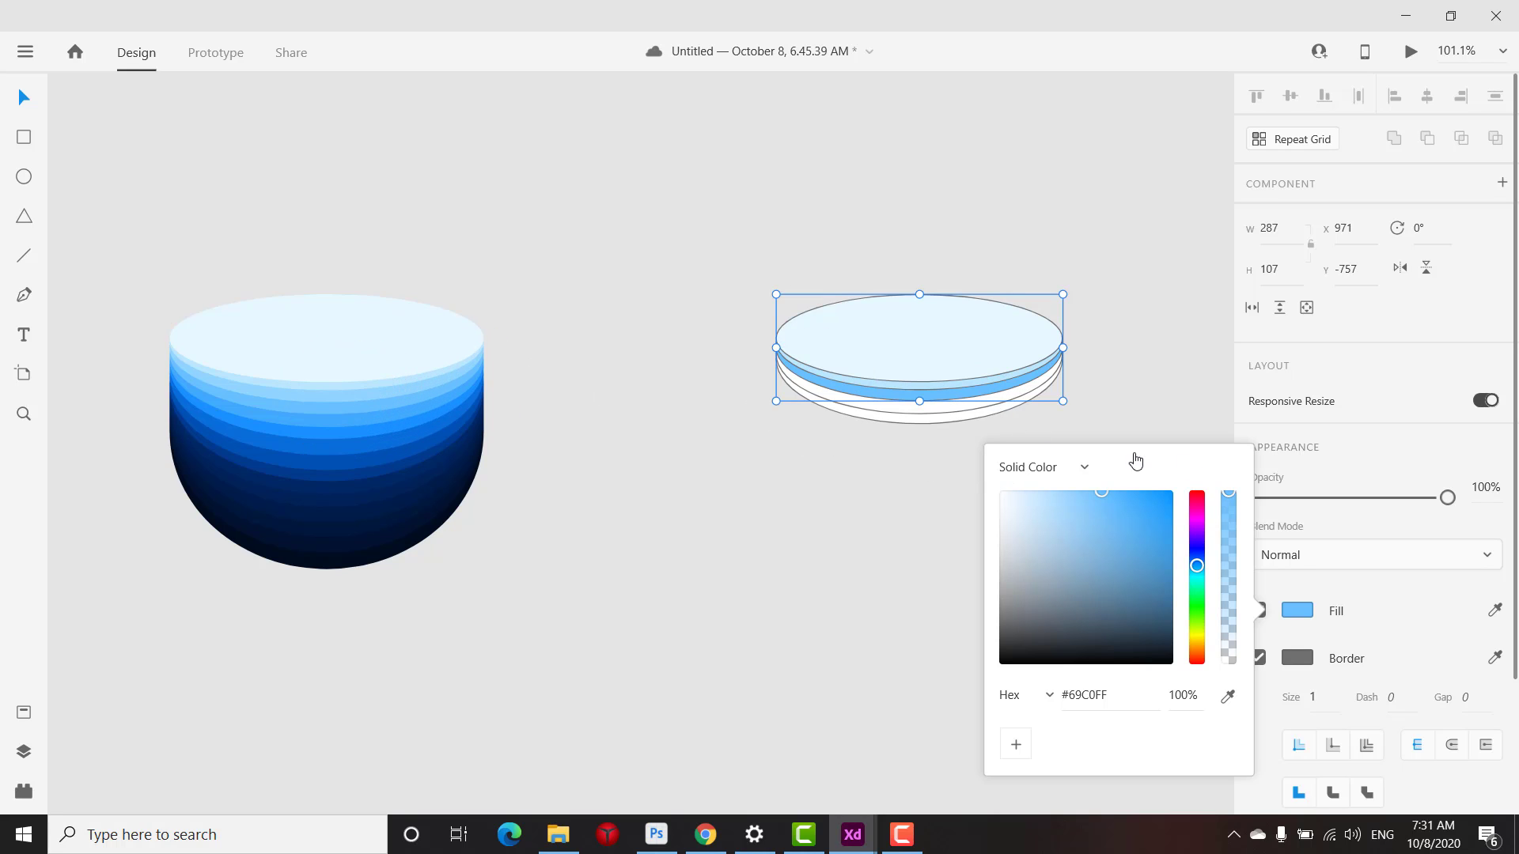
# Fill the fourth ellipse with #1890FF, sampled from the blue shape's brighter band
pyautogui.click(956, 415)
pyautogui.click(1297, 614)
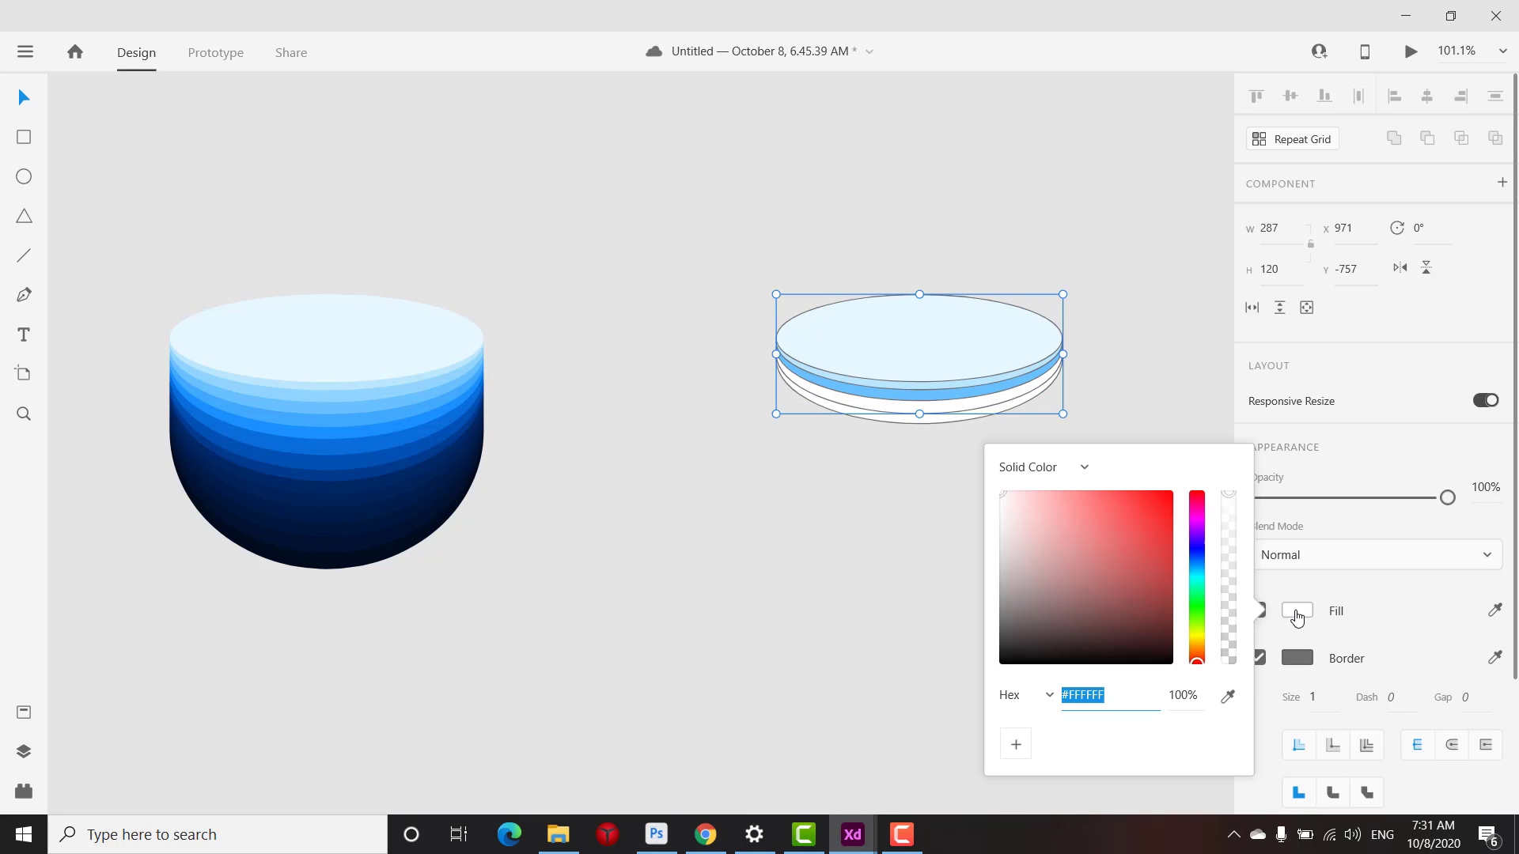
pyautogui.click(1227, 696)
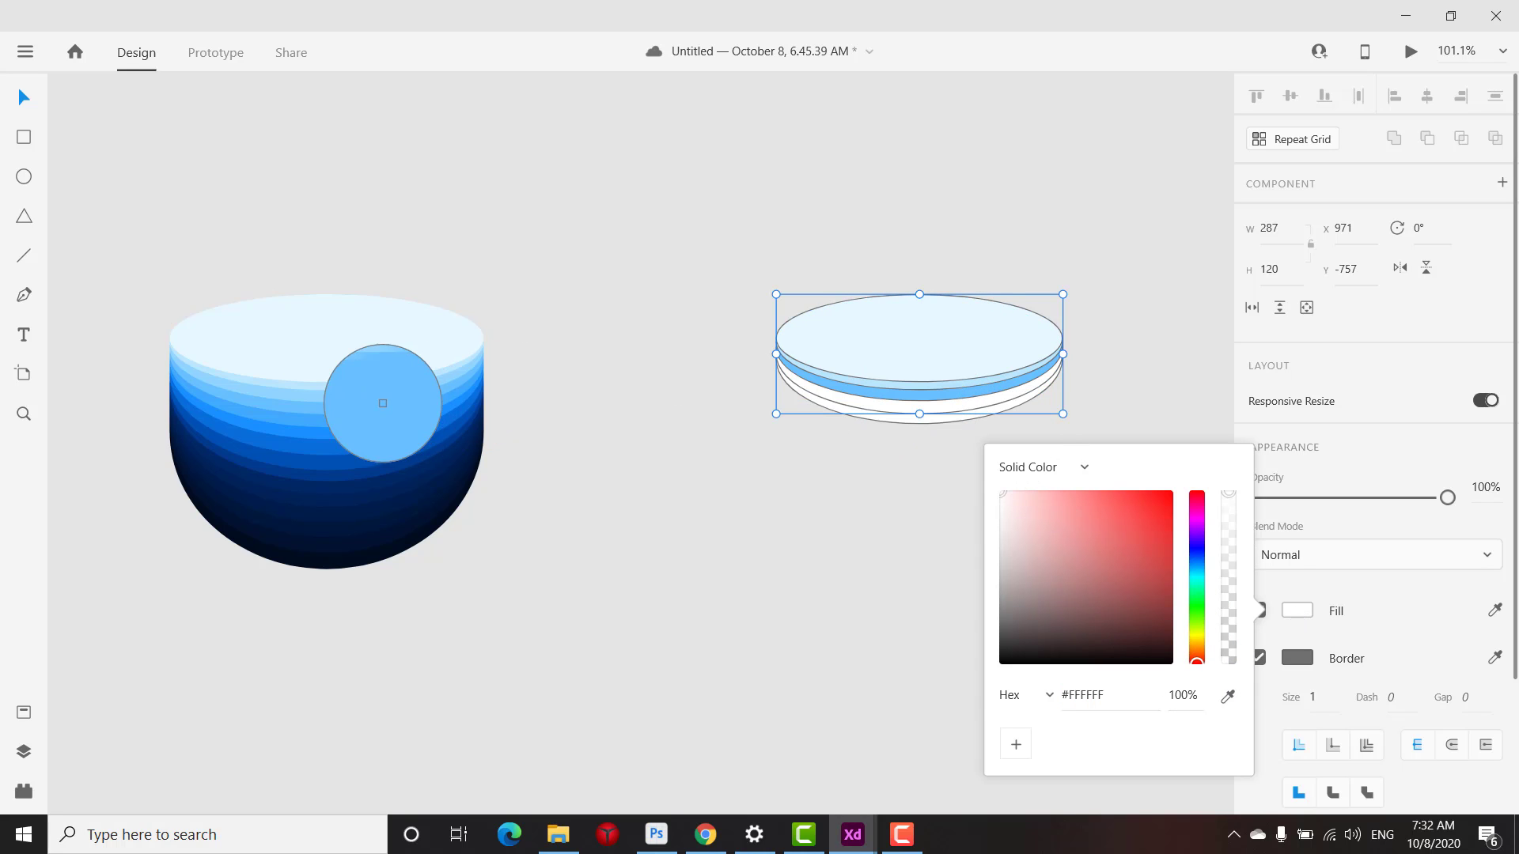
pyautogui.click(345, 429)
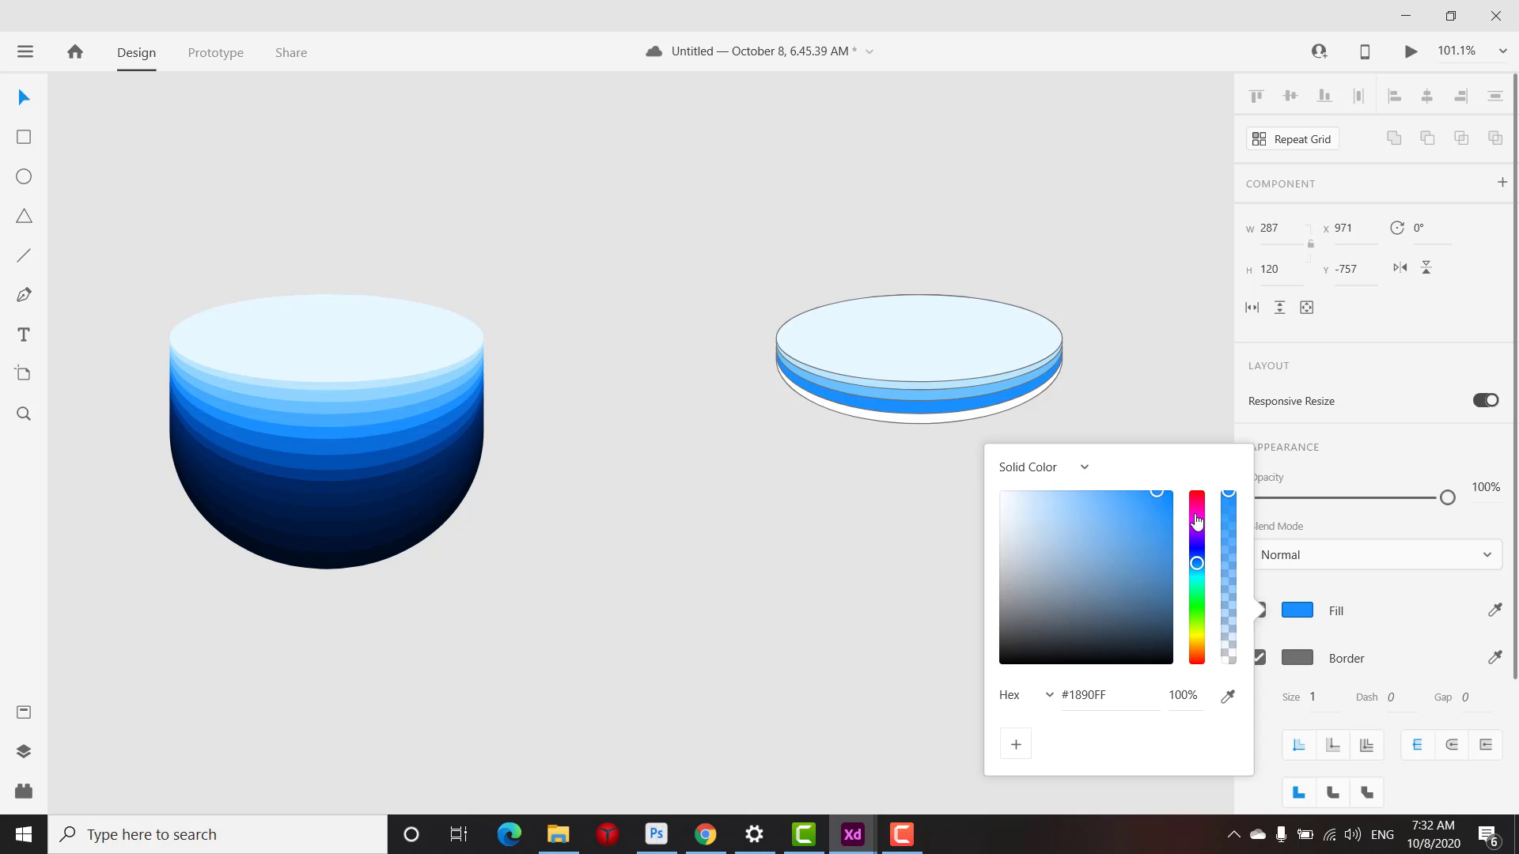
pyautogui.click(1291, 617)
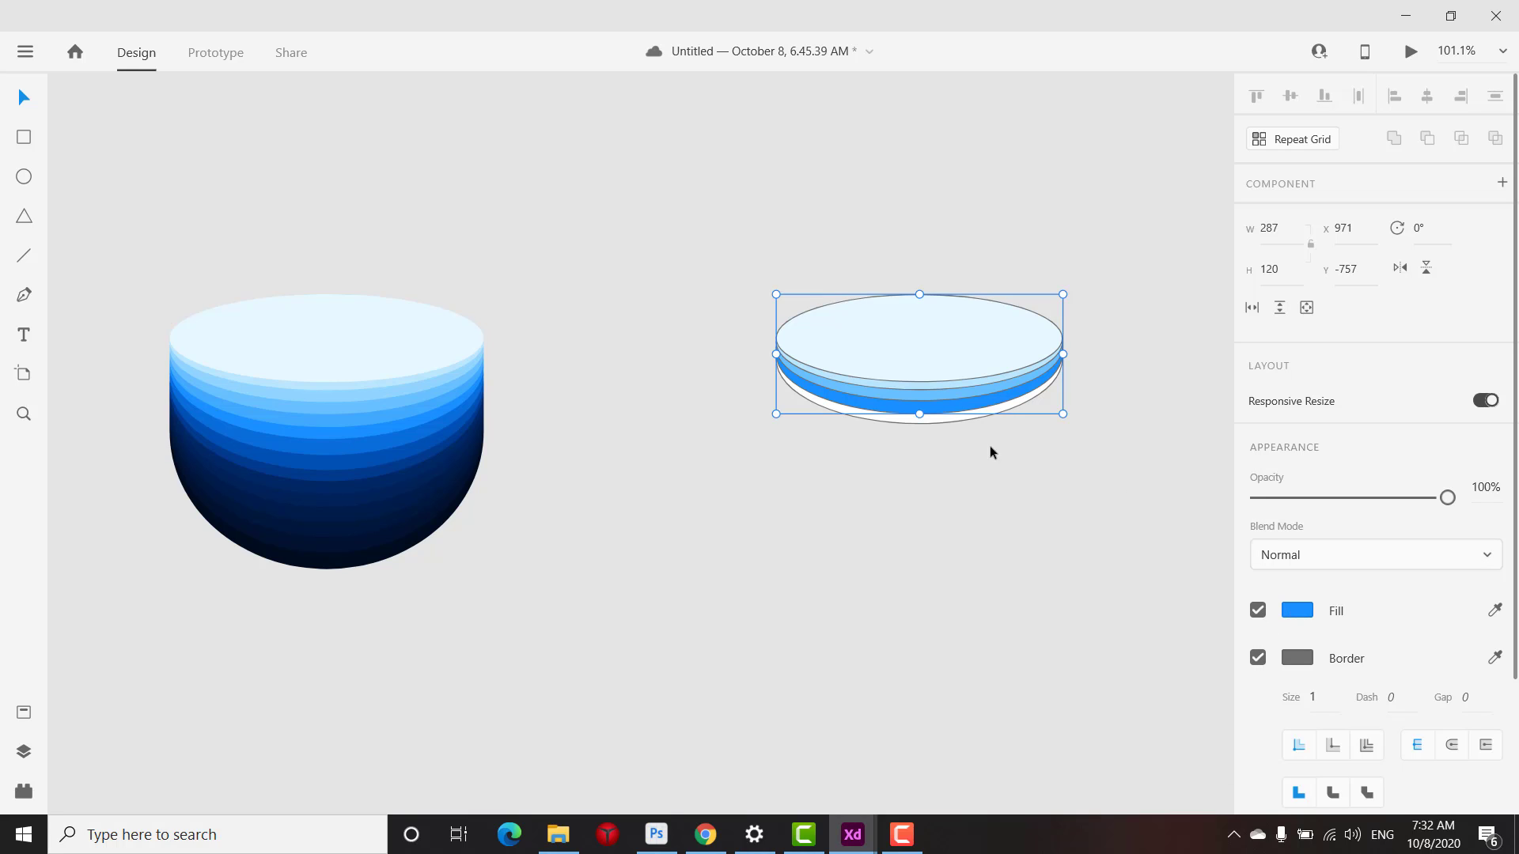
# Fill the fifth, lowest ellipse with #1890FF, sampled from the blue shape
pyautogui.click(939, 421)
pyautogui.click(1295, 614)
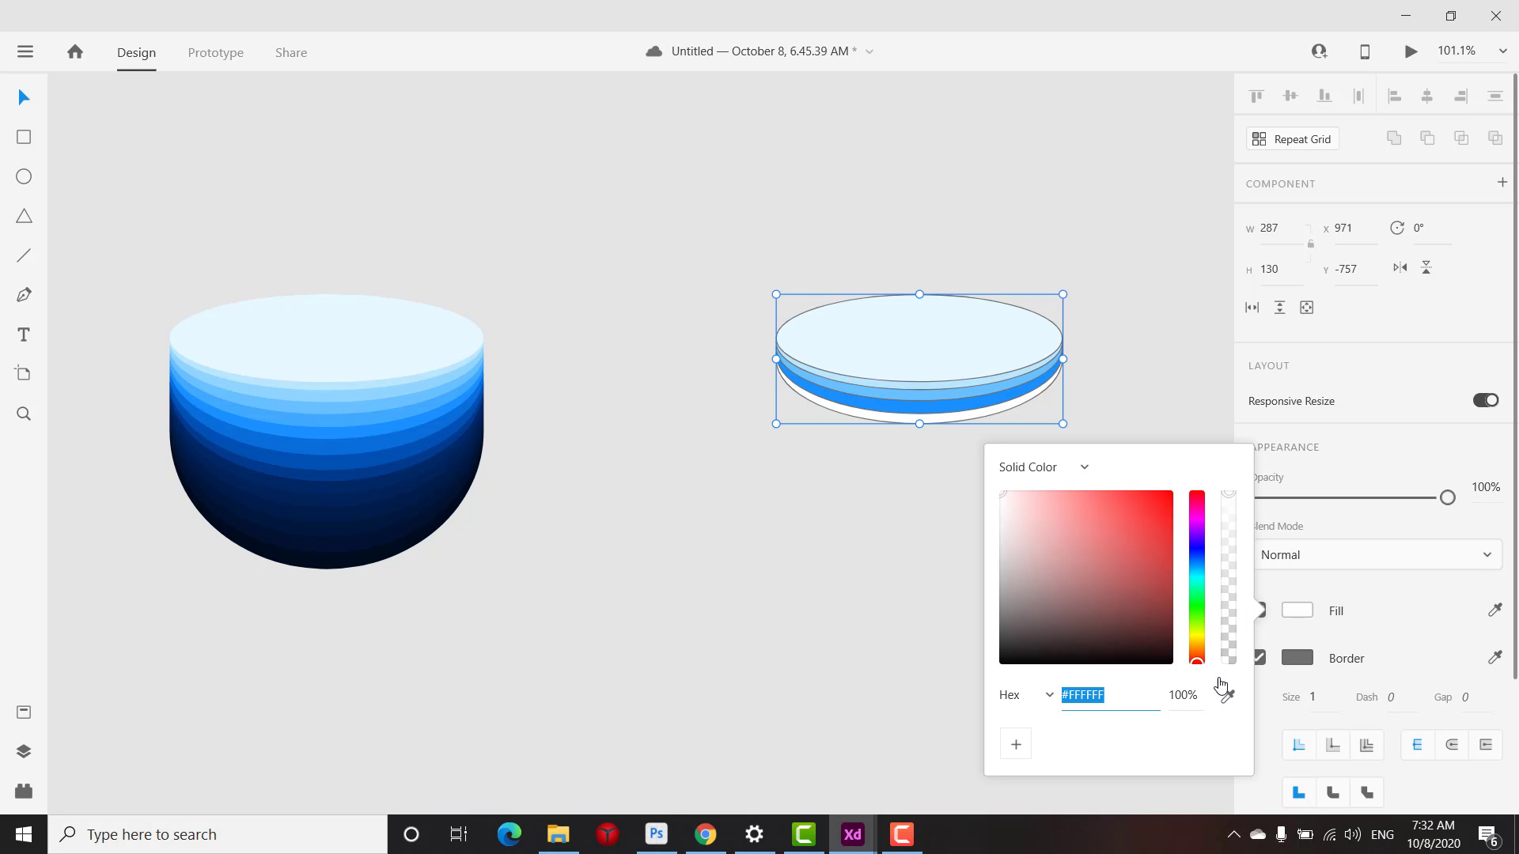
pyautogui.click(1231, 699)
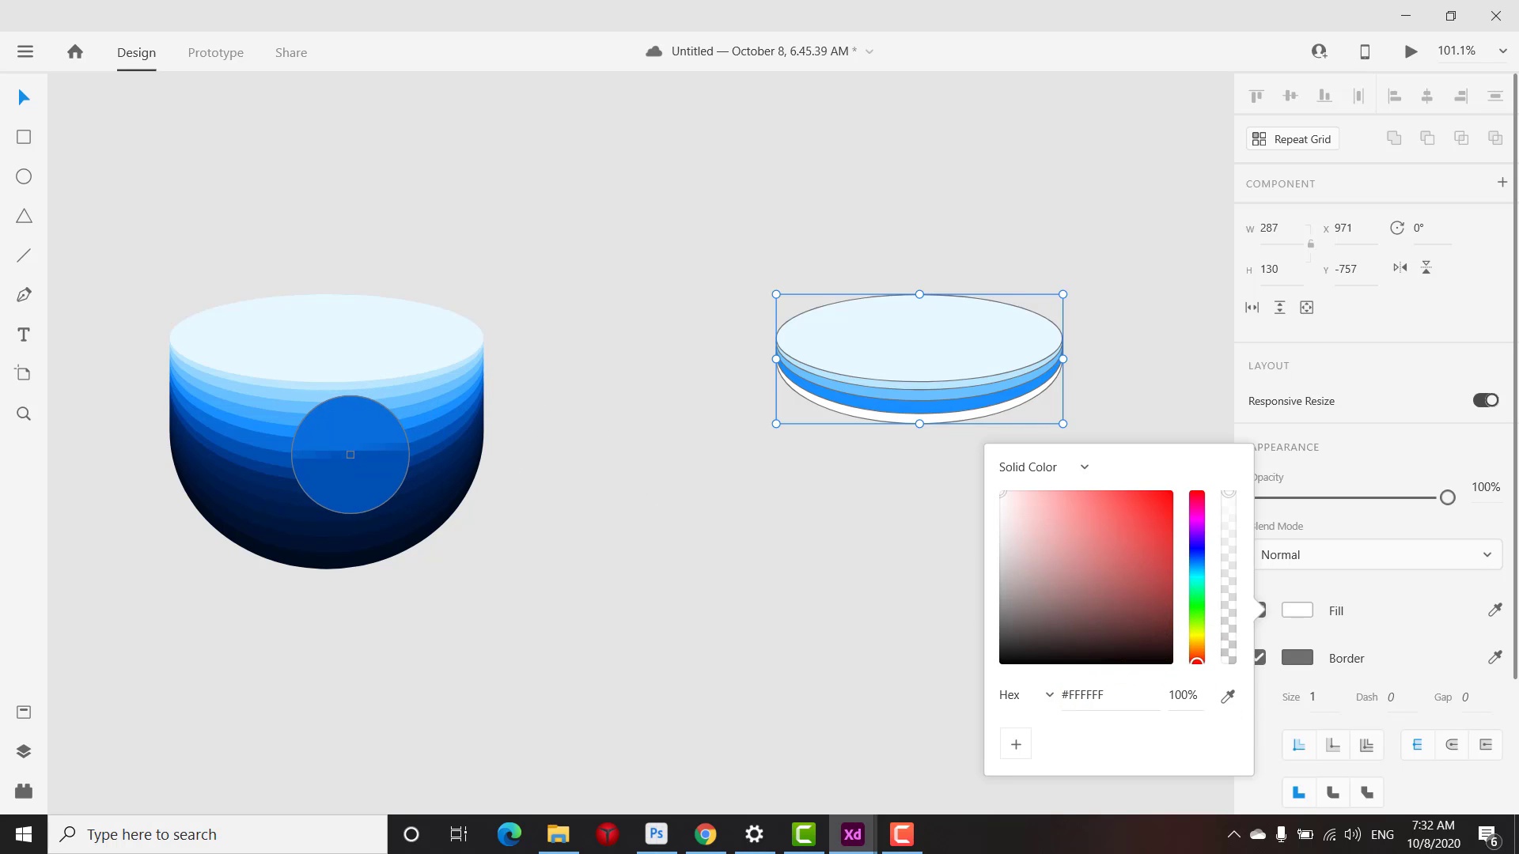
pyautogui.click(342, 438)
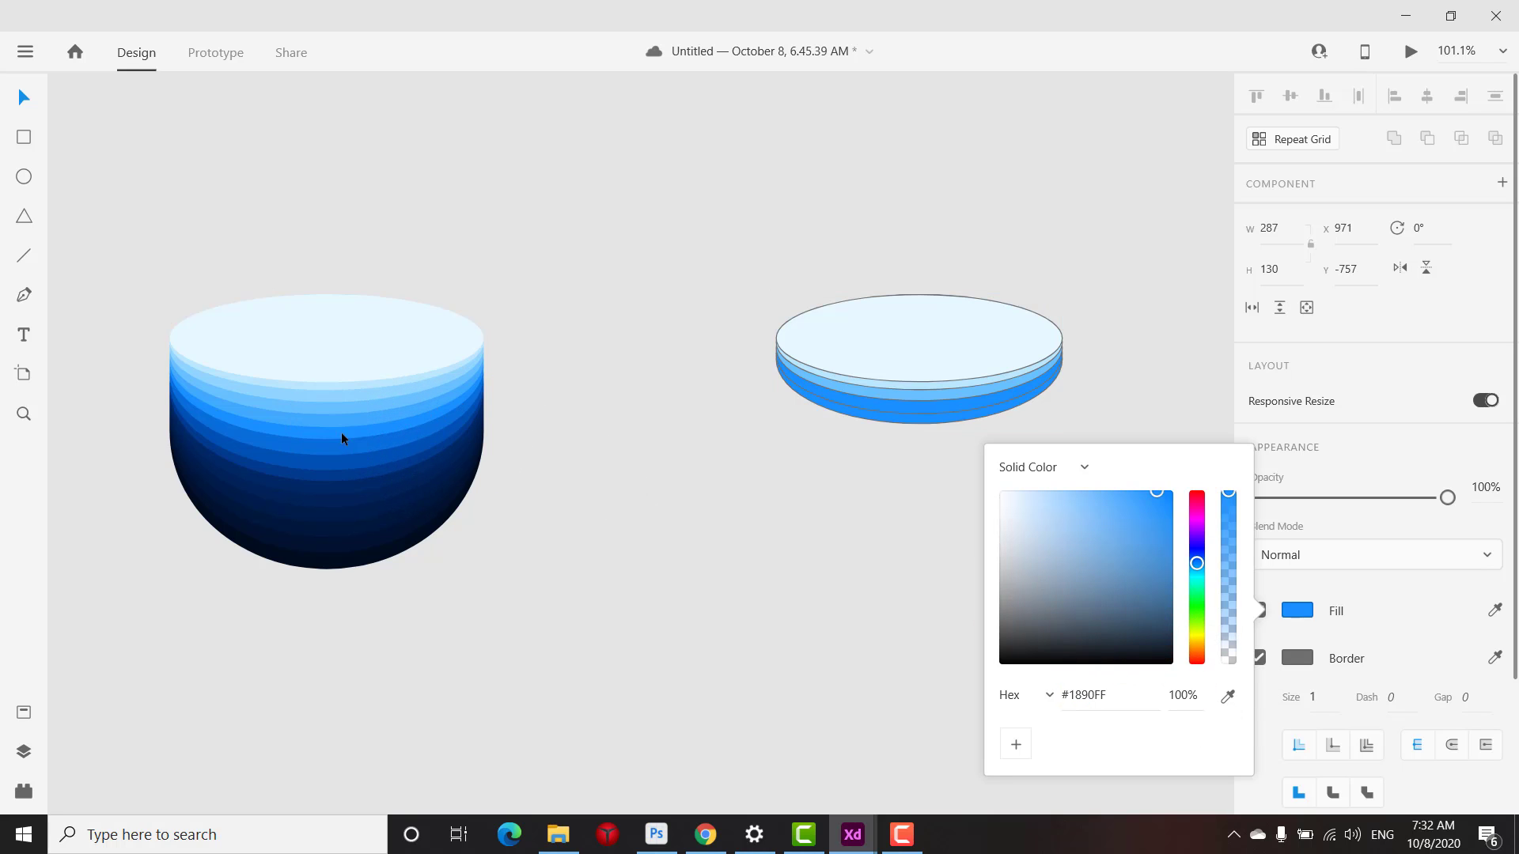
# Remove the borders from all five stacked ellipses of the demonstration shape
pyautogui.click(1090, 218)
pyautogui.scroll(-3, 961, 304)
pyautogui.scroll(2, 951, 306)
pyautogui.moveTo(803, 207); pyautogui.dragTo(1062, 464)
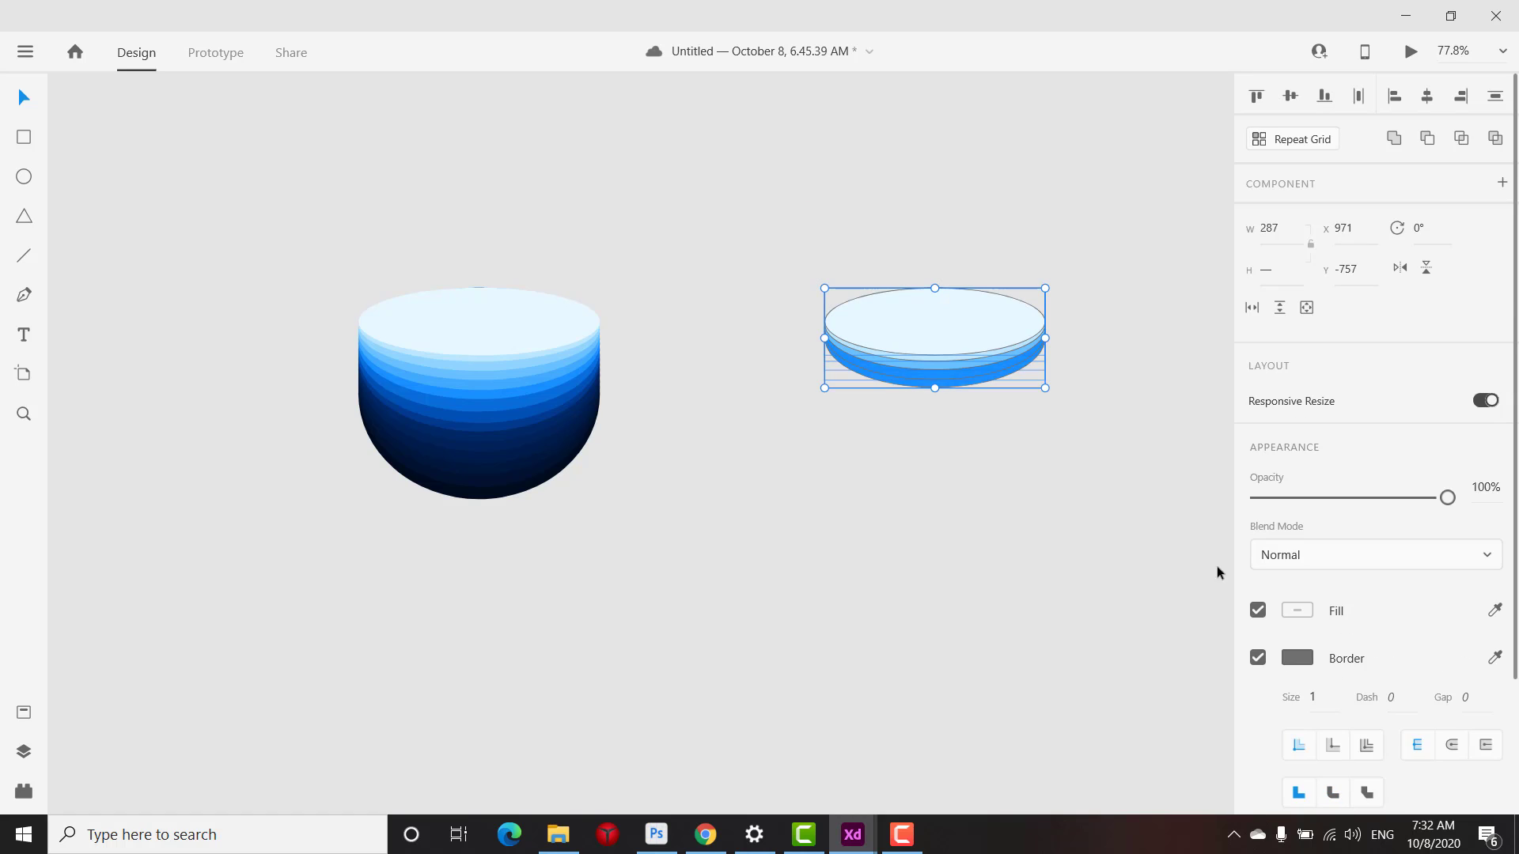
pyautogui.click(1258, 658)
pyautogui.scroll(-2, 957, 411)
pyautogui.scroll(4, 870, 369)
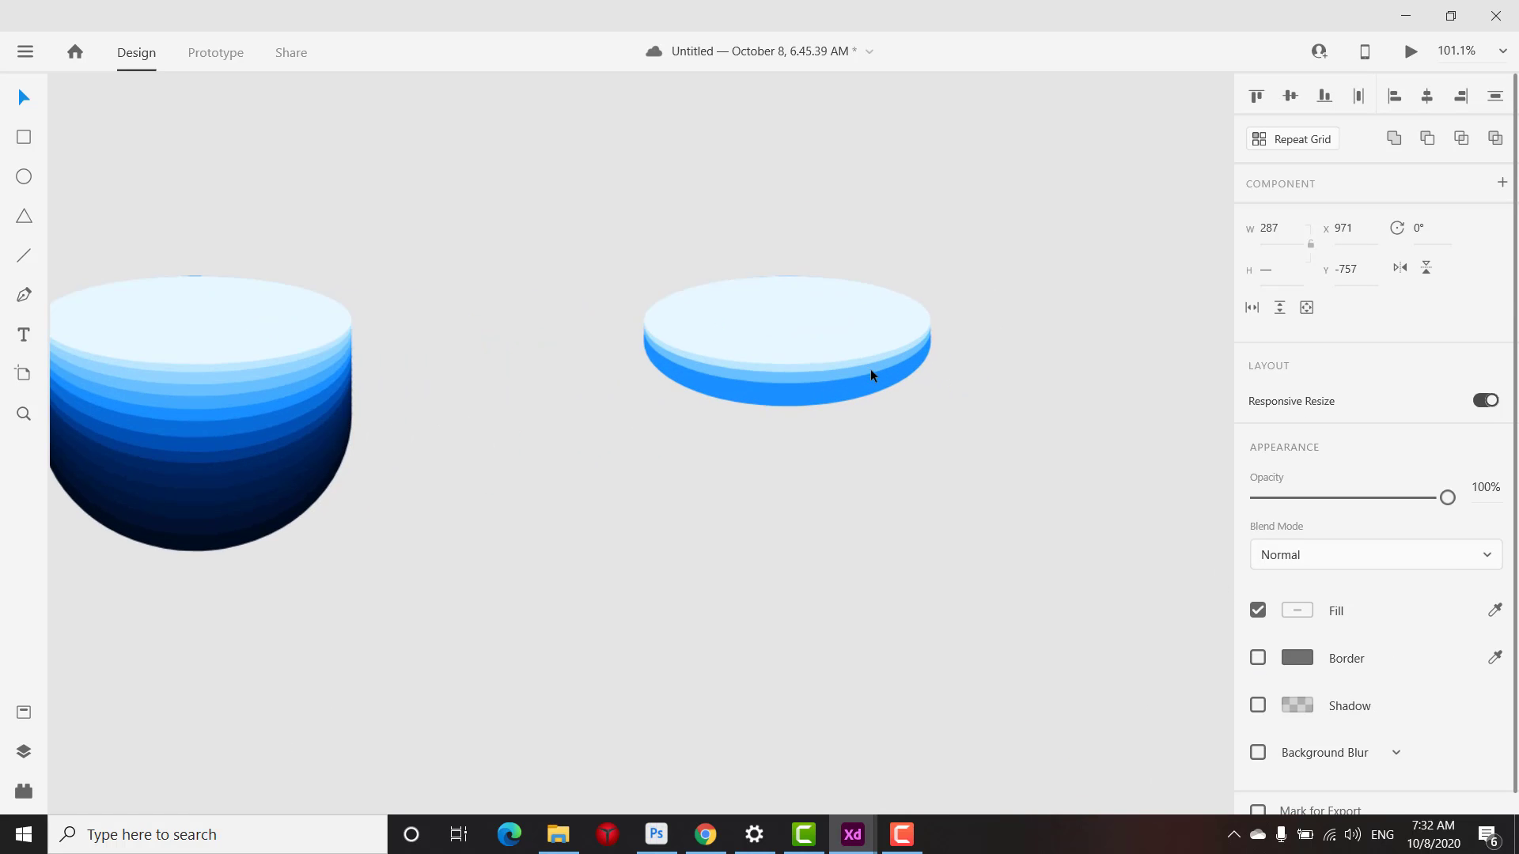
pyautogui.scroll(1, 870, 369)
# Delete the five stacked demonstration ellipses and the layered blue reference shape above the artboards
pyautogui.scroll(-3, 712, 328)
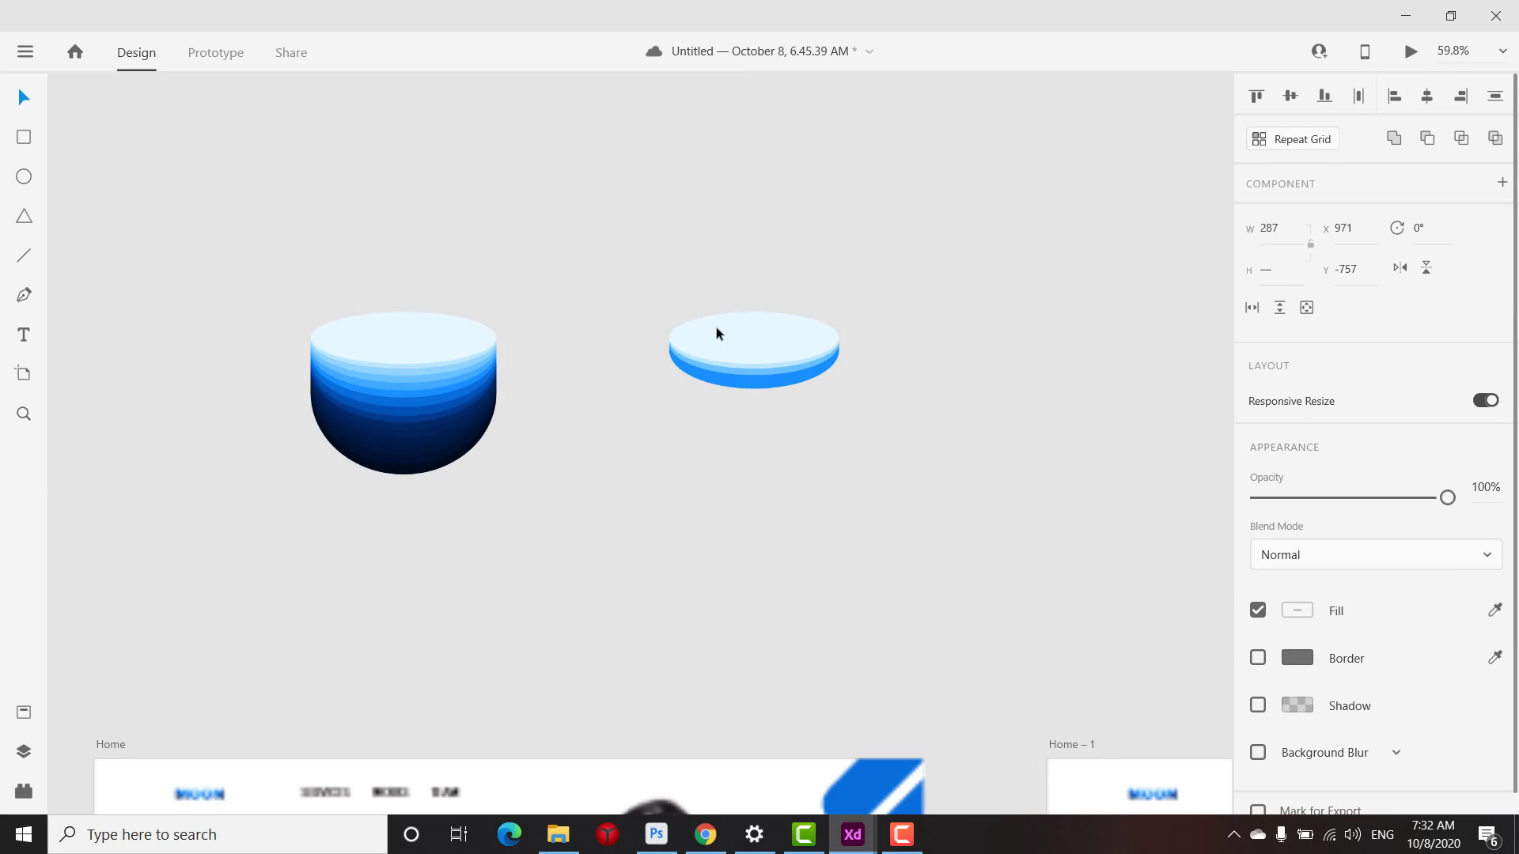
pyautogui.scroll(-1, 831, 446)
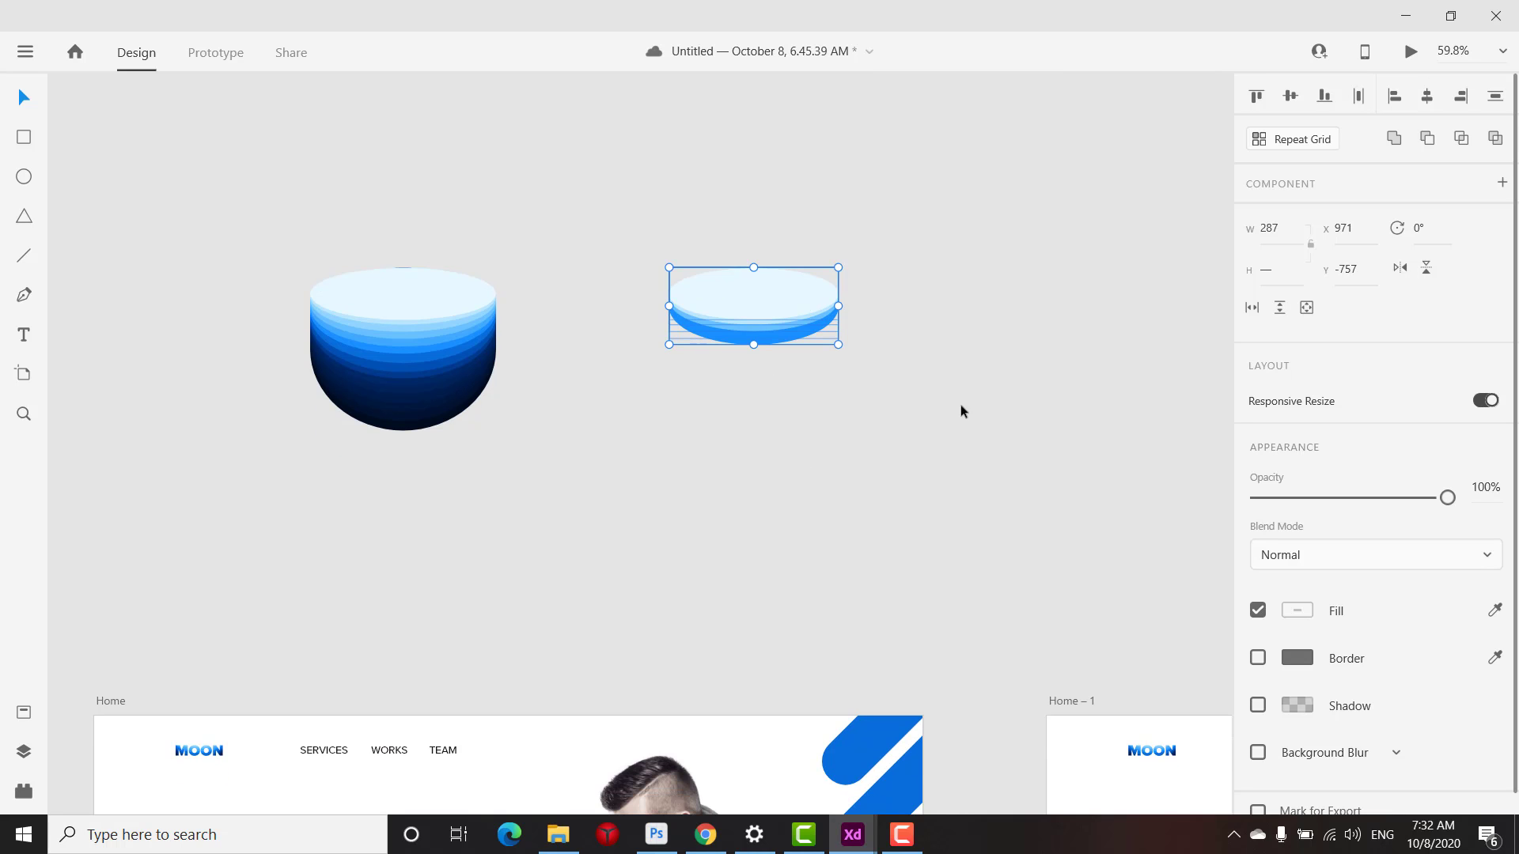
pyautogui.scroll(-3, 780, 340)
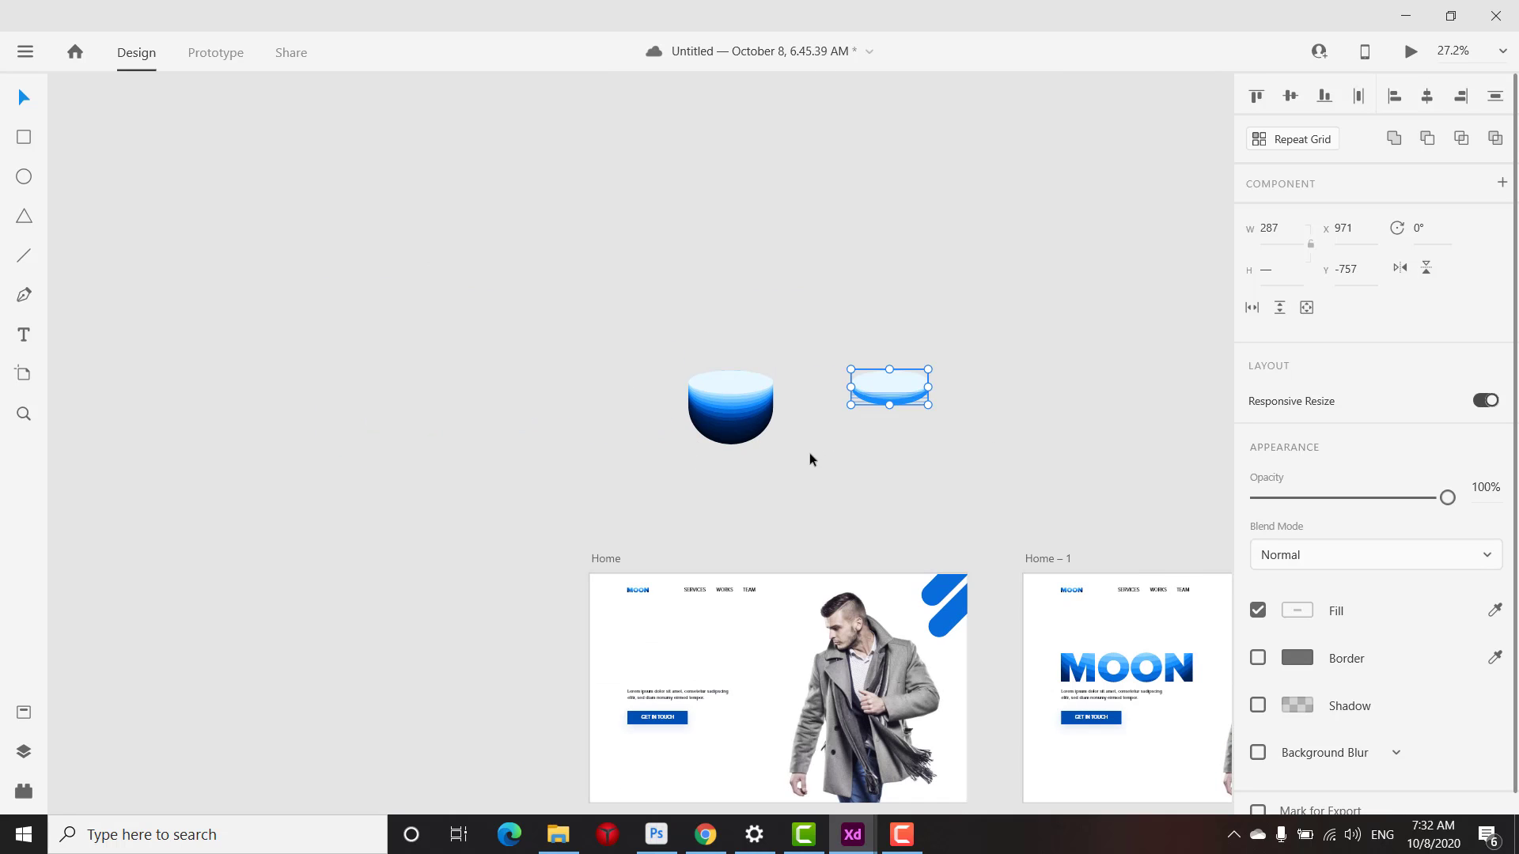
pyautogui.moveTo(809, 448); pyautogui.dragTo(628, 229)
pyautogui.scroll(1, 719, 237)
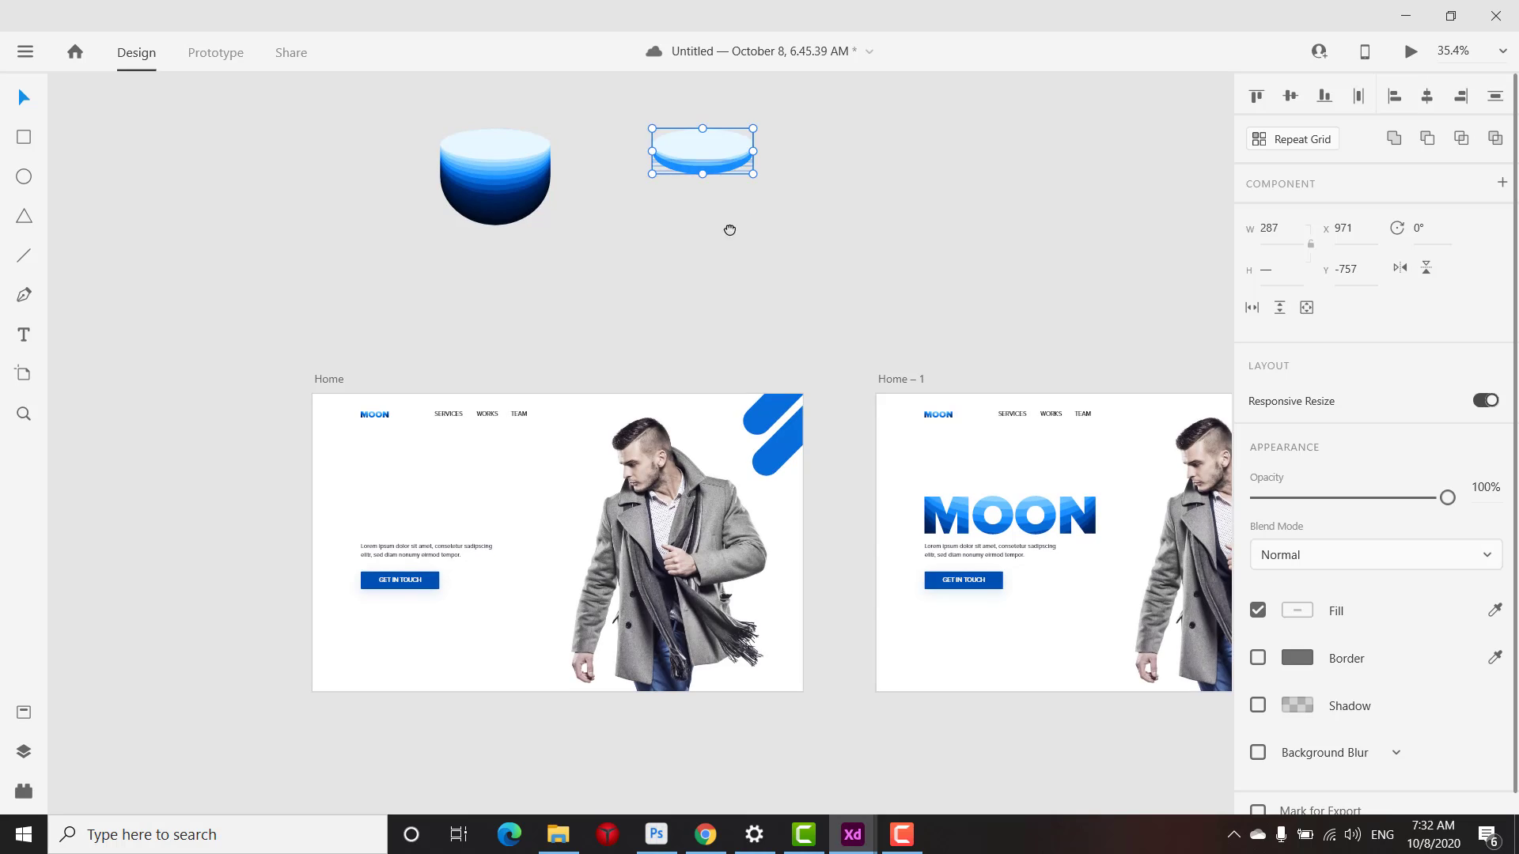
pyautogui.moveTo(729, 230); pyautogui.dragTo(655, 310)
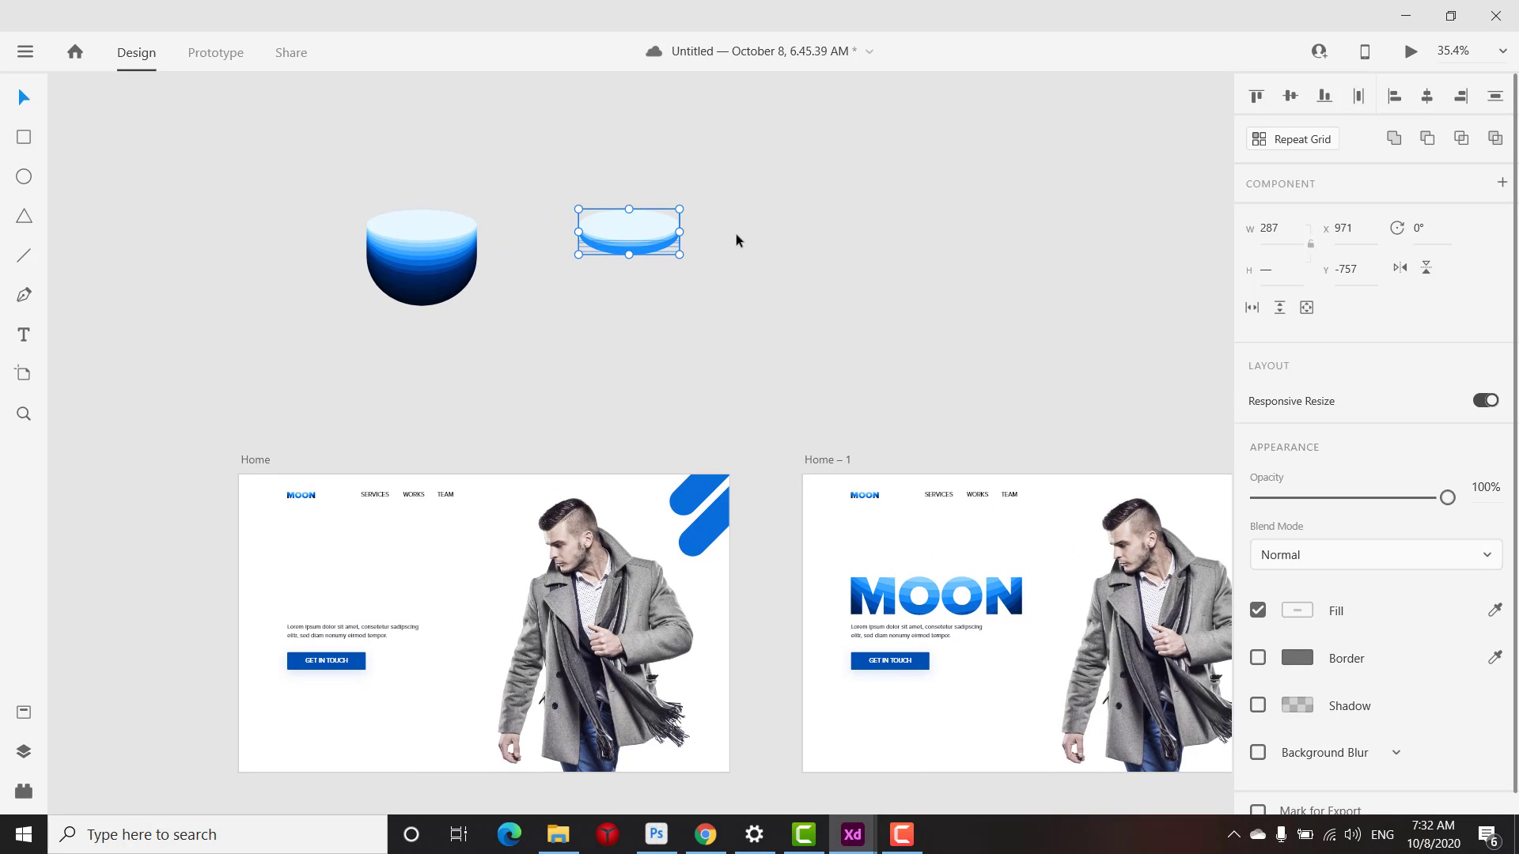
pyautogui.press('Delete')
pyautogui.click(409, 242)
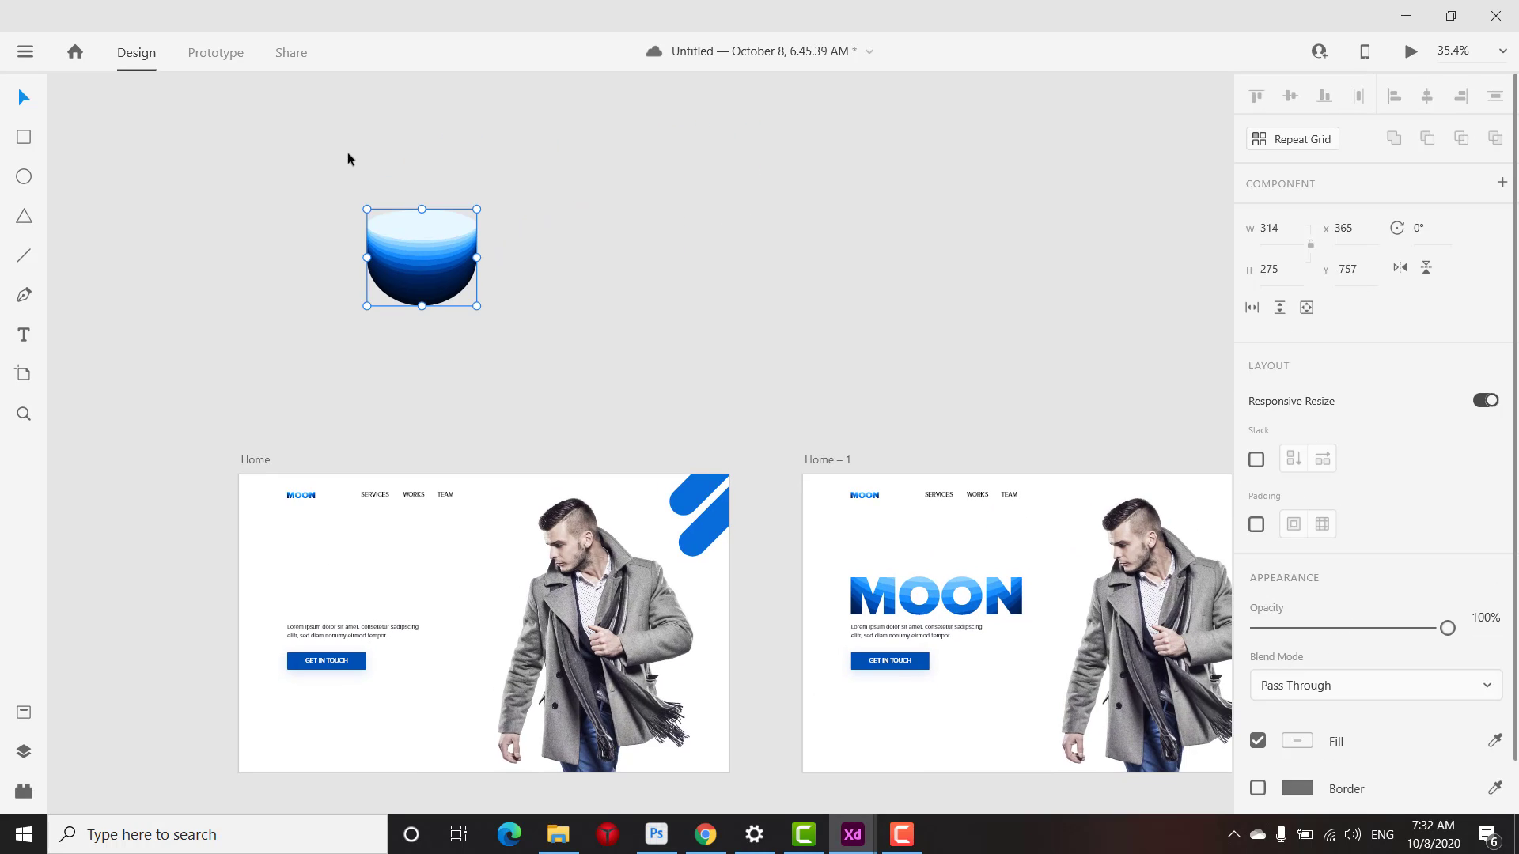
pyautogui.press('Delete')
# Preview the prototype from the Home artboard and reposition the preview window so the whole page width shows
pyautogui.moveTo(645, 318); pyautogui.dragTo(572, 187)
pyautogui.scroll(-2, 527, 257)
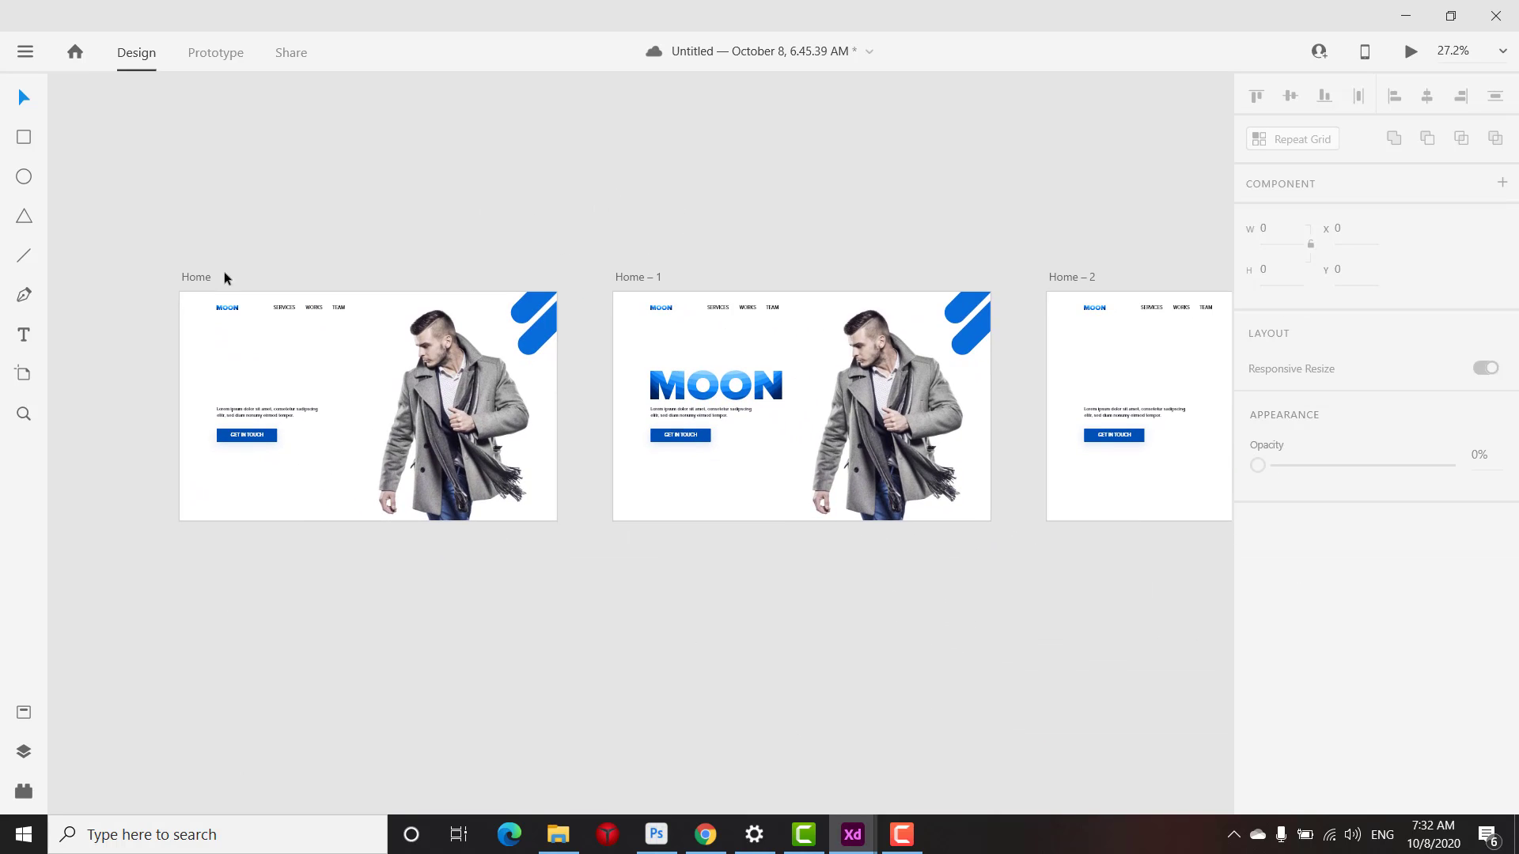
pyautogui.click(197, 278)
pyautogui.scroll(-1, 485, 285)
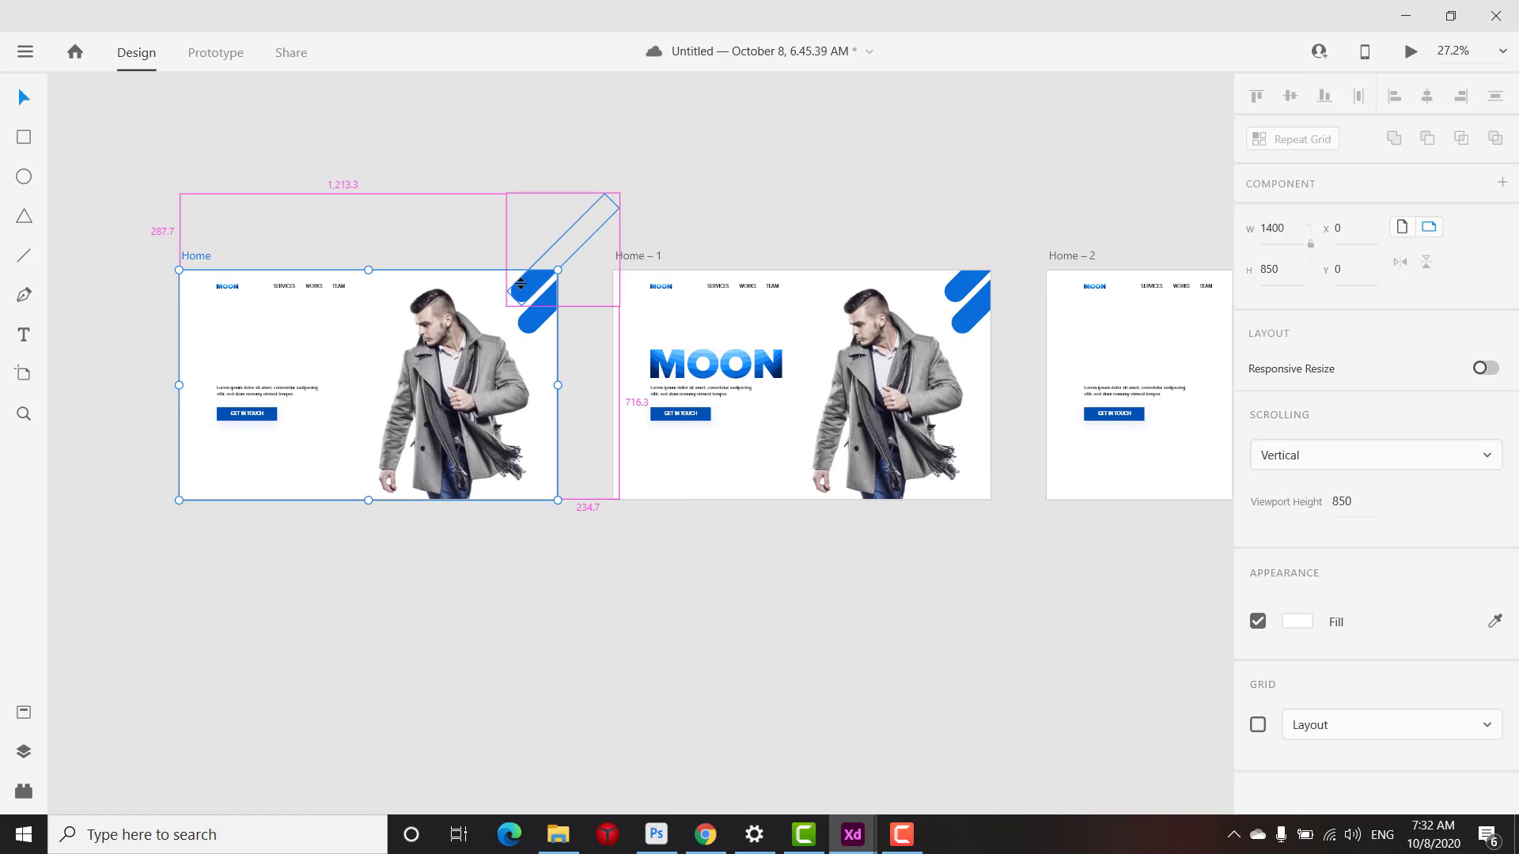
pyautogui.scroll(-1, 472, 217)
pyautogui.scroll(1, 473, 213)
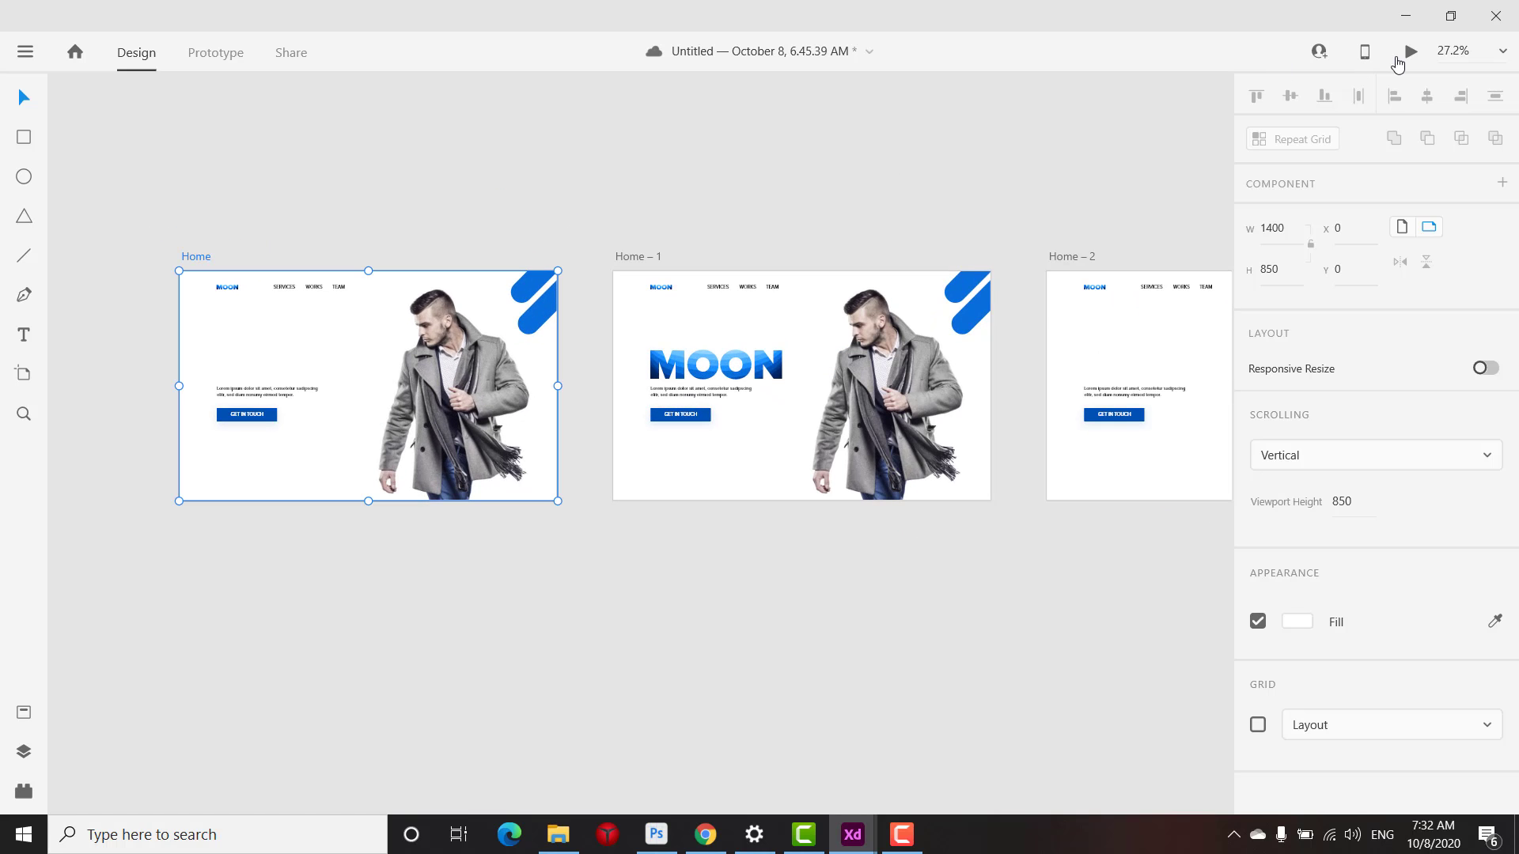
pyautogui.click(1412, 53)
pyautogui.moveTo(853, 40); pyautogui.dragTo(690, 45)
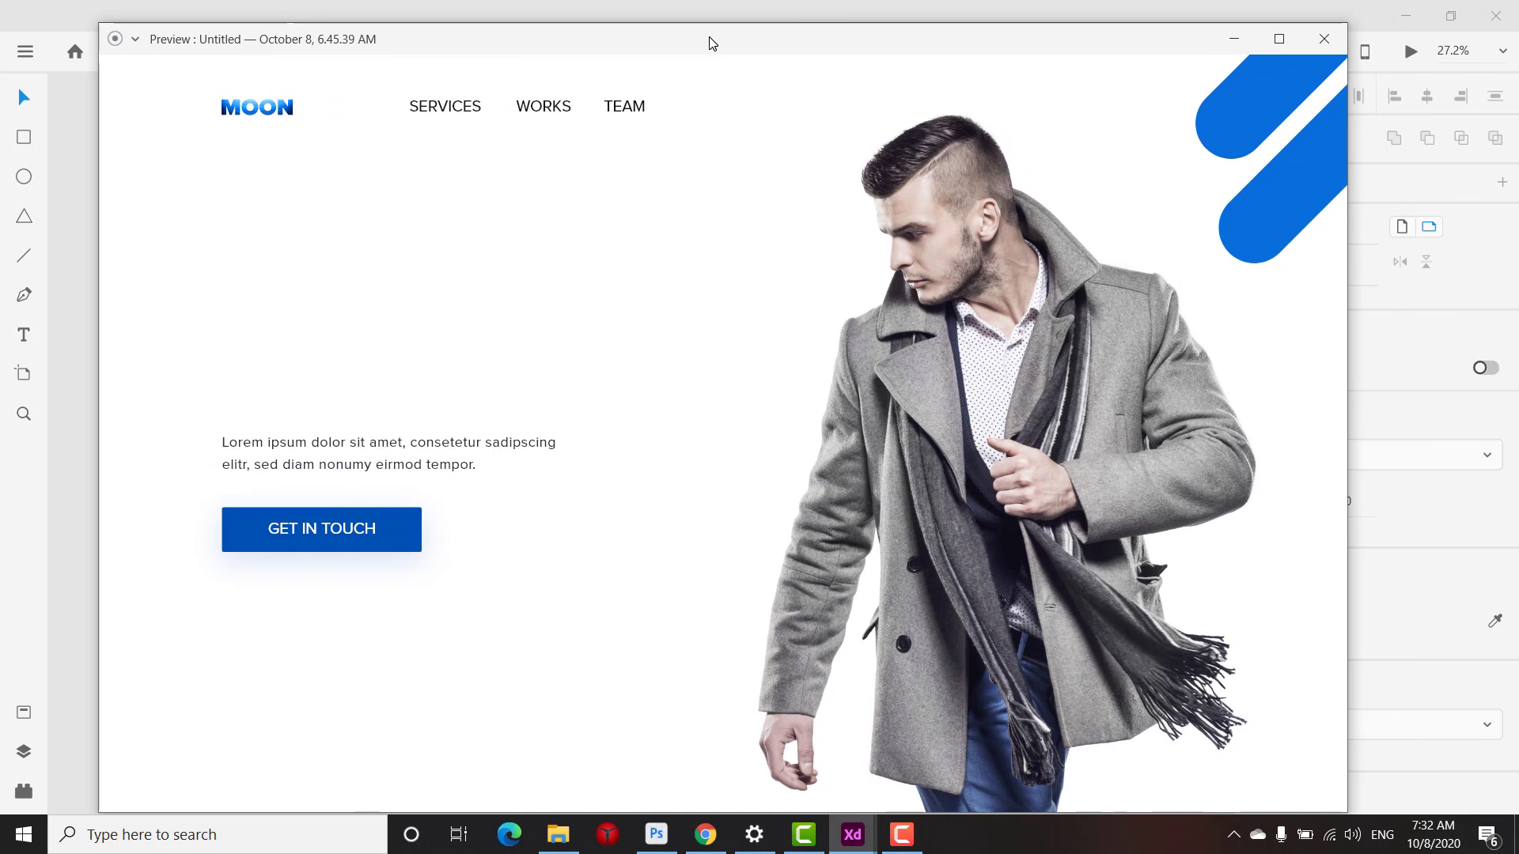